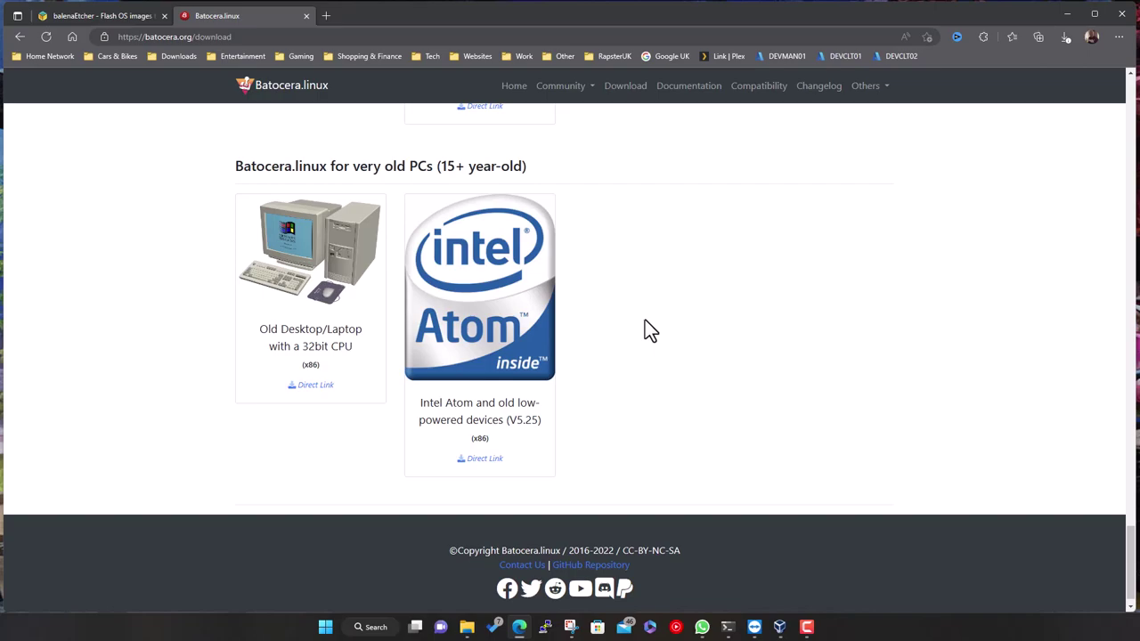
Start the Direct Link download of the x86_64 image for Desktop, Laptop, NUC
{"action": "scroll", "coordinate": [650, 332], "scroll_direction": "up", "scroll_amount": 10}
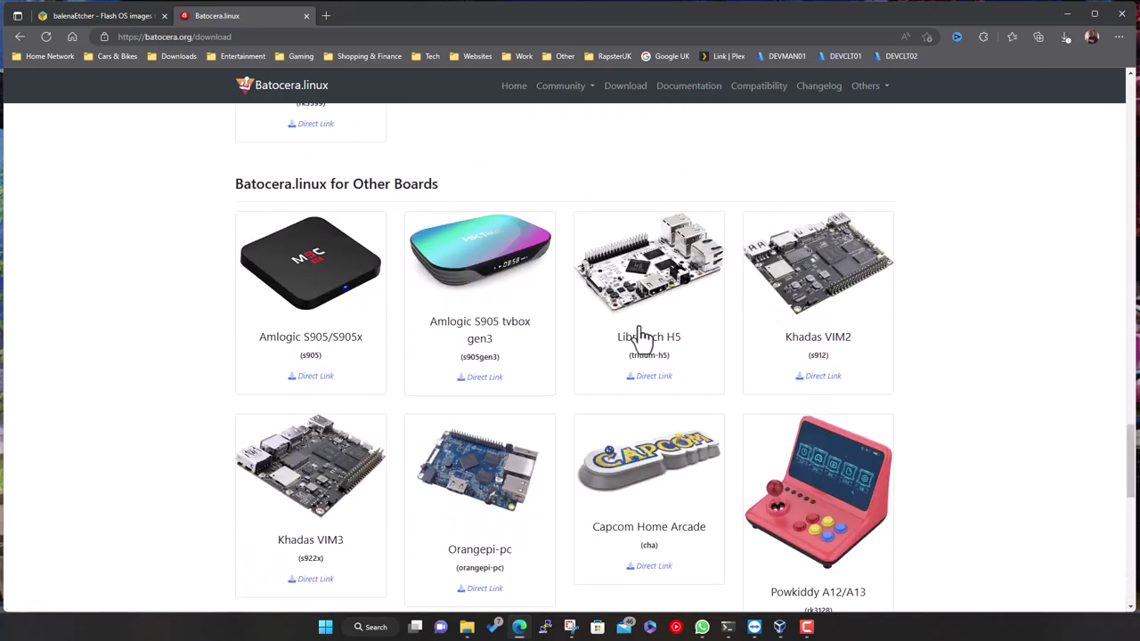
{"action": "scroll", "coordinate": [642, 337], "scroll_direction": "up", "scroll_amount": 4}
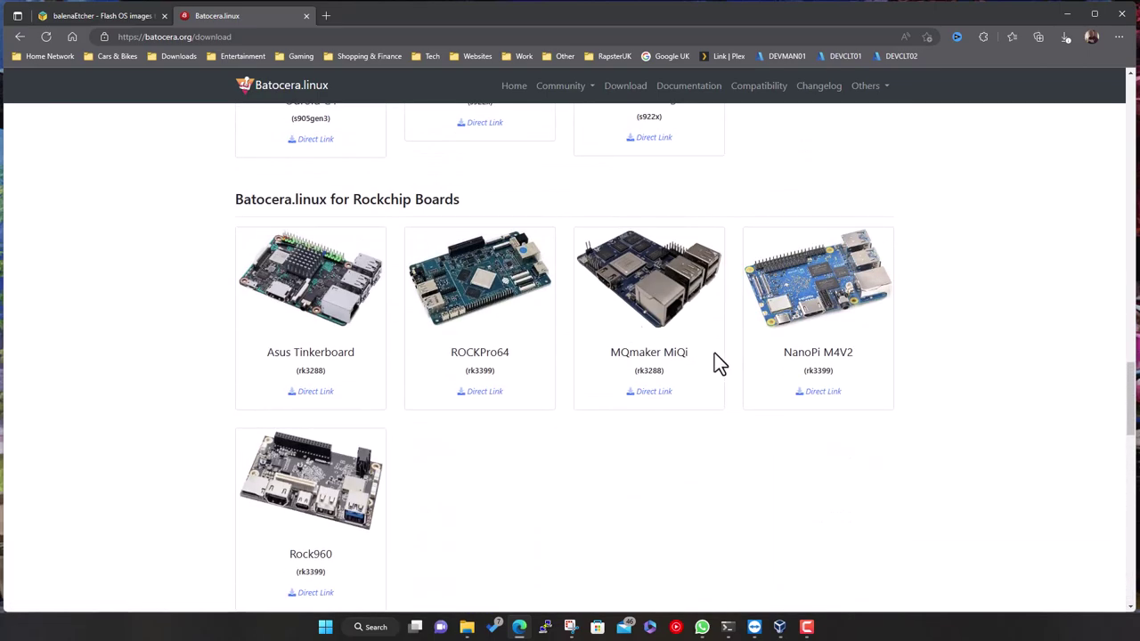
{"action": "scroll", "coordinate": [629, 374], "scroll_direction": "up", "scroll_amount": 4}
{"action": "scroll", "coordinate": [570, 383], "scroll_direction": "up", "scroll_amount": 6}
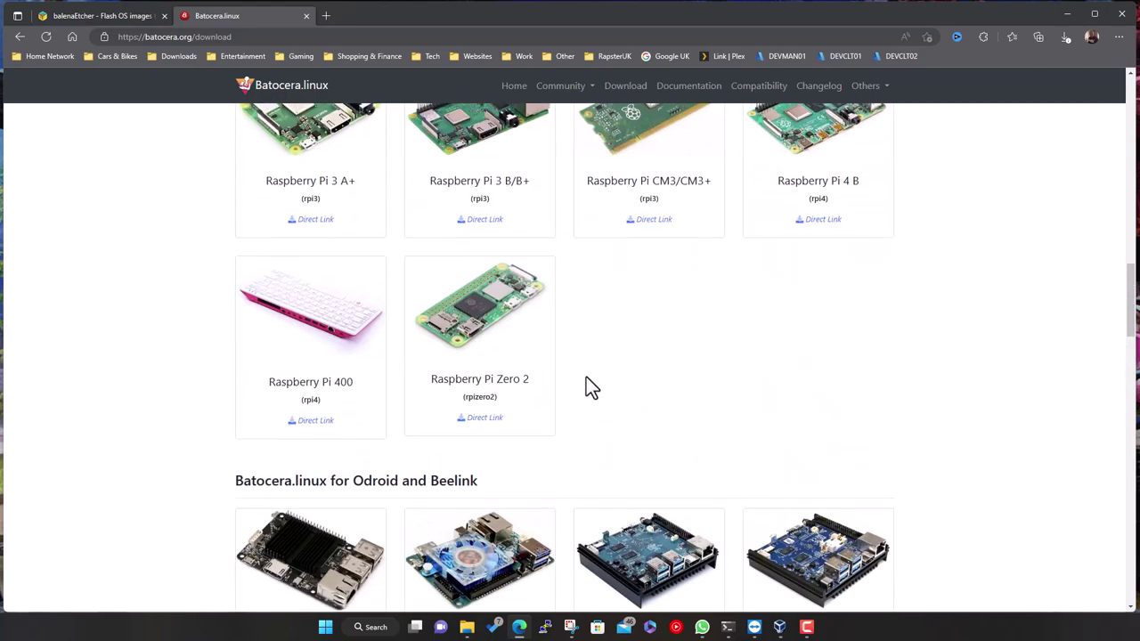
{"action": "scroll", "coordinate": [588, 401], "scroll_direction": "up", "scroll_amount": 7}
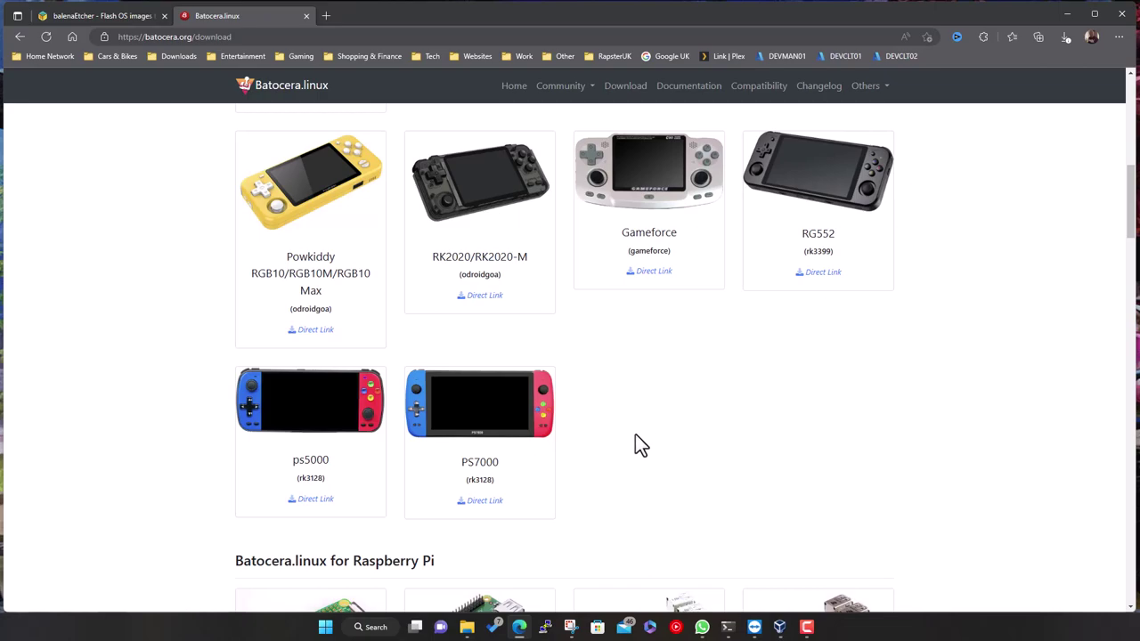
{"action": "scroll", "coordinate": [637, 436], "scroll_direction": "up", "scroll_amount": 10}
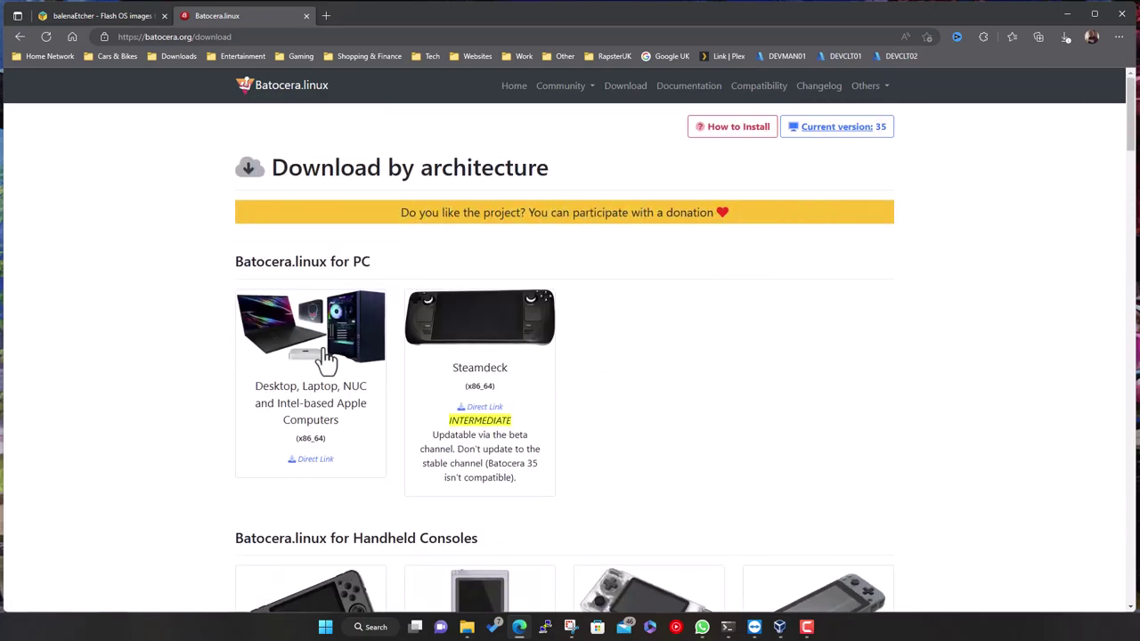
{"action": "left_click", "coordinate": [329, 470]}
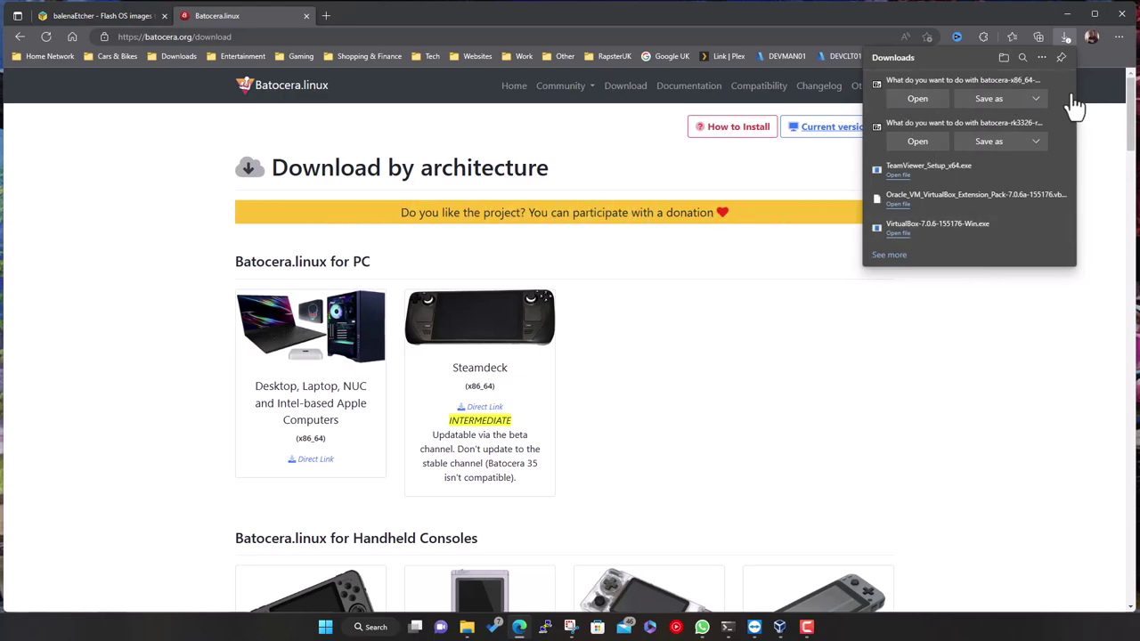
{"action": "left_click", "coordinate": [828, 356]}
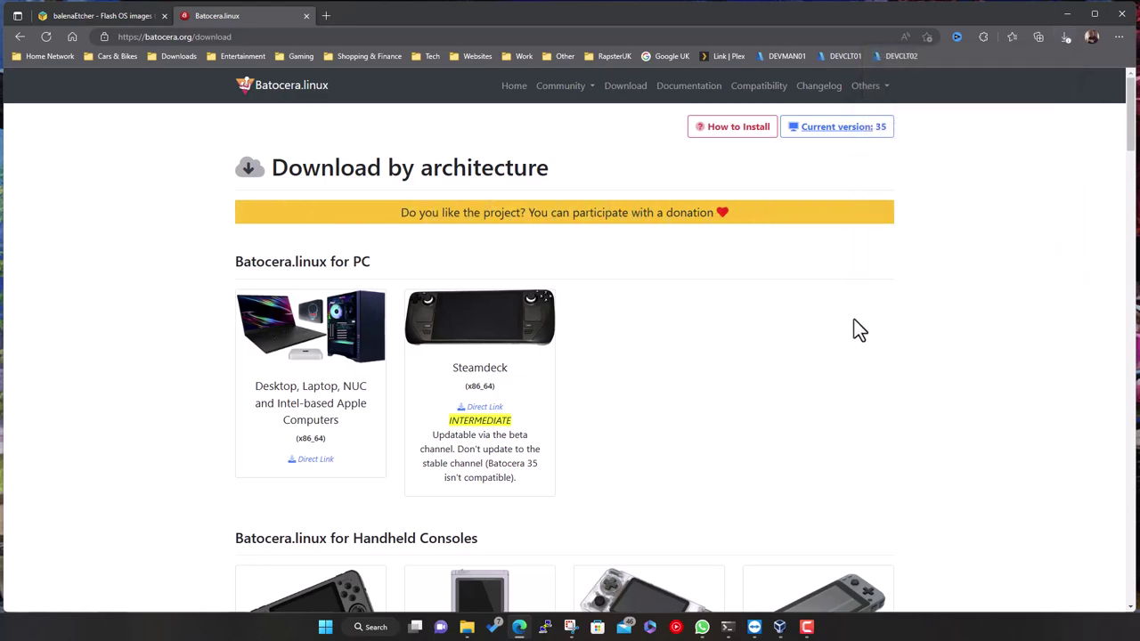
Open a File Explorer window, enlarge it, and navigate to the Downloads folder
{"action": "left_click", "coordinate": [467, 629]}
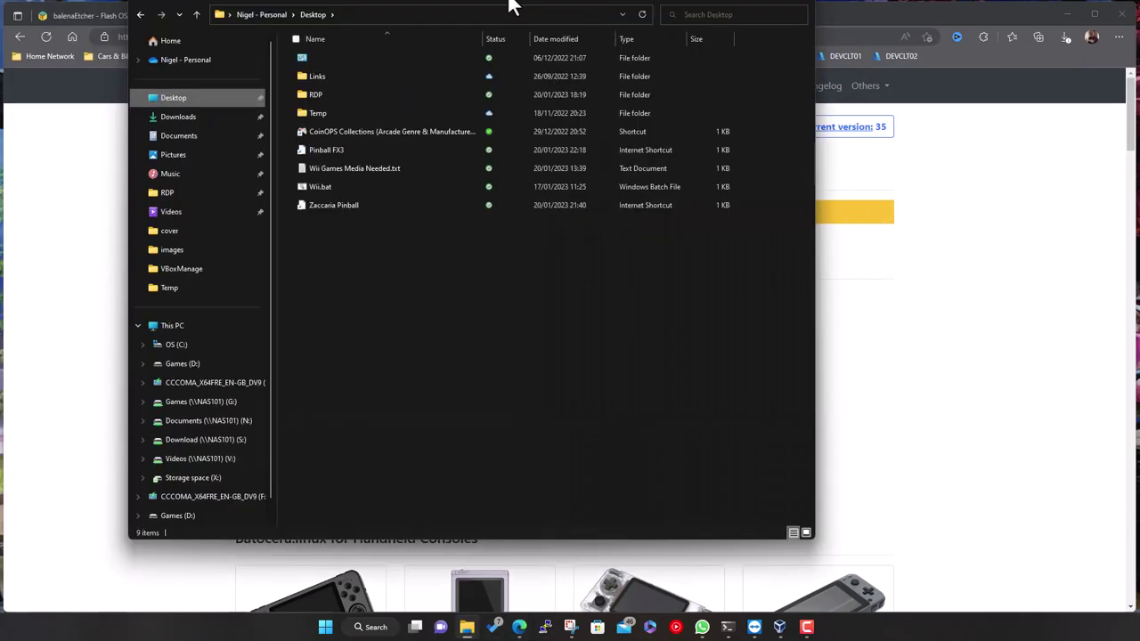
{"action": "left_click_drag", "start_coordinate": [509, 2], "coordinate": [316, 20]}
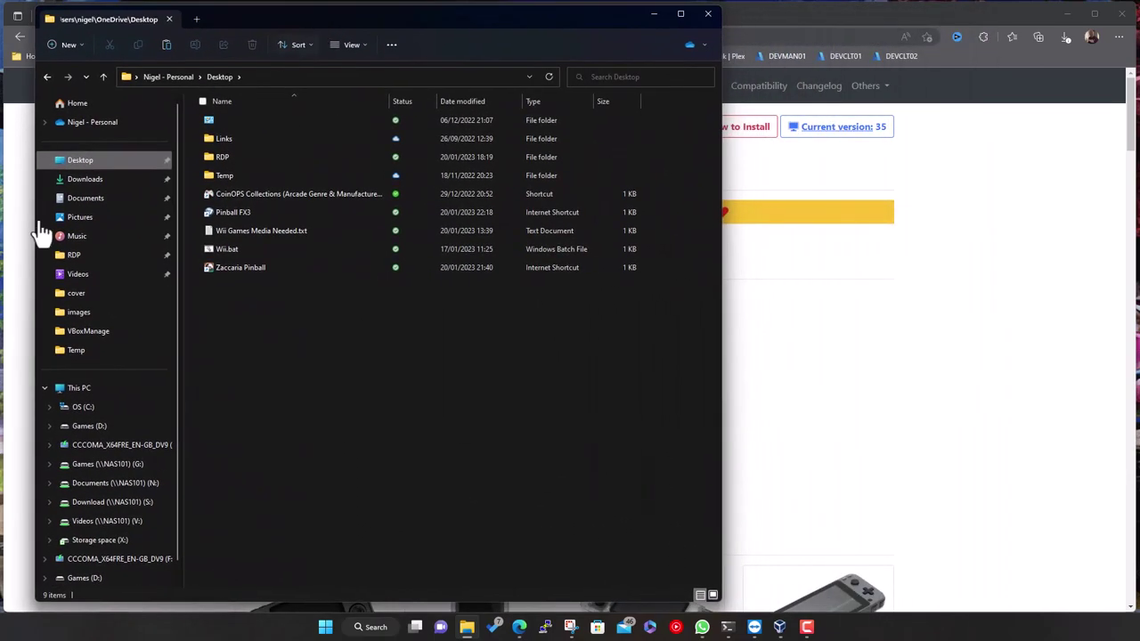
{"action": "left_click", "coordinate": [76, 412]}
{"action": "double_click", "coordinate": [231, 263]}
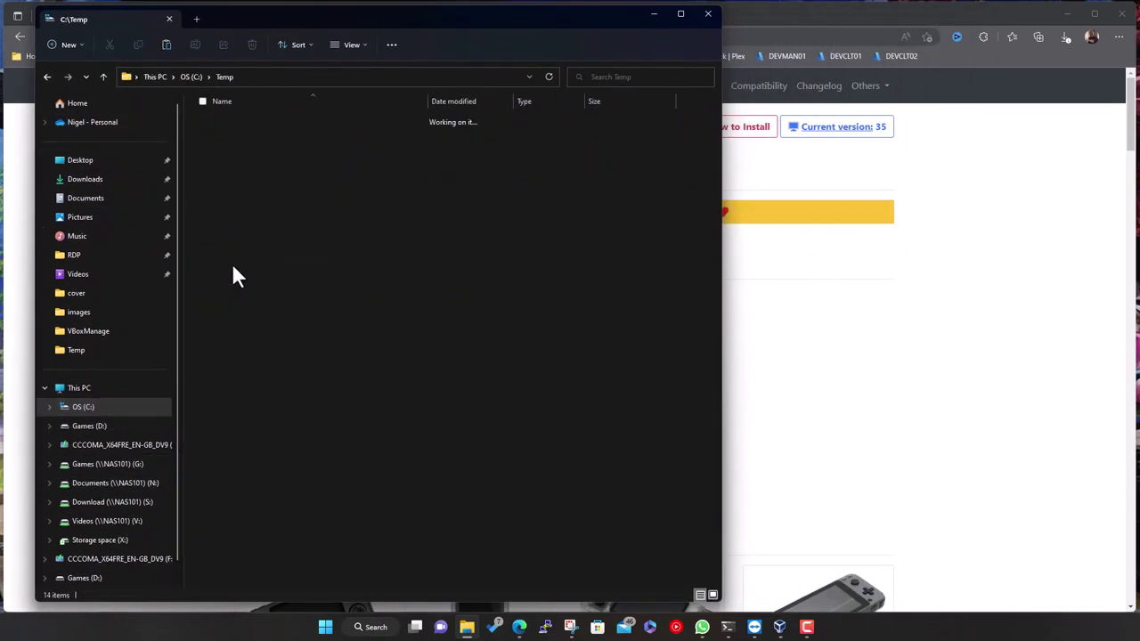
{"action": "left_click", "coordinate": [89, 182]}
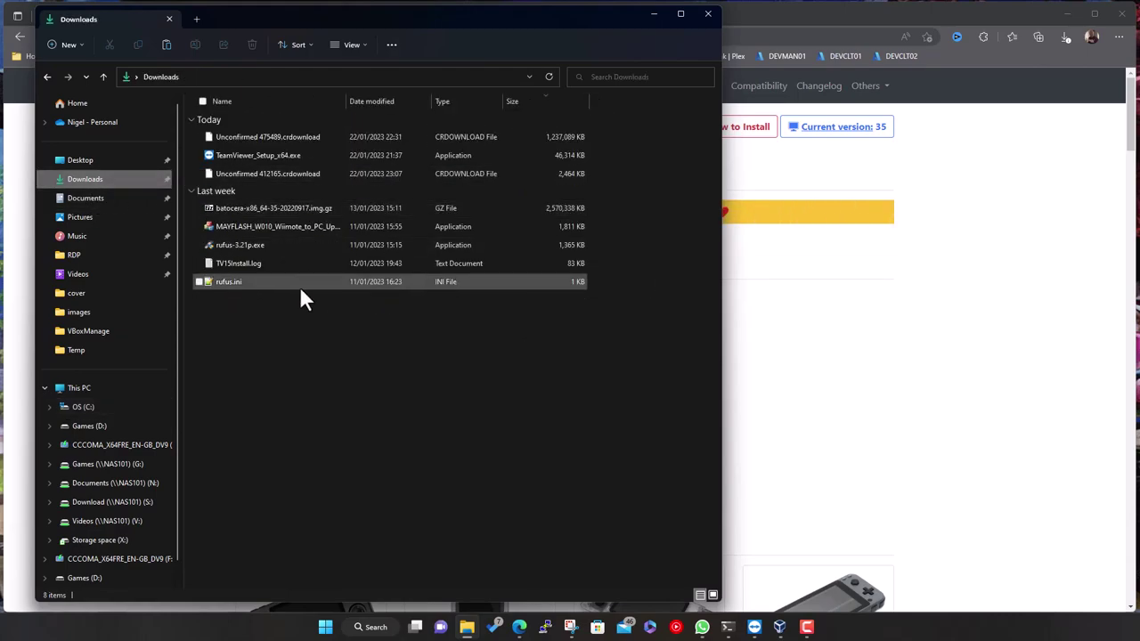
Widen the Name column and open batocera-x86_64-35-20220917.img.gz in 7-Zip
{"action": "left_click", "coordinate": [295, 208]}
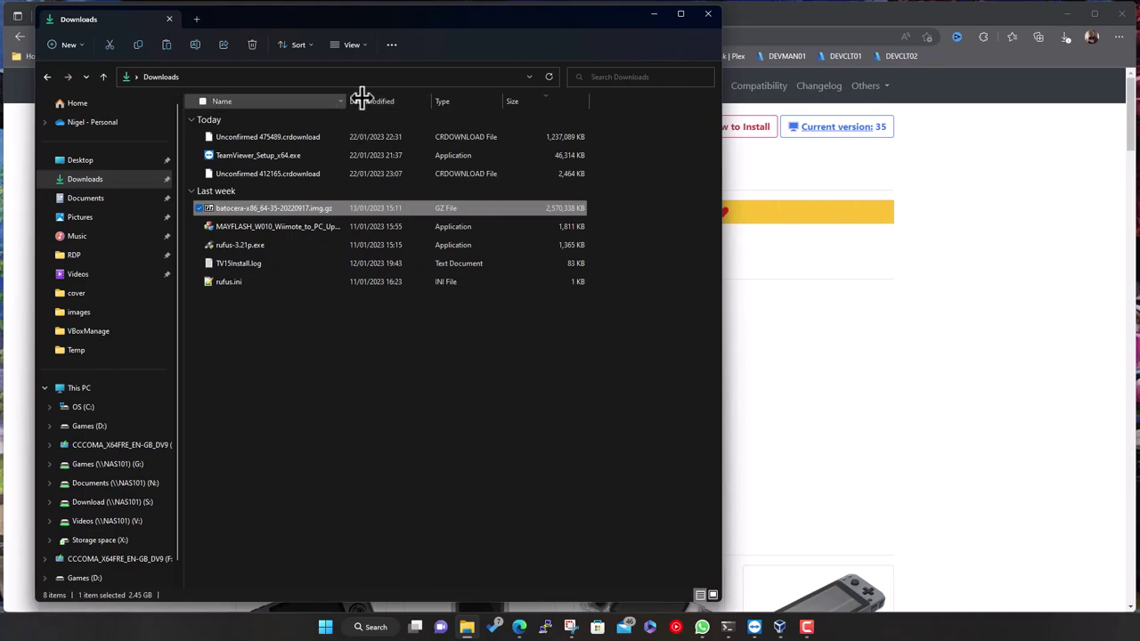
{"action": "left_click_drag", "start_coordinate": [360, 96], "coordinate": [468, 98]}
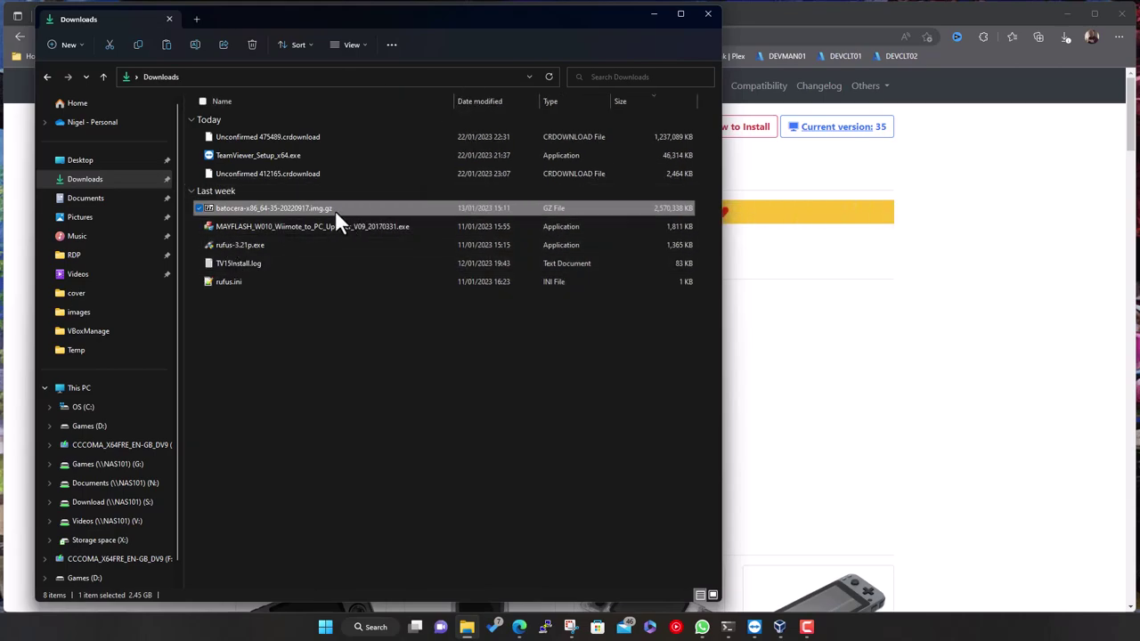
{"action": "double_click", "coordinate": [242, 211]}
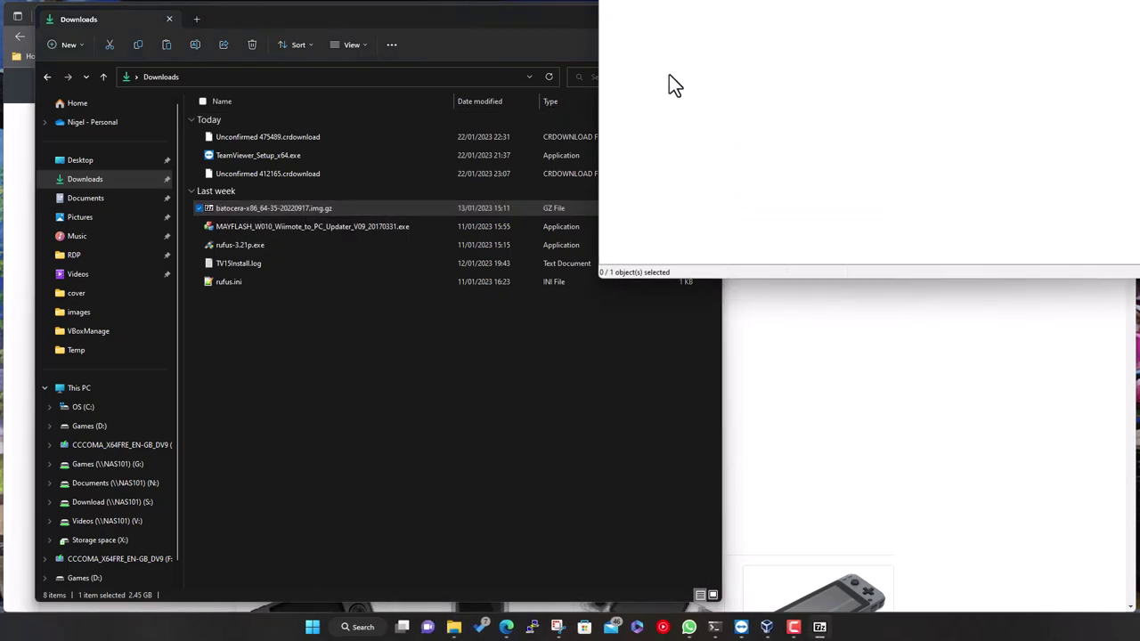
Extract batocera-x86_64-35-20220917.img from 7-Zip into Downloads, then close the archive
{"action": "left_click_drag", "start_coordinate": [763, 4], "coordinate": [606, 115]}
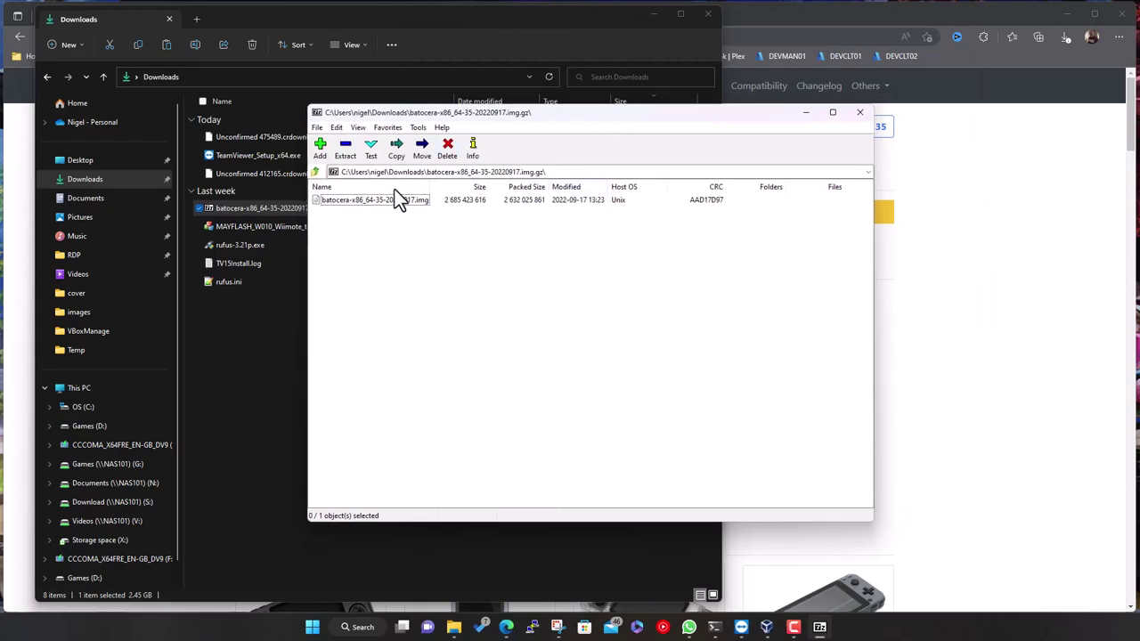
{"action": "left_click_drag", "start_coordinate": [553, 114], "coordinate": [750, 77]}
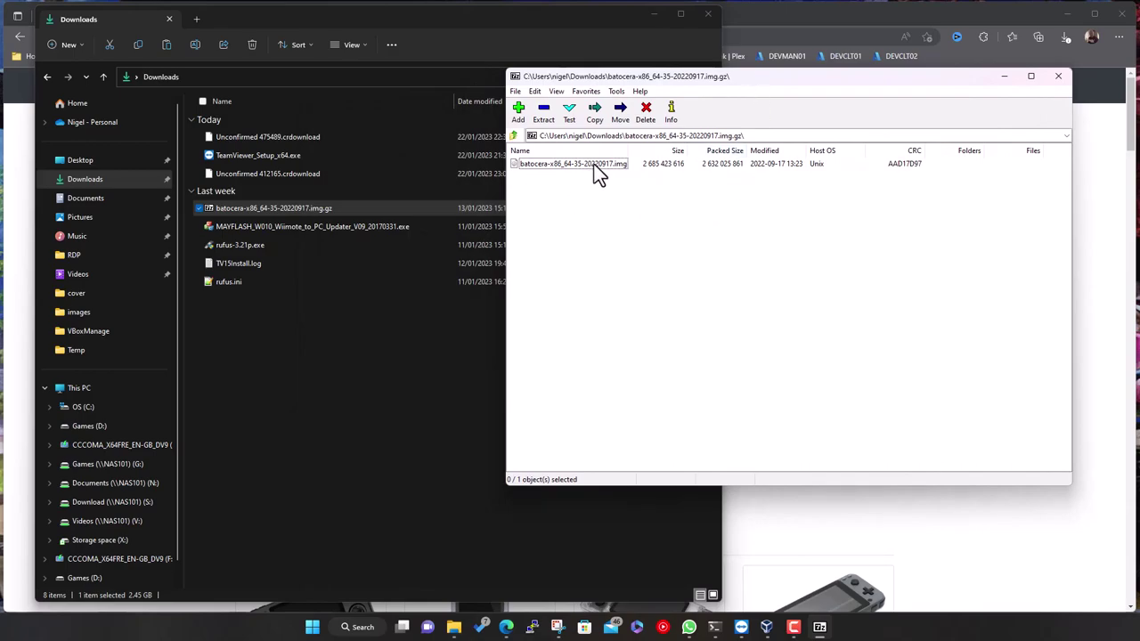
{"action": "left_click_drag", "start_coordinate": [590, 164], "coordinate": [335, 402]}
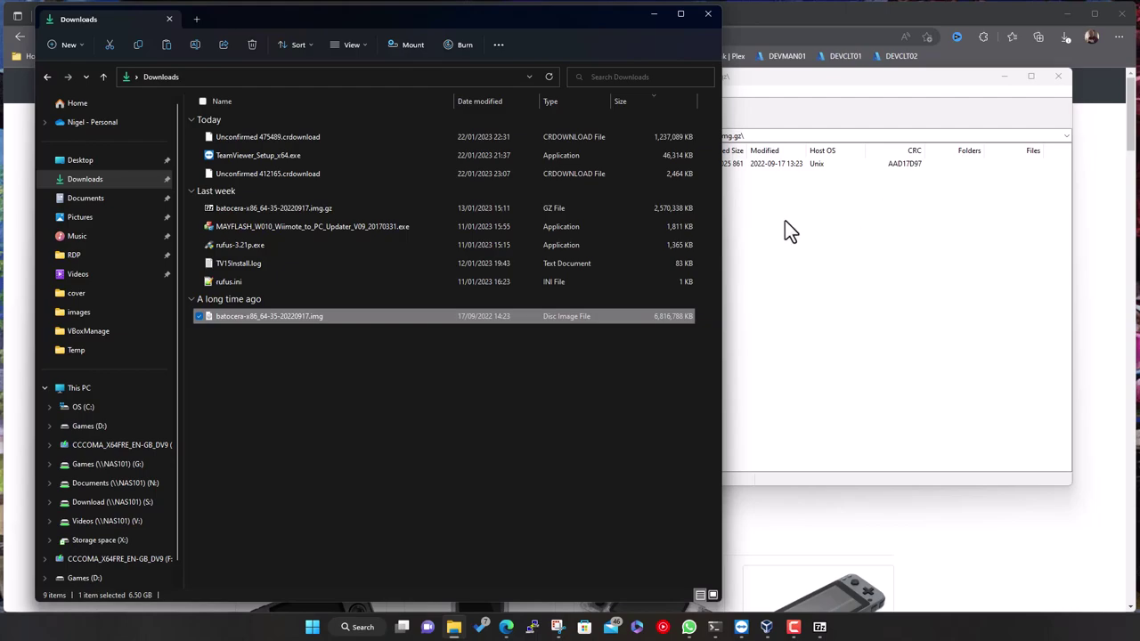
{"action": "left_click", "coordinate": [844, 239]}
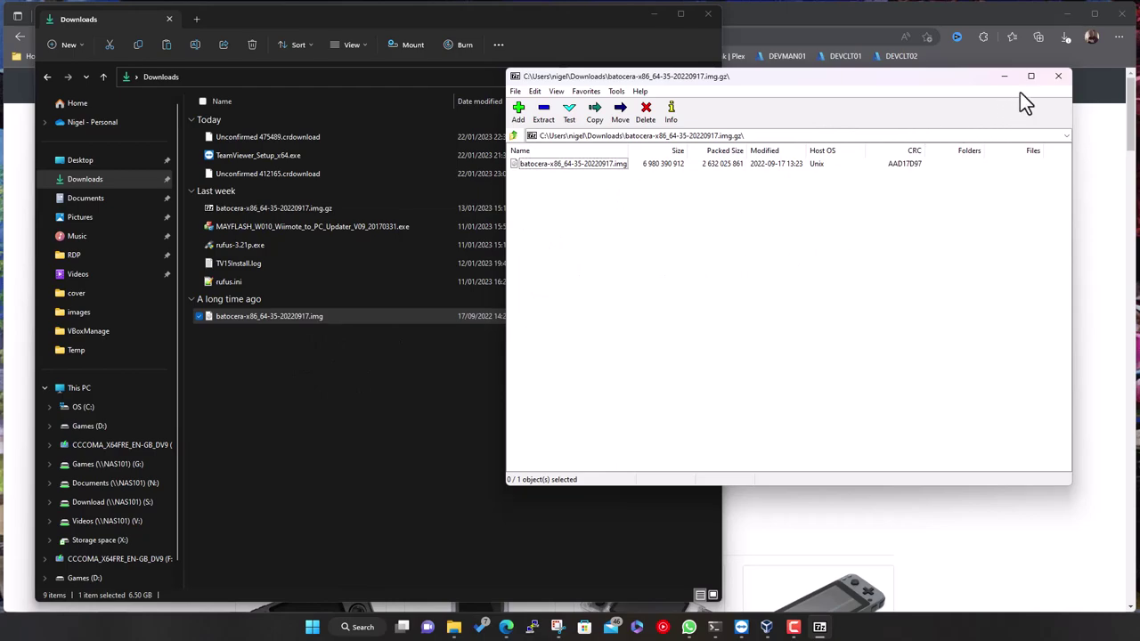
{"action": "left_click", "coordinate": [1058, 76]}
Save the portable Windows Etcher, balenaEtcher-Portable-1.13.1.exe, into the Downloads folder
{"action": "left_click", "coordinate": [808, 10]}
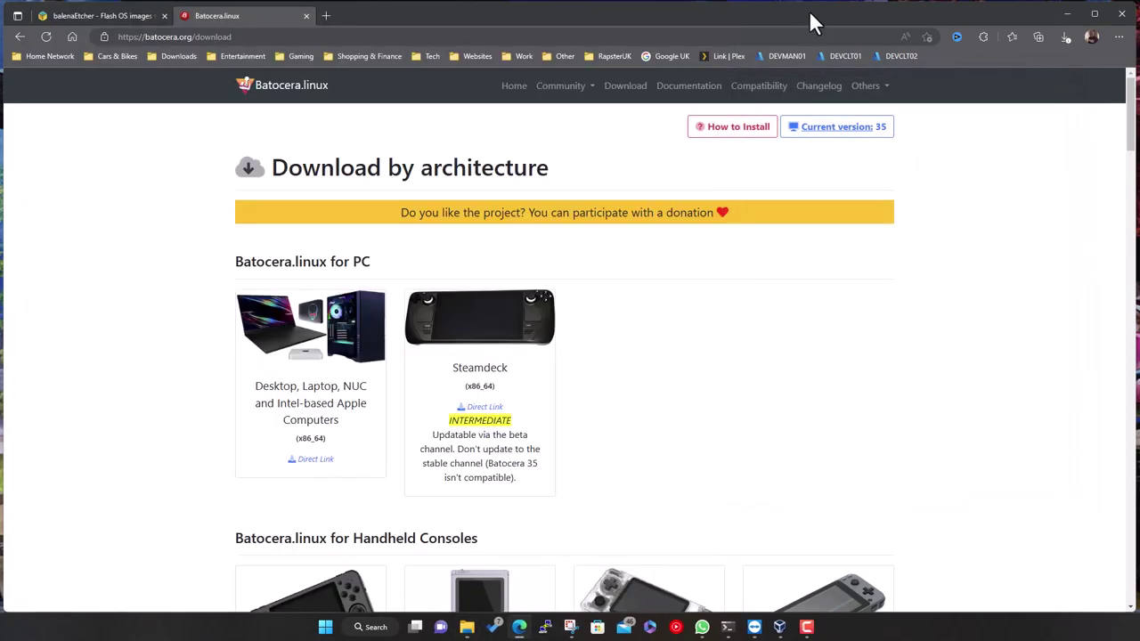
{"action": "left_click", "coordinate": [100, 16]}
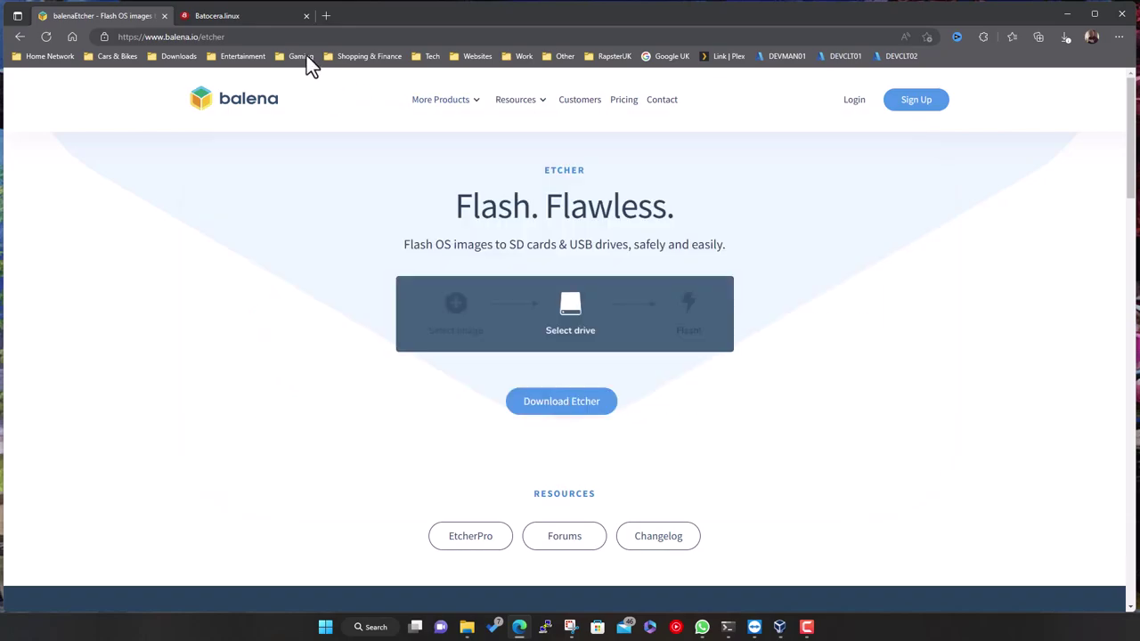
{"action": "left_click", "coordinate": [561, 401]}
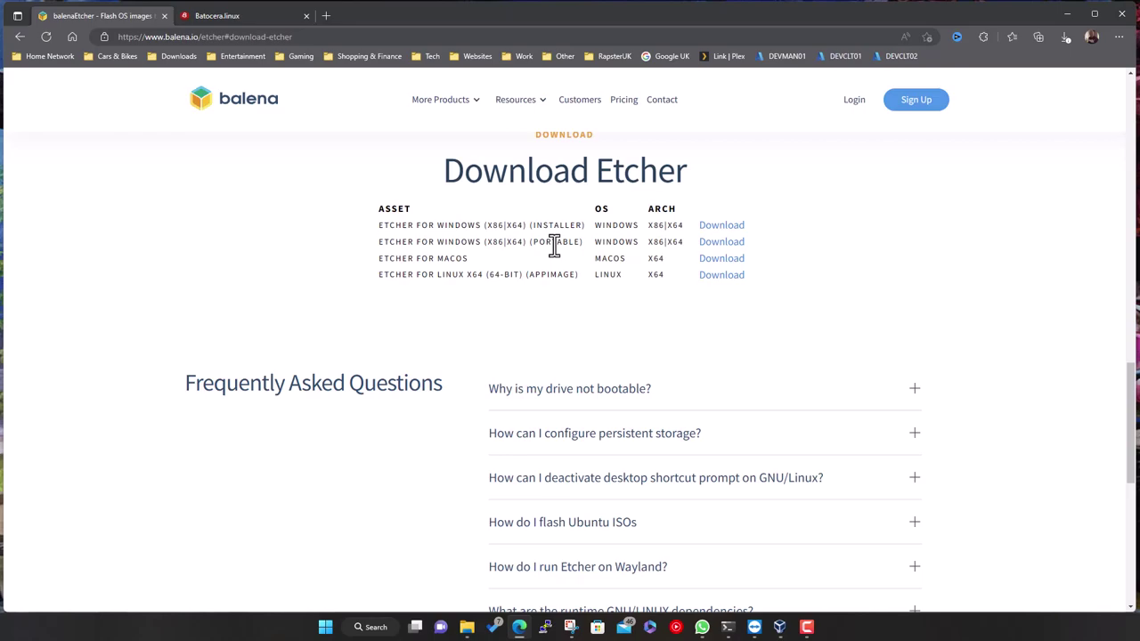
{"action": "left_click", "coordinate": [712, 243]}
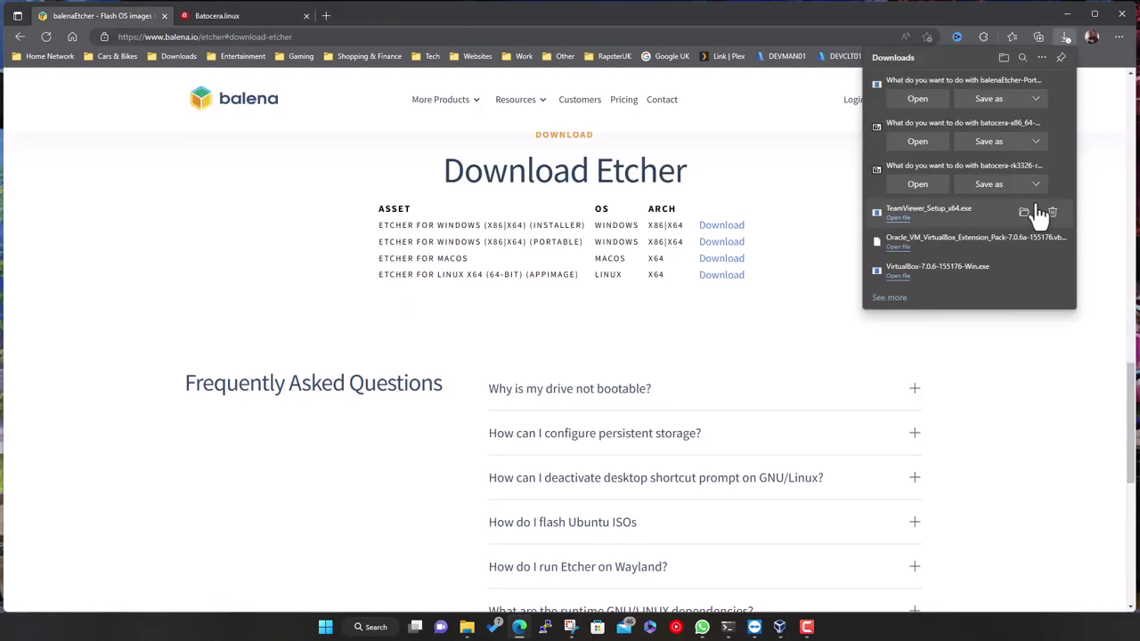
{"action": "left_click", "coordinate": [997, 103]}
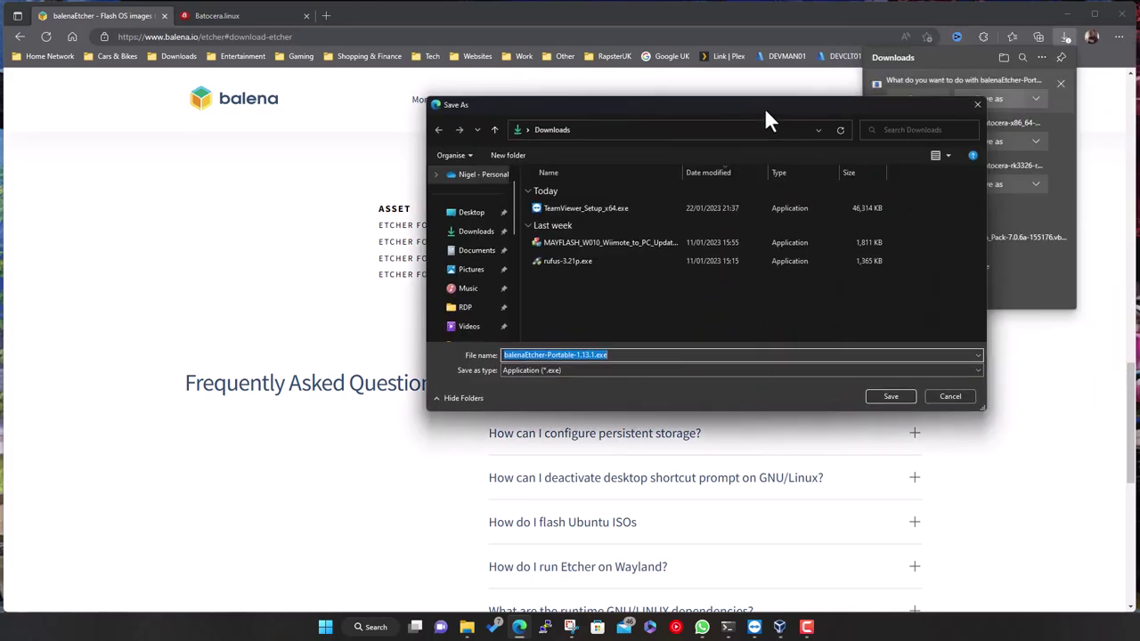
{"action": "left_click", "coordinate": [883, 399]}
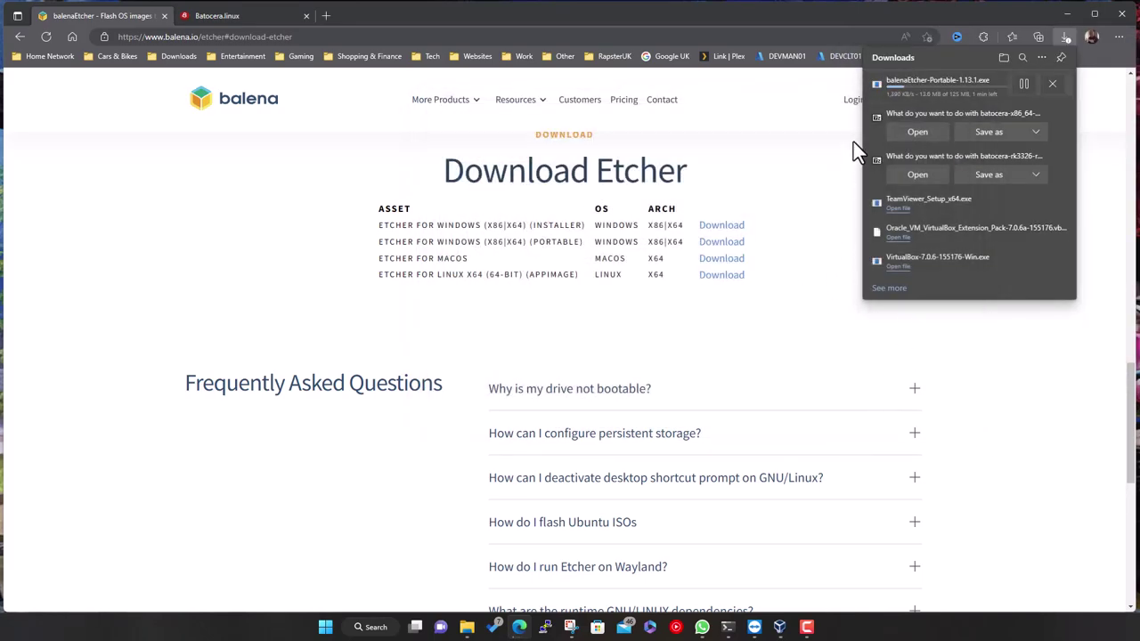
{"action": "left_click", "coordinate": [234, 15]}
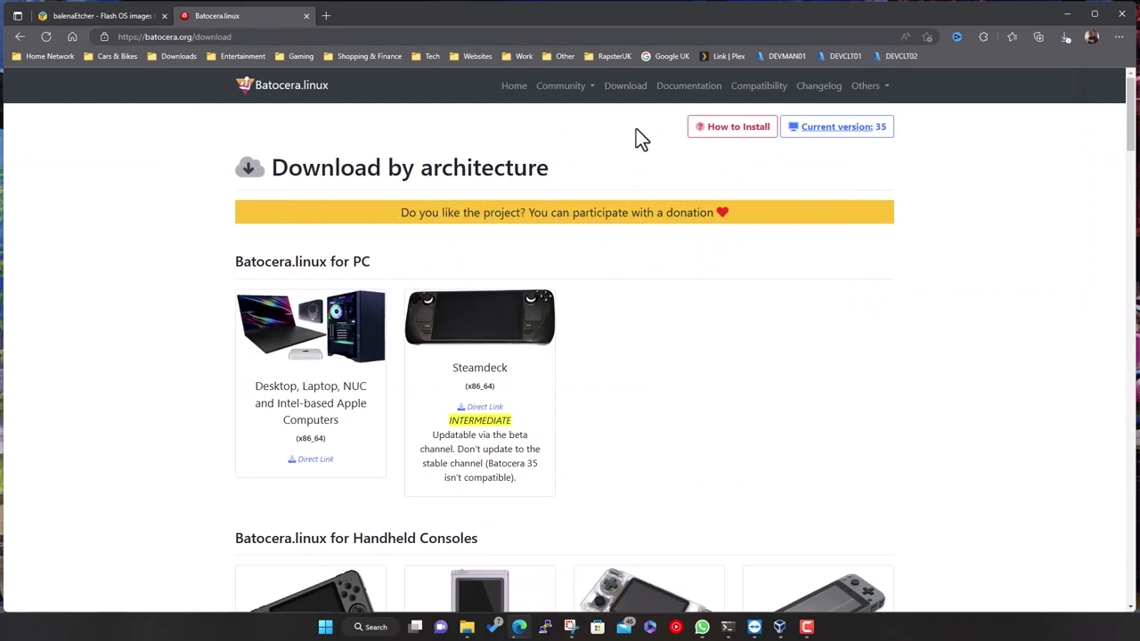
Open the install_batocera wiki guide and scroll to steps 8–10 with the boot menu screenshot
{"action": "left_click", "coordinate": [732, 127]}
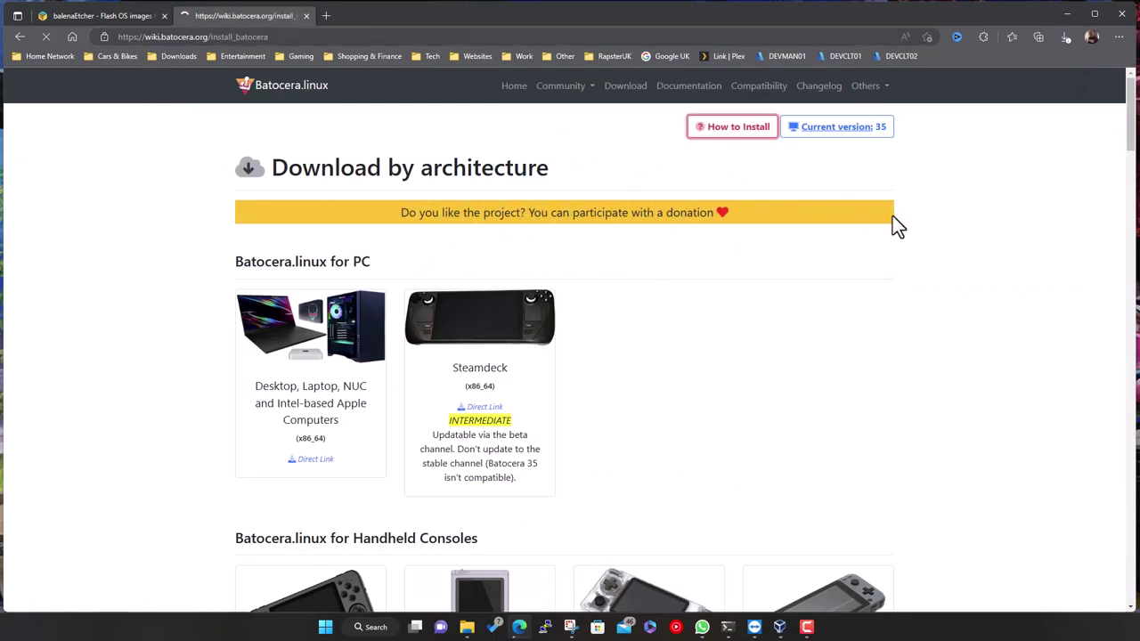
{"action": "scroll", "coordinate": [686, 356], "scroll_direction": "down", "scroll_amount": 3}
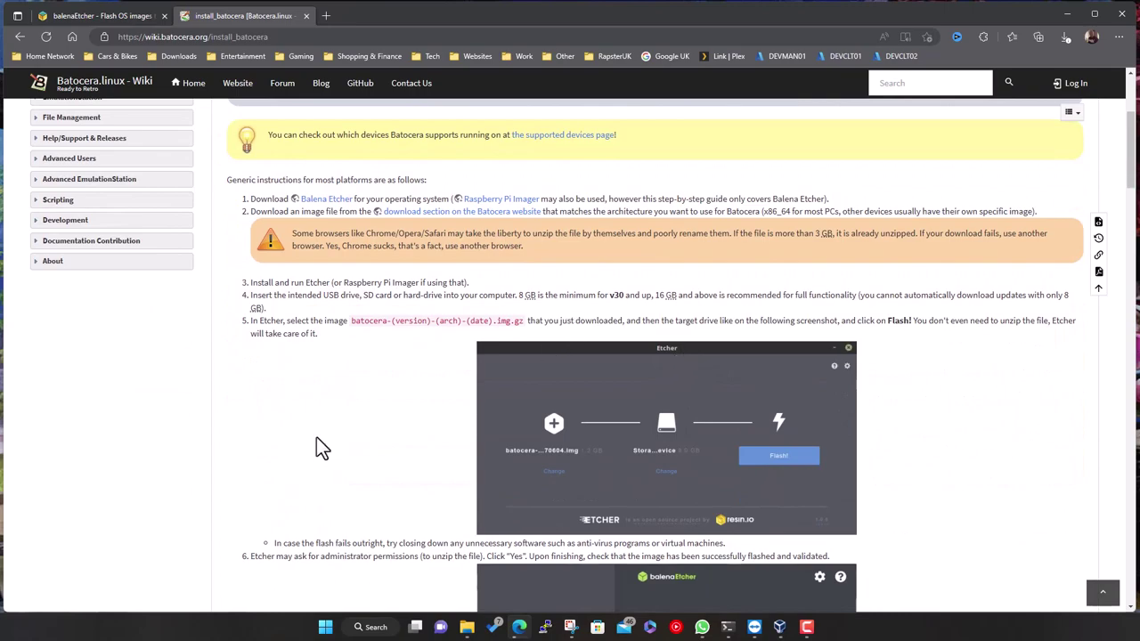
{"action": "scroll", "coordinate": [314, 450], "scroll_direction": "down", "scroll_amount": 1}
{"action": "scroll", "coordinate": [337, 485], "scroll_direction": "down", "scroll_amount": 2}
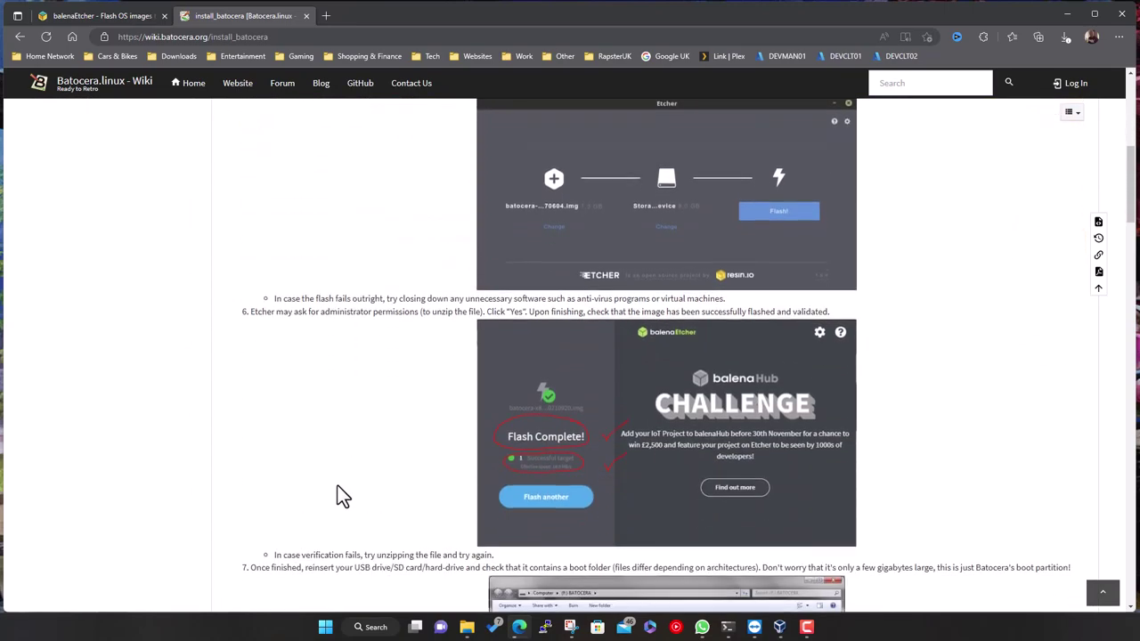
{"action": "scroll", "coordinate": [587, 482], "scroll_direction": "down", "scroll_amount": 3}
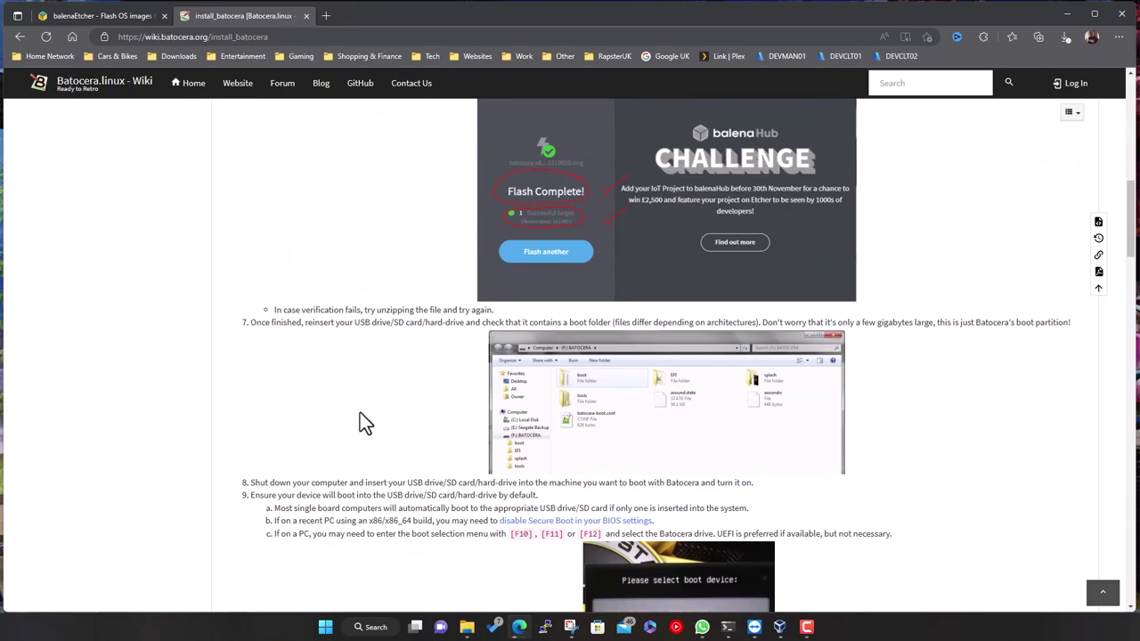
{"action": "scroll", "coordinate": [359, 423], "scroll_direction": "down", "scroll_amount": 1}
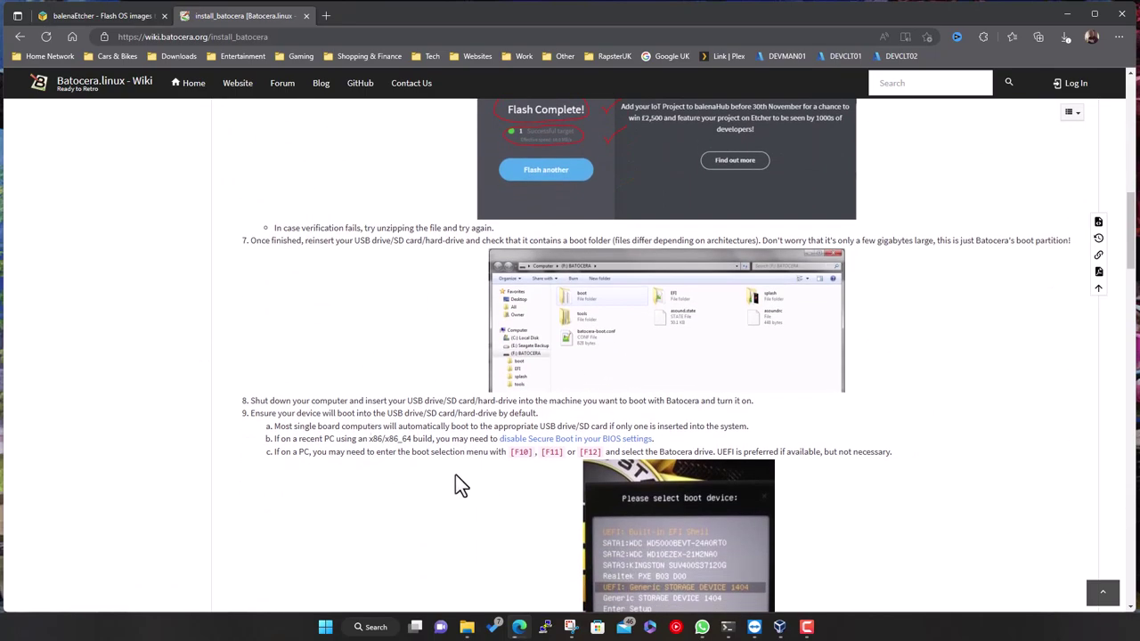
{"action": "scroll", "coordinate": [455, 481], "scroll_direction": "down", "scroll_amount": 2}
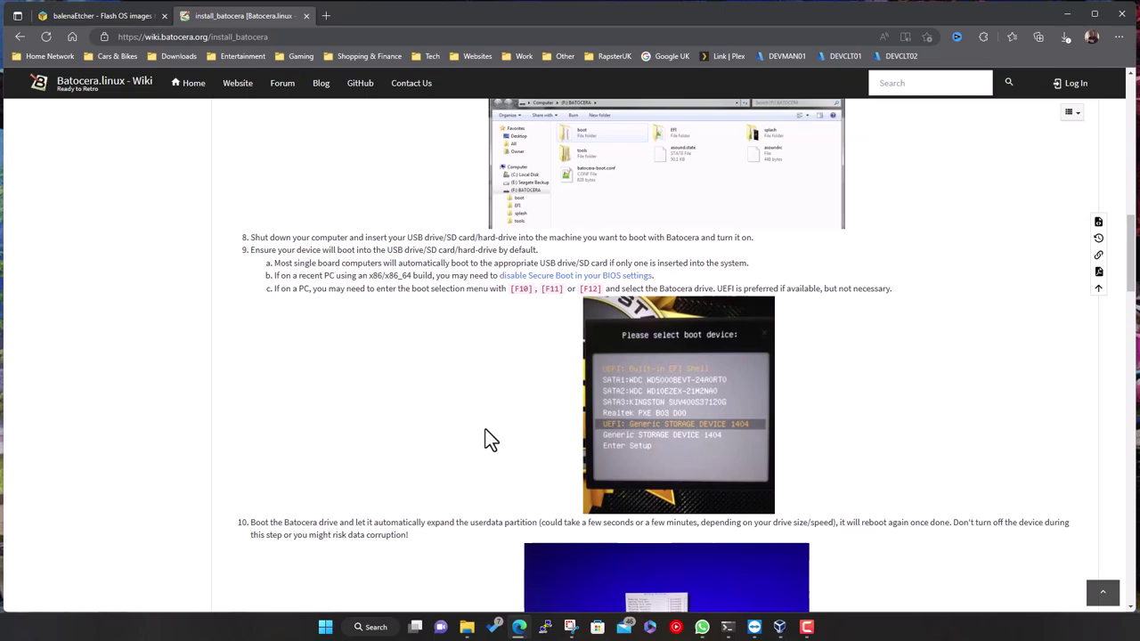
Scroll through the Flash failed, BIOS settings and Mac boot sections, then back up
{"action": "scroll", "coordinate": [471, 456], "scroll_direction": "down", "scroll_amount": 3}
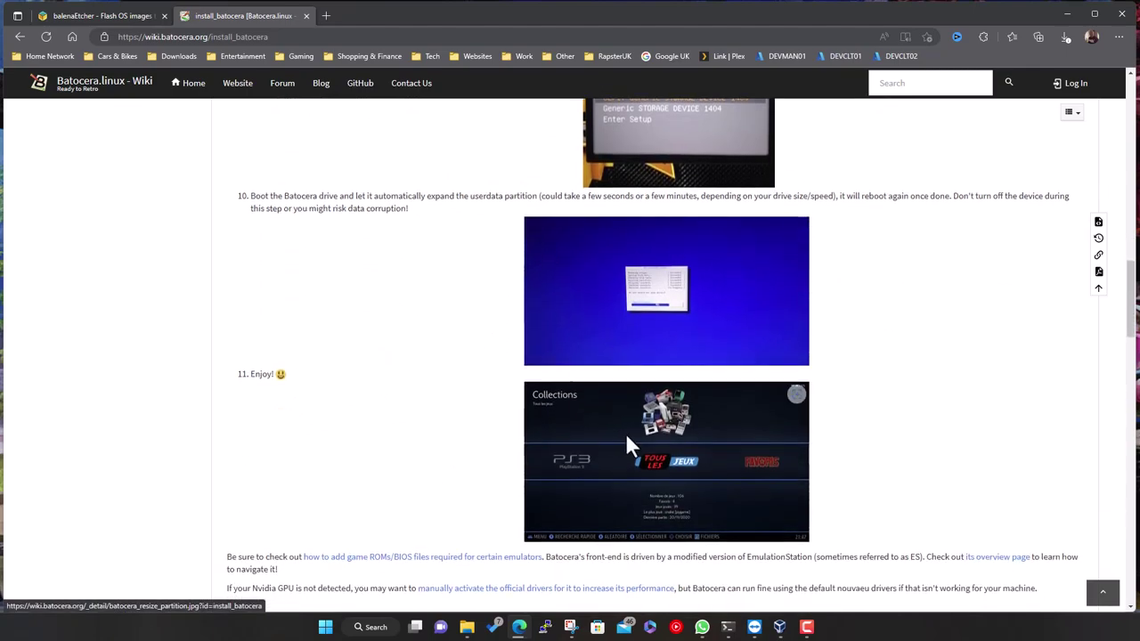
{"action": "scroll", "coordinate": [468, 471], "scroll_direction": "down", "scroll_amount": 2}
{"action": "scroll", "coordinate": [495, 474], "scroll_direction": "down", "scroll_amount": 2}
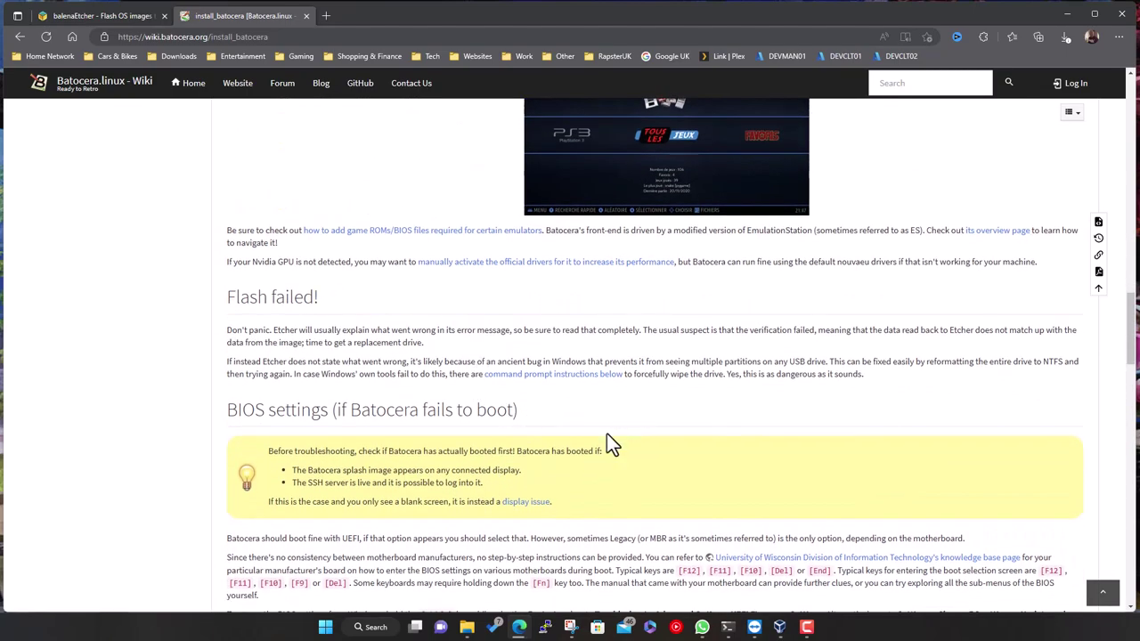
{"action": "scroll", "coordinate": [606, 434], "scroll_direction": "down", "scroll_amount": 2}
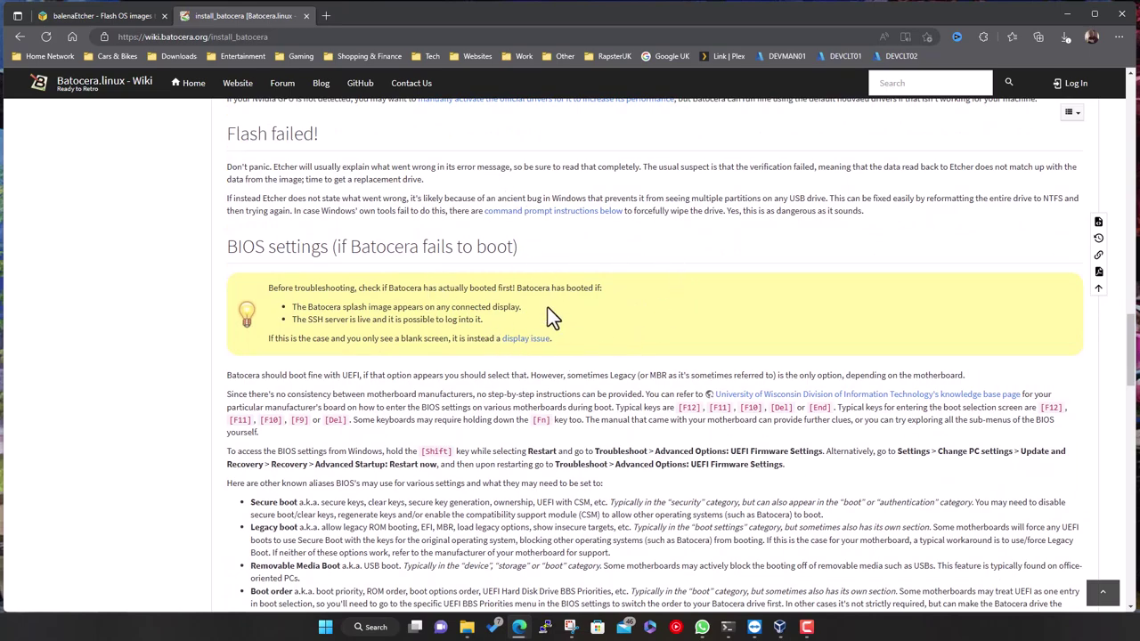
{"action": "scroll", "coordinate": [548, 312], "scroll_direction": "down", "scroll_amount": 2}
{"action": "scroll", "coordinate": [566, 395], "scroll_direction": "down", "scroll_amount": 1}
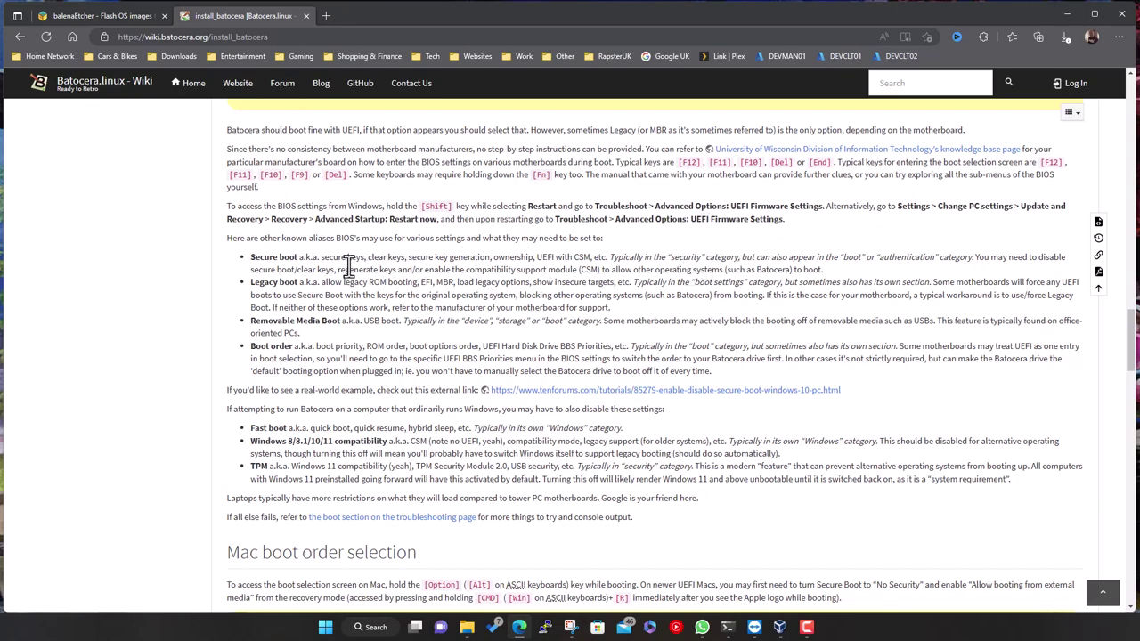
{"action": "scroll", "coordinate": [528, 341], "scroll_direction": "down", "scroll_amount": 2}
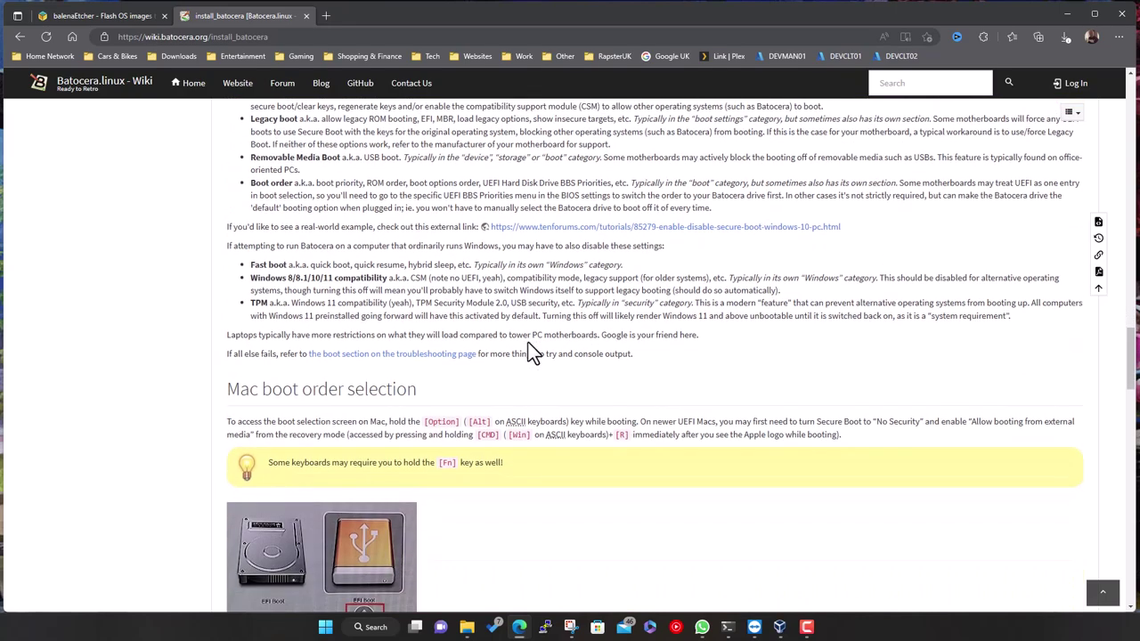
{"action": "scroll", "coordinate": [502, 365], "scroll_direction": "down", "scroll_amount": 2}
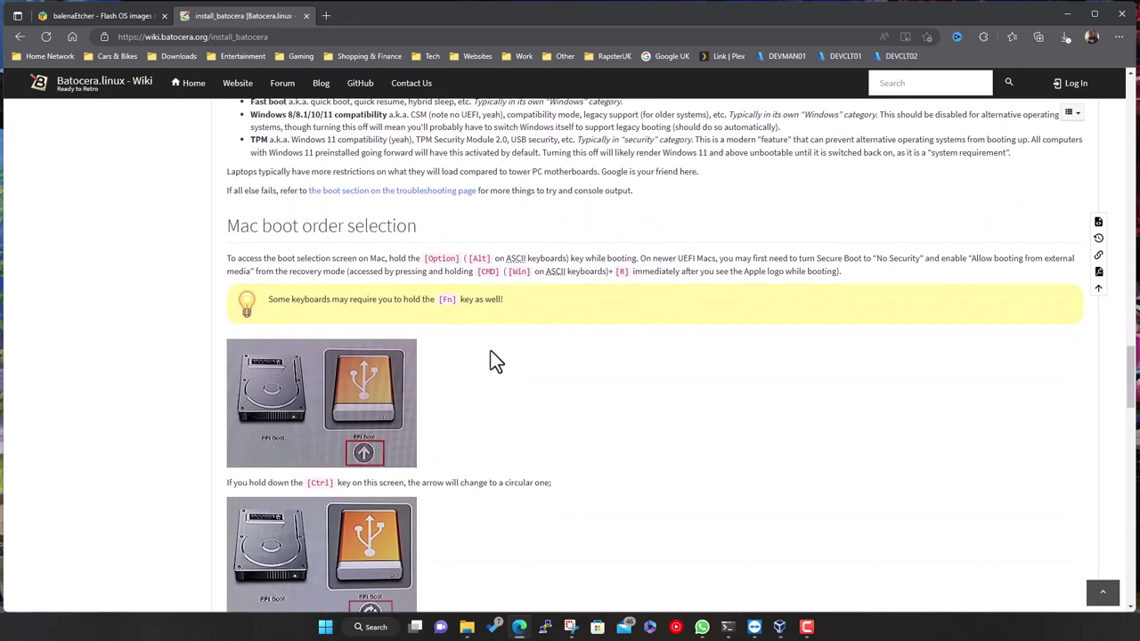
{"action": "scroll", "coordinate": [489, 397], "scroll_direction": "down", "scroll_amount": 1}
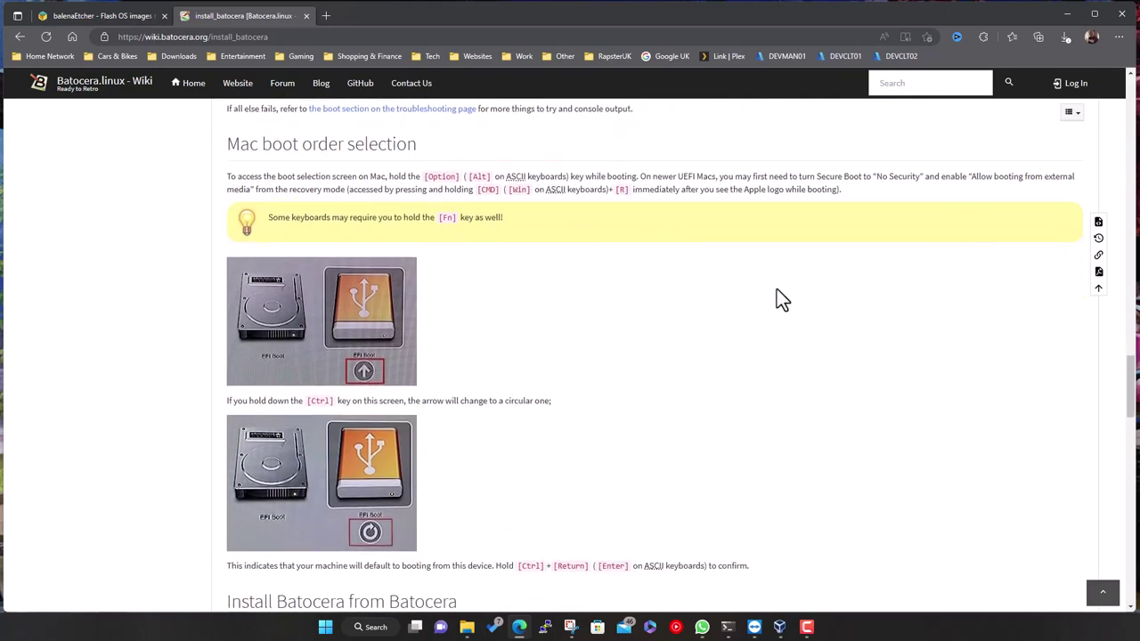
{"action": "scroll", "coordinate": [762, 362], "scroll_direction": "down", "scroll_amount": 2}
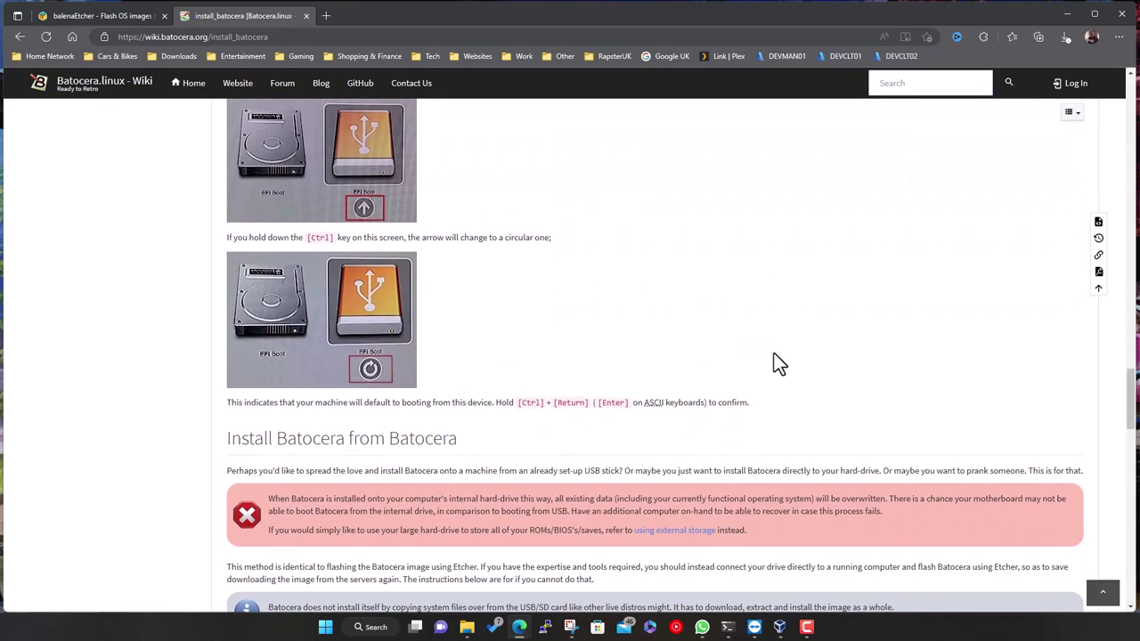
{"action": "scroll", "coordinate": [773, 362], "scroll_direction": "down", "scroll_amount": 3}
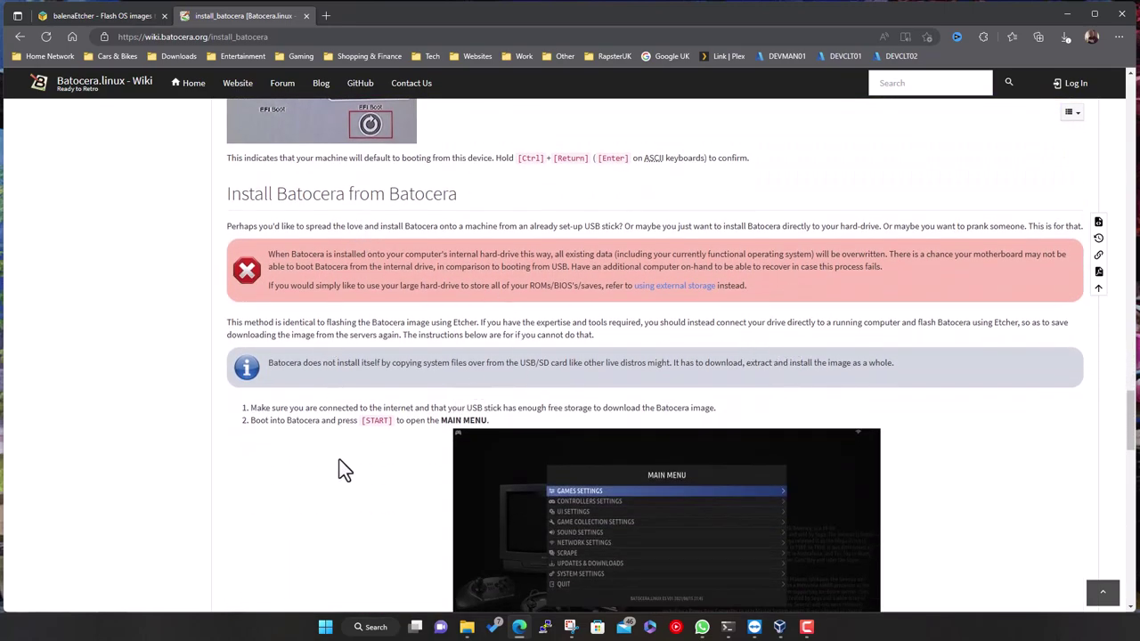
{"action": "scroll", "coordinate": [343, 461], "scroll_direction": "down", "scroll_amount": 4}
{"action": "scroll", "coordinate": [347, 461], "scroll_direction": "up", "scroll_amount": 8}
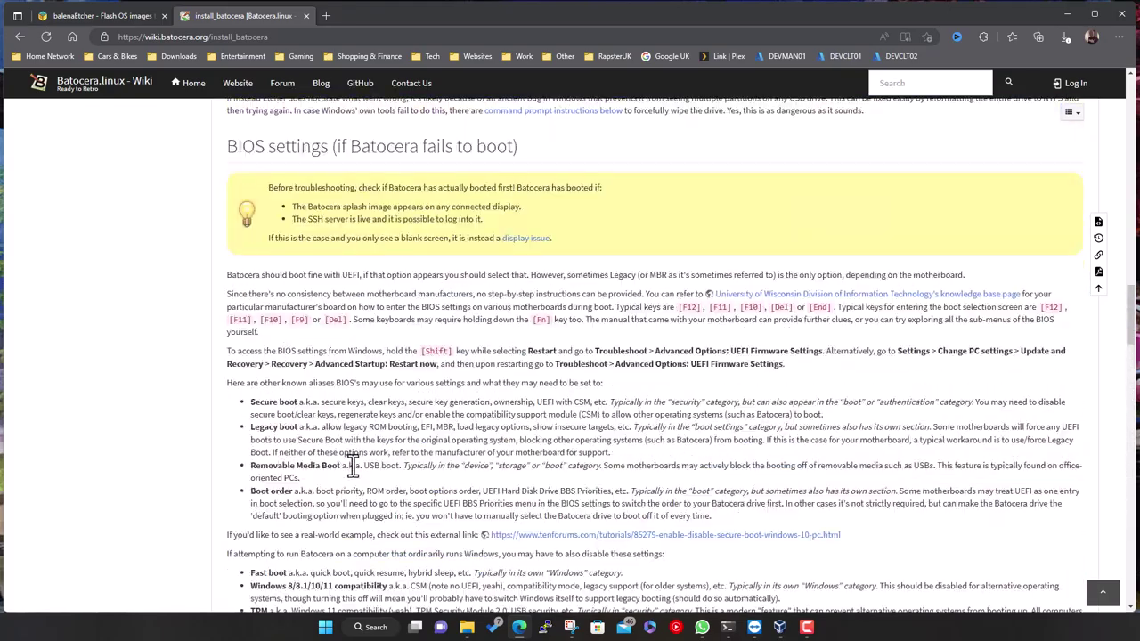
{"action": "scroll", "coordinate": [352, 465], "scroll_direction": "up", "scroll_amount": 15}
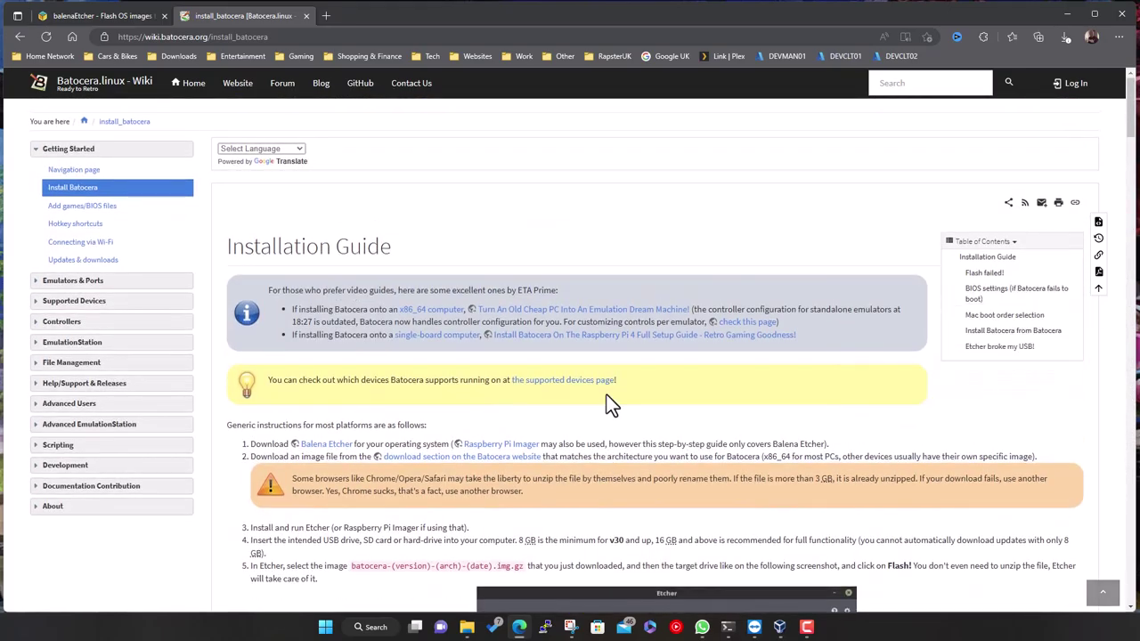
Minimize the browser and launch balenaEtcher-Portable-1.13.1.exe from Downloads
{"action": "left_click", "coordinate": [1070, 13]}
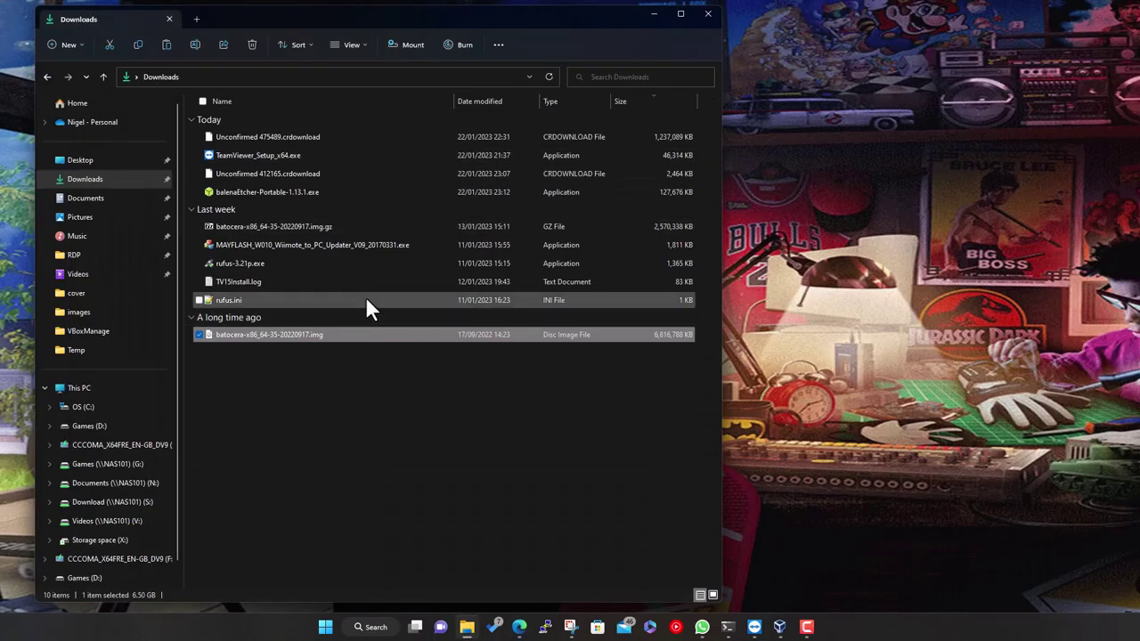
{"action": "double_click", "coordinate": [270, 192]}
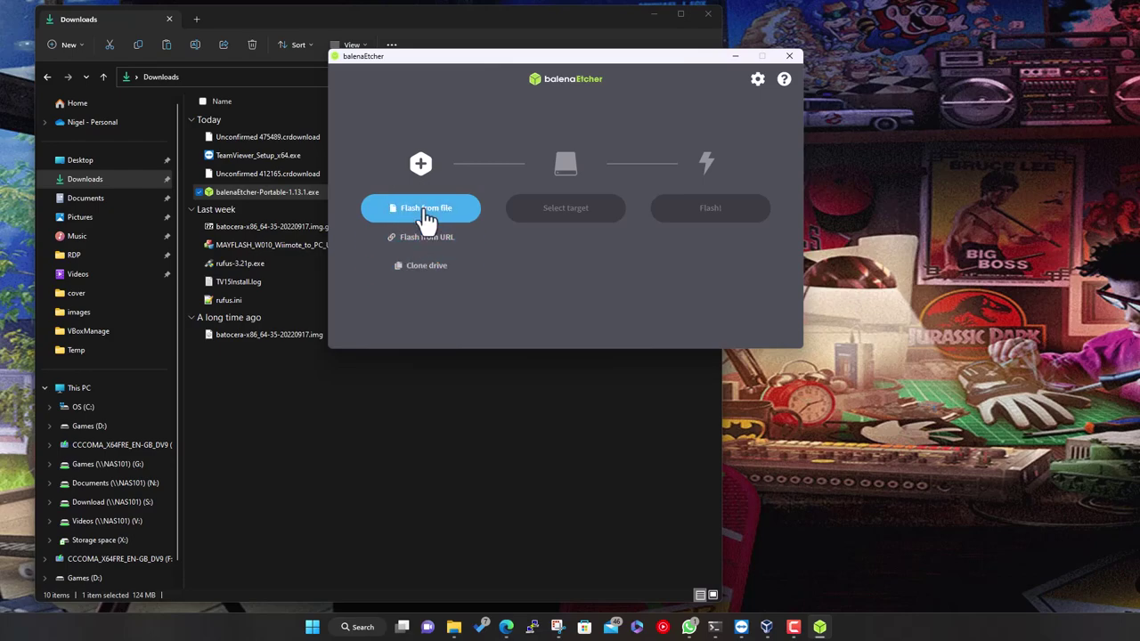
Load batocera-x86_64-35-20220917.img from Downloads as Etcher's source image
{"action": "left_click", "coordinate": [427, 215]}
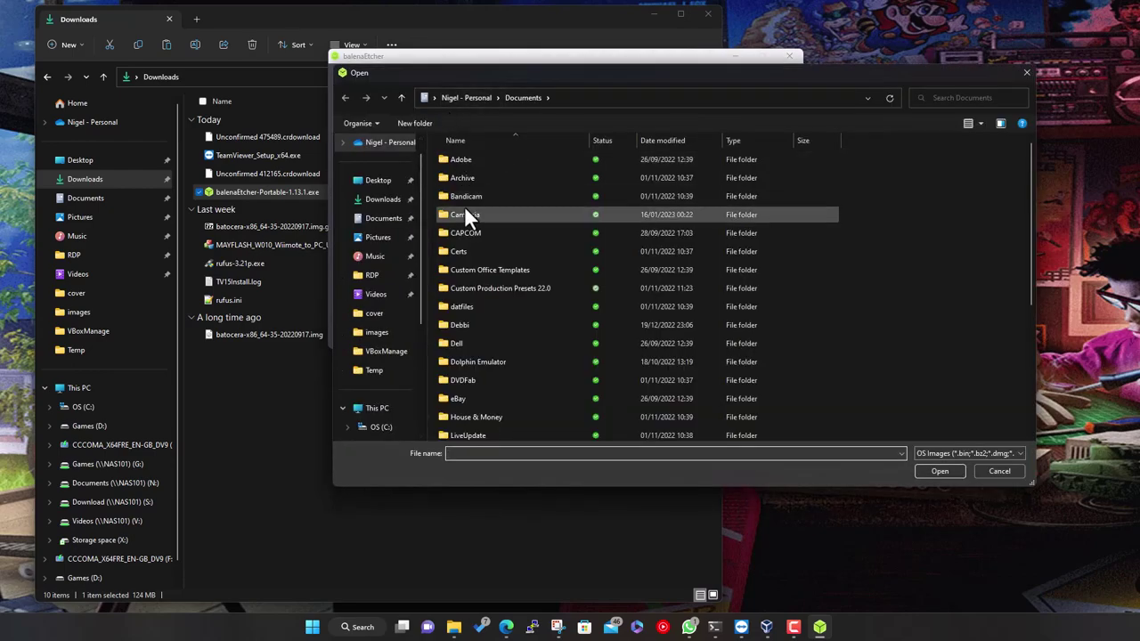
{"action": "left_click", "coordinate": [392, 201]}
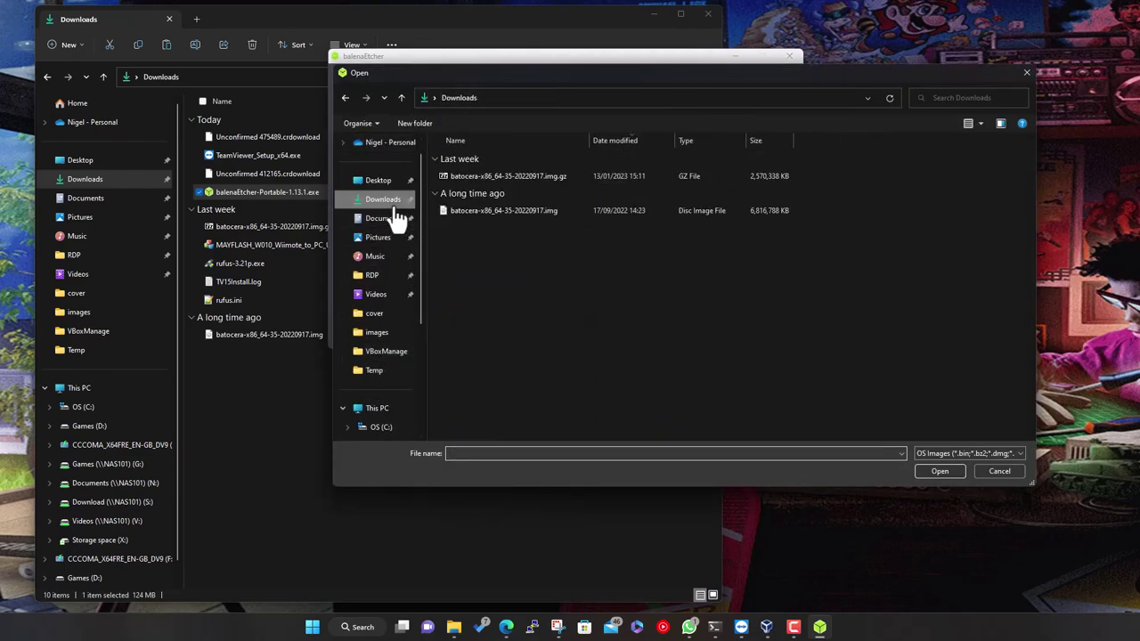
{"action": "left_click", "coordinate": [516, 211]}
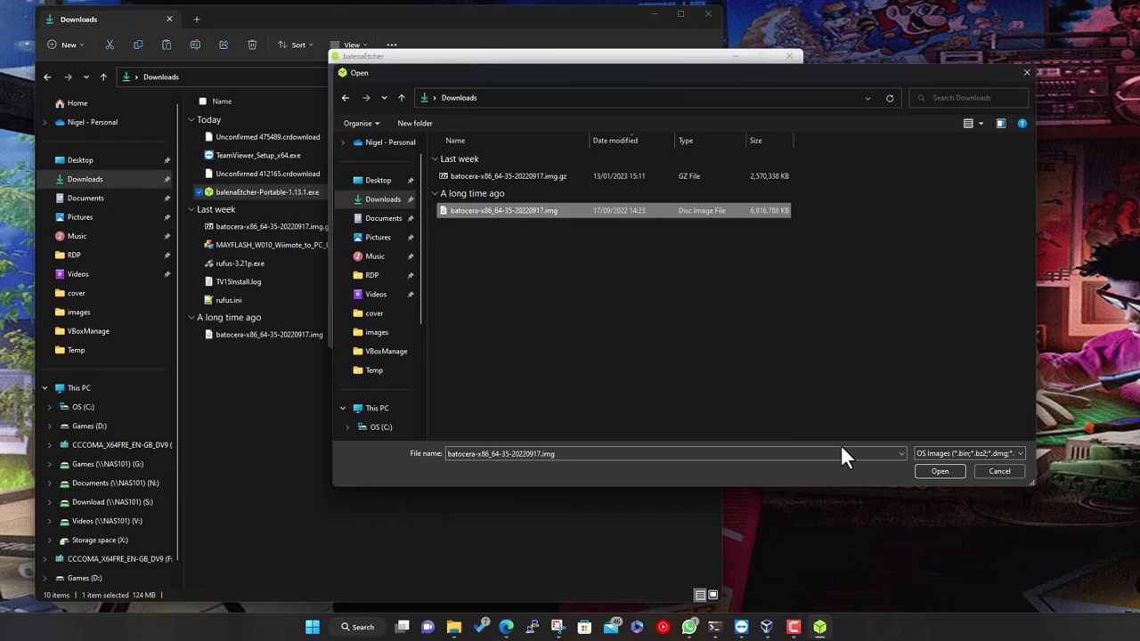
{"action": "left_click", "coordinate": [928, 471]}
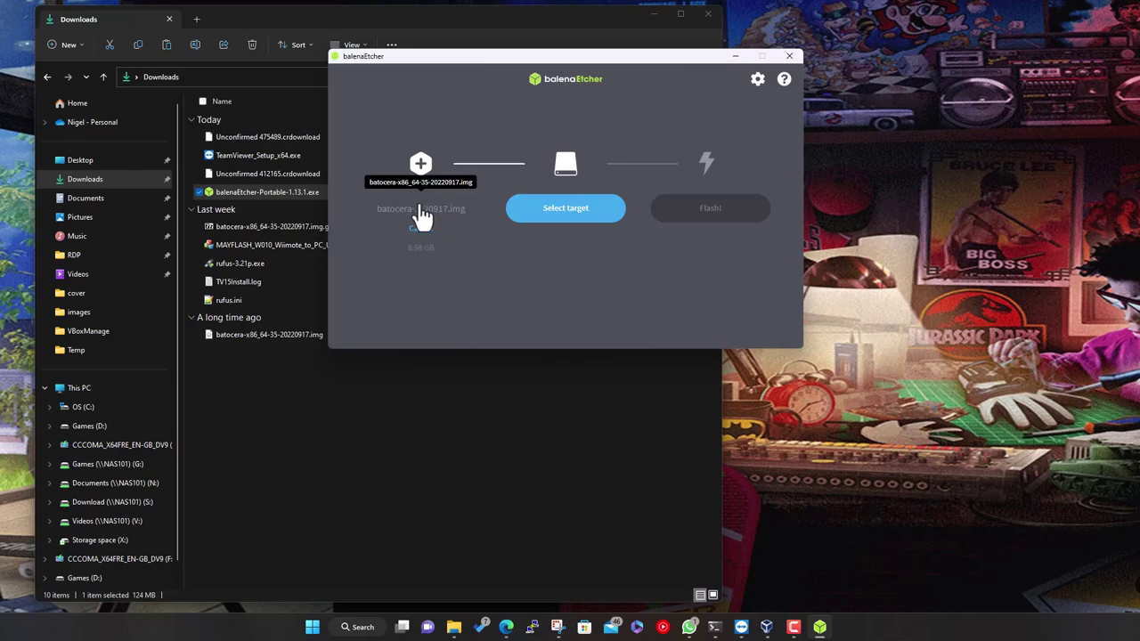
Show the hidden drive and select the 15.5 GB Kingston DataTraveler USB drive as target
{"action": "left_click", "coordinate": [576, 221]}
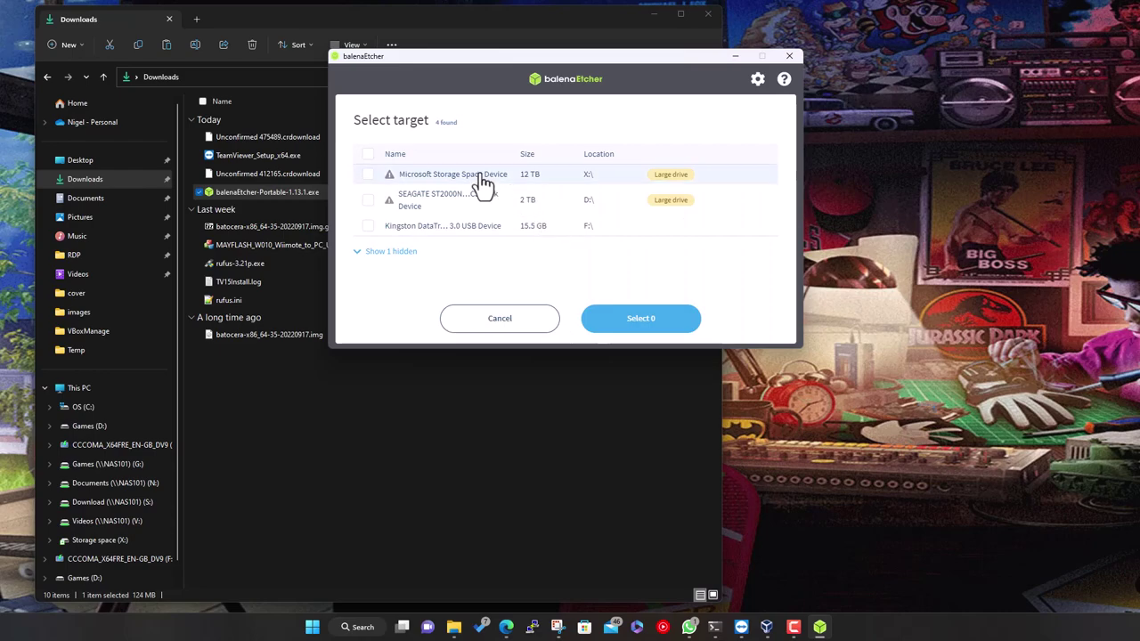
{"action": "left_click", "coordinate": [372, 255]}
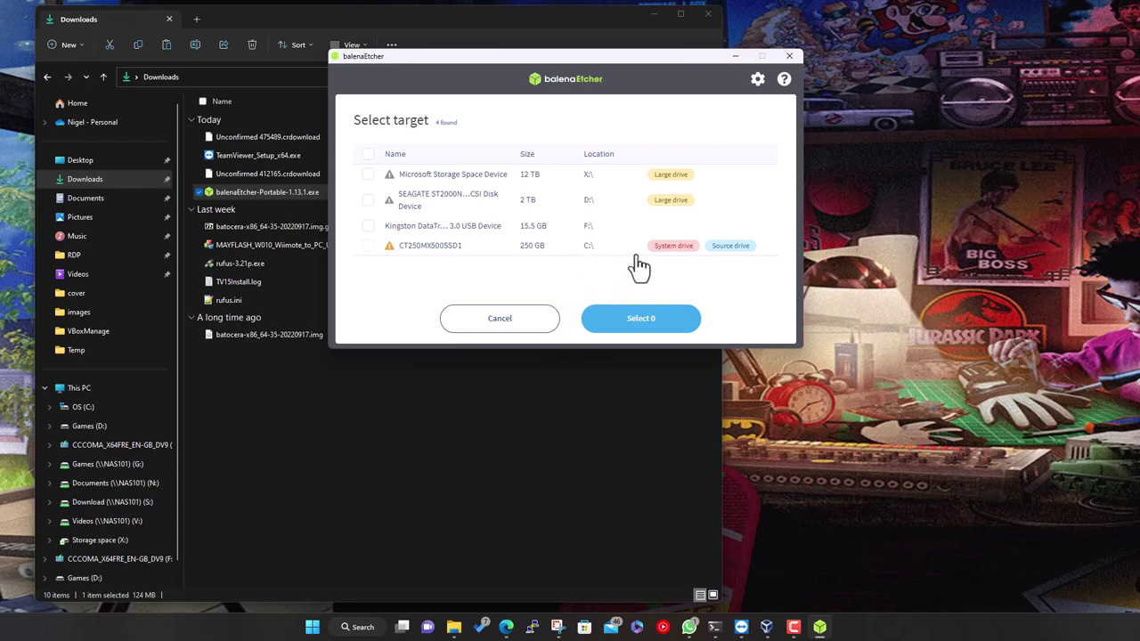
{"action": "mouse_move", "coordinate": [675, 251]}
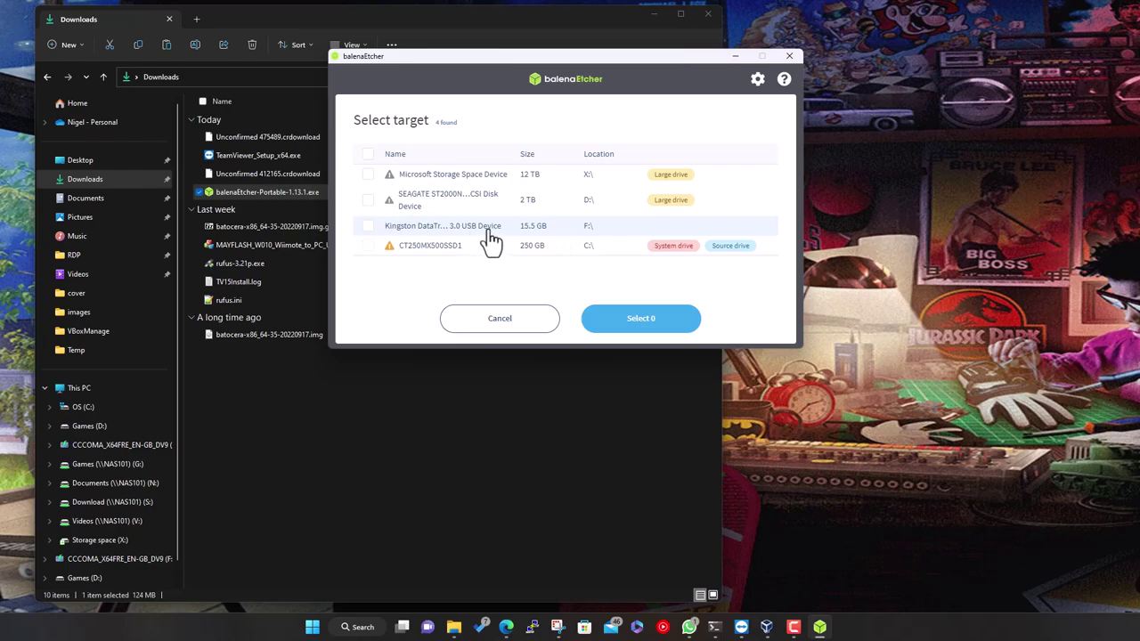
{"action": "left_click", "coordinate": [369, 228]}
{"action": "mouse_move", "coordinate": [695, 207]}
{"action": "left_click", "coordinate": [621, 321]}
Flash the Batocera image to the Kingston drive and move the progress window to the screen centre
{"action": "left_click", "coordinate": [721, 214]}
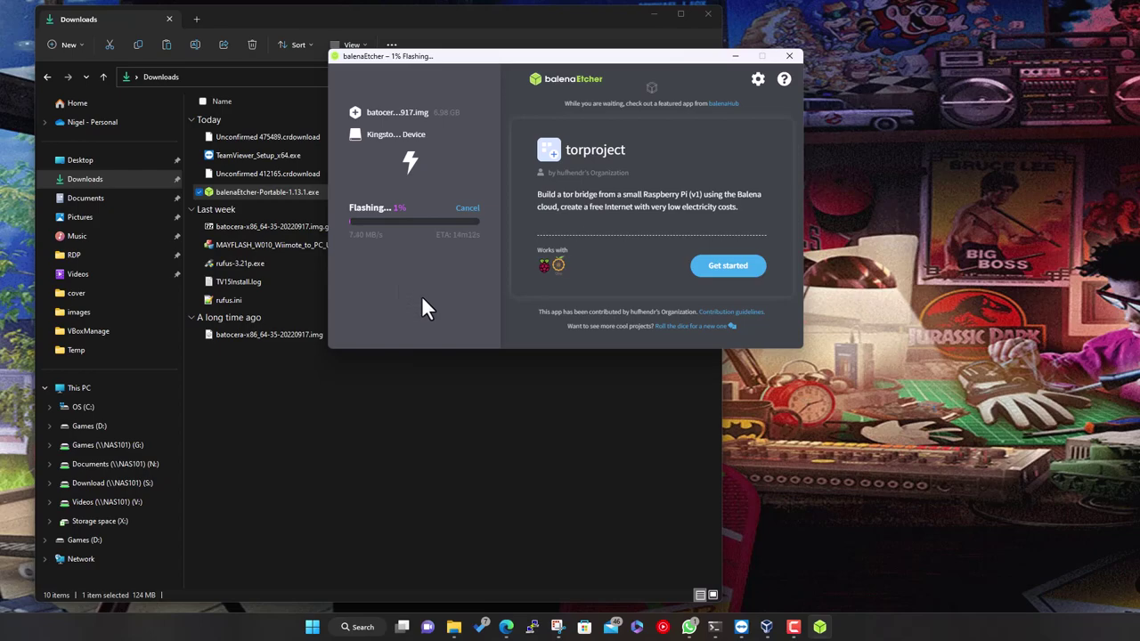
{"action": "left_click", "coordinate": [653, 14]}
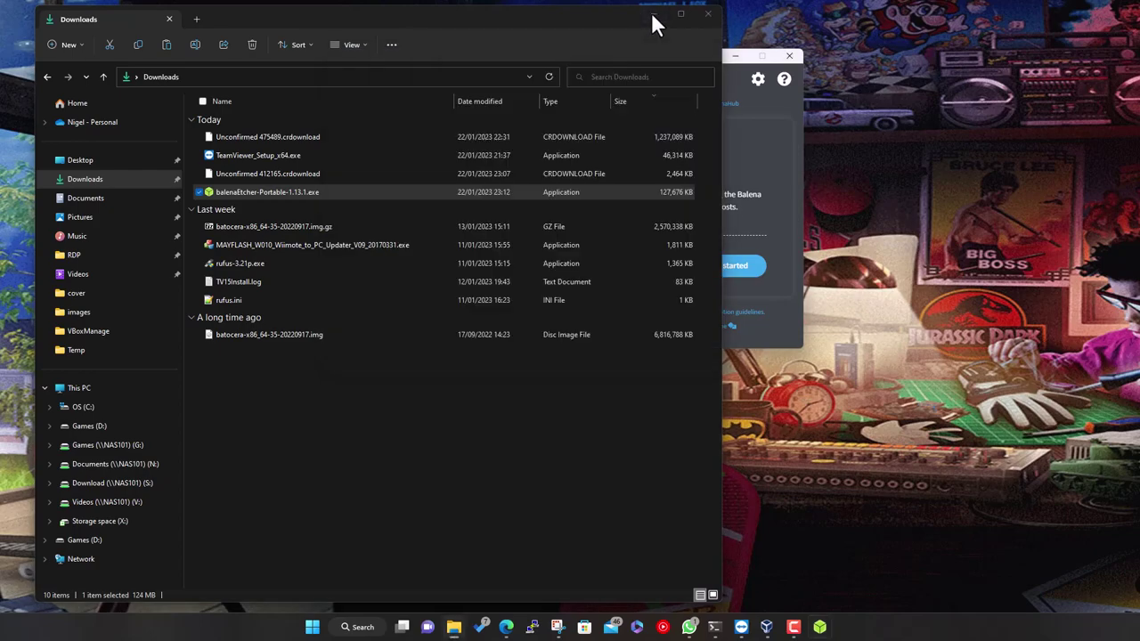
{"action": "left_click_drag", "start_coordinate": [633, 56], "coordinate": [684, 120]}
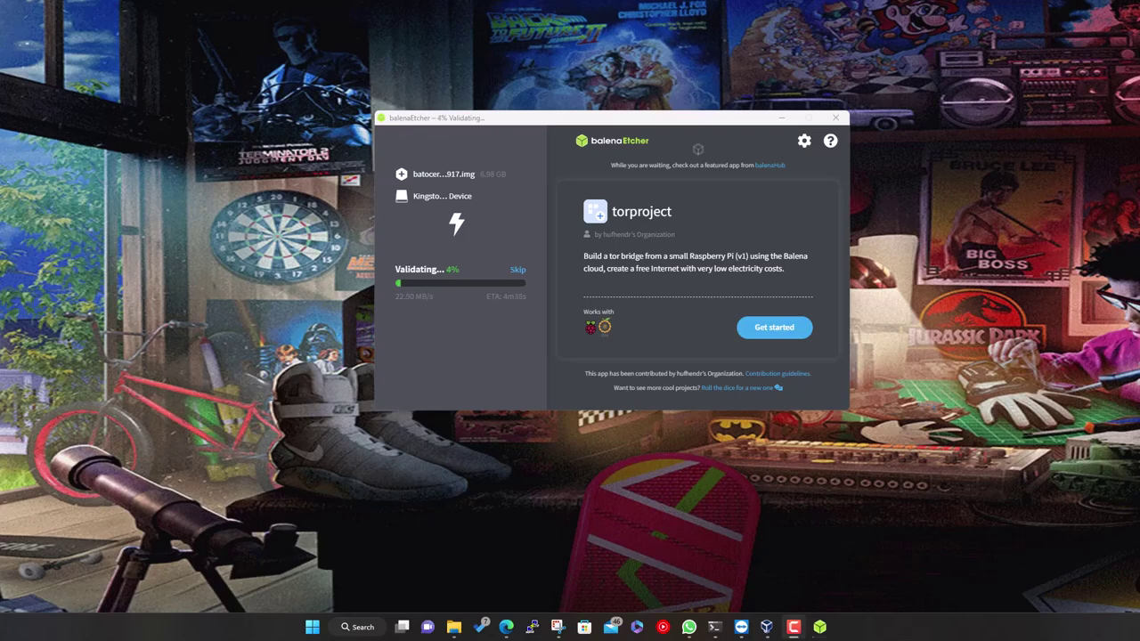
Skip validation to finish the flash, then close balenaEtcher
{"action": "left_click", "coordinate": [516, 270]}
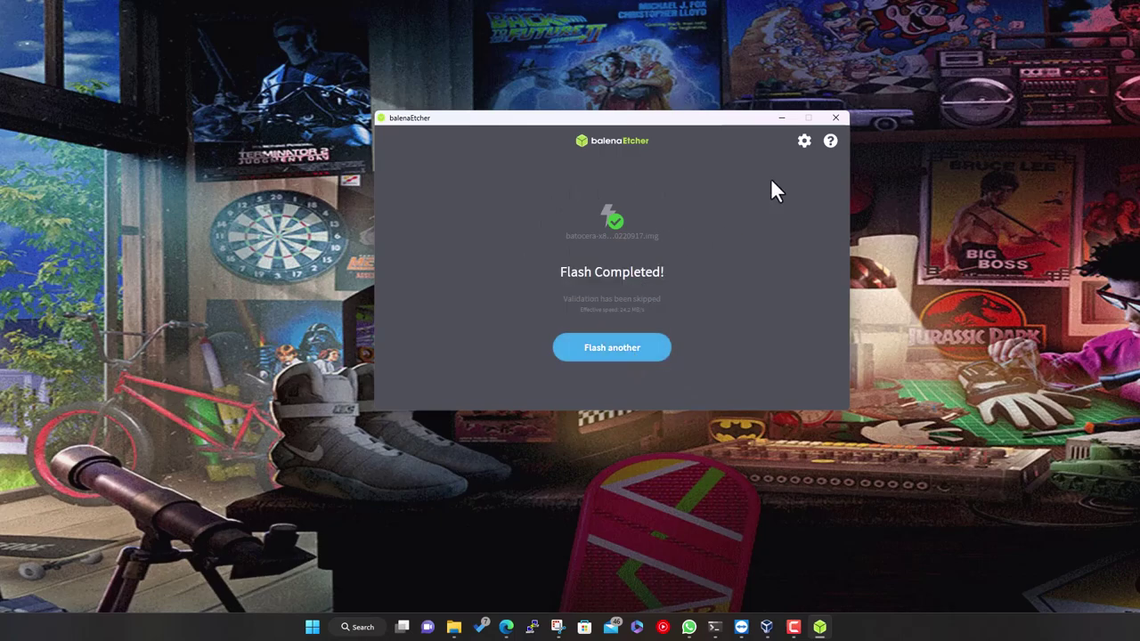
{"action": "left_click", "coordinate": [837, 117]}
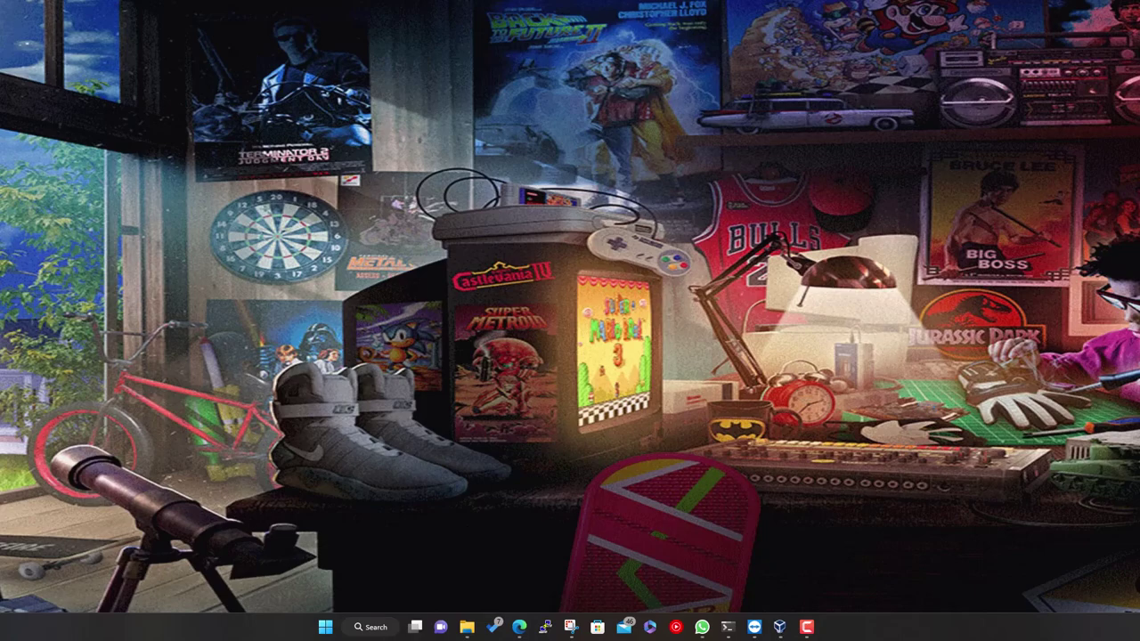
Open File Explorer, go to This PC and open the BATOCERA (E:) drive
{"action": "left_click", "coordinate": [467, 627]}
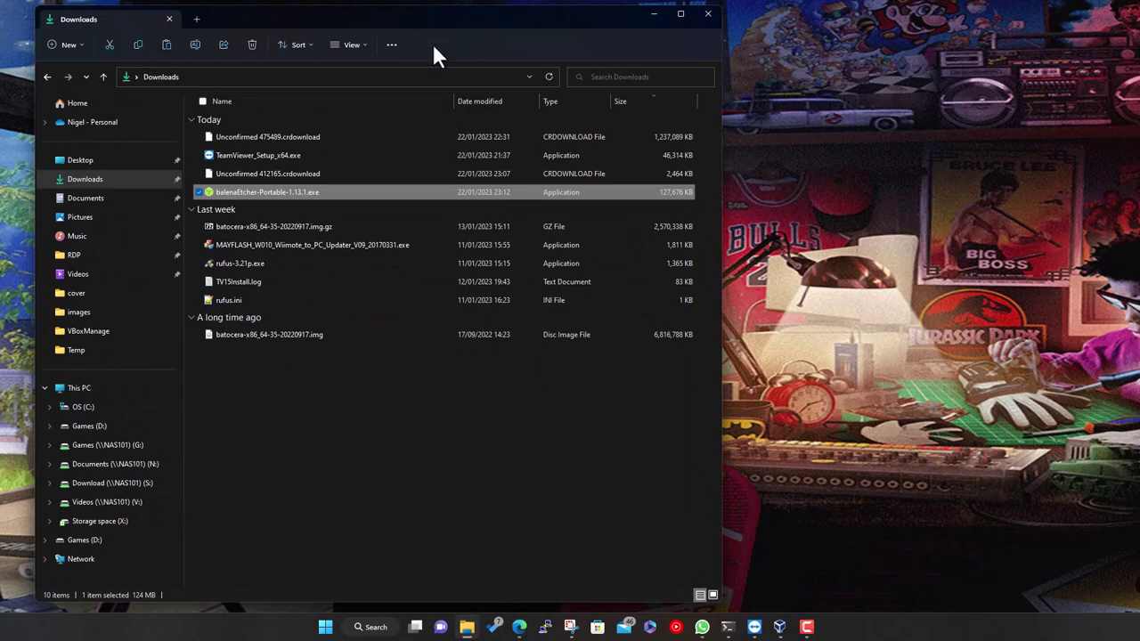
{"action": "left_click", "coordinate": [107, 388]}
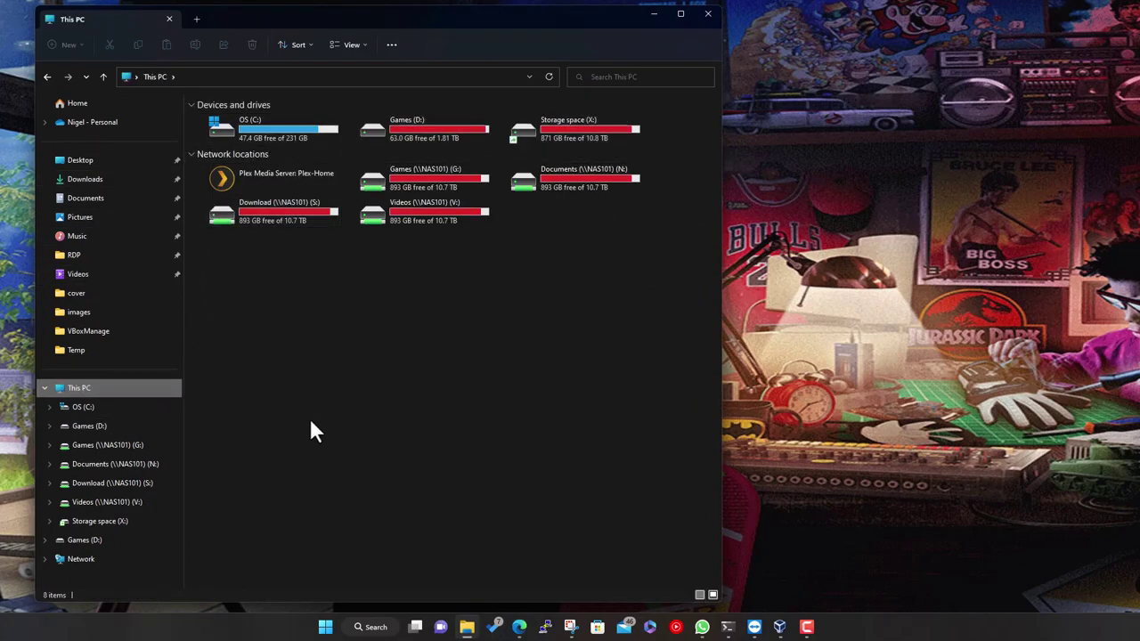
{"action": "right_click", "coordinate": [367, 320]}
{"action": "mouse_move", "coordinate": [508, 354]}
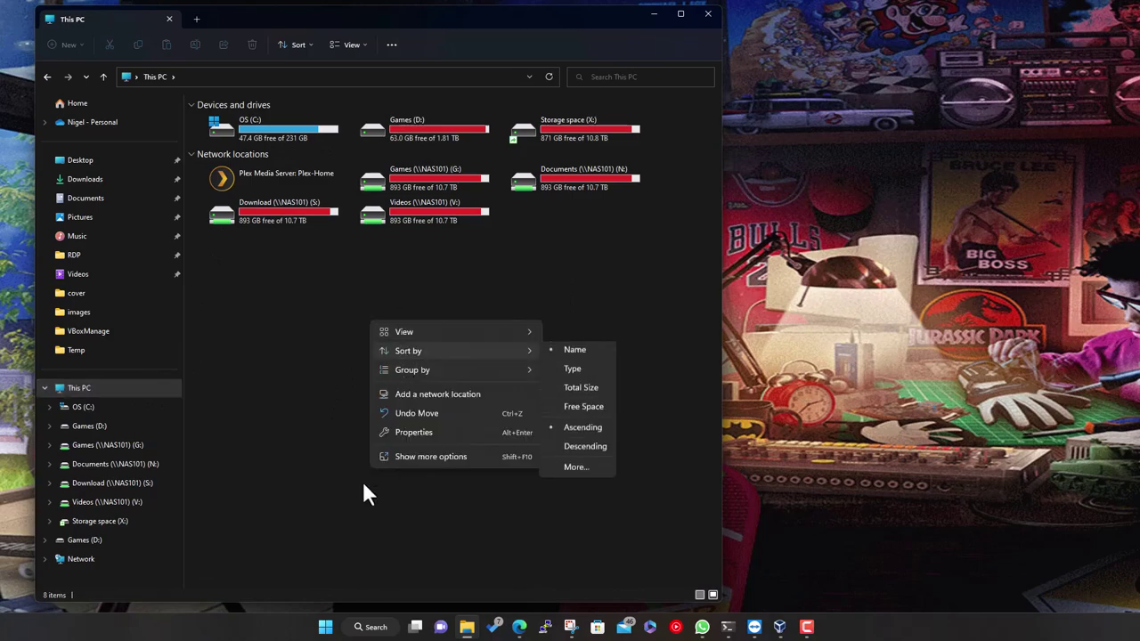
{"action": "left_click", "coordinate": [300, 391]}
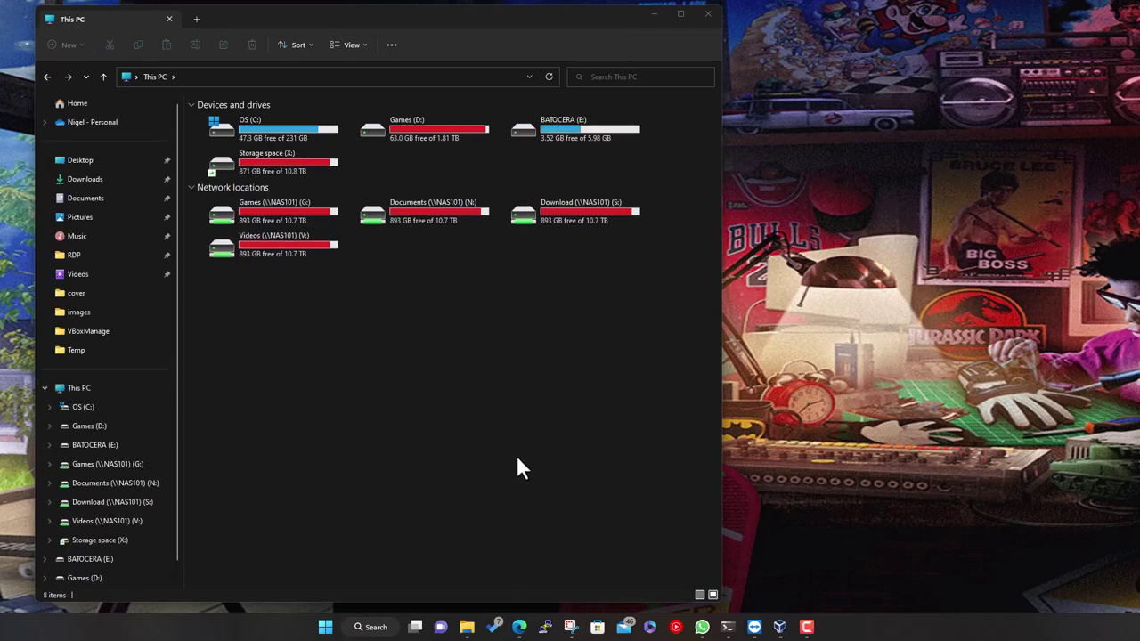
{"action": "double_click", "coordinate": [592, 145]}
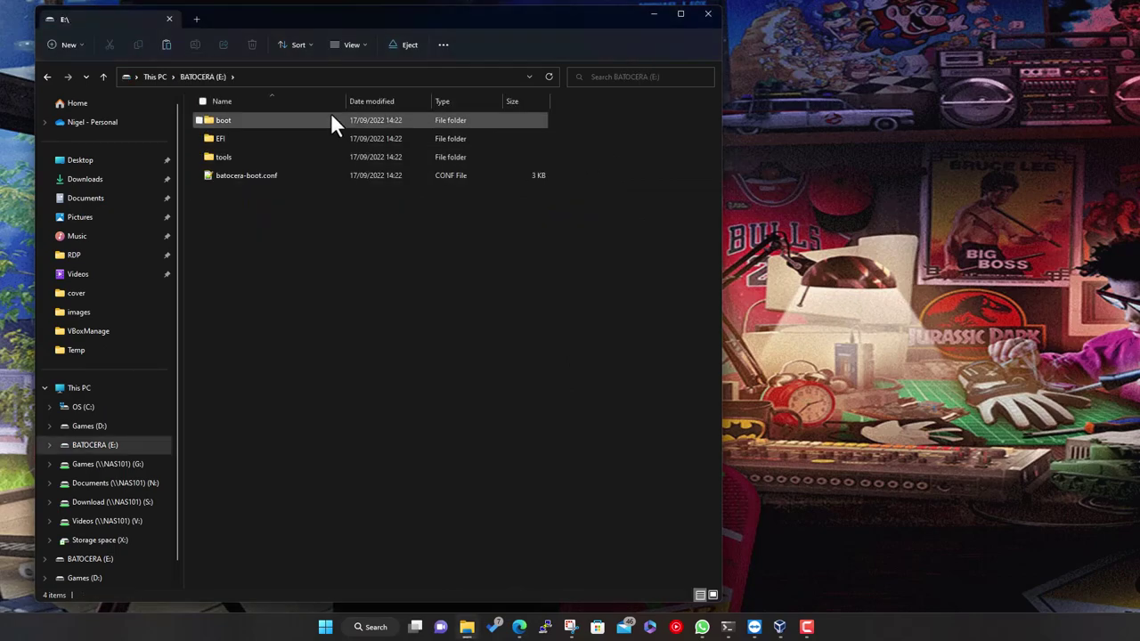
Look through the boot folder on BATOCERA (E:), then close File Explorer
{"action": "double_click", "coordinate": [237, 122]}
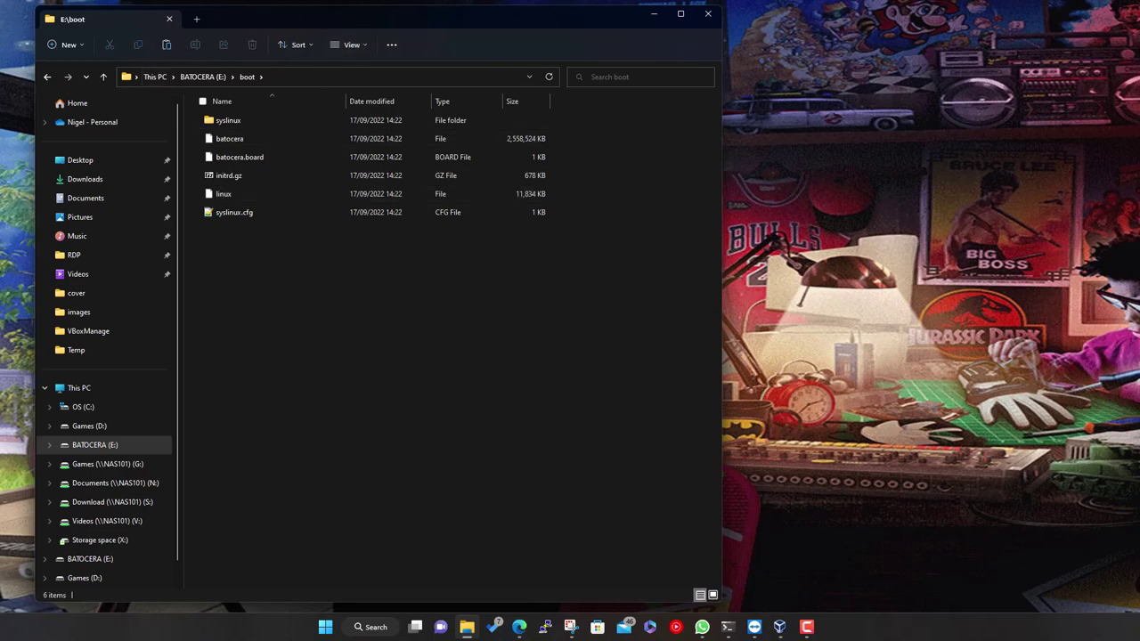
{"action": "left_click", "coordinate": [709, 16]}
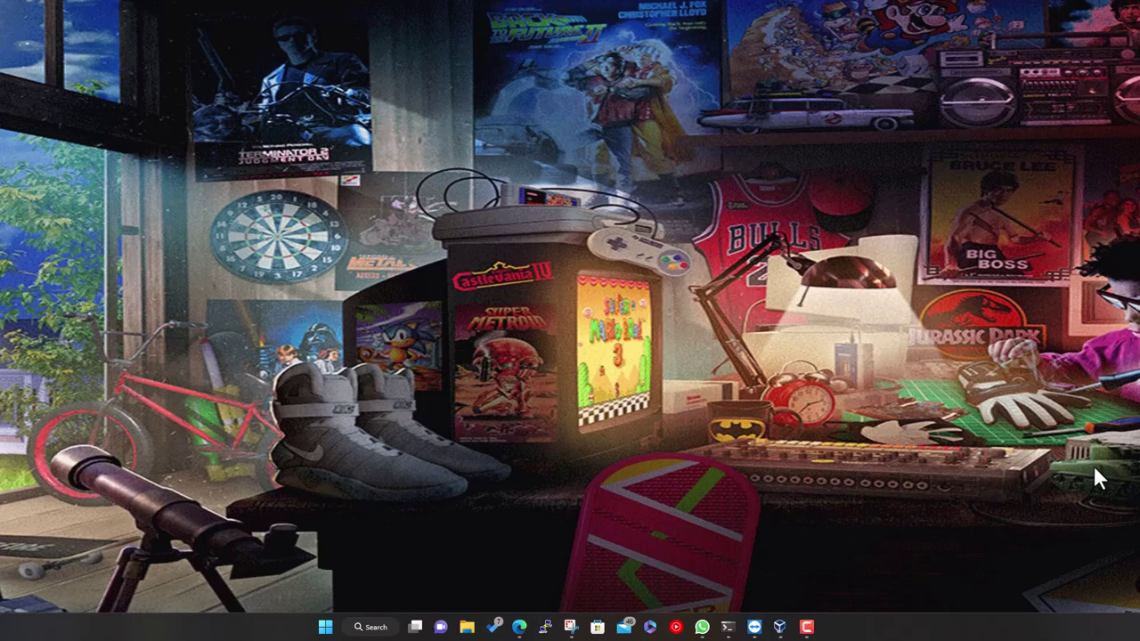
Bring back VirtualBox Manager and start the Batocera virtual machine
{"action": "left_click", "coordinate": [779, 627]}
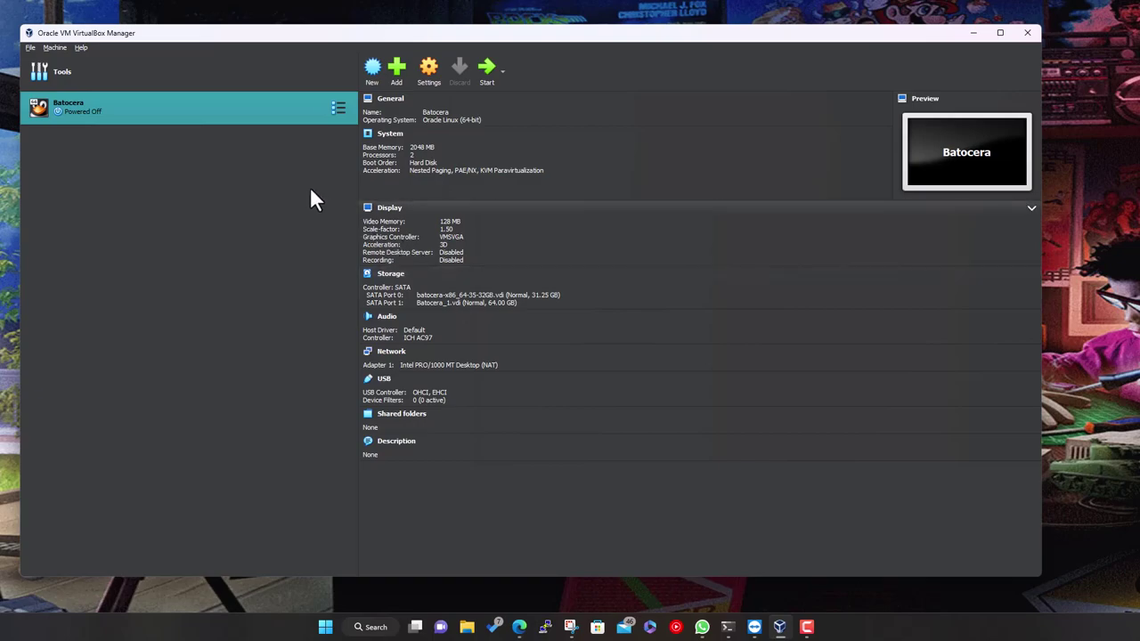
{"action": "left_click", "coordinate": [486, 75]}
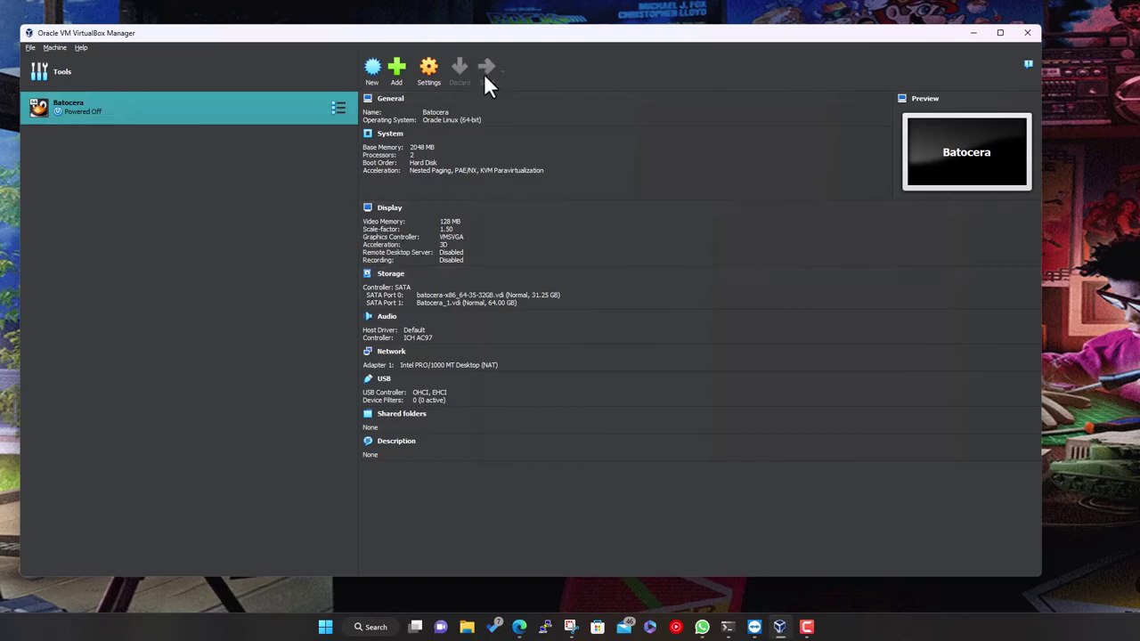
Minimize VirtualBox Manager so Batocera boots in its own VM window
{"action": "left_click", "coordinate": [975, 32]}
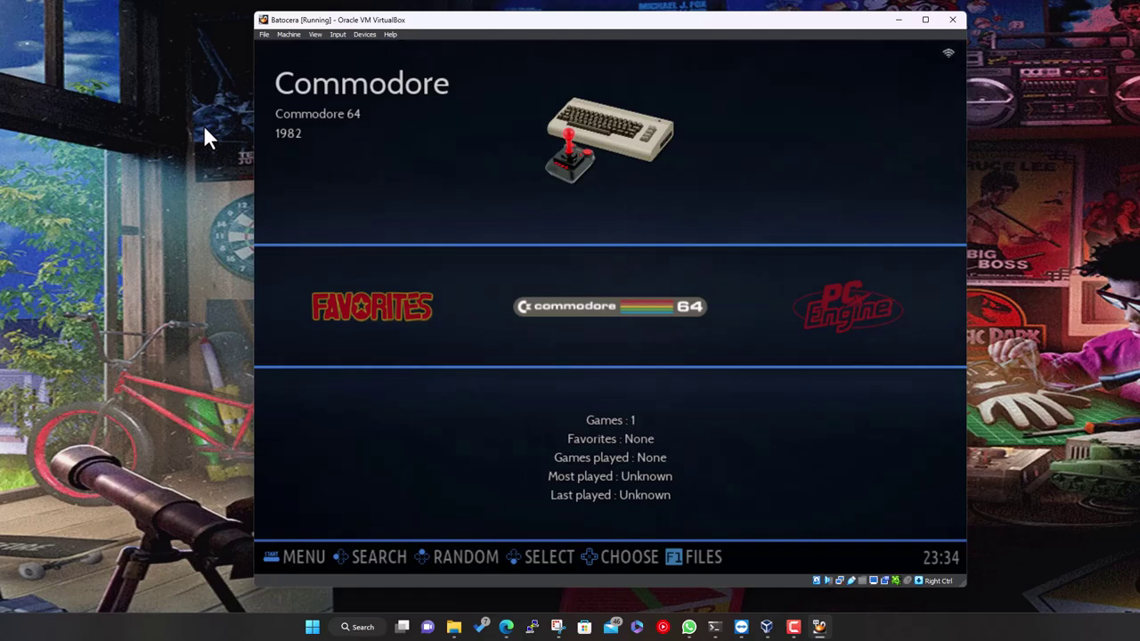
Browse the systems carousel to Game Boy Advance, peek at its game list, and back out
{"action": "key", "text": "Right"}
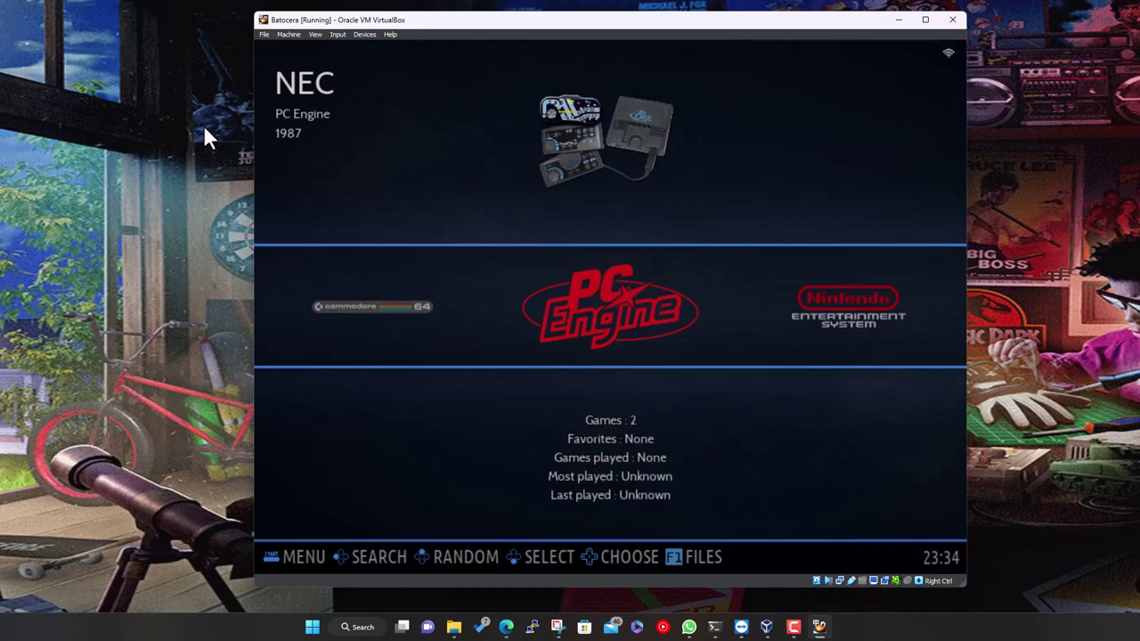
{"action": "key", "text": "Right"}
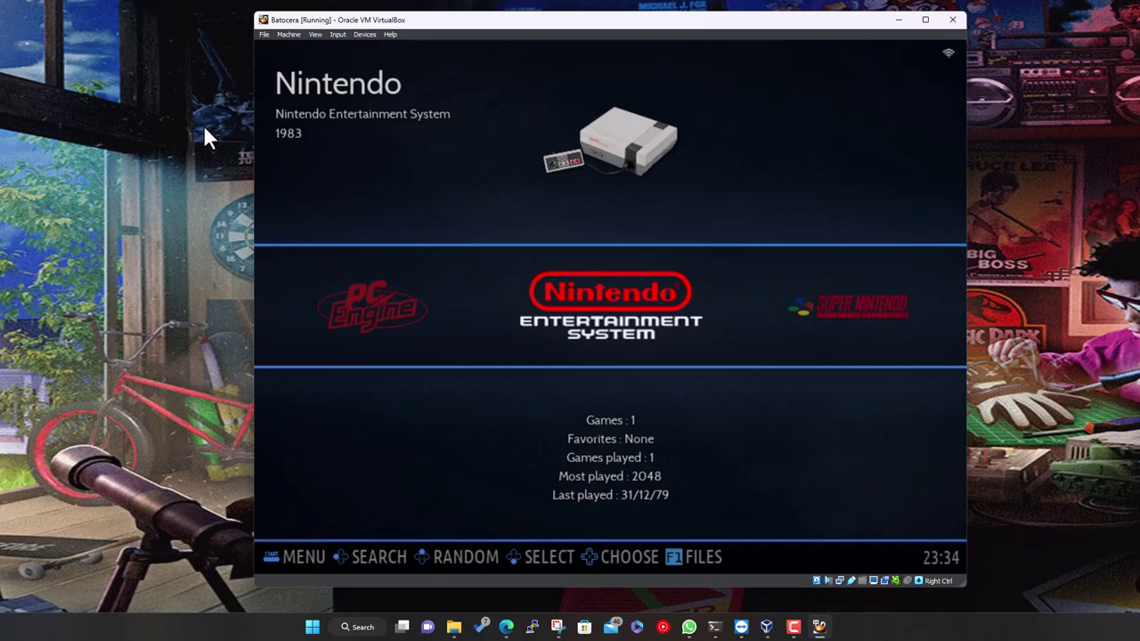
{"action": "key", "text": "Right"}
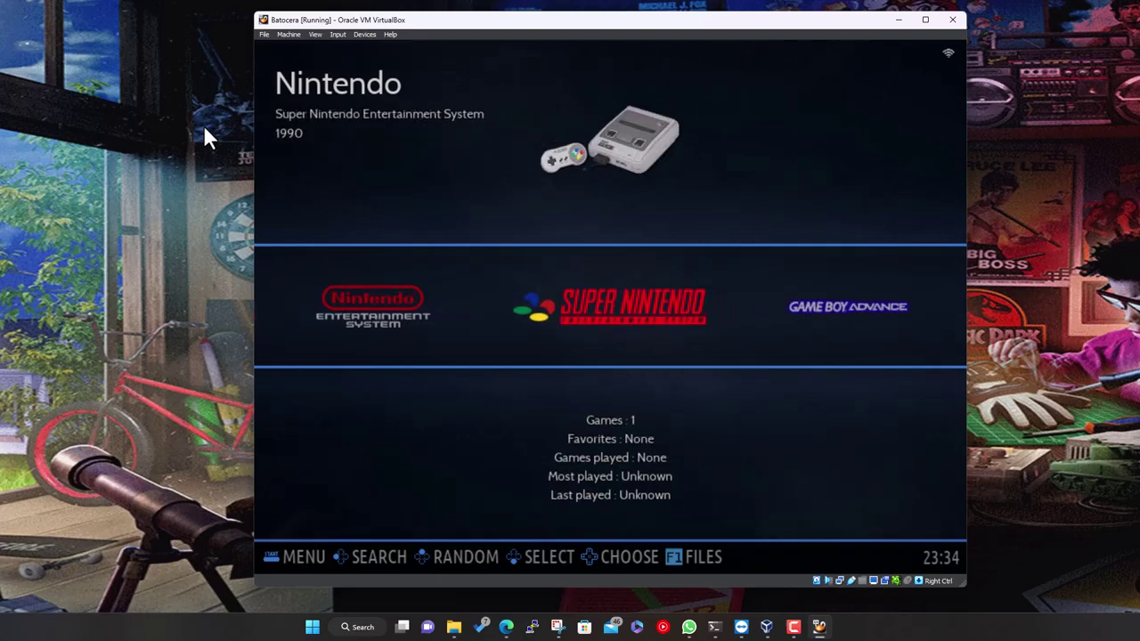
{"action": "key", "text": "Right"}
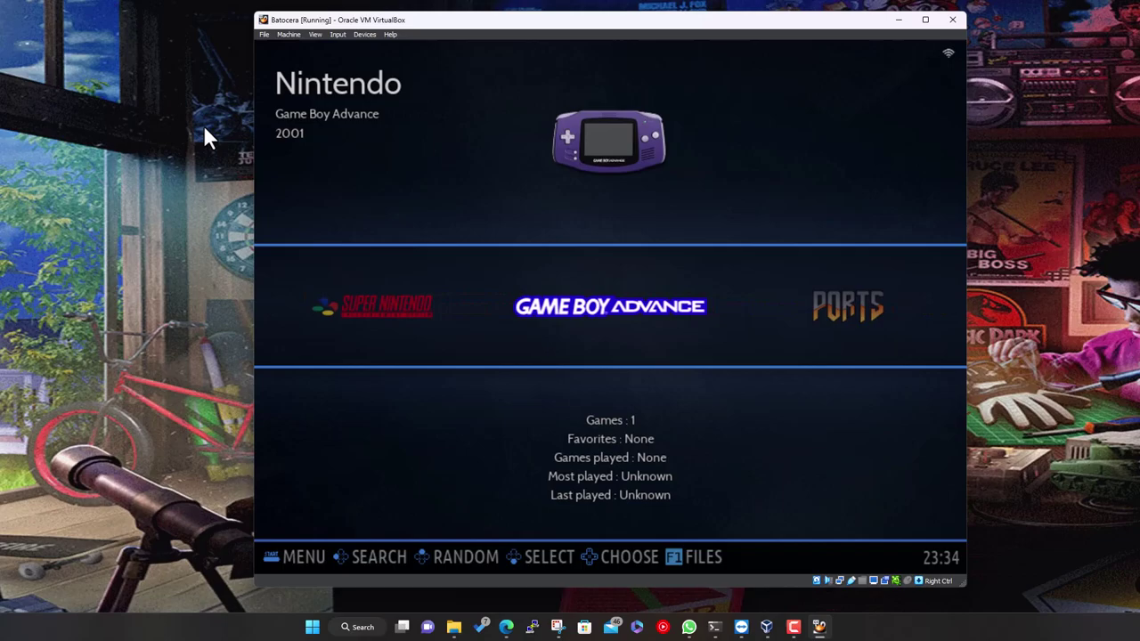
{"action": "key", "text": "Right"}
{"action": "key", "text": "Left"}
{"action": "key", "text": "Return"}
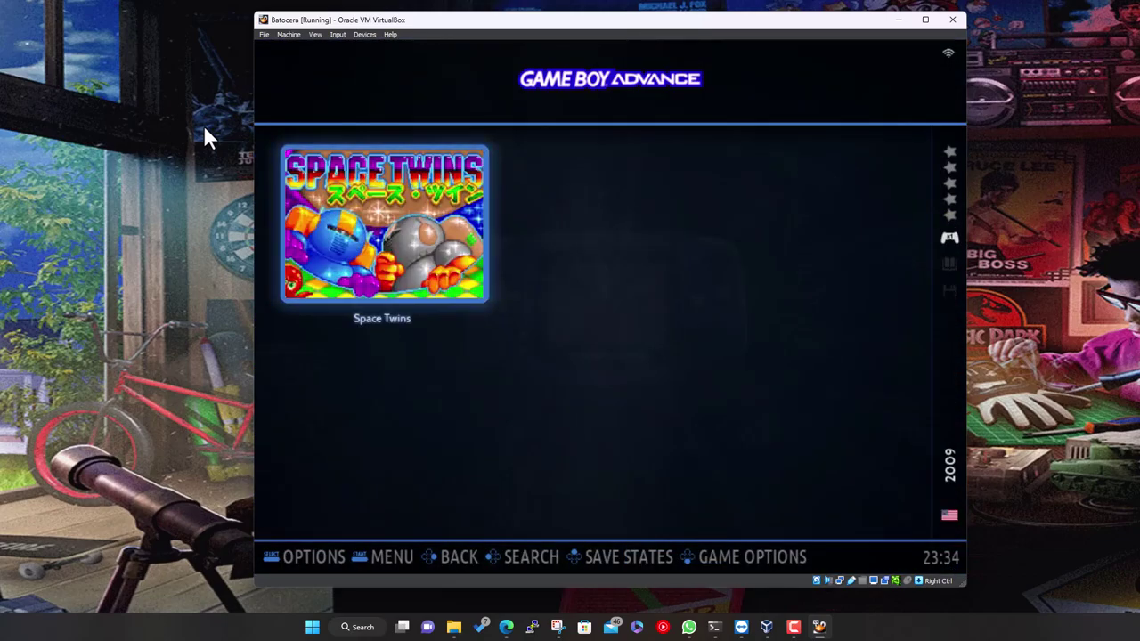
{"action": "key", "text": "BackSpace"}
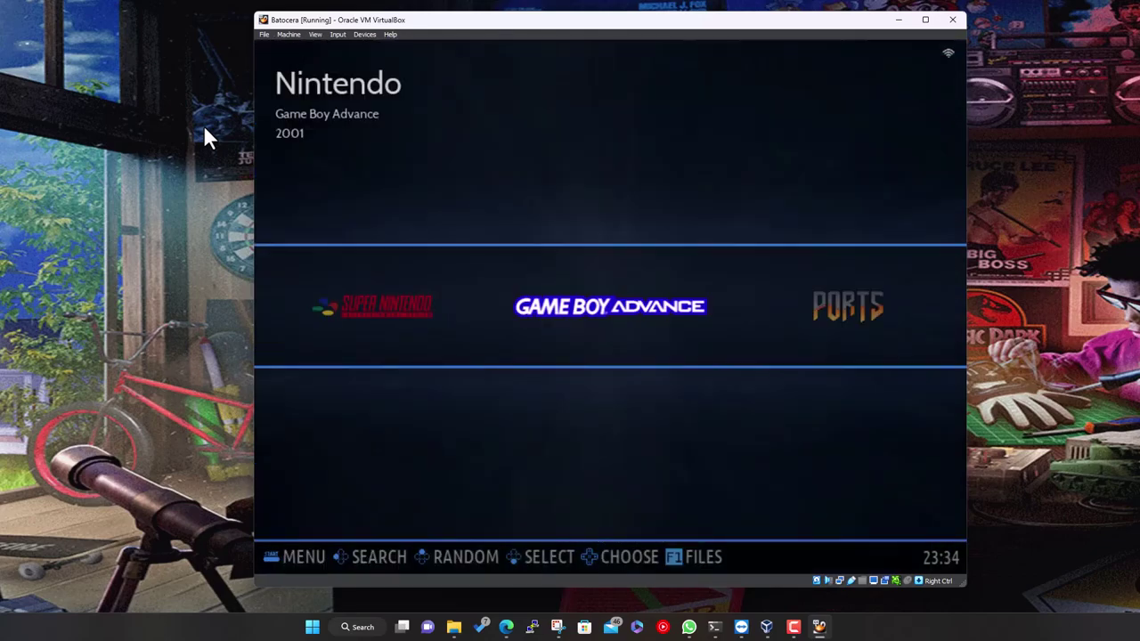
Move on to Sega Mega Drive and check its single game, Old Towers
{"action": "key", "text": "Right"}
{"action": "key", "text": "Right"}
{"action": "key", "text": "Right"}
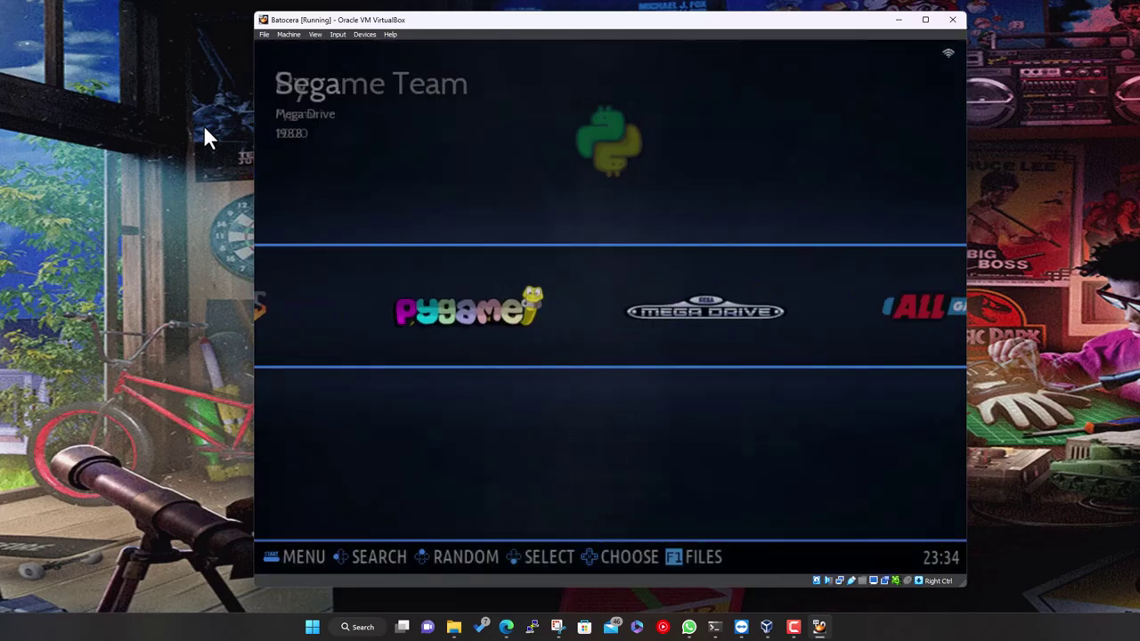
{"action": "key", "text": "Return"}
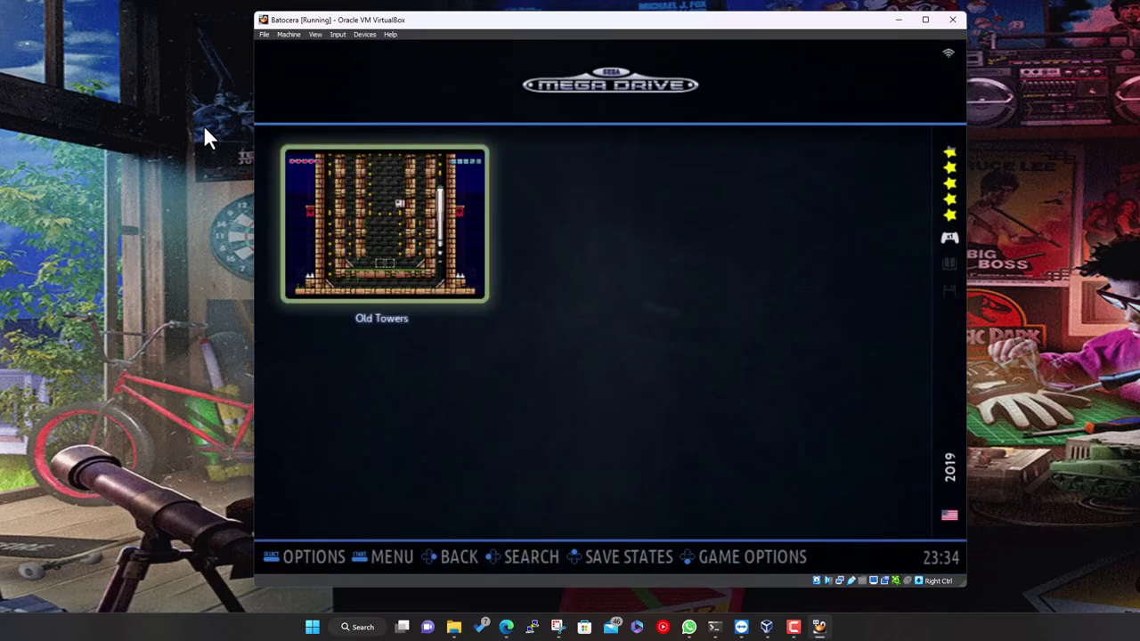
{"action": "key", "text": "BackSpace"}
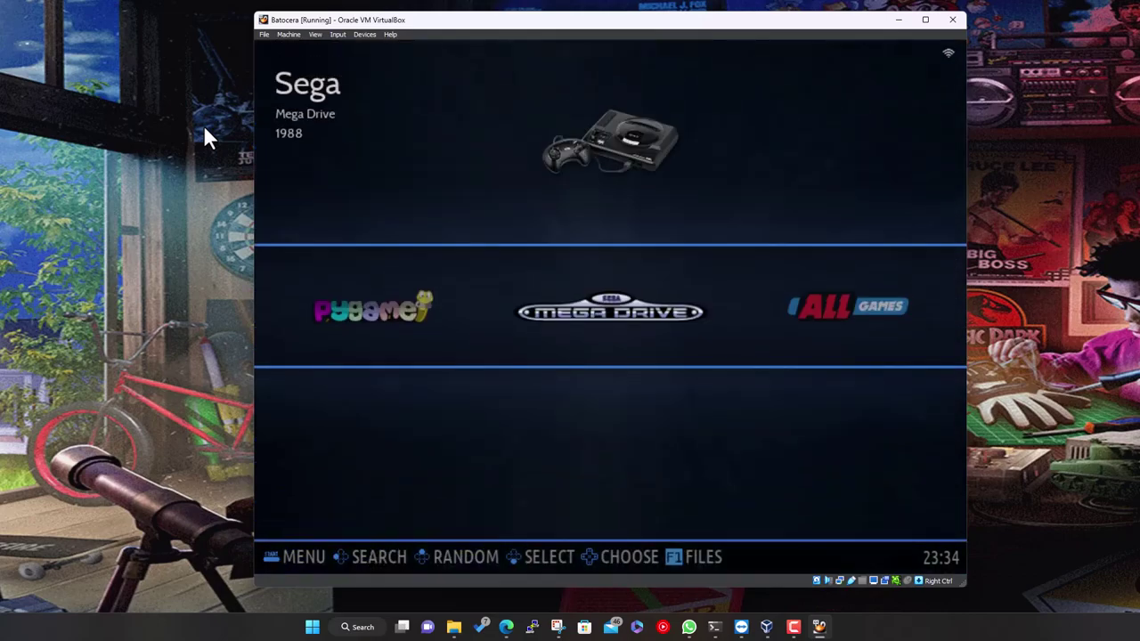
{"action": "key", "text": "Right"}
{"action": "key", "text": "Left"}
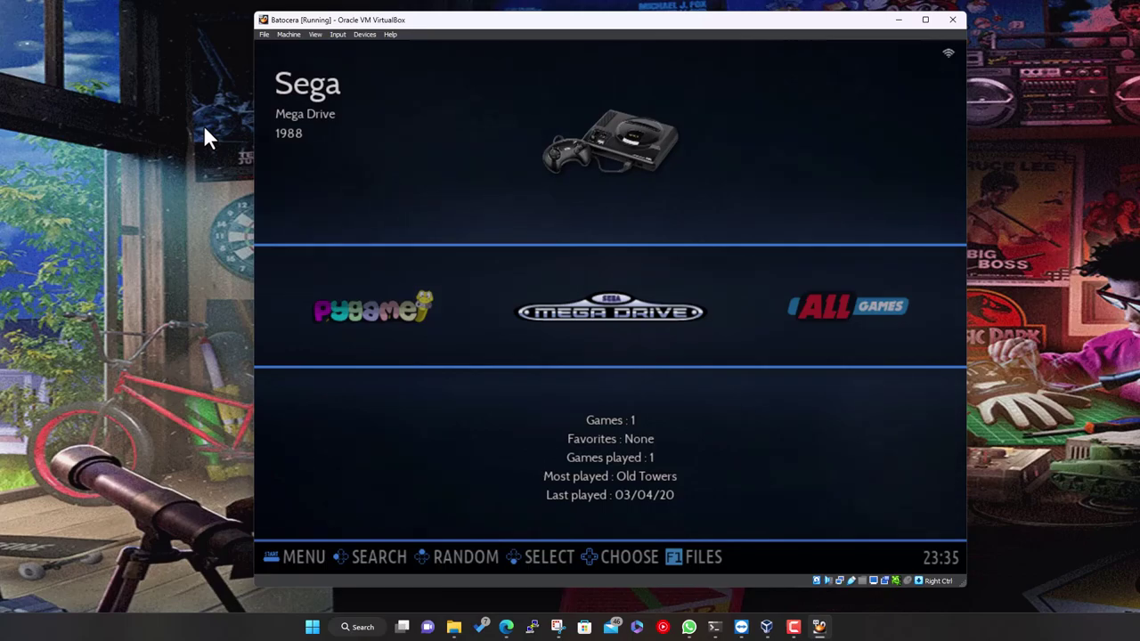
Open the Main Menu from Sega Mega Drive, browse its entries, and close it
{"action": "key", "text": "Right"}
{"action": "key", "text": "Left"}
{"action": "key", "text": "Return"}
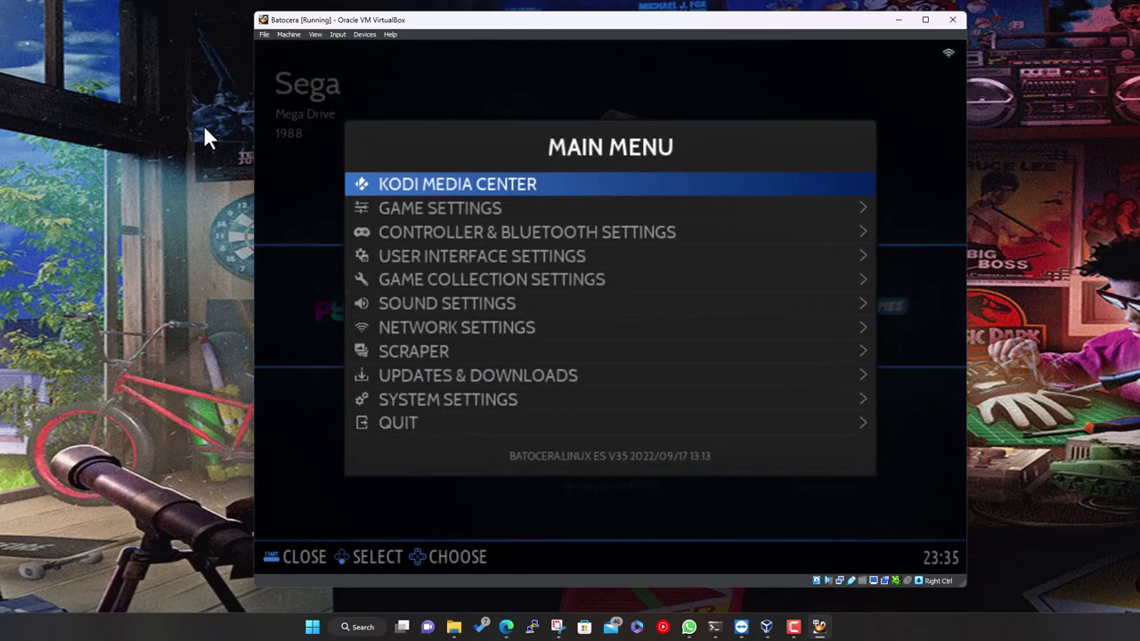
{"action": "key", "text": "Down"}
{"action": "key", "text": "Down"}
{"action": "key", "text": "Down"}
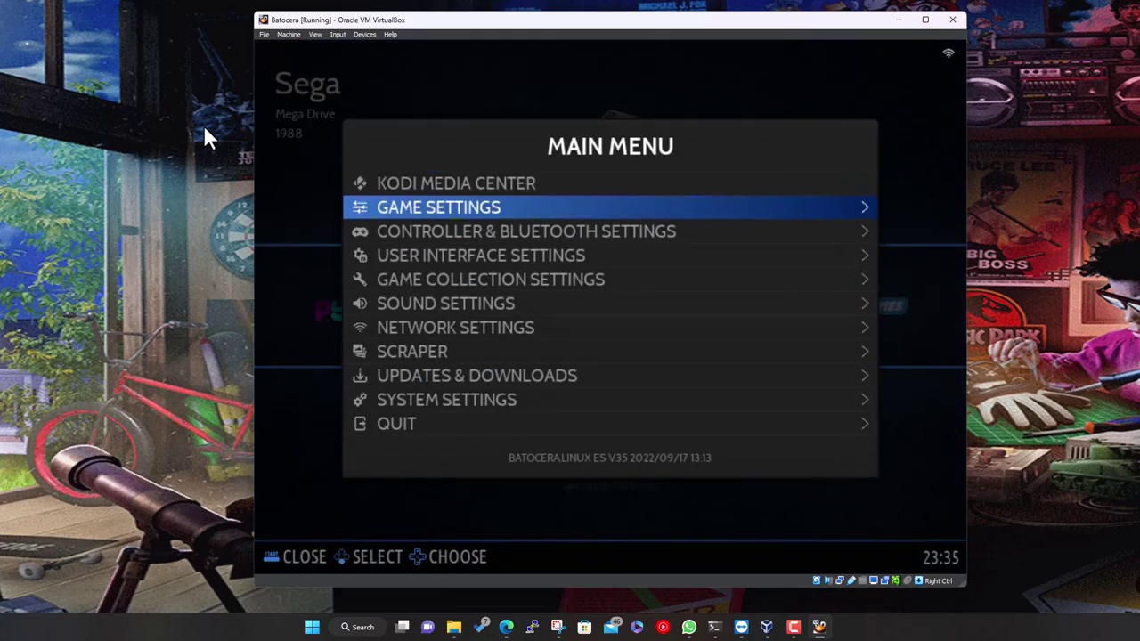
{"action": "key", "text": "Up"}
{"action": "key", "text": "Up"}
{"action": "key", "text": "Escape"}
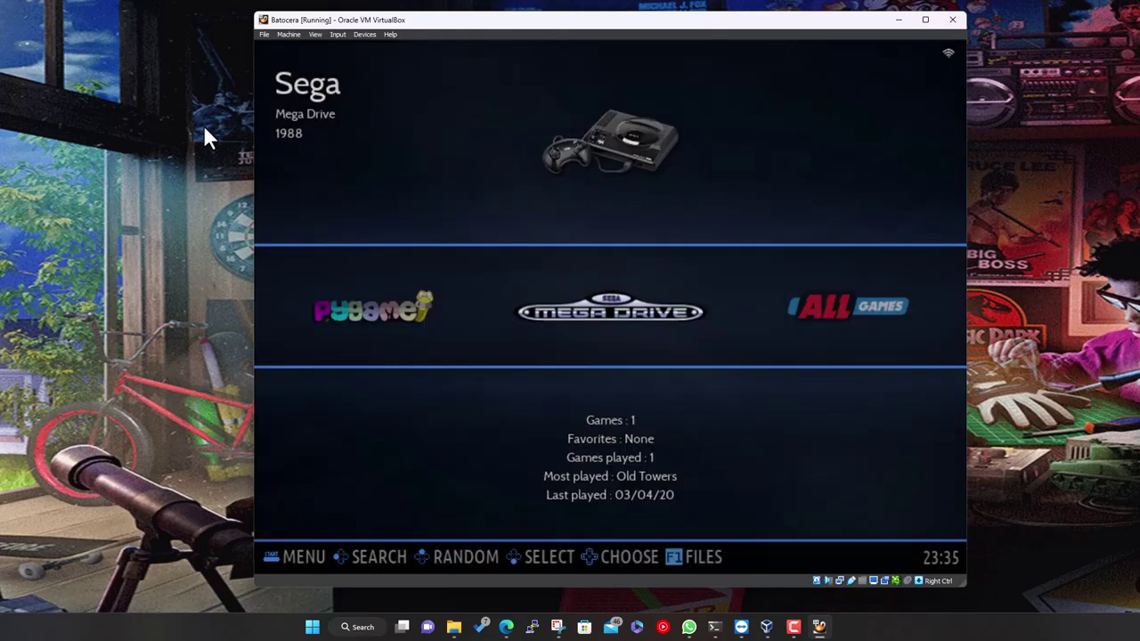
Reopen the Main Menu and enter Controller & Bluetooth Settings
{"action": "key", "text": "Right"}
{"action": "key", "text": "Left"}
{"action": "key", "text": "Return"}
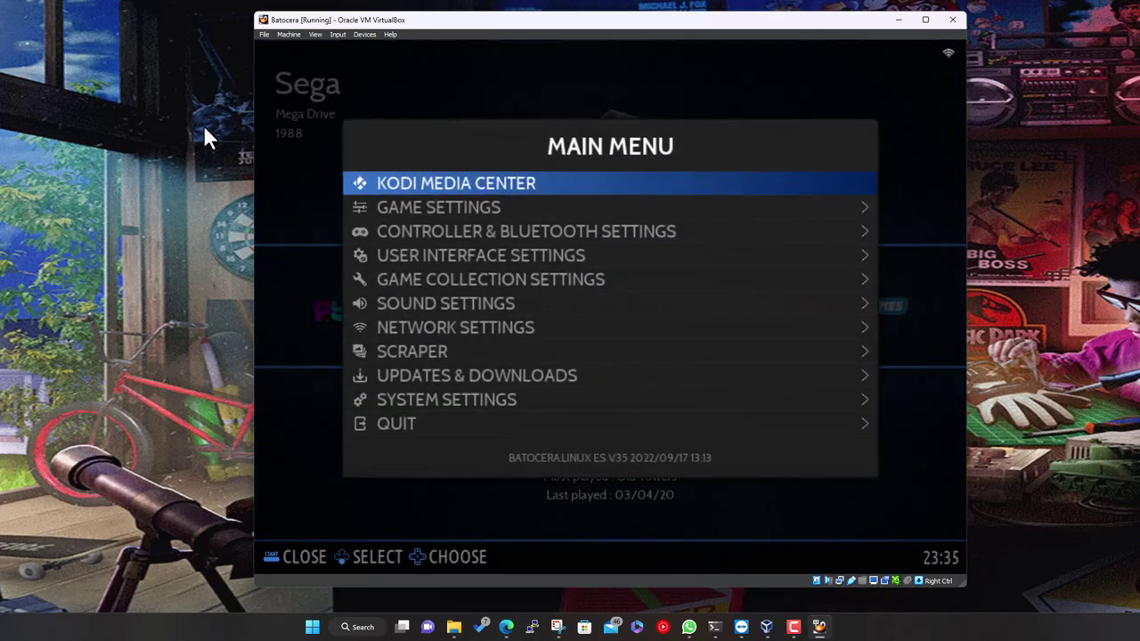
{"action": "key", "text": "Down"}
{"action": "key", "text": "Down"}
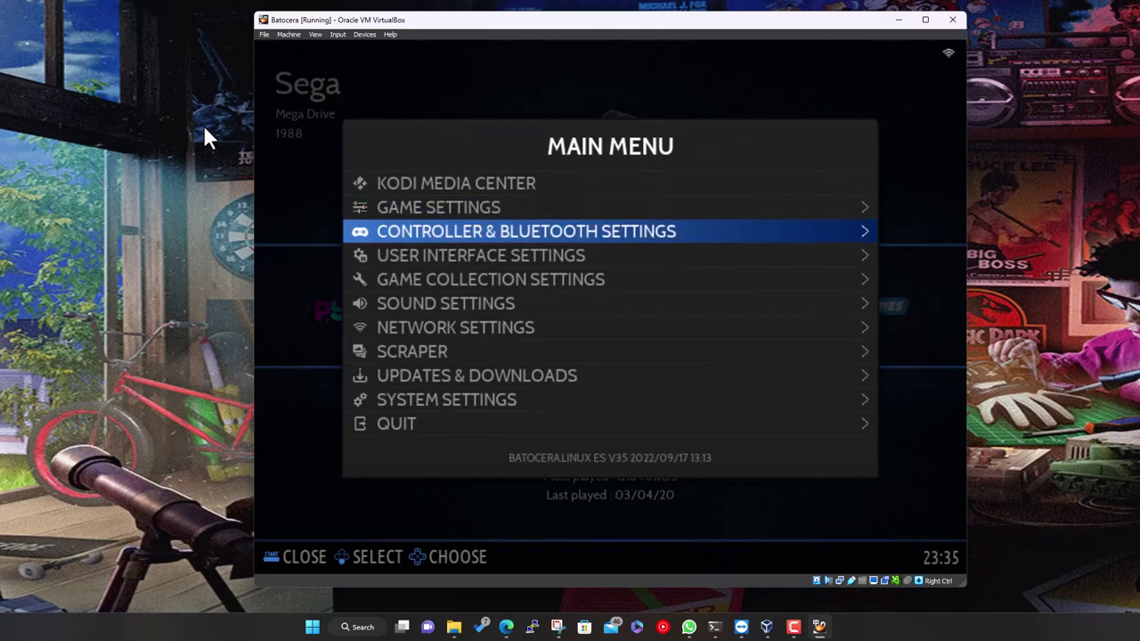
{"action": "key", "text": "Return"}
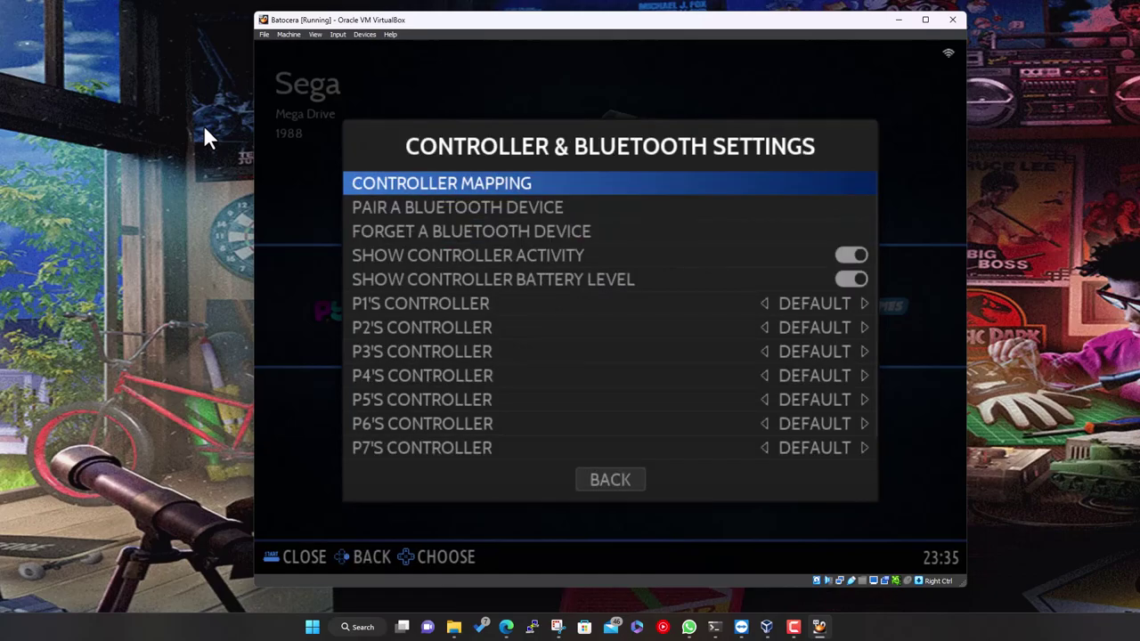
Browse pairing, controller activity, battery level and mapping options, then back out unchanged
{"action": "key", "text": "Down"}
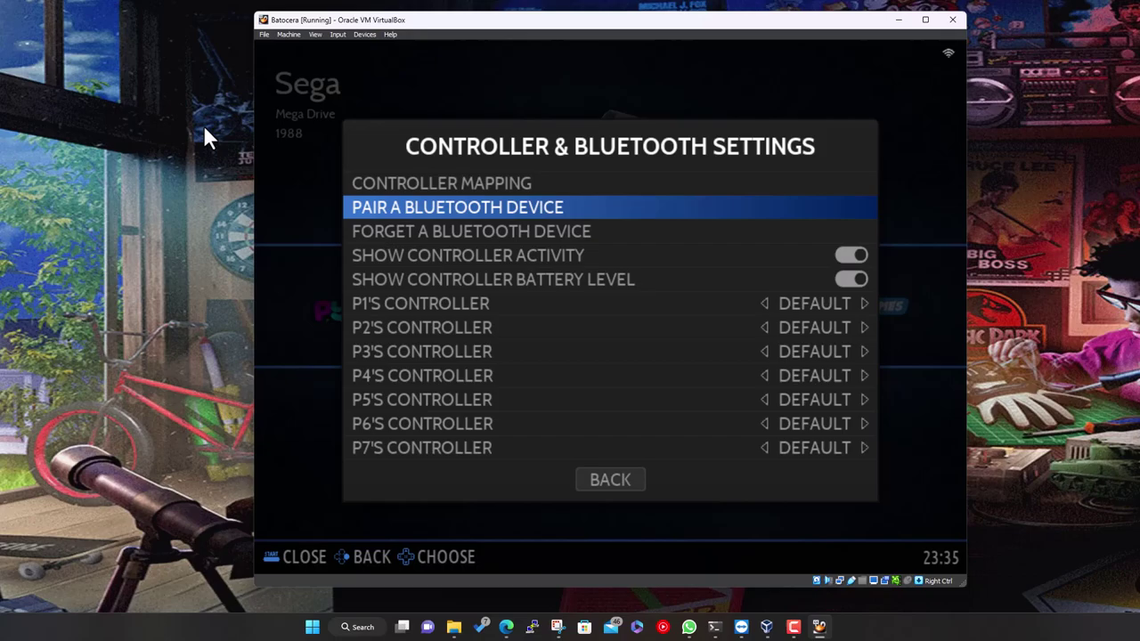
{"action": "key", "text": "Down"}
{"action": "key", "text": "Down"}
{"action": "key", "text": "Down"}
{"action": "key", "text": "Down"}
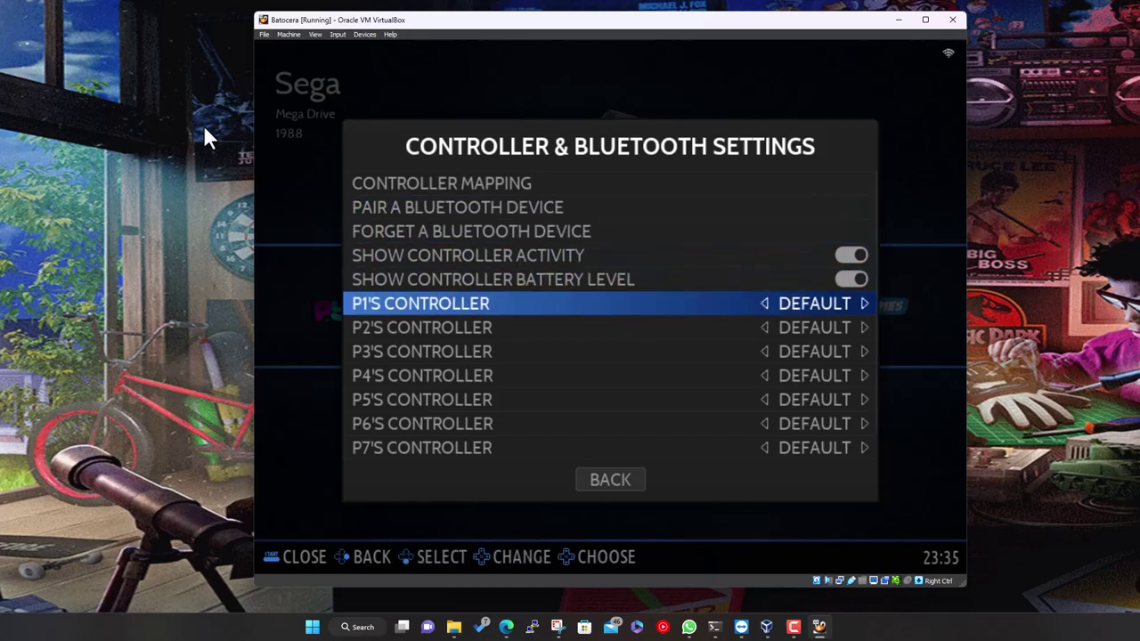
{"action": "key", "text": "Up"}
{"action": "key", "text": "Up"}
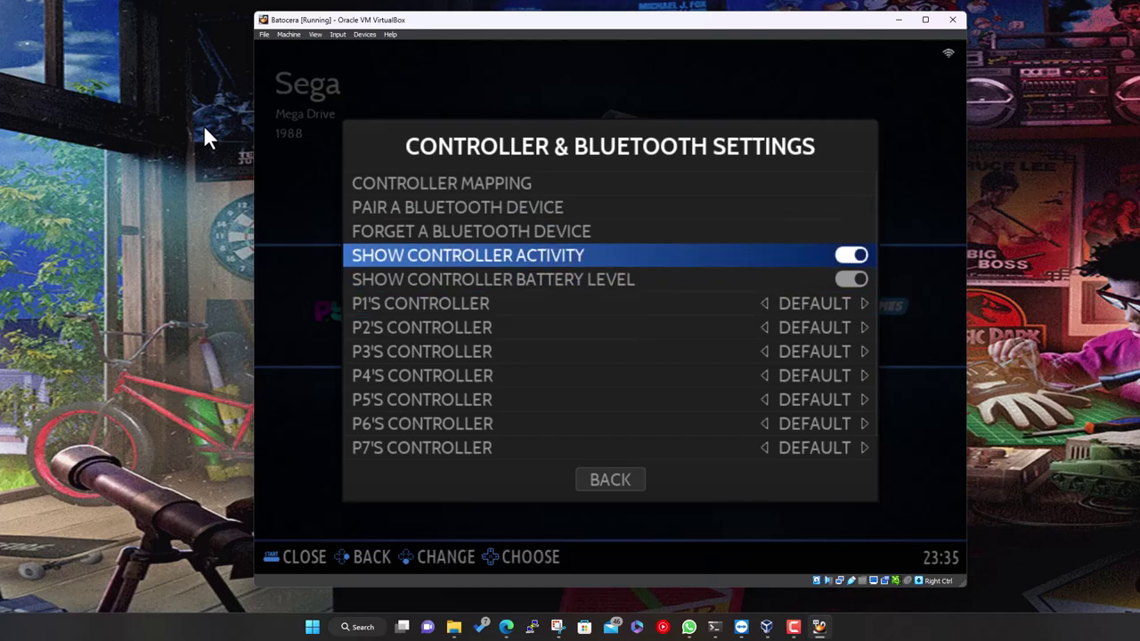
{"action": "key", "text": "Down"}
{"action": "key", "text": "Up"}
{"action": "key", "text": "Down"}
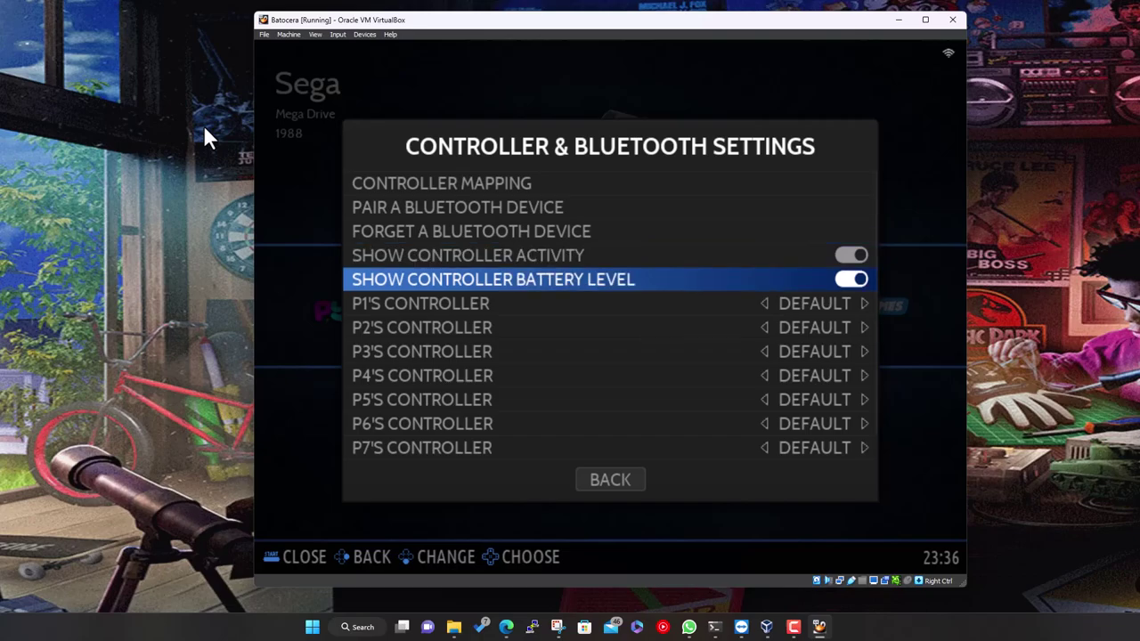
{"action": "key", "text": "Up"}
{"action": "key", "text": "Up"}
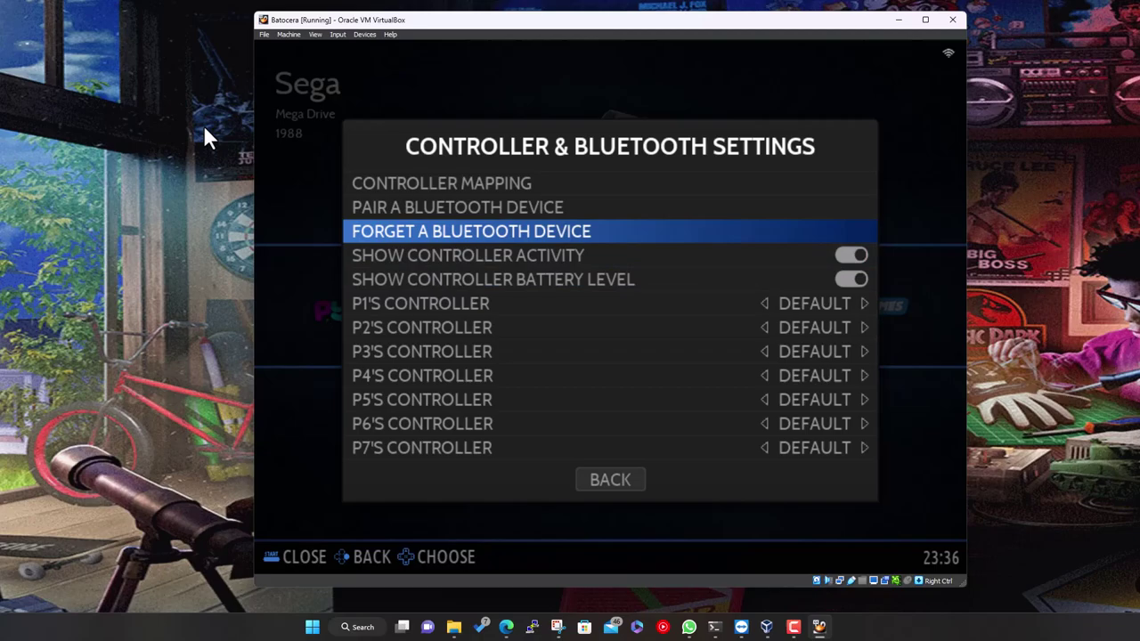
{"action": "key", "text": "Down"}
{"action": "key", "text": "Down"}
{"action": "key", "text": "Up"}
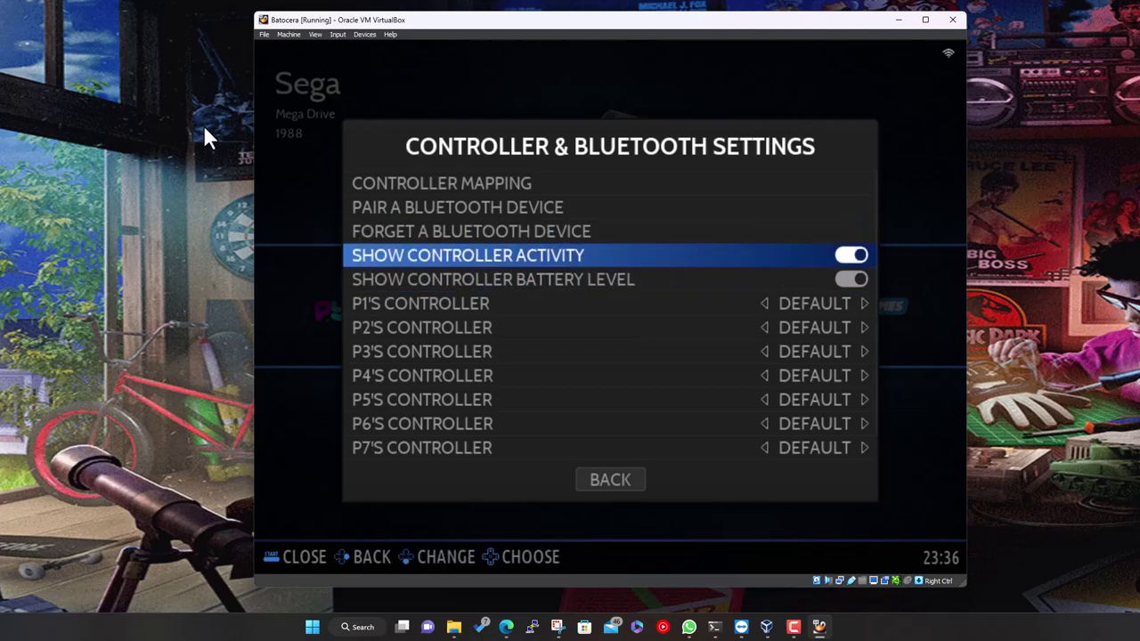
{"action": "key", "text": "Up"}
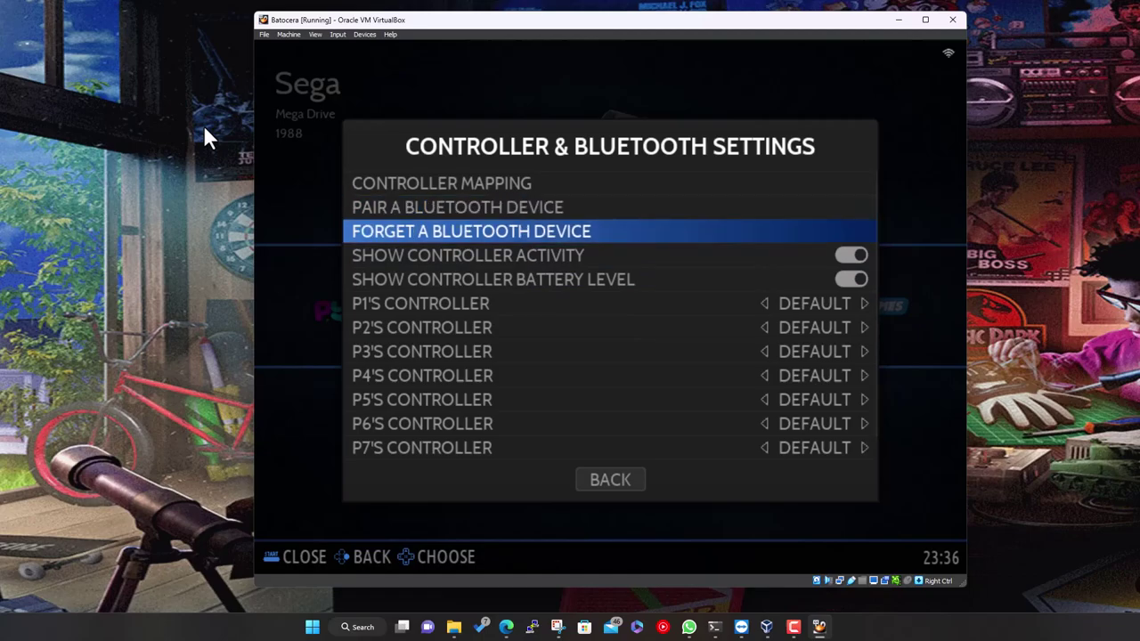
{"action": "key", "text": "Up"}
{"action": "key", "text": "Up"}
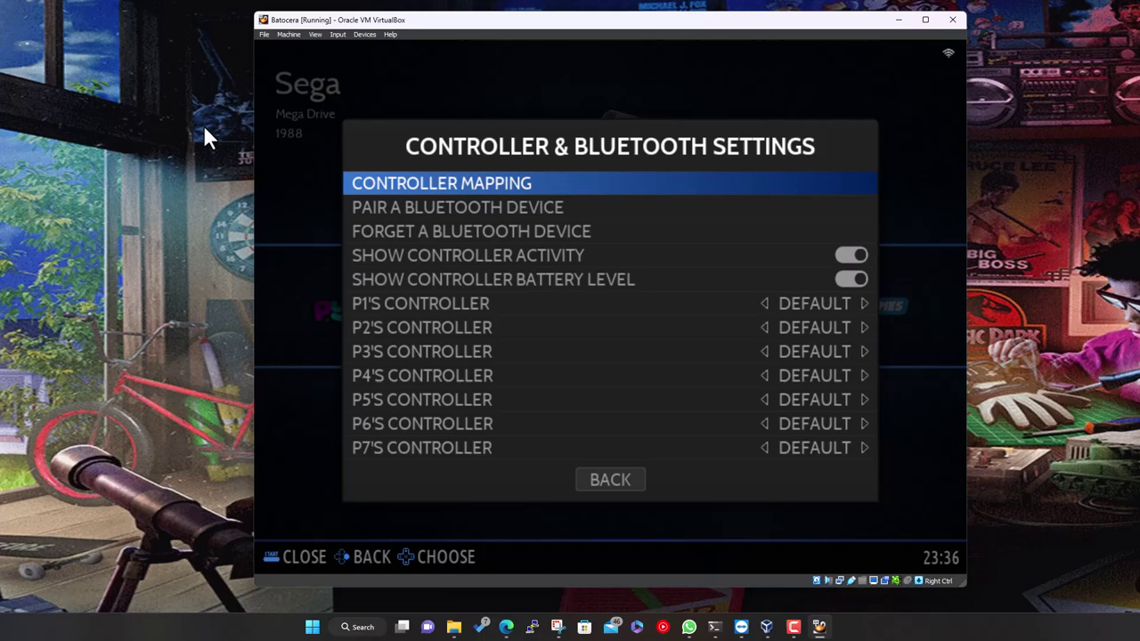
{"action": "key", "text": "BackSpace"}
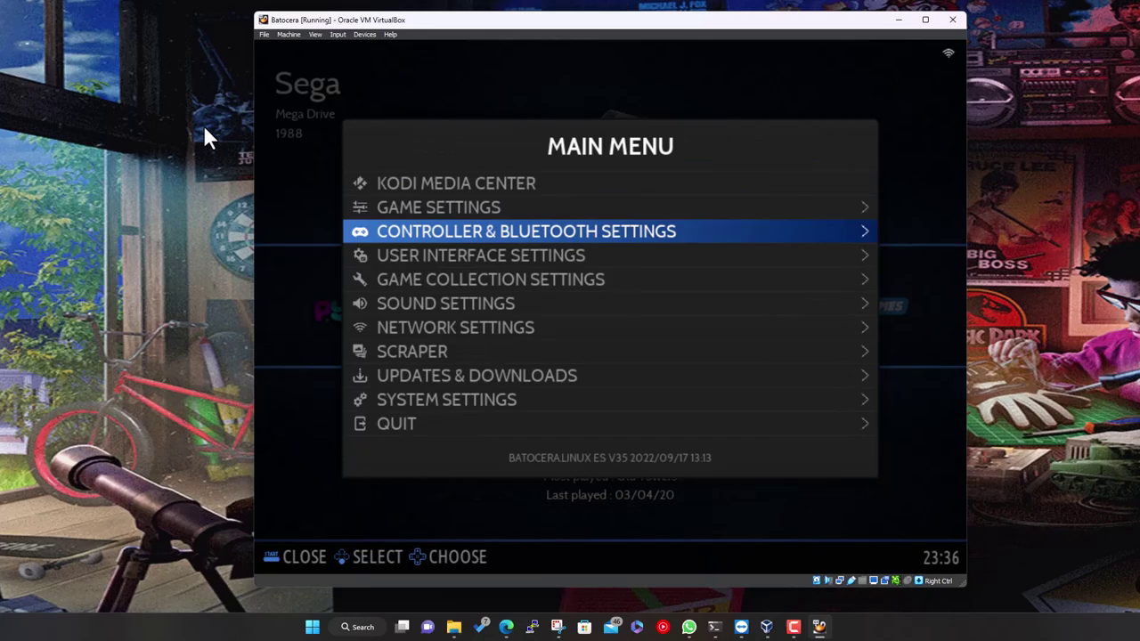
{"action": "key", "text": "Down"}
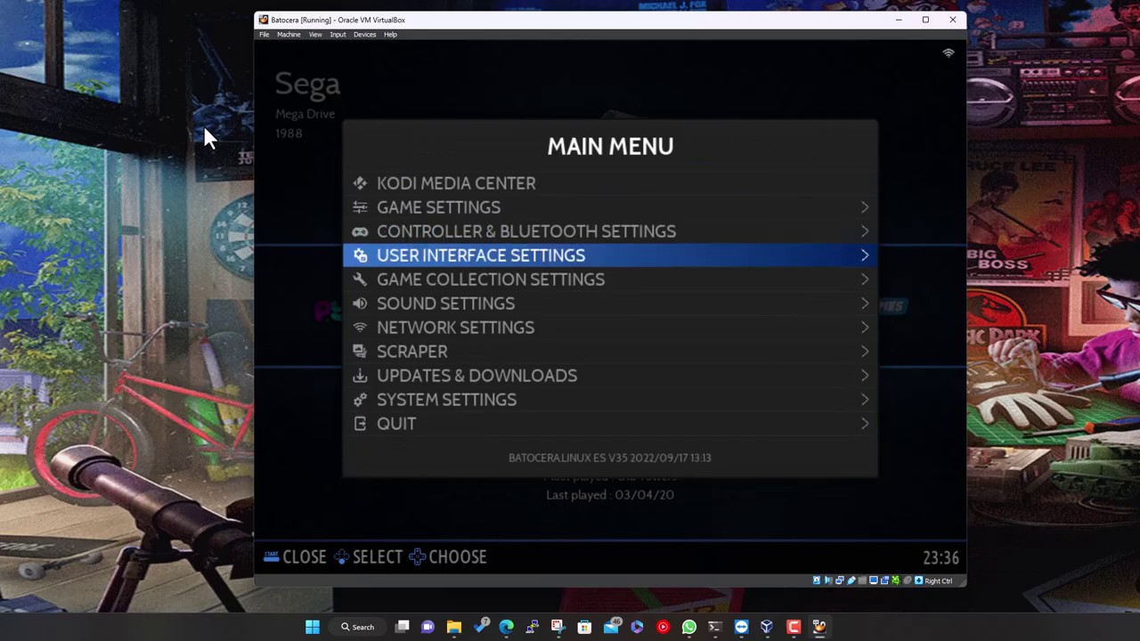
{"action": "key", "text": "Up"}
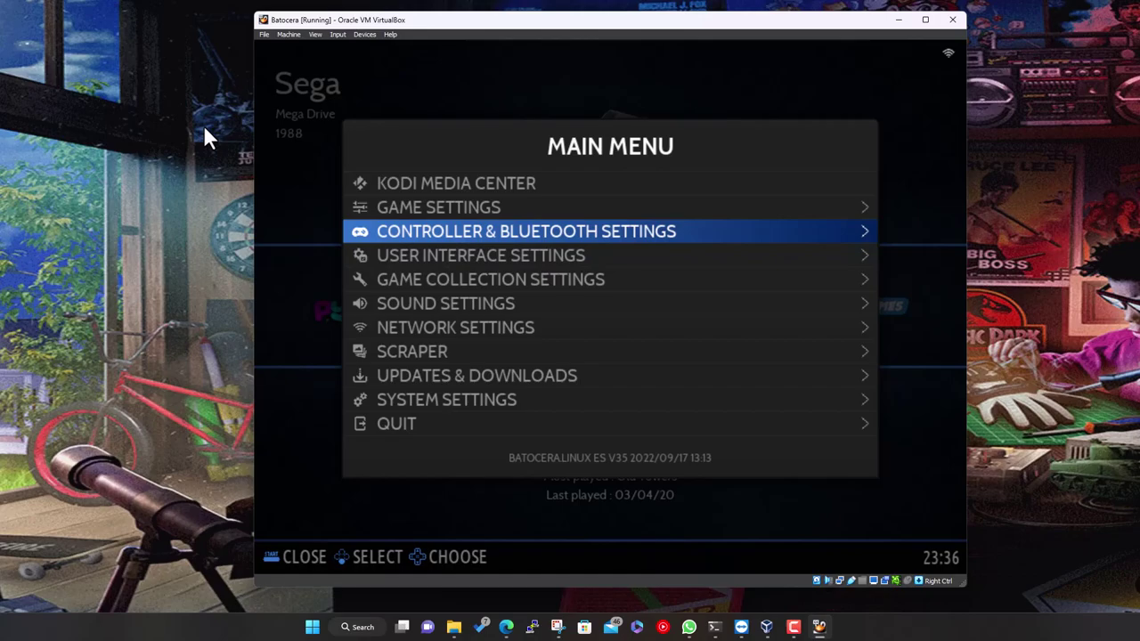
{"action": "key", "text": "Down"}
{"action": "key", "text": "Down"}
{"action": "key", "text": "Down"}
{"action": "key", "text": "Down"}
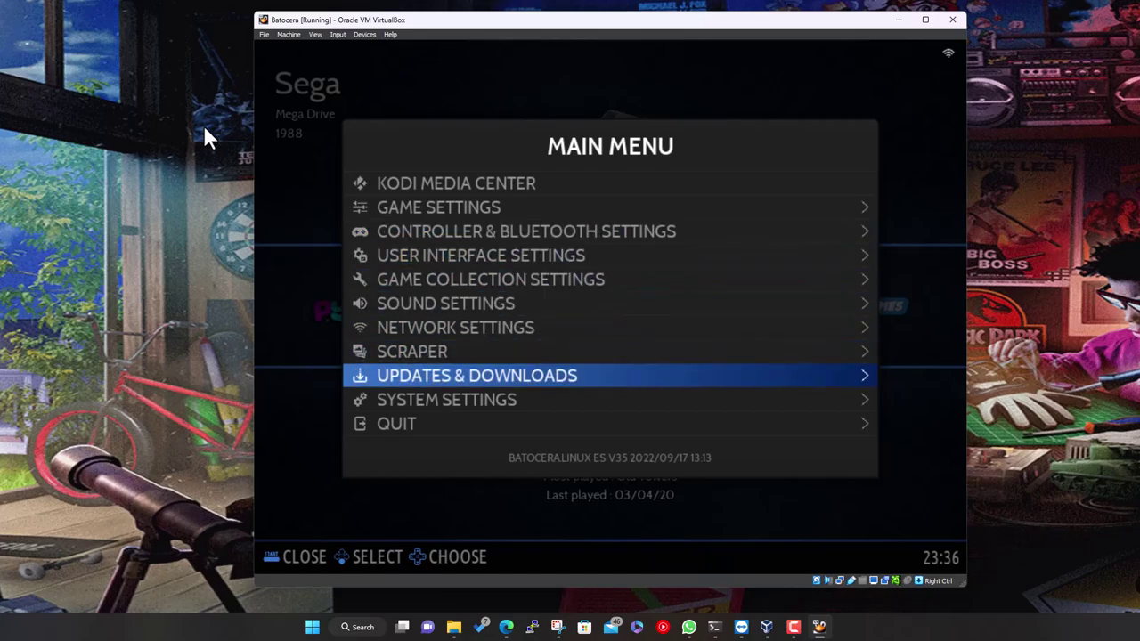
{"action": "key", "text": "Down"}
{"action": "key", "text": "Return"}
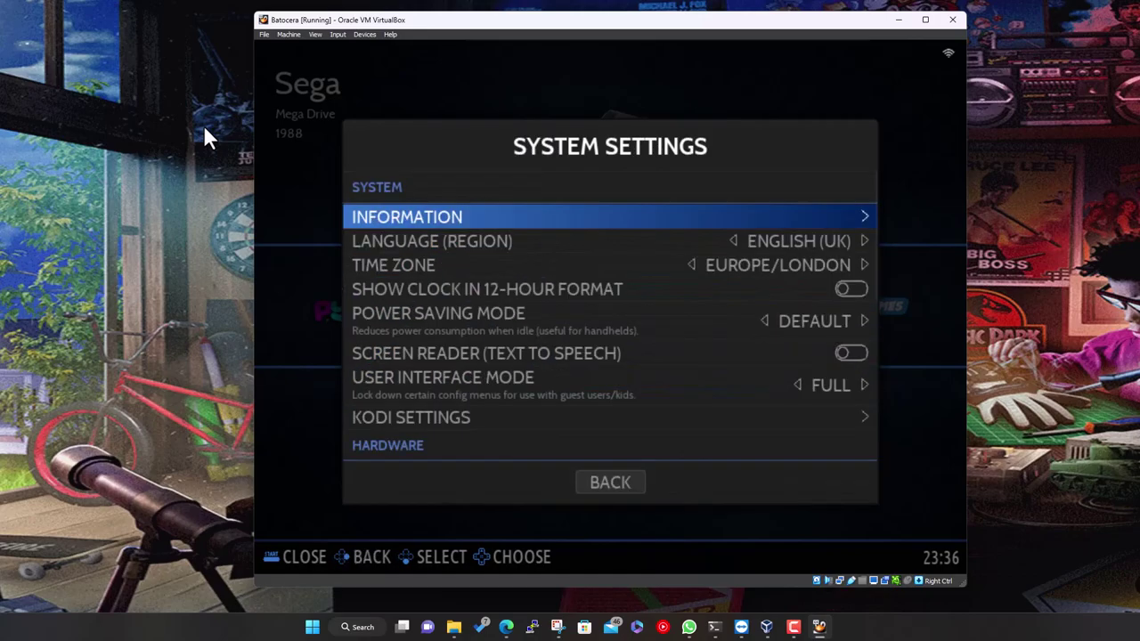
{"action": "key", "text": "Down"}
{"action": "key", "text": "Down"}
{"action": "key", "text": "Up"}
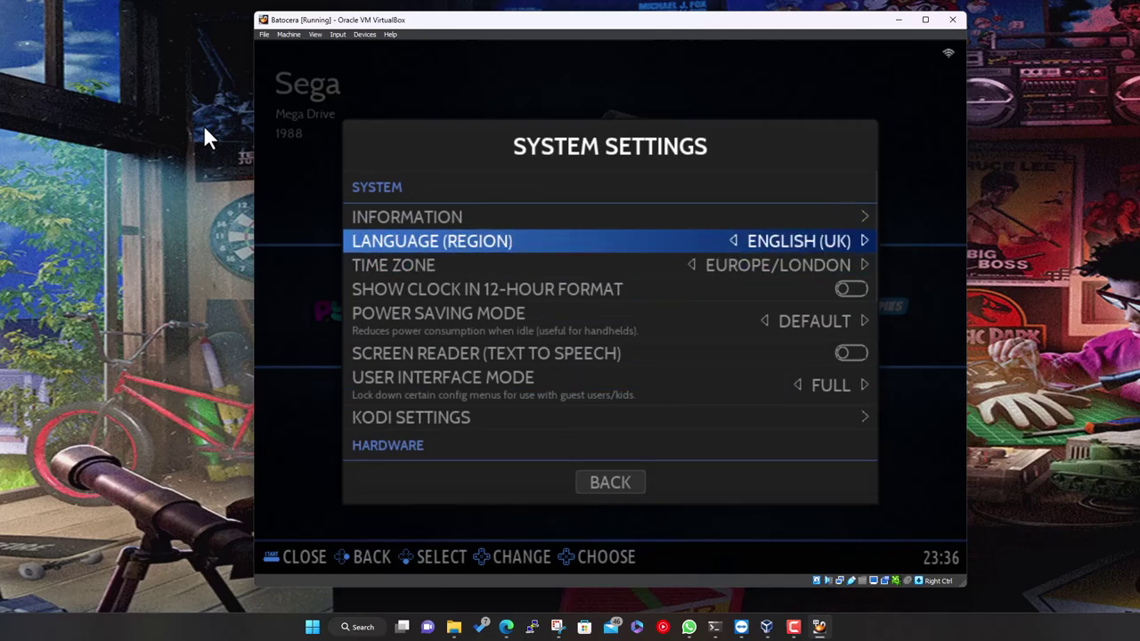
{"action": "key", "text": "Down"}
{"action": "key", "text": "Up"}
{"action": "key", "text": "Down"}
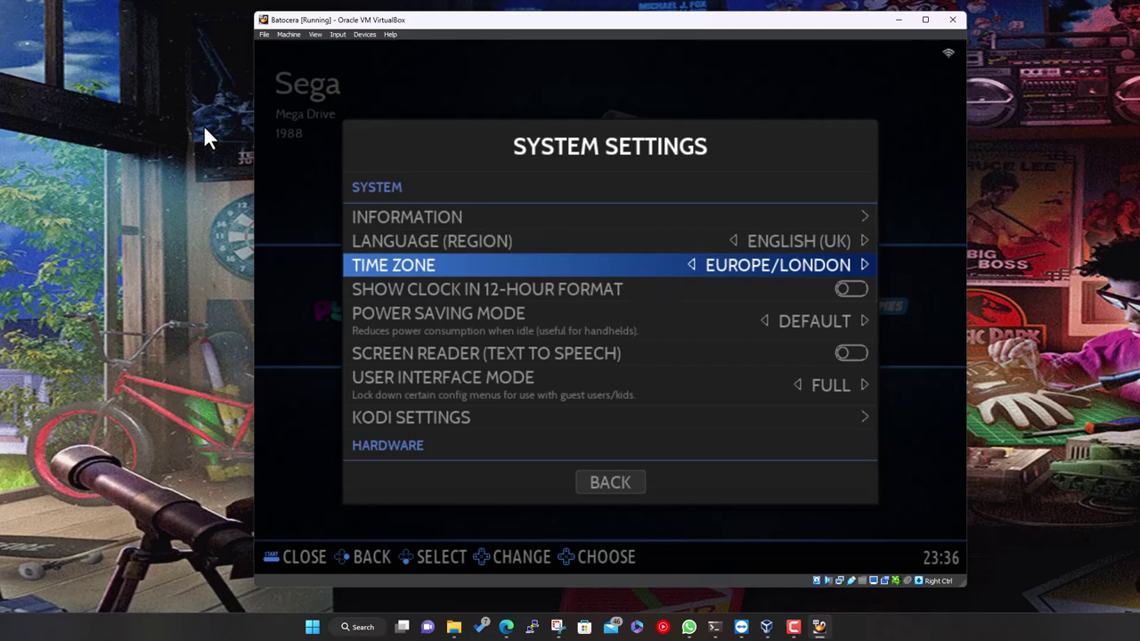
{"action": "key", "text": "Up"}
{"action": "key", "text": "Down"}
{"action": "key", "text": "Return"}
{"action": "key", "text": "Down"}
{"action": "key", "text": "Down"}
{"action": "key", "text": "Down"}
{"action": "key", "text": "Down"}
{"action": "key", "text": "Down"}
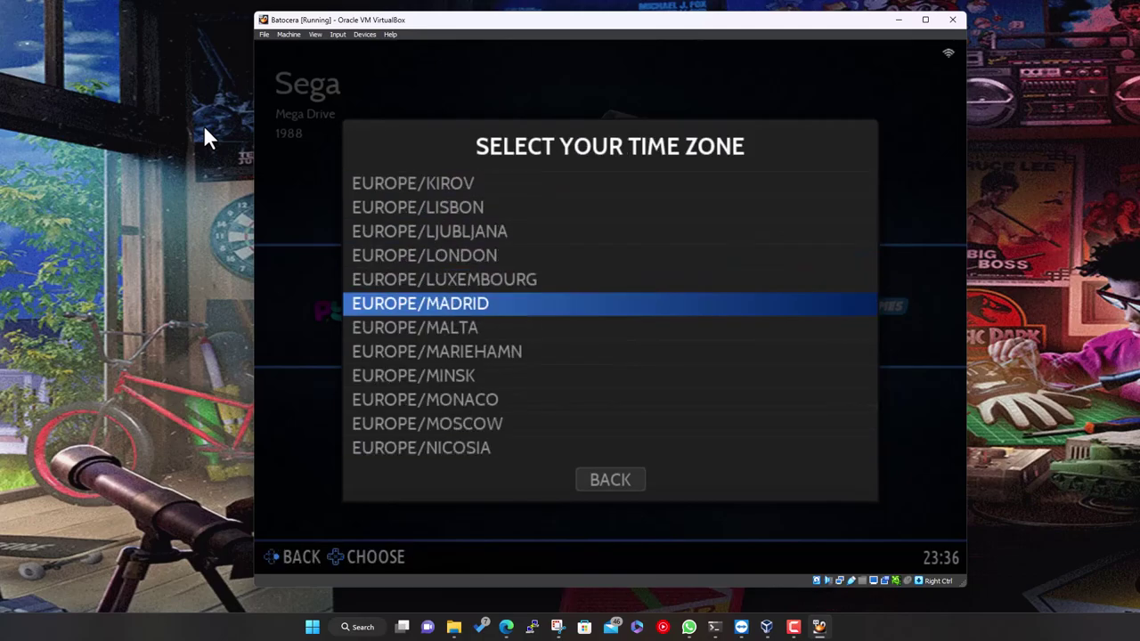
{"action": "key", "text": "Up"}
{"action": "key", "text": "Up"}
{"action": "key", "text": "Up"}
{"action": "key", "text": "Up"}
{"action": "key", "text": "Up"}
{"action": "key", "text": "Up"}
{"action": "key", "text": "Up"}
{"action": "key", "text": "Up"}
{"action": "key", "text": "Up"}
{"action": "key", "text": "Up"}
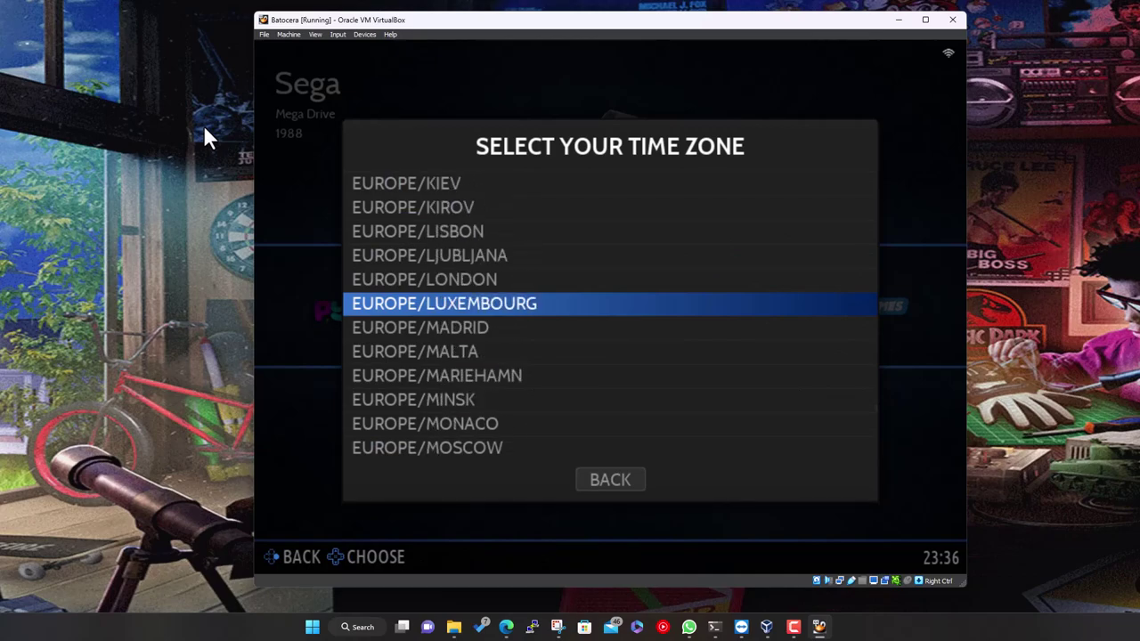
{"action": "key", "text": "Up"}
{"action": "key", "text": "Up"}
{"action": "key", "text": "Up"}
{"action": "key", "text": "Up"}
{"action": "key", "text": "Up"}
{"action": "key", "text": "Up"}
{"action": "key", "text": "Up"}
{"action": "key", "text": "Up"}
{"action": "key", "text": "Up"}
{"action": "key", "text": "Up"}
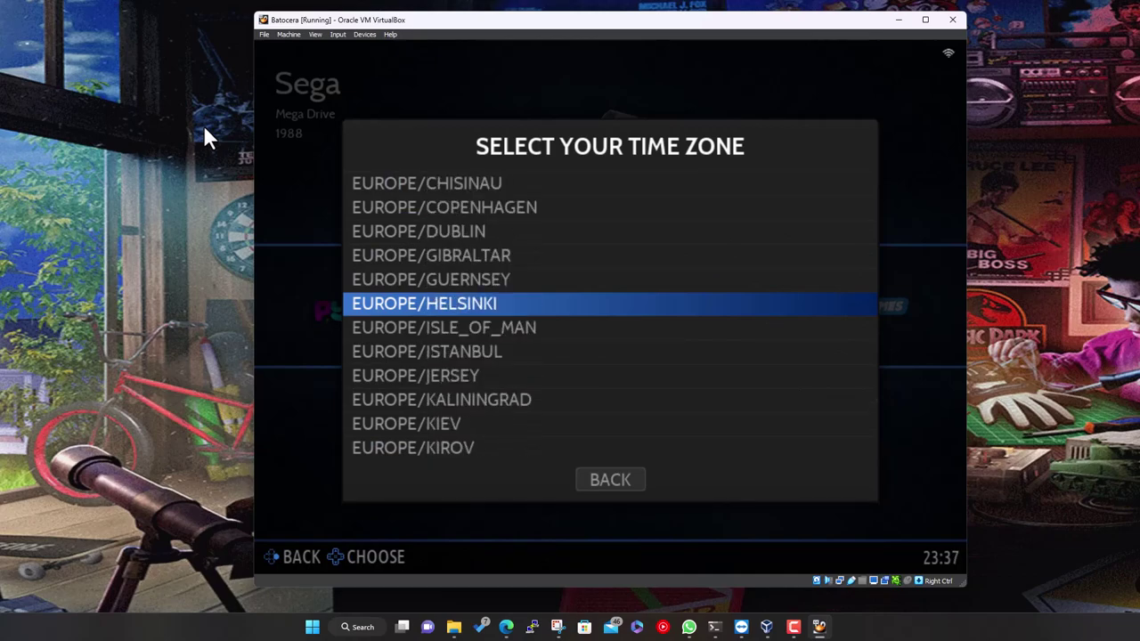
{"action": "key", "text": "Up"}
{"action": "key", "text": "Up"}
{"action": "key", "text": "Up"}
{"action": "key", "text": "Up"}
{"action": "key", "text": "Up"}
{"action": "key", "text": "Up"}
{"action": "key", "text": "Up"}
{"action": "key", "text": "Up"}
{"action": "key", "text": "Up"}
{"action": "key", "text": "Up"}
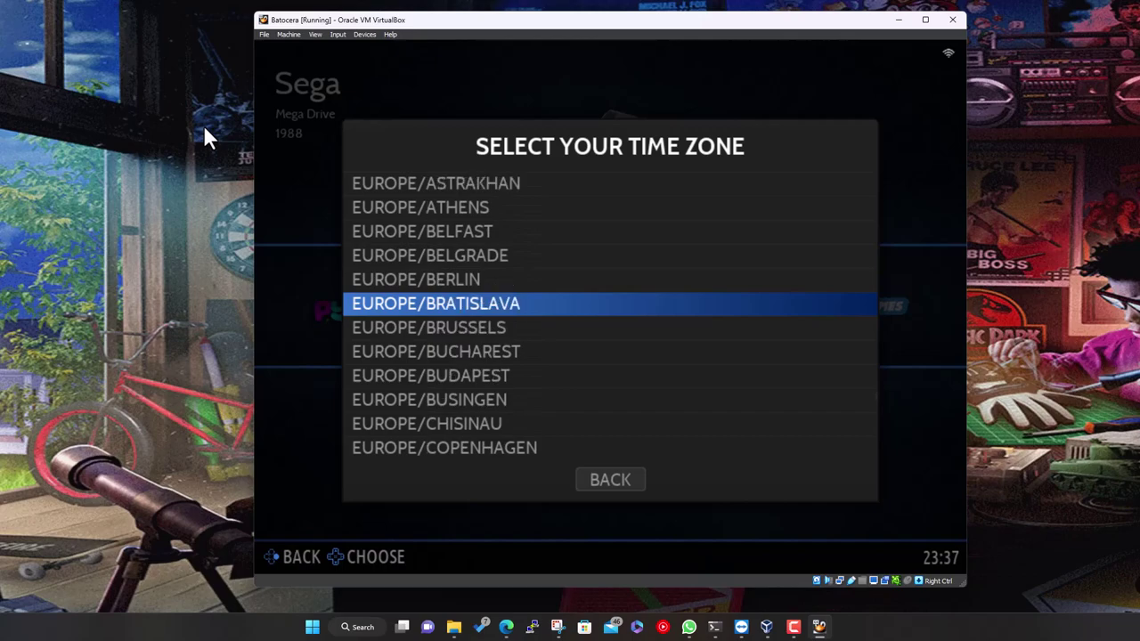
{"action": "key", "text": "Up"}
{"action": "key", "text": "Up"}
{"action": "key", "text": "Up"}
{"action": "key", "text": "Up"}
{"action": "key", "text": "Up"}
{"action": "key", "text": "Up"}
{"action": "key", "text": "Up"}
{"action": "key", "text": "Up"}
{"action": "key", "text": "Up"}
{"action": "key", "text": "Up"}
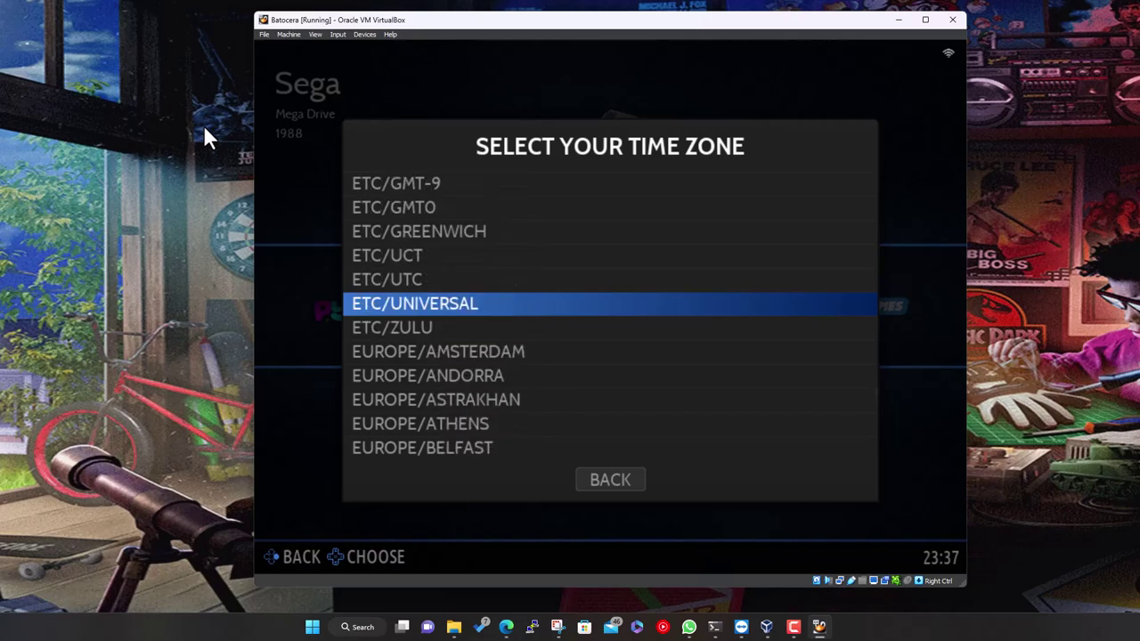
{"action": "key", "text": "Up"}
{"action": "key", "text": "Up"}
{"action": "key", "text": "Up"}
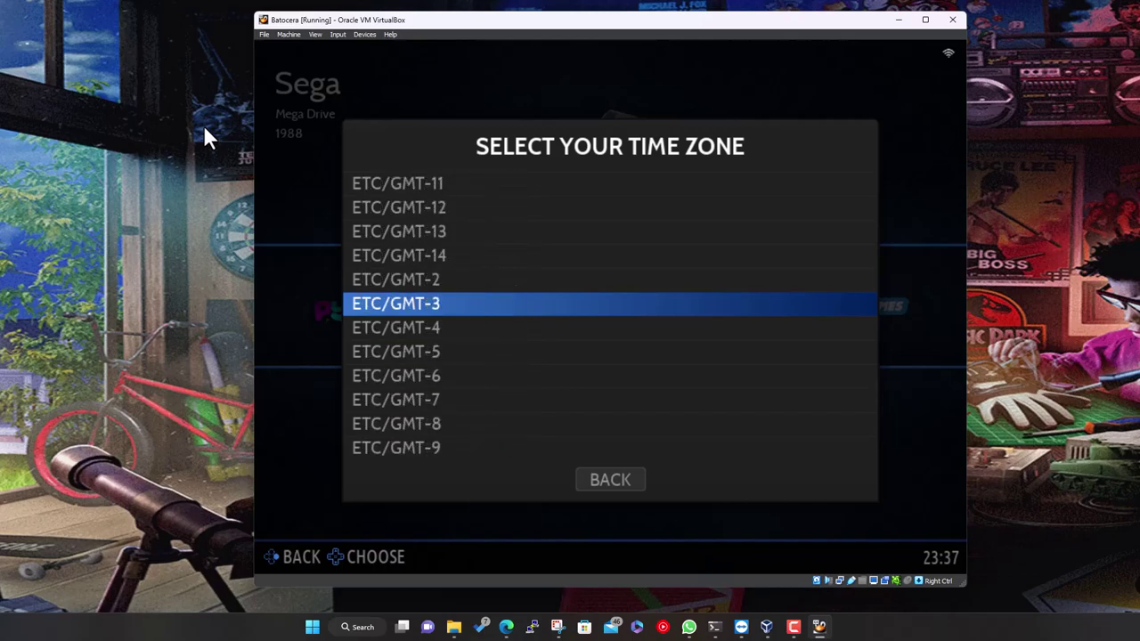
{"action": "key", "text": "Up"}
{"action": "key", "text": "Down"}
{"action": "key", "text": "BackSpace"}
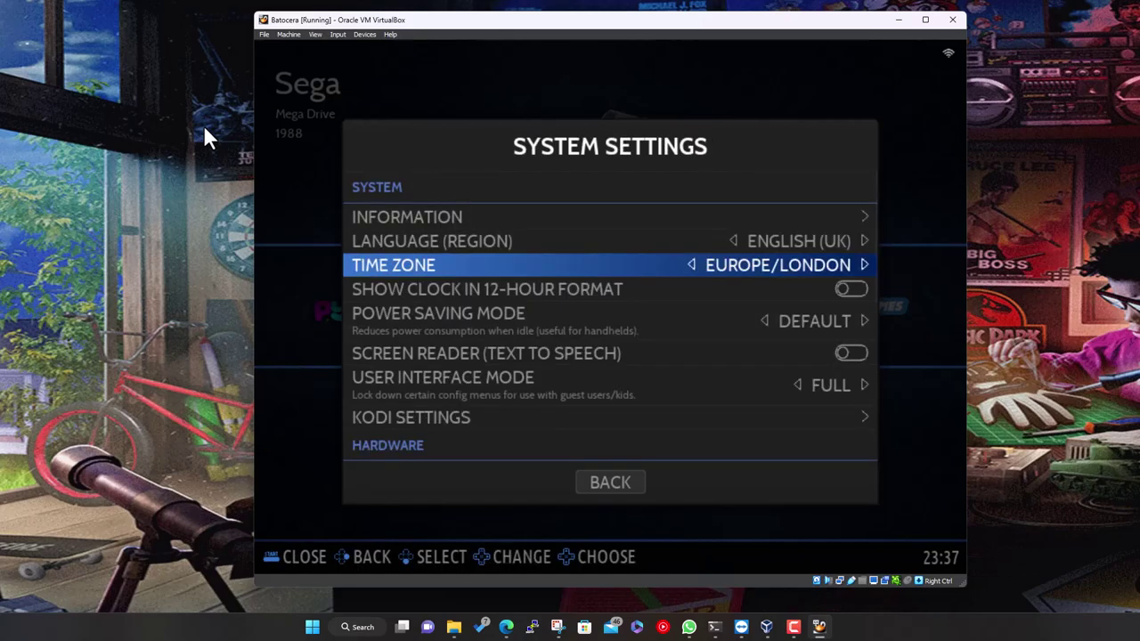
{"action": "key", "text": "Up"}
{"action": "key", "text": "Return"}
{"action": "key", "text": "Down"}
{"action": "key", "text": "Down"}
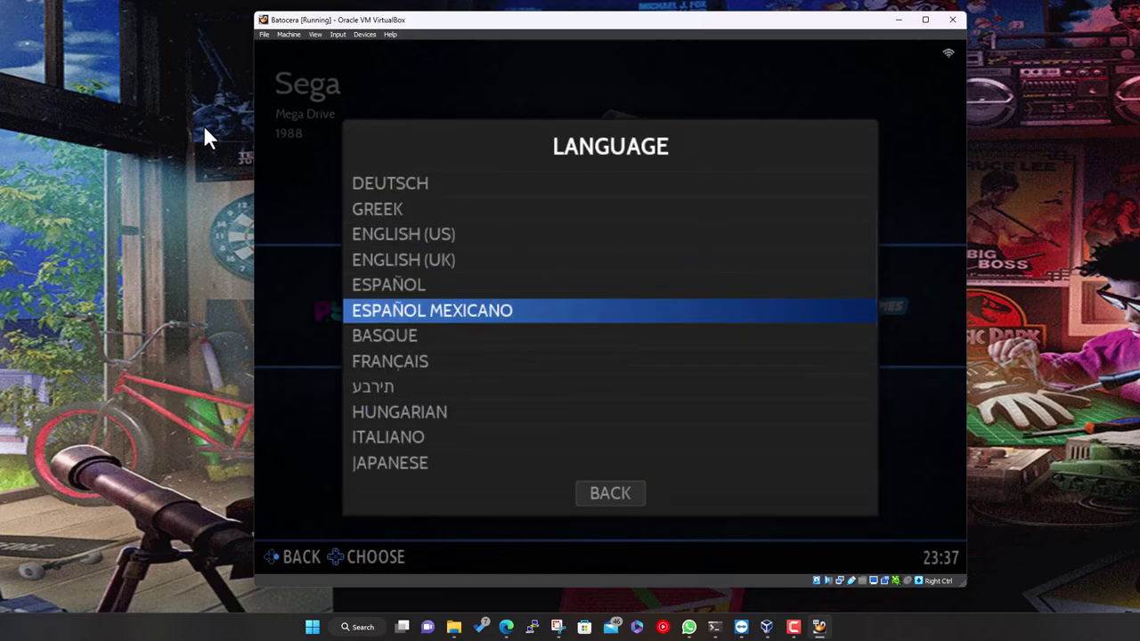
{"action": "key", "text": "Up"}
{"action": "key", "text": "Up"}
{"action": "key", "text": "Up"}
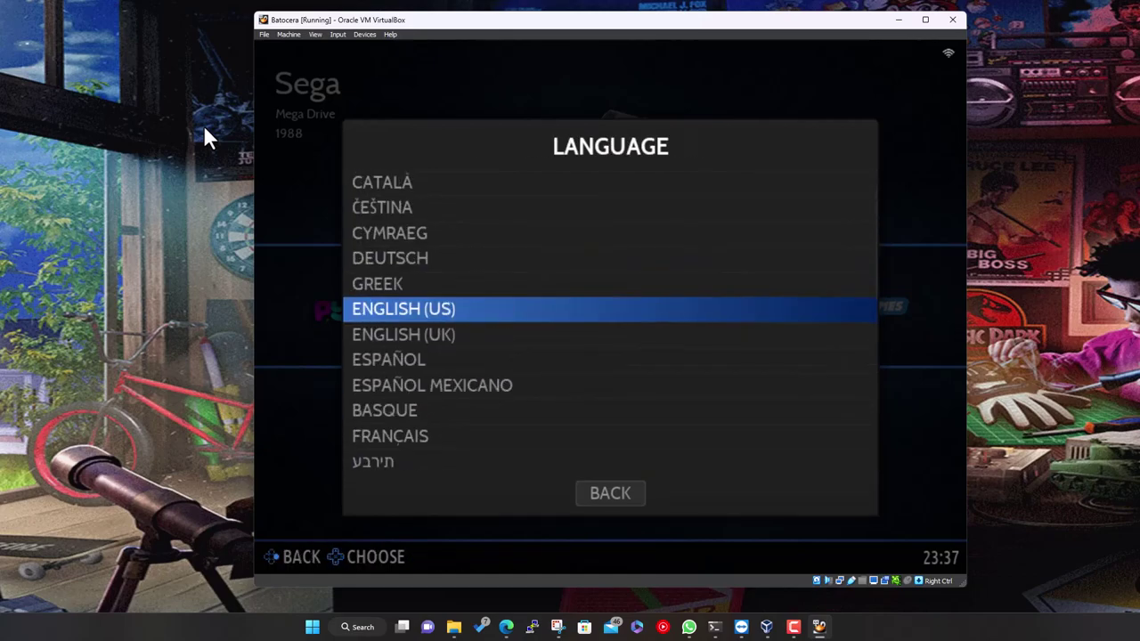
{"action": "key", "text": "BackSpace"}
{"action": "key", "text": "Down"}
{"action": "key", "text": "Down"}
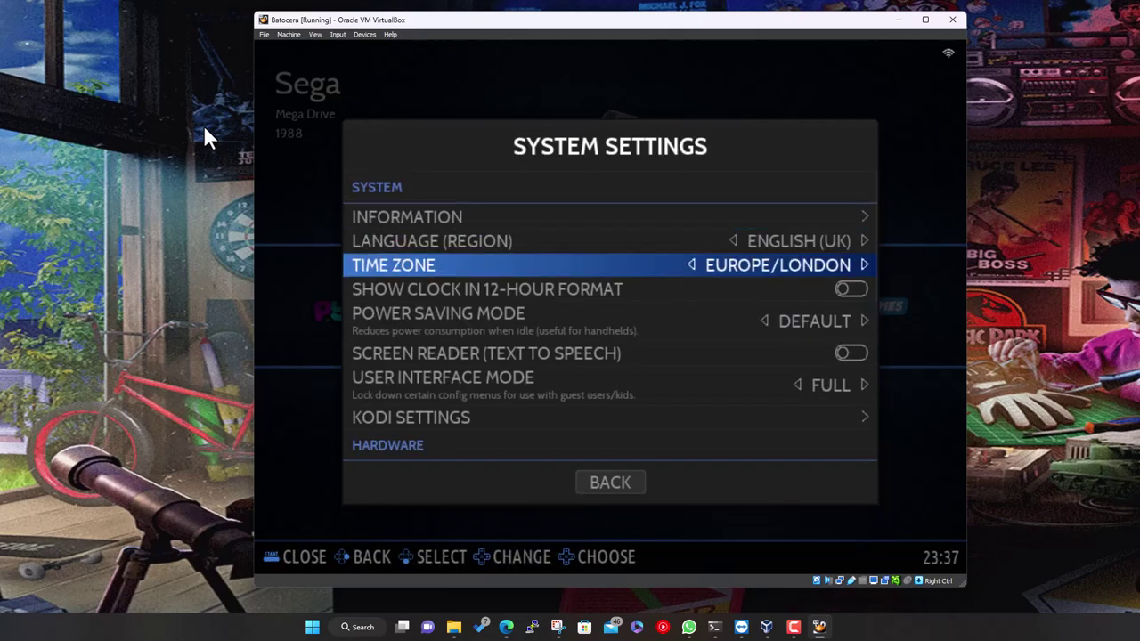
{"action": "key", "text": "BackSpace"}
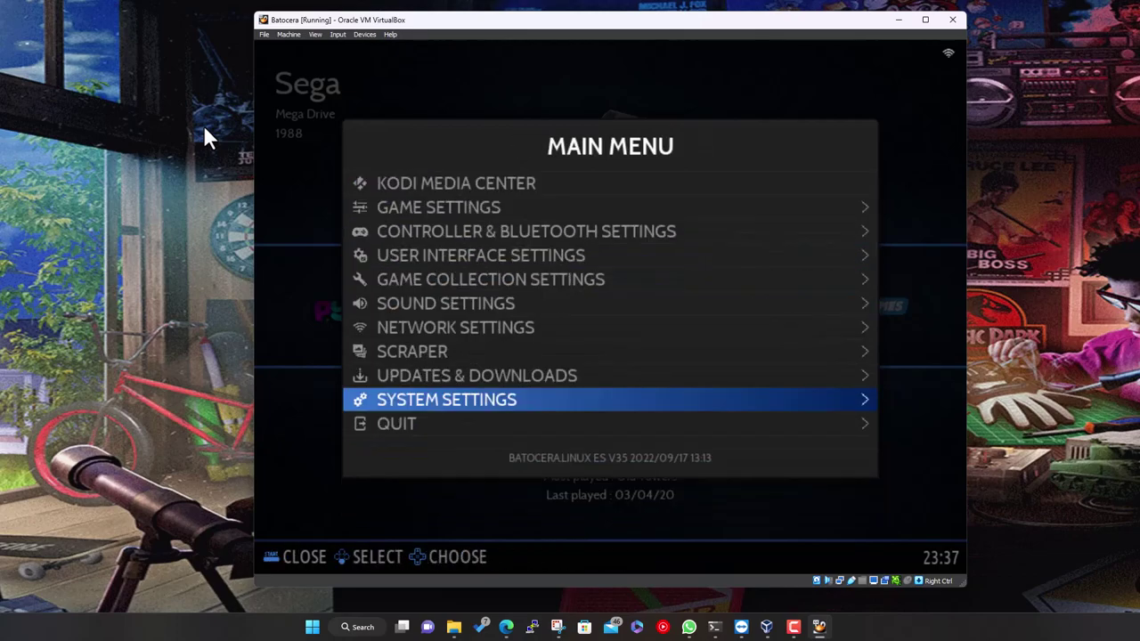
Open Network Settings and review IP 10.0.2.15, internet status and WiFi options
{"action": "key", "text": "Up"}
{"action": "key", "text": "Up"}
{"action": "key", "text": "Up"}
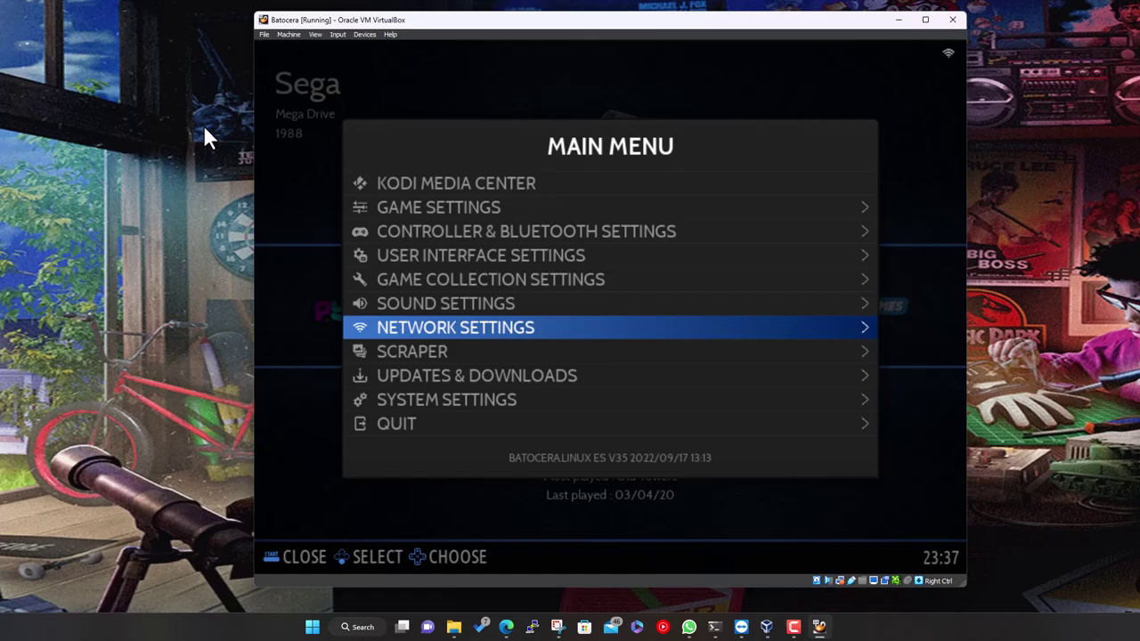
{"action": "key", "text": "Return"}
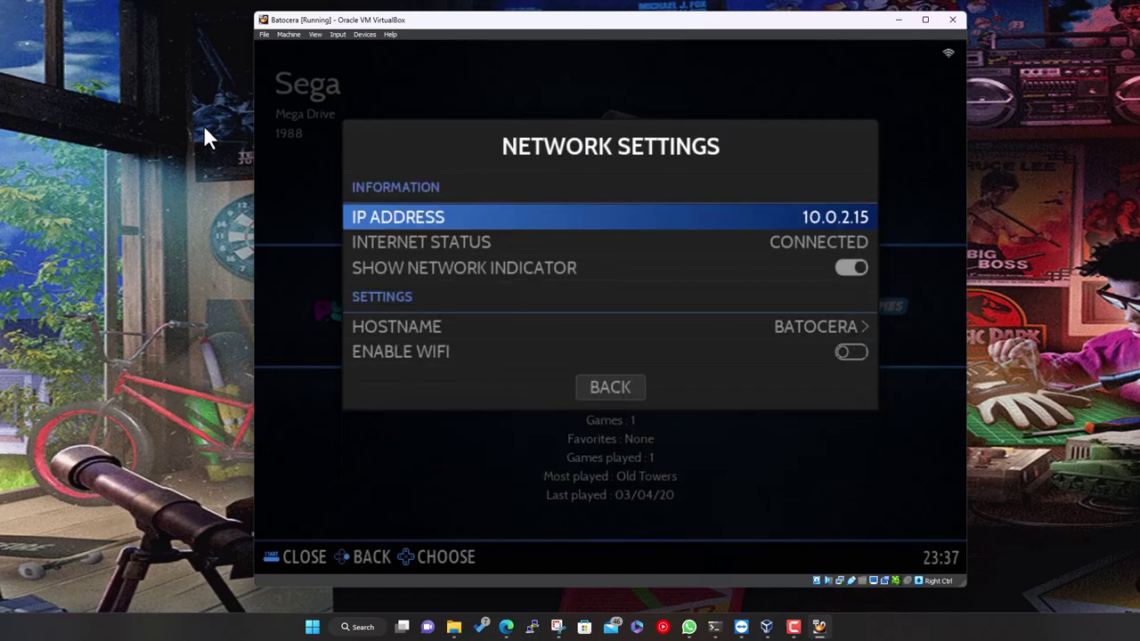
{"action": "key", "text": "Down"}
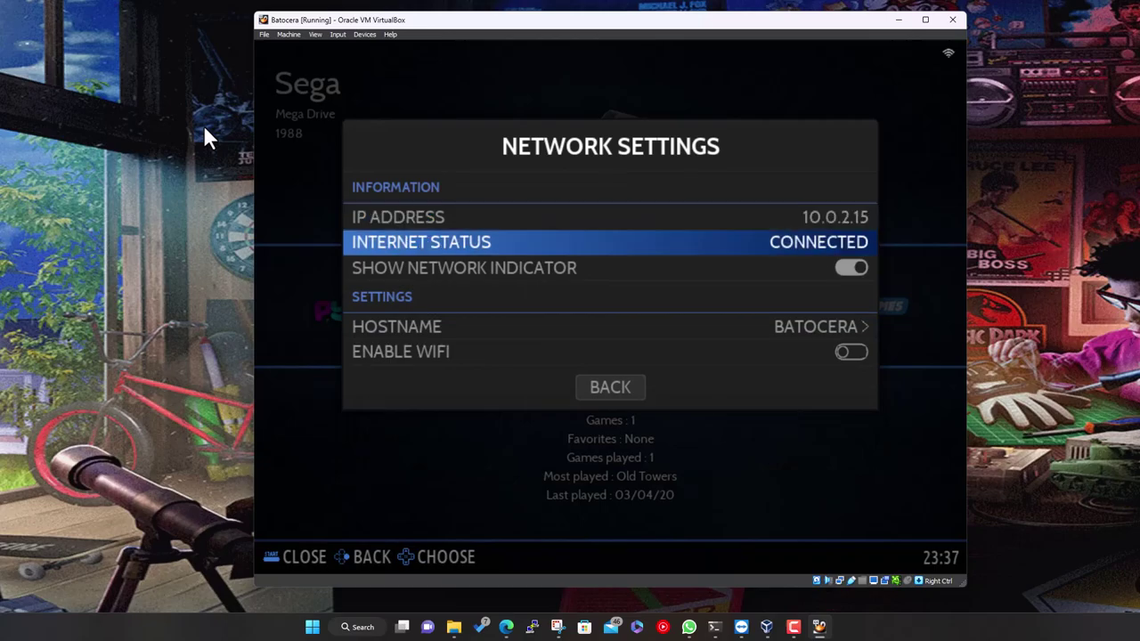
{"action": "key", "text": "Down"}
{"action": "key", "text": "Up"}
{"action": "key", "text": "Down"}
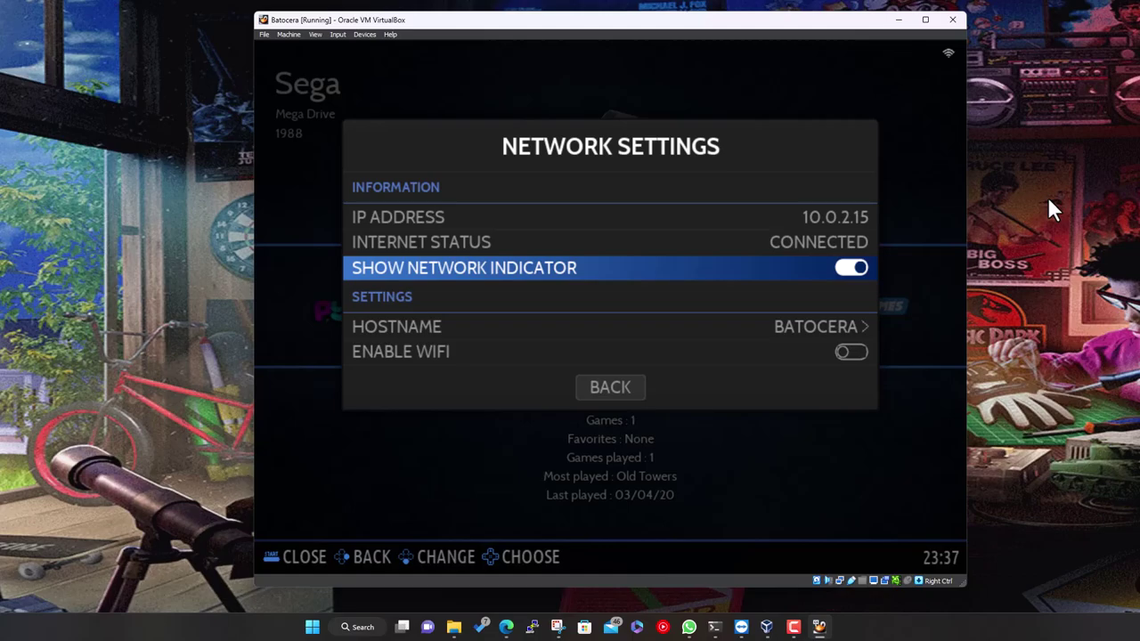
{"action": "key", "text": "Down"}
{"action": "key", "text": "Down"}
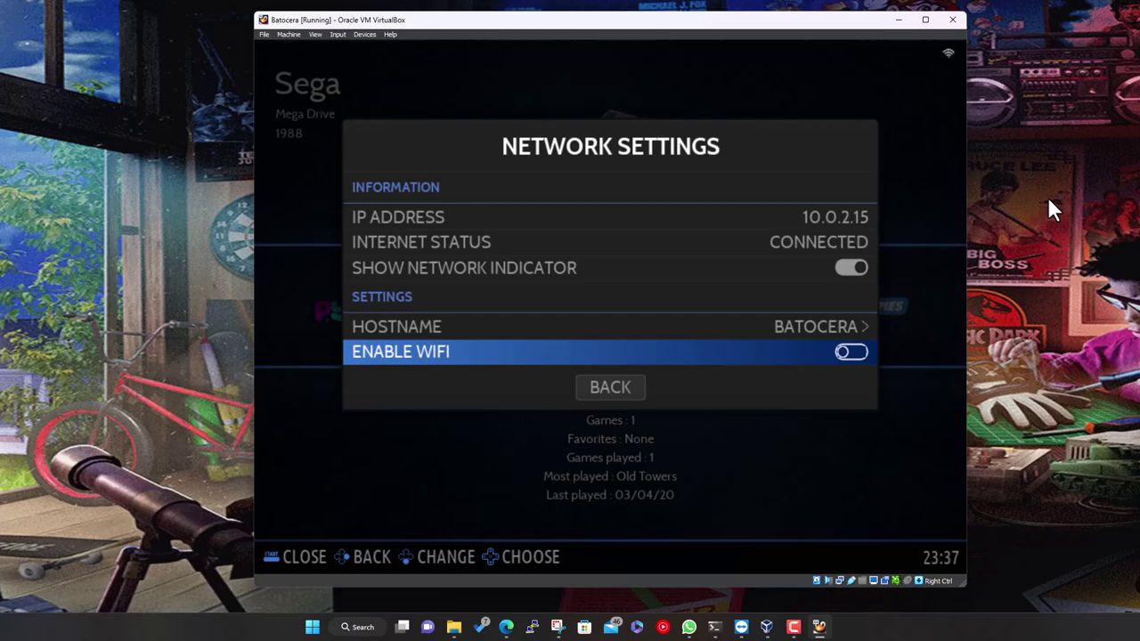
Open the hostname editor, keep BATOCERA, and return to the Main Menu
{"action": "key", "text": "Up"}
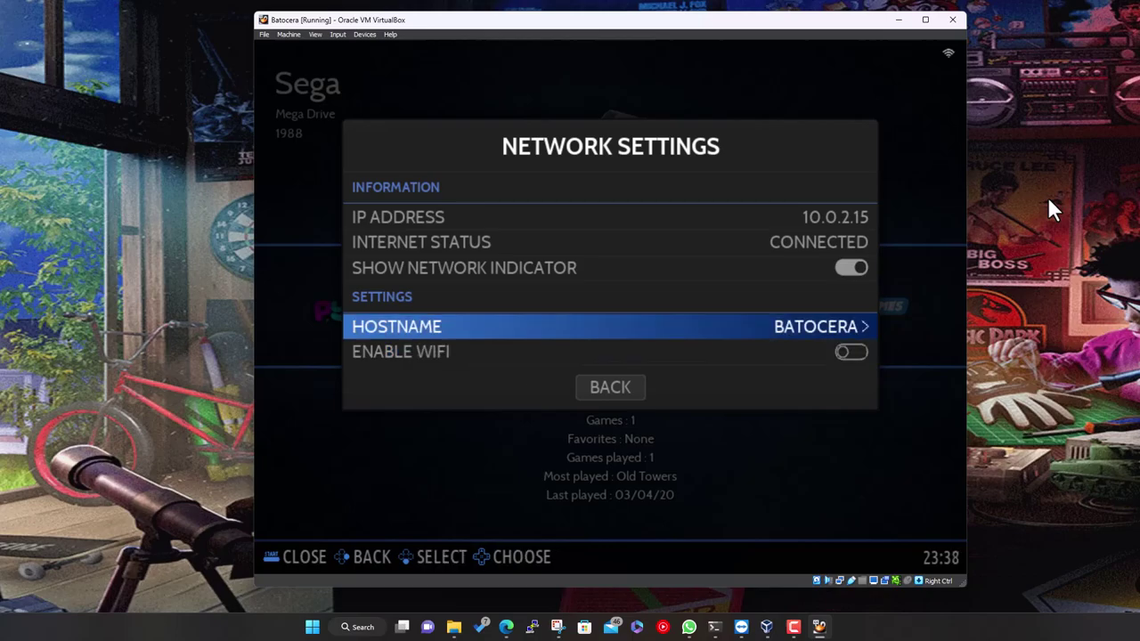
{"action": "key", "text": "Return"}
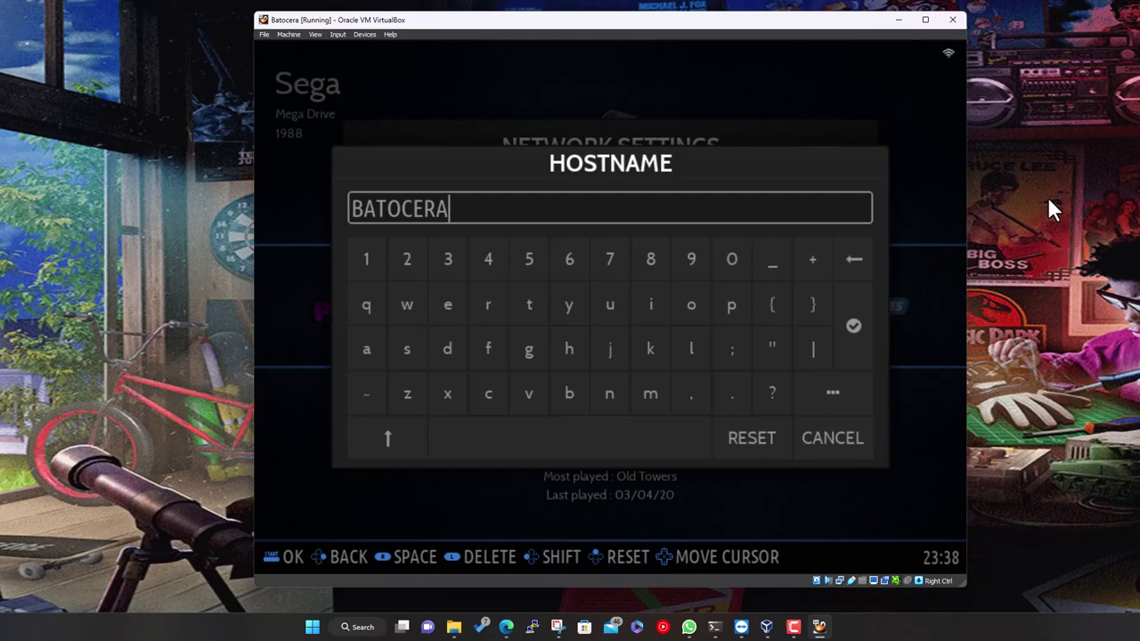
{"action": "key", "text": "Return"}
{"action": "key", "text": "Up"}
{"action": "key", "text": "Up"}
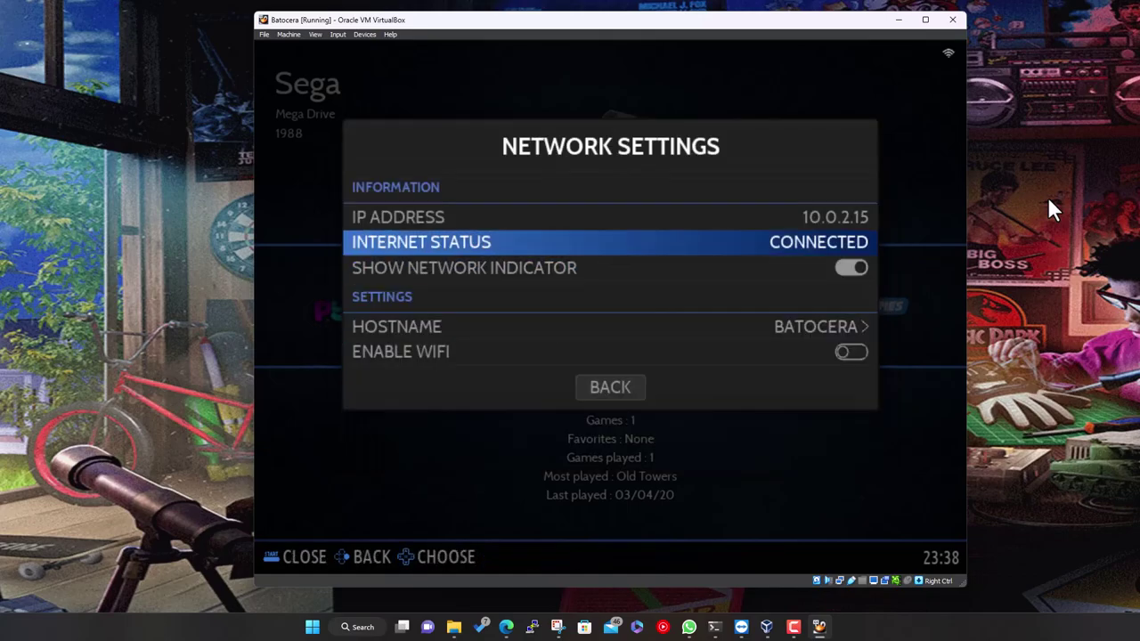
{"action": "key", "text": "BackSpace"}
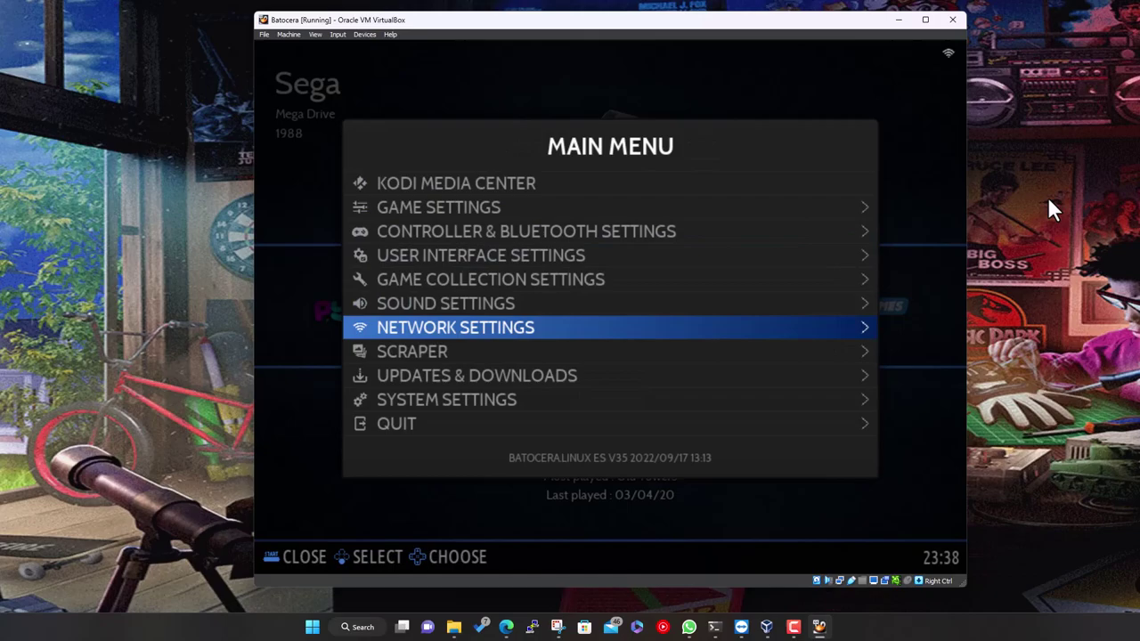
In Updates & Downloads, keep STABLE and check for updates, dismissing 'No update available'
{"action": "key", "text": "Down"}
{"action": "key", "text": "Down"}
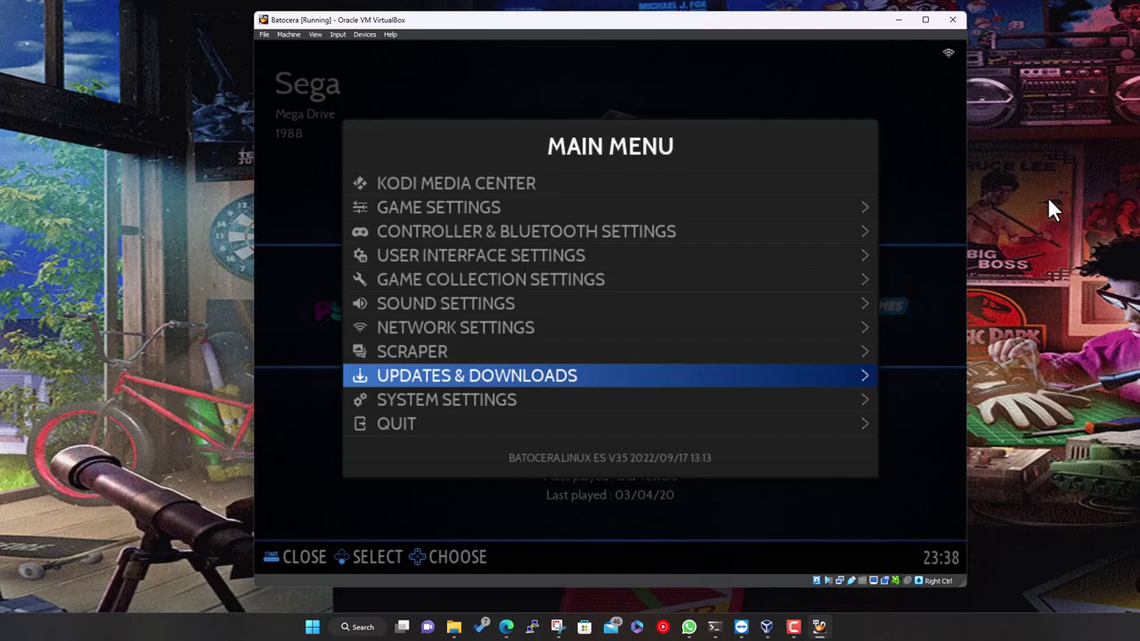
{"action": "key", "text": "Return"}
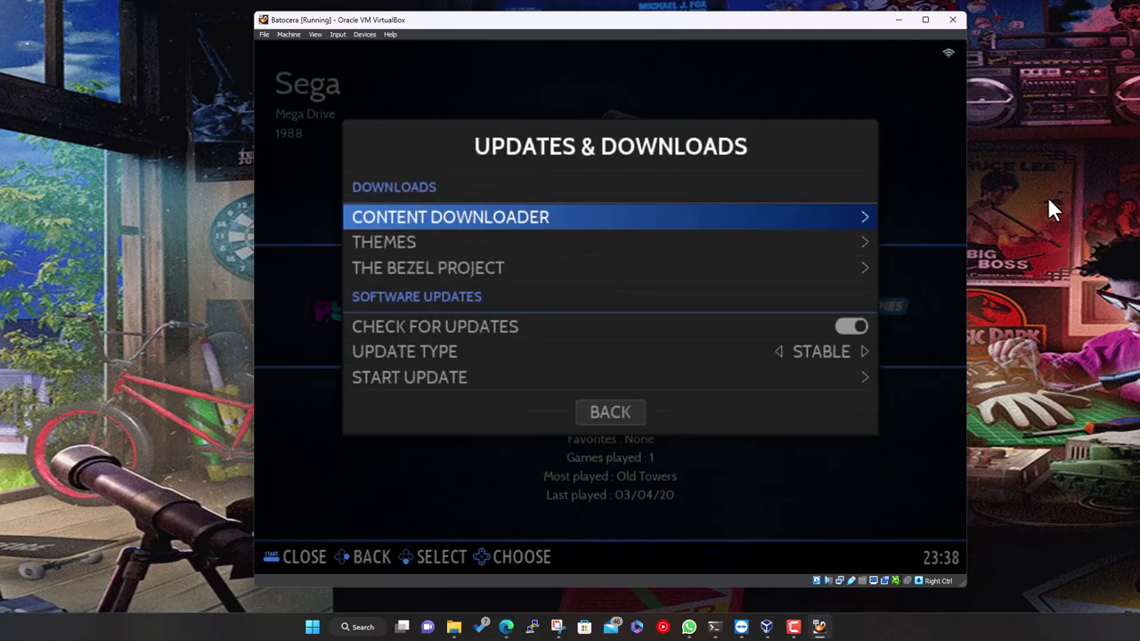
{"action": "key", "text": "Down"}
{"action": "key", "text": "Down"}
{"action": "key", "text": "Down"}
{"action": "key", "text": "Down"}
{"action": "key", "text": "Up"}
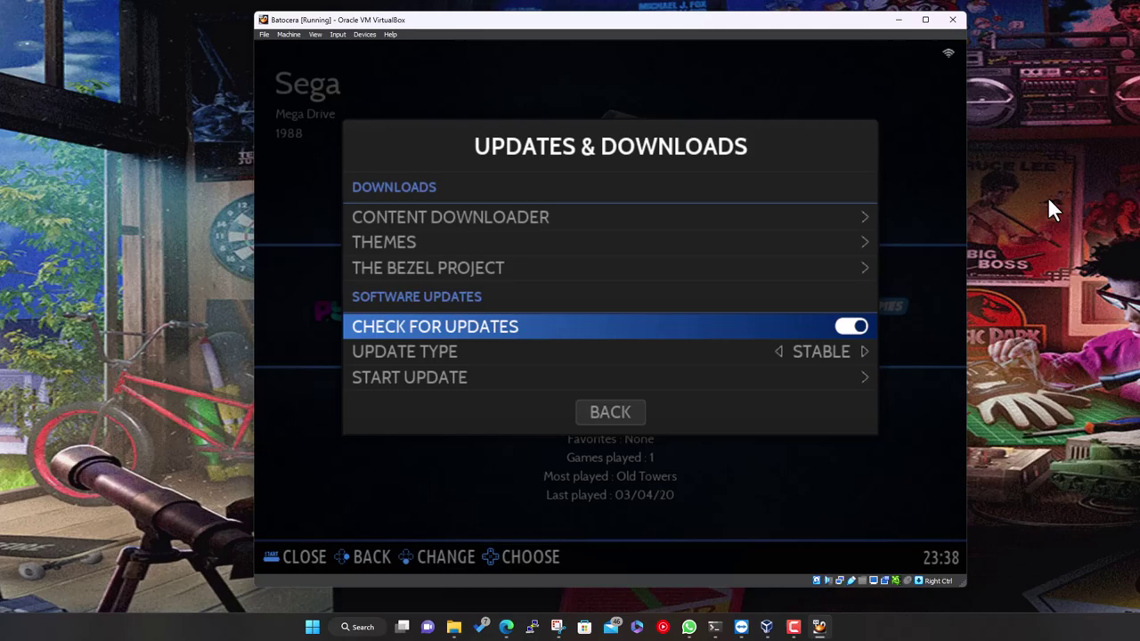
{"action": "key", "text": "Down"}
{"action": "key", "text": "Return"}
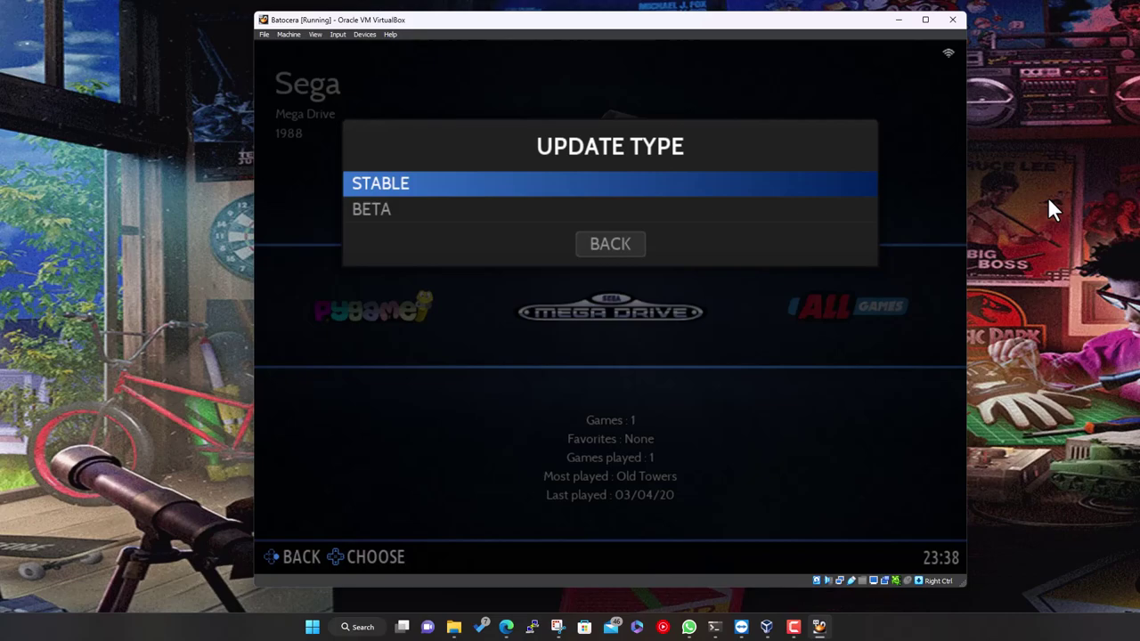
{"action": "key", "text": "Down"}
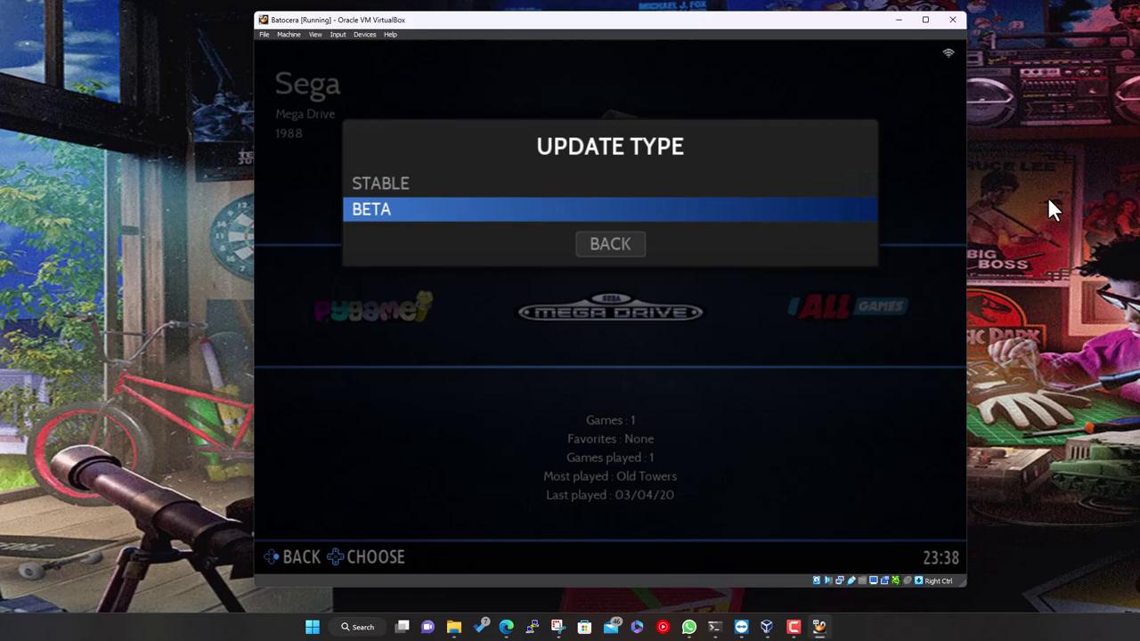
{"action": "key", "text": "Up"}
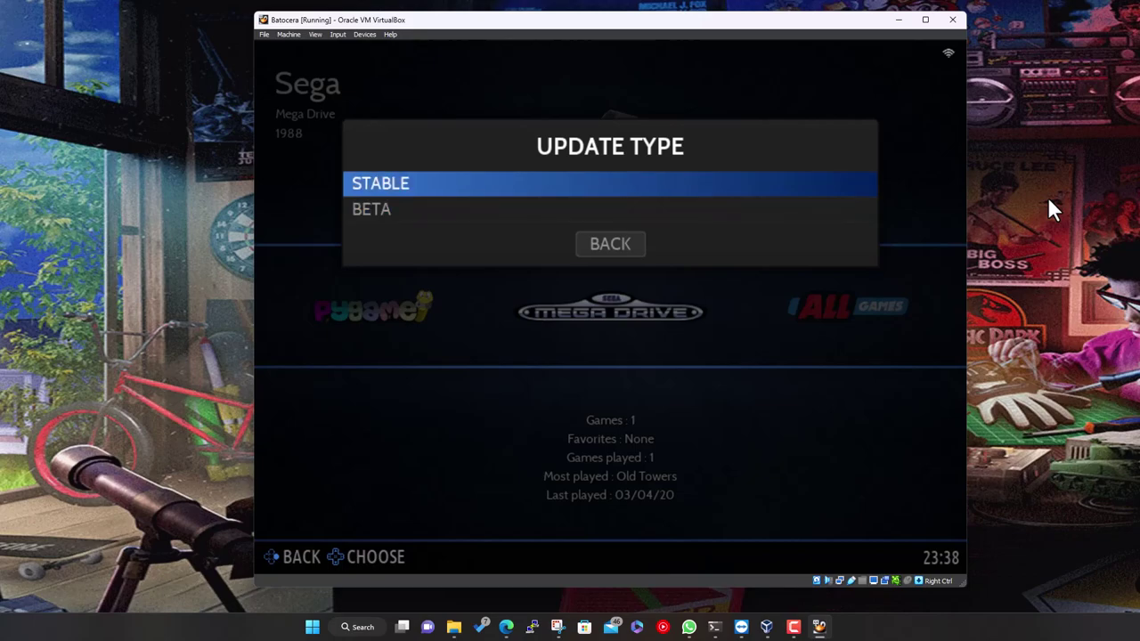
{"action": "key", "text": "Return"}
{"action": "key", "text": "Down"}
{"action": "key", "text": "Return"}
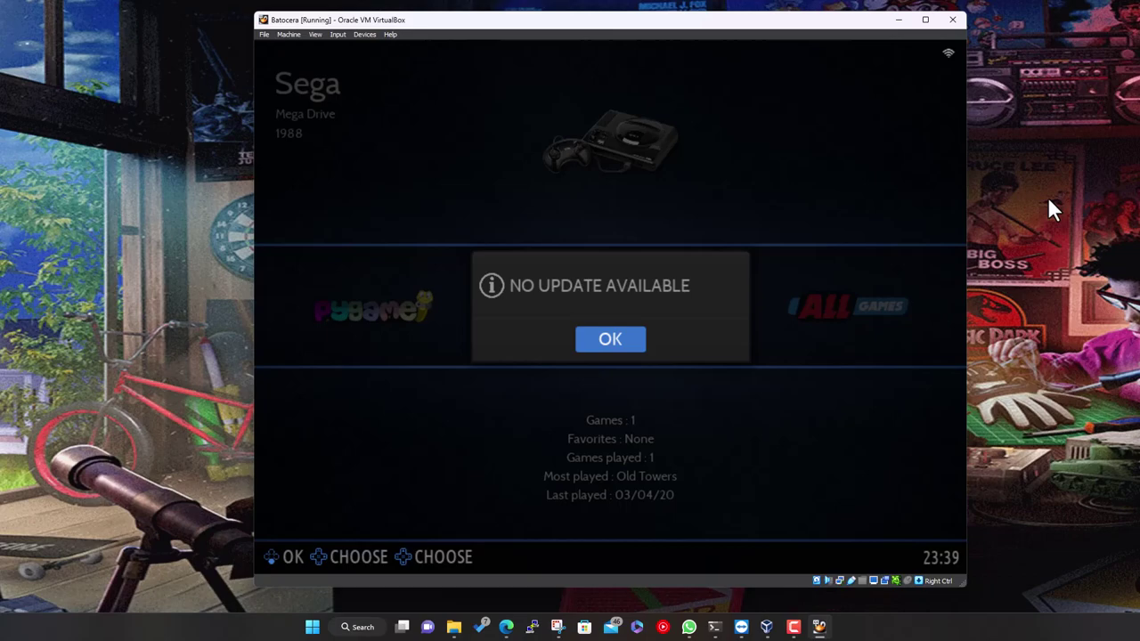
{"action": "key", "text": "Return"}
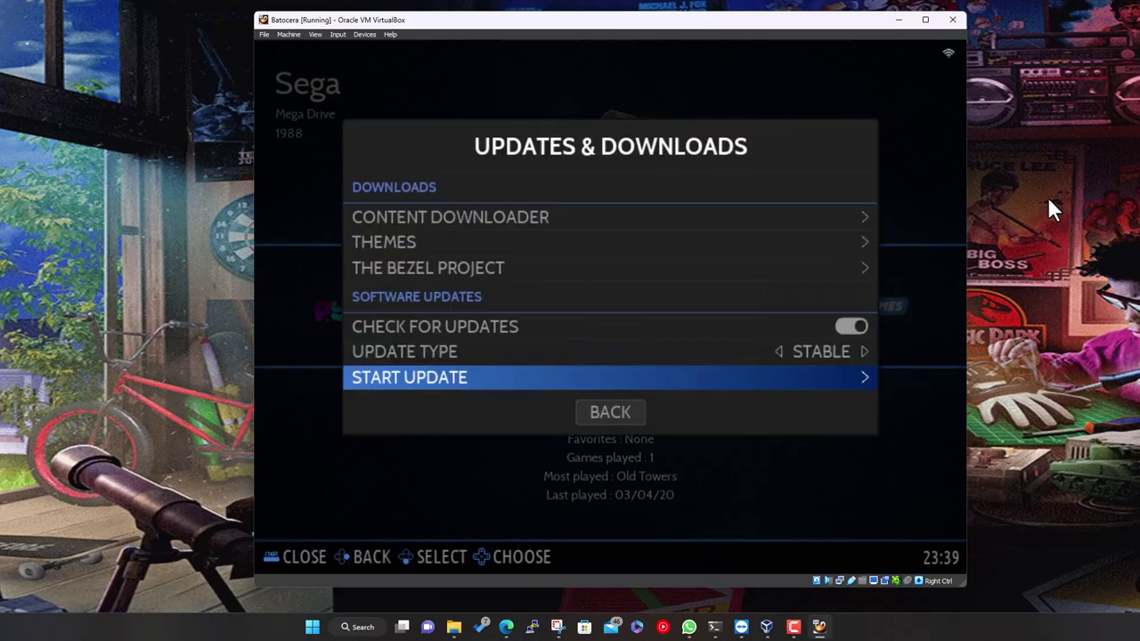
Switch the update type to BETA and check again, getting the 36-dev offer
{"action": "key", "text": "Up"}
{"action": "key", "text": "Return"}
{"action": "key", "text": "Down"}
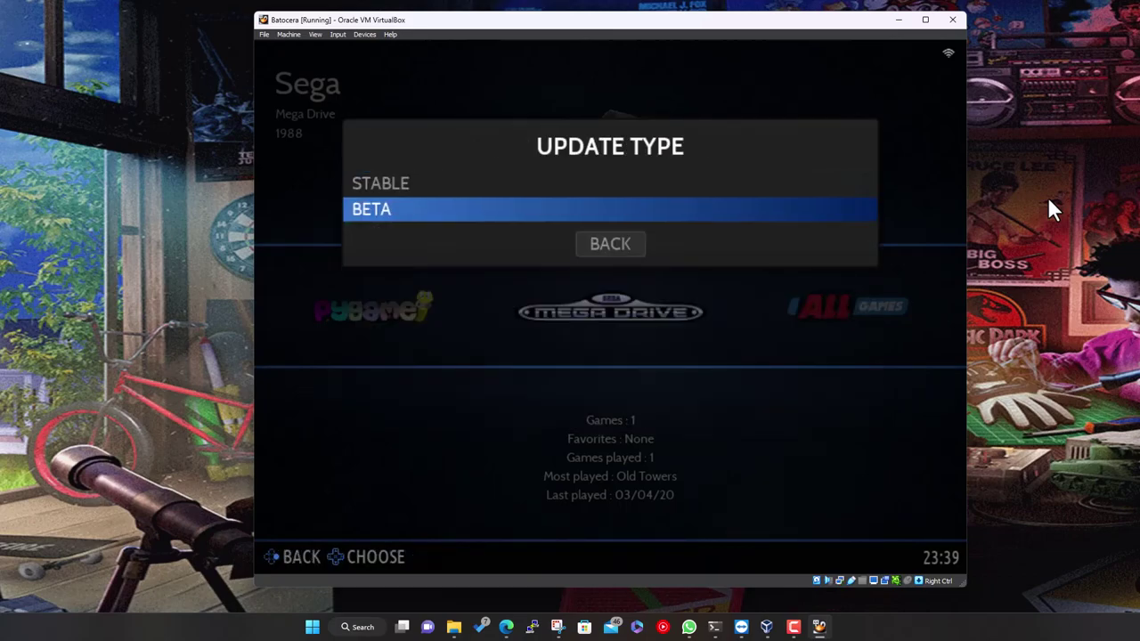
{"action": "key", "text": "Return"}
{"action": "key", "text": "Down"}
{"action": "key", "text": "Return"}
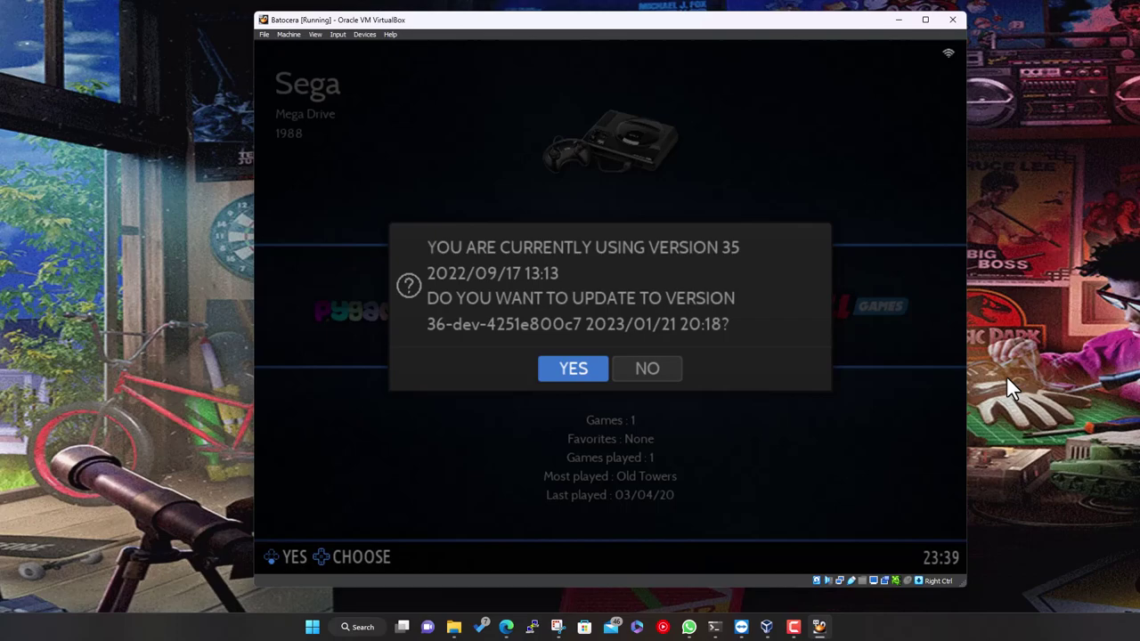
Decline the version 36 update, set the update type back to STABLE, and close the menus
{"action": "key", "text": "Right"}
{"action": "key", "text": "Return"}
{"action": "key", "text": "Up"}
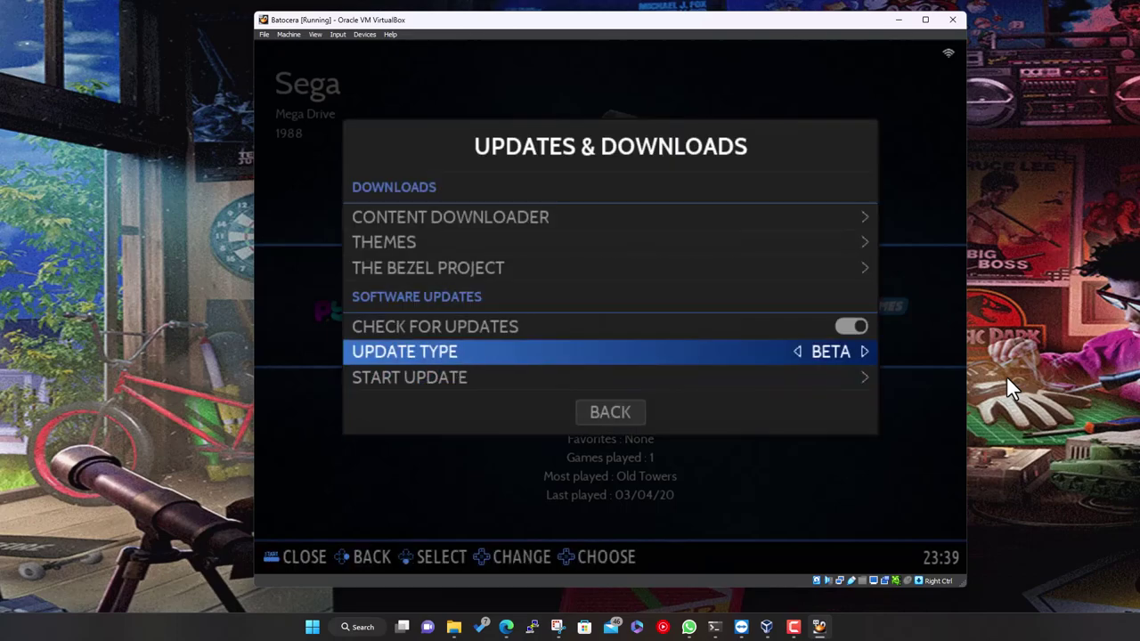
{"action": "key", "text": "Return"}
{"action": "key", "text": "Up"}
{"action": "key", "text": "Return"}
{"action": "key", "text": "Down"}
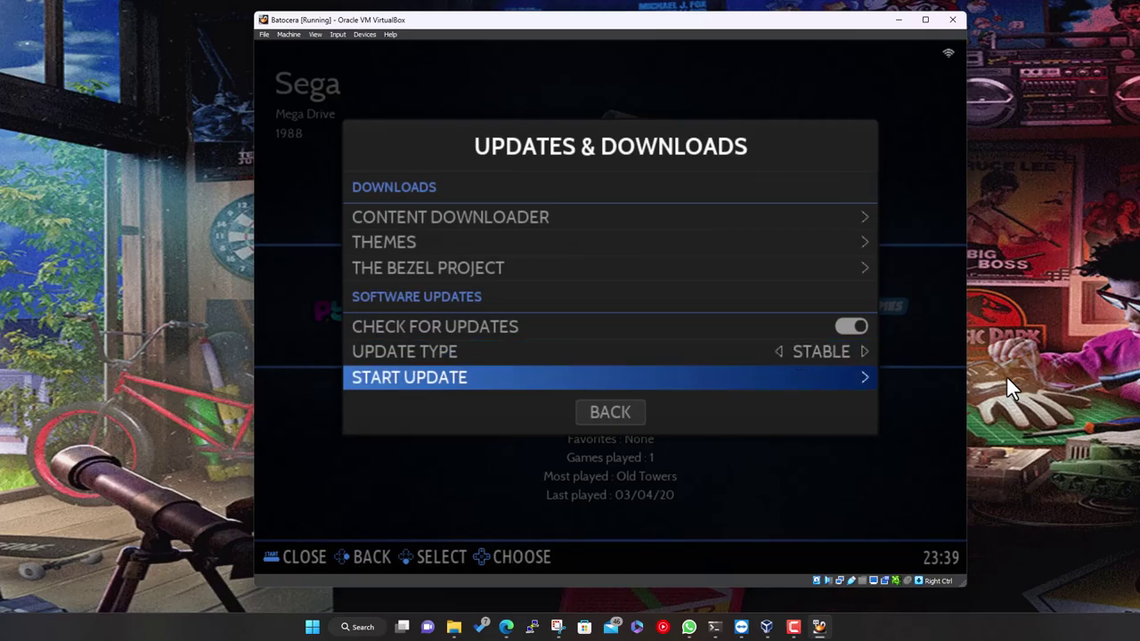
{"action": "key", "text": "Escape"}
{"action": "key", "text": "Escape"}
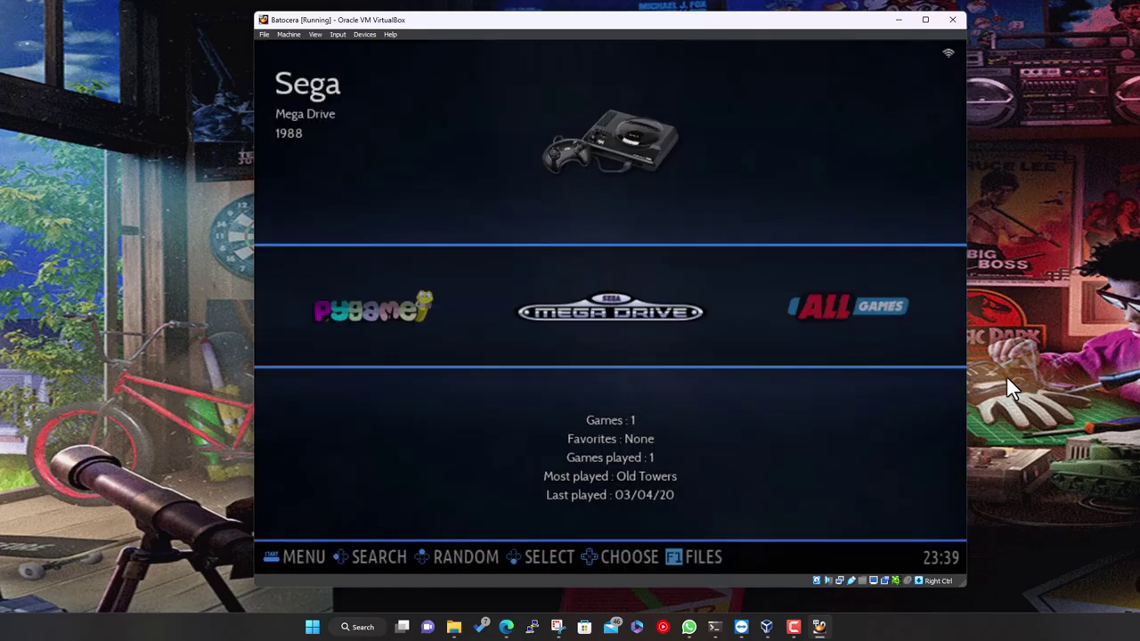
Browse past All Games and Favorites to the NES, view its 2048 game list, then return
{"action": "key", "text": "Right"}
{"action": "key", "text": "Right"}
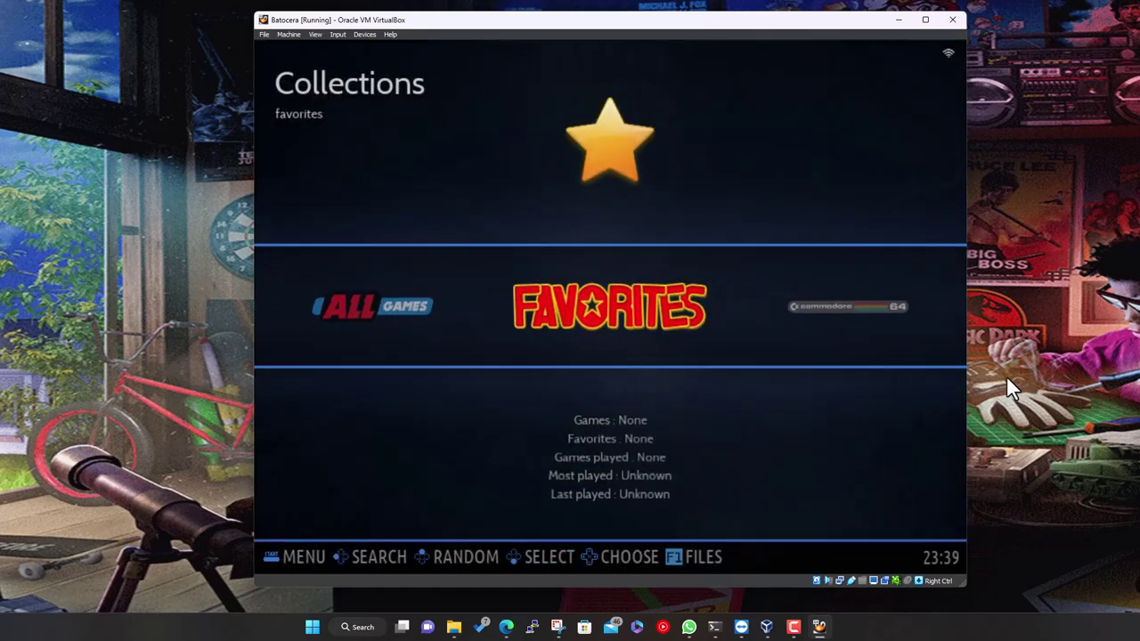
{"action": "key", "text": "Right"}
{"action": "key", "text": "Right"}
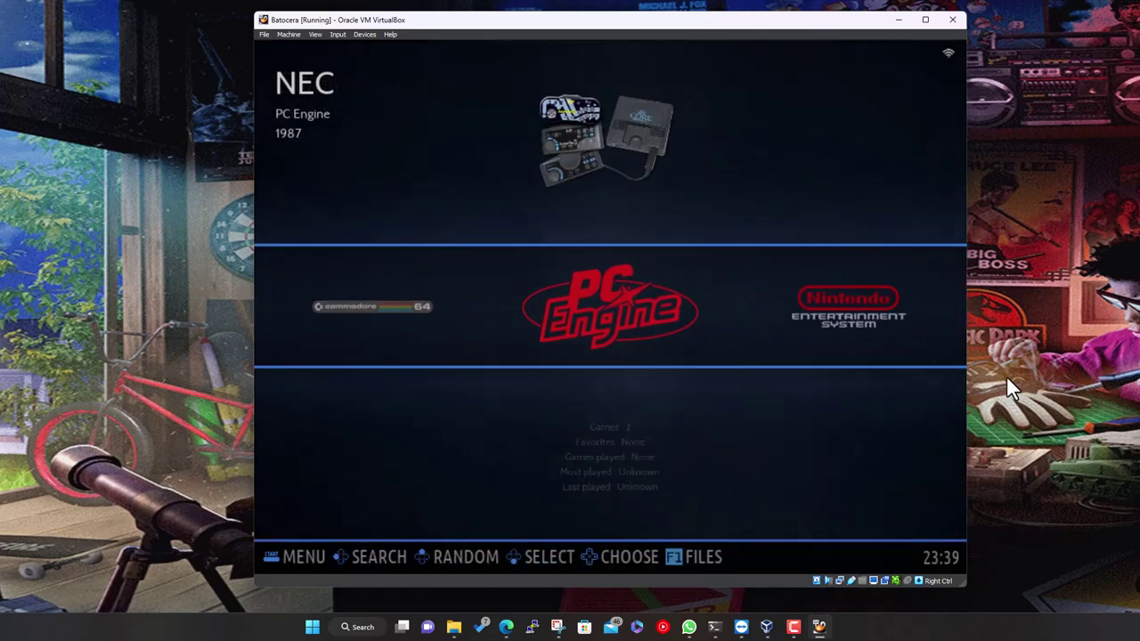
{"action": "key", "text": "Right"}
{"action": "key", "text": "Return"}
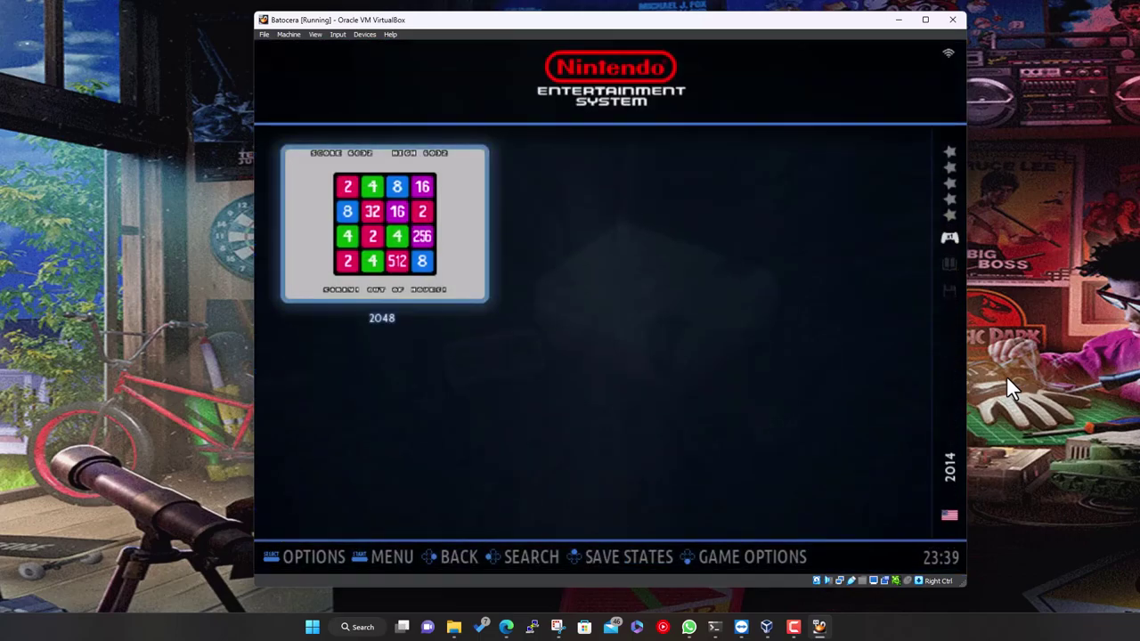
{"action": "key", "text": "Escape"}
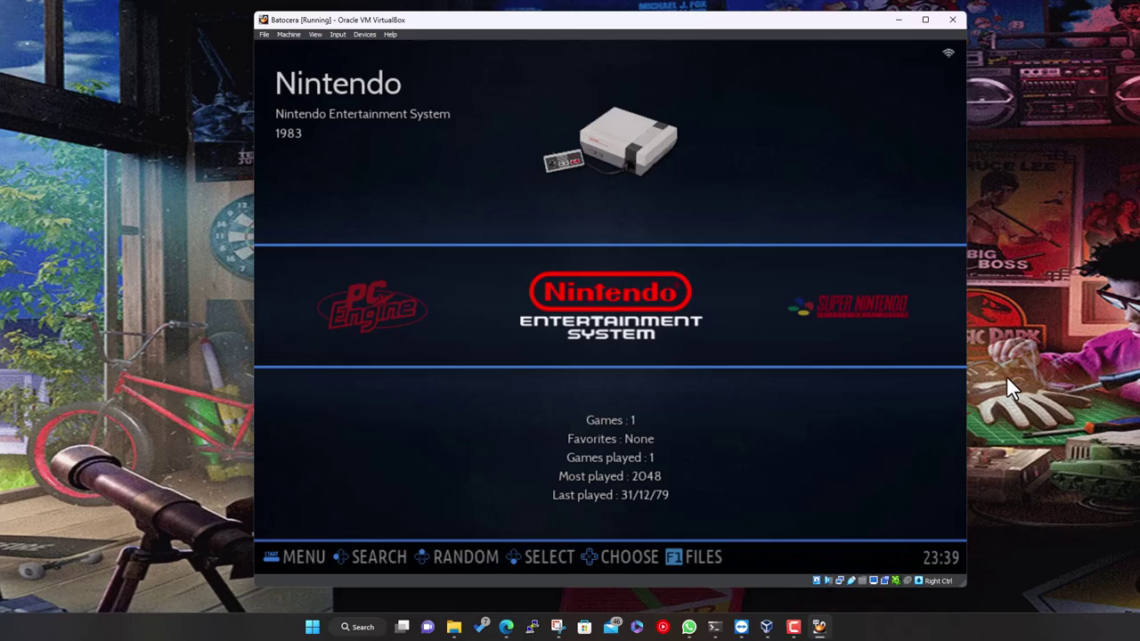
Check the Theme Set list in User Interface Settings, which offers only ES-THEME-CARBON
{"action": "key", "text": "space"}
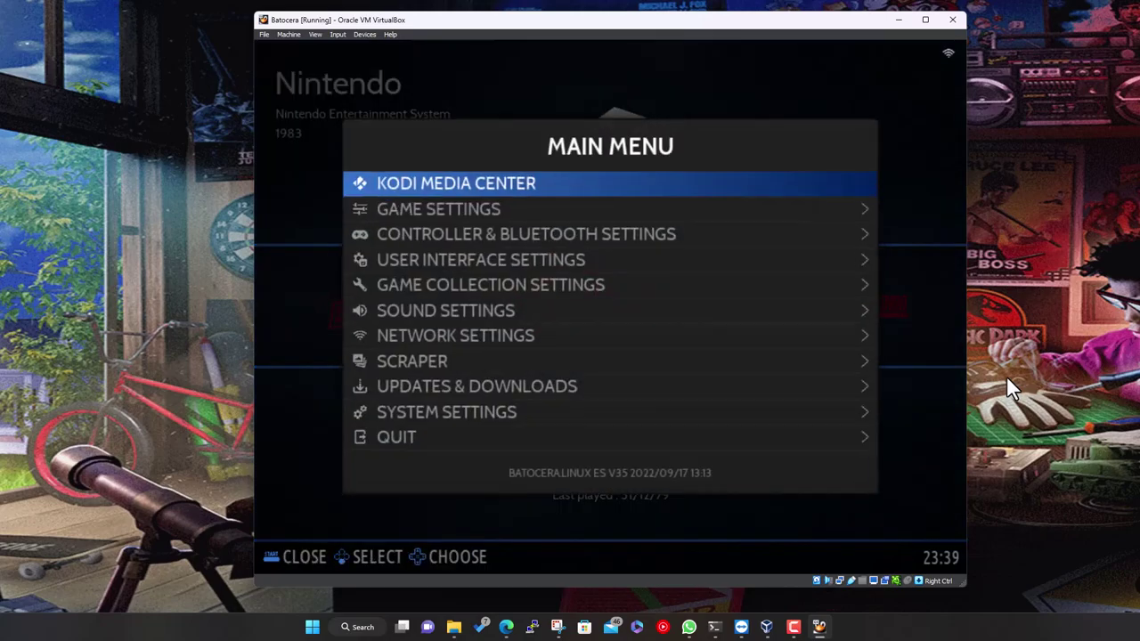
{"action": "key", "text": "Down"}
{"action": "key", "text": "Down"}
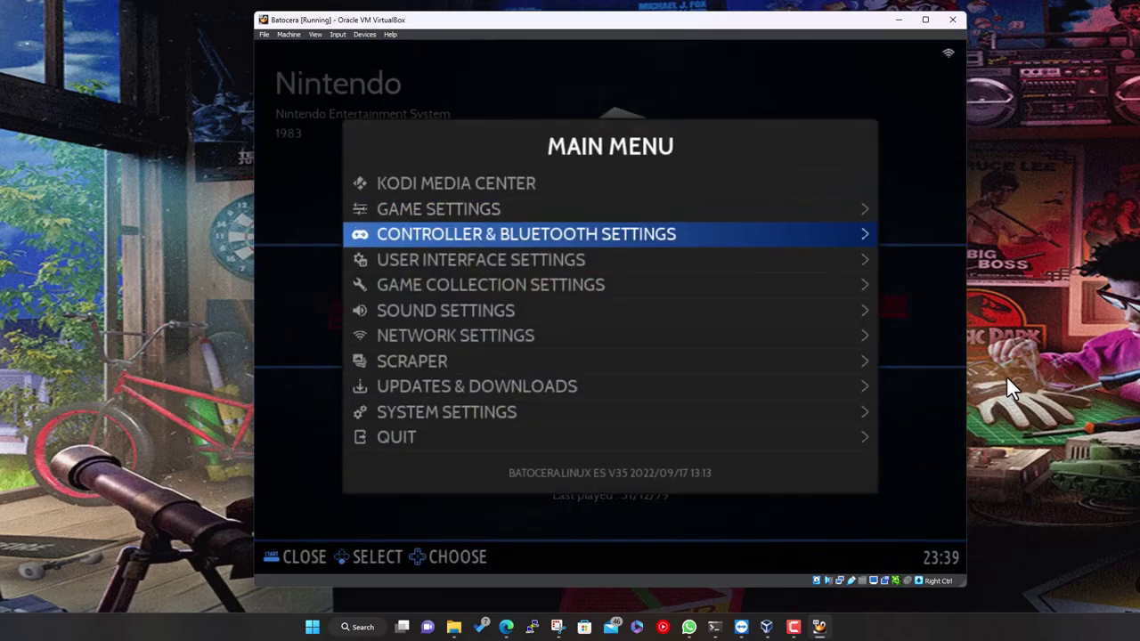
{"action": "key", "text": "Down"}
{"action": "key", "text": "Return"}
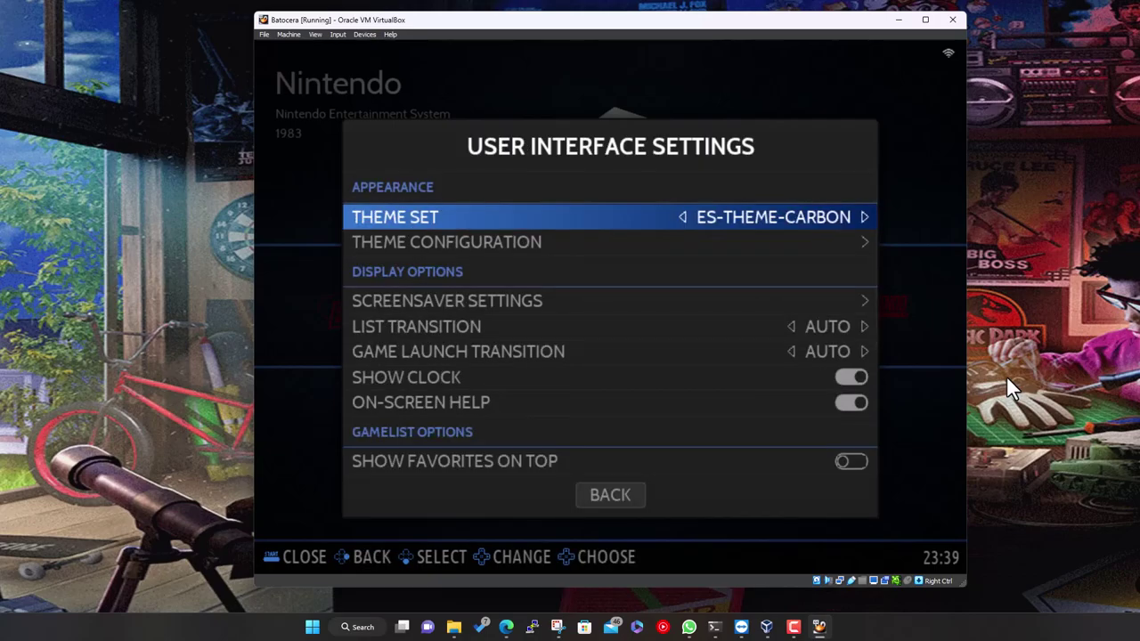
{"action": "key", "text": "Return"}
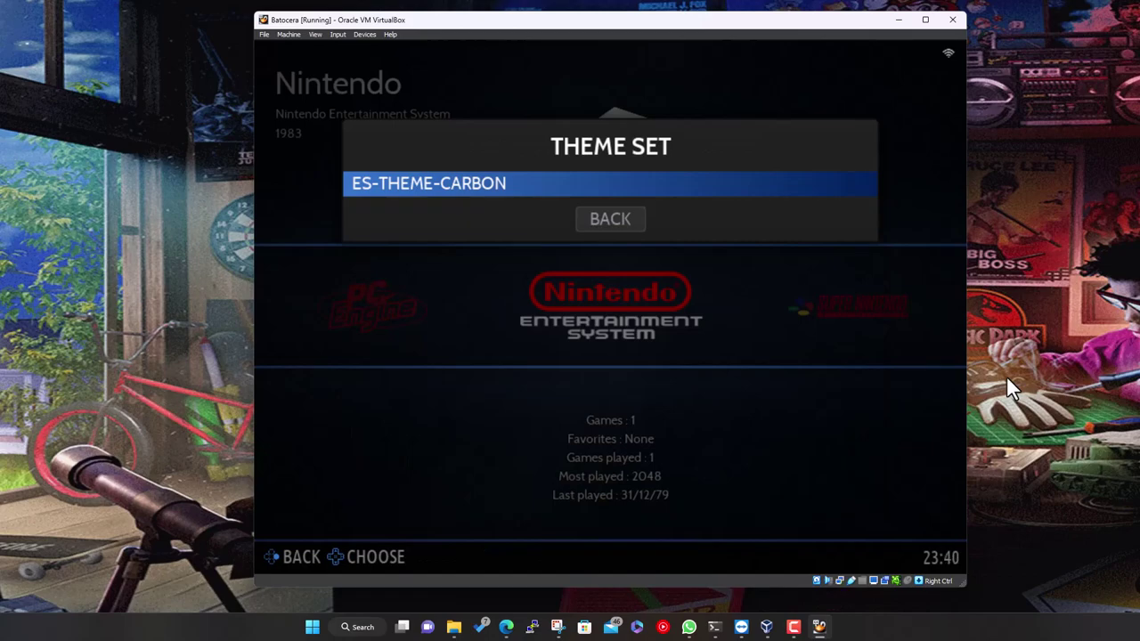
{"action": "key", "text": "Return"}
Return to the Main Menu and open Updates & Downloads
{"action": "key", "text": "Escape"}
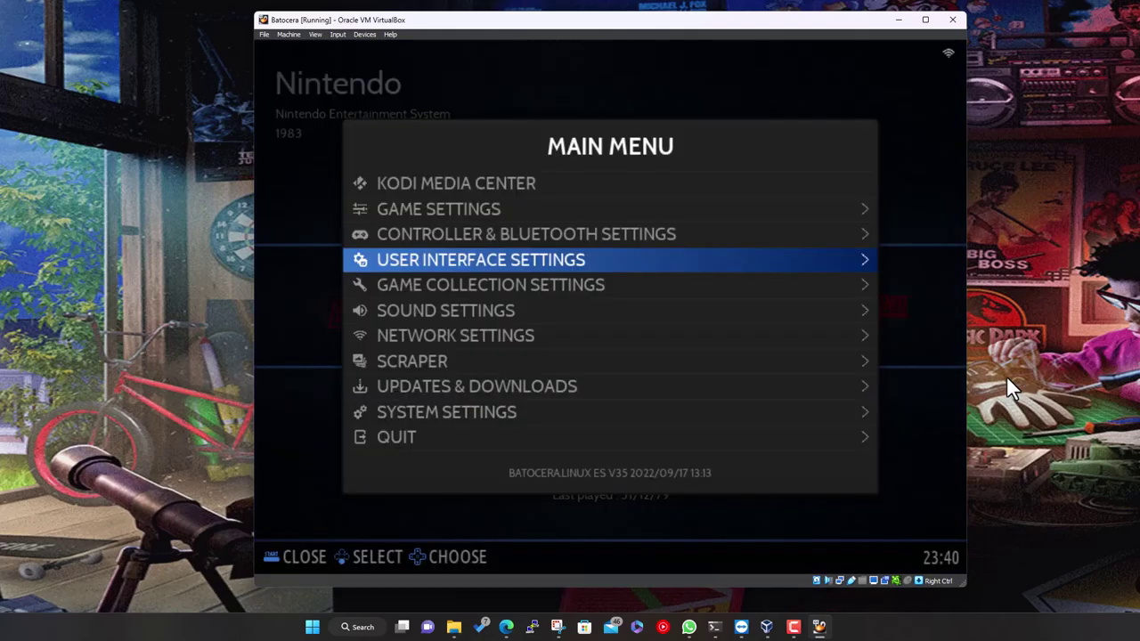
{"action": "key", "text": "Down"}
{"action": "key", "text": "Down"}
{"action": "key", "text": "Down"}
{"action": "key", "text": "Down"}
{"action": "key", "text": "Down"}
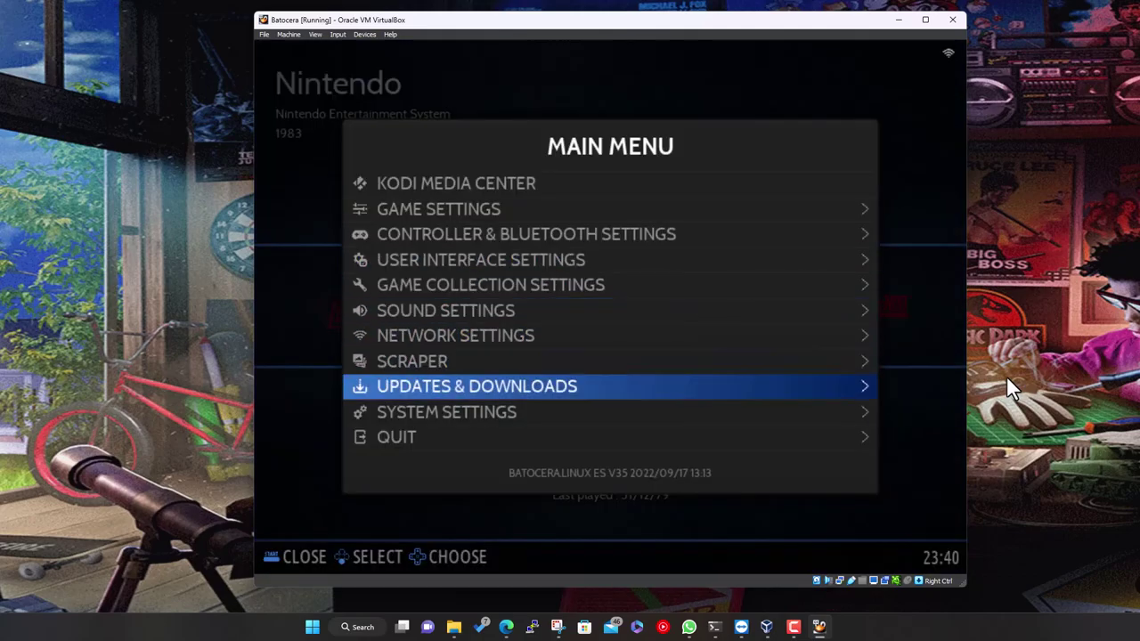
{"action": "key", "text": "Return"}
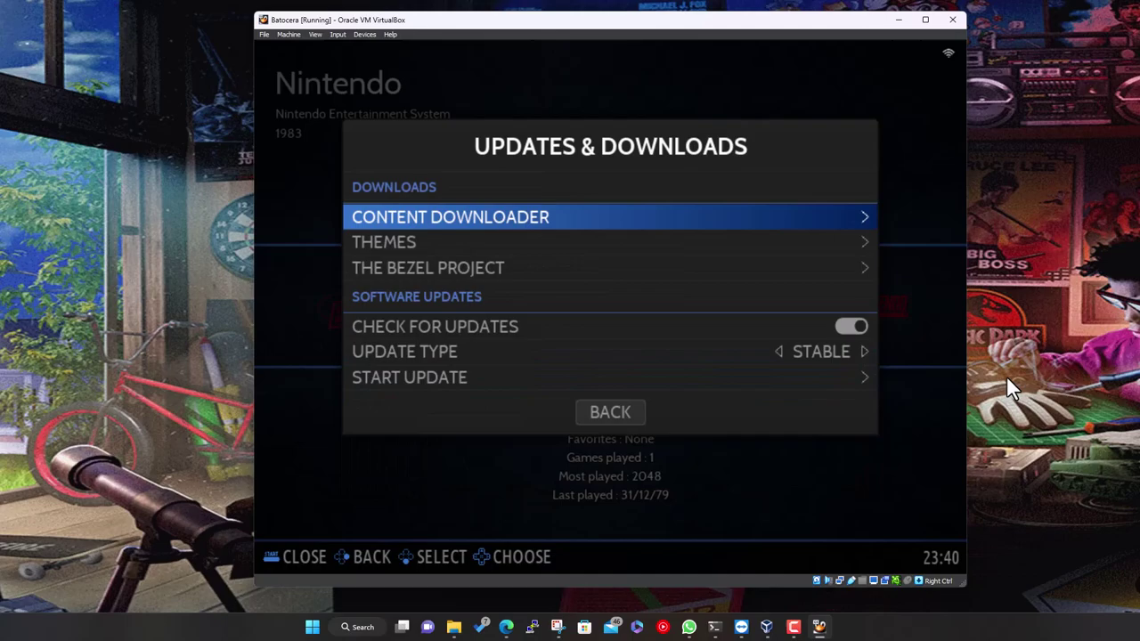
Open the Content Downloader and browse from Amoeba Jump and Retro-style Halo into the bezel packs
{"action": "key", "text": "Down"}
{"action": "key", "text": "Down"}
{"action": "key", "text": "Up"}
{"action": "key", "text": "Up"}
{"action": "key", "text": "Return"}
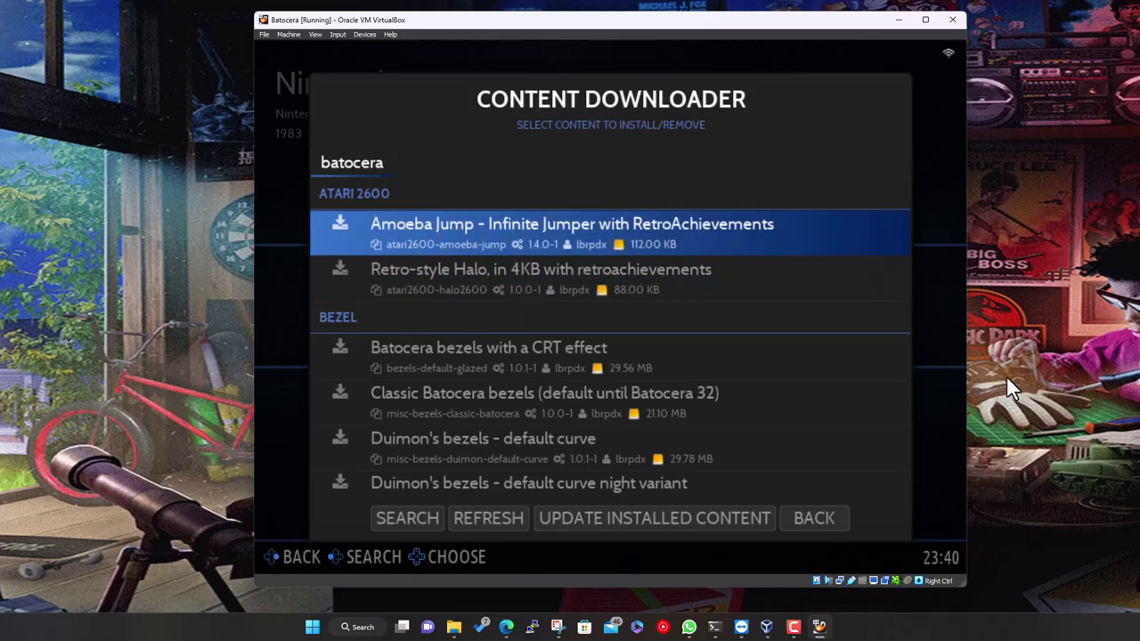
{"action": "key", "text": "Down"}
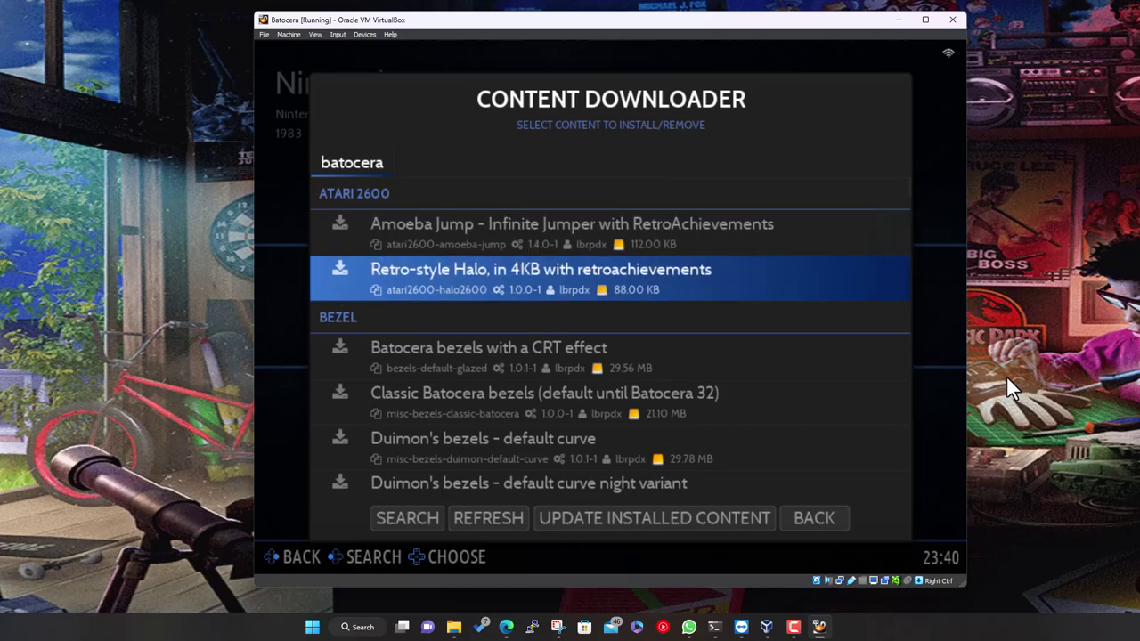
{"action": "key", "text": "Up"}
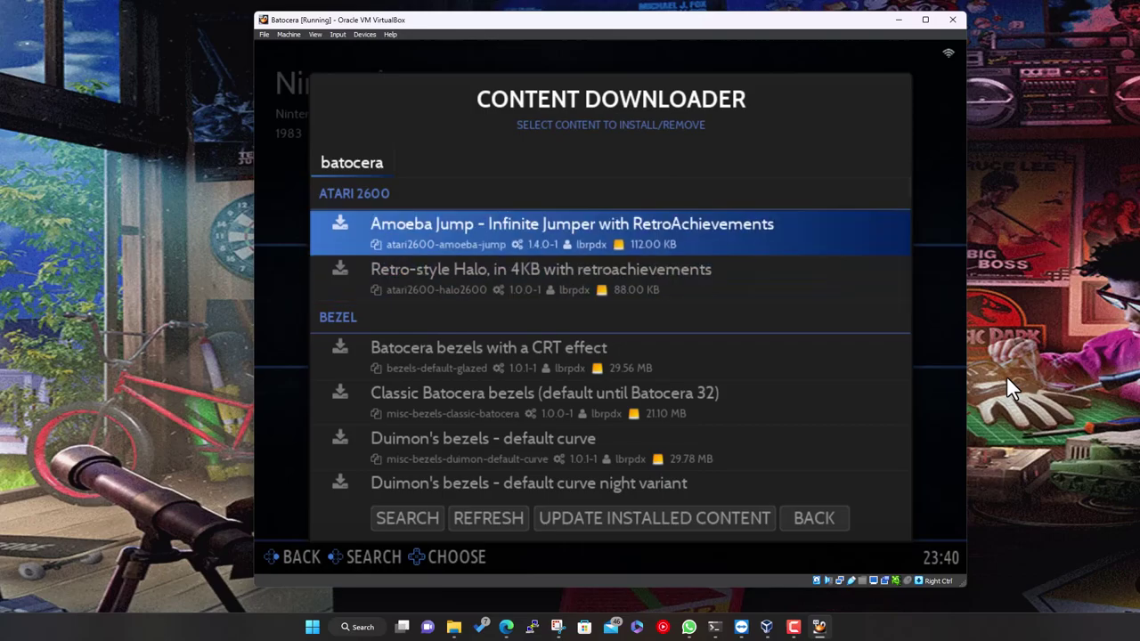
{"action": "key", "text": "Down"}
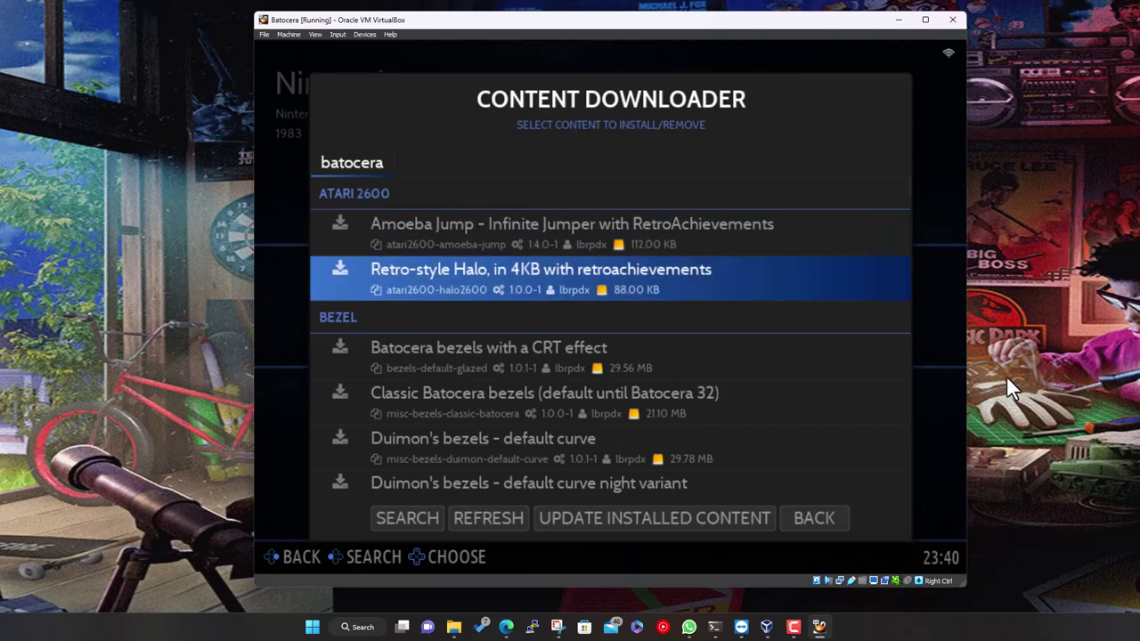
{"action": "key", "text": "Down"}
{"action": "key", "text": "Down"}
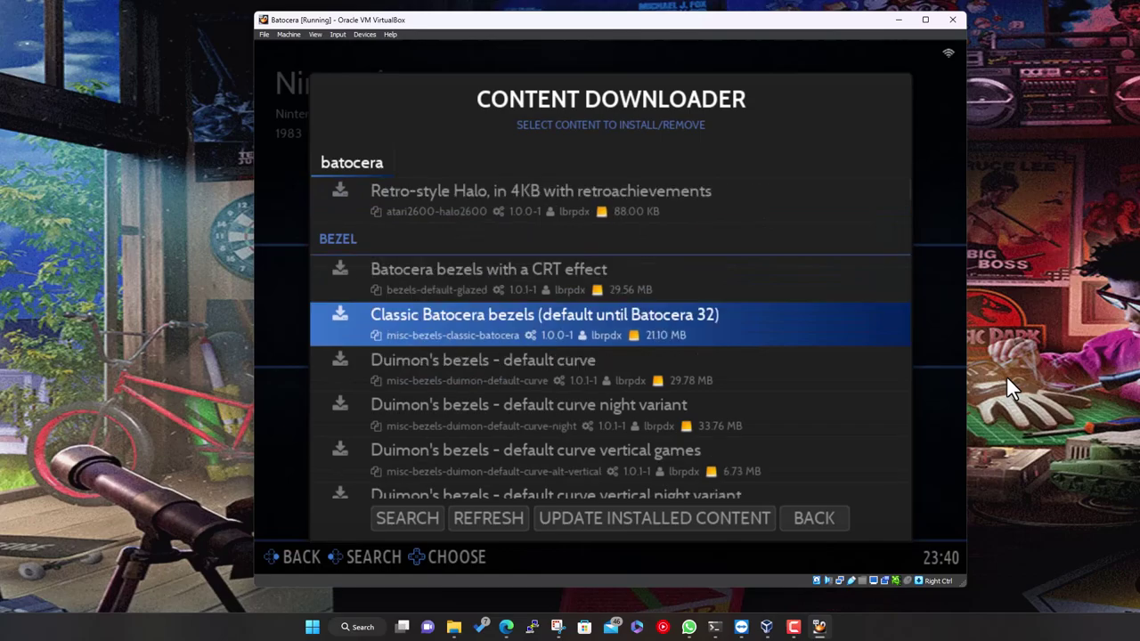
{"action": "key", "text": "Up"}
{"action": "key", "text": "Down"}
{"action": "key", "text": "Down"}
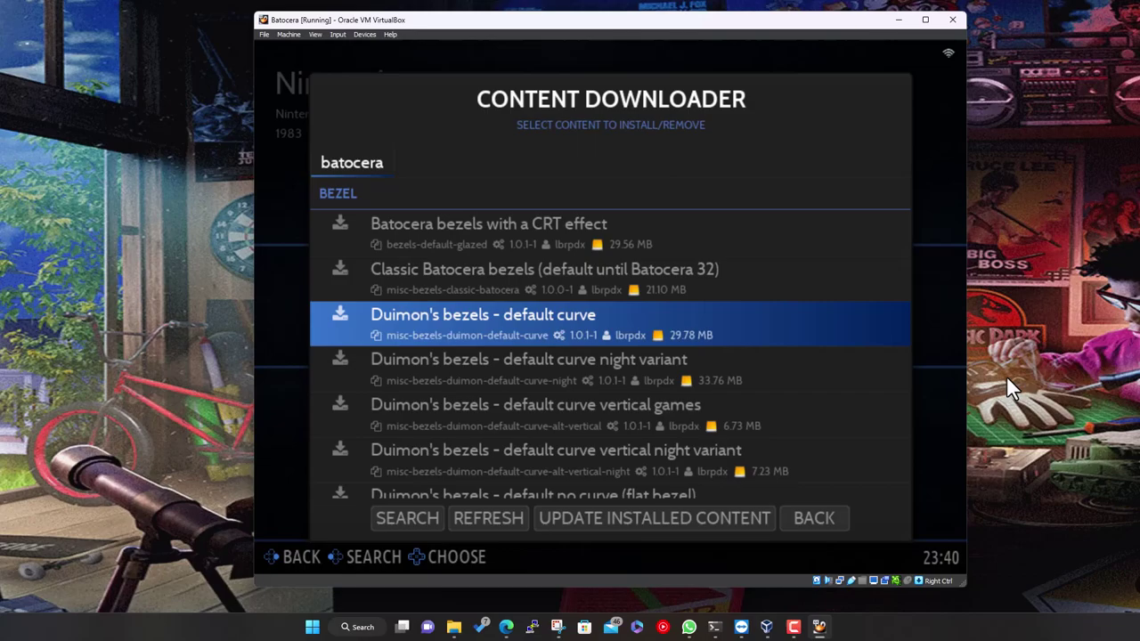
Scroll through Duimon and MrOverlay bezels, Commodore 64, Dreamcast, EasyRPG and Game Boy entries
{"action": "key", "text": "Down"}
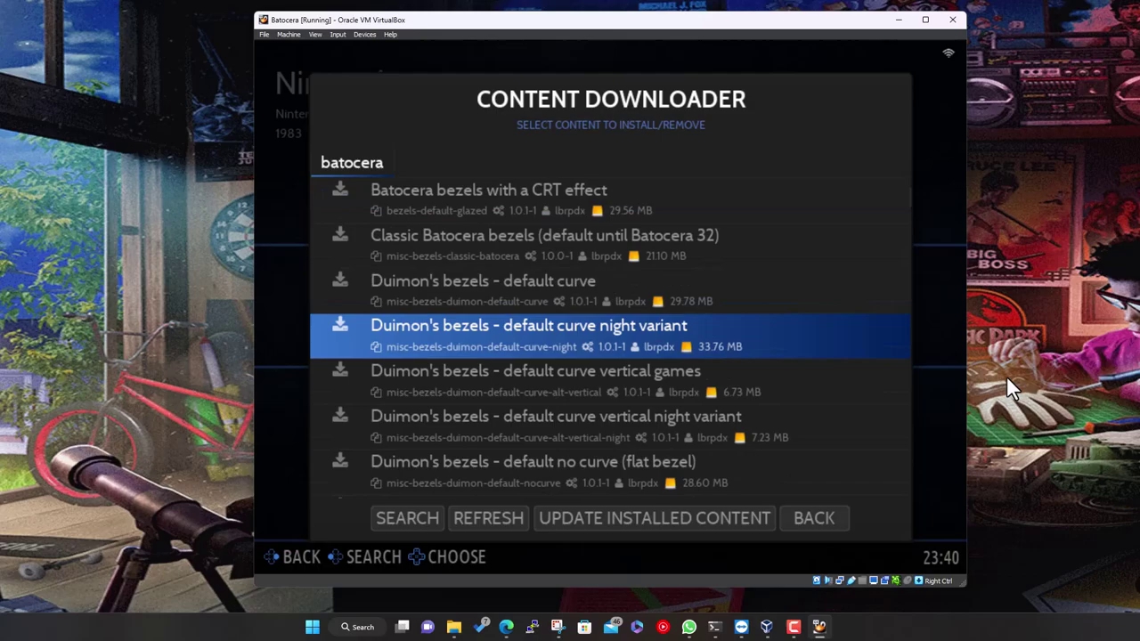
{"action": "key", "text": "Down"}
{"action": "key", "text": "Down"}
{"action": "key", "text": "Down"}
{"action": "key", "text": "Down"}
{"action": "key", "text": "Down"}
{"action": "key", "text": "Down"}
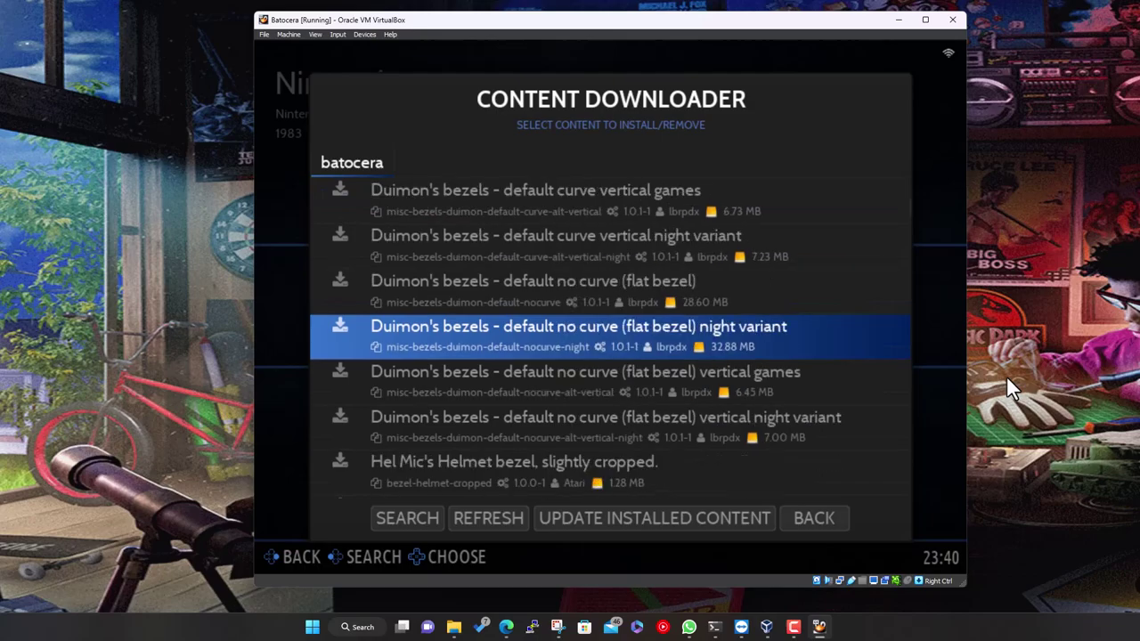
{"action": "key", "text": "Down"}
{"action": "key", "text": "Down"}
{"action": "key", "text": "Down"}
{"action": "key", "text": "Down"}
{"action": "key", "text": "Down"}
{"action": "key", "text": "Down"}
{"action": "key", "text": "Down"}
{"action": "key", "text": "Down"}
{"action": "key", "text": "Down"}
{"action": "key", "text": "Down"}
{"action": "key", "text": "Down"}
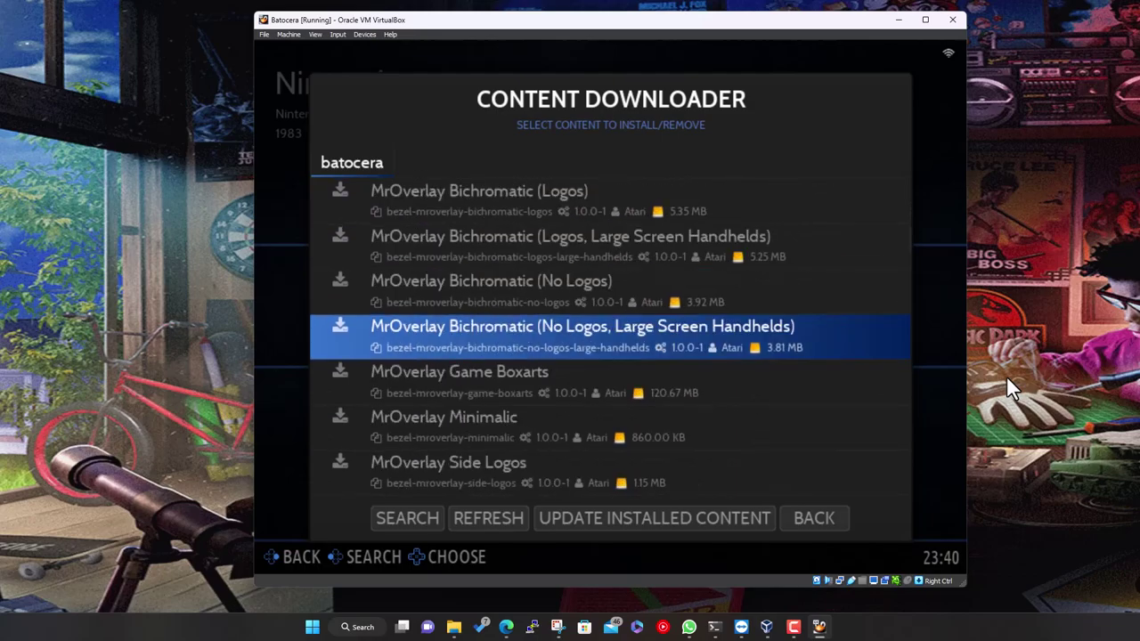
{"action": "key", "text": "Down"}
{"action": "key", "text": "Down"}
{"action": "key", "text": "Down"}
{"action": "key", "text": "Up"}
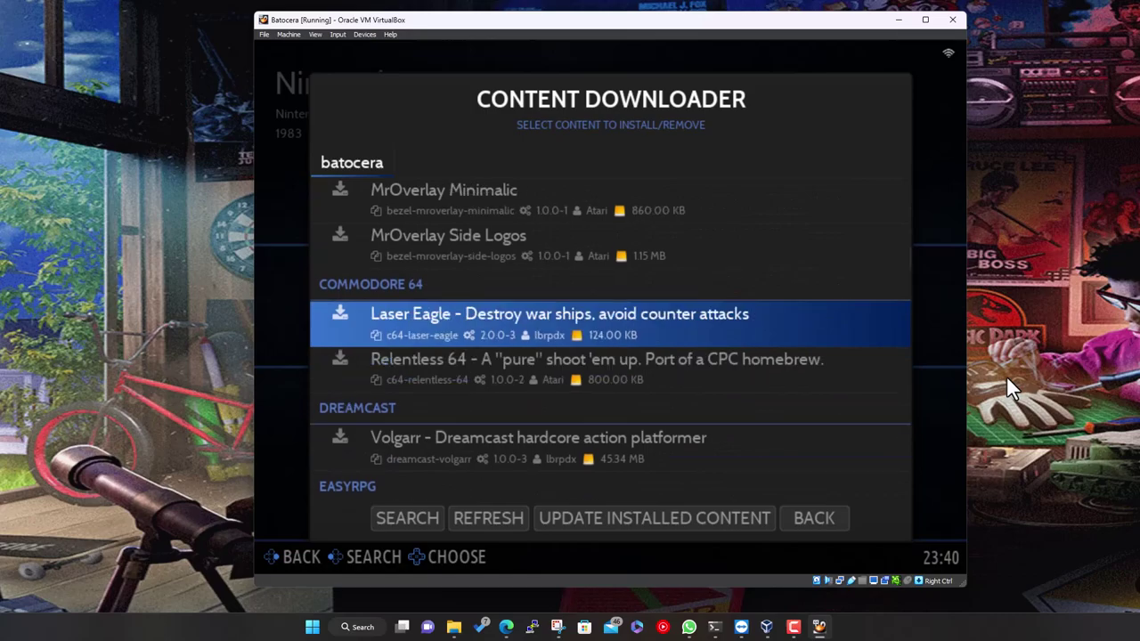
{"action": "key", "text": "Down"}
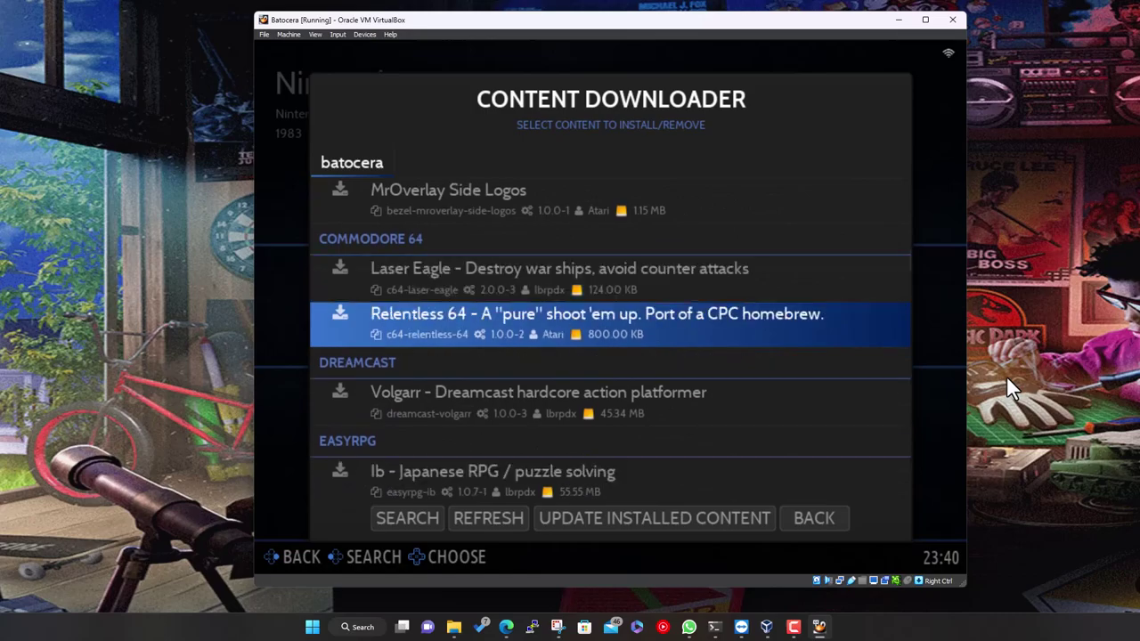
{"action": "key", "text": "Down"}
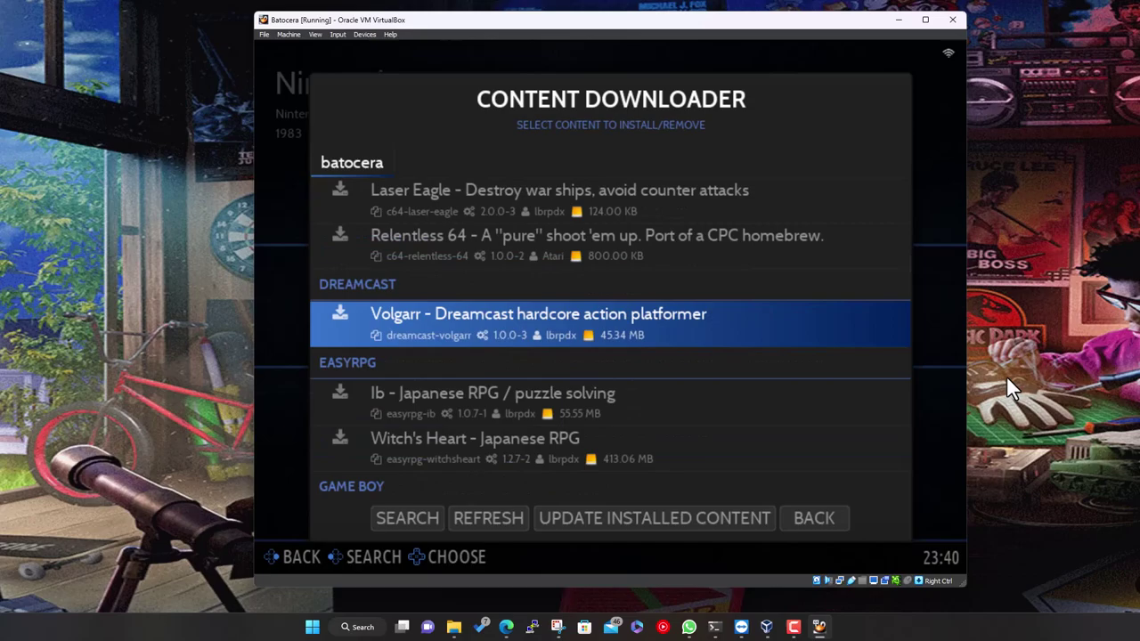
{"action": "key", "text": "Down"}
{"action": "key", "text": "Down"}
{"action": "key", "text": "Down"}
{"action": "key", "text": "Down"}
{"action": "key", "text": "Down"}
{"action": "key", "text": "Down"}
{"action": "key", "text": "Down"}
{"action": "key", "text": "Down"}
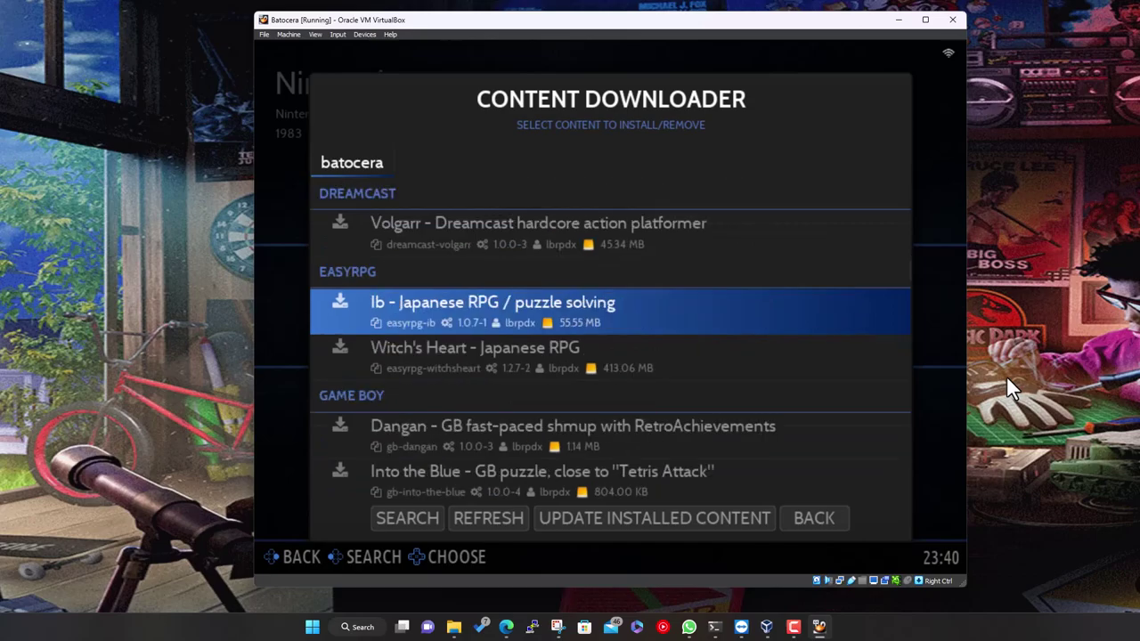
{"action": "key", "text": "Down"}
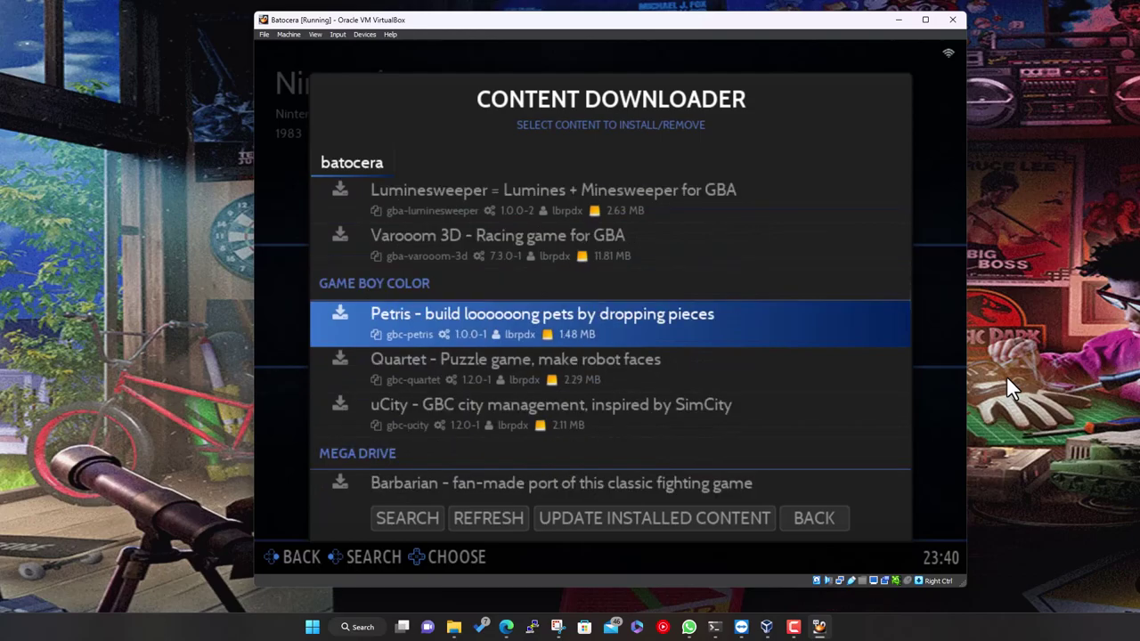
Browse the Mega Drive, misc and music pack downloads to Batocera Music Vol. 4, then exit
{"action": "key", "text": "Down"}
{"action": "key", "text": "Down"}
{"action": "key", "text": "Down"}
{"action": "key", "text": "Down"}
{"action": "key", "text": "Down"}
{"action": "key", "text": "Down"}
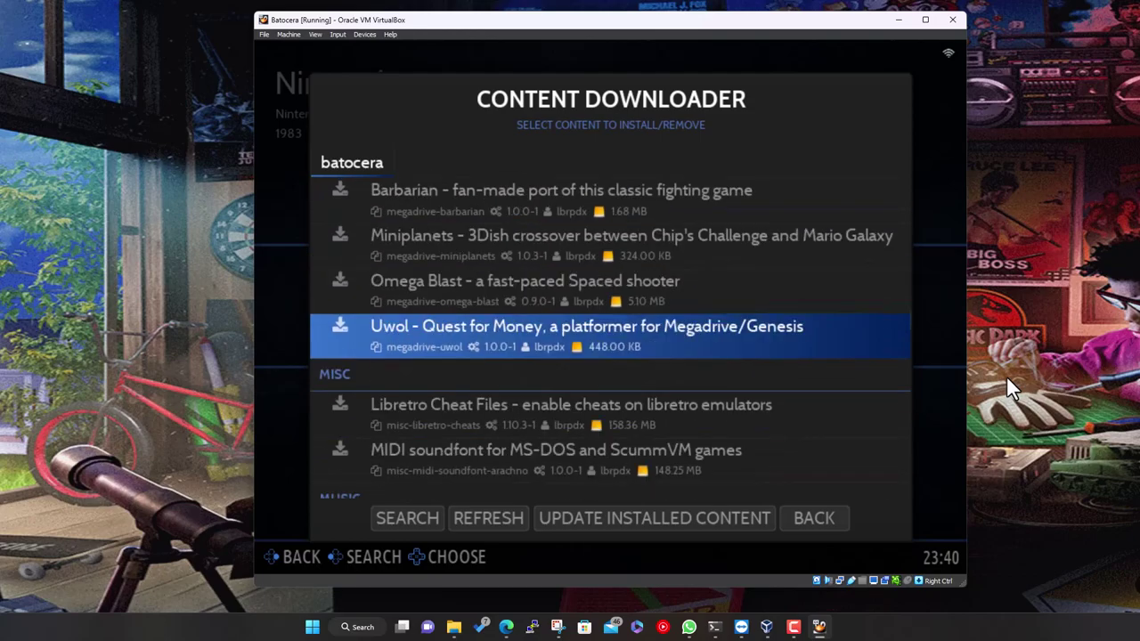
{"action": "key", "text": "Down"}
{"action": "key", "text": "Down"}
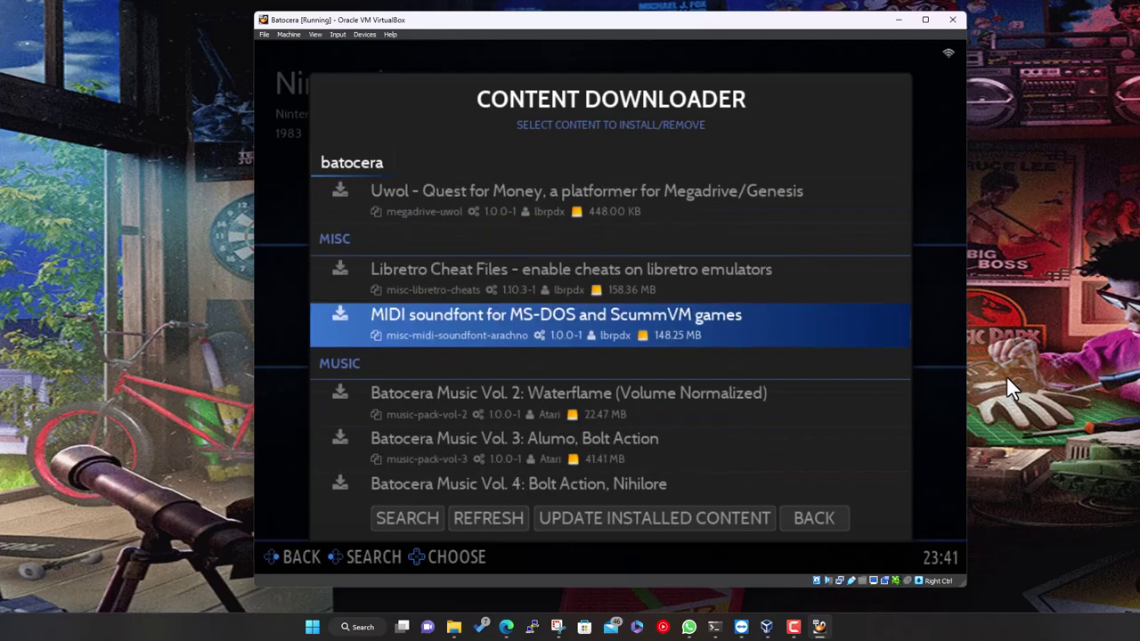
{"action": "key", "text": "Down"}
{"action": "key", "text": "Down"}
{"action": "key", "text": "Up"}
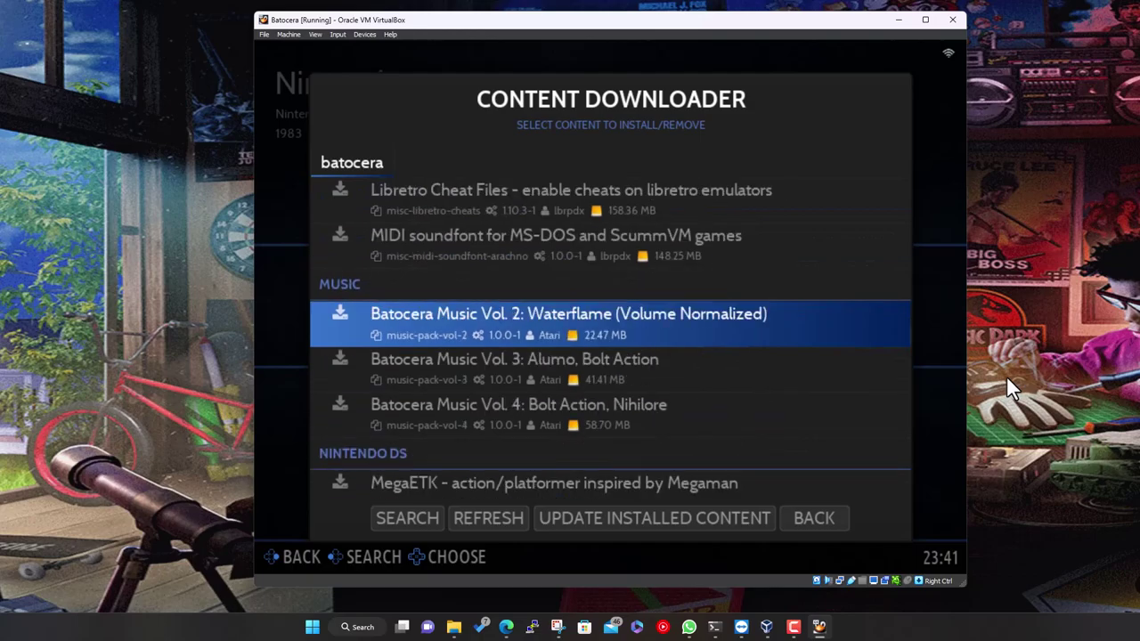
{"action": "key", "text": "Down"}
{"action": "key", "text": "Down"}
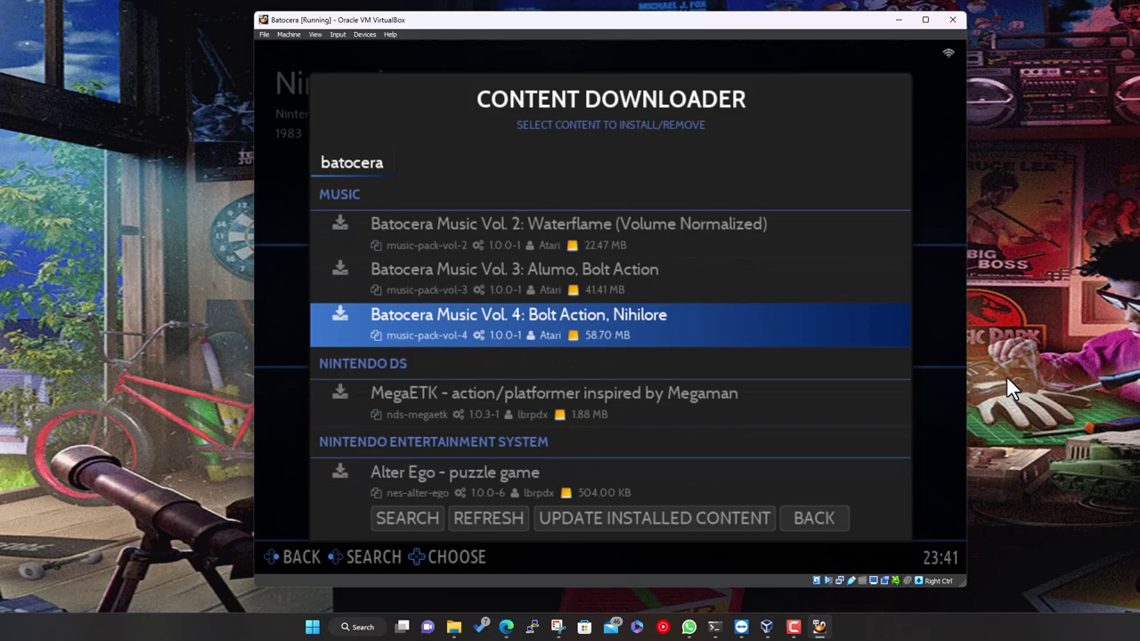
{"action": "key", "text": "Escape"}
{"action": "key", "text": "Escape"}
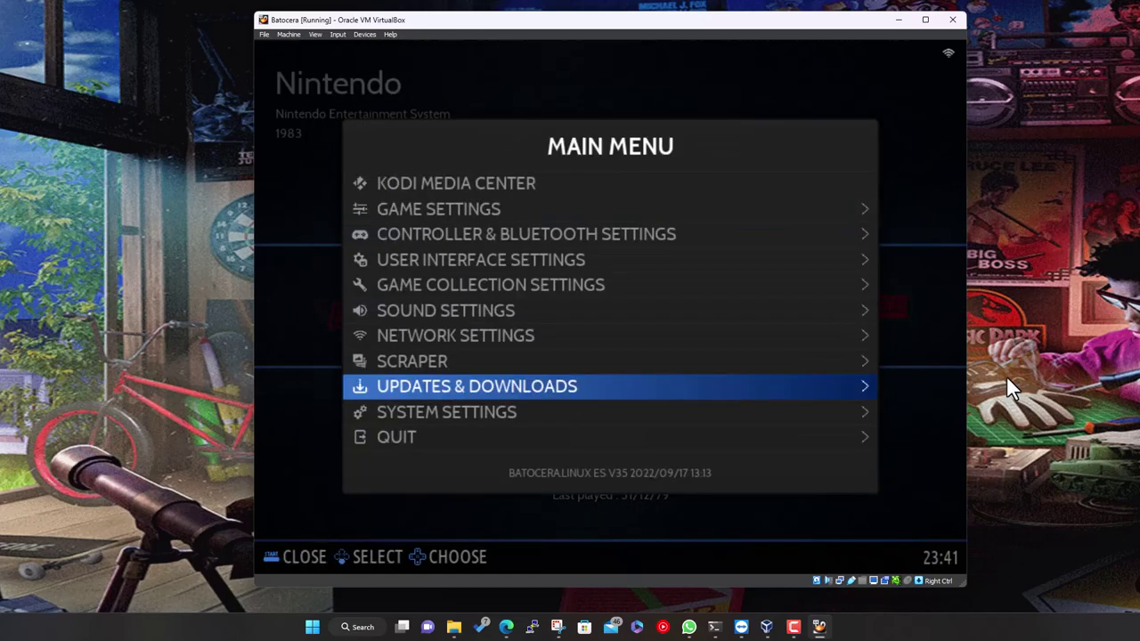
{"action": "key", "text": "Up"}
{"action": "key", "text": "Up"}
{"action": "key", "text": "Up"}
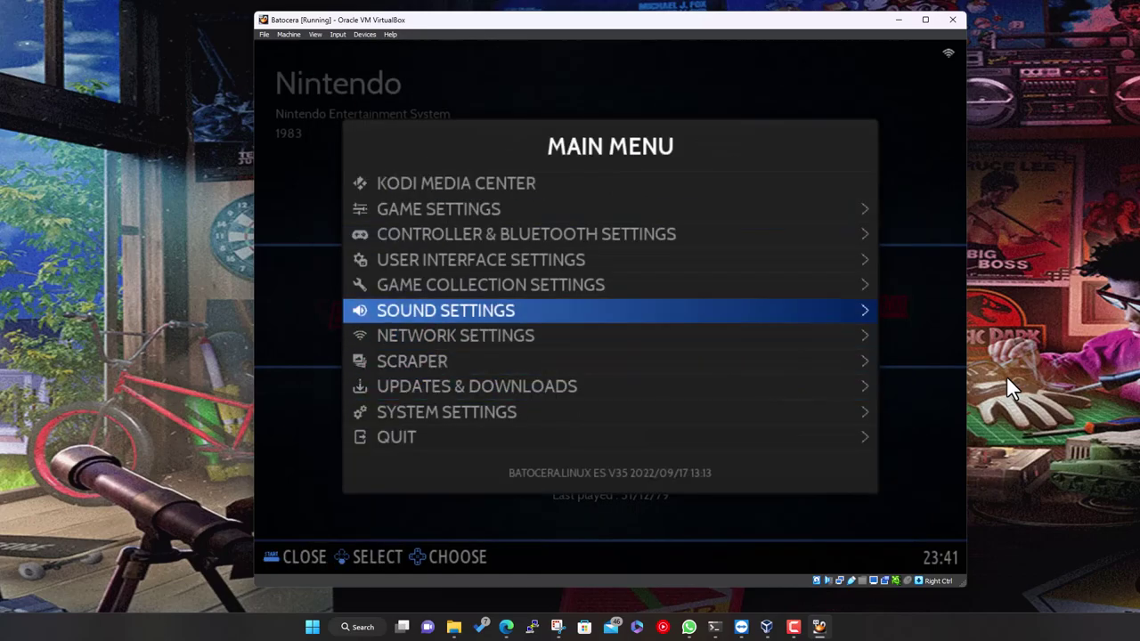
{"action": "key", "text": "Return"}
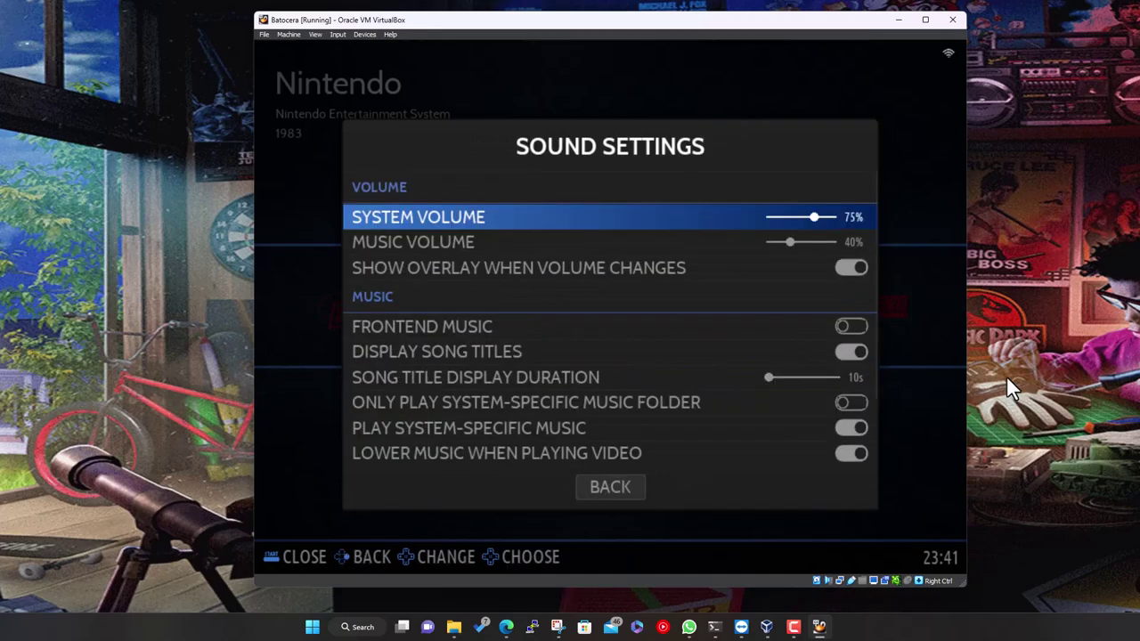
{"action": "key", "text": "Down"}
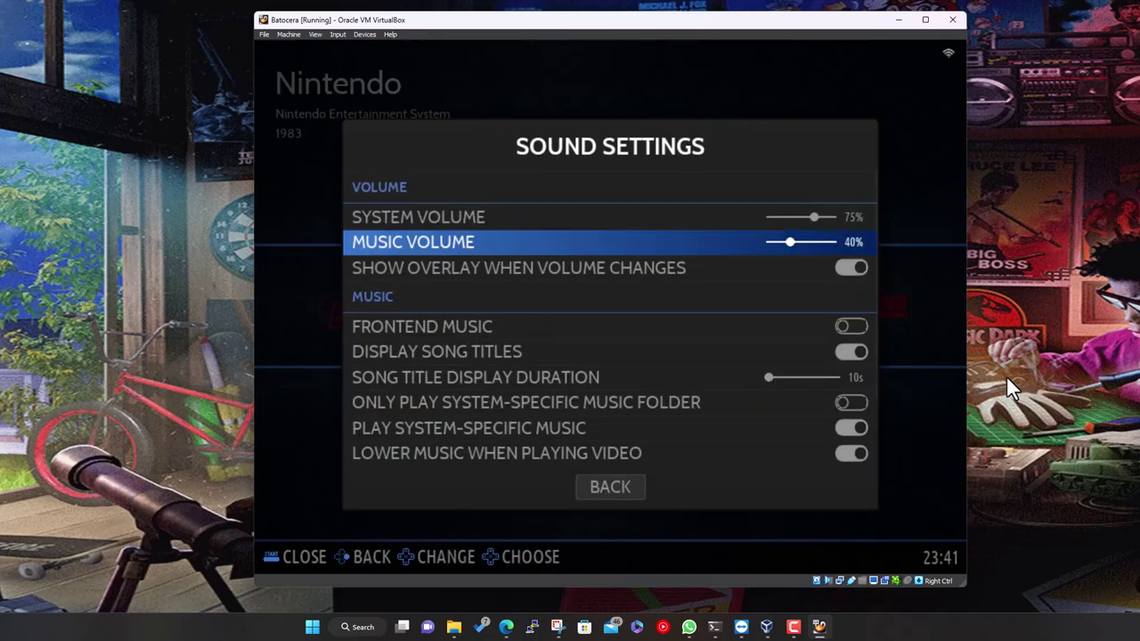
{"action": "key", "text": "Down"}
{"action": "key", "text": "Down"}
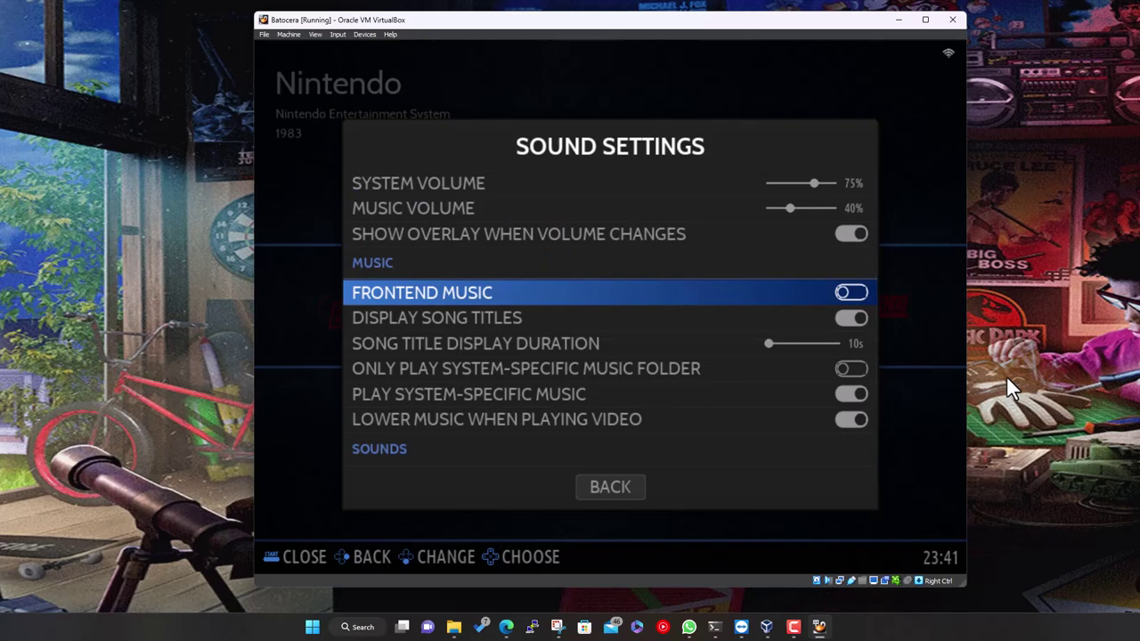
{"action": "key", "text": "Down"}
{"action": "key", "text": "Down"}
{"action": "key", "text": "Down"}
{"action": "key", "text": "Down"}
{"action": "key", "text": "Down"}
{"action": "key", "text": "Down"}
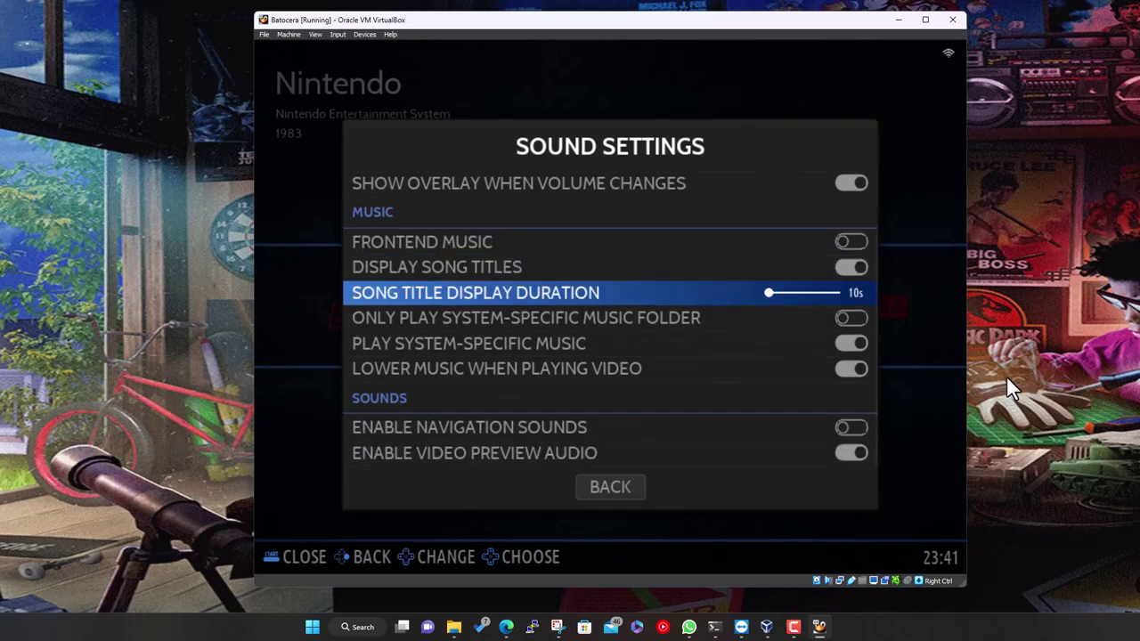
{"action": "key", "text": "Up"}
{"action": "key", "text": "Up"}
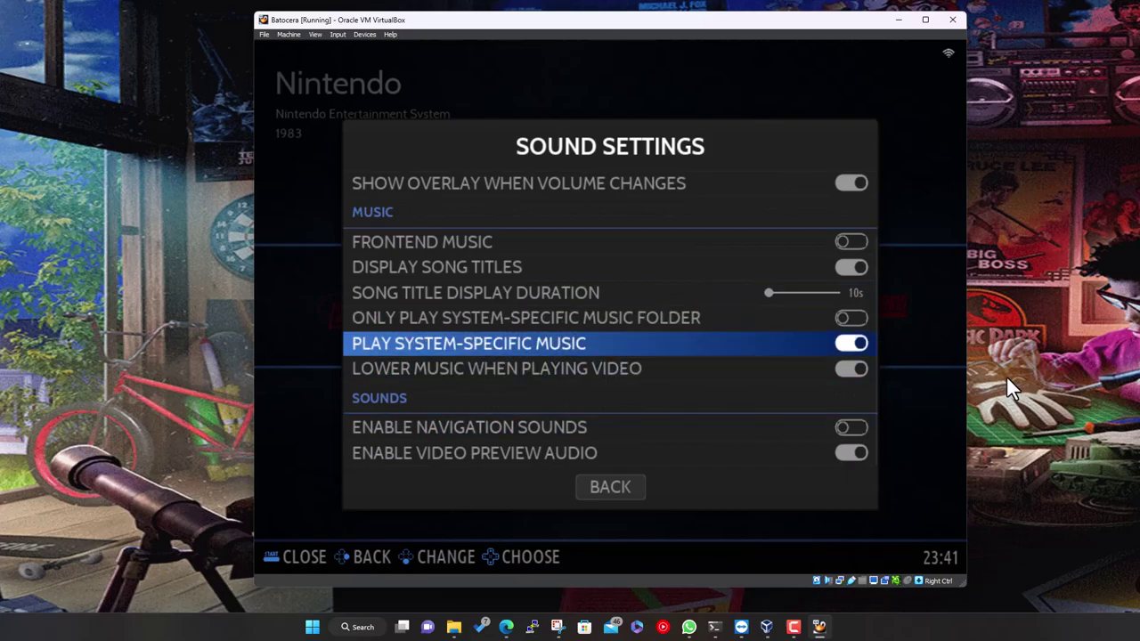
{"action": "key", "text": "Up"}
{"action": "key", "text": "Up"}
{"action": "key", "text": "Up"}
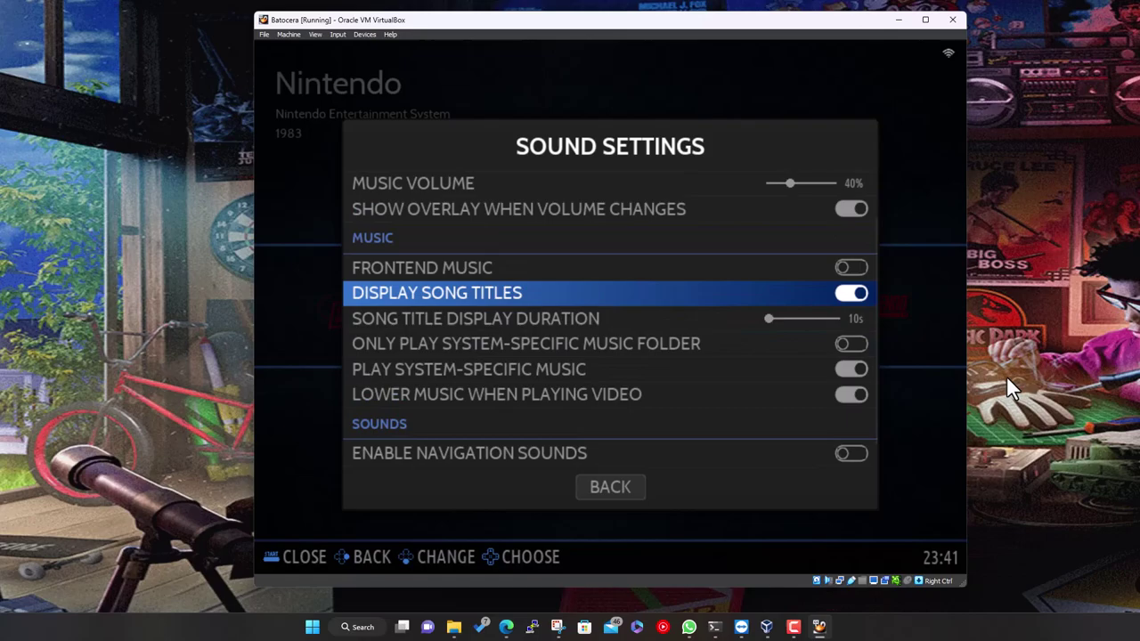
{"action": "key", "text": "Up"}
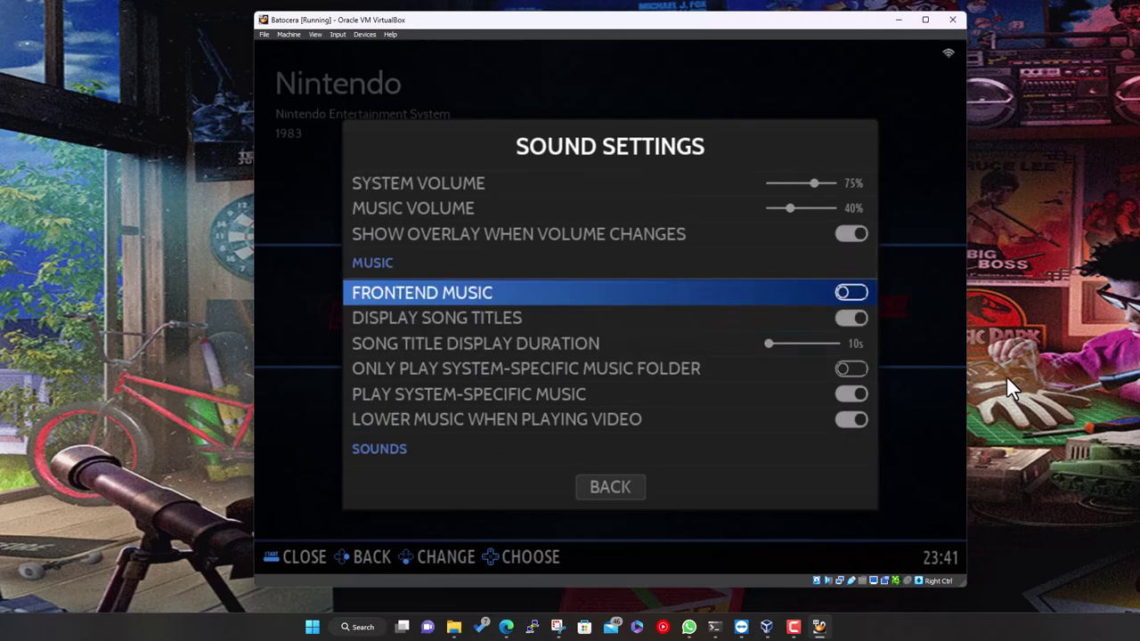
{"action": "key", "text": "Down"}
{"action": "key", "text": "Down"}
{"action": "key", "text": "Down"}
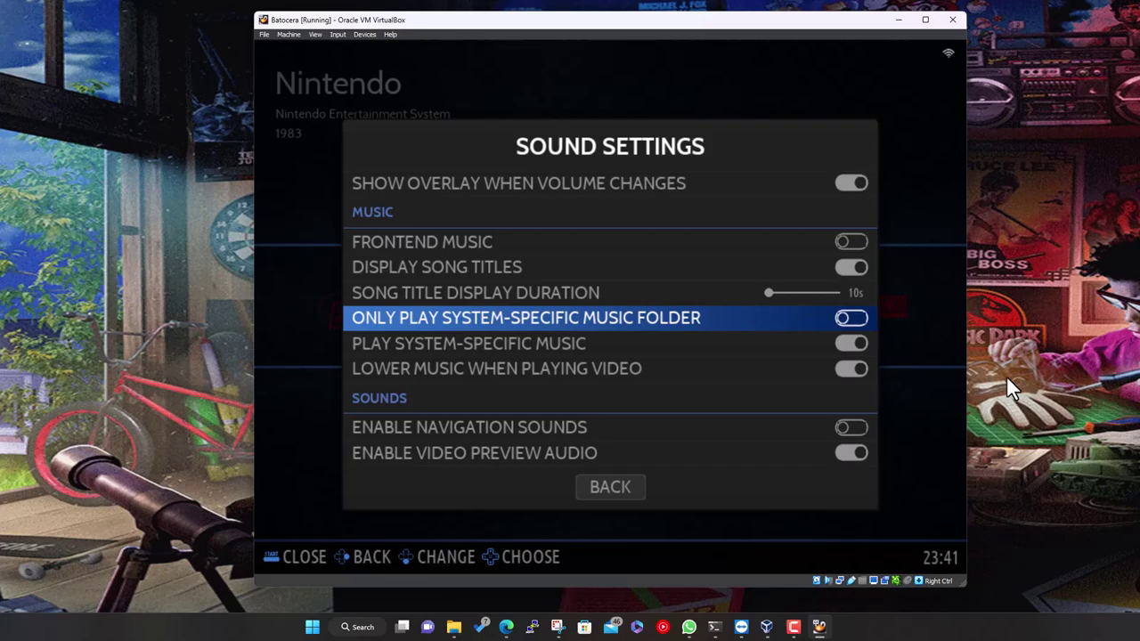
{"action": "key", "text": "BackSpace"}
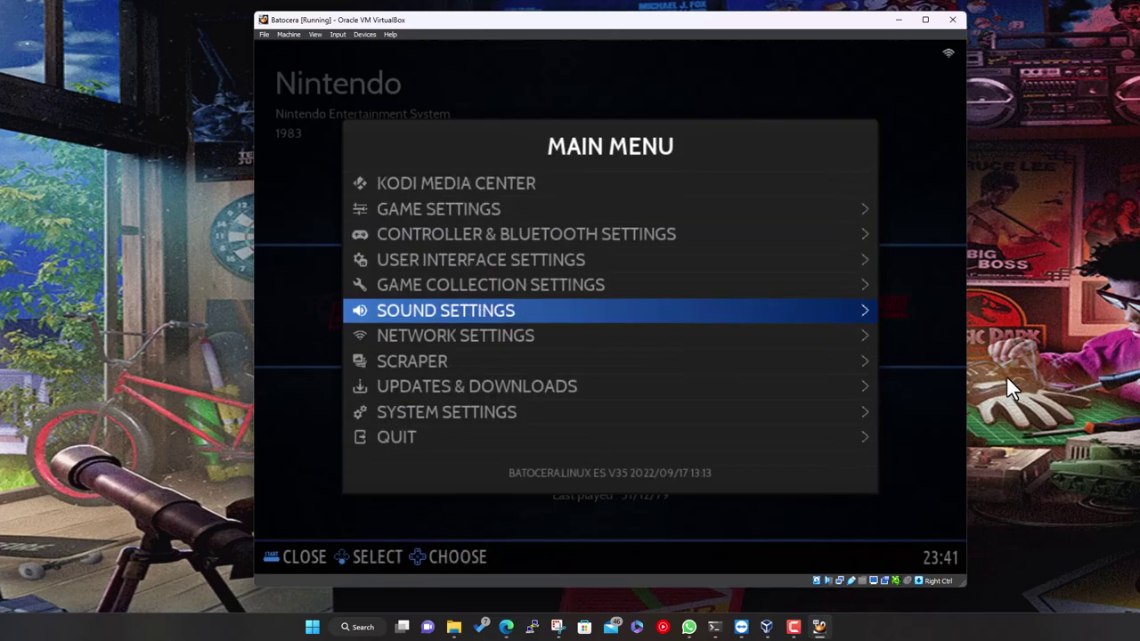
Open The Bezel Project list with c64, gba, megadrive, nes, pcengine and snes packs
{"action": "key", "text": "Down"}
{"action": "key", "text": "Down"}
{"action": "key", "text": "Down"}
{"action": "key", "text": "Return"}
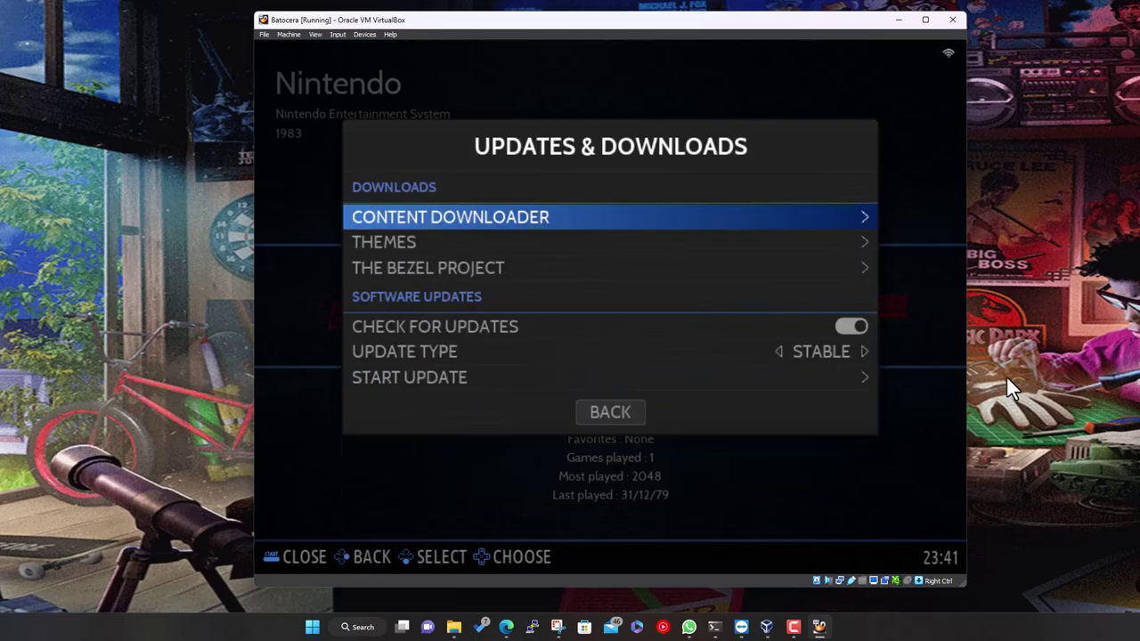
{"action": "key", "text": "Down"}
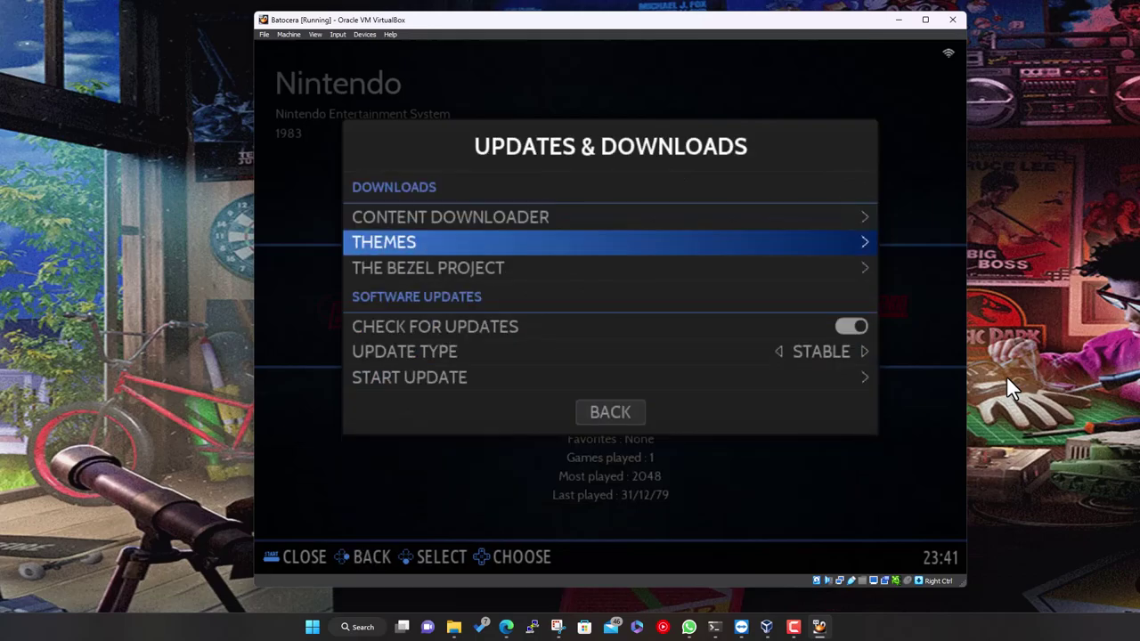
{"action": "key", "text": "Down"}
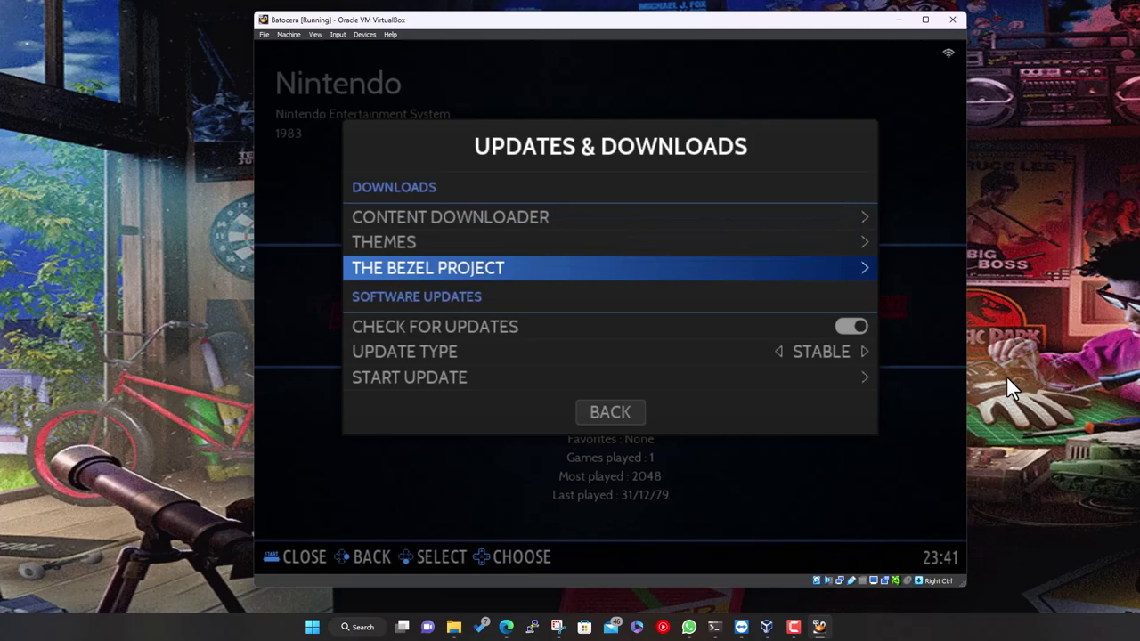
{"action": "key", "text": "Return"}
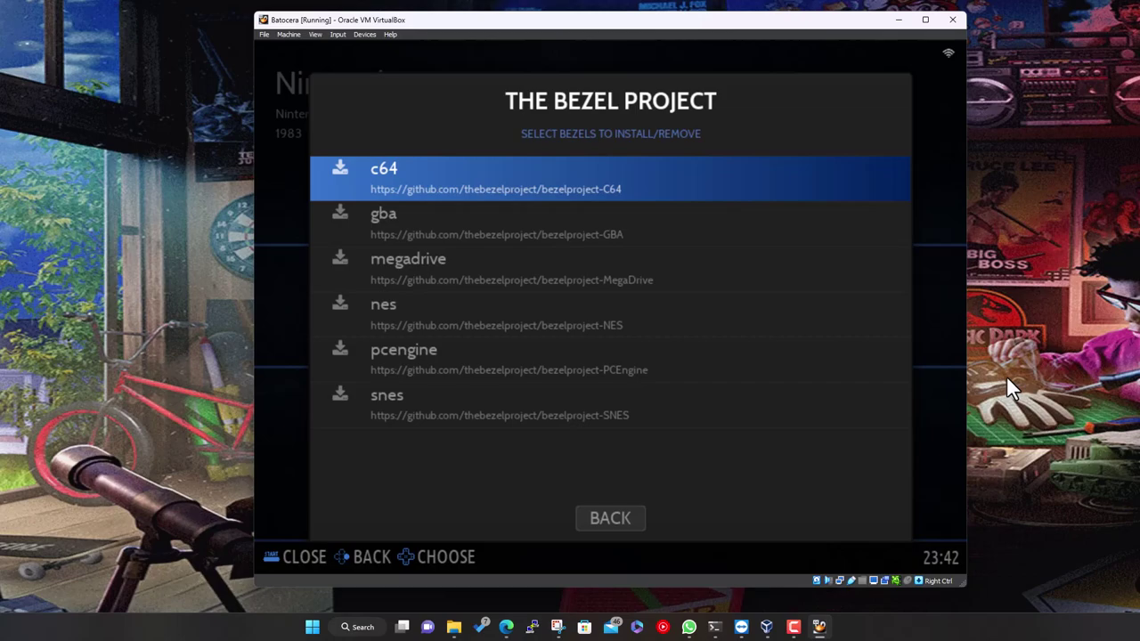
Look over the c64, gba, megadrive, nes and snes bezel packs without installing, then choose BACK
{"action": "key", "text": "Down"}
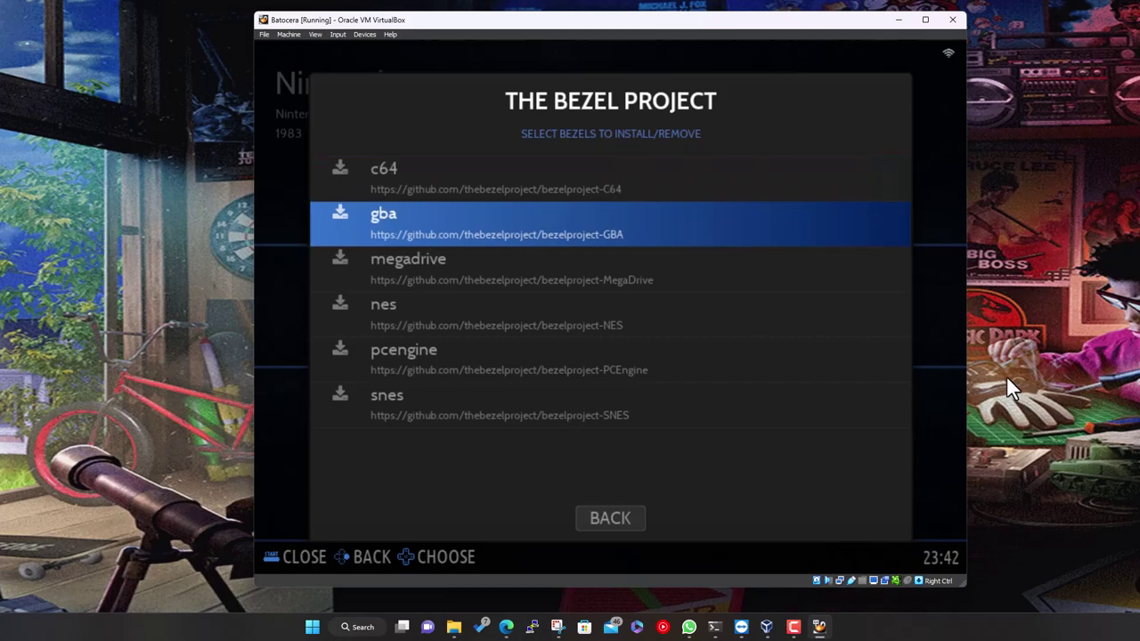
{"action": "key", "text": "Up"}
{"action": "key", "text": "Down"}
{"action": "key", "text": "Down"}
{"action": "key", "text": "Down"}
{"action": "key", "text": "Down"}
{"action": "key", "text": "Down"}
{"action": "key", "text": "Down"}
{"action": "key", "text": "Down"}
{"action": "key", "text": "Down"}
{"action": "key", "text": "Down"}
{"action": "key", "text": "Down"}
{"action": "key", "text": "Down"}
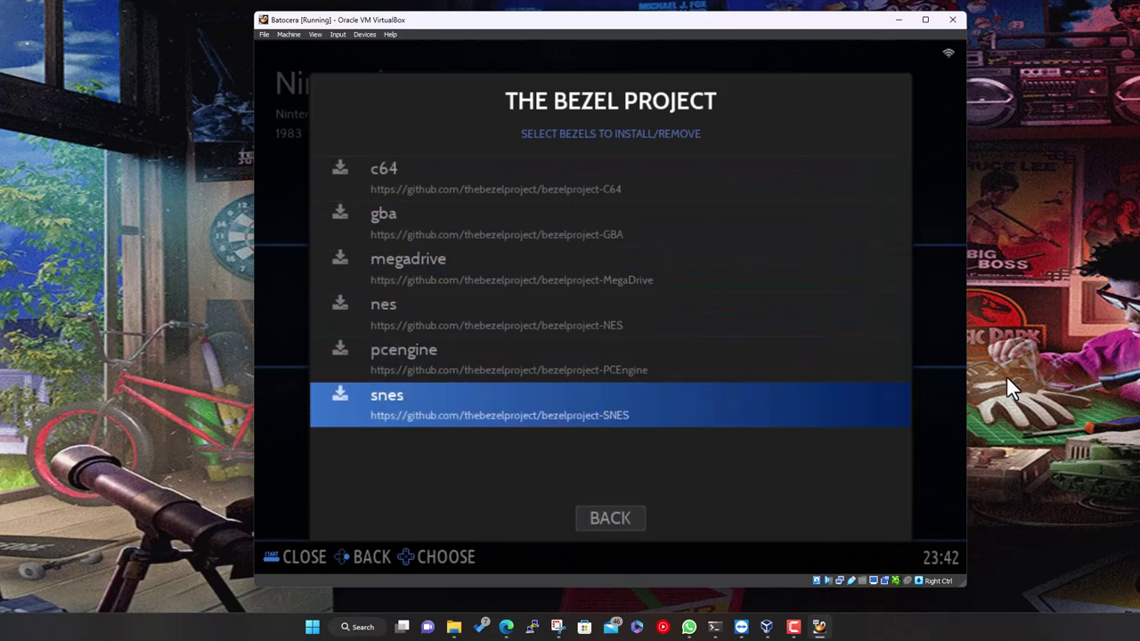
{"action": "key", "text": "Up"}
{"action": "key", "text": "Up"}
{"action": "key", "text": "Up"}
{"action": "key", "text": "Down"}
{"action": "key", "text": "Down"}
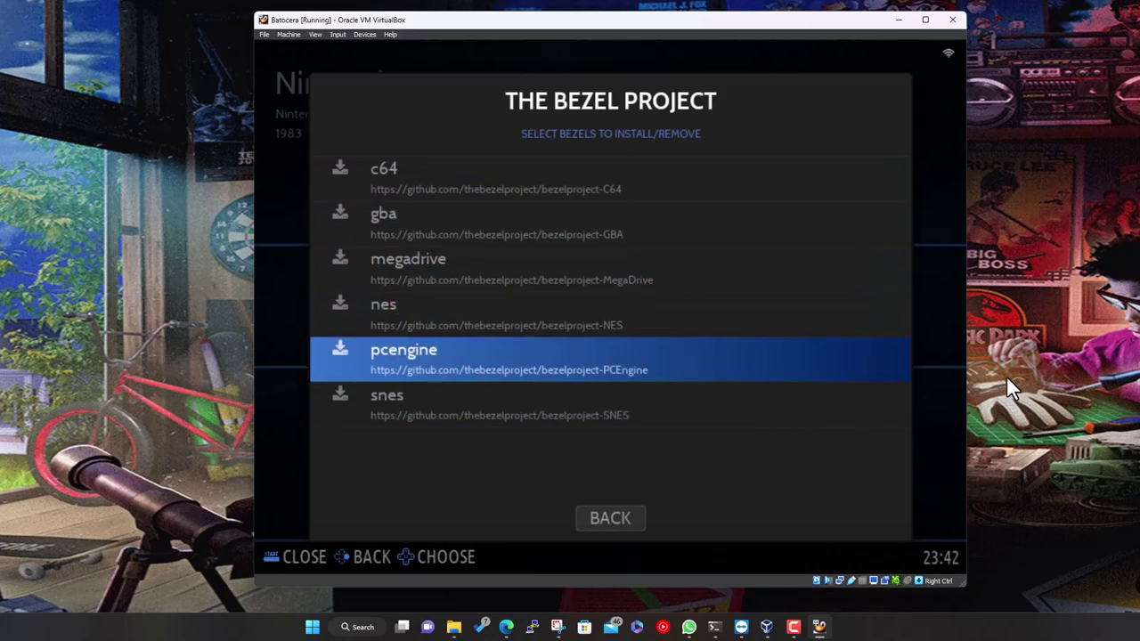
{"action": "key", "text": "Down"}
{"action": "key", "text": "Up"}
{"action": "key", "text": "Up"}
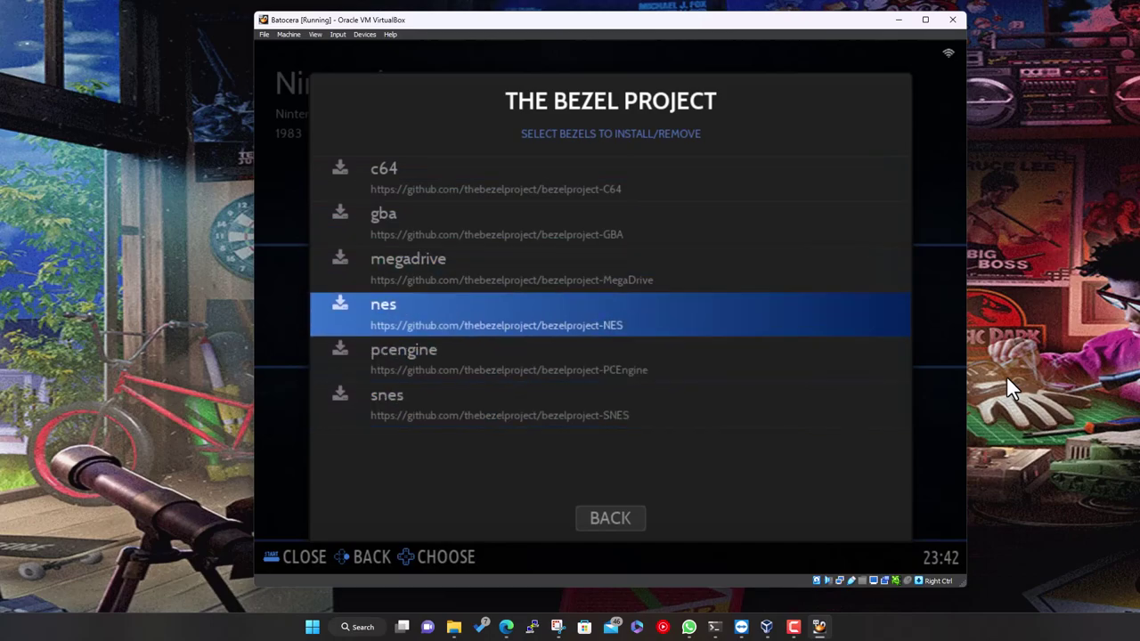
{"action": "key", "text": "Up"}
{"action": "key", "text": "Up"}
{"action": "key", "text": "Up"}
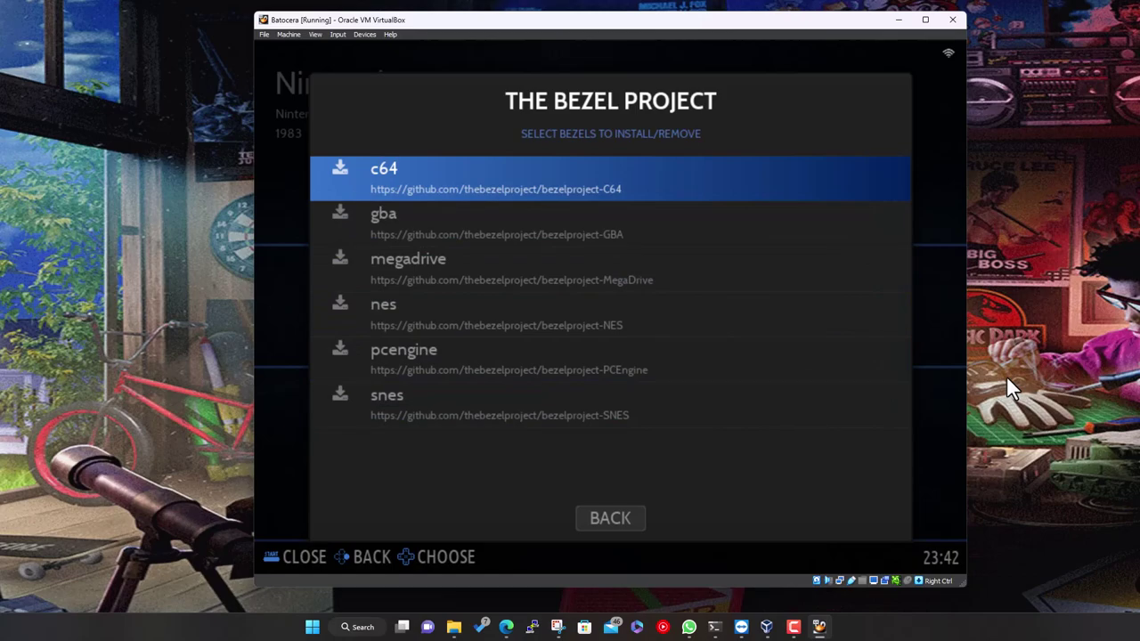
{"action": "key", "text": "Down"}
{"action": "key", "text": "Down"}
{"action": "key", "text": "Up"}
{"action": "key", "text": "Up"}
{"action": "key", "text": "Down"}
{"action": "key", "text": "Down"}
{"action": "key", "text": "Down"}
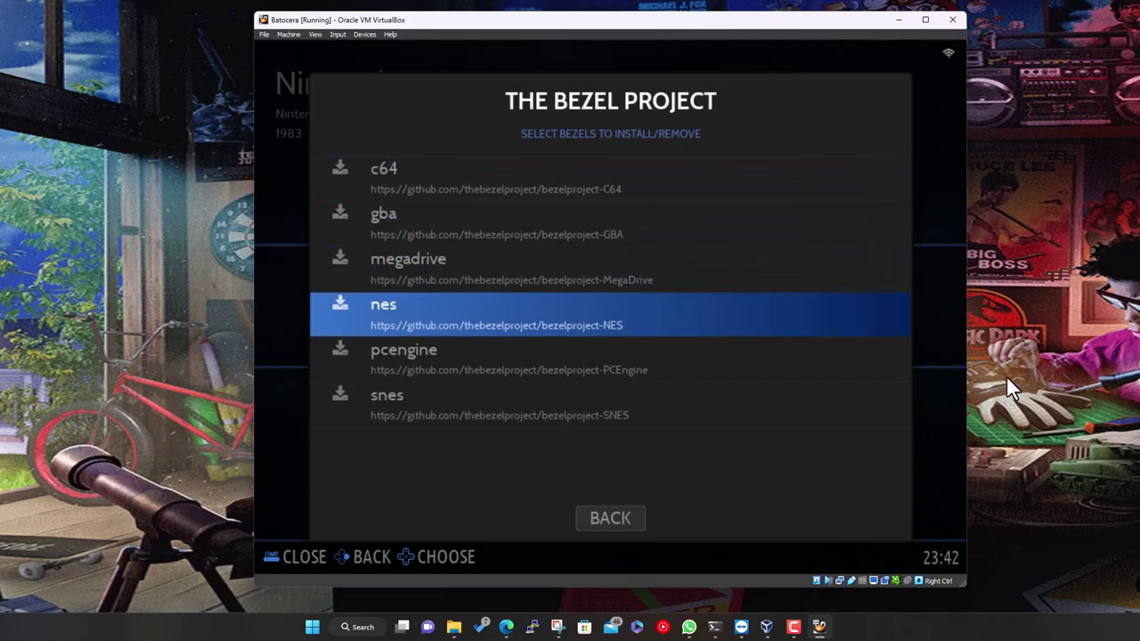
{"action": "key", "text": "Up"}
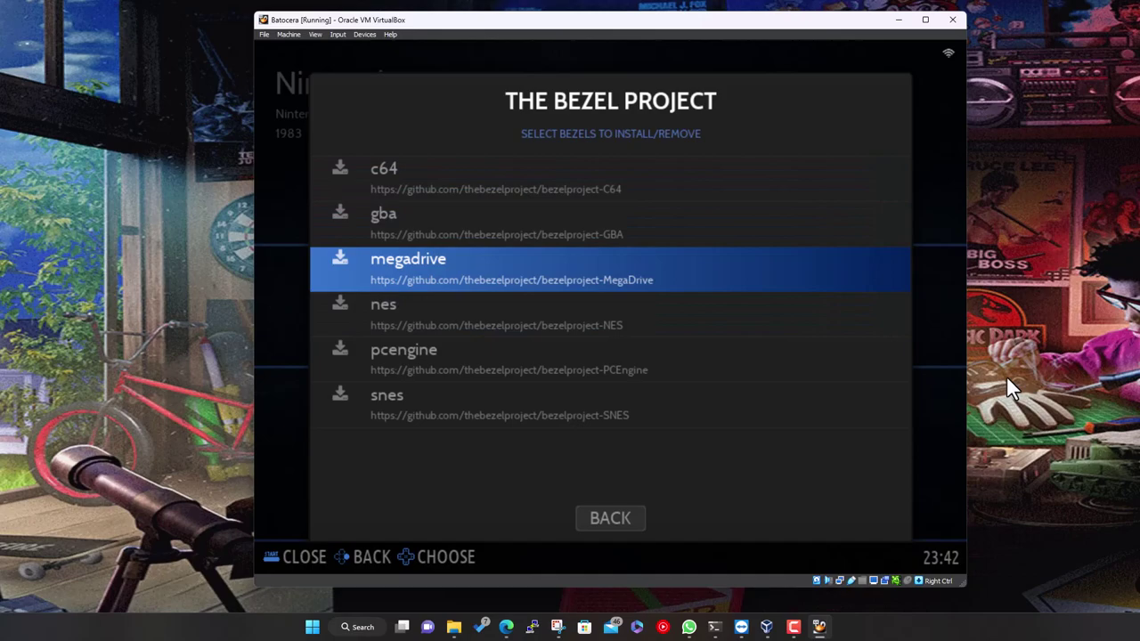
{"action": "key", "text": "Down"}
{"action": "key", "text": "Down"}
{"action": "key", "text": "Down"}
{"action": "key", "text": "Down"}
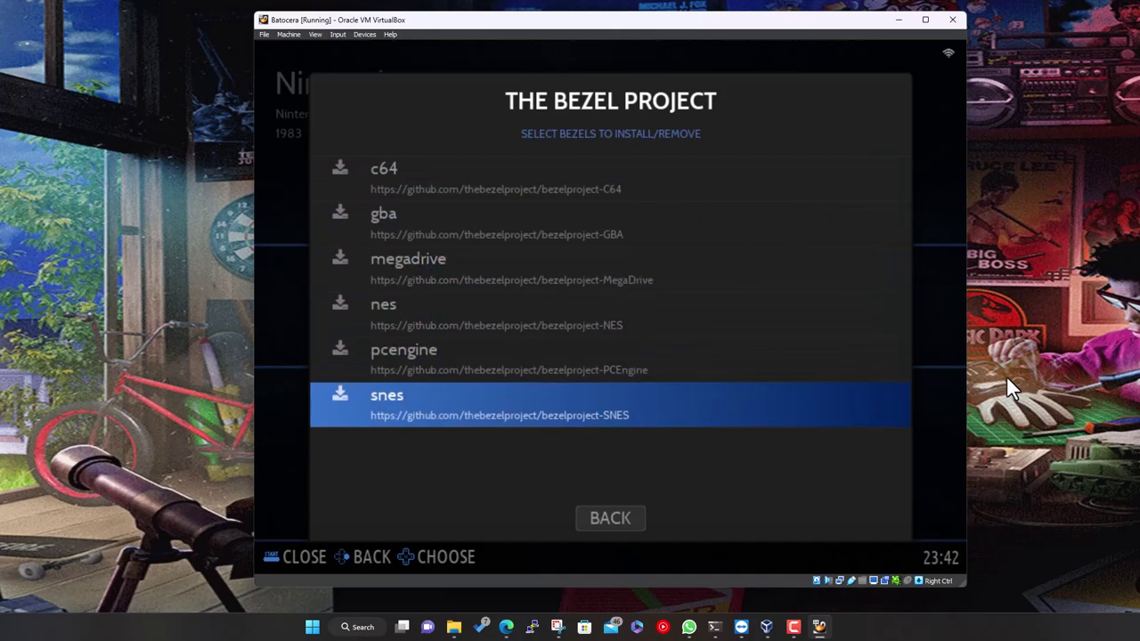
{"action": "key", "text": "Return"}
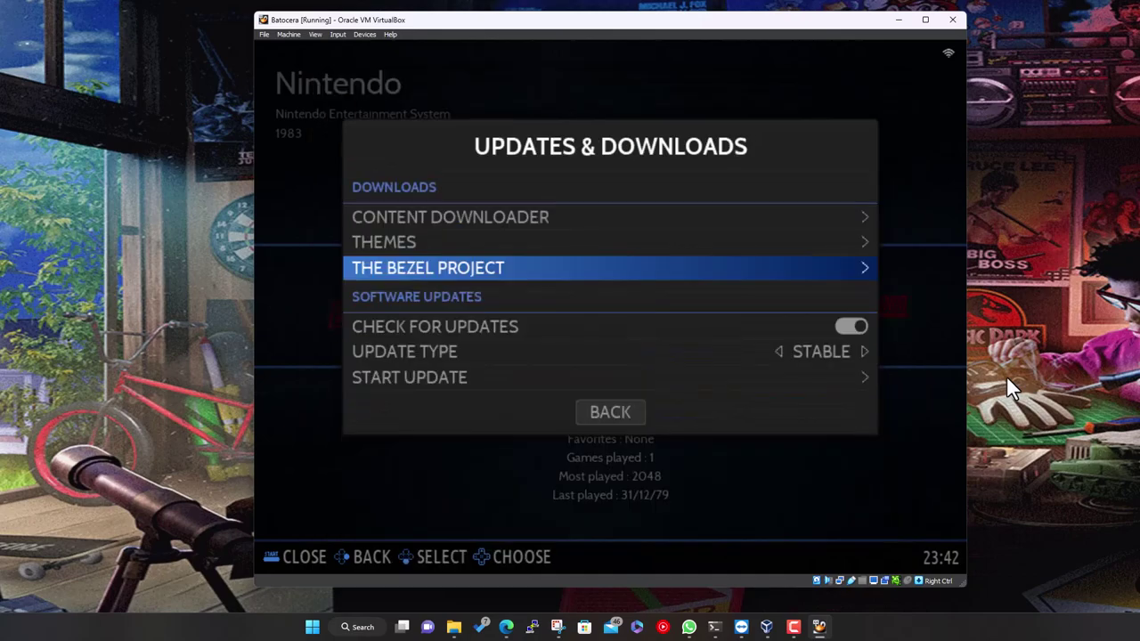
Open the Themes Downloader and browse its theme list down to the Hursty themes
{"action": "key", "text": "Up"}
{"action": "key", "text": "Return"}
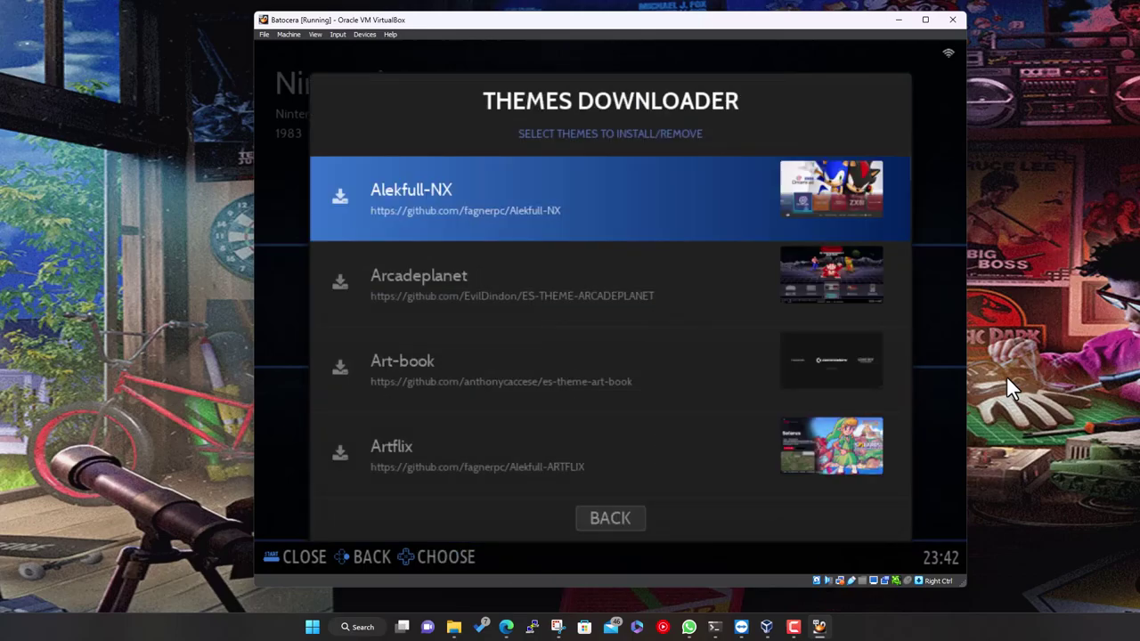
{"action": "key", "text": "Down"}
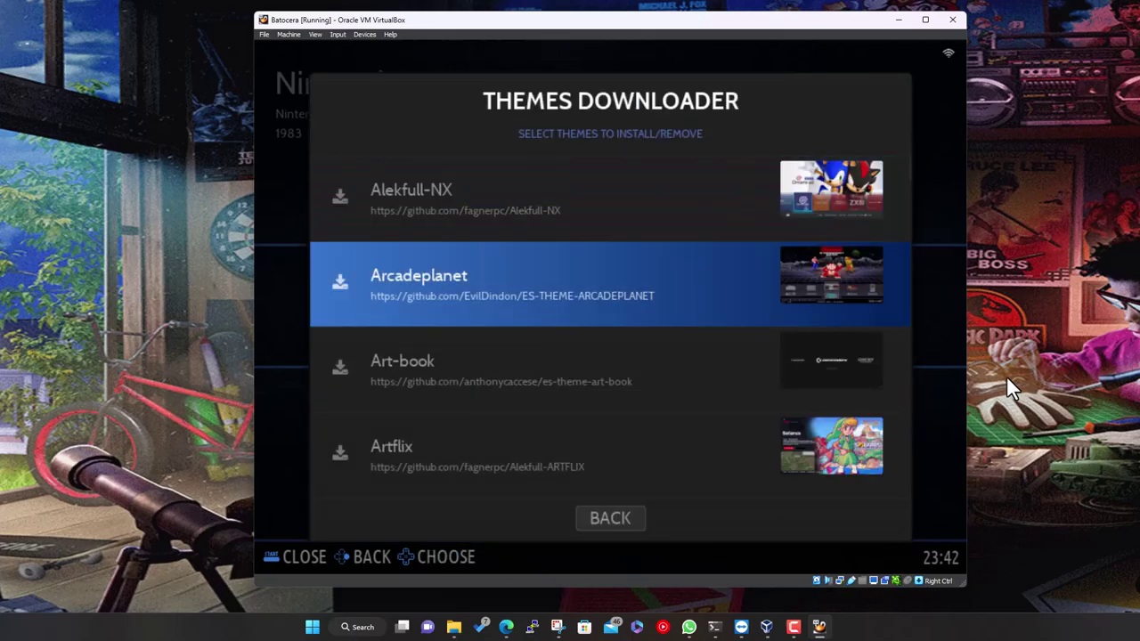
{"action": "key", "text": "Down"}
{"action": "key", "text": "Up"}
{"action": "key", "text": "Up"}
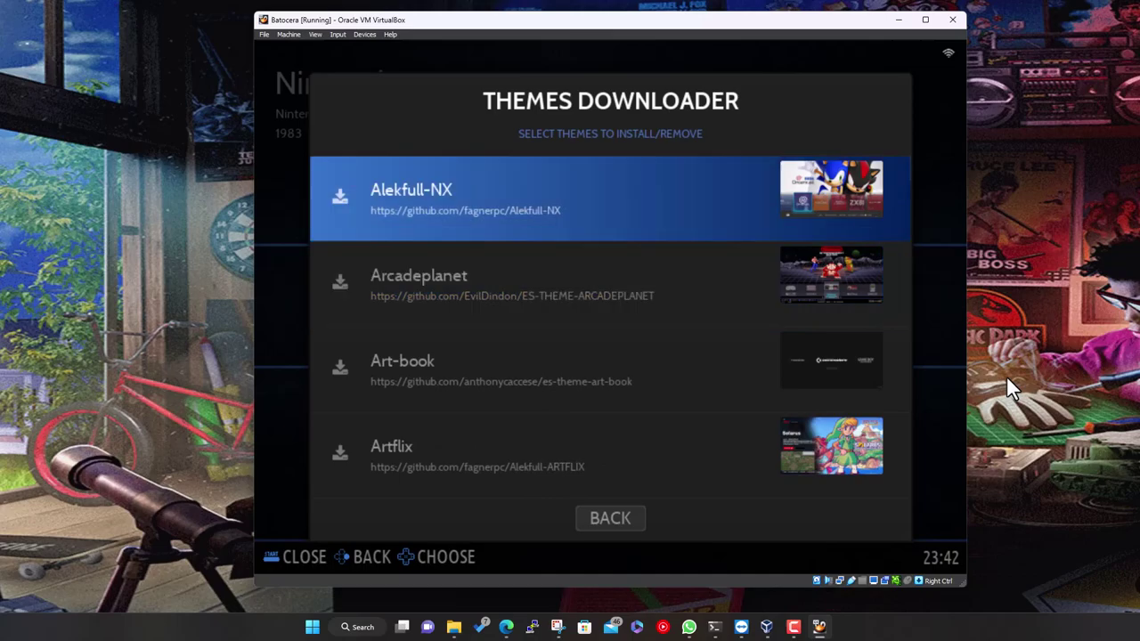
{"action": "key", "text": "Down"}
{"action": "key", "text": "Down"}
{"action": "key", "text": "Down"}
{"action": "key", "text": "Down"}
{"action": "key", "text": "Down"}
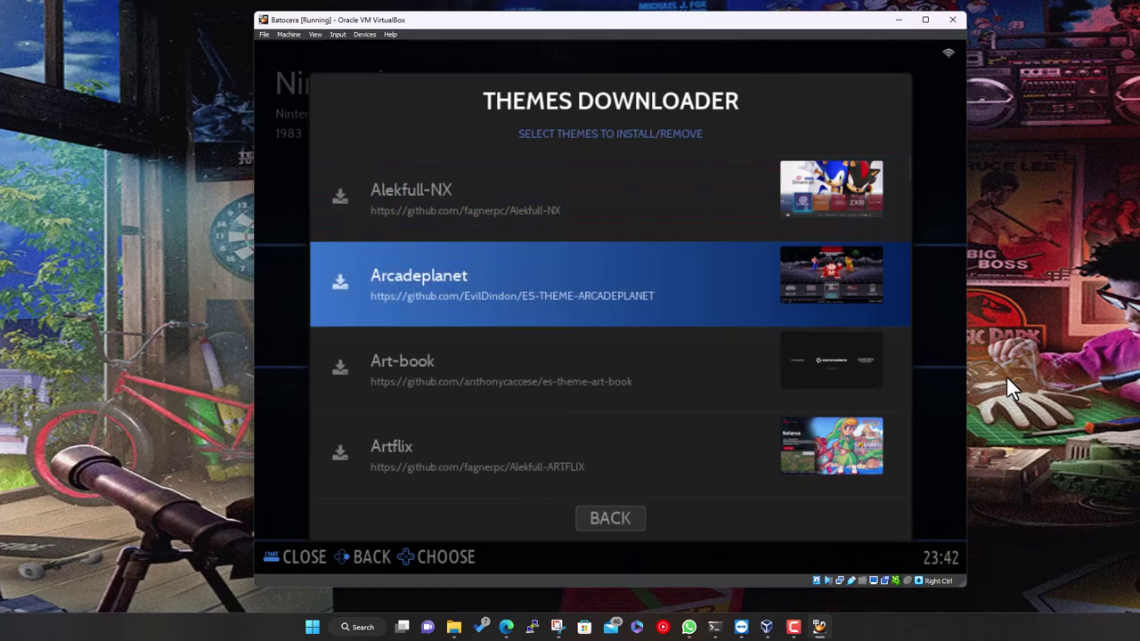
{"action": "key", "text": "Down"}
{"action": "key", "text": "Down"}
{"action": "key", "text": "Down"}
{"action": "key", "text": "Down"}
{"action": "key", "text": "Down"}
{"action": "key", "text": "Down"}
{"action": "key", "text": "Down"}
{"action": "key", "text": "Down"}
{"action": "key", "text": "Down"}
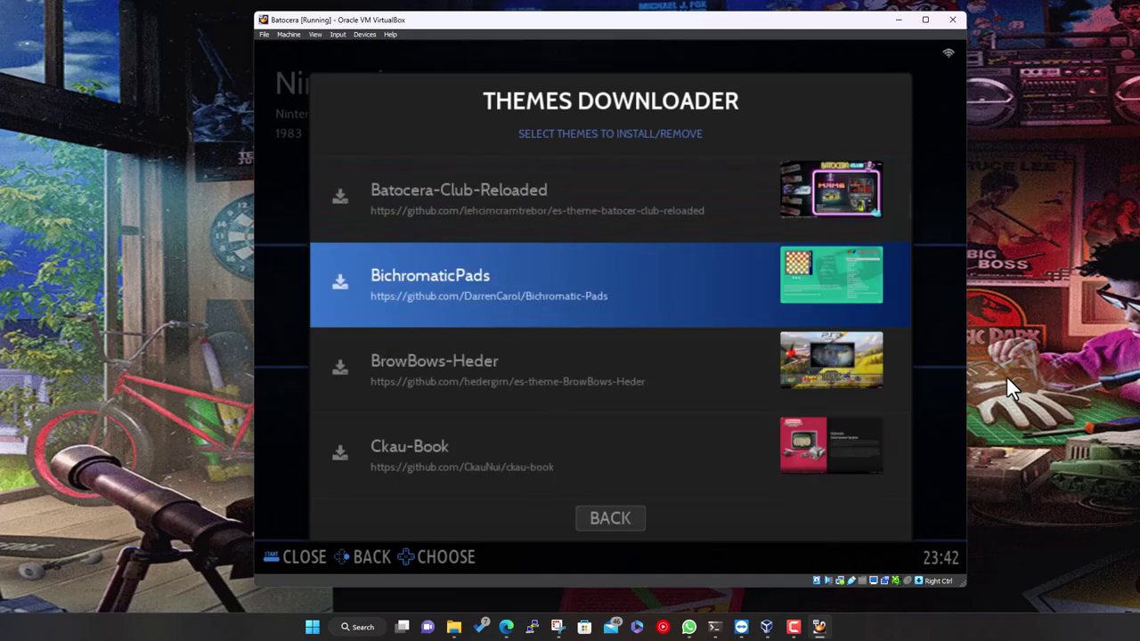
{"action": "key", "text": "Down"}
{"action": "key", "text": "Down"}
{"action": "key", "text": "Down"}
{"action": "key", "text": "Down"}
{"action": "key", "text": "Down"}
{"action": "key", "text": "Down"}
{"action": "key", "text": "Down"}
{"action": "key", "text": "Down"}
{"action": "key", "text": "Down"}
{"action": "key", "text": "Down"}
{"action": "key", "text": "Down"}
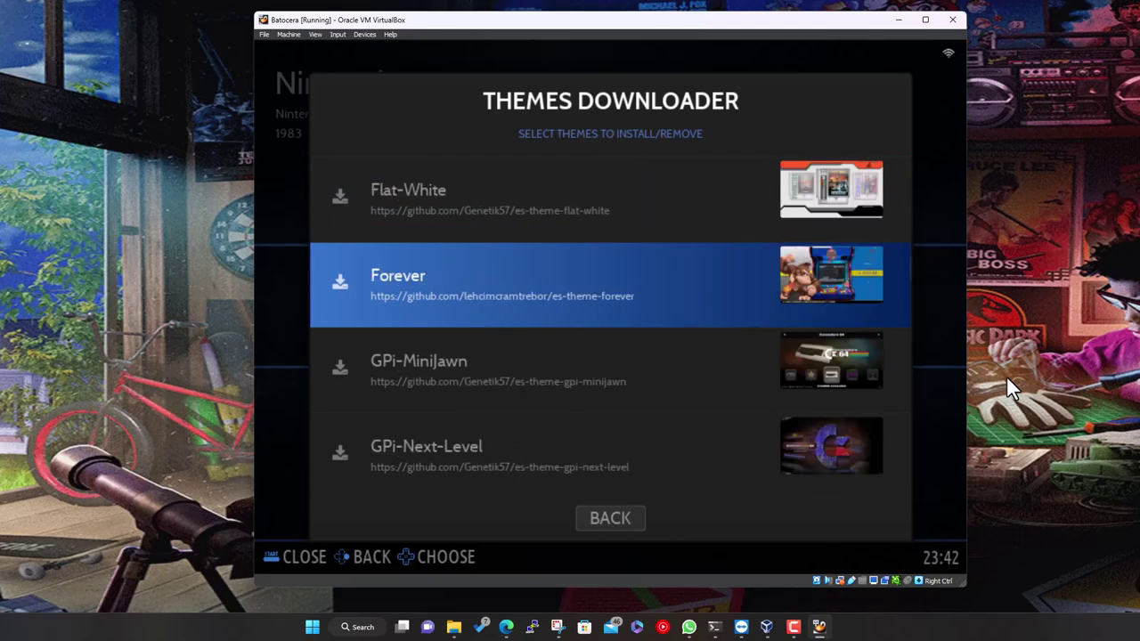
Scroll back up the theme list to the Artflix theme
{"action": "key", "text": "Down"}
{"action": "key", "text": "Down"}
{"action": "key", "text": "Down"}
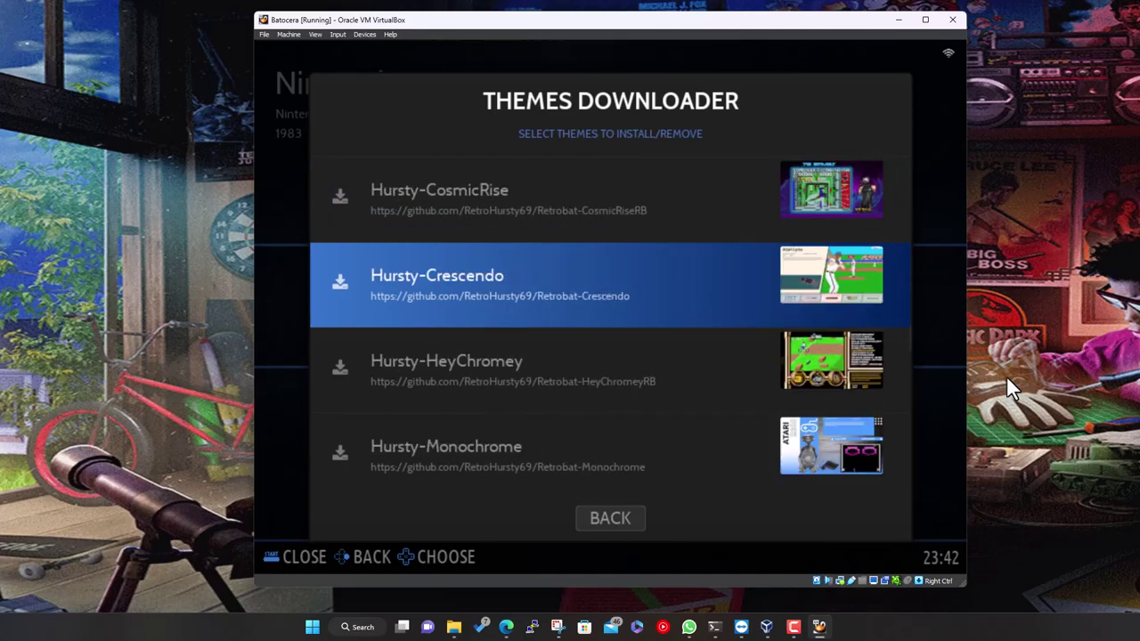
{"action": "key", "text": "Up"}
{"action": "key", "text": "Up"}
{"action": "key", "text": "Up"}
{"action": "key", "text": "Up"}
{"action": "key", "text": "Up"}
{"action": "key", "text": "Up"}
{"action": "key", "text": "Up"}
{"action": "key", "text": "Up"}
{"action": "key", "text": "Up"}
{"action": "key", "text": "Up"}
{"action": "key", "text": "Up"}
{"action": "key", "text": "Up"}
{"action": "key", "text": "Up"}
{"action": "key", "text": "Up"}
{"action": "key", "text": "Up"}
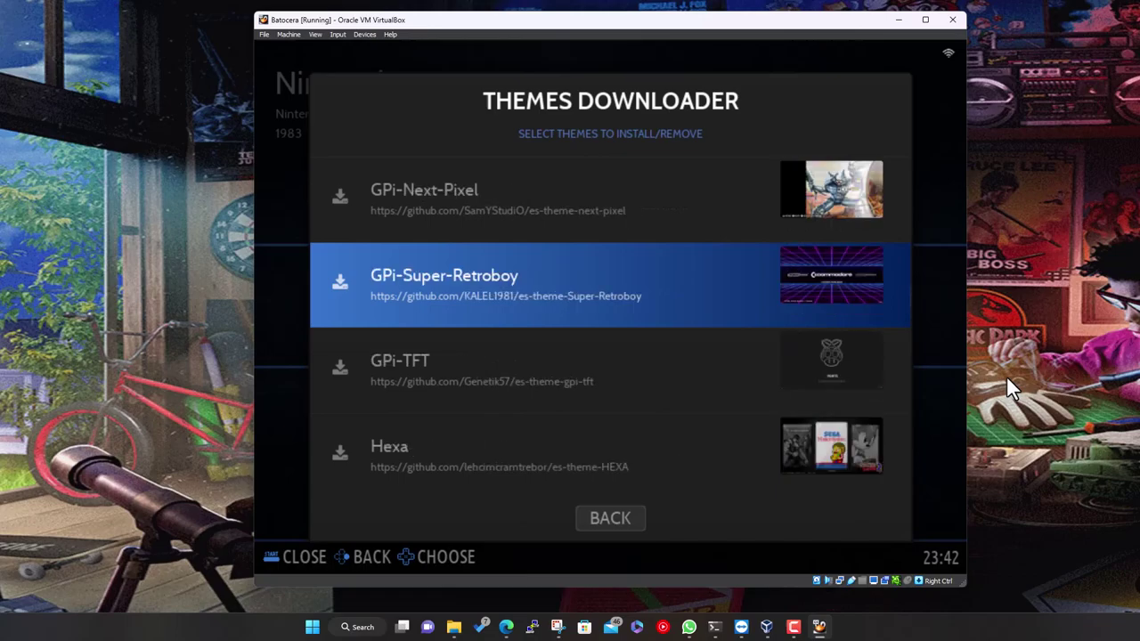
{"action": "key", "text": "Up"}
{"action": "key", "text": "Up"}
{"action": "key", "text": "Up"}
{"action": "key", "text": "Up"}
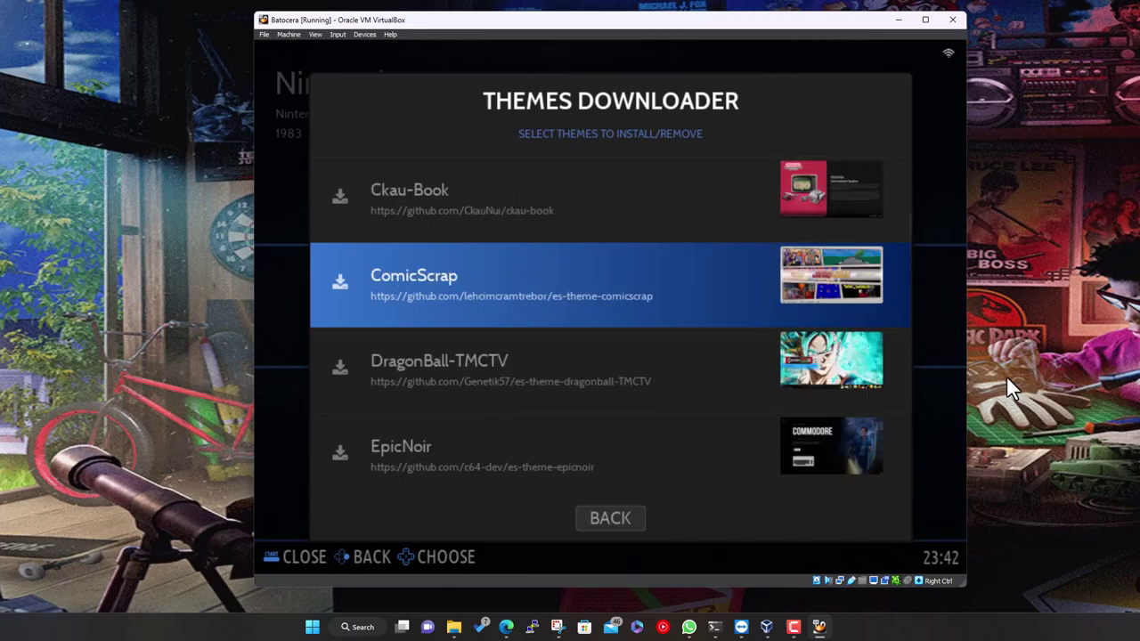
{"action": "key", "text": "Up"}
{"action": "key", "text": "Up"}
{"action": "key", "text": "Up"}
{"action": "key", "text": "Up"}
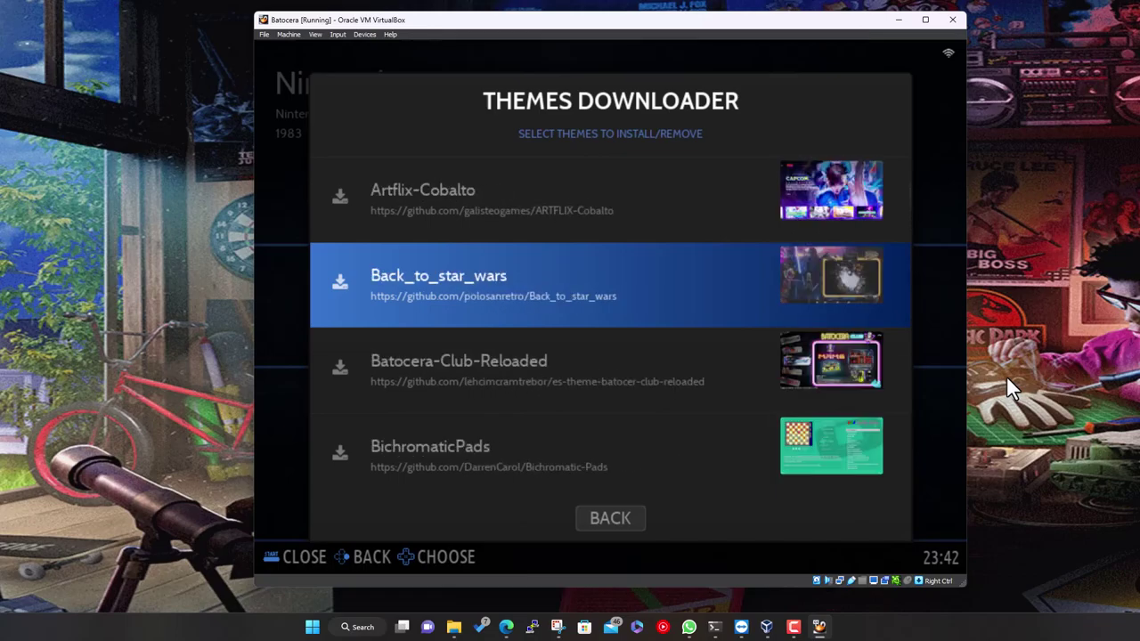
{"action": "key", "text": "Up"}
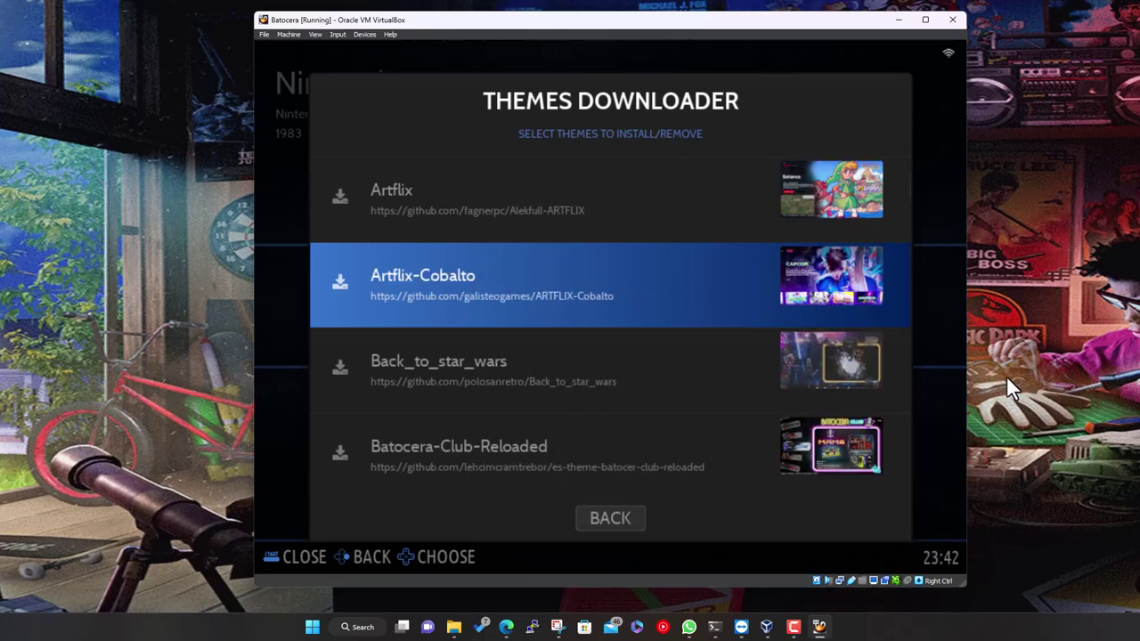
{"action": "key", "text": "Up"}
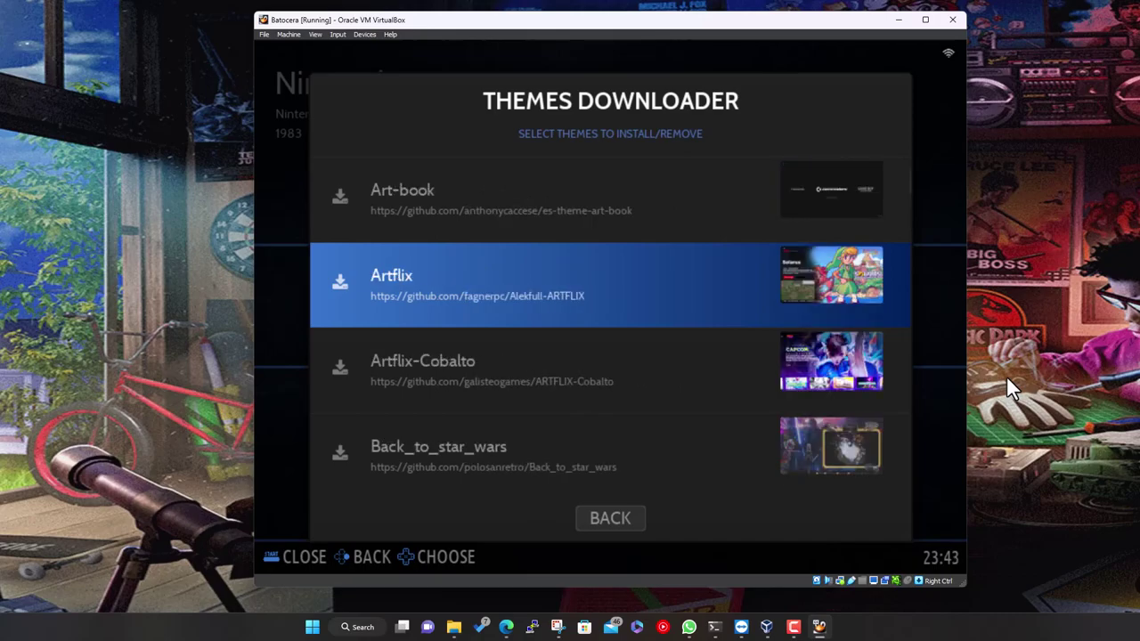
Install the Artflix theme and shift the VirtualBox window left while it downloads
{"action": "key", "text": "Return"}
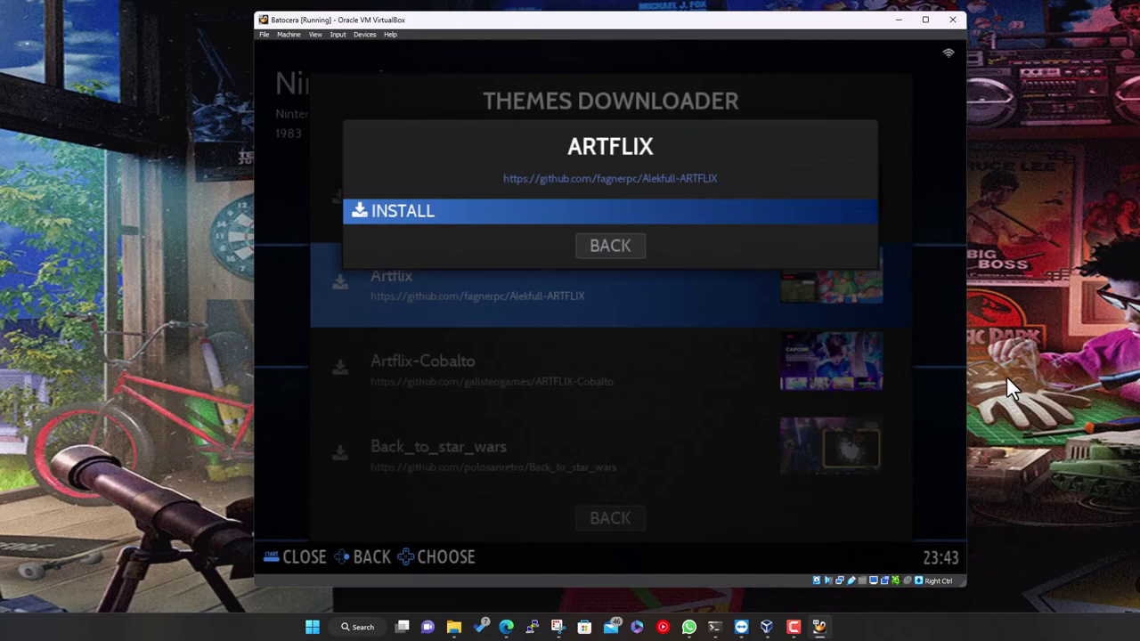
{"action": "key", "text": "Return"}
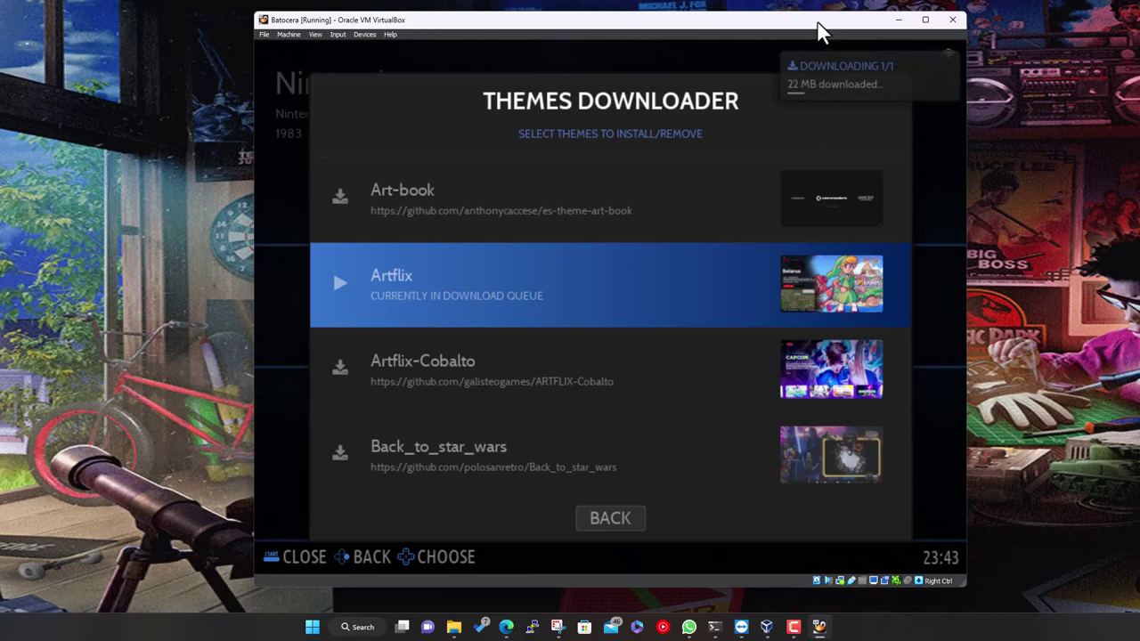
{"action": "left_click_drag", "start_coordinate": [823, 27], "coordinate": [574, 21]}
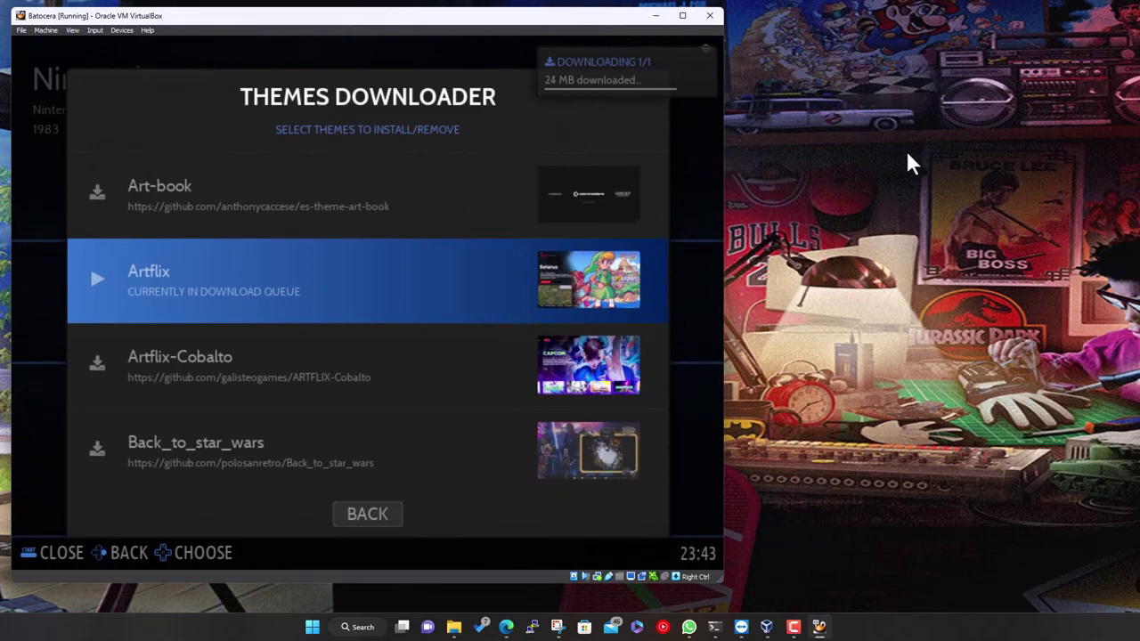
Back out of the Themes Downloader to Network Settings showing IP 192.168.1.52
{"action": "key", "text": "BackSpace"}
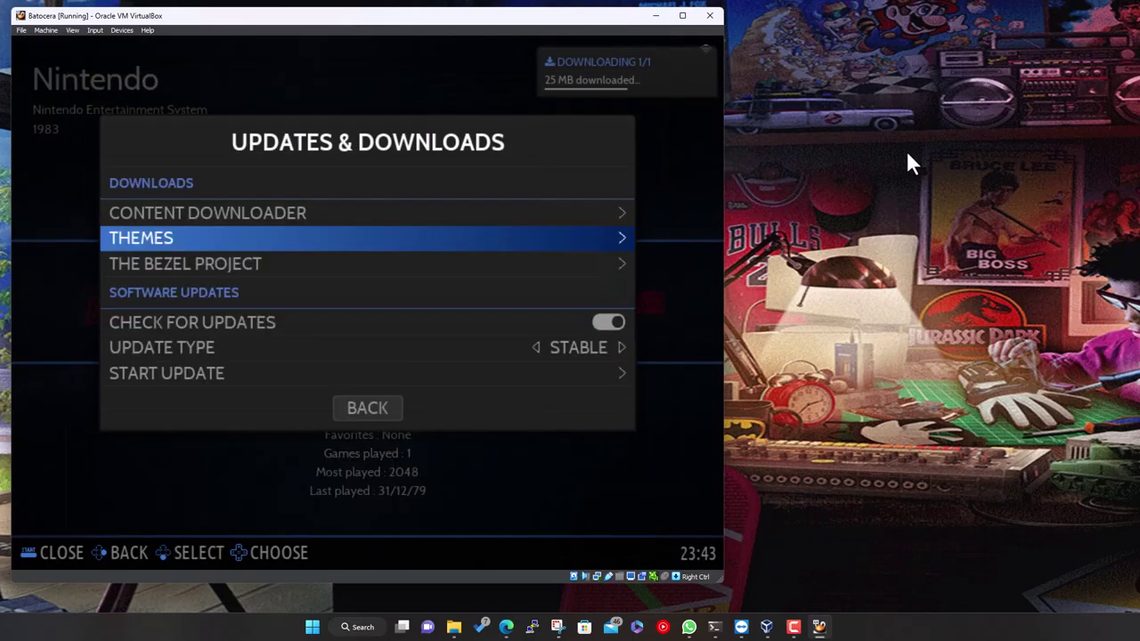
{"action": "key", "text": "BackSpace"}
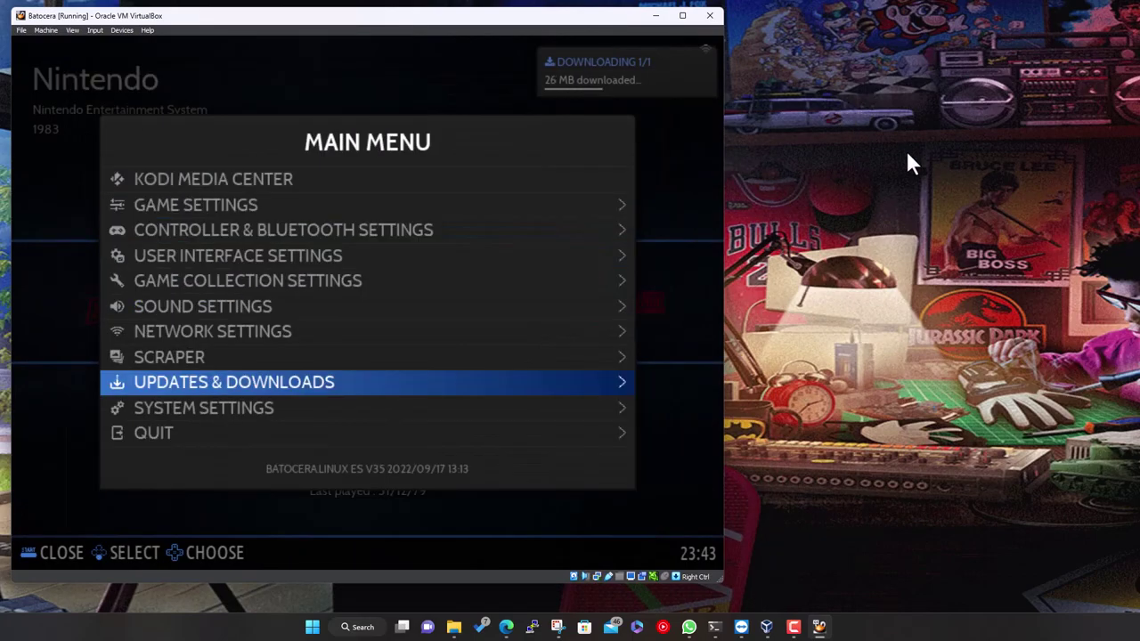
{"action": "key", "text": "Up"}
{"action": "key", "text": "Up"}
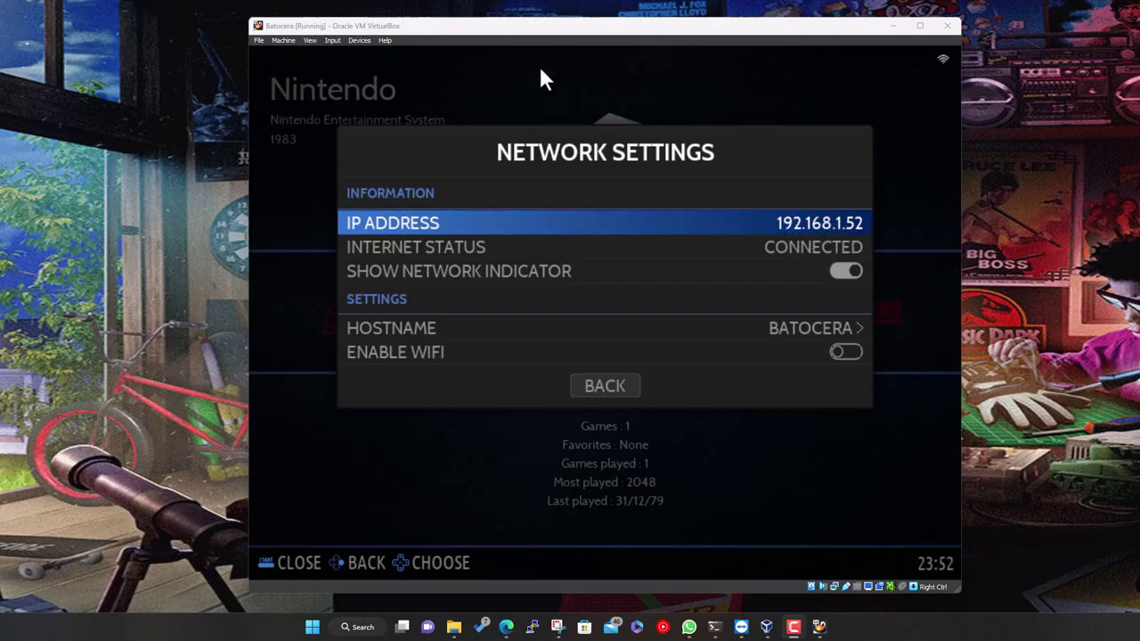
Open the Windows Run dialog from the Start button's context menu
{"action": "right_click", "coordinate": [313, 626]}
{"action": "left_click", "coordinate": [304, 554]}
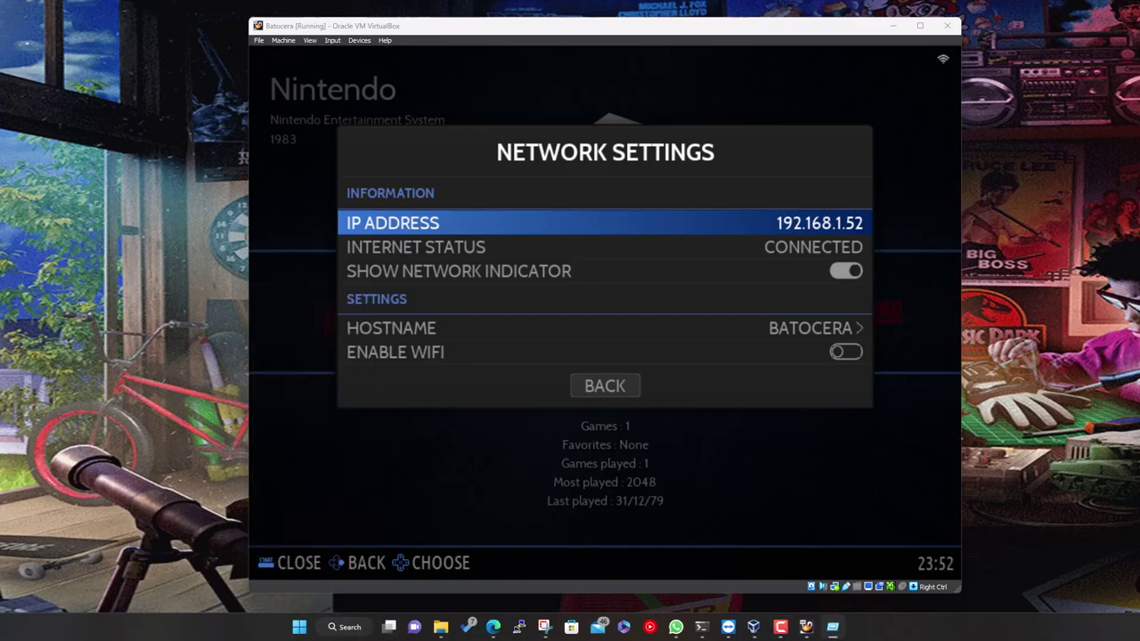
{"action": "left_click_drag", "start_coordinate": [283, 457], "coordinate": [280, 457]}
Change the Run address to \\192.168.1.52 and open it
{"action": "key", "text": "End"}
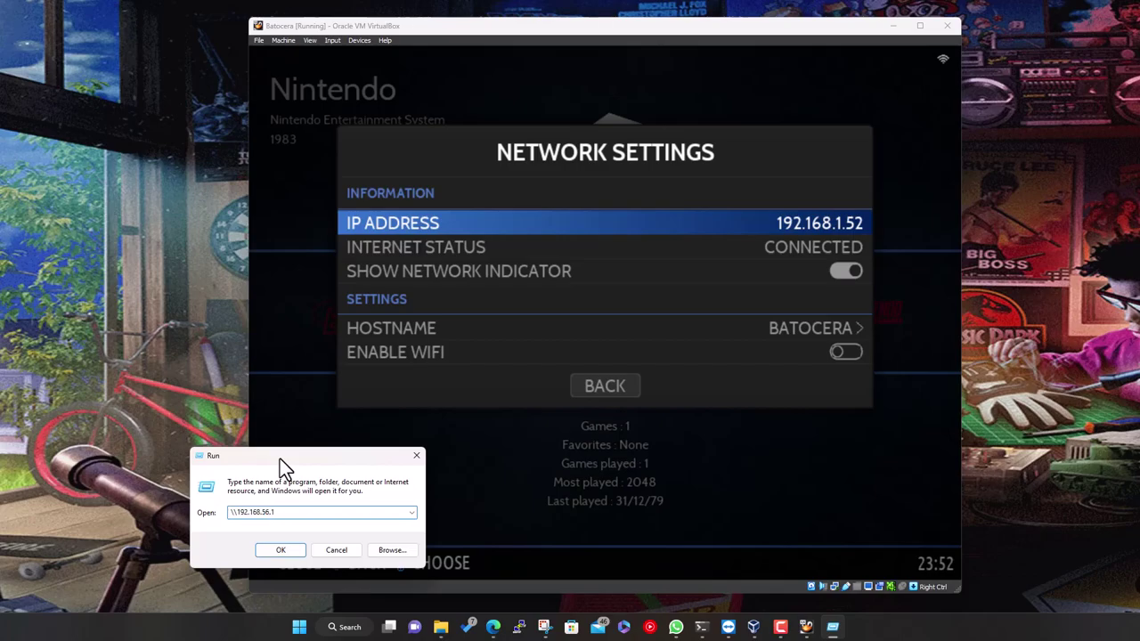
{"action": "key", "text": "BackSpace"}
{"action": "key", "text": "BackSpace"}
{"action": "key", "text": "BackSpace"}
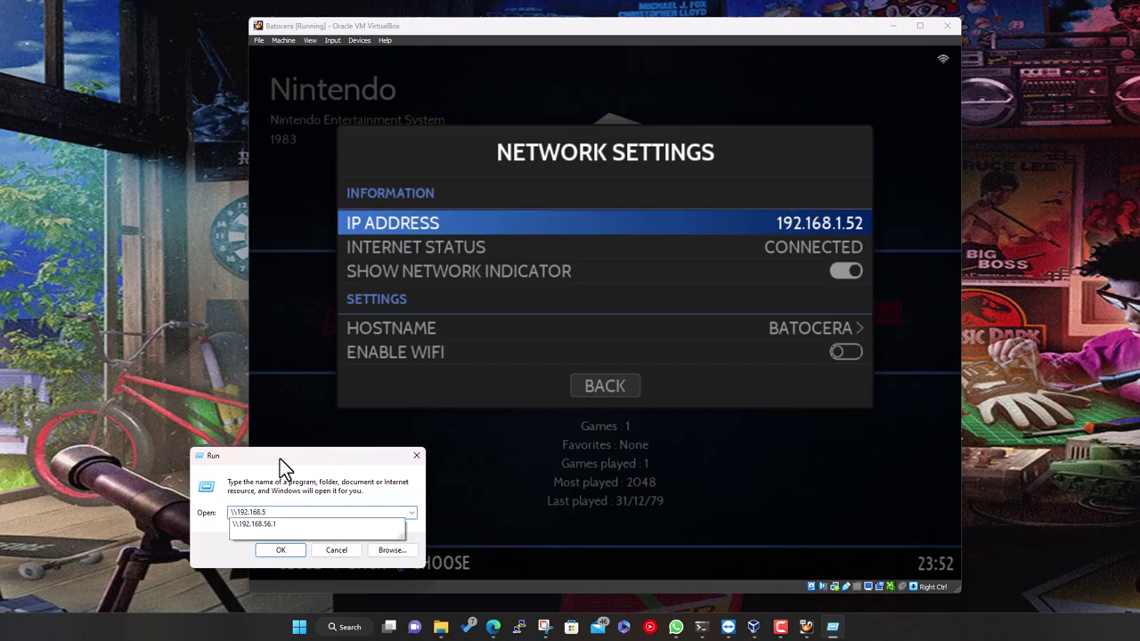
{"action": "key", "text": "BackSpace"}
{"action": "type", "text": "1."}
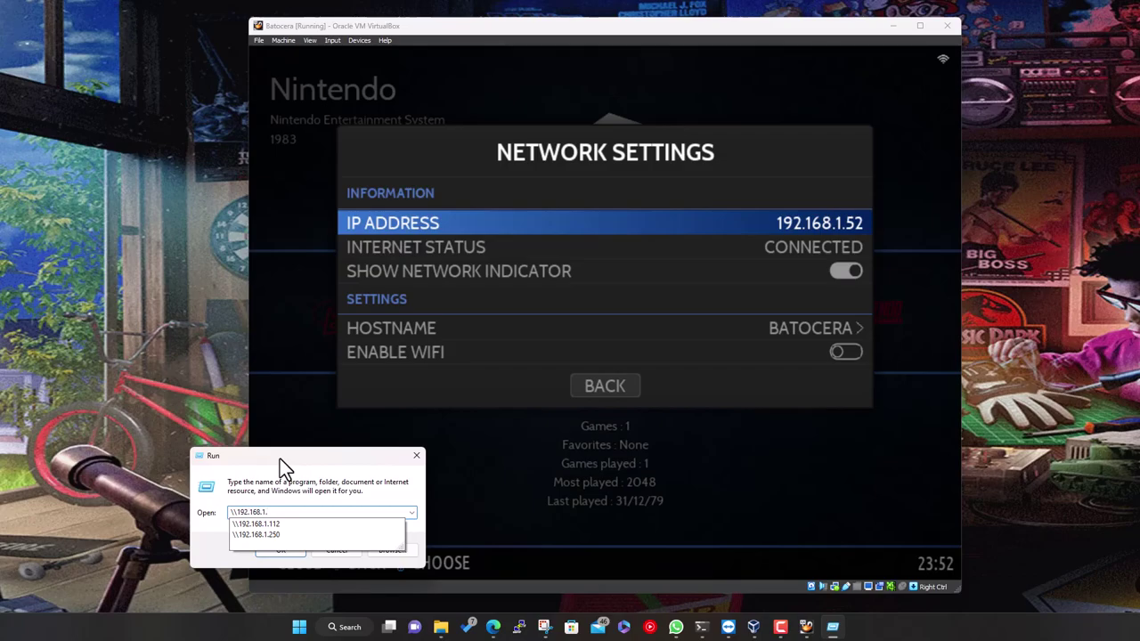
{"action": "type", "text": "52"}
{"action": "key", "text": "Return"}
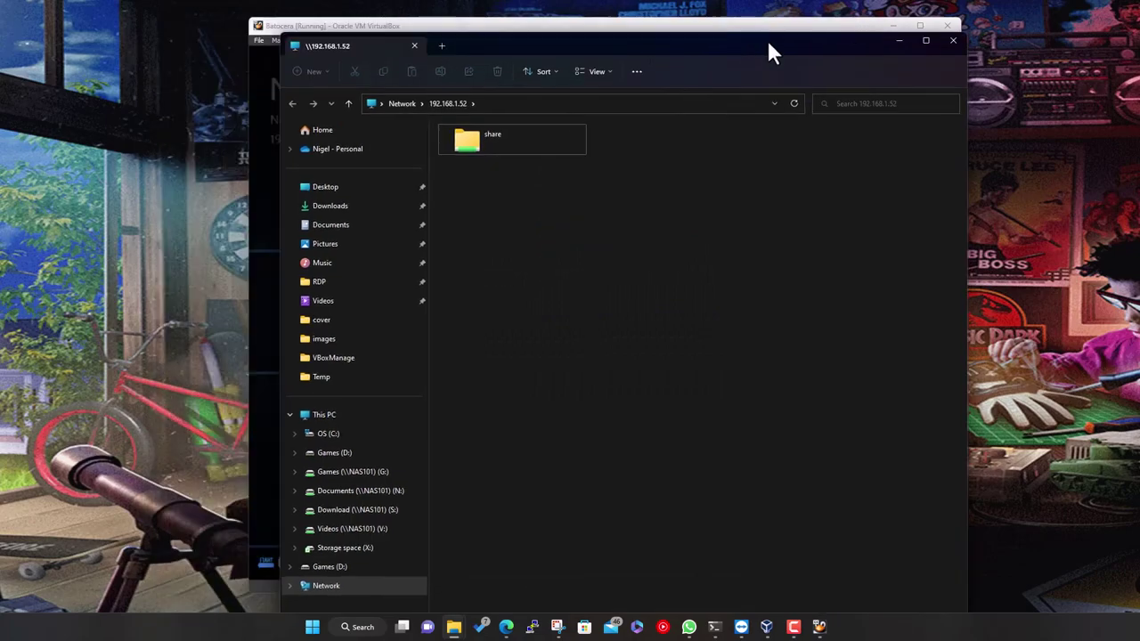
Arrange the Explorer window showing the share folder beside the VirtualBox window
{"action": "left_click_drag", "start_coordinate": [766, 40], "coordinate": [741, 22]}
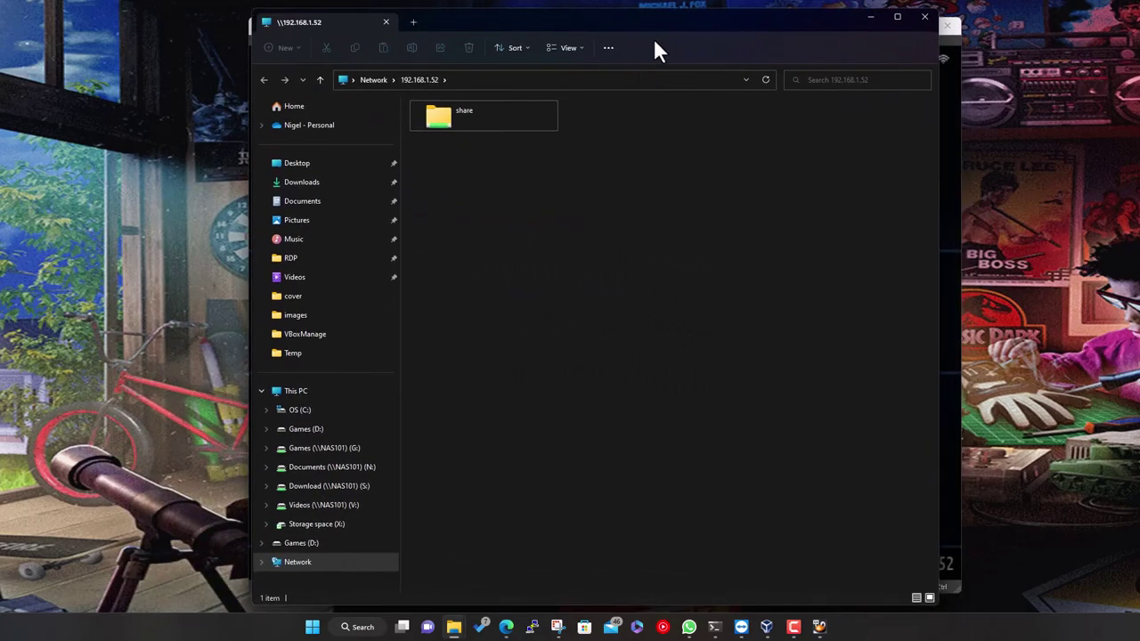
{"action": "left_click_drag", "start_coordinate": [669, 35], "coordinate": [840, 35]}
{"action": "left_click_drag", "start_coordinate": [408, 35], "coordinate": [184, 31]}
{"action": "left_click", "coordinate": [822, 187]}
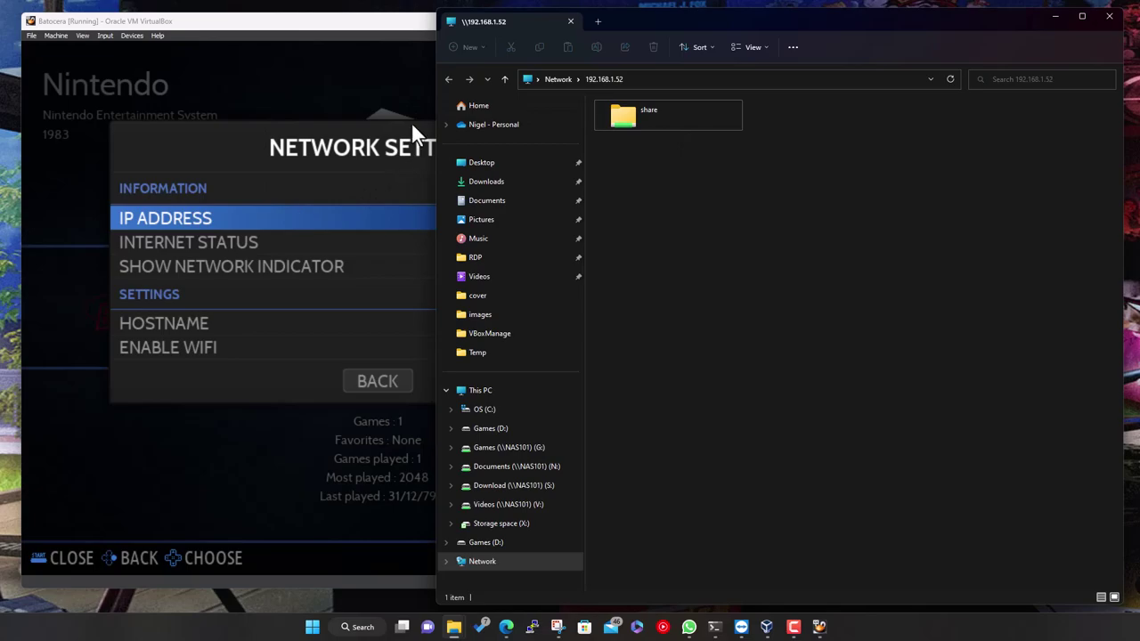
Open the Batocera share folder, then its bios folder with 12 items
{"action": "double_click", "coordinate": [703, 108]}
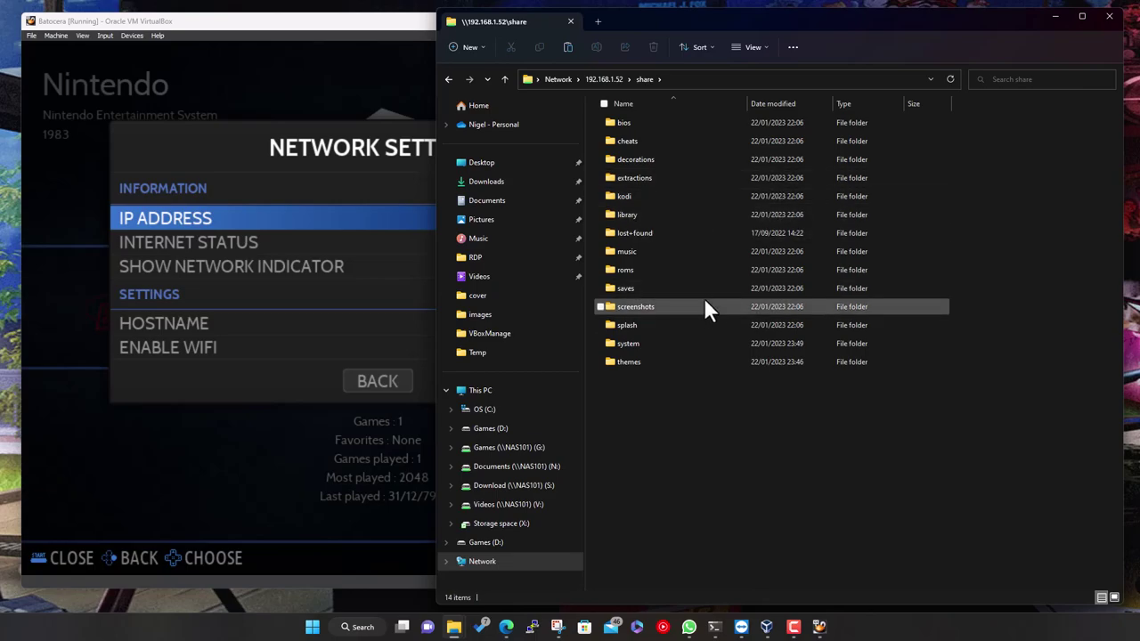
{"action": "double_click", "coordinate": [648, 122]}
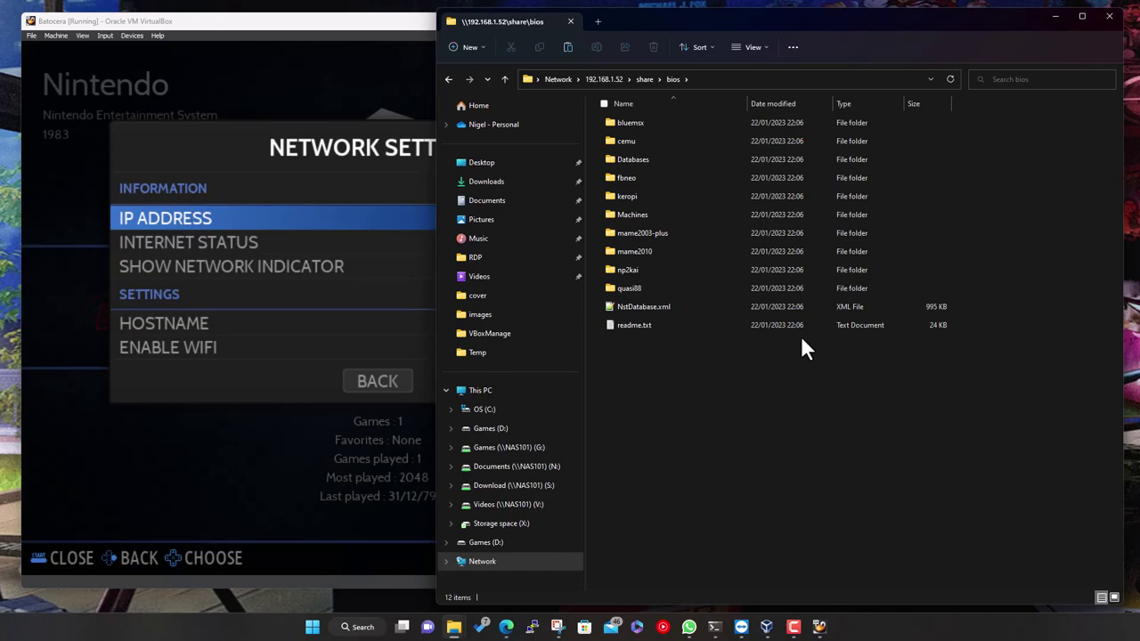
Return to the share via the breadcrumb, open roms, and scroll through its 170 system folders
{"action": "left_click", "coordinate": [645, 79]}
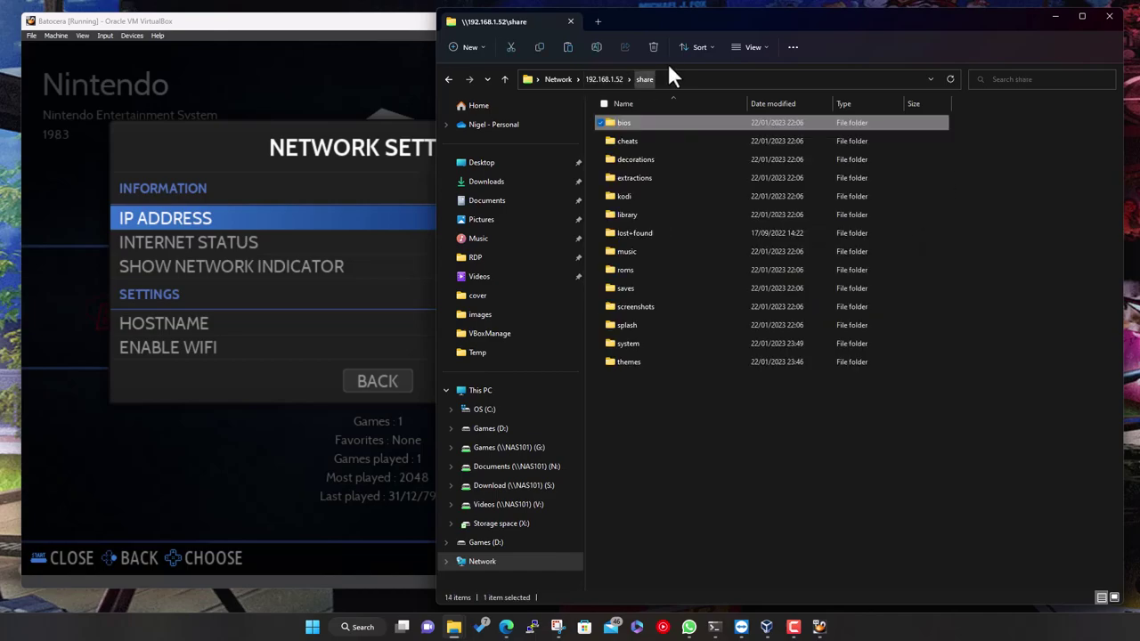
{"action": "double_click", "coordinate": [644, 268]}
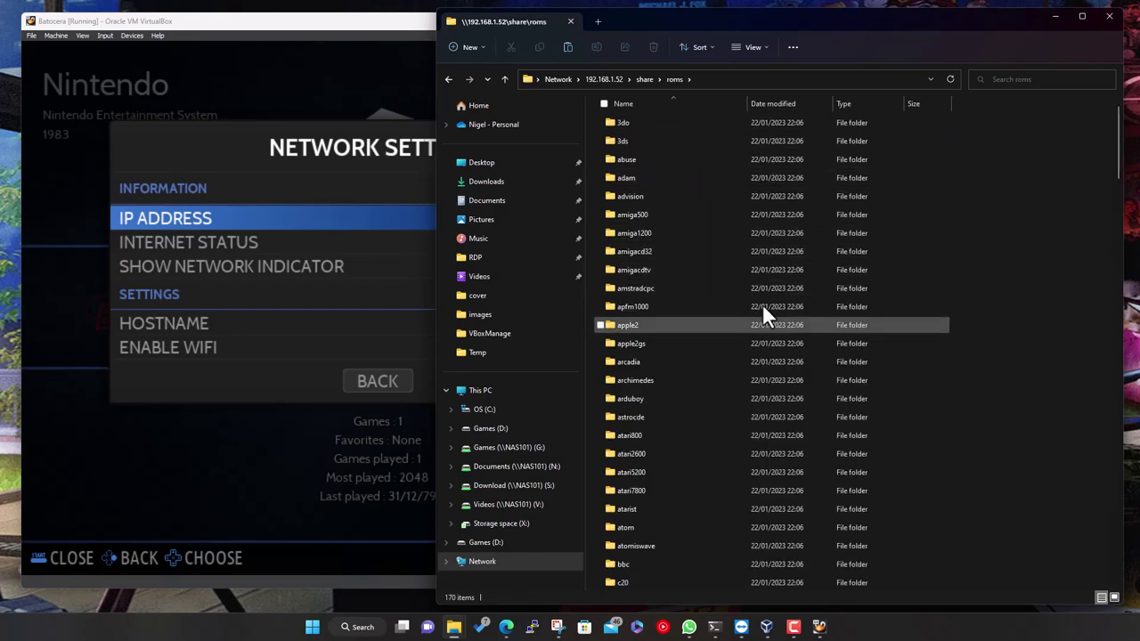
{"action": "scroll", "coordinate": [734, 320], "scroll_direction": "down", "scroll_amount": 4}
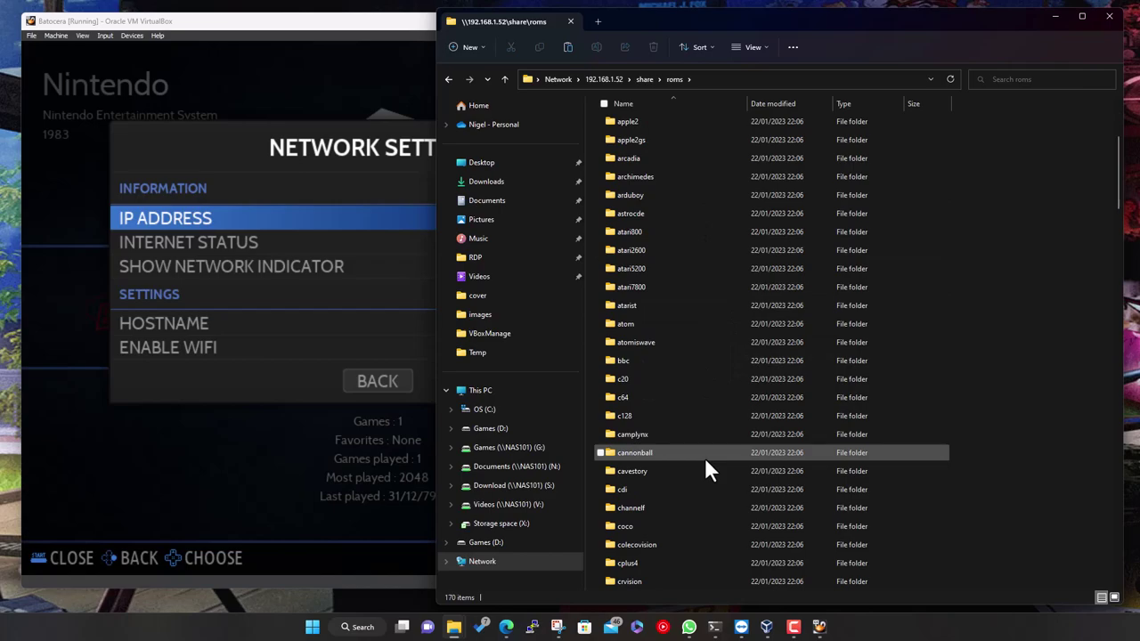
{"action": "scroll", "coordinate": [705, 459], "scroll_direction": "down", "scroll_amount": 10}
{"action": "scroll", "coordinate": [705, 457], "scroll_direction": "down", "scroll_amount": 15}
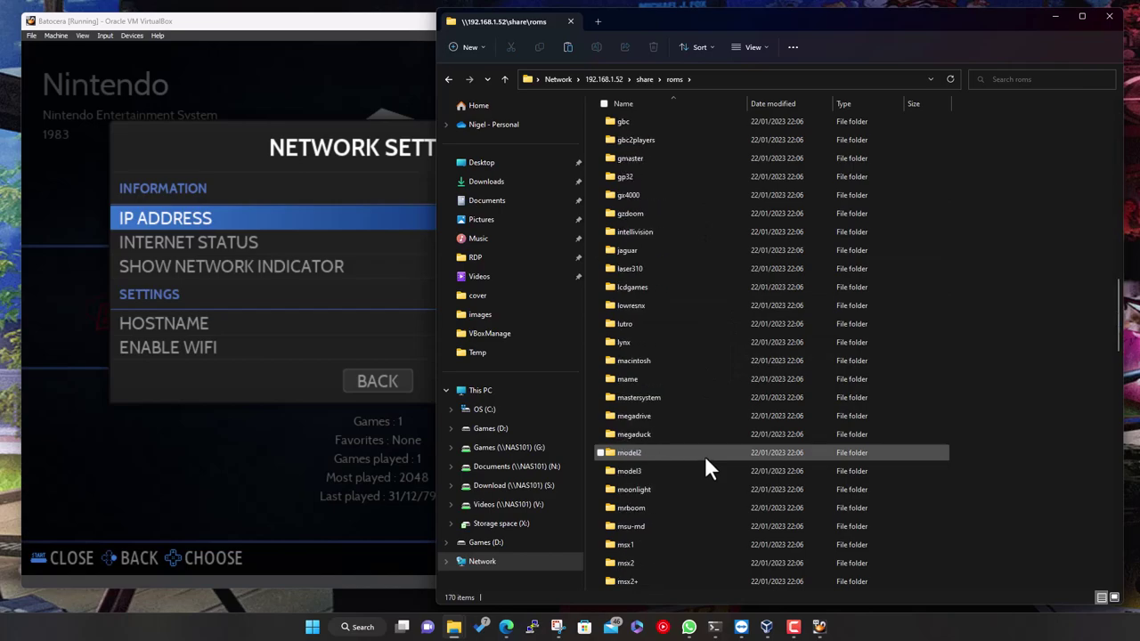
{"action": "scroll", "coordinate": [706, 462], "scroll_direction": "down", "scroll_amount": 7}
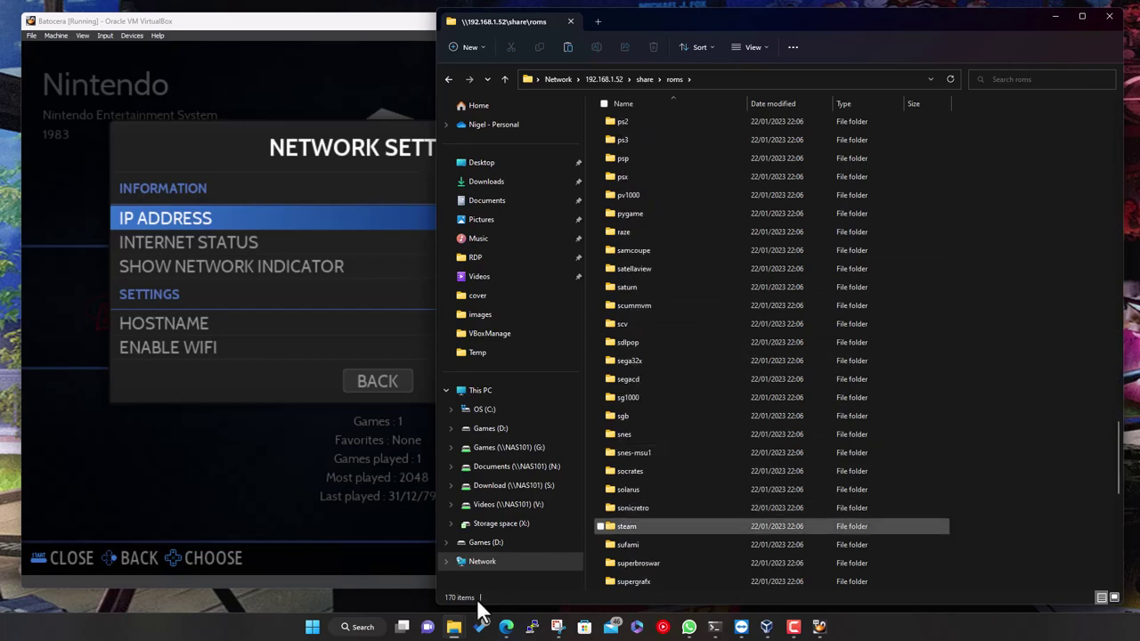
{"action": "scroll", "coordinate": [711, 477], "scroll_direction": "down", "scroll_amount": 4}
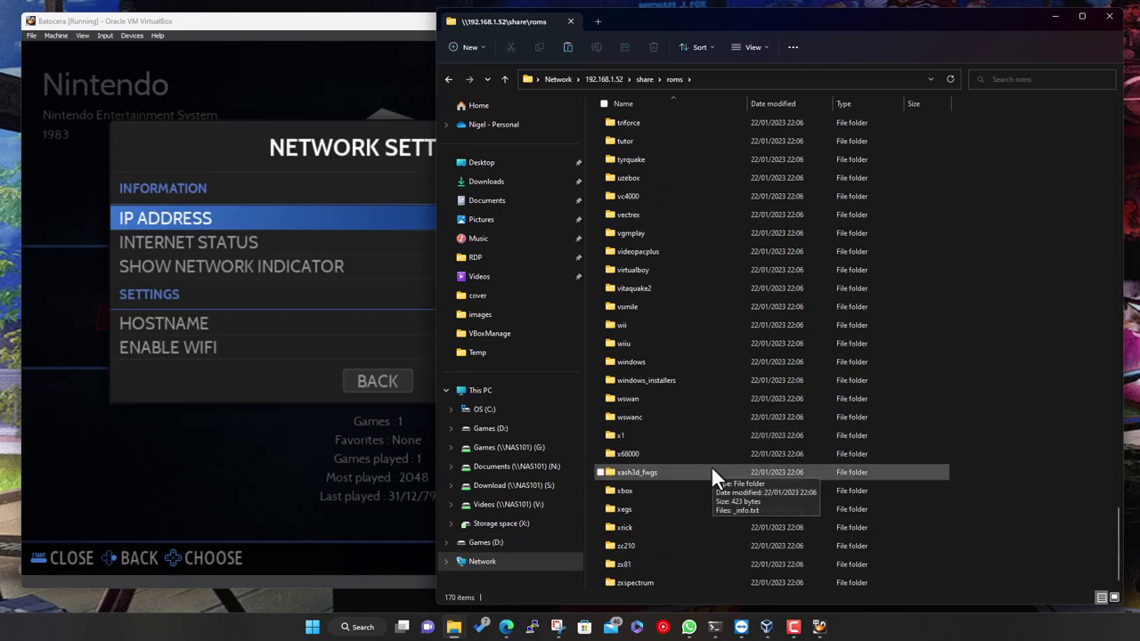
{"action": "scroll", "coordinate": [708, 498], "scroll_direction": "up", "scroll_amount": 20}
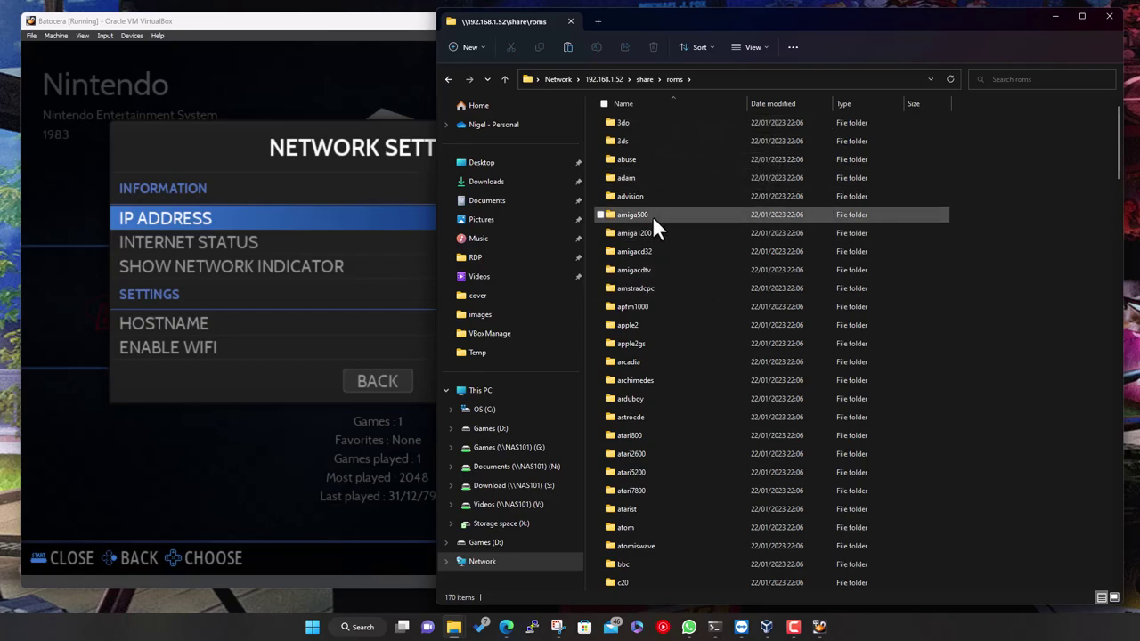
{"action": "scroll", "coordinate": [650, 512], "scroll_direction": "down", "scroll_amount": 5}
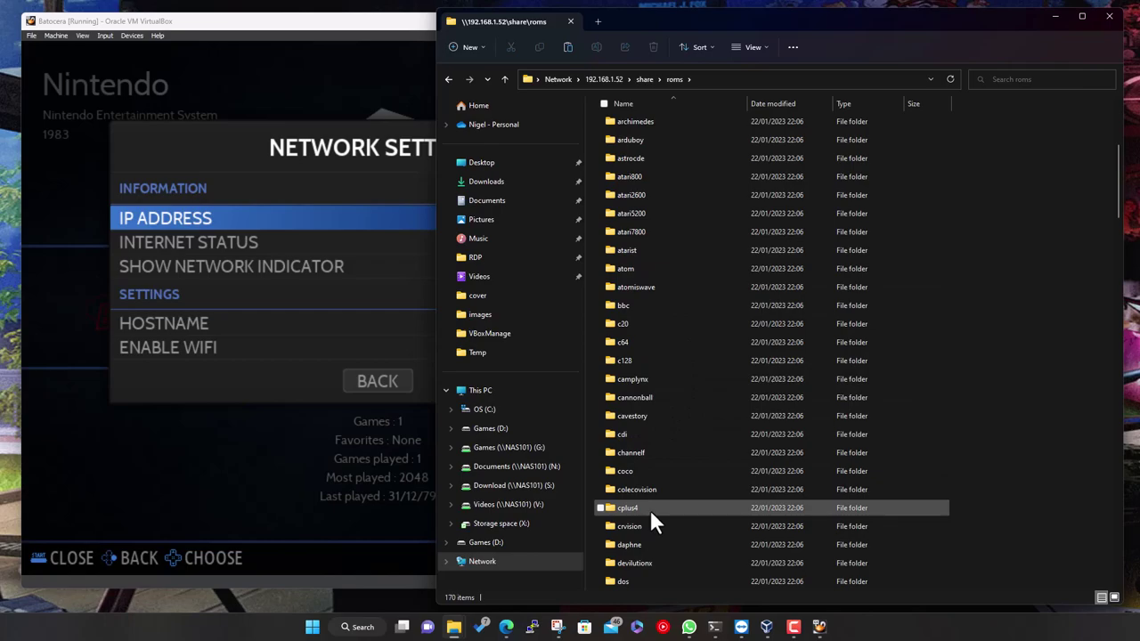
{"action": "scroll", "coordinate": [731, 429], "scroll_direction": "up", "scroll_amount": 5}
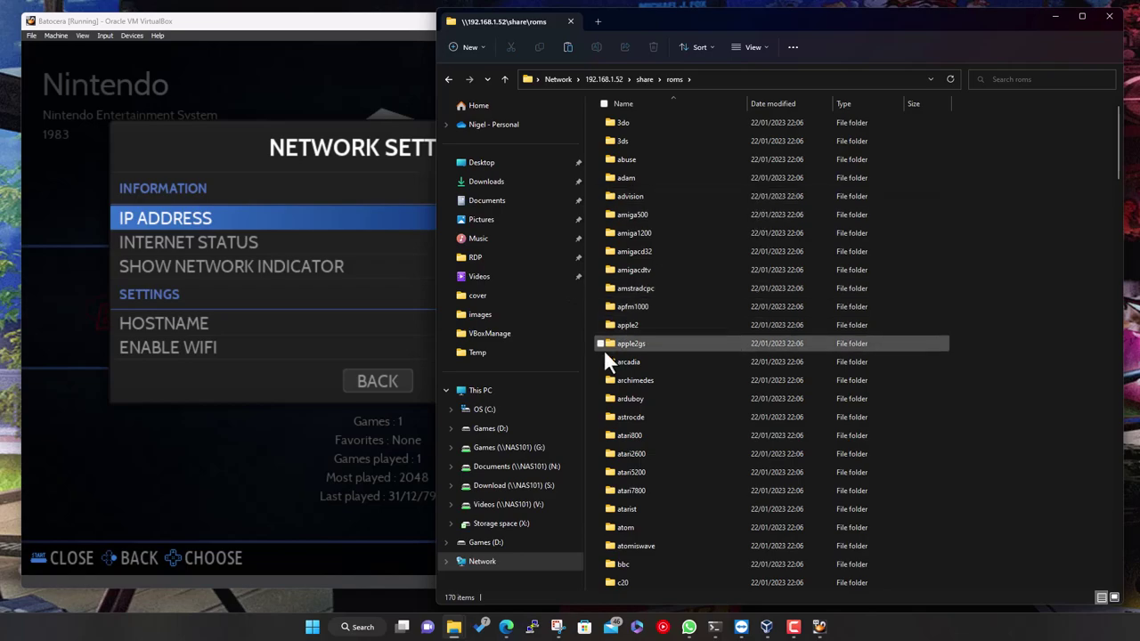
Browse to X:\Games\Emulation\Best of Collection\megadrive on the Storage space drive
{"action": "left_click", "coordinate": [503, 524]}
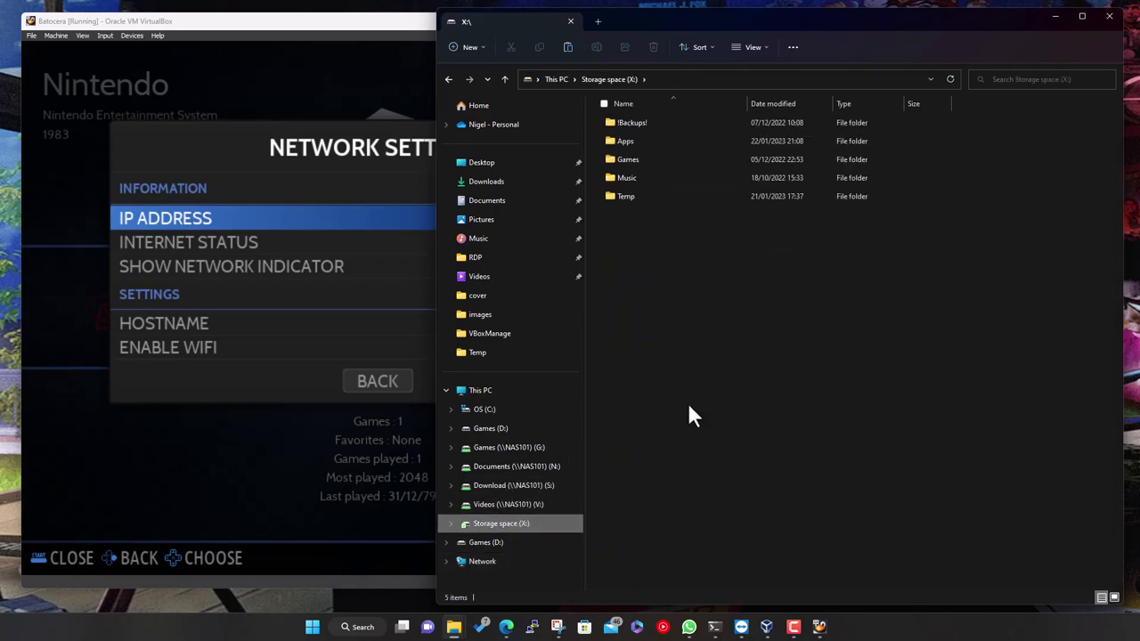
{"action": "double_click", "coordinate": [650, 160]}
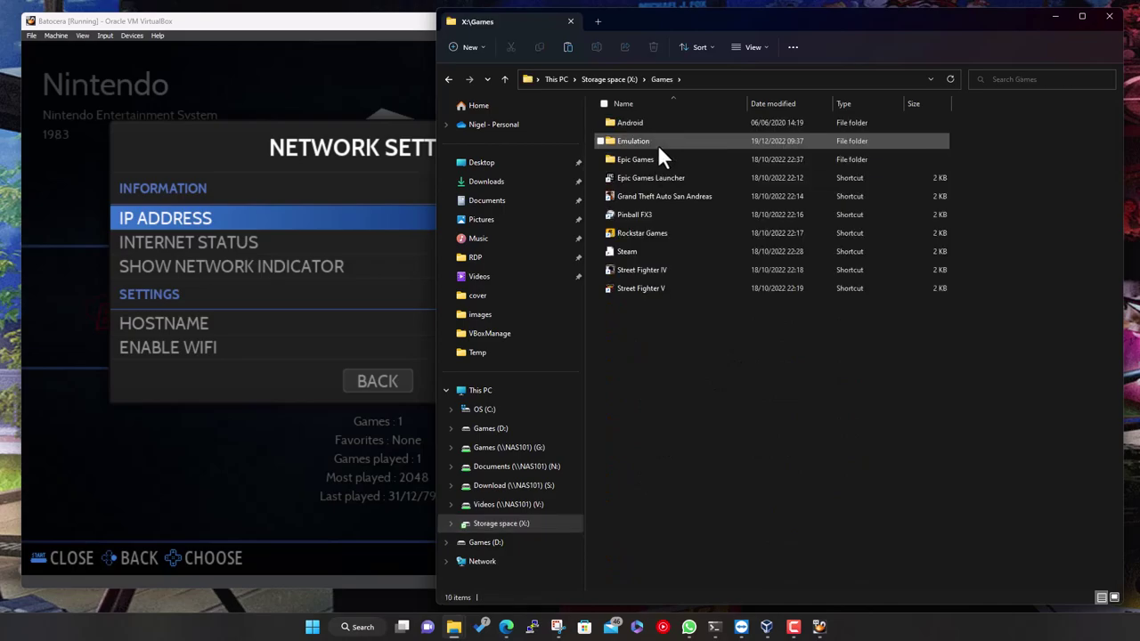
{"action": "double_click", "coordinate": [655, 142]}
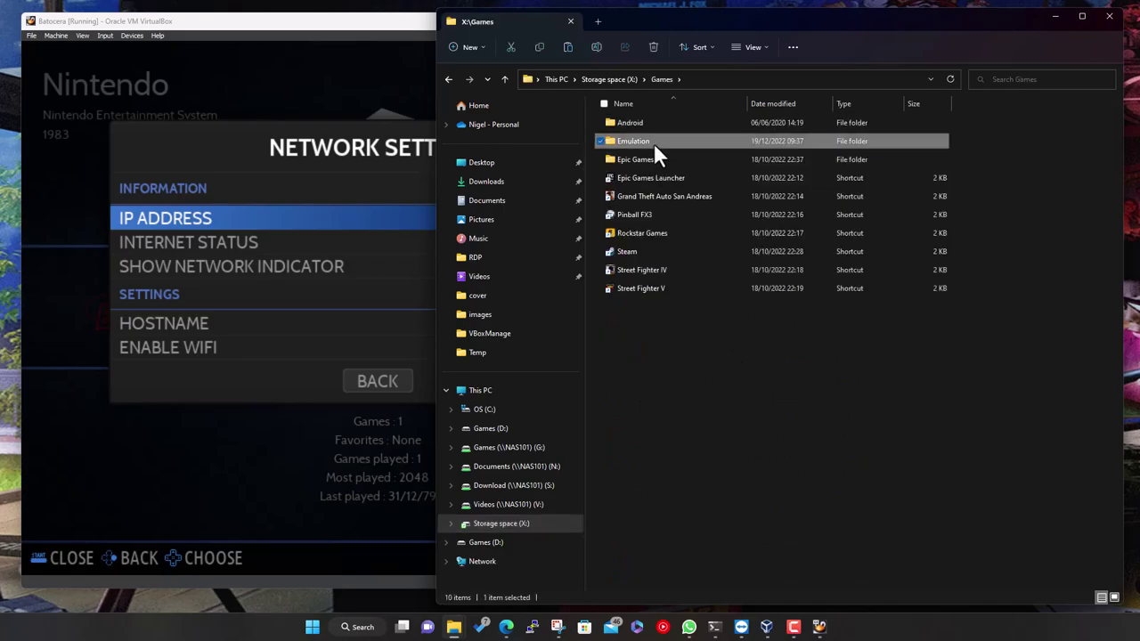
{"action": "double_click", "coordinate": [667, 162]}
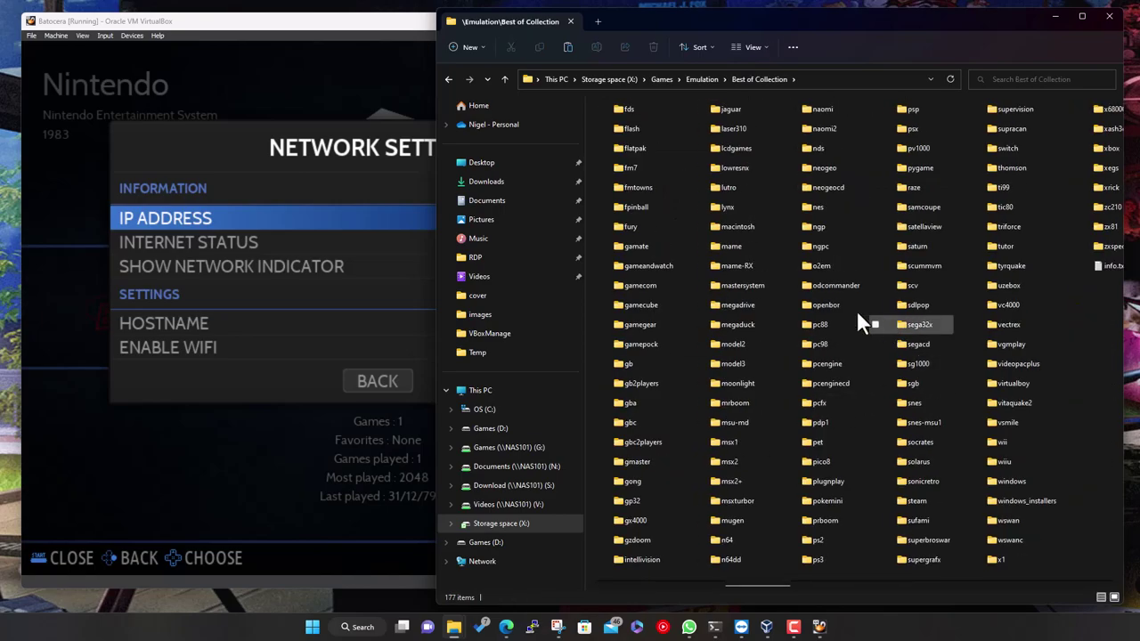
{"action": "double_click", "coordinate": [748, 305]}
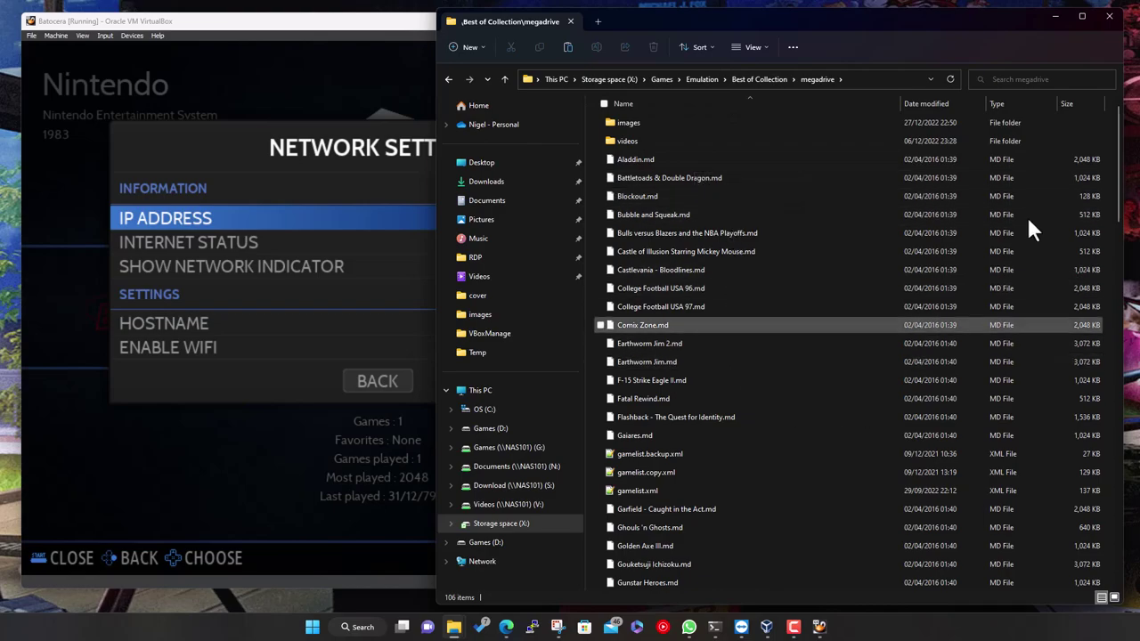
Select all items except the images and videos folders and the three gamelist XML files
{"action": "key", "text": "ctrl+a"}
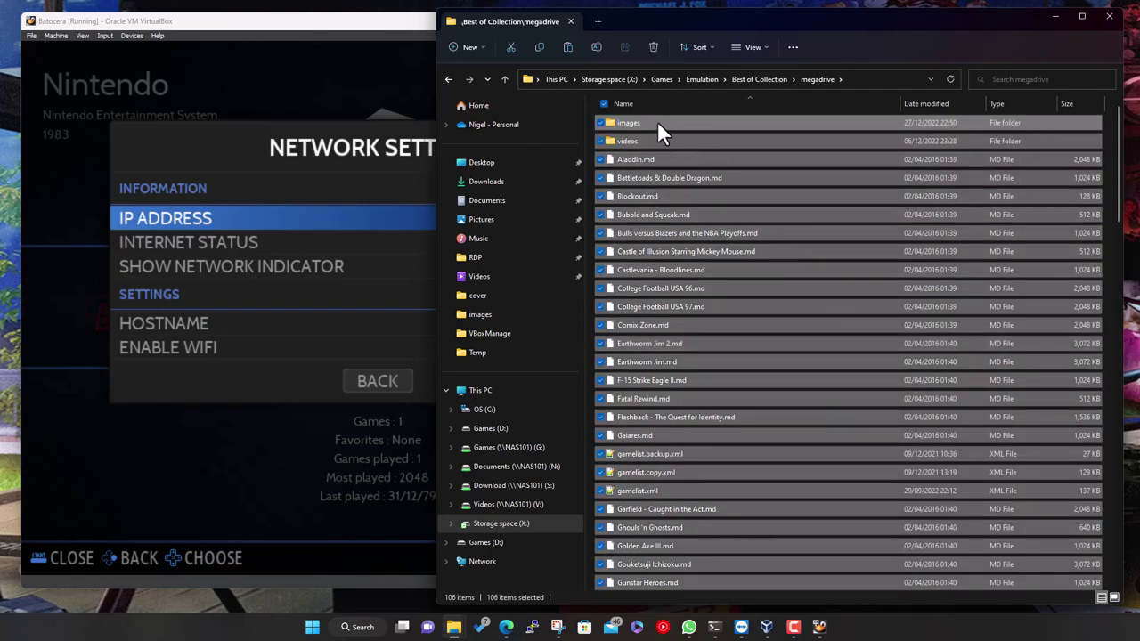
{"action": "left_click", "coordinate": [657, 122], "text": "ctrl"}
{"action": "left_click", "coordinate": [646, 141], "text": "ctrl"}
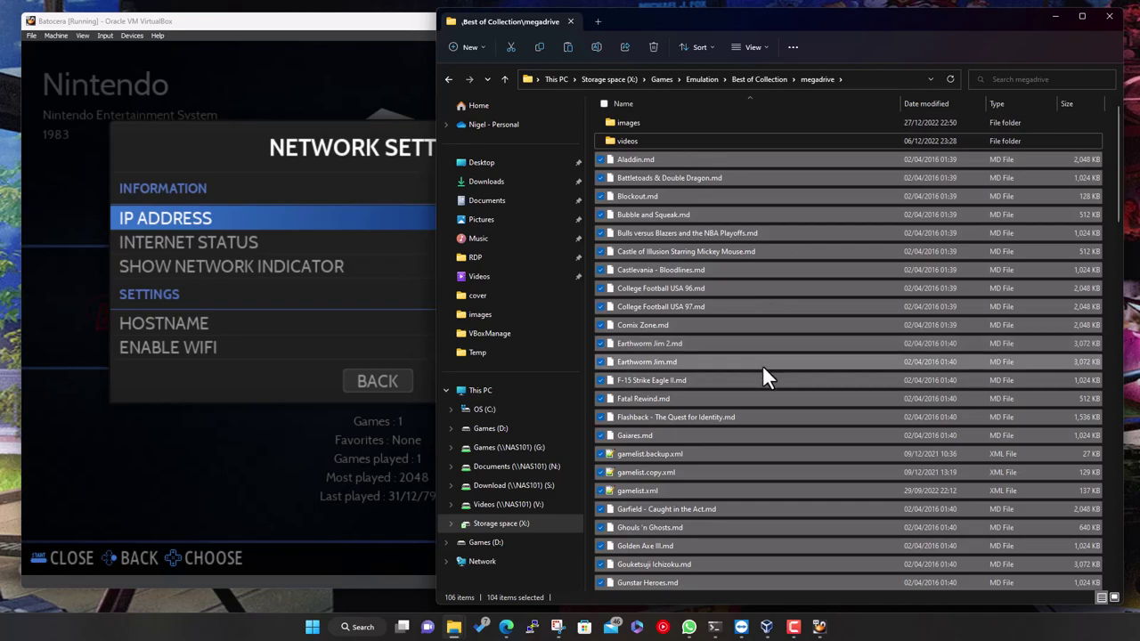
{"action": "scroll", "coordinate": [763, 365], "scroll_direction": "down", "scroll_amount": 2}
{"action": "left_click", "coordinate": [671, 361], "text": "ctrl"}
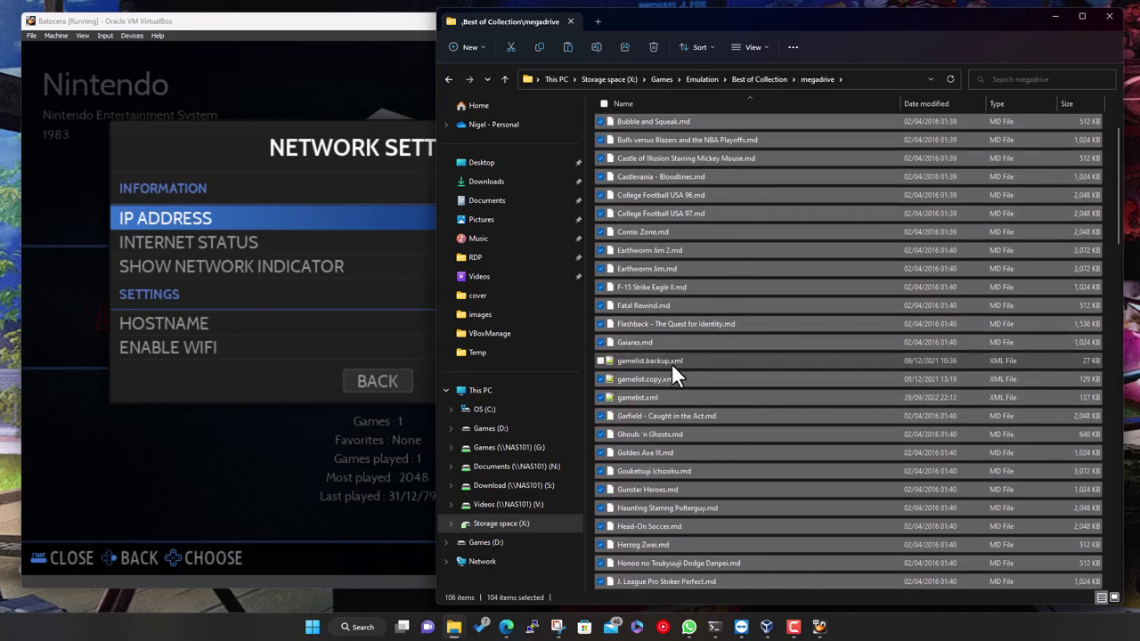
{"action": "left_click", "coordinate": [664, 378], "text": "ctrl"}
{"action": "left_click", "coordinate": [655, 397], "text": "ctrl"}
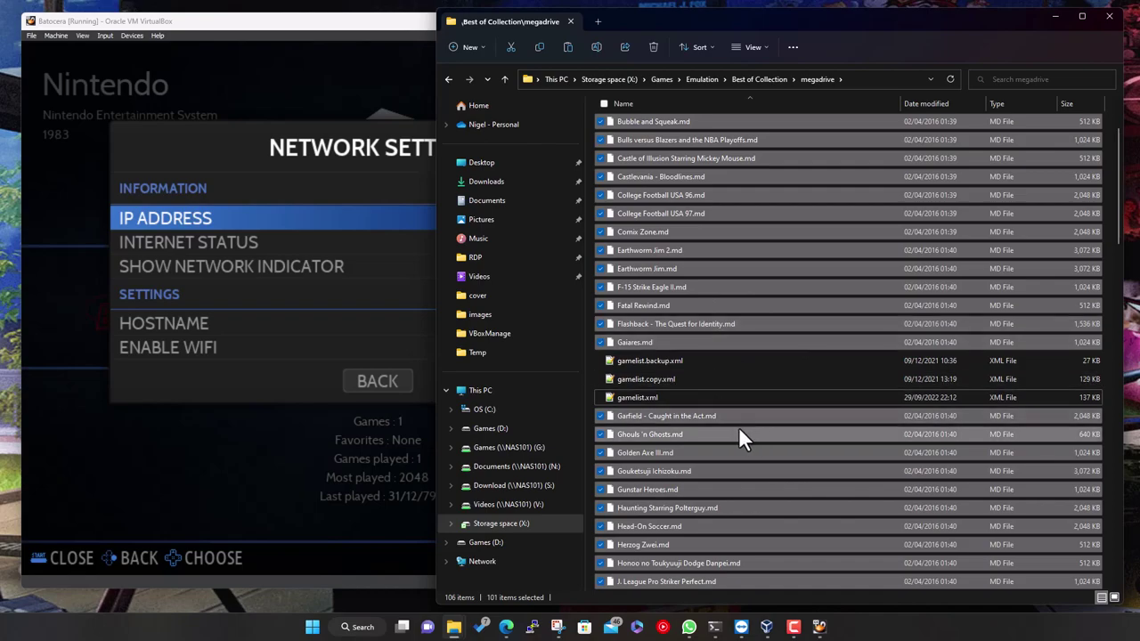
{"action": "scroll", "coordinate": [739, 426], "scroll_direction": "down", "scroll_amount": 3}
{"action": "scroll", "coordinate": [751, 426], "scroll_direction": "down", "scroll_amount": 20}
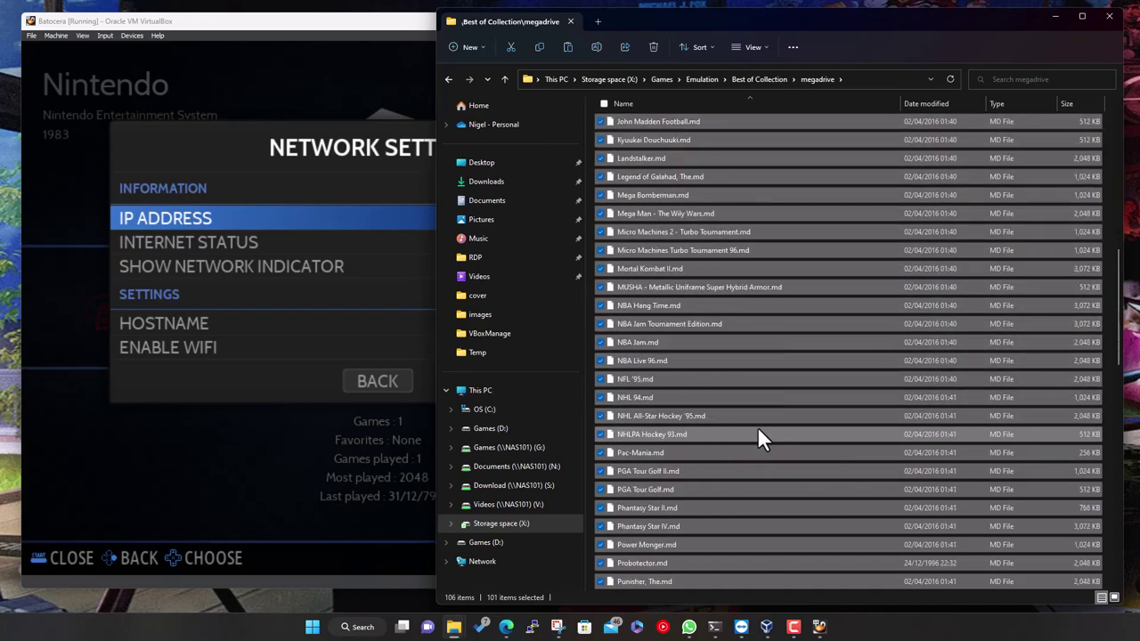
{"action": "scroll", "coordinate": [758, 422], "scroll_direction": "up", "scroll_amount": 20}
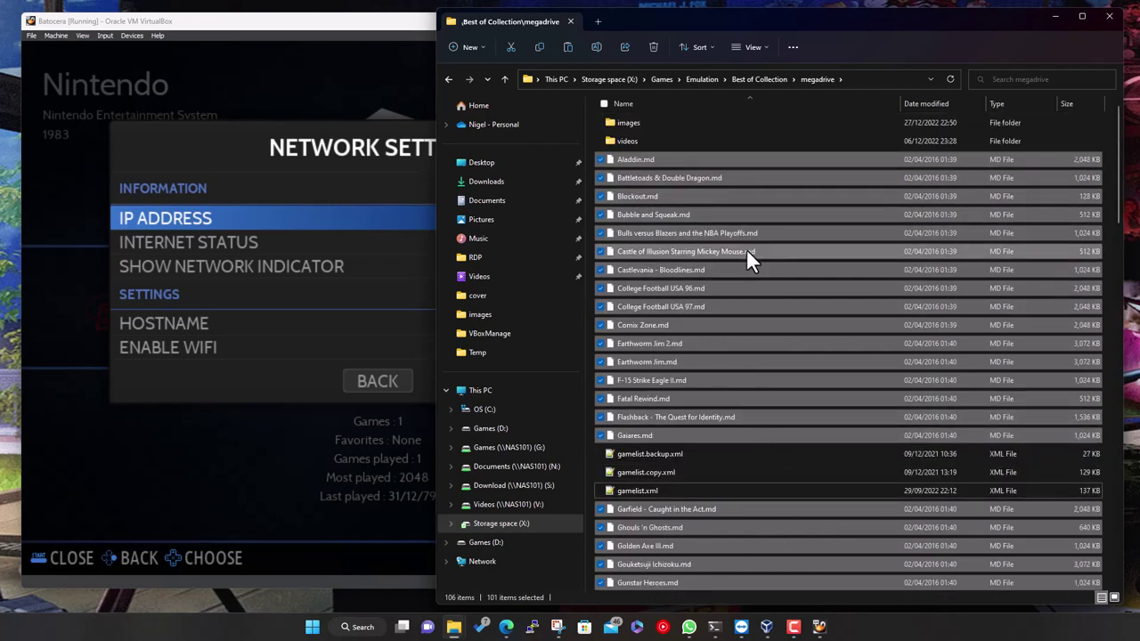
Copy the 101 selected .md games and go back to the share's roms folder
{"action": "right_click", "coordinate": [743, 160]}
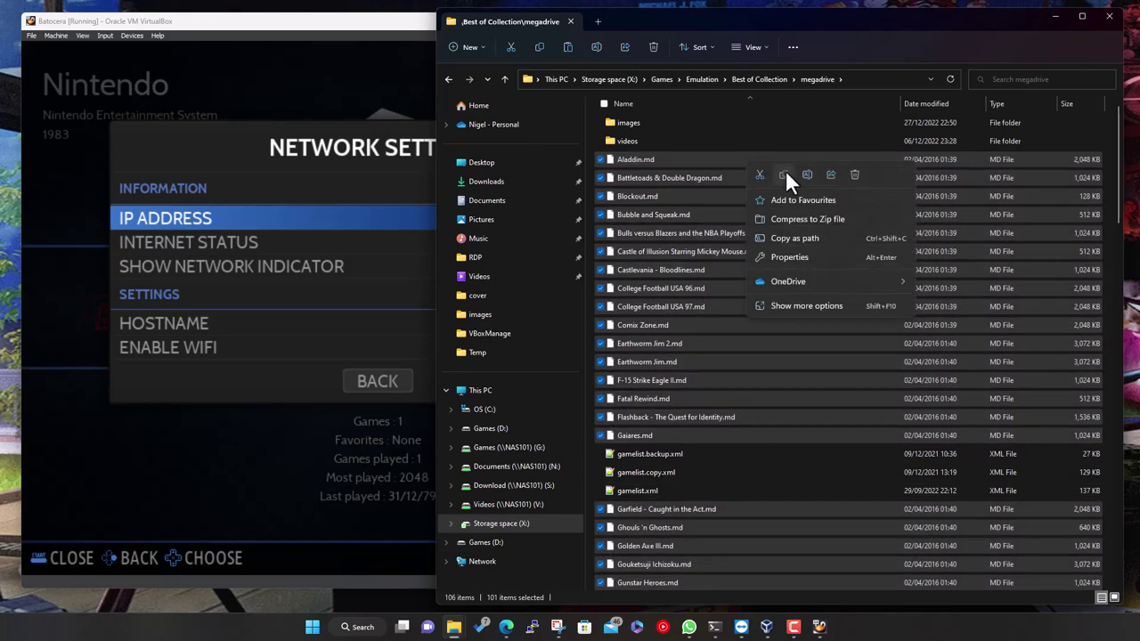
{"action": "left_click", "coordinate": [785, 173]}
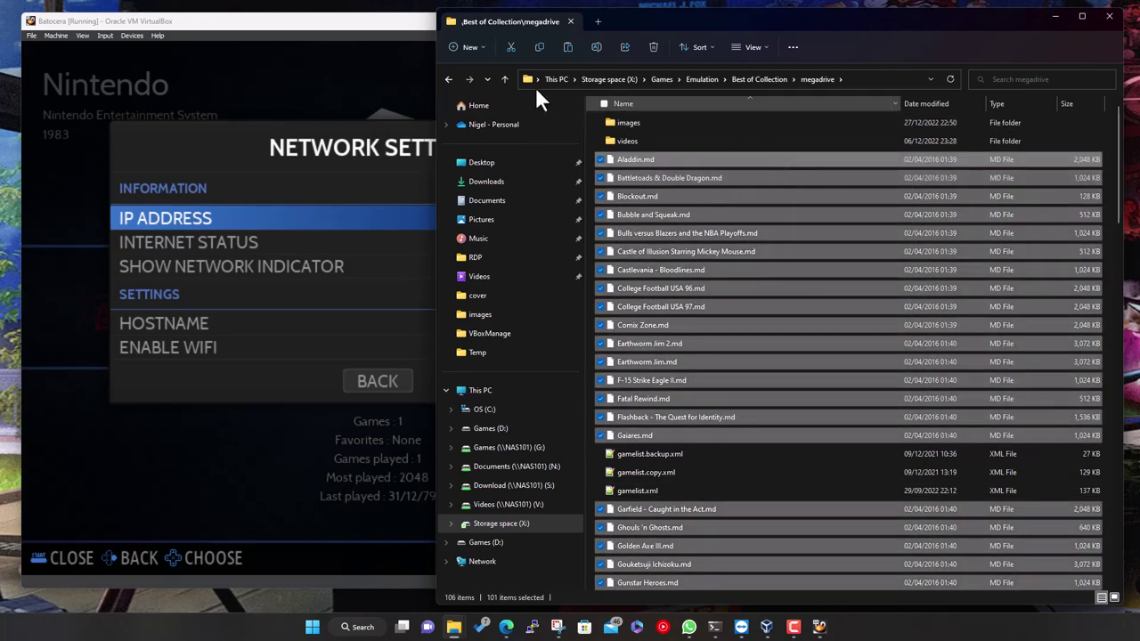
{"action": "left_click", "coordinate": [448, 80]}
{"action": "left_click", "coordinate": [447, 79]}
{"action": "left_click", "coordinate": [447, 79]}
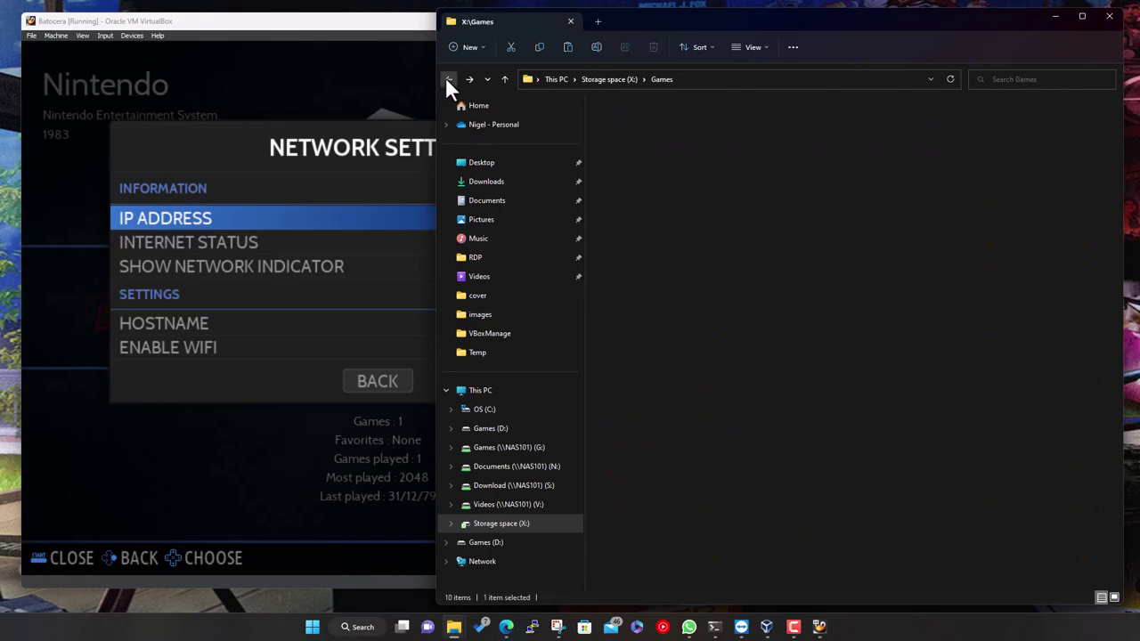
{"action": "left_click", "coordinate": [447, 79]}
{"action": "left_click", "coordinate": [447, 79]}
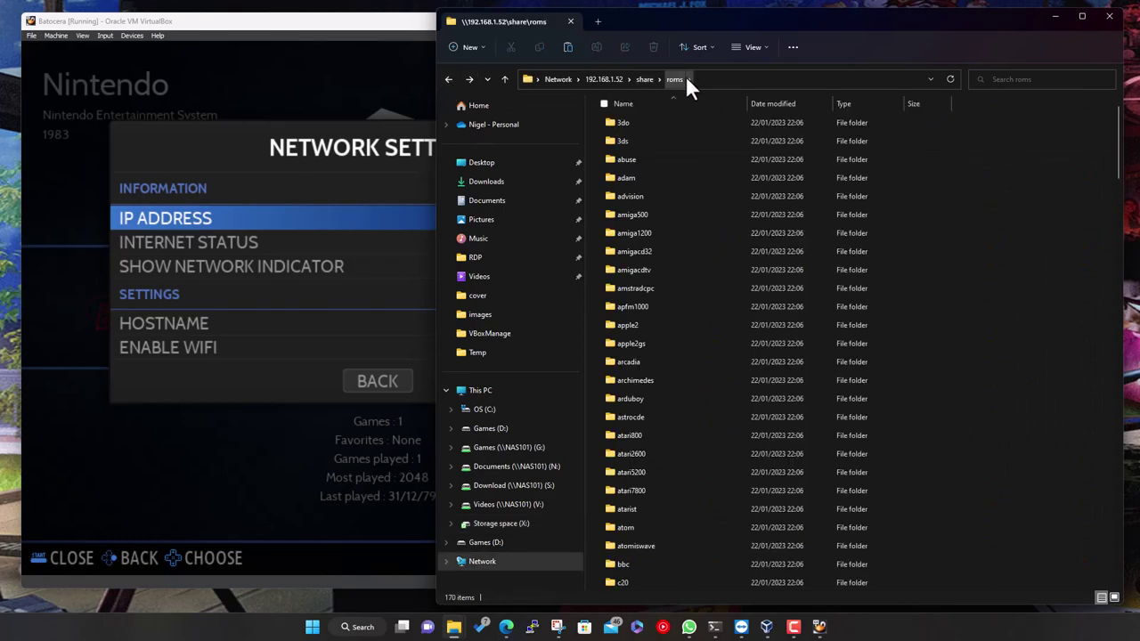
Open the megadrive folder in the share's roms directory, holding five items
{"action": "scroll", "coordinate": [702, 447], "scroll_direction": "down", "scroll_amount": 20}
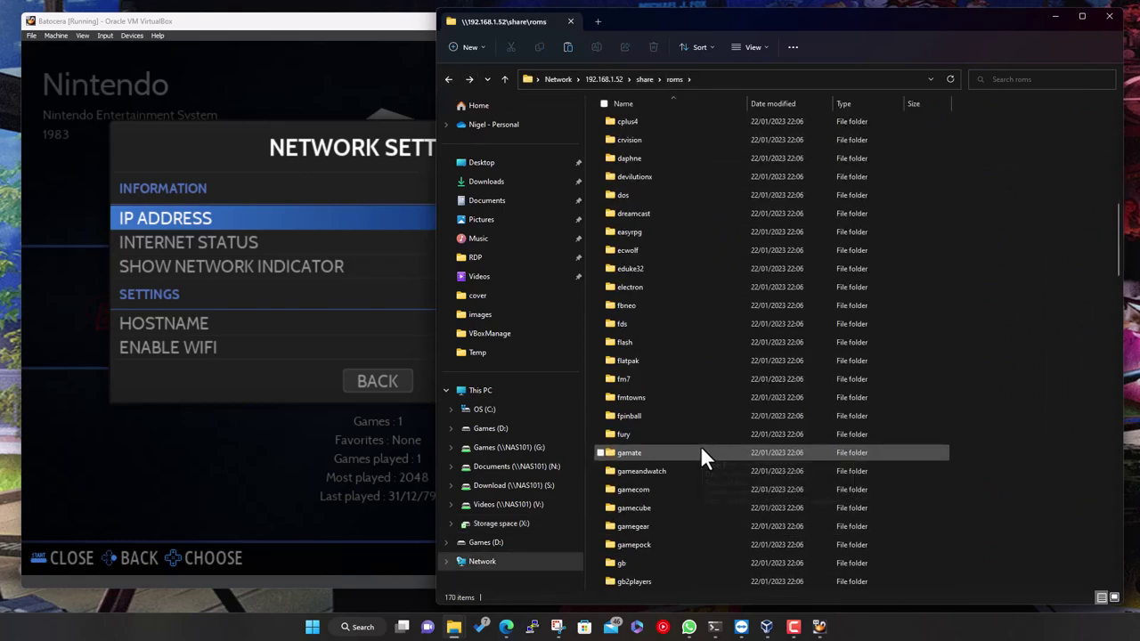
{"action": "scroll", "coordinate": [699, 454], "scroll_direction": "down", "scroll_amount": 1}
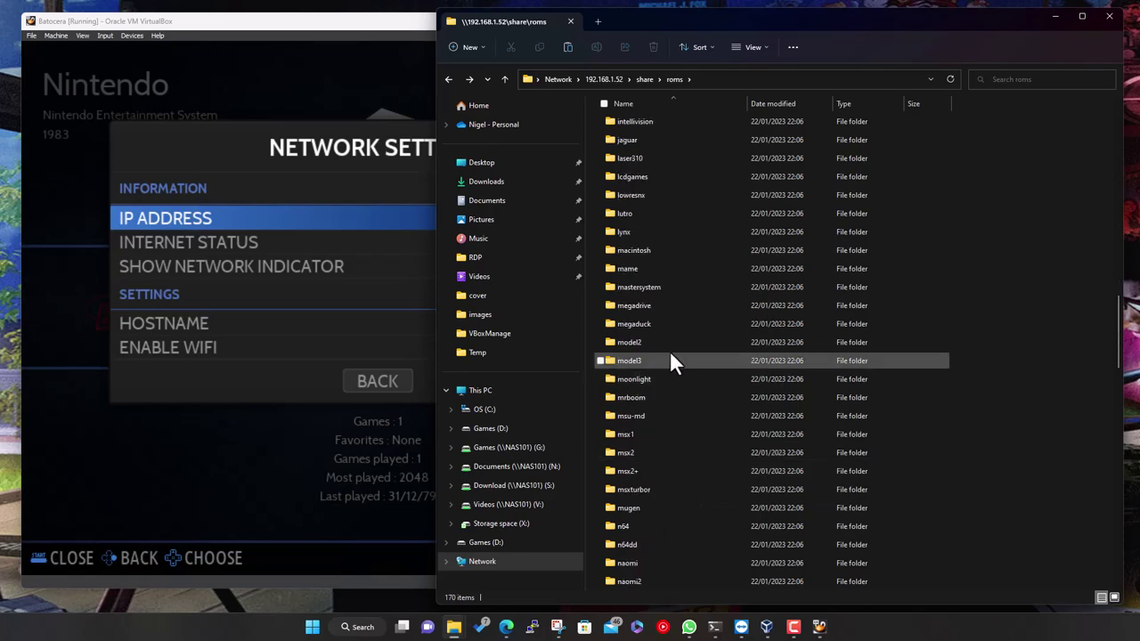
{"action": "left_click", "coordinate": [644, 303]}
{"action": "double_click", "coordinate": [644, 304]}
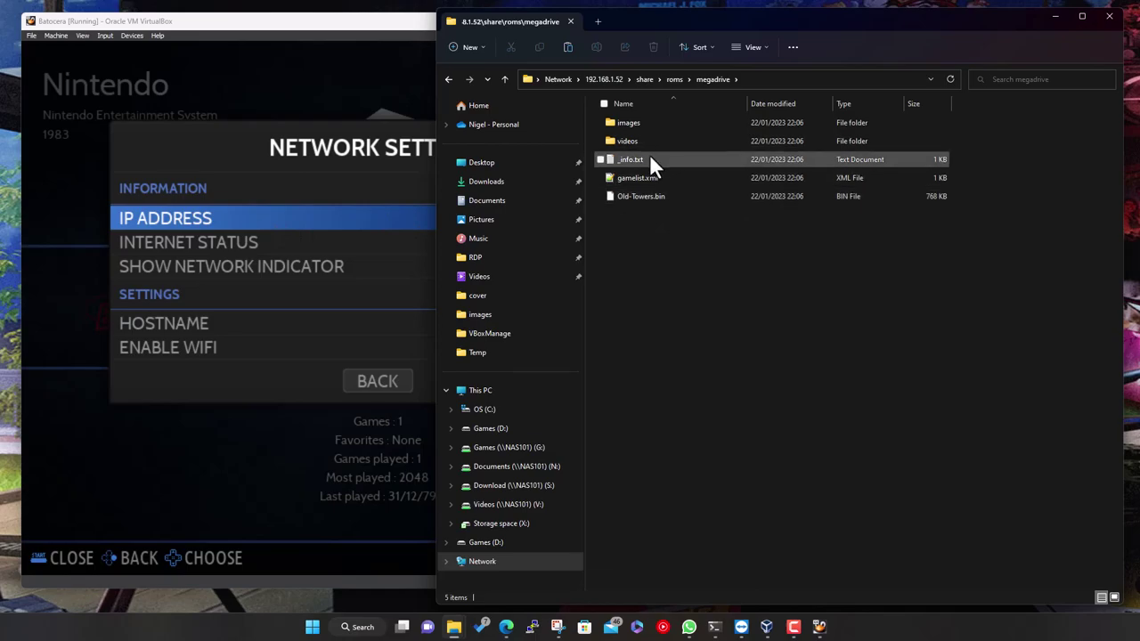
{"action": "double_click", "coordinate": [649, 158]}
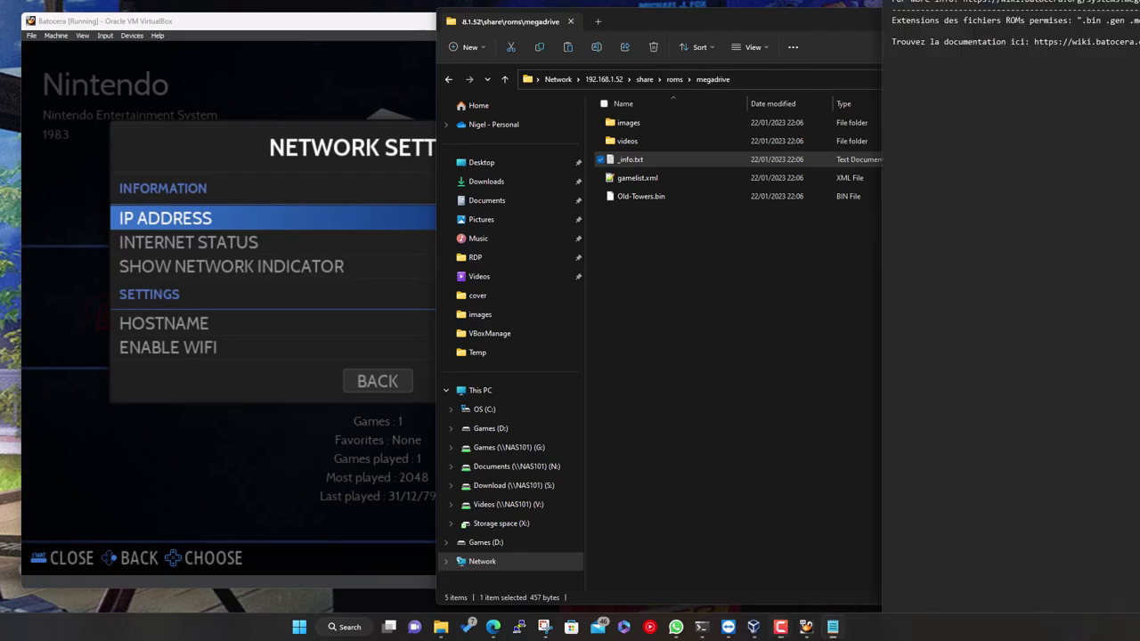
{"action": "left_click_drag", "start_coordinate": [1129, 33], "coordinate": [811, 33]}
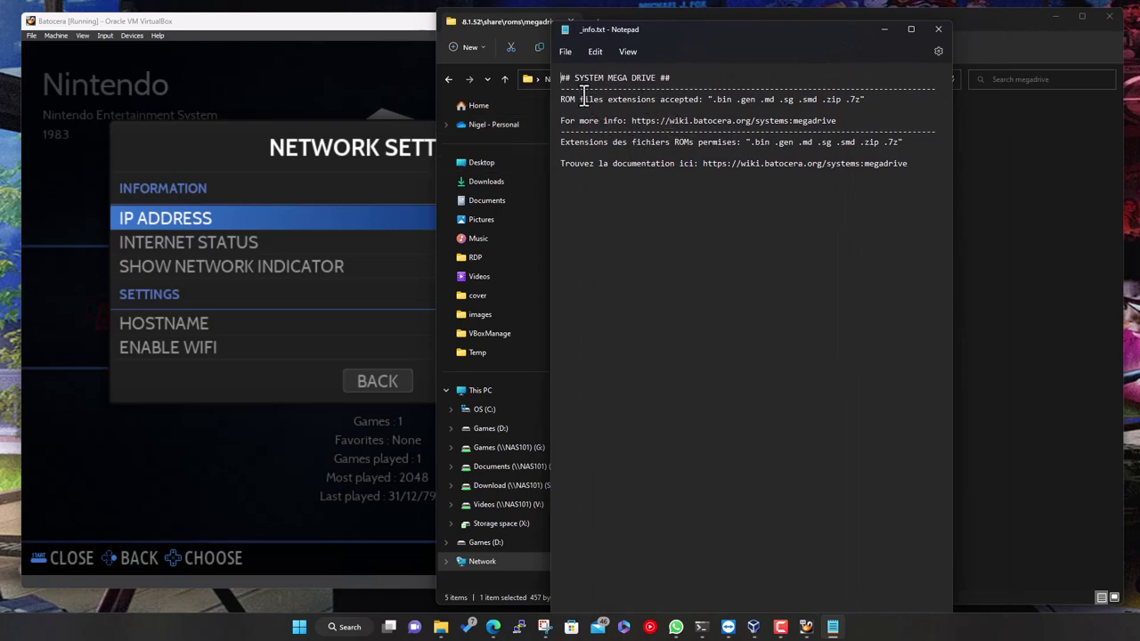
{"action": "left_click_drag", "start_coordinate": [715, 99], "coordinate": [859, 99]}
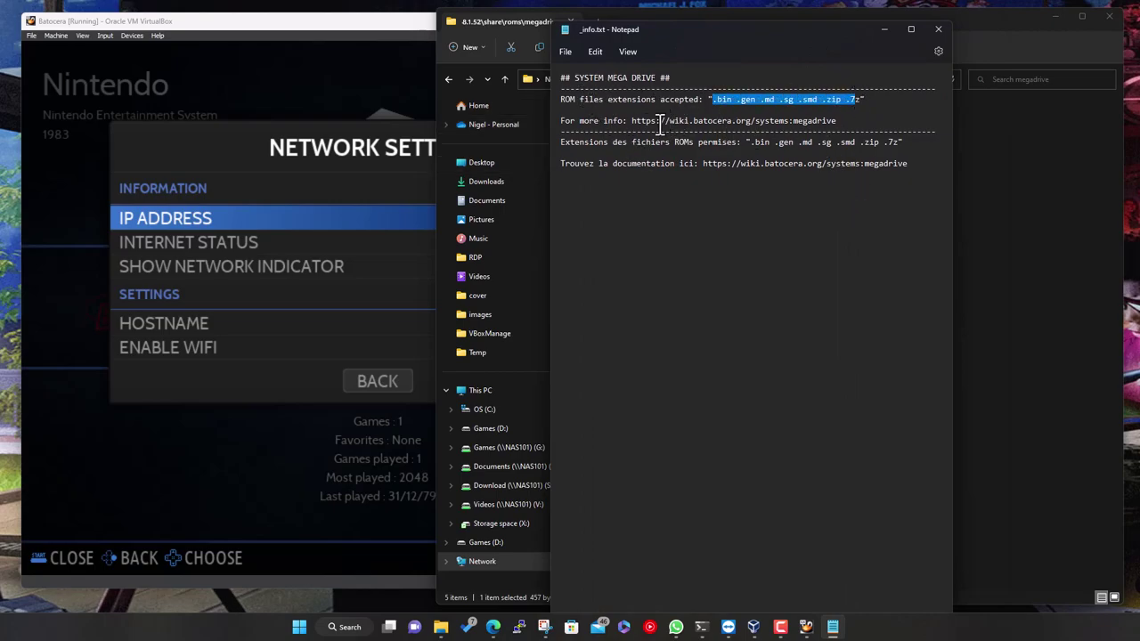
{"action": "left_click_drag", "start_coordinate": [664, 120], "coordinate": [846, 125]}
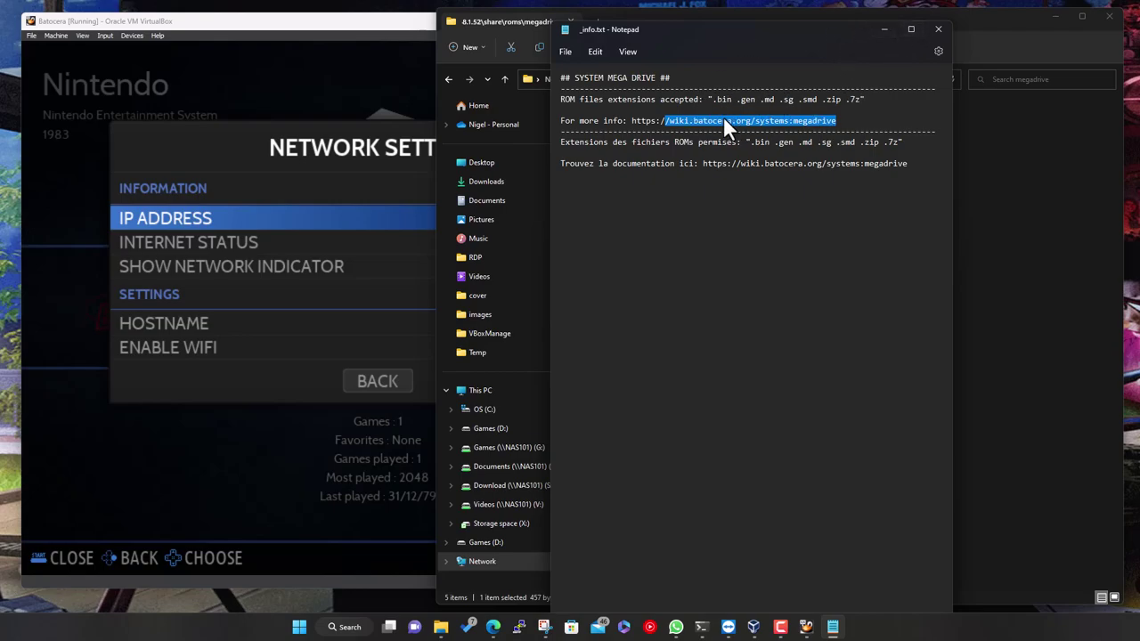
{"action": "left_click", "coordinate": [938, 29]}
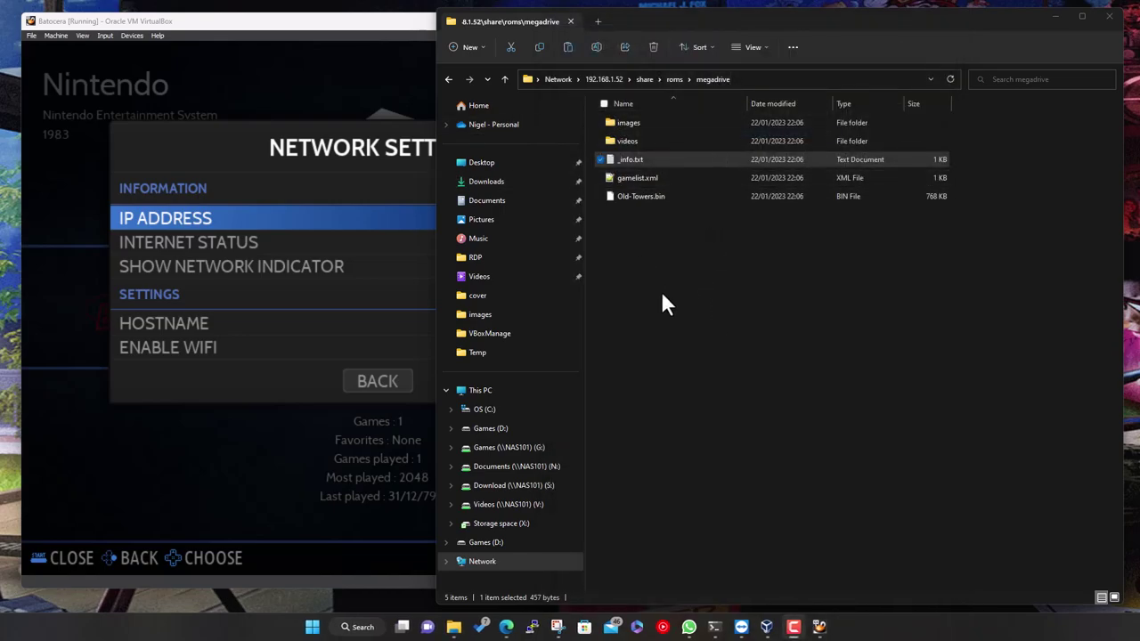
Paste the 101 .md games into the share's megadrive folder, now 106 items, and clear the selection
{"action": "right_click", "coordinate": [718, 270]}
{"action": "key", "text": "Escape"}
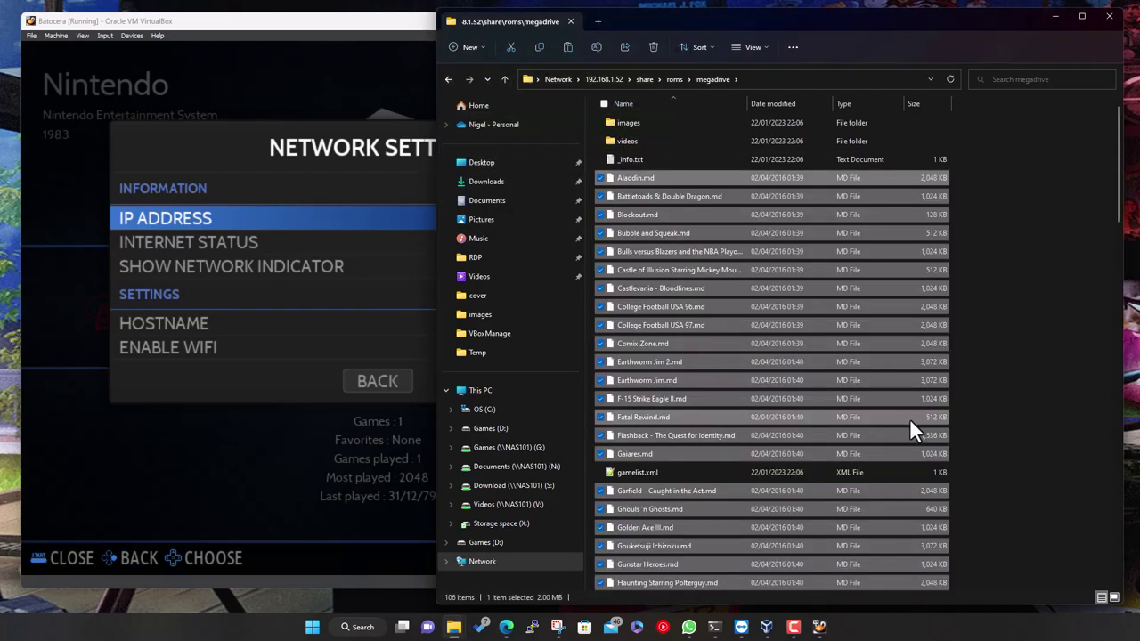
{"action": "left_click", "coordinate": [1038, 280]}
Back in Batocera, close Network Settings and check Mega Drive still lists only Old Towers
{"action": "left_click", "coordinate": [1055, 16]}
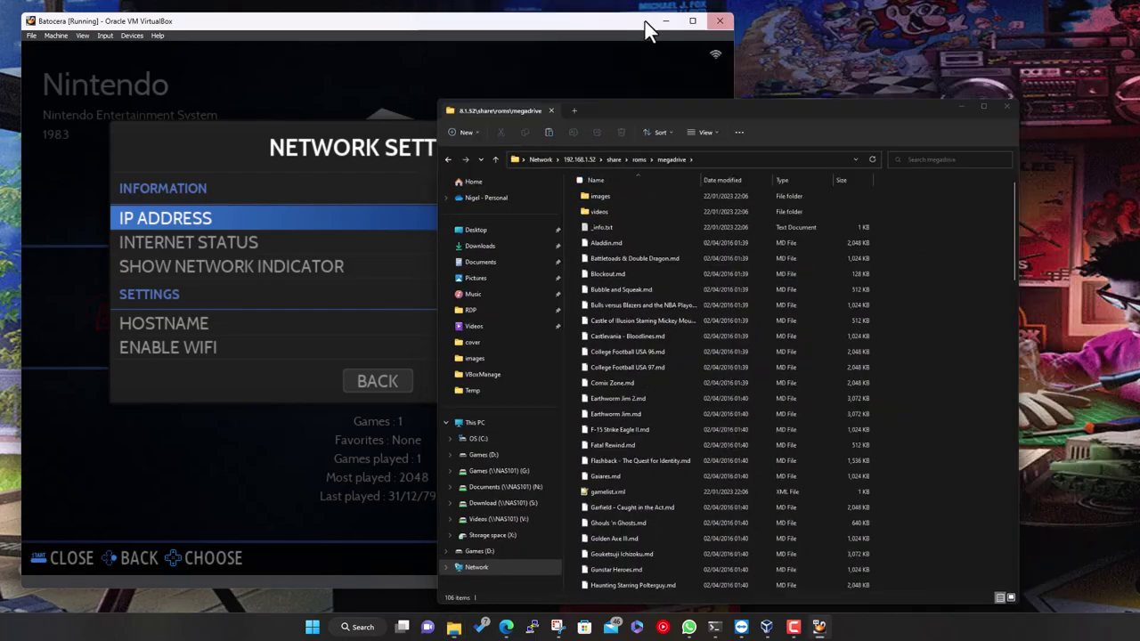
{"action": "left_click_drag", "start_coordinate": [552, 33], "coordinate": [636, 42]}
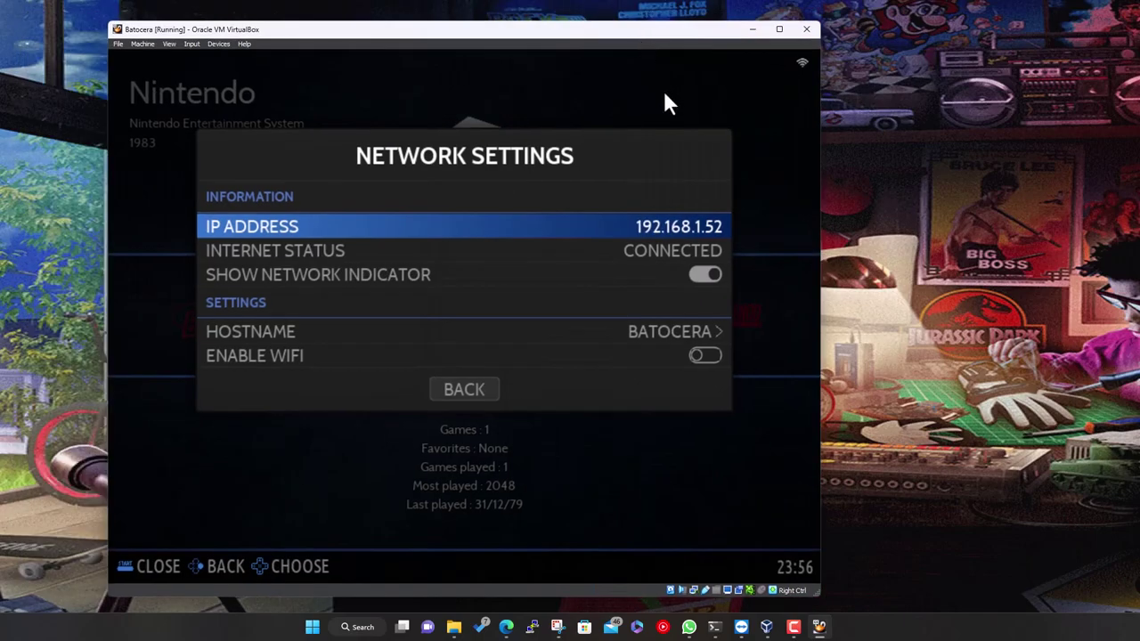
{"action": "key", "text": "Escape"}
{"action": "key", "text": "Escape"}
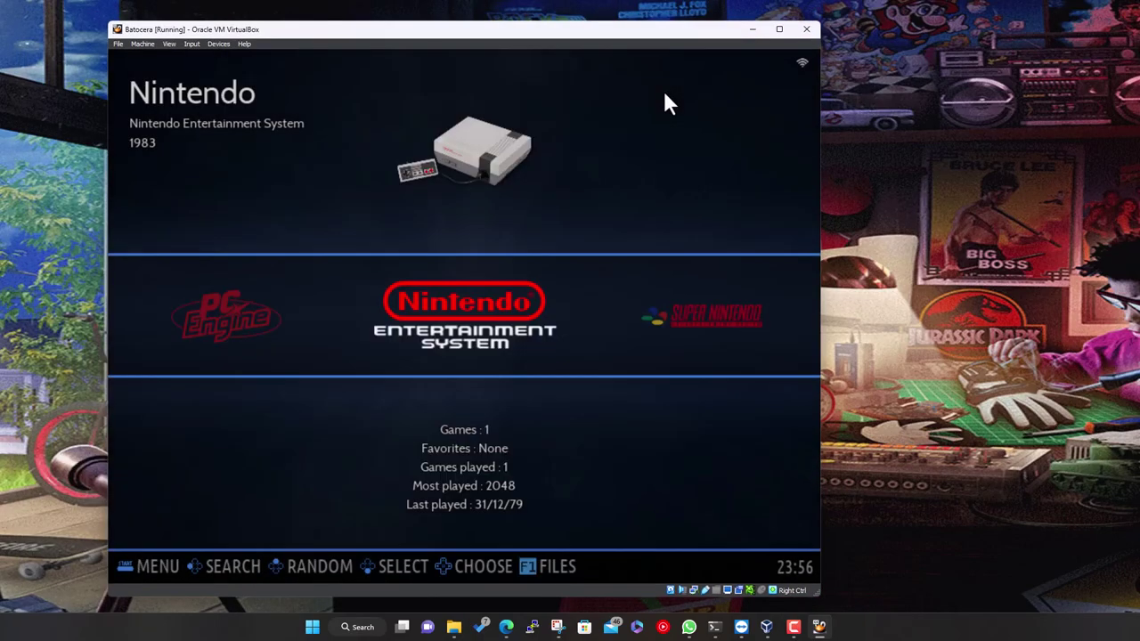
{"action": "key", "text": "Right"}
{"action": "key", "text": "Right"}
{"action": "key", "text": "Right"}
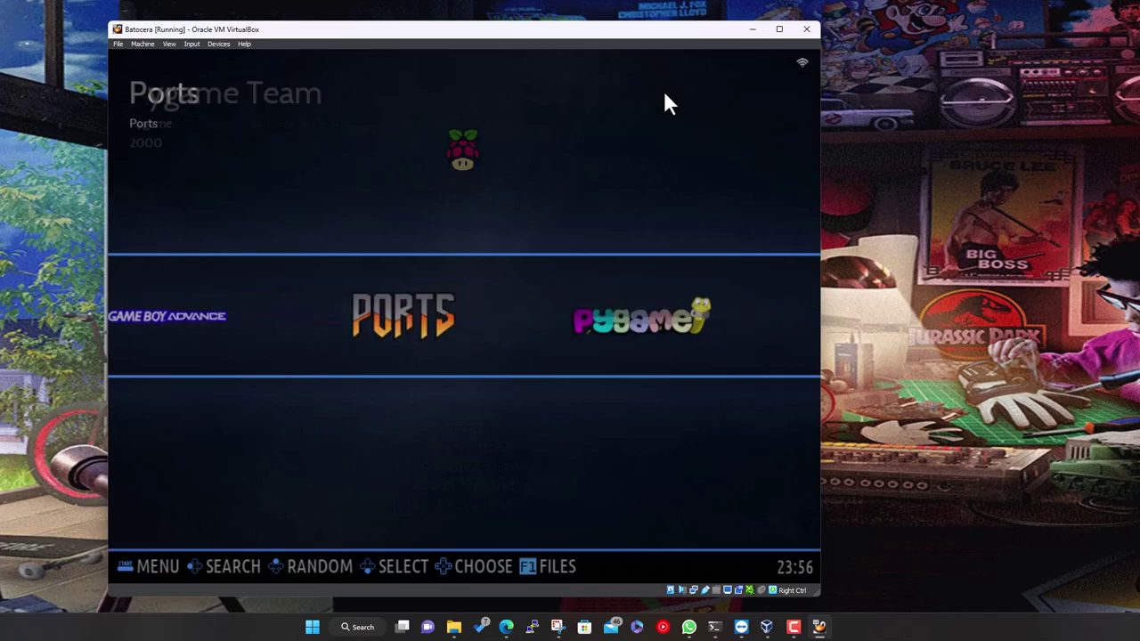
{"action": "key", "text": "Right"}
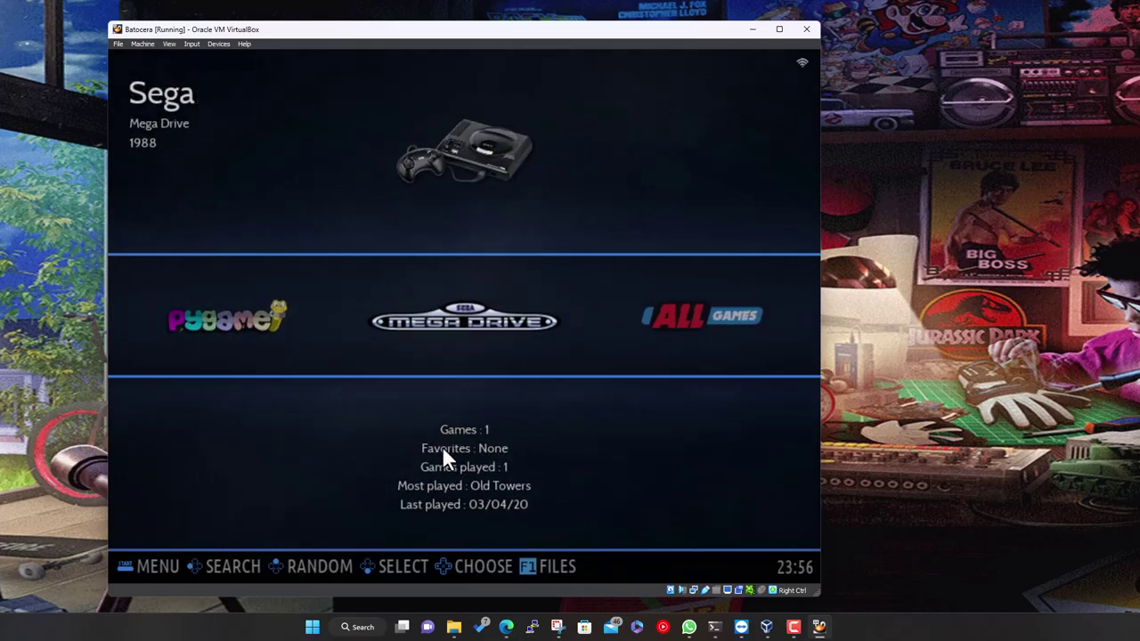
{"action": "key", "text": "Return"}
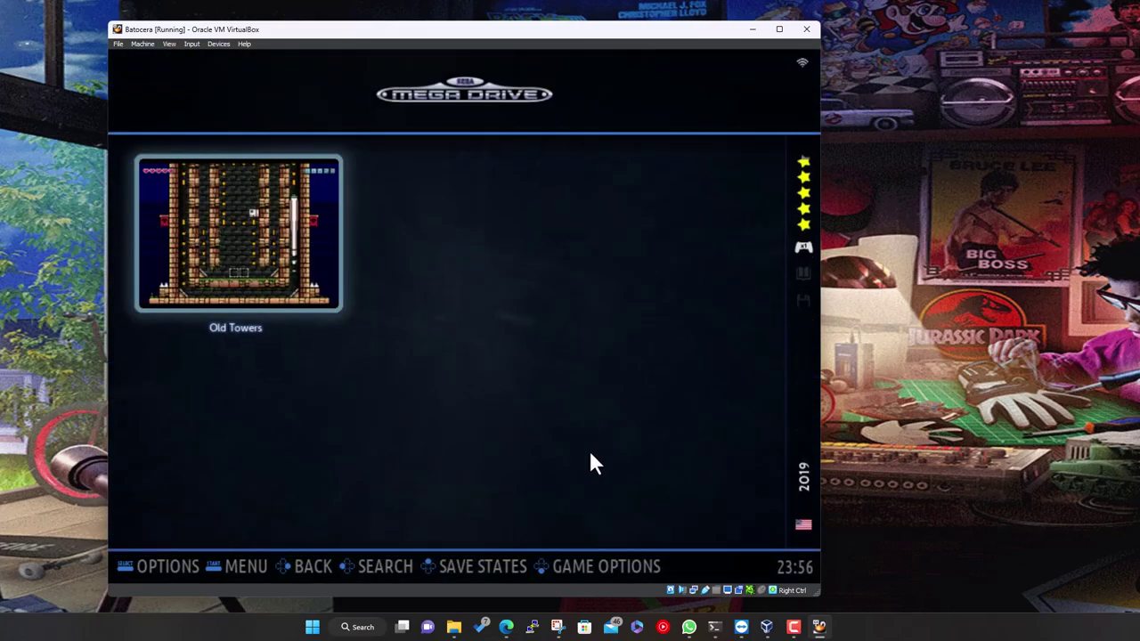
{"action": "key", "text": "BackSpace"}
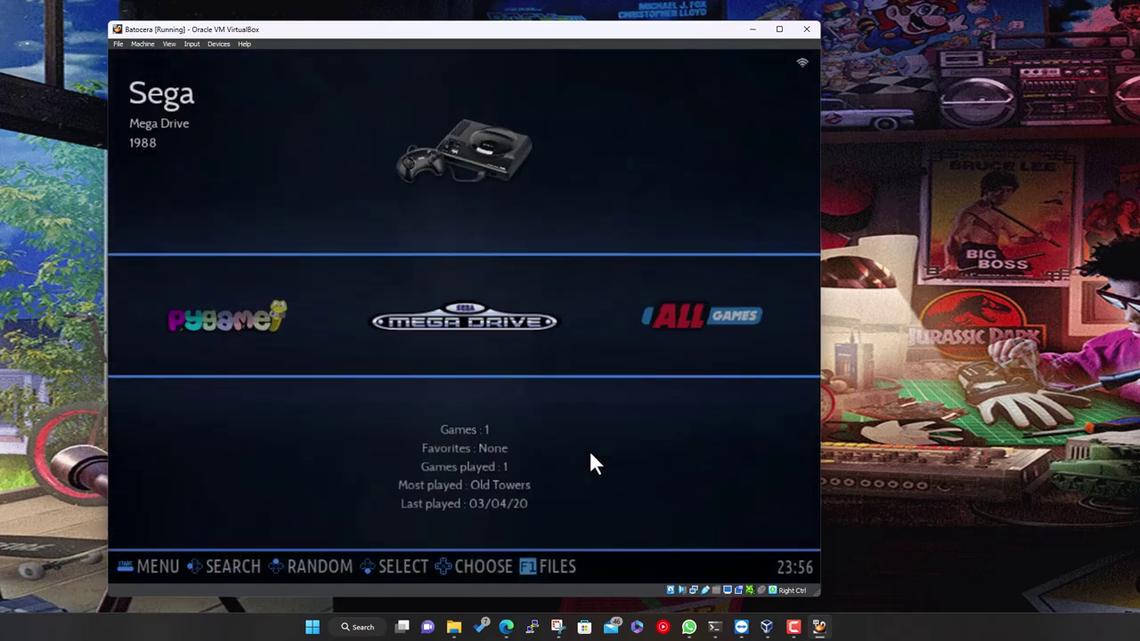
Run Update Gamelists from the Main Menu's Game Settings and confirm with Yes
{"action": "key", "text": "Escape"}
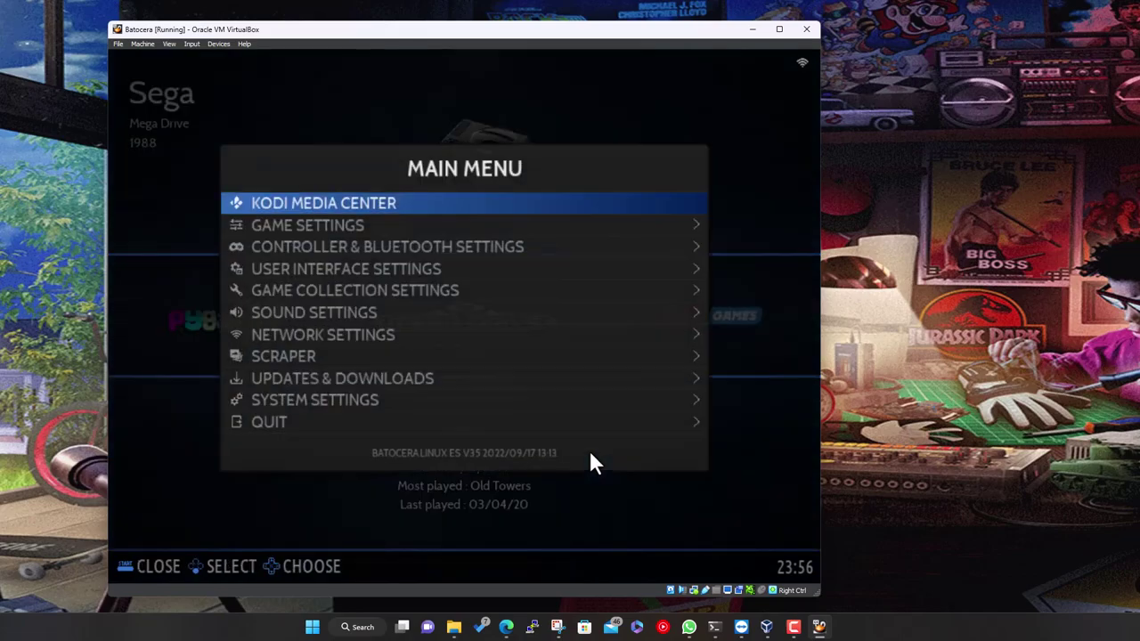
{"action": "key", "text": "Down"}
{"action": "key", "text": "Down"}
{"action": "key", "text": "Down"}
{"action": "key", "text": "Down"}
{"action": "key", "text": "Down"}
{"action": "key", "text": "Down"}
{"action": "key", "text": "Down"}
{"action": "key", "text": "Down"}
{"action": "key", "text": "Down"}
{"action": "key", "text": "Down"}
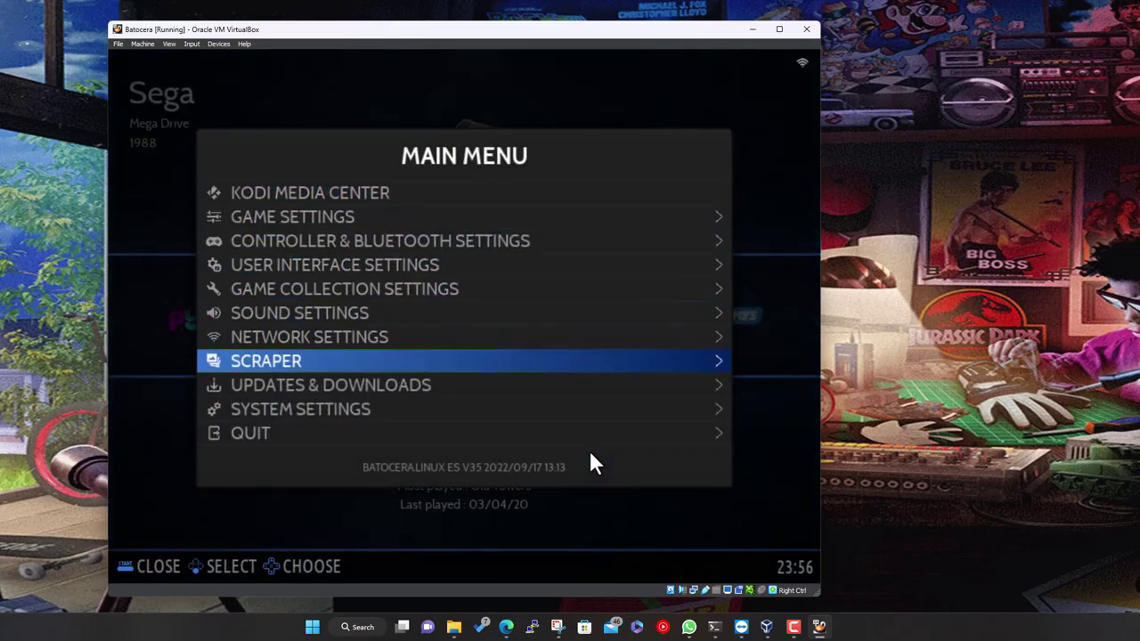
{"action": "key", "text": "Return"}
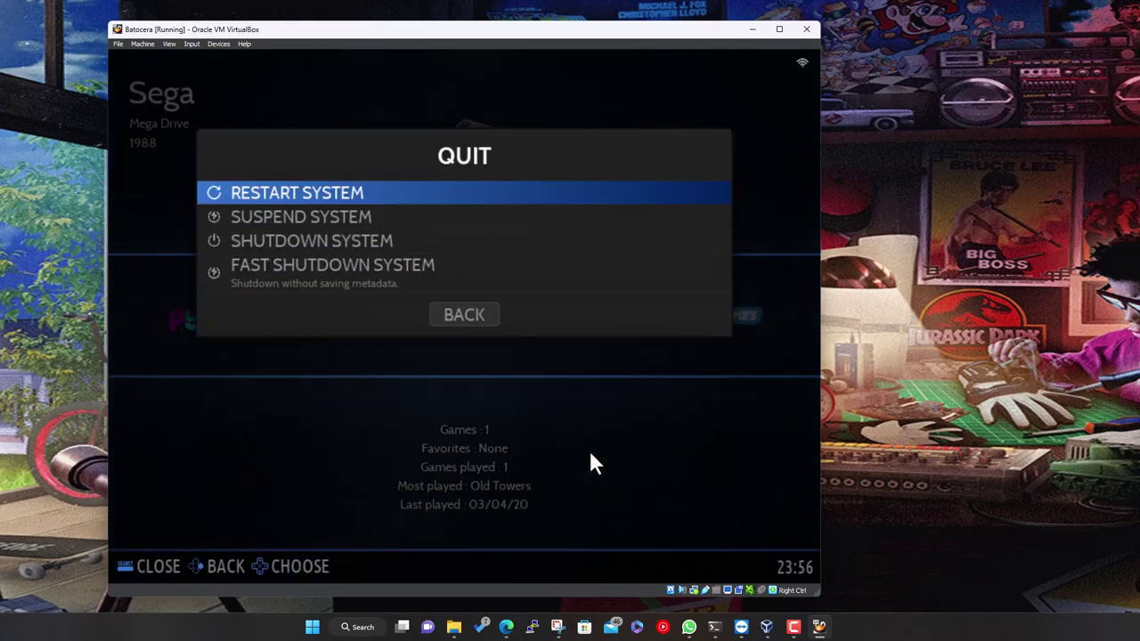
{"action": "key", "text": "BackSpace"}
{"action": "key", "text": "Up"}
{"action": "key", "text": "Up"}
{"action": "key", "text": "Up"}
{"action": "key", "text": "Up"}
{"action": "key", "text": "Up"}
{"action": "key", "text": "Up"}
{"action": "key", "text": "Up"}
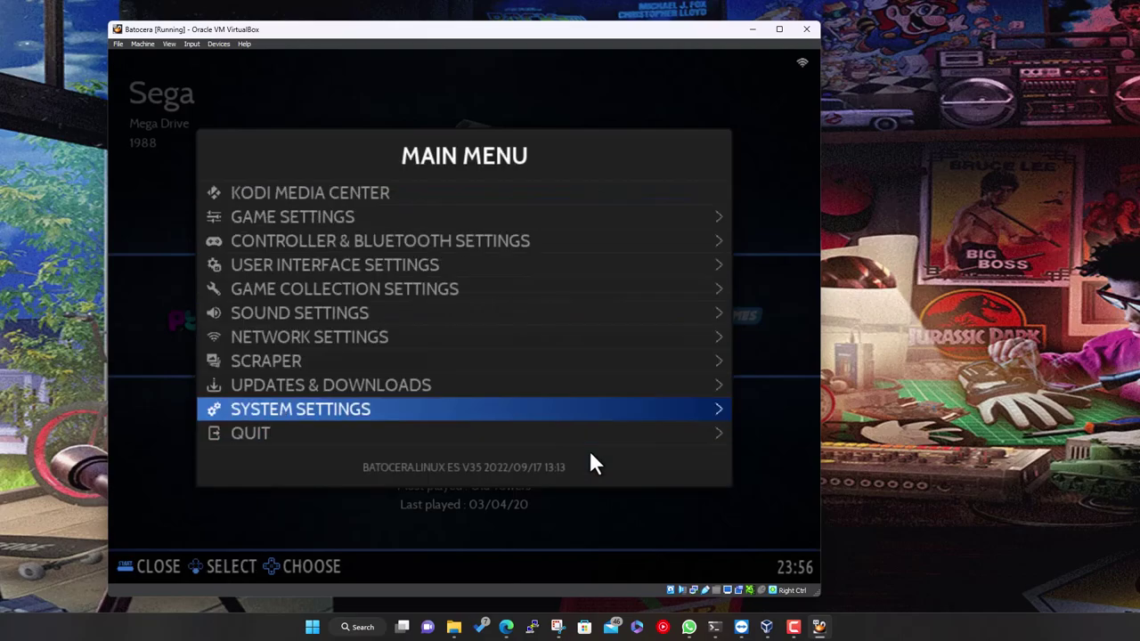
{"action": "key", "text": "Up"}
{"action": "key", "text": "Up"}
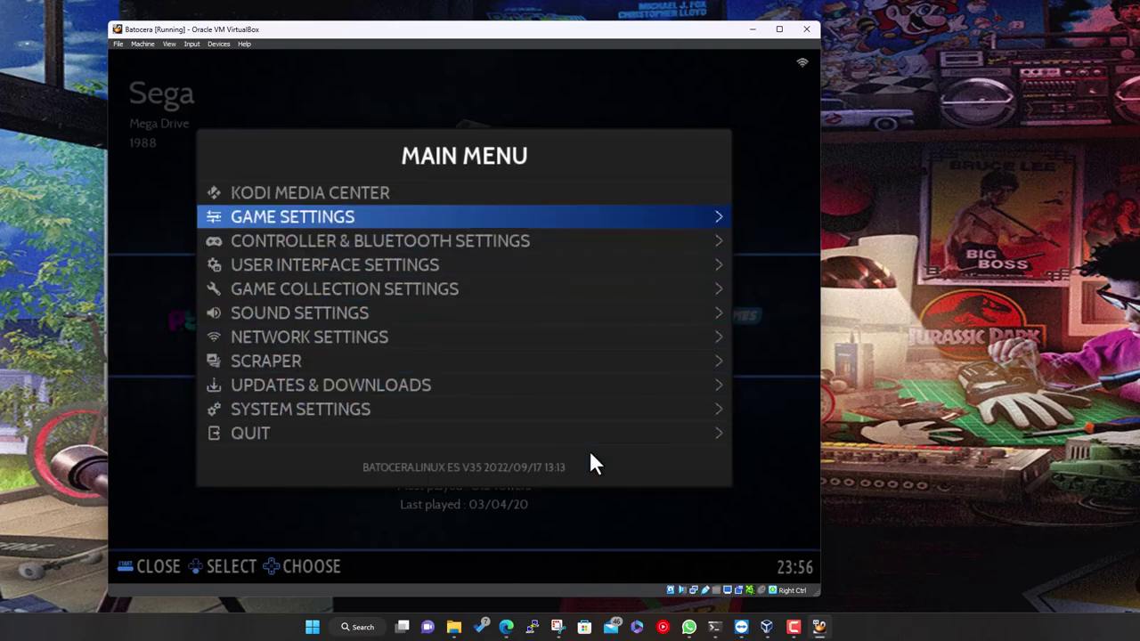
{"action": "key", "text": "Return"}
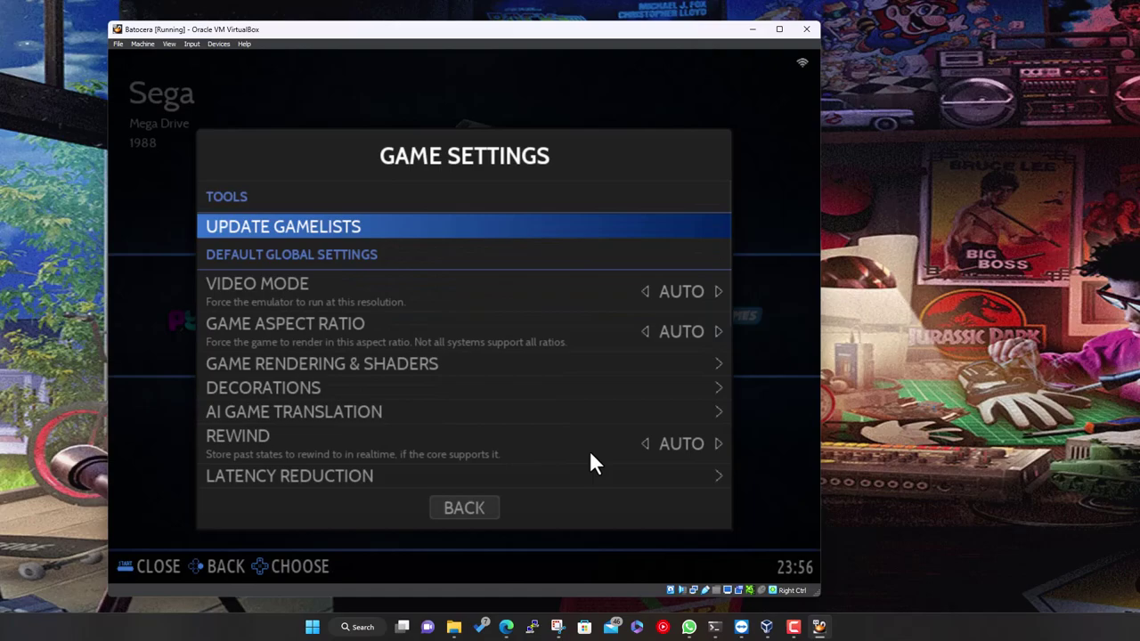
{"action": "key", "text": "Return"}
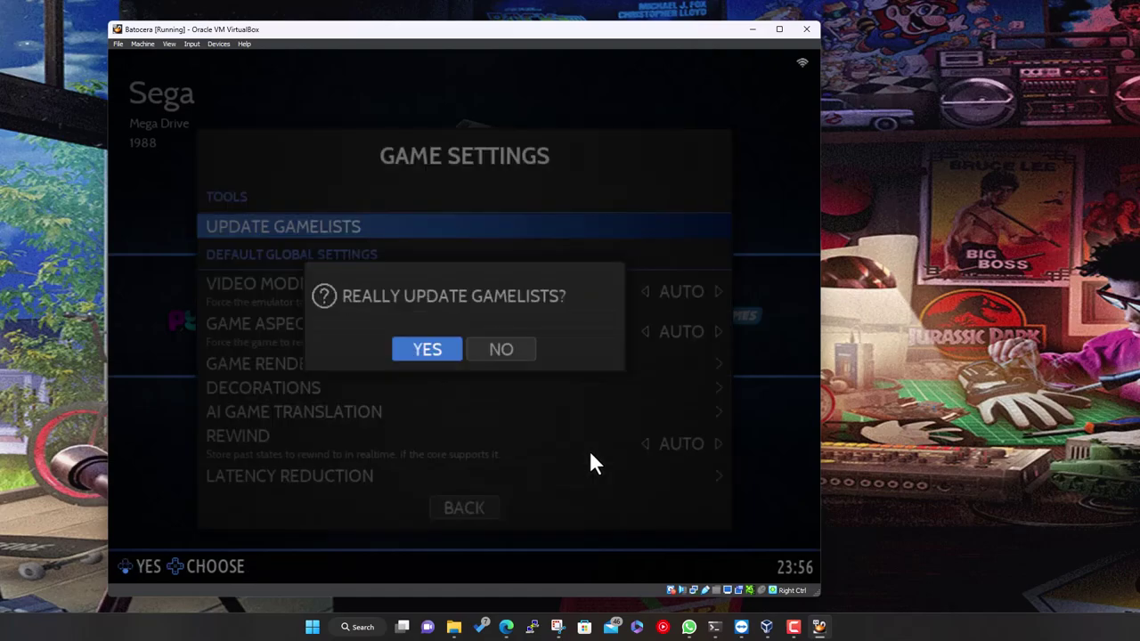
{"action": "key", "text": "Return"}
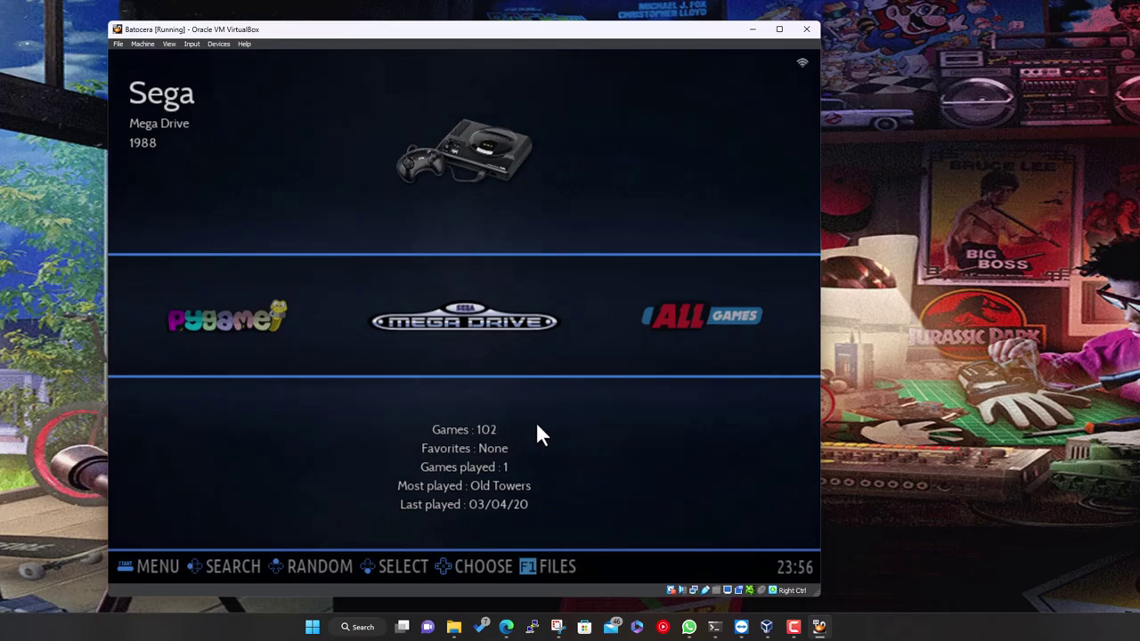
Open the Mega Drive game list and browse the new titles, then return to the systems view
{"action": "key", "text": "Return"}
{"action": "key", "text": "Down"}
{"action": "key", "text": "Down"}
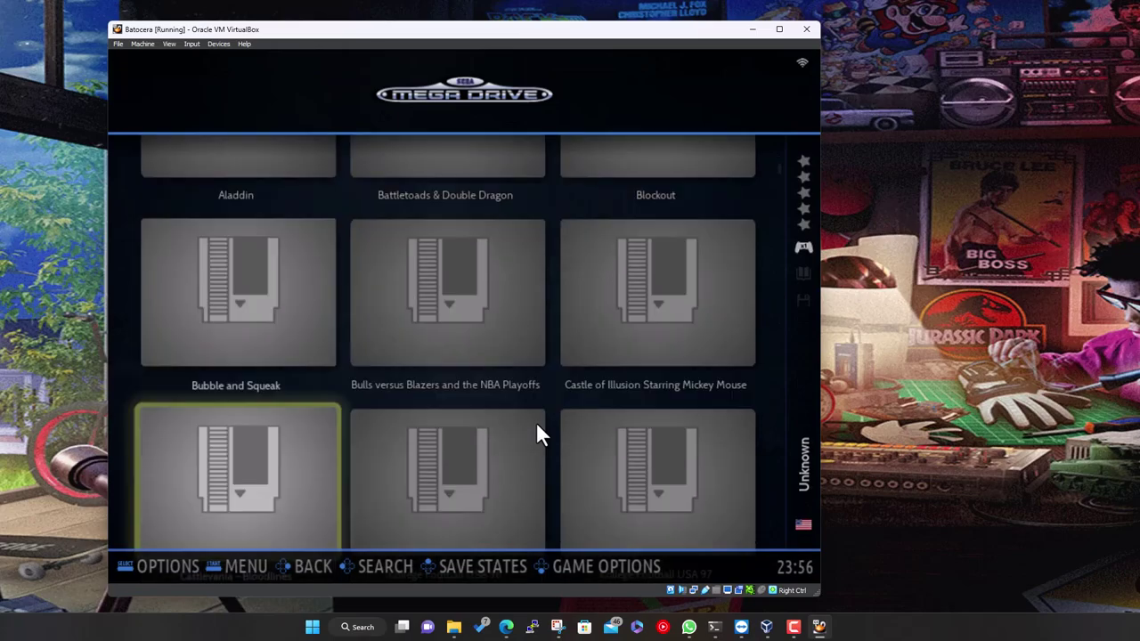
{"action": "key", "text": "Down"}
{"action": "key", "text": "Right"}
{"action": "key", "text": "Down"}
{"action": "key", "text": "Down"}
{"action": "key", "text": "Down"}
{"action": "key", "text": "Down"}
{"action": "key", "text": "Down"}
{"action": "key", "text": "Down"}
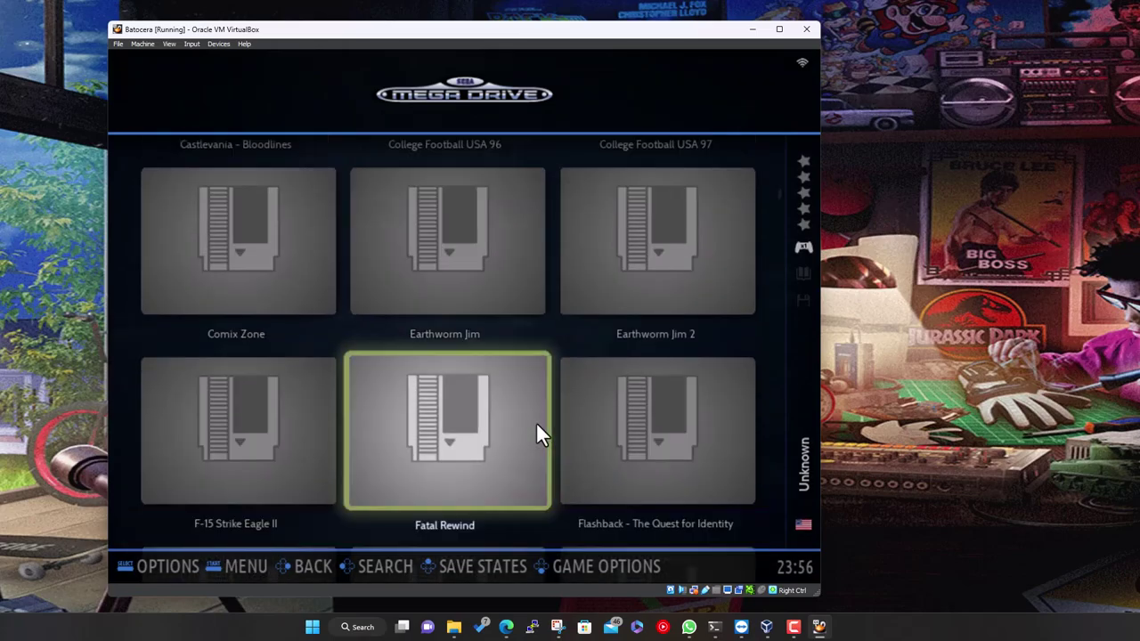
{"action": "key", "text": "Down"}
{"action": "key", "text": "Down"}
{"action": "key", "text": "Down"}
{"action": "key", "text": "Down"}
{"action": "key", "text": "Down"}
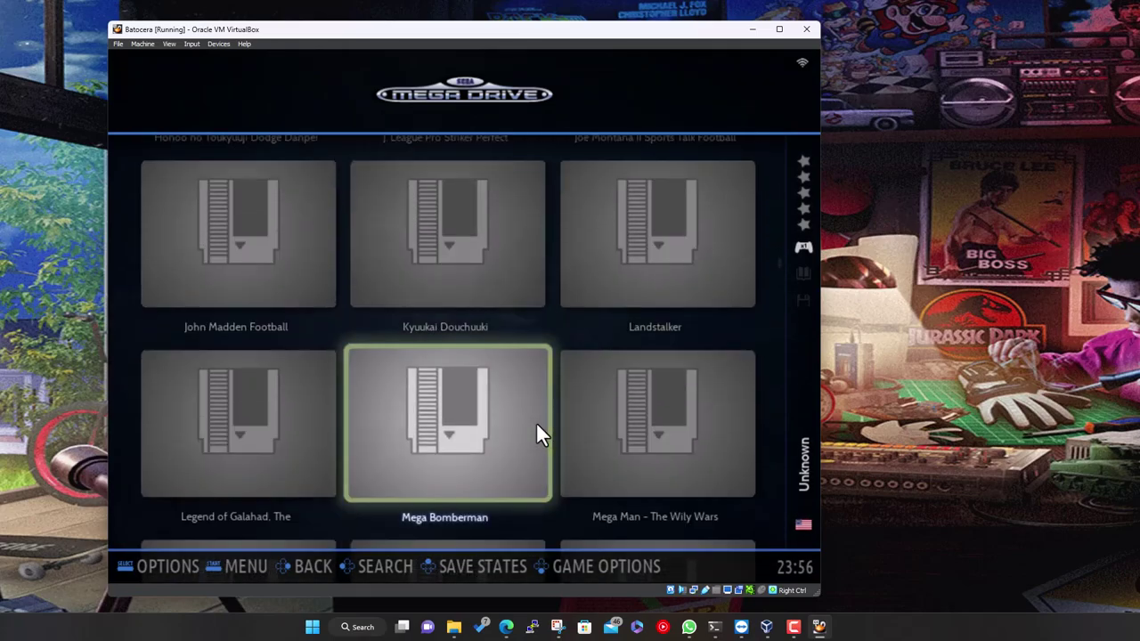
{"action": "key", "text": "Up"}
{"action": "key", "text": "Up"}
{"action": "key", "text": "Up"}
{"action": "key", "text": "Up"}
{"action": "key", "text": "Up"}
{"action": "key", "text": "Up"}
{"action": "key", "text": "Up"}
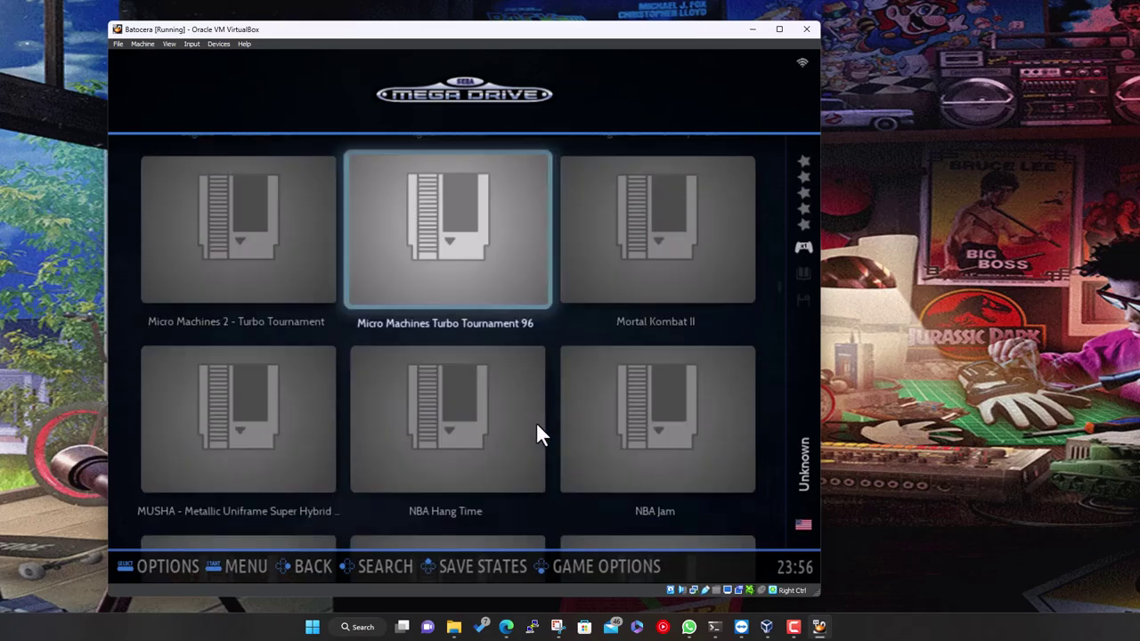
{"action": "key", "text": "Escape"}
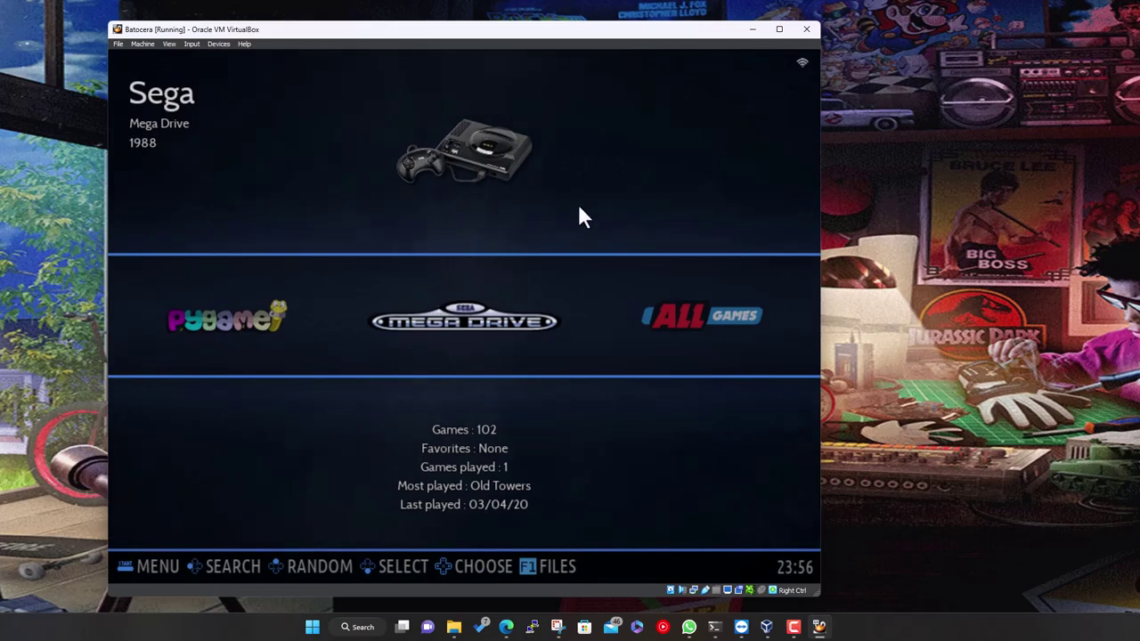
Confirm the 102-game count, reopen the Mega Drive list and return to Aladdin
{"action": "key", "text": "Right"}
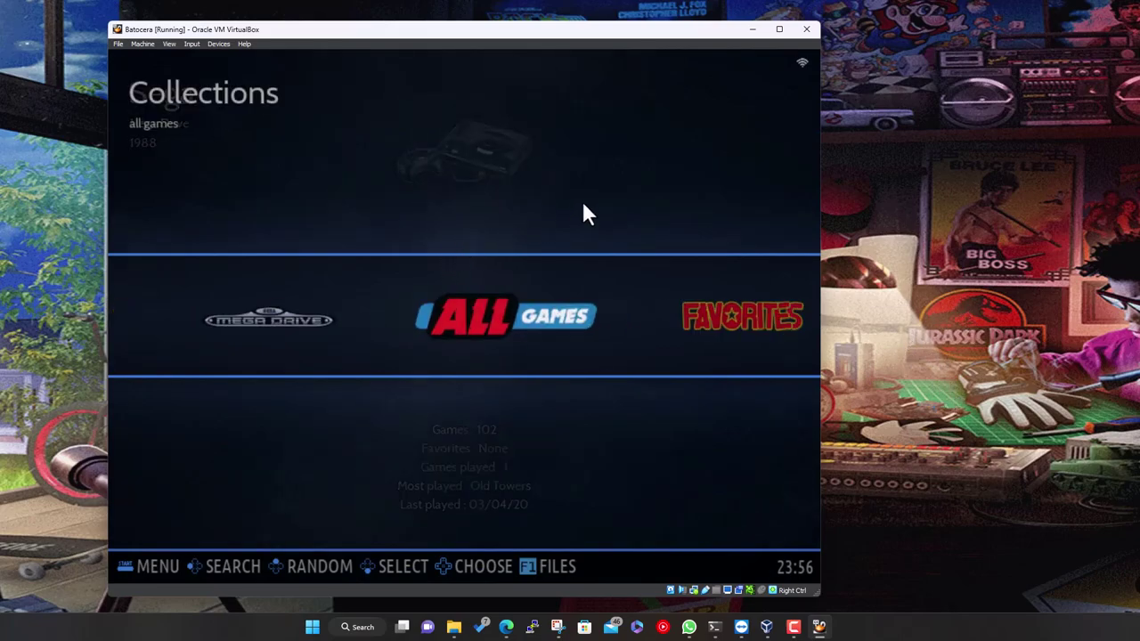
{"action": "key", "text": "Left"}
{"action": "key", "text": "Return"}
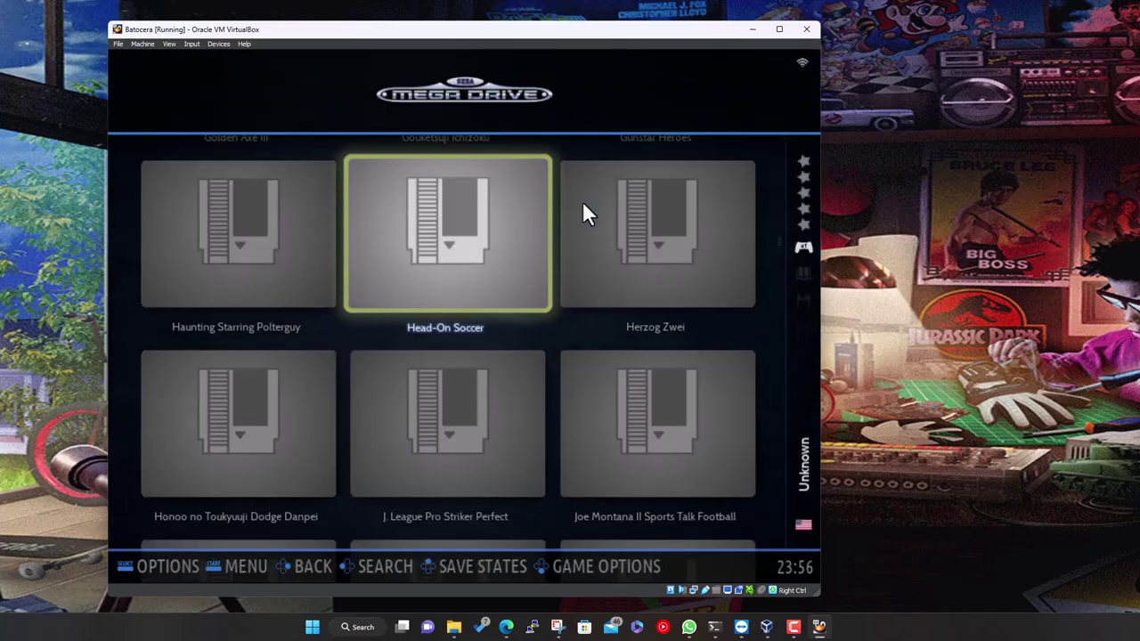
{"action": "key", "text": "Down"}
{"action": "key", "text": "Up"}
{"action": "key", "text": "Up"}
{"action": "key", "text": "Up"}
{"action": "key", "text": "Up"}
{"action": "key", "text": "Up"}
{"action": "key", "text": "Up"}
{"action": "key", "text": "Up"}
{"action": "key", "text": "Up"}
{"action": "key", "text": "Up"}
{"action": "key", "text": "Up"}
{"action": "key", "text": "Up"}
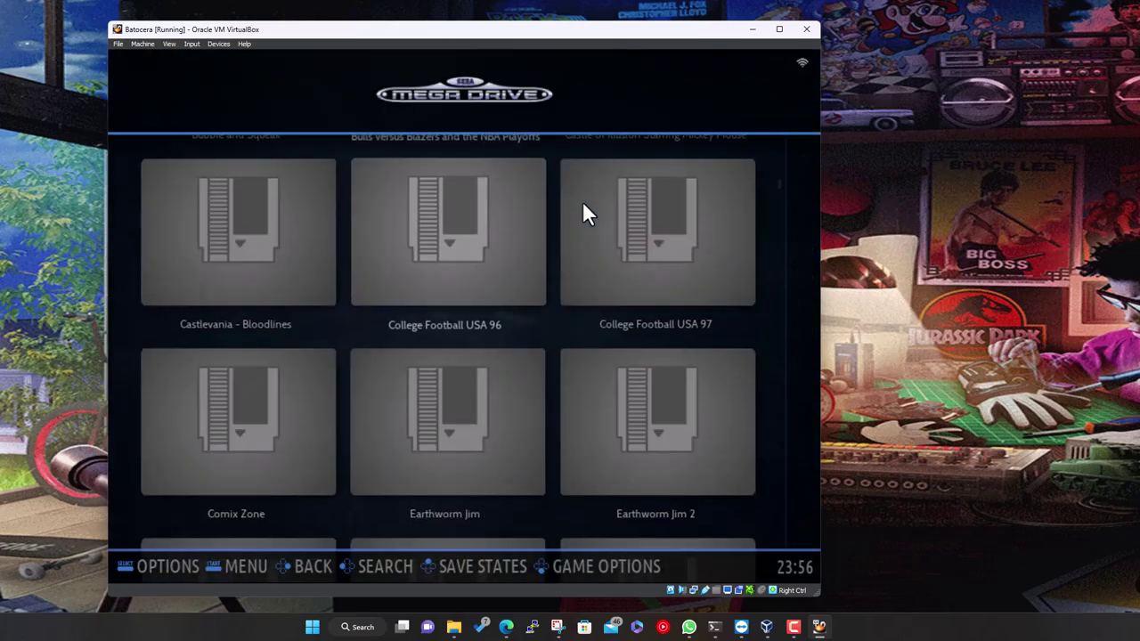
{"action": "key", "text": "Right"}
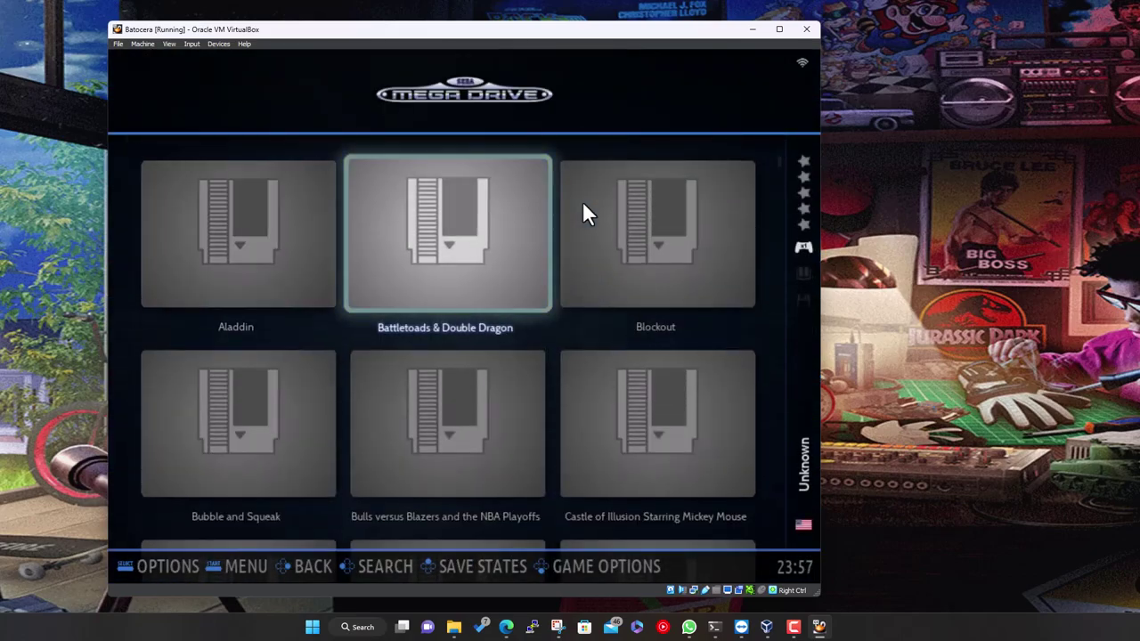
{"action": "key", "text": "Left"}
Launch Aladdin and get past its title, instructions and intro screens
{"action": "key", "text": "Return"}
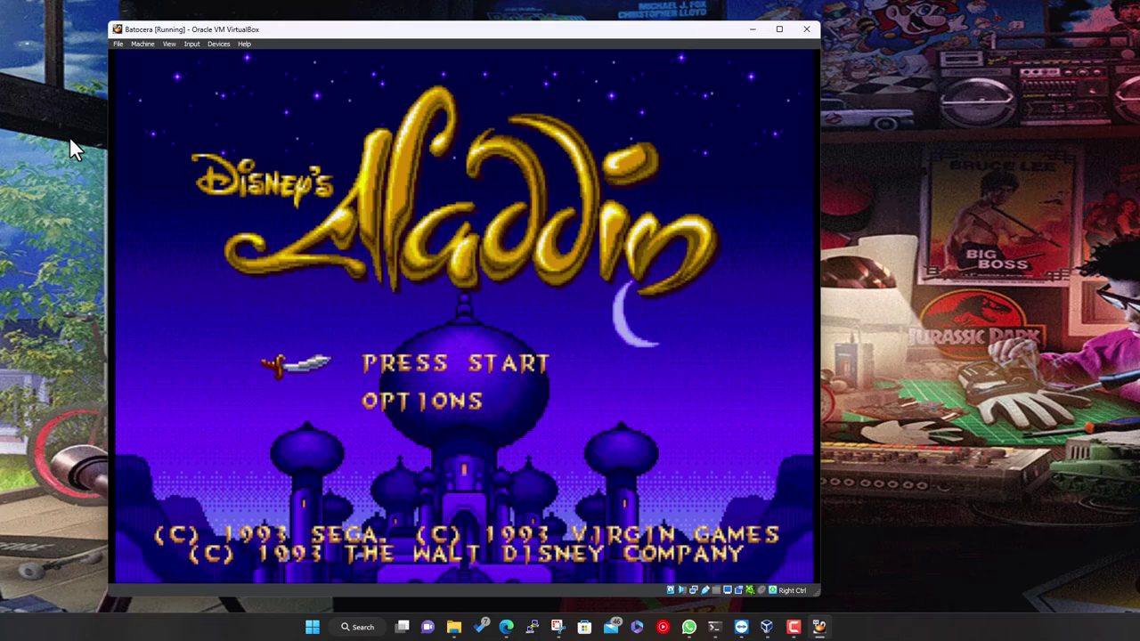
{"action": "key", "text": "Return"}
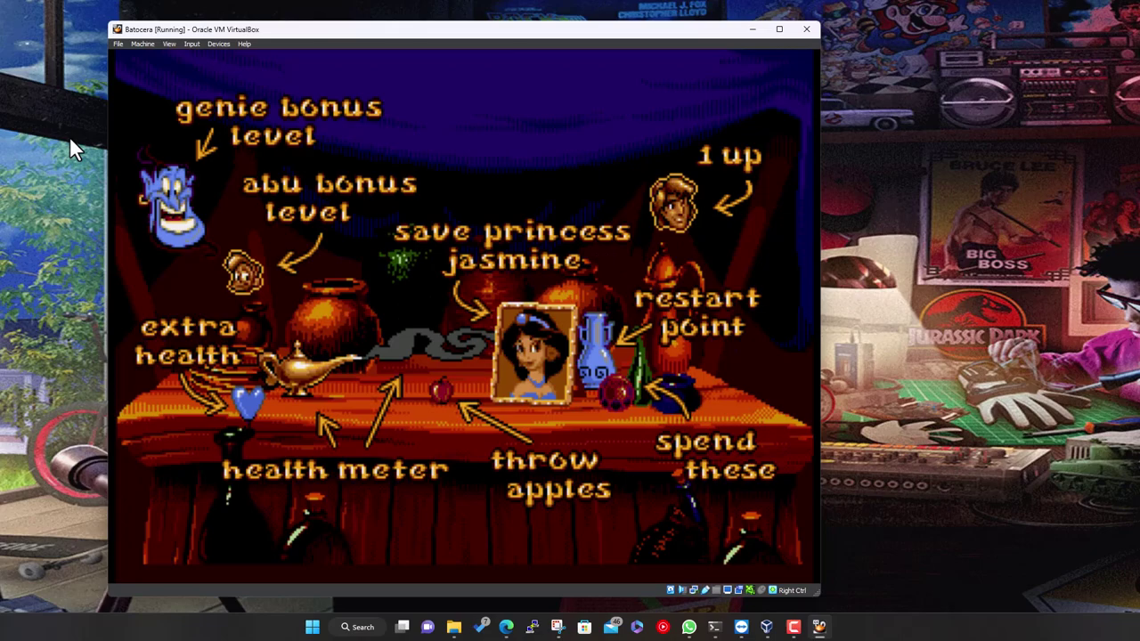
{"action": "key", "text": "Return"}
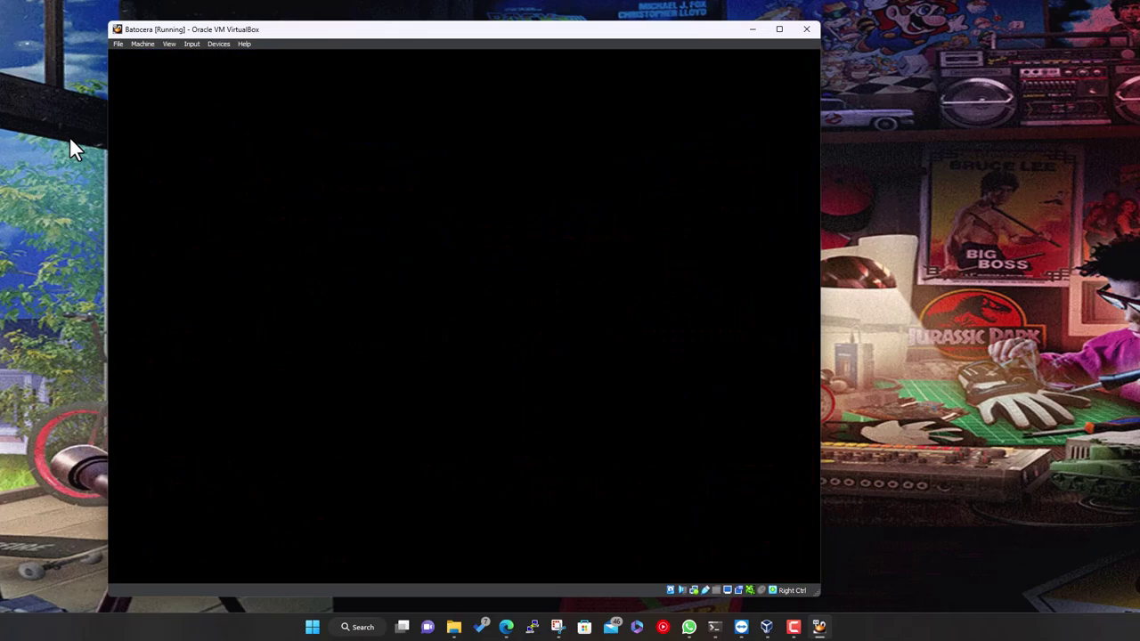
{"action": "key", "text": "Return"}
{"action": "key", "text": "Return"}
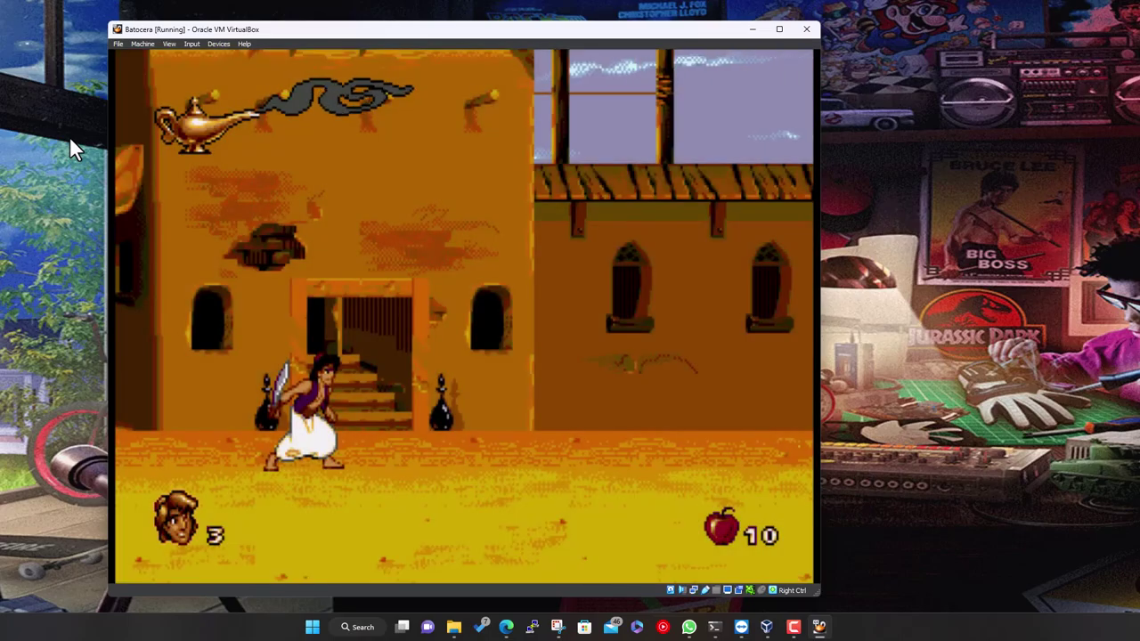
Play Aladdin briefly through Agrabah Market, past the guard, then quit to the game list
{"action": "key", "text": "Right"}
{"action": "key", "text": "Right"}
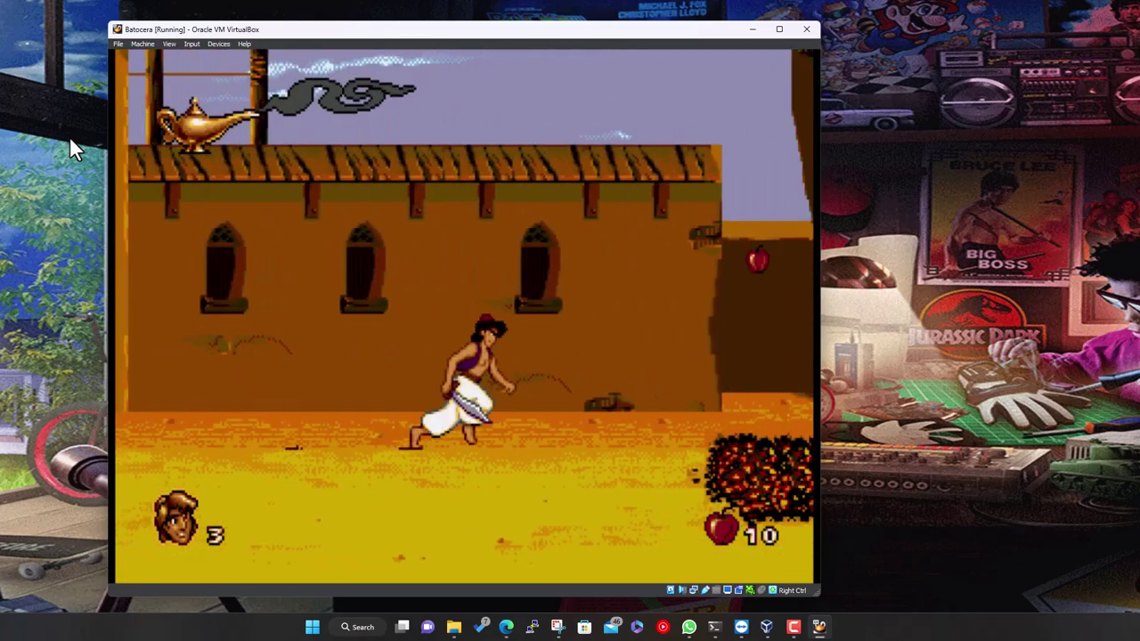
{"action": "key", "text": "Right"}
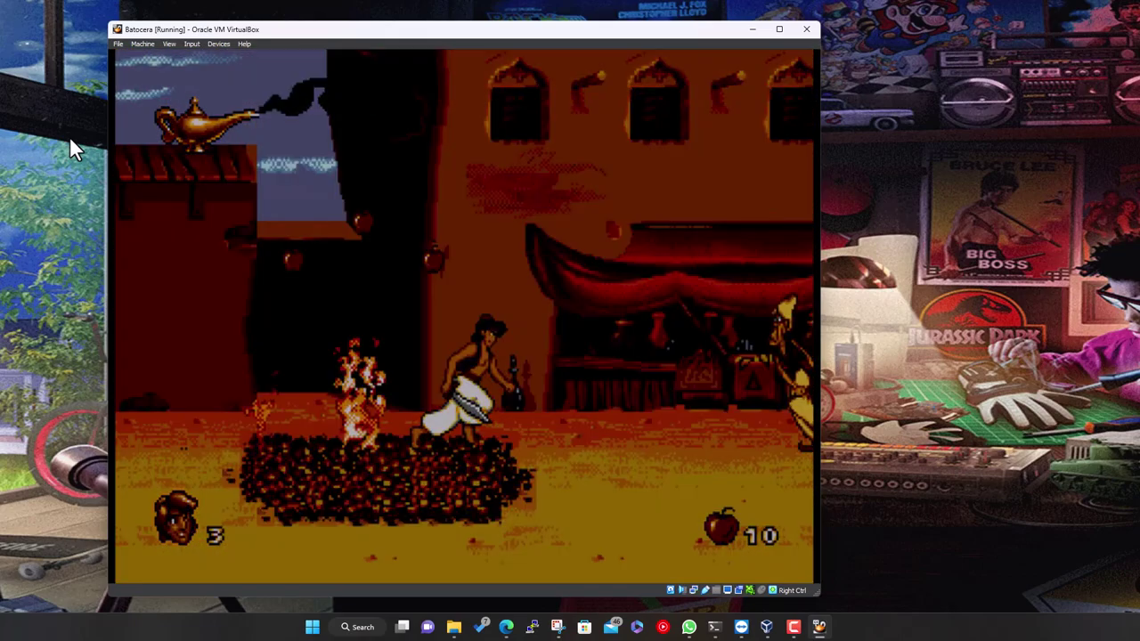
{"action": "key", "text": "Right"}
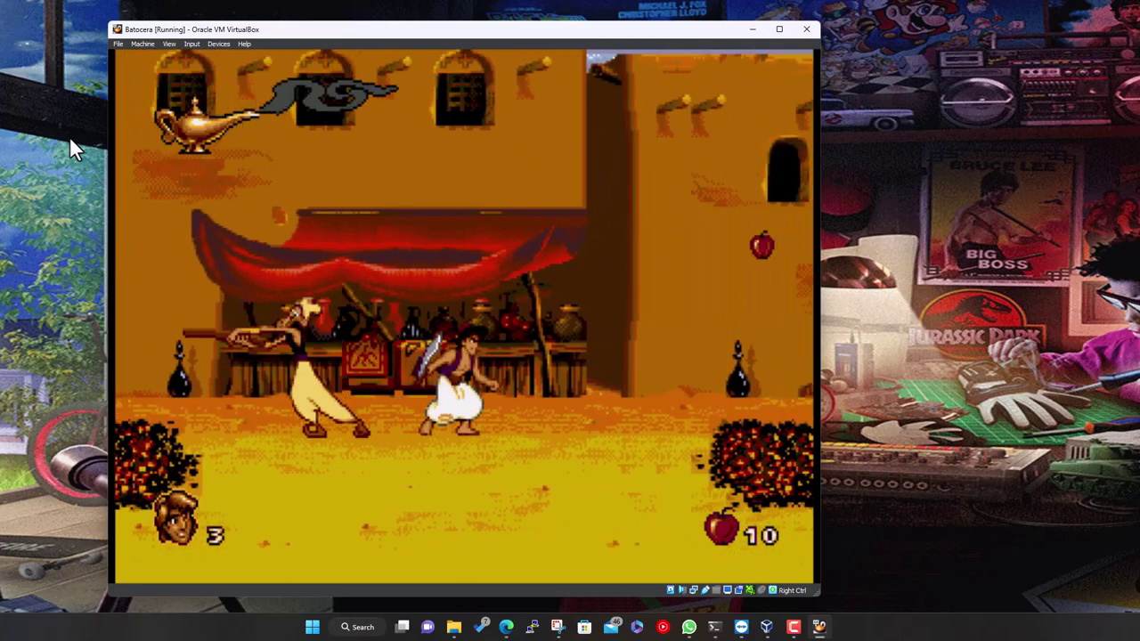
{"action": "key", "text": "Left"}
{"action": "key", "text": "Right"}
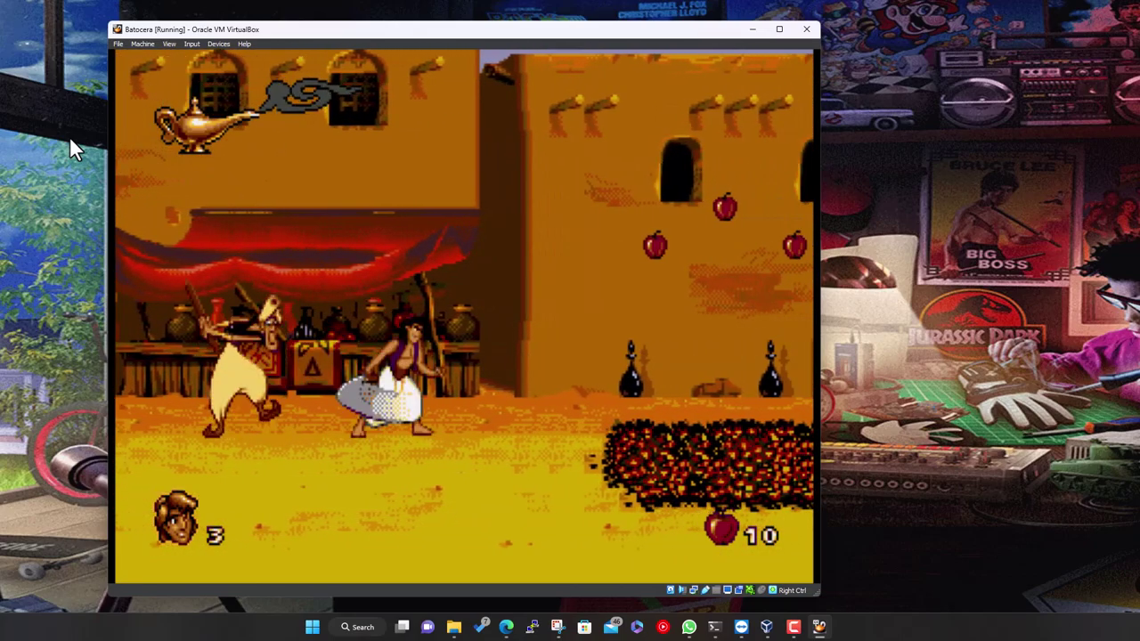
{"action": "key", "text": "Left"}
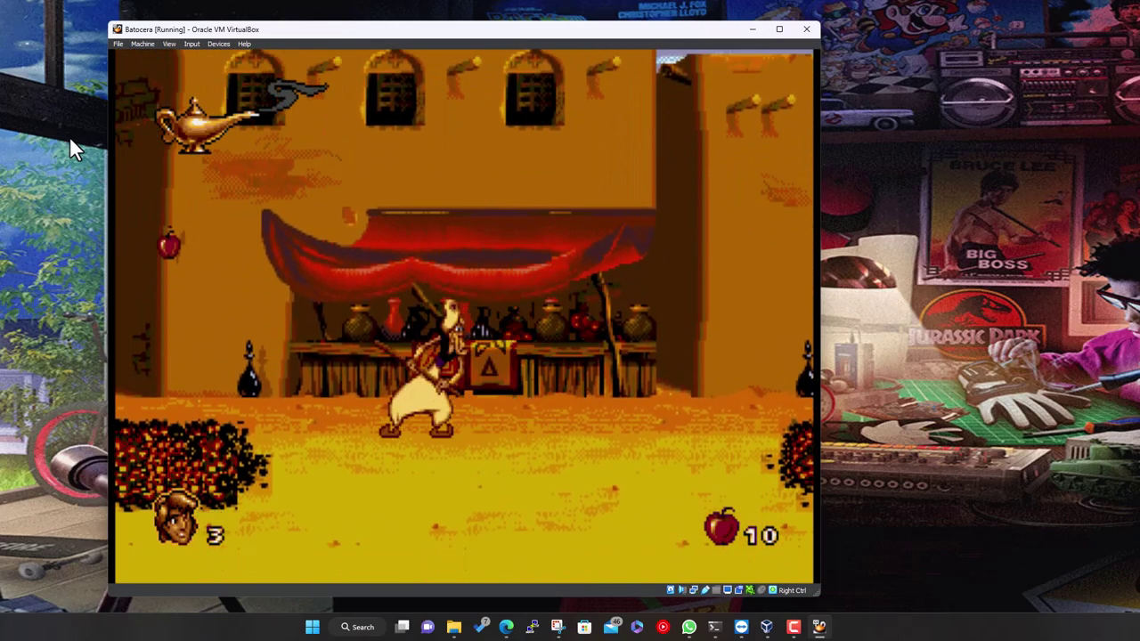
{"action": "key", "text": "Right"}
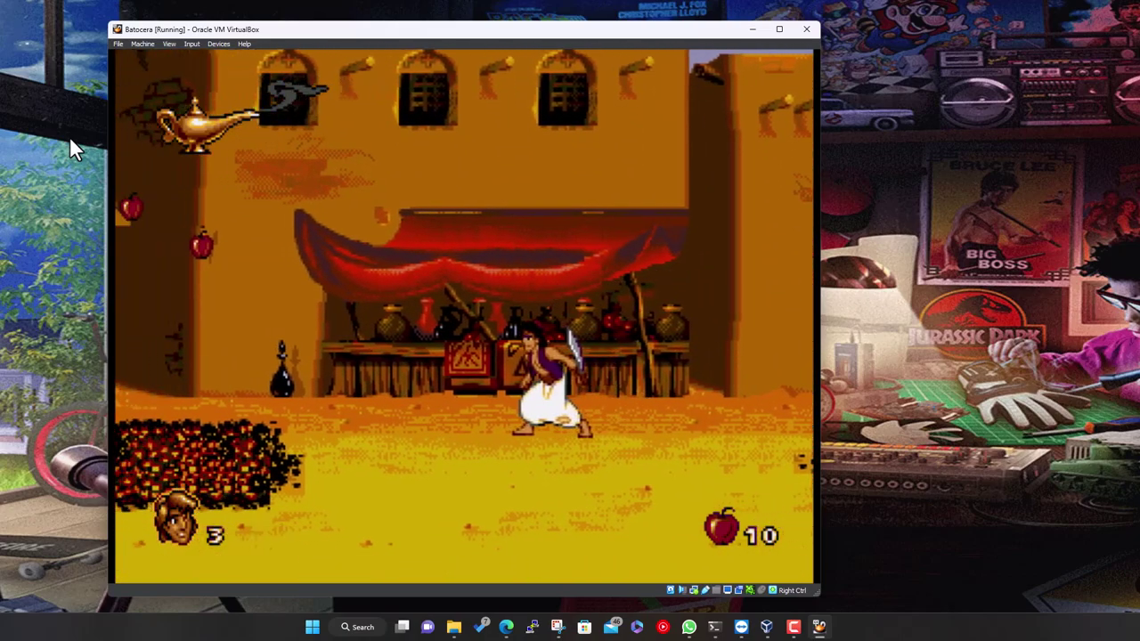
{"action": "key", "text": "Left"}
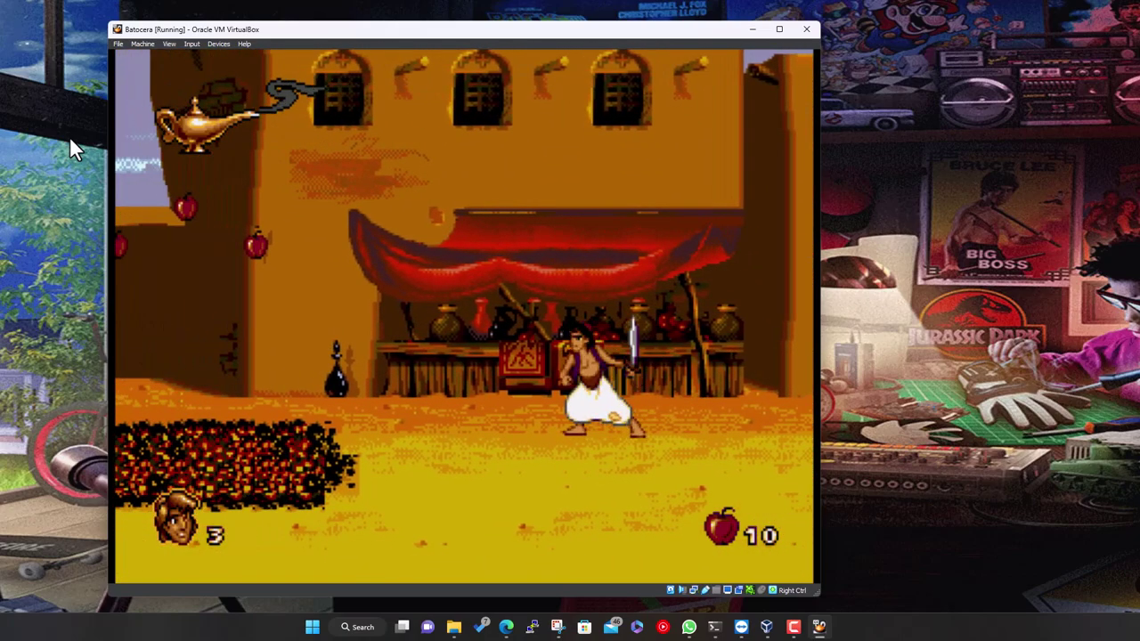
{"action": "key", "text": "Escape"}
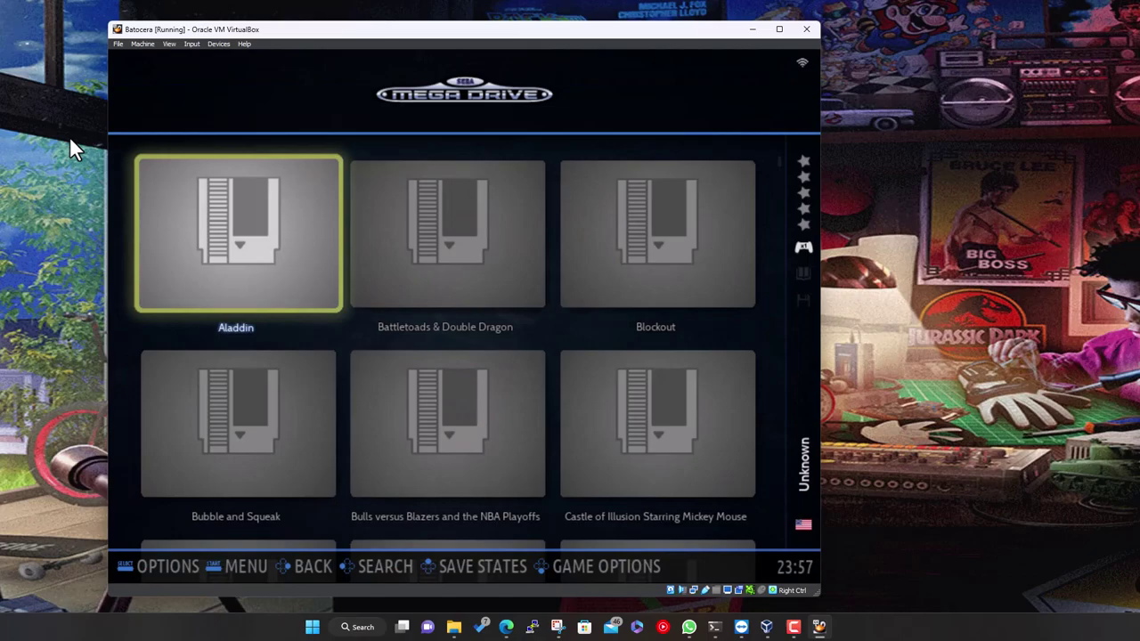
Leave the Mega Drive game list and open the file manager at /userdata with F1
{"action": "key", "text": "Right"}
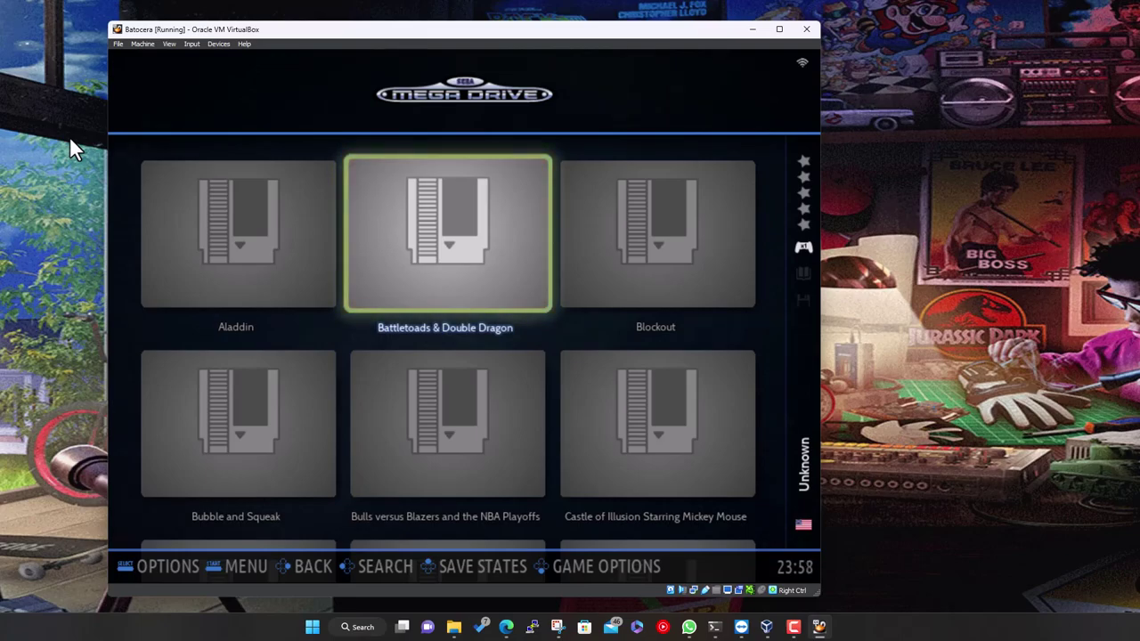
{"action": "key", "text": "Down"}
{"action": "key", "text": "Up"}
{"action": "key", "text": "BackSpace"}
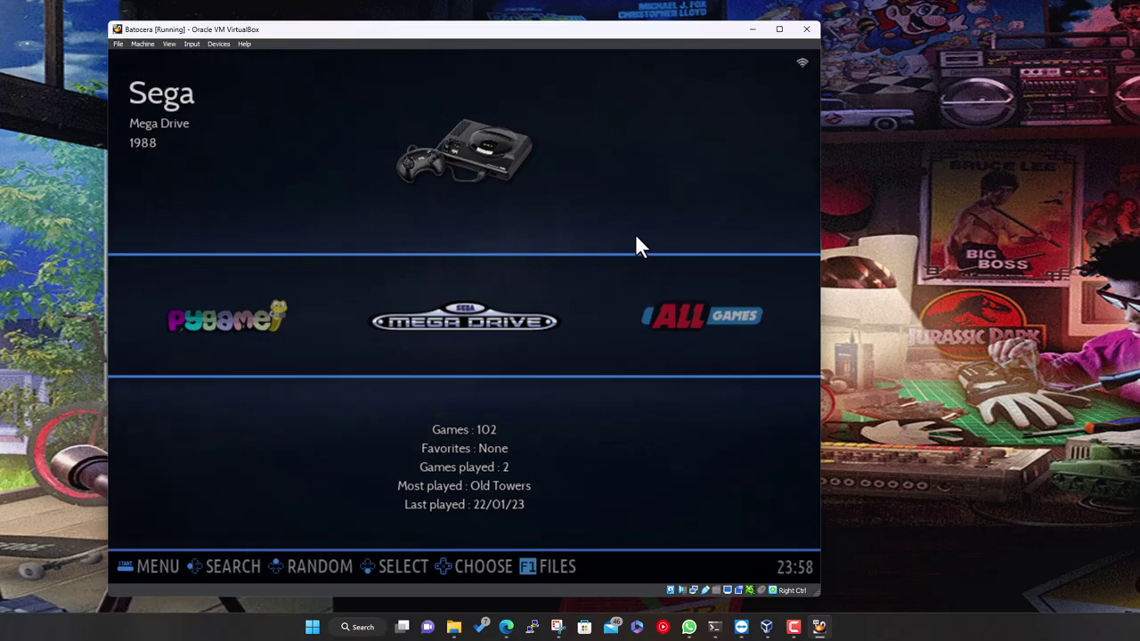
{"action": "key", "text": "F1"}
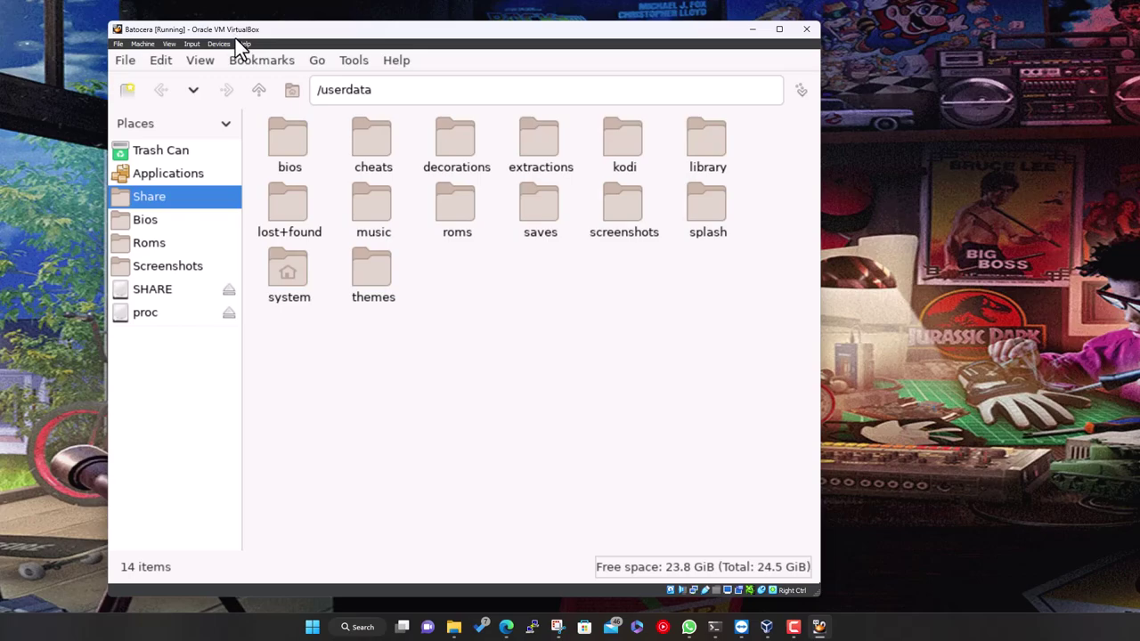
Close the file manager through File > Close Window, returning to the Sega Mega Drive view
{"action": "left_click", "coordinate": [44, 11]}
{"action": "left_click", "coordinate": [124, 58]}
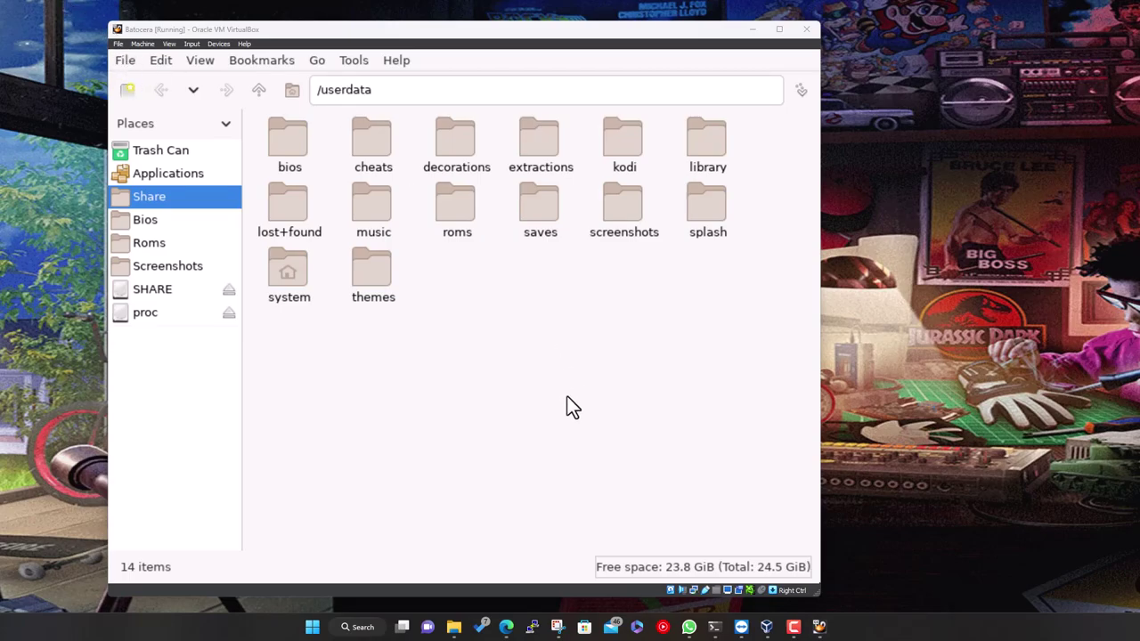
{"action": "key", "text": "alt+f"}
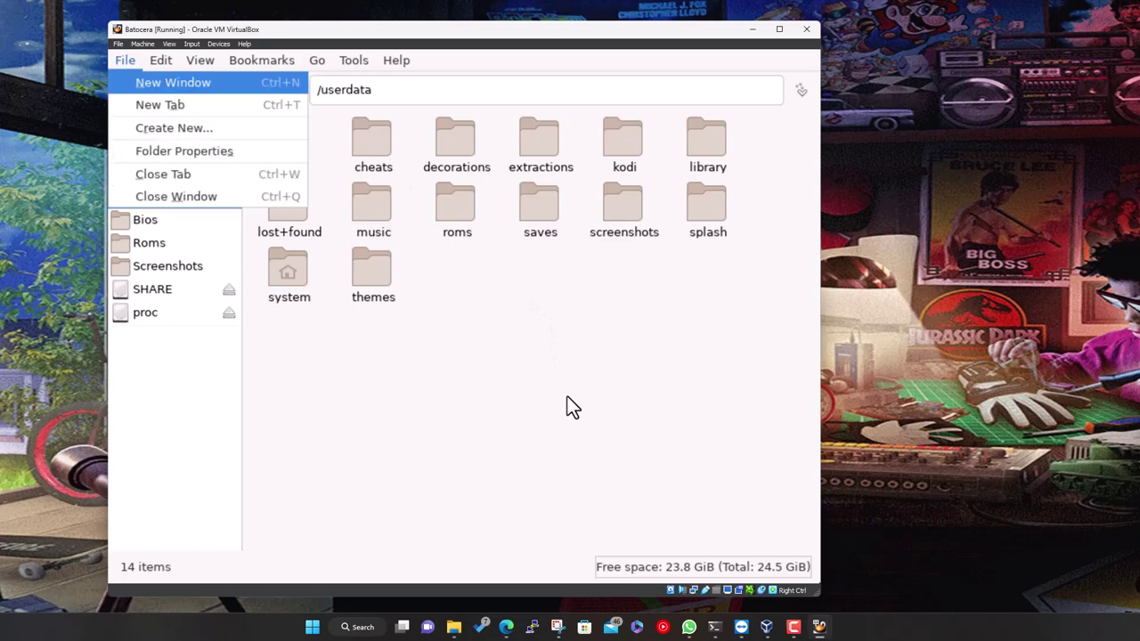
{"action": "key", "text": "Down"}
{"action": "key", "text": "Down"}
{"action": "key", "text": "Down"}
{"action": "key", "text": "Down"}
{"action": "key", "text": "Down"}
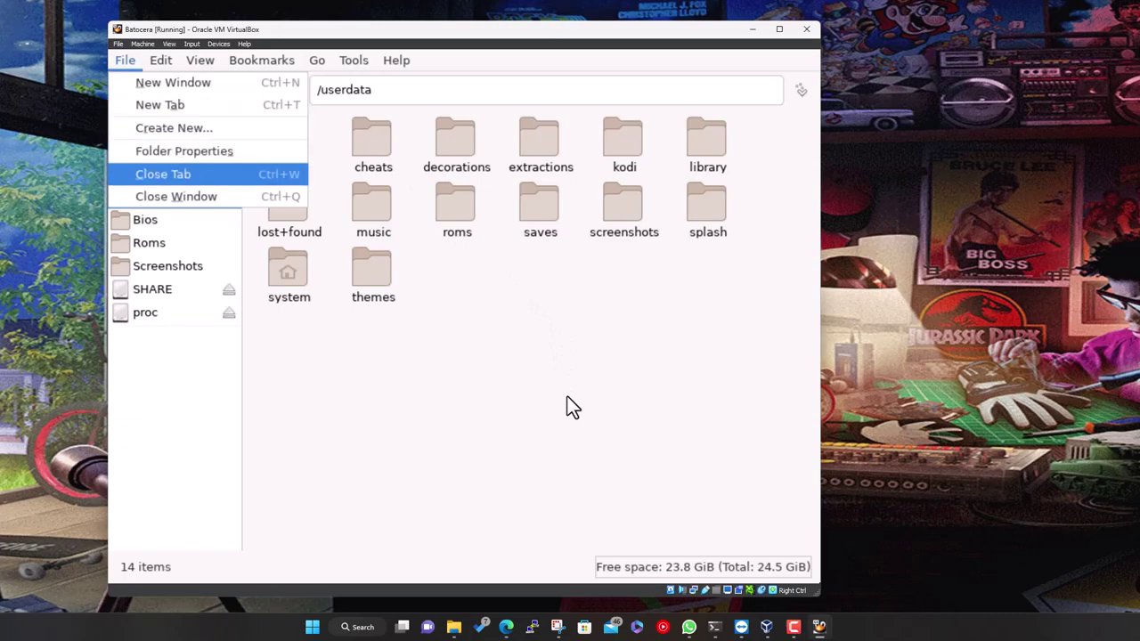
{"action": "key", "text": "Return"}
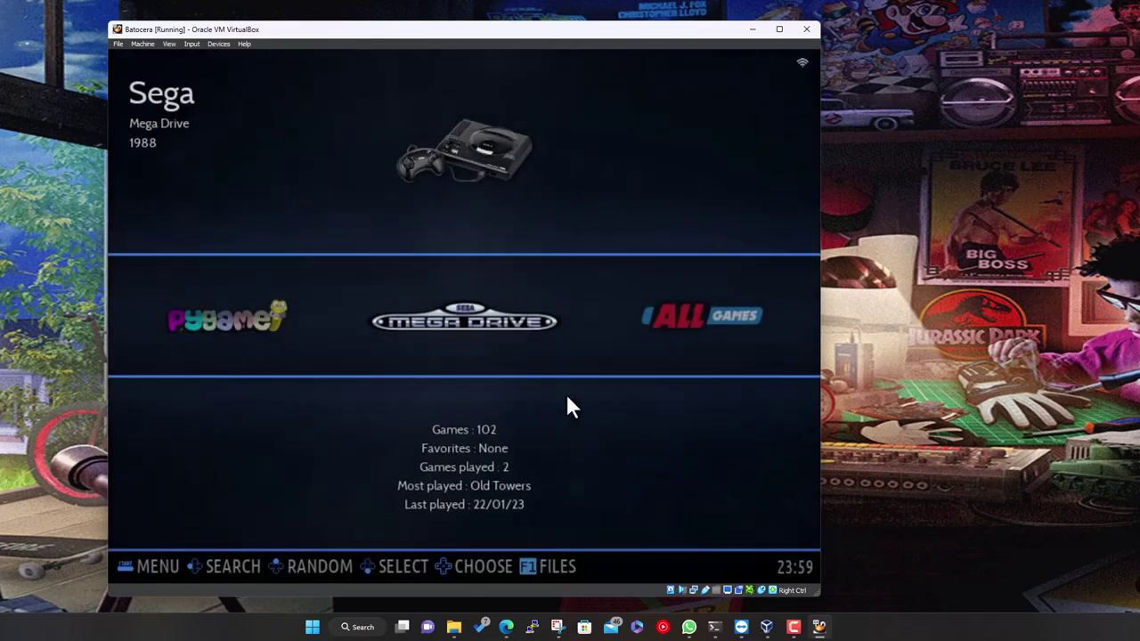
Open the Scraper options from the main menu while on the Sega Mega Drive system
{"action": "key", "text": "Right"}
{"action": "key", "text": "Left"}
{"action": "key", "text": "Return"}
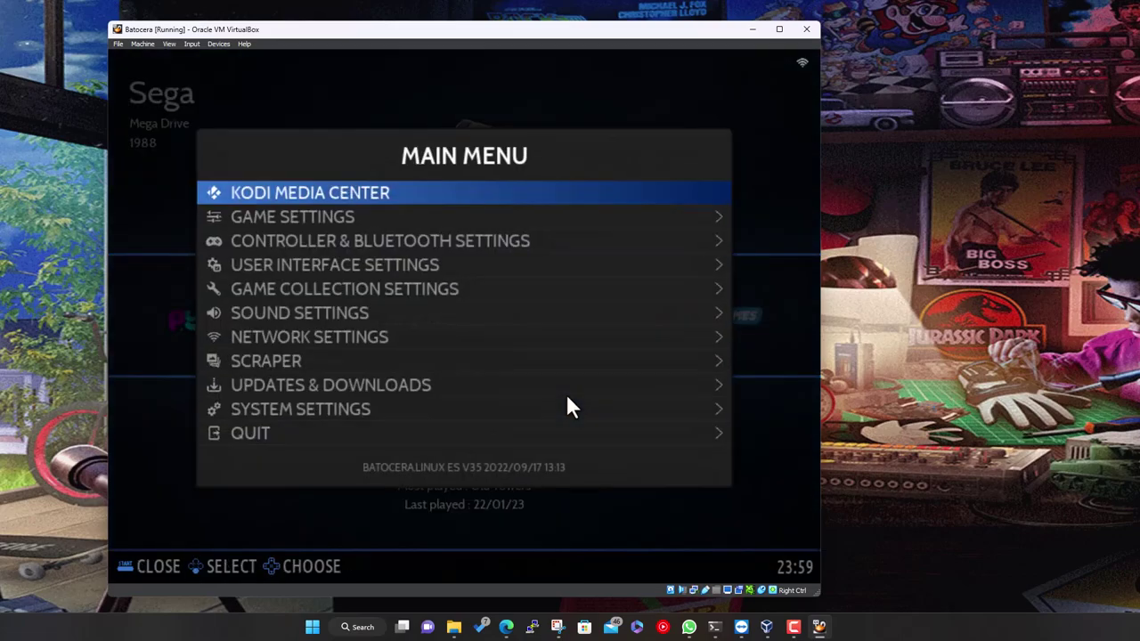
{"action": "key", "text": "Down"}
{"action": "key", "text": "Down"}
{"action": "key", "text": "Down"}
{"action": "key", "text": "Down"}
{"action": "key", "text": "Down"}
{"action": "key", "text": "Down"}
{"action": "key", "text": "Down"}
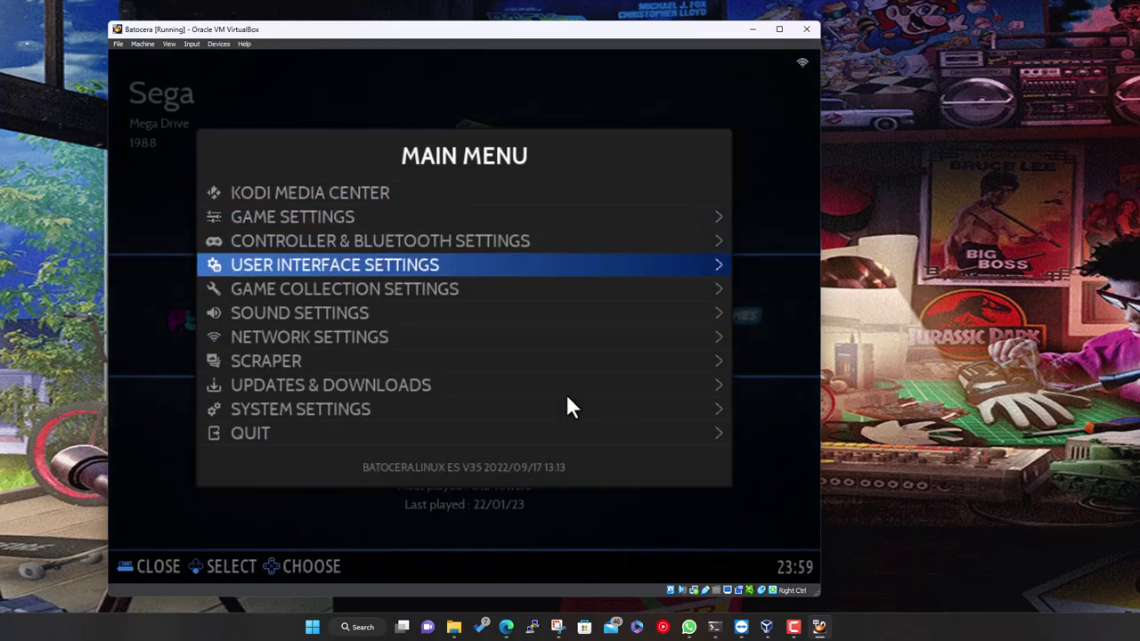
{"action": "key", "text": "Return"}
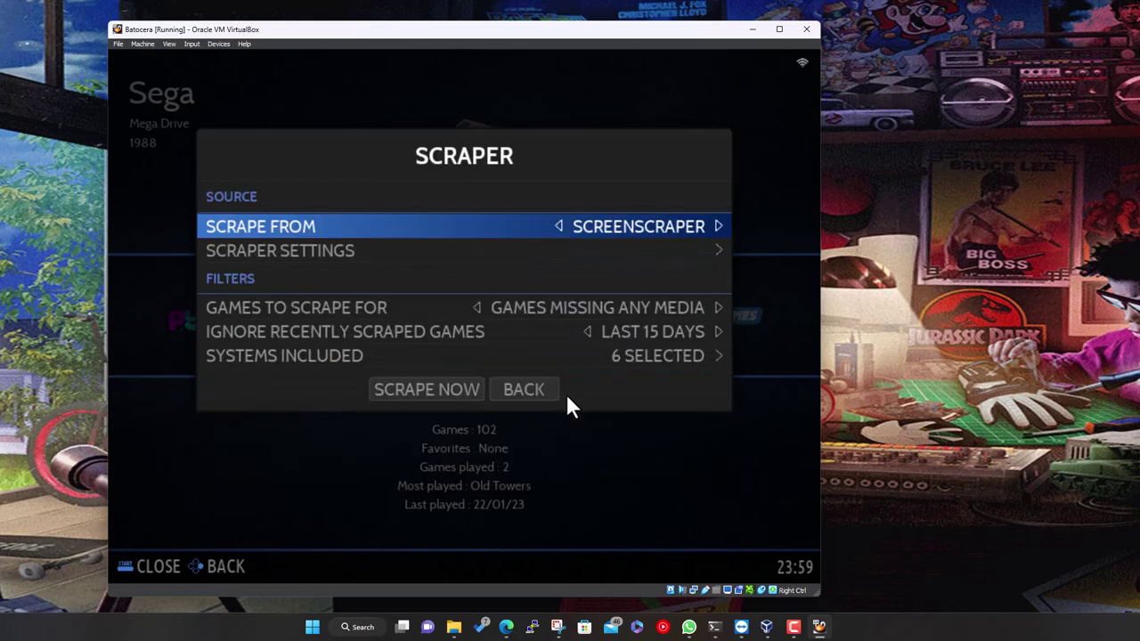
Keep SCREENSCRAPER as the Scrape From database after browsing the list
{"action": "key", "text": "Return"}
{"action": "key", "text": "Down"}
{"action": "key", "text": "Down"}
{"action": "key", "text": "Down"}
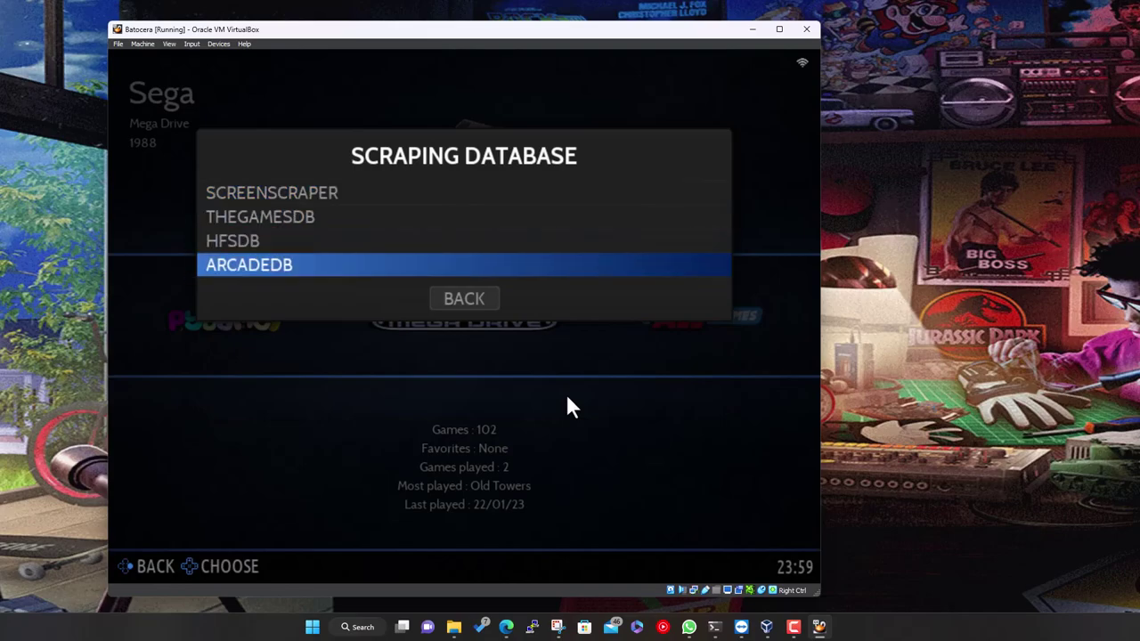
{"action": "key", "text": "Up"}
{"action": "key", "text": "Up"}
{"action": "key", "text": "Up"}
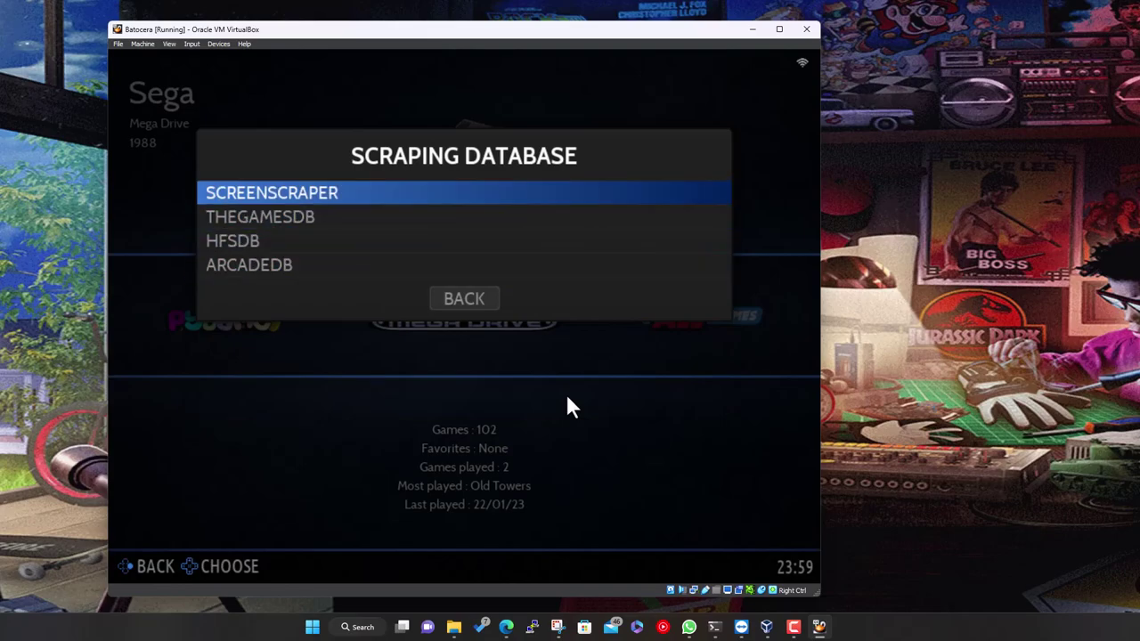
{"action": "key", "text": "Return"}
{"action": "key", "text": "Down"}
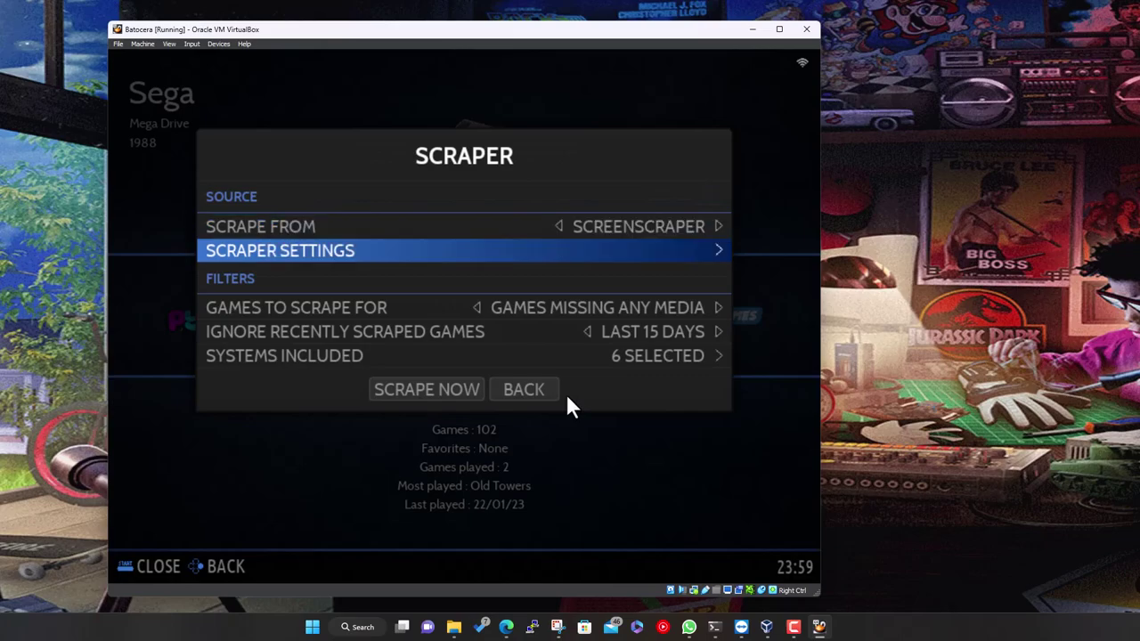
In Scraper Settings, cycle Image Source through its values, leaving it at SCREENSHOT
{"action": "key", "text": "Return"}
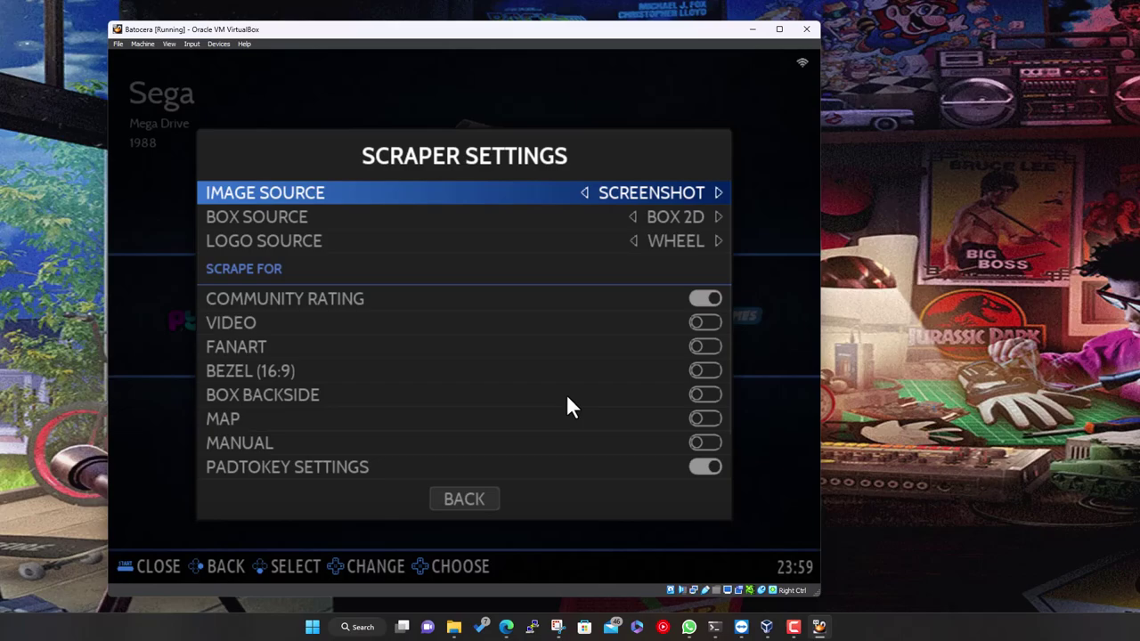
{"action": "key", "text": "Down"}
{"action": "key", "text": "Up"}
{"action": "key", "text": "Right"}
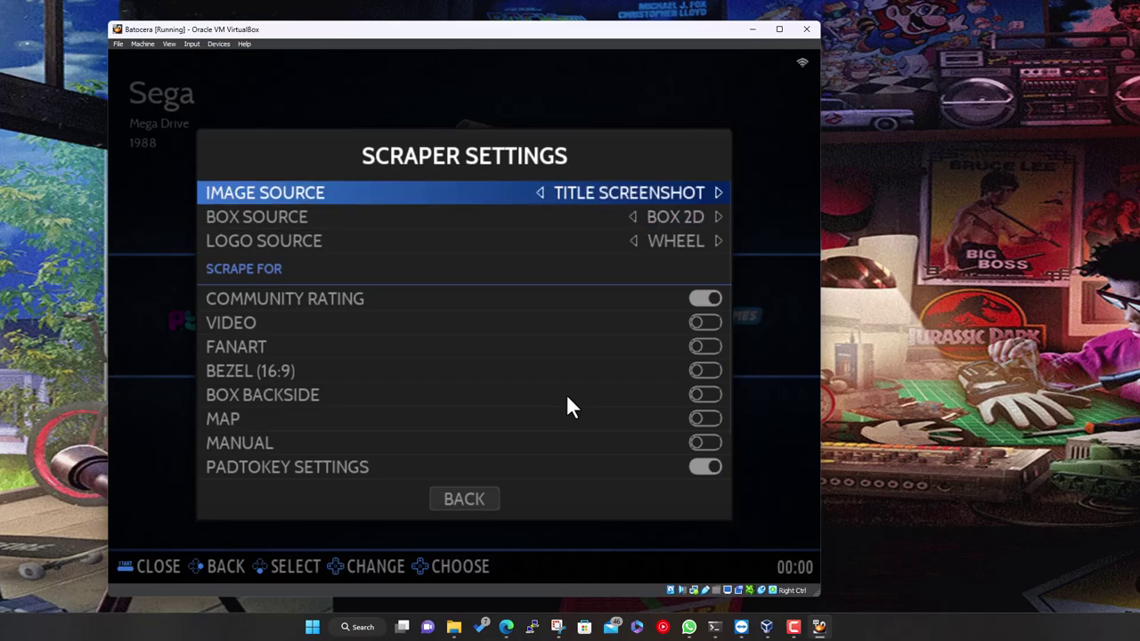
{"action": "key", "text": "Right"}
{"action": "key", "text": "Right"}
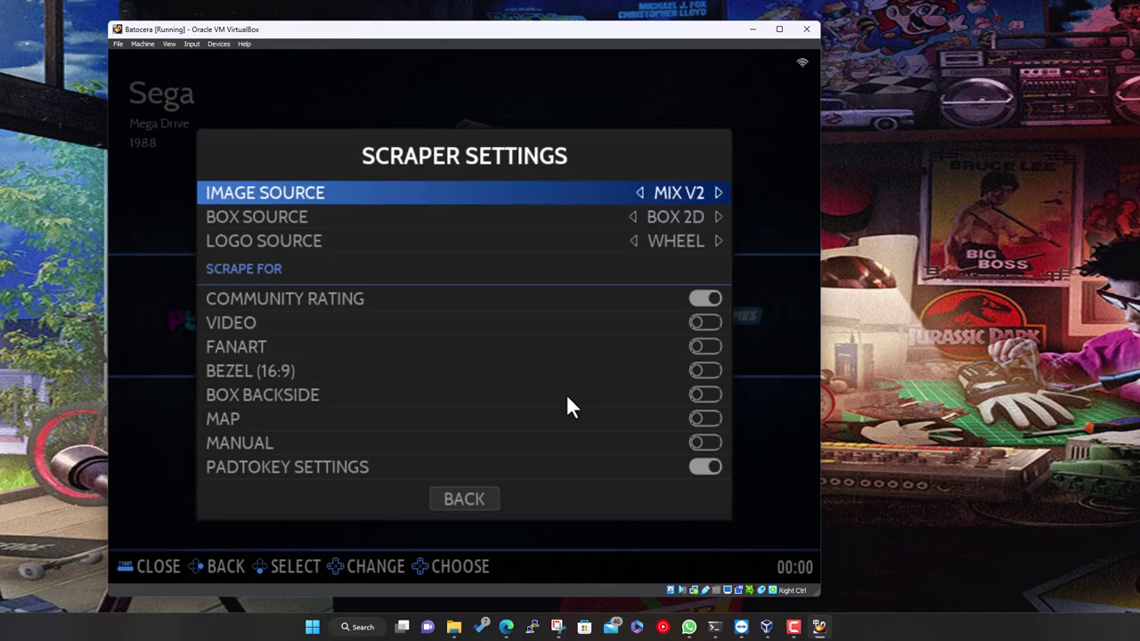
{"action": "key", "text": "Right"}
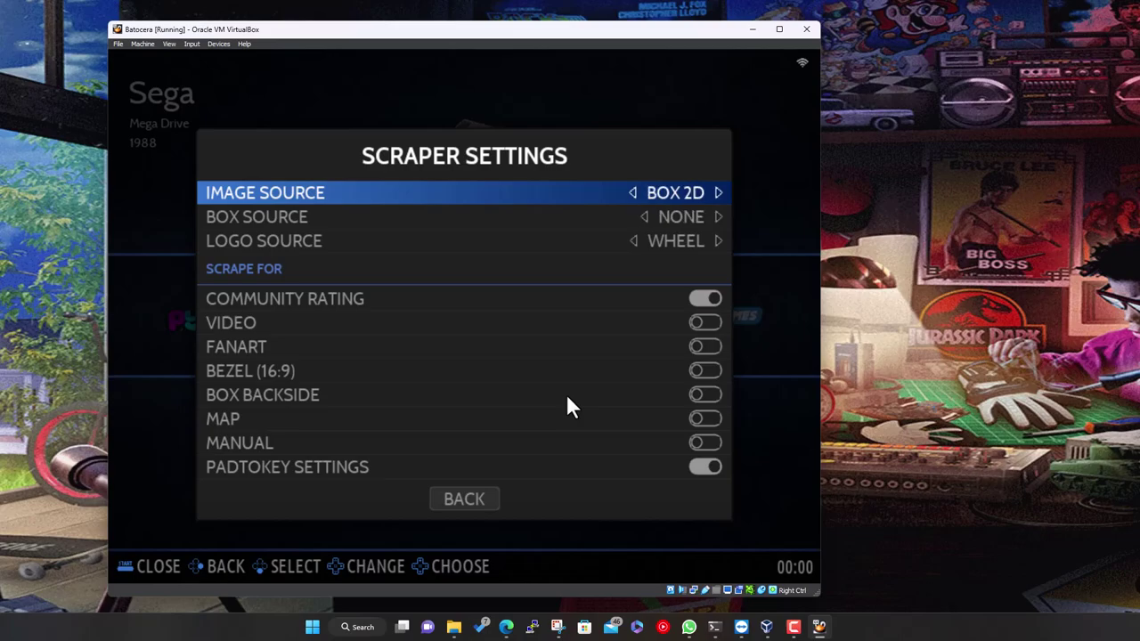
{"action": "key", "text": "Left"}
{"action": "key", "text": "Left"}
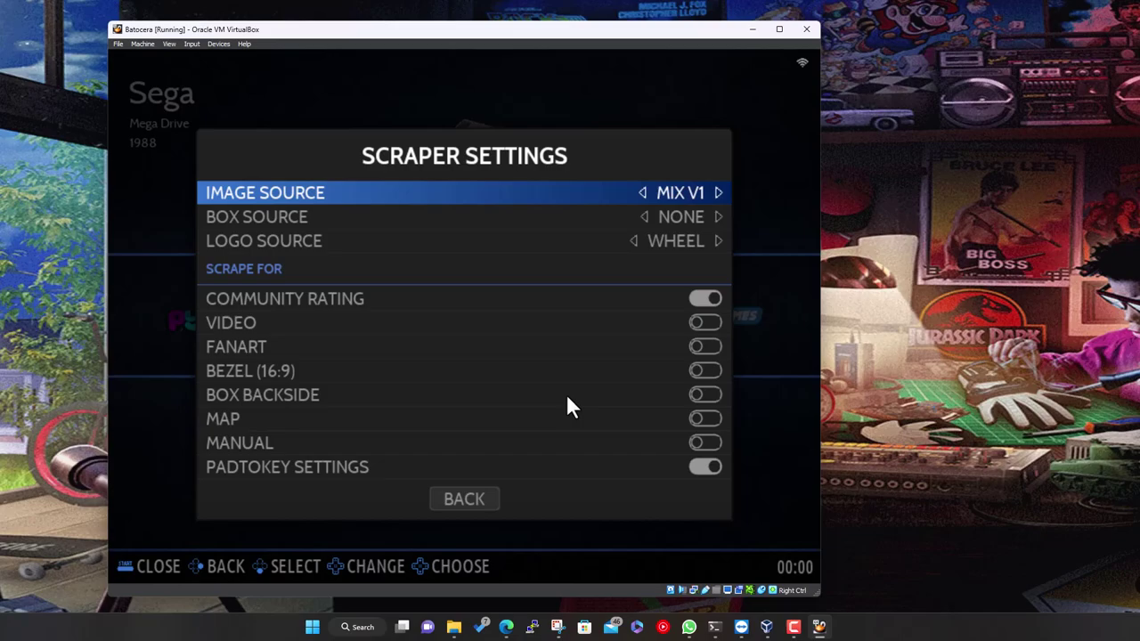
{"action": "key", "text": "Right"}
{"action": "key", "text": "Right"}
{"action": "key", "text": "Right"}
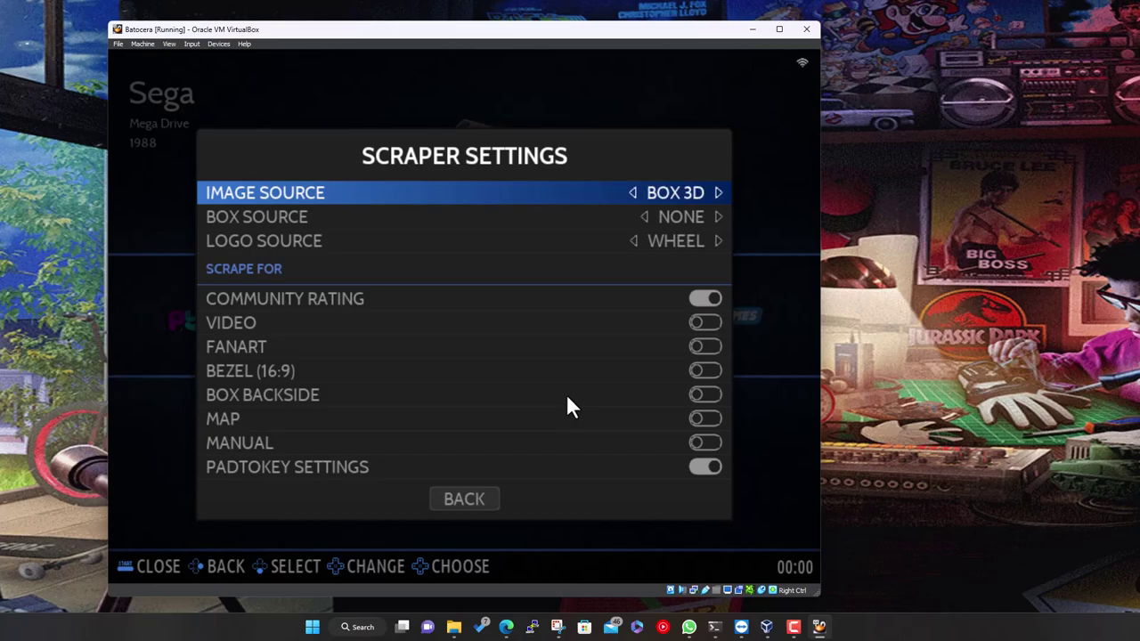
{"action": "key", "text": "Right"}
{"action": "key", "text": "Right"}
{"action": "key", "text": "Right"}
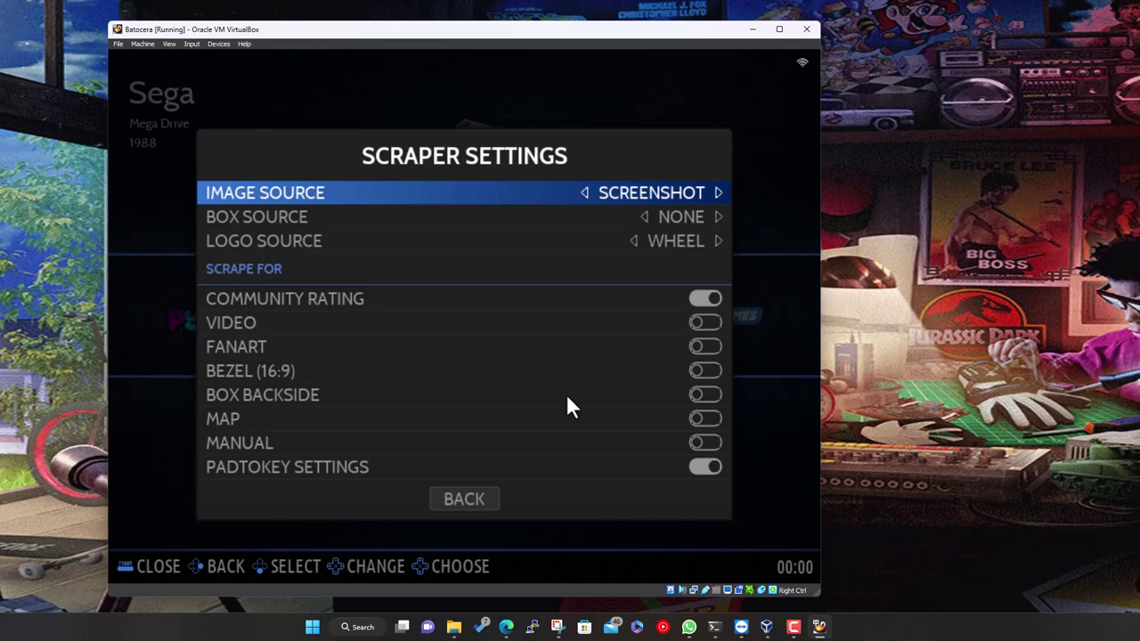
Set Box Source to BOX 2D
{"action": "key", "text": "Down"}
{"action": "key", "text": "Right"}
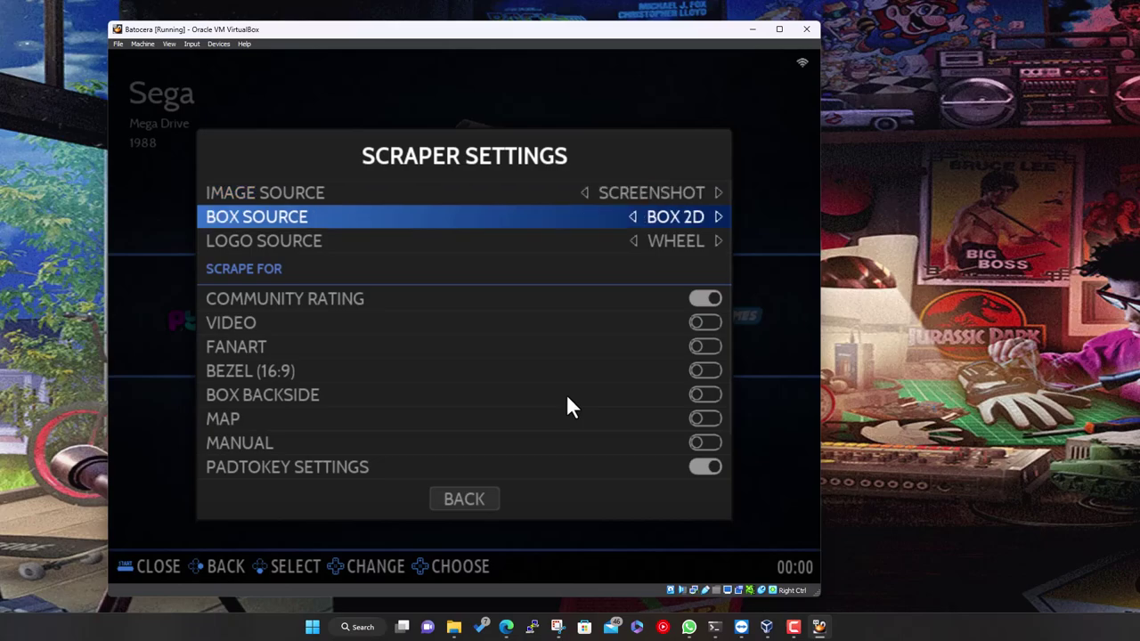
{"action": "key", "text": "Return"}
{"action": "key", "text": "Down"}
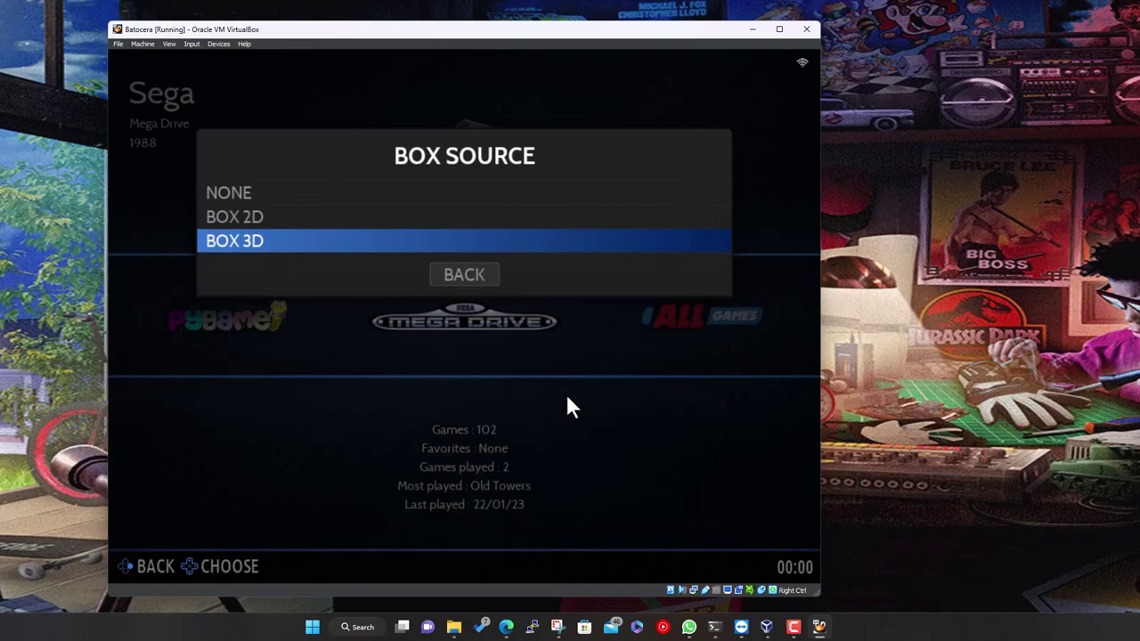
{"action": "key", "text": "Up"}
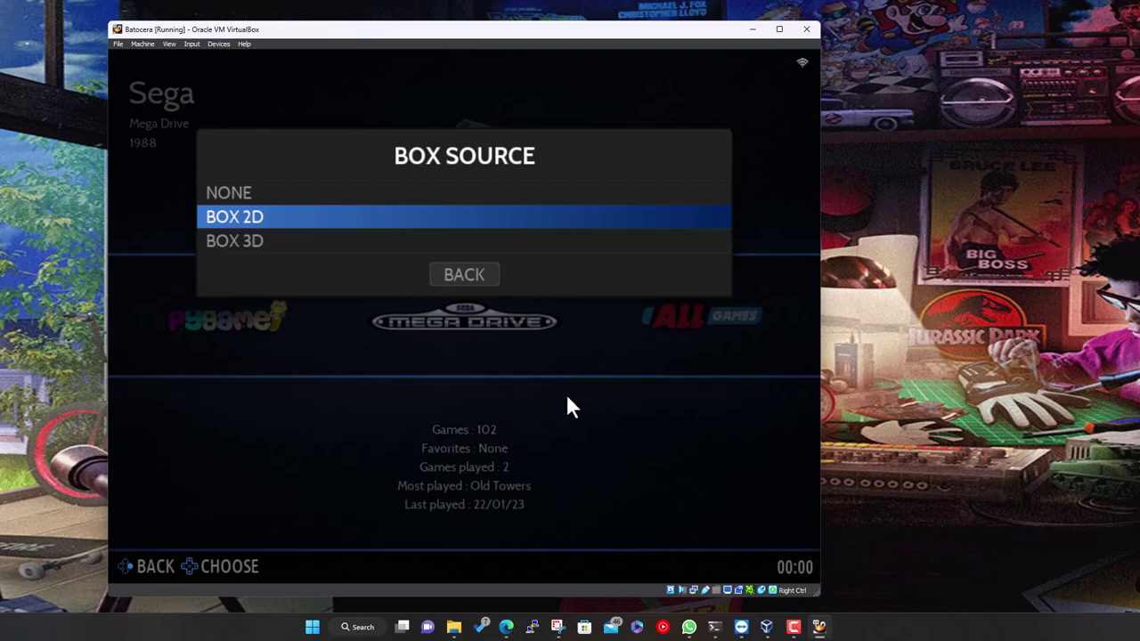
{"action": "key", "text": "Return"}
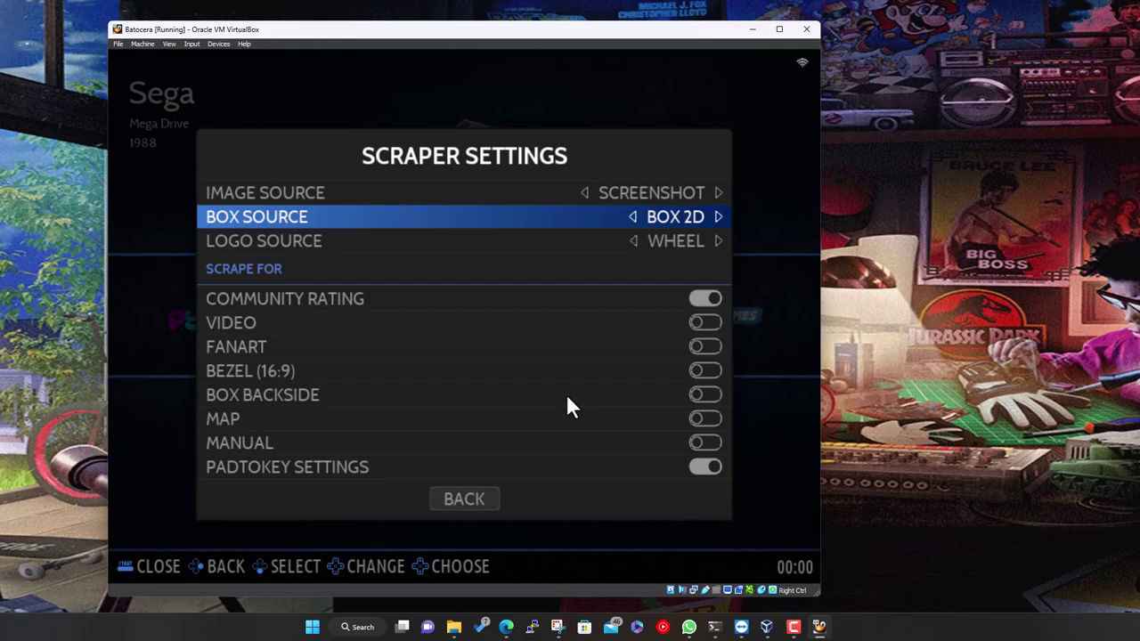
{"action": "key", "text": "Down"}
Review the Logo Source choices NONE, WHEEL and MARQUEE, keeping WHEEL selected
{"action": "key", "text": "Return"}
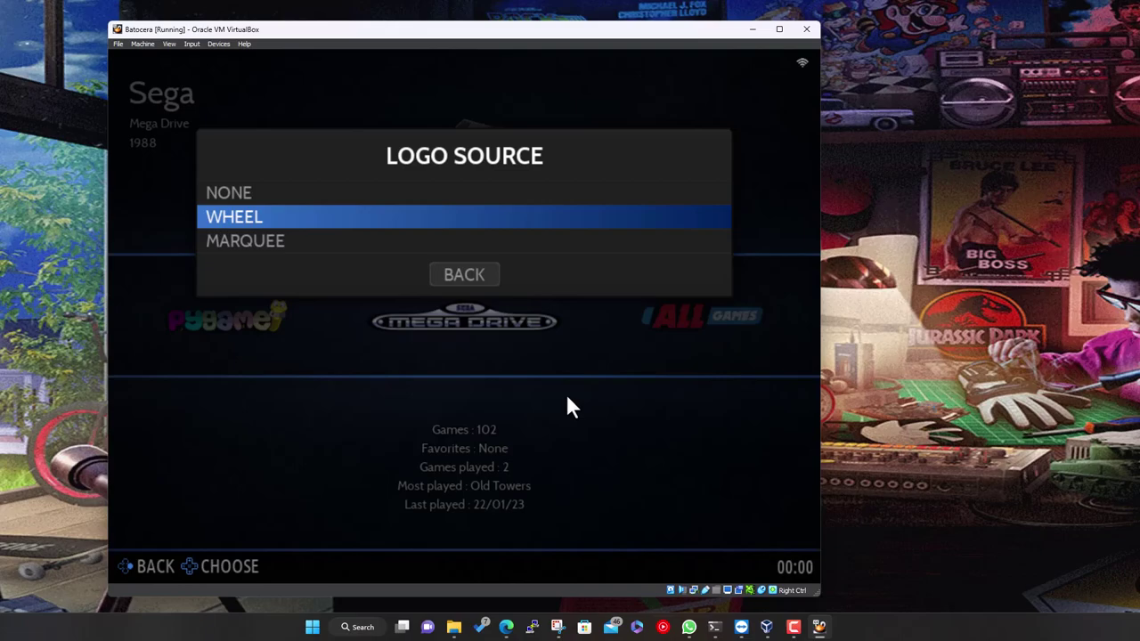
{"action": "key", "text": "Down"}
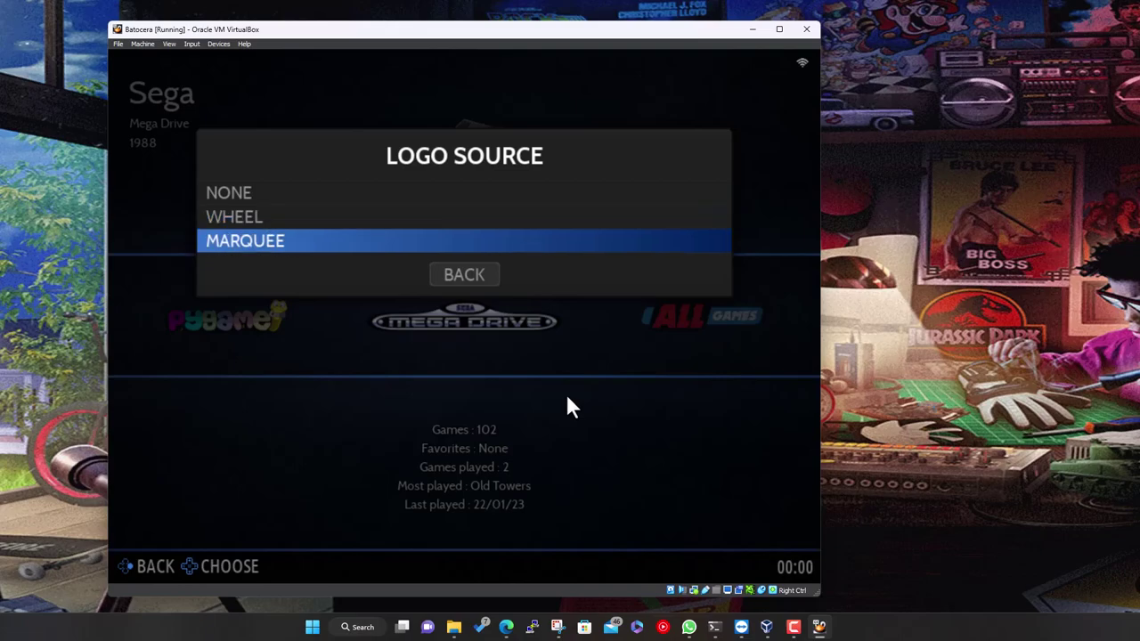
{"action": "key", "text": "Up"}
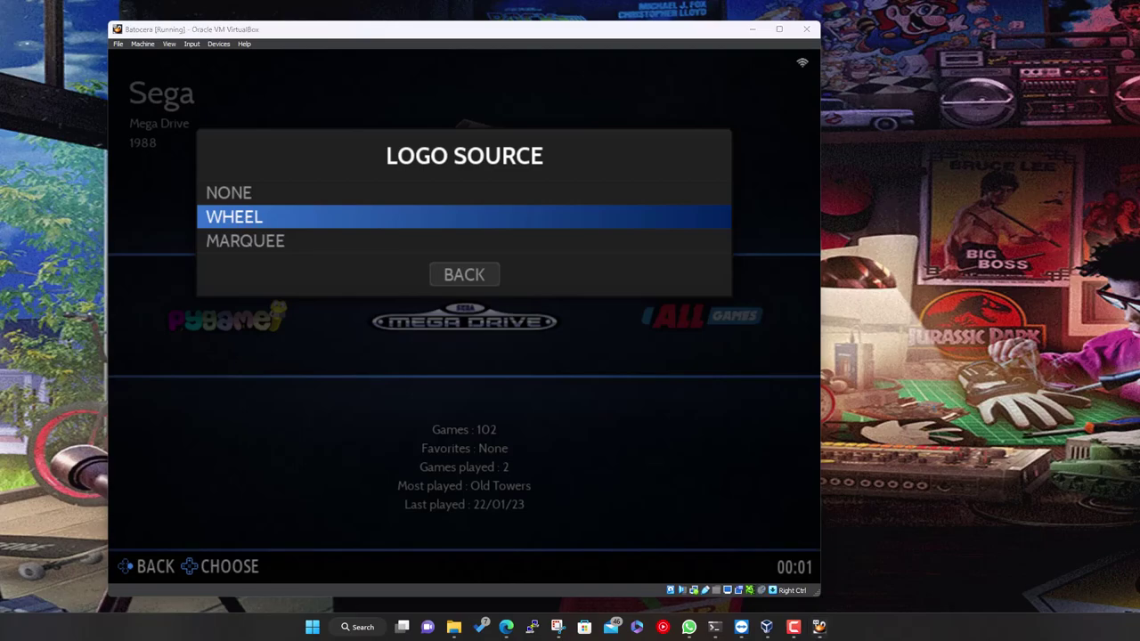
{"action": "left_click", "coordinate": [727, 369]}
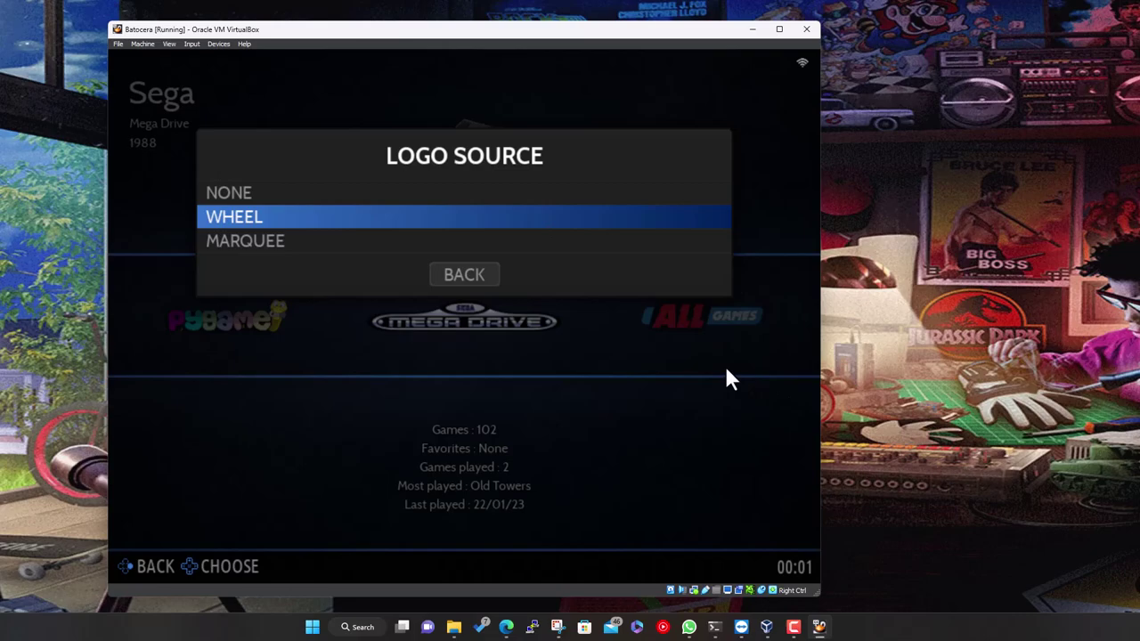
{"action": "key", "text": "Down"}
Keep WHEEL as logo source and switch on VIDEO and FANART scraping
{"action": "key", "text": "Up"}
{"action": "key", "text": "Return"}
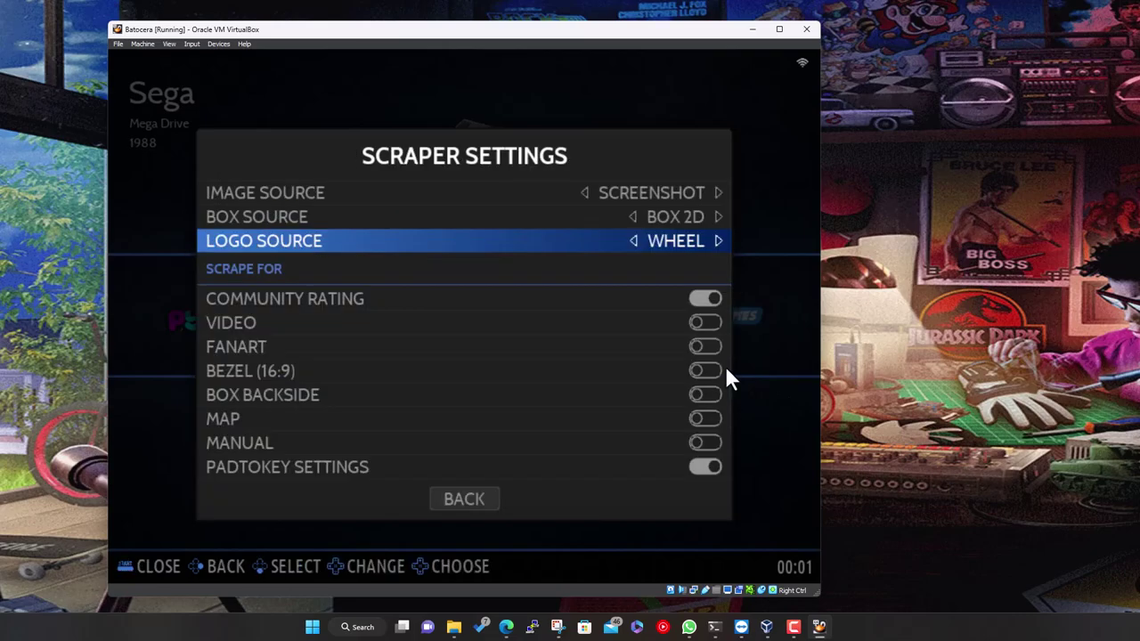
{"action": "key", "text": "Down"}
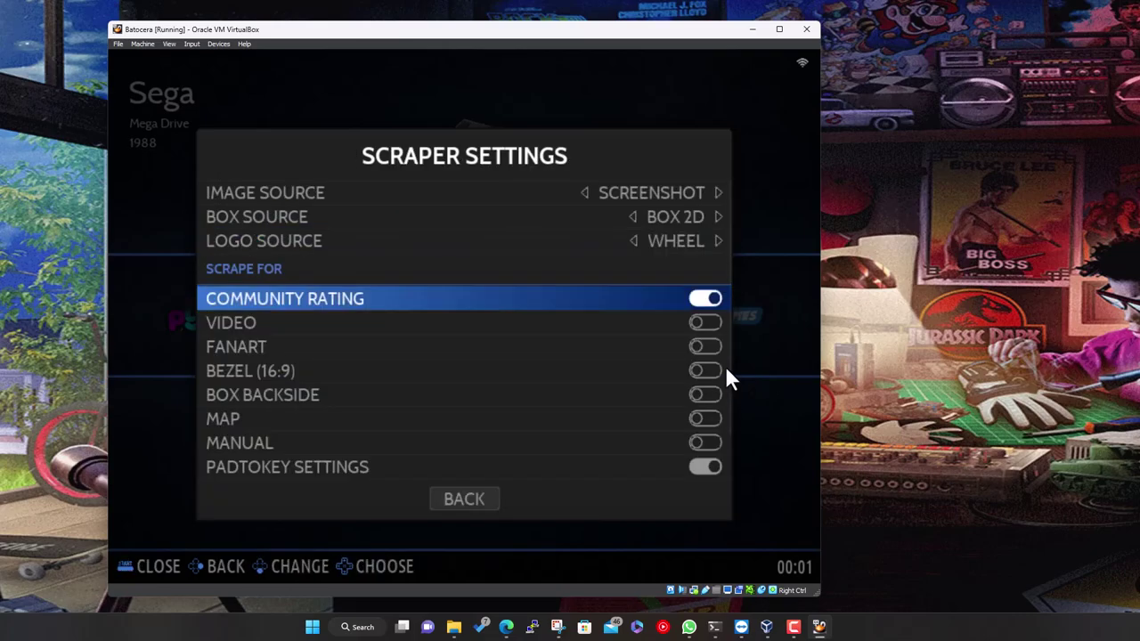
{"action": "key", "text": "Down"}
{"action": "key", "text": "Up"}
{"action": "key", "text": "Down"}
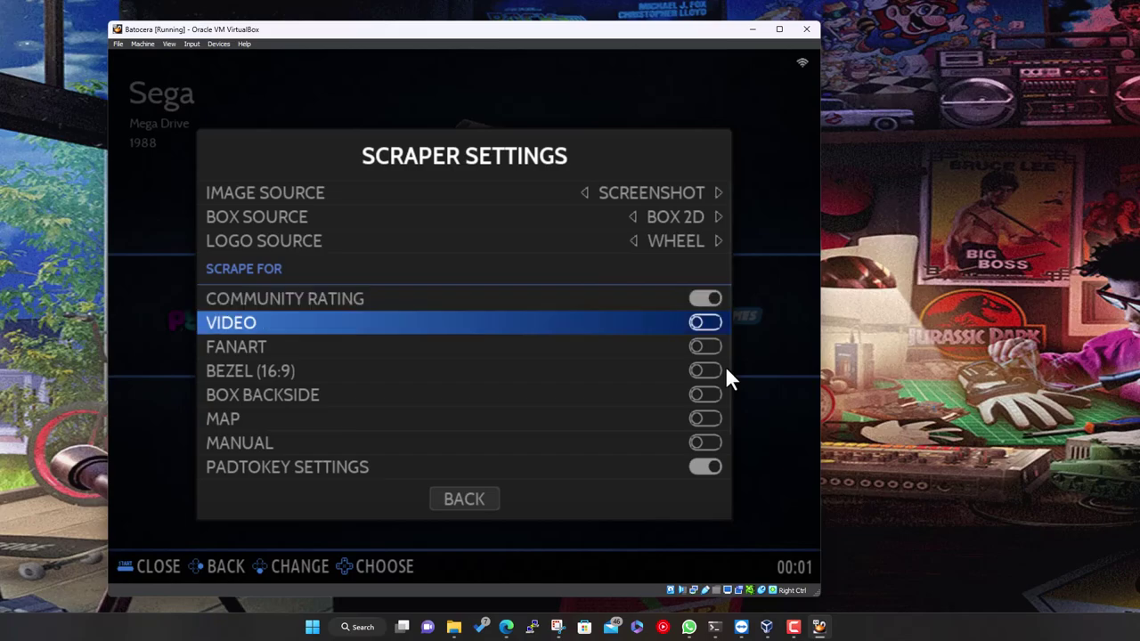
{"action": "key", "text": "Return"}
{"action": "key", "text": "Down"}
{"action": "key", "text": "Up"}
{"action": "key", "text": "Up"}
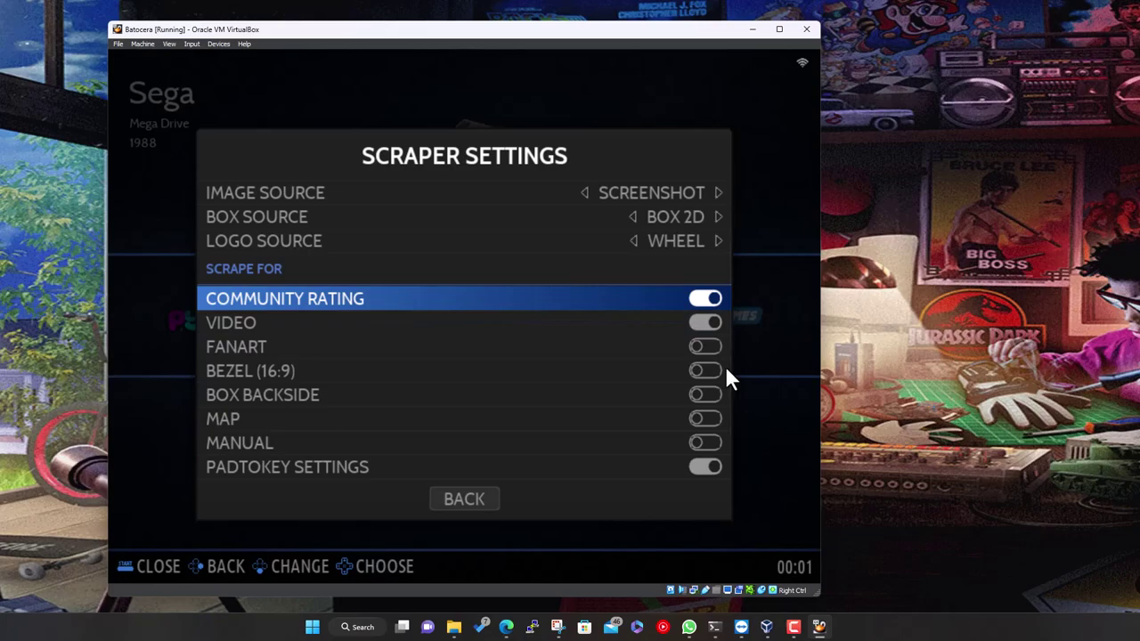
{"action": "key", "text": "Down"}
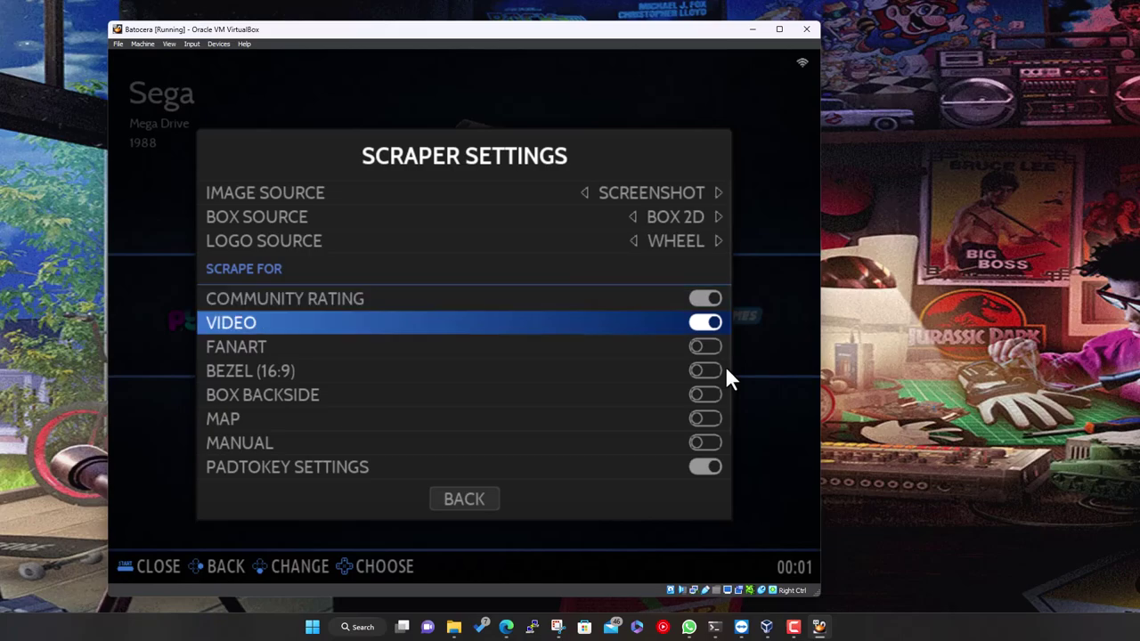
{"action": "key", "text": "Down"}
{"action": "key", "text": "Return"}
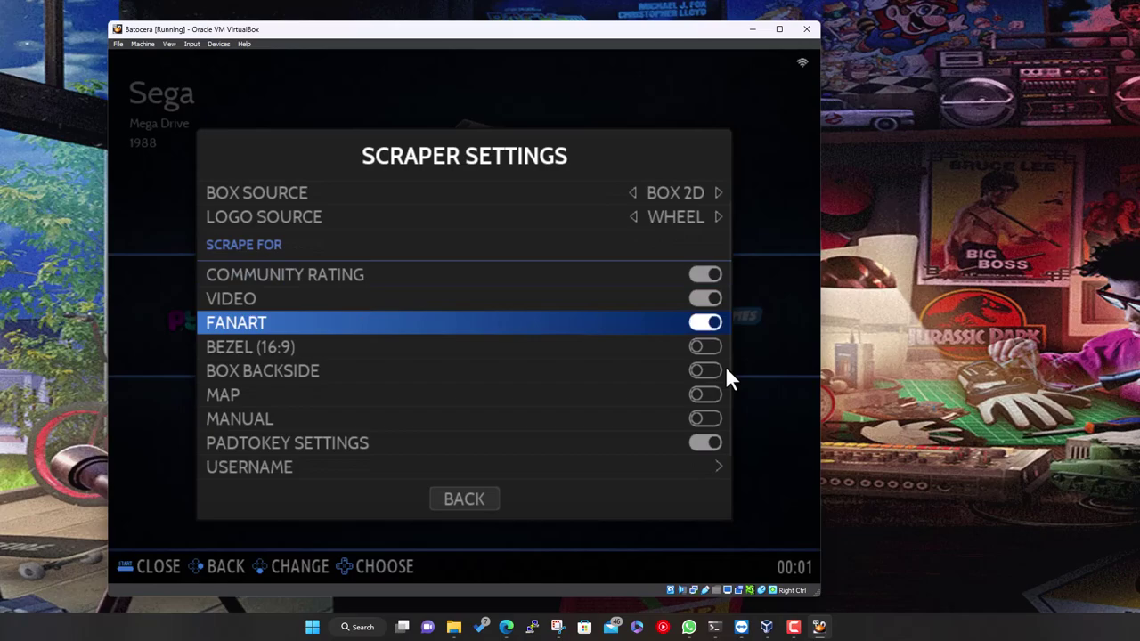
Open the empty on-screen keyboard for the scraper Username setting
{"action": "key", "text": "Down"}
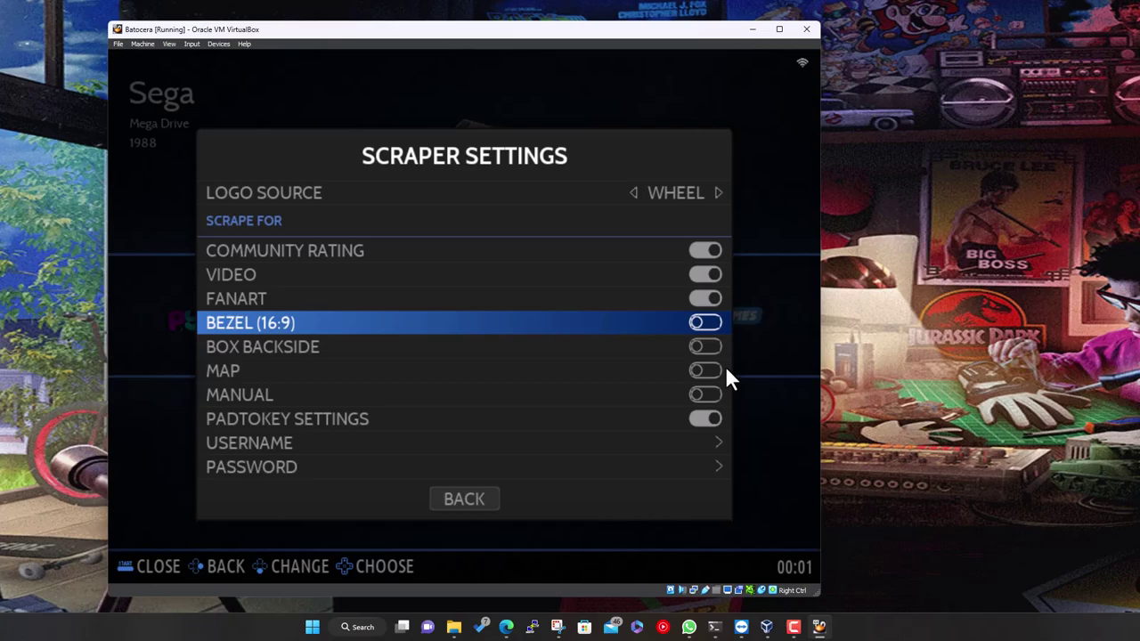
{"action": "key", "text": "Down"}
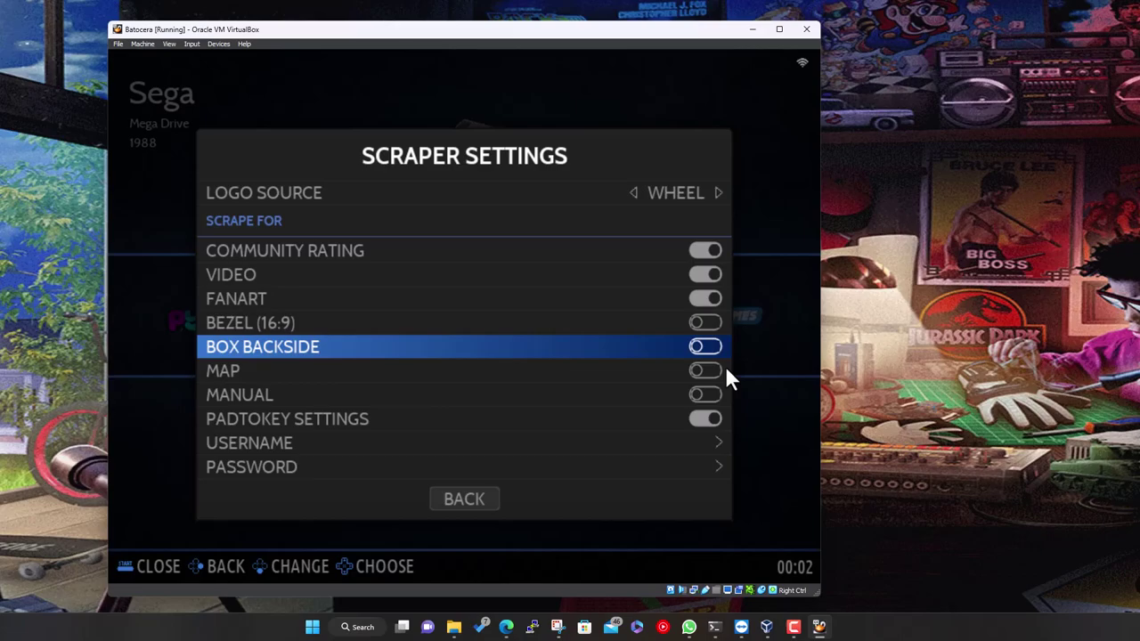
{"action": "key", "text": "Down"}
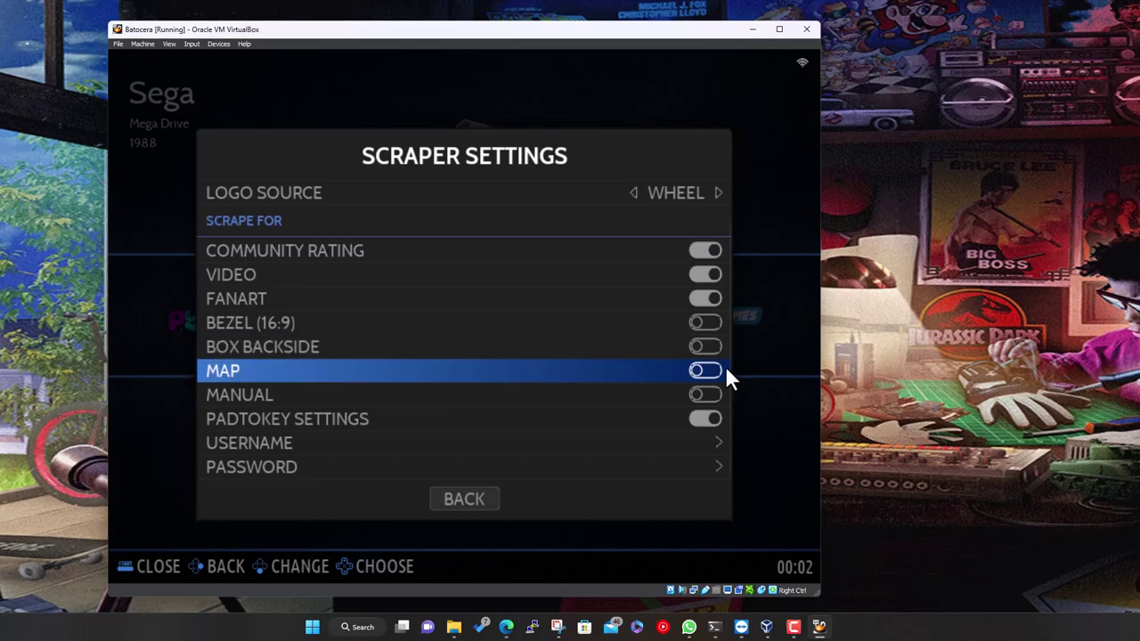
{"action": "key", "text": "Down"}
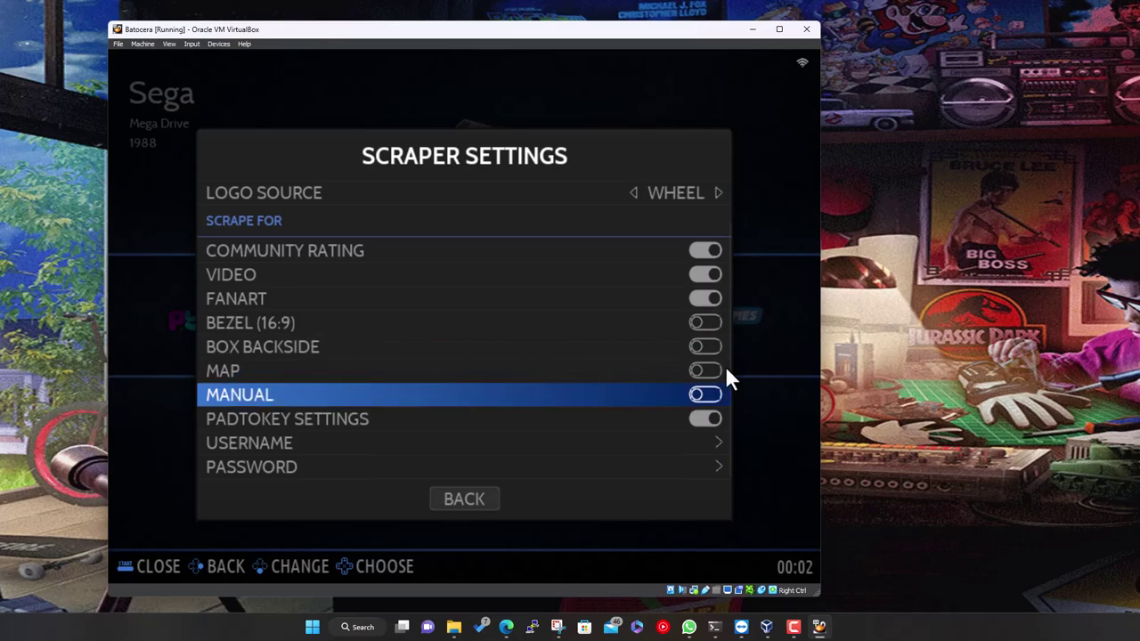
{"action": "key", "text": "Down"}
{"action": "key", "text": "Down"}
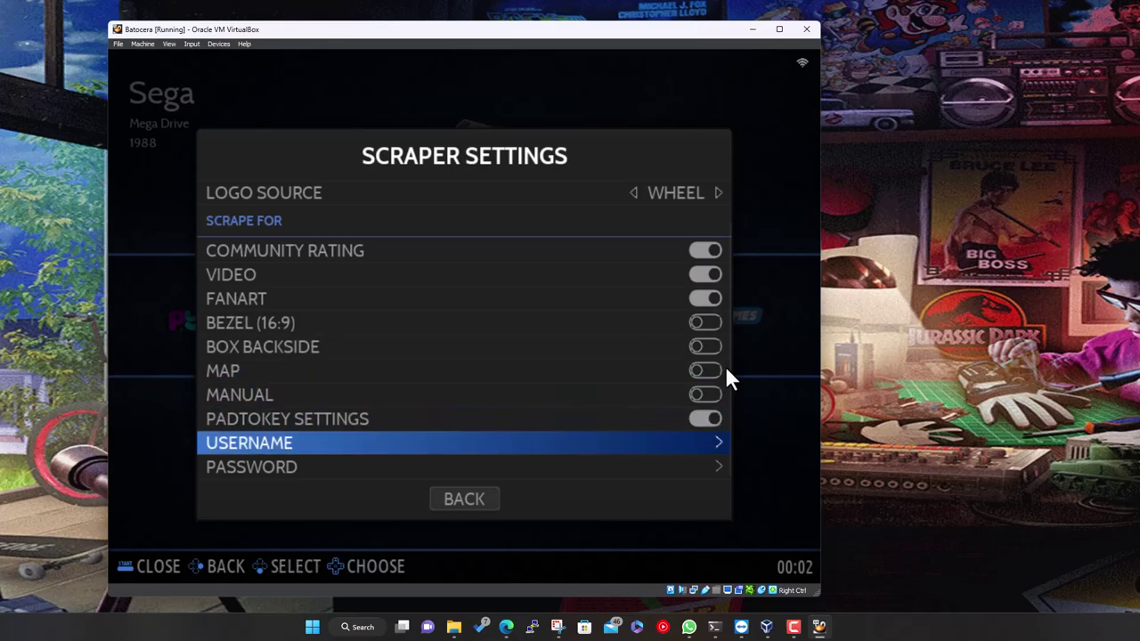
{"action": "key", "text": "Return"}
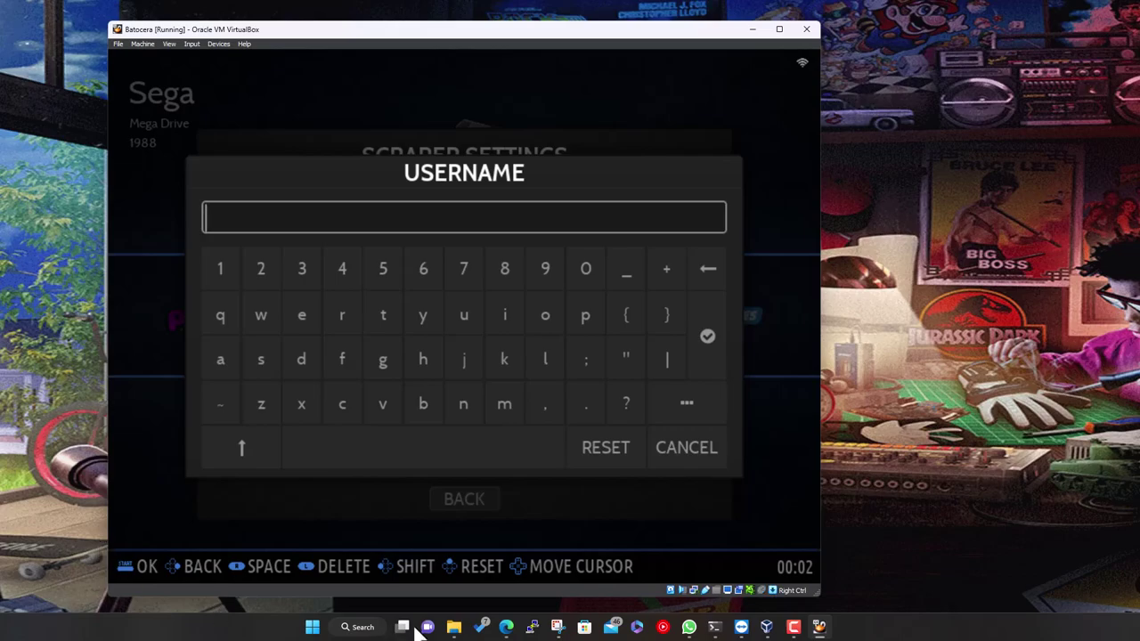
Search 'screenscraper fr' in a new Edge tab, open screenscraper.fr and translate it to English
{"action": "left_click", "coordinate": [504, 627]}
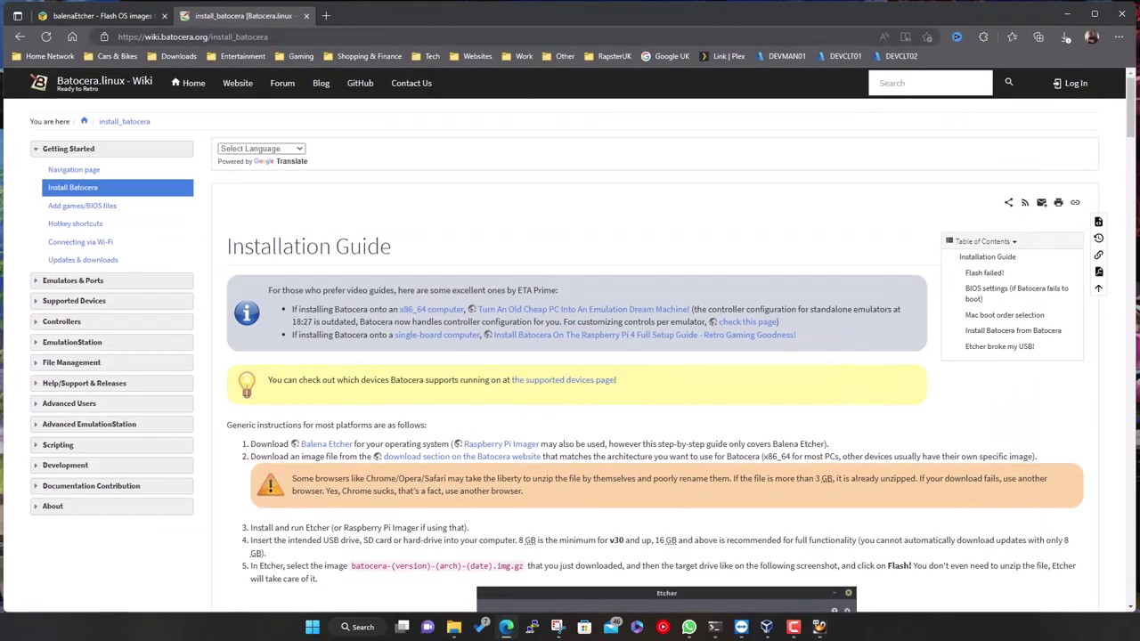
{"action": "left_click", "coordinate": [326, 16]}
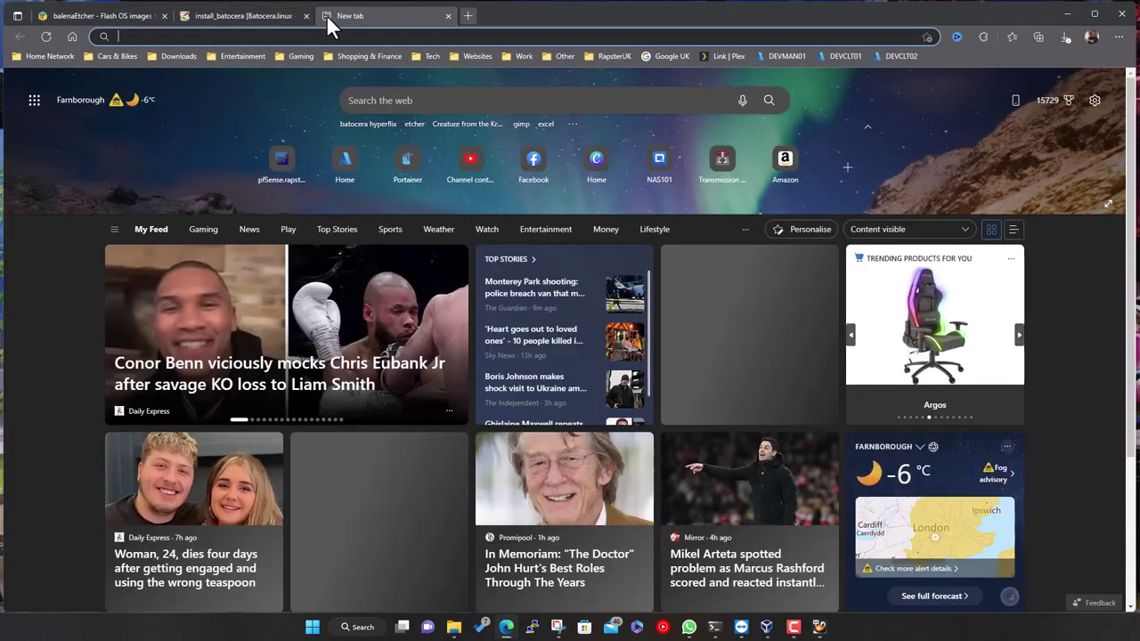
{"action": "left_click", "coordinate": [451, 37]}
{"action": "type", "text": "s"}
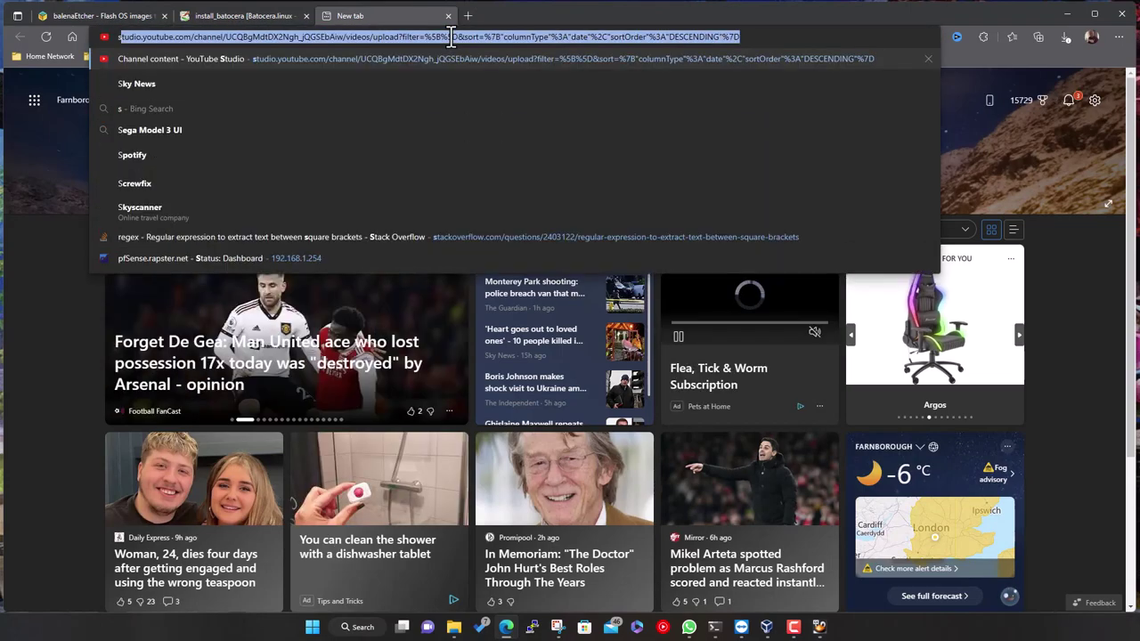
{"action": "type", "text": "c"}
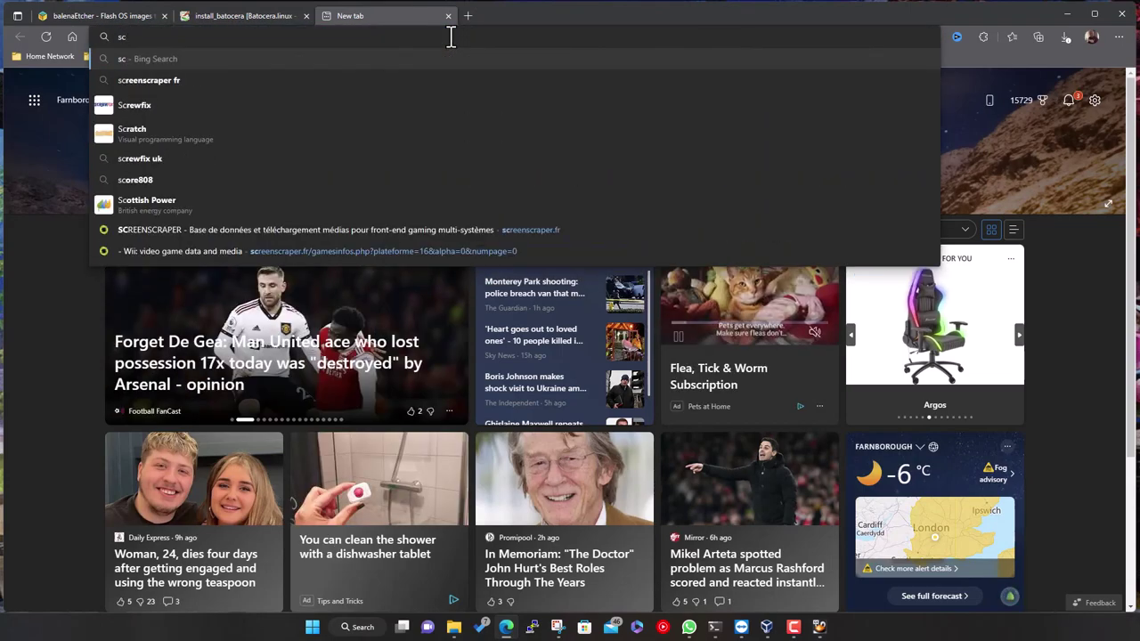
{"action": "key", "text": "Down"}
{"action": "key", "text": "Return"}
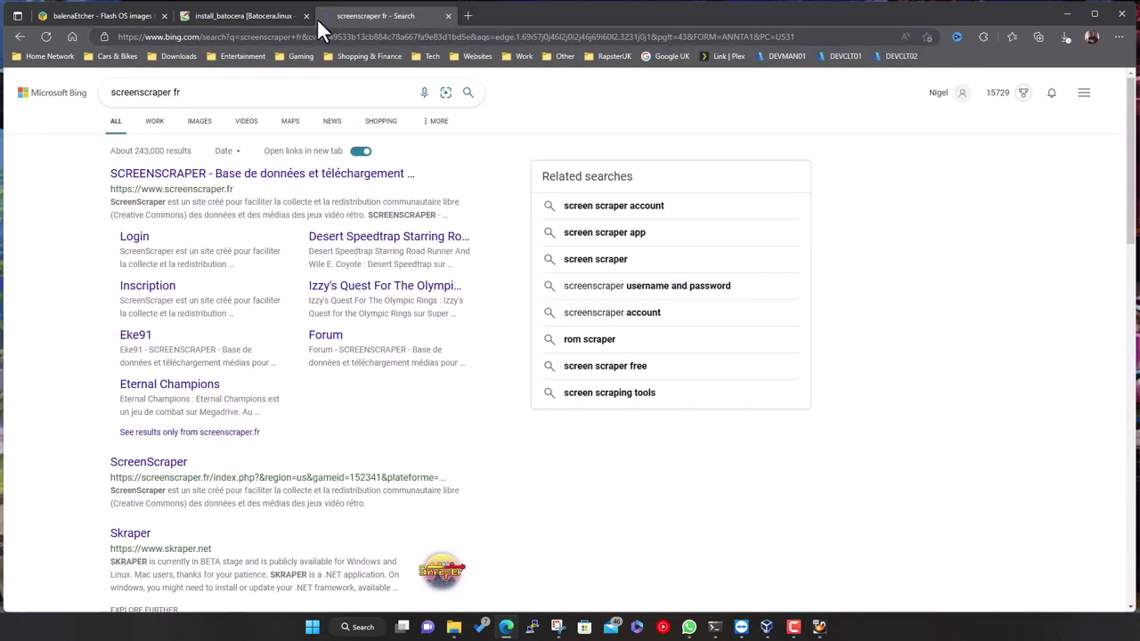
{"action": "left_click", "coordinate": [204, 173]}
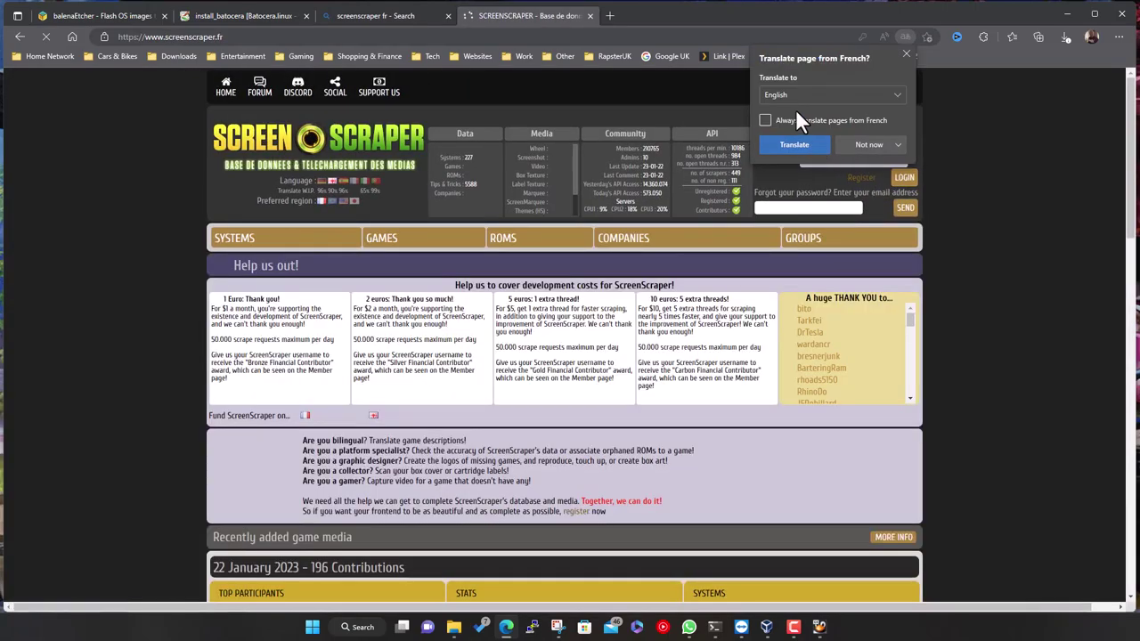
{"action": "left_click", "coordinate": [799, 143]}
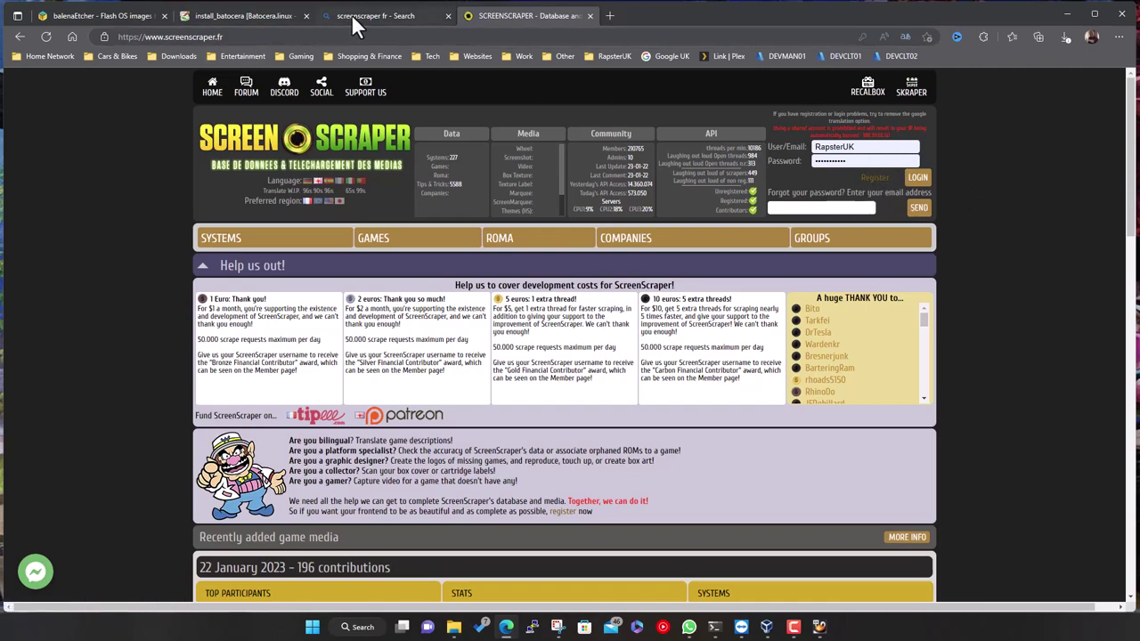
Enter the ScreenScraper account username on the on-screen keyboard and confirm it
{"action": "left_click", "coordinate": [1069, 15]}
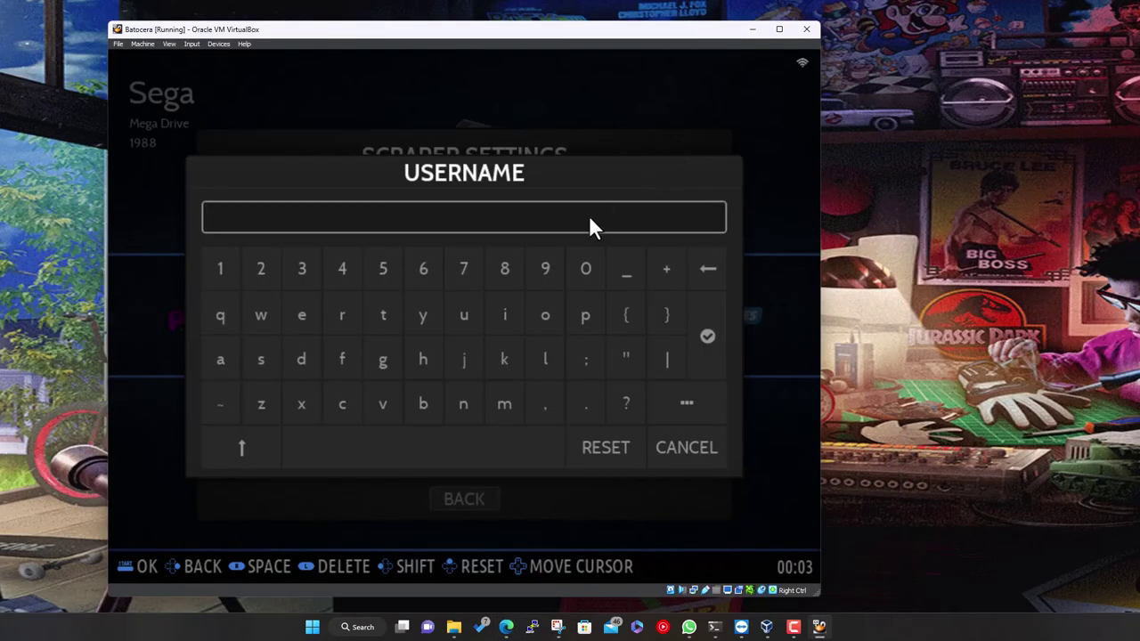
{"action": "type", "text": "RapsterUK"}
{"action": "key", "text": "Return"}
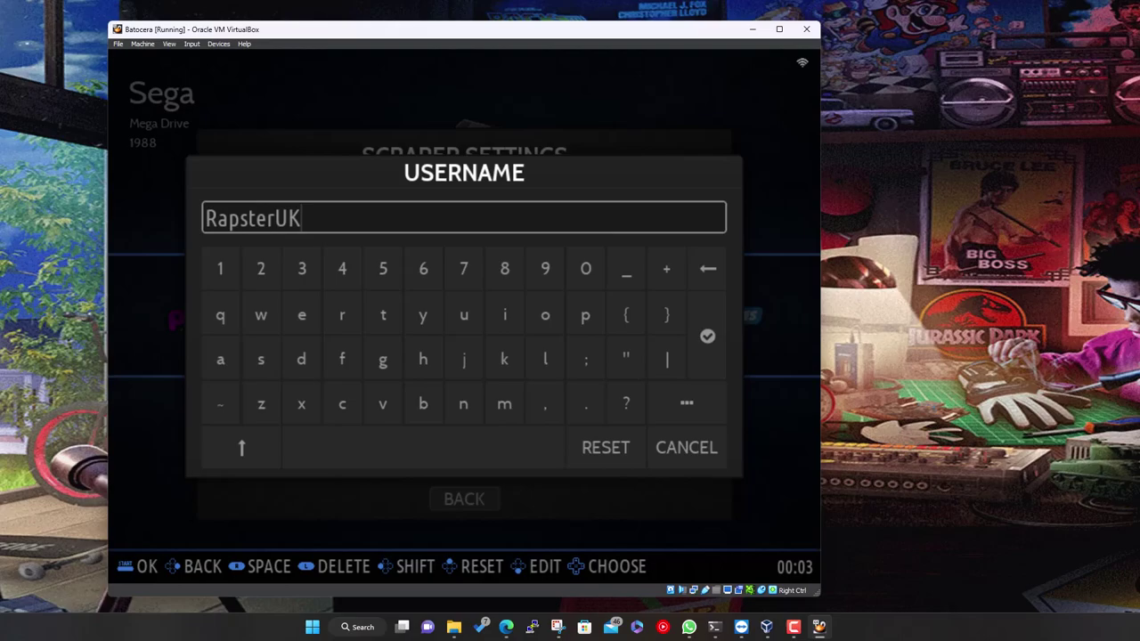
{"action": "key", "text": "Down"}
{"action": "key", "text": "Right"}
{"action": "key", "text": "Right"}
{"action": "key", "text": "Right"}
{"action": "key", "text": "Right"}
{"action": "key", "text": "Right"}
{"action": "key", "text": "Right"}
{"action": "key", "text": "Right"}
{"action": "key", "text": "Right"}
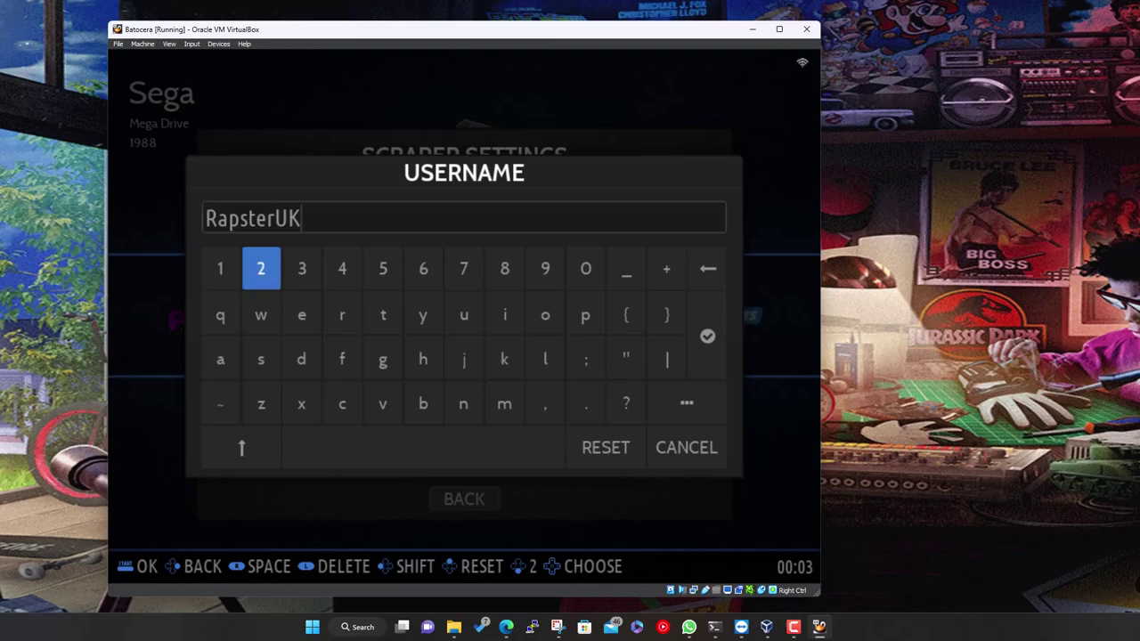
{"action": "key", "text": "Right"}
{"action": "key", "text": "Right"}
{"action": "key", "text": "Right"}
{"action": "key", "text": "Right"}
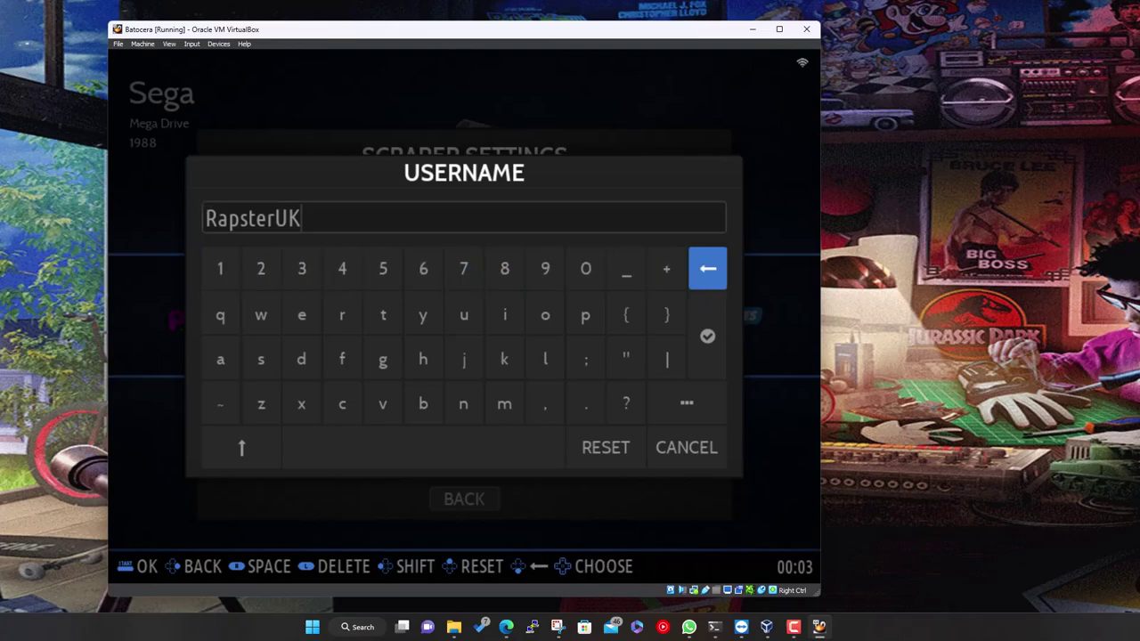
{"action": "key", "text": "Down"}
{"action": "key", "text": "Return"}
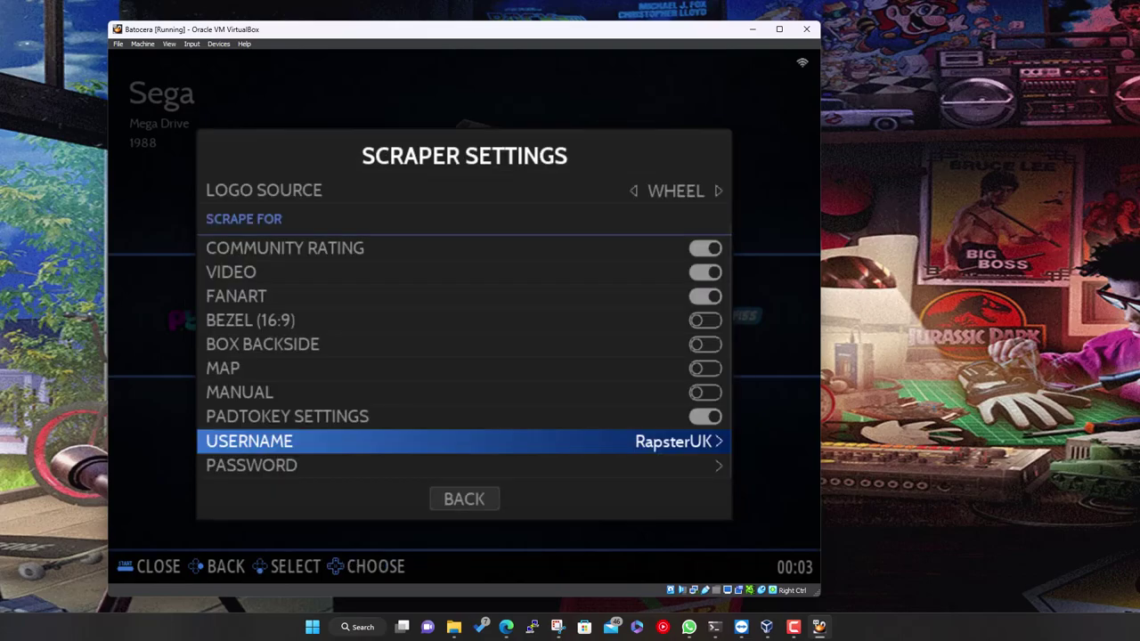
{"action": "key", "text": "Down"}
Enter the ScreenScraper account password and confirm it so it shows masked
{"action": "key", "text": "Return"}
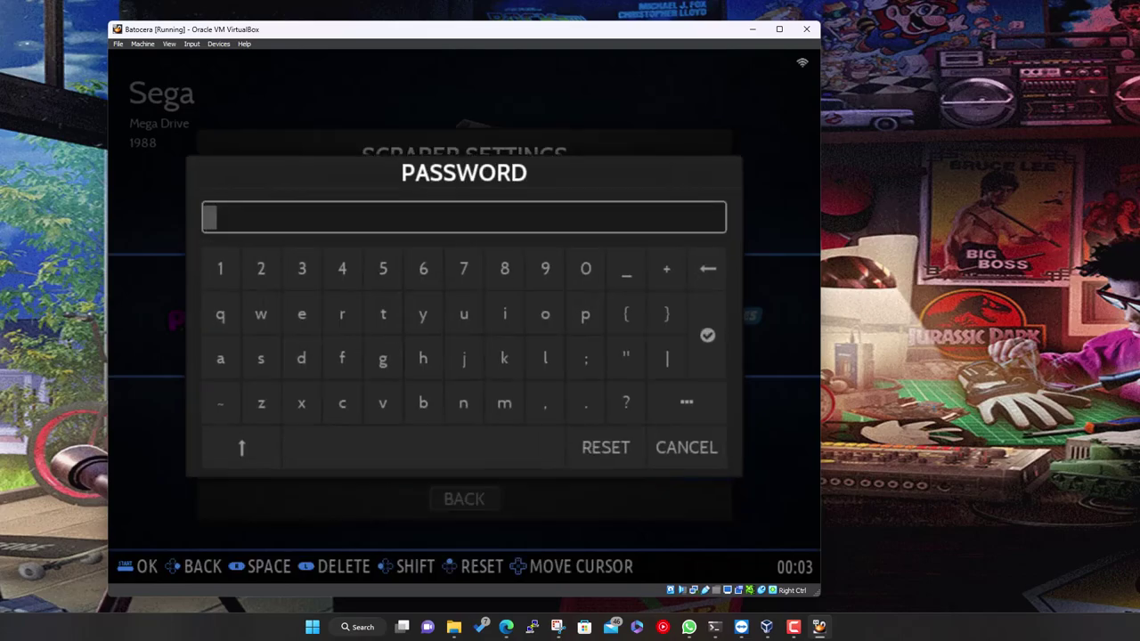
{"action": "type", "text": "pass"}
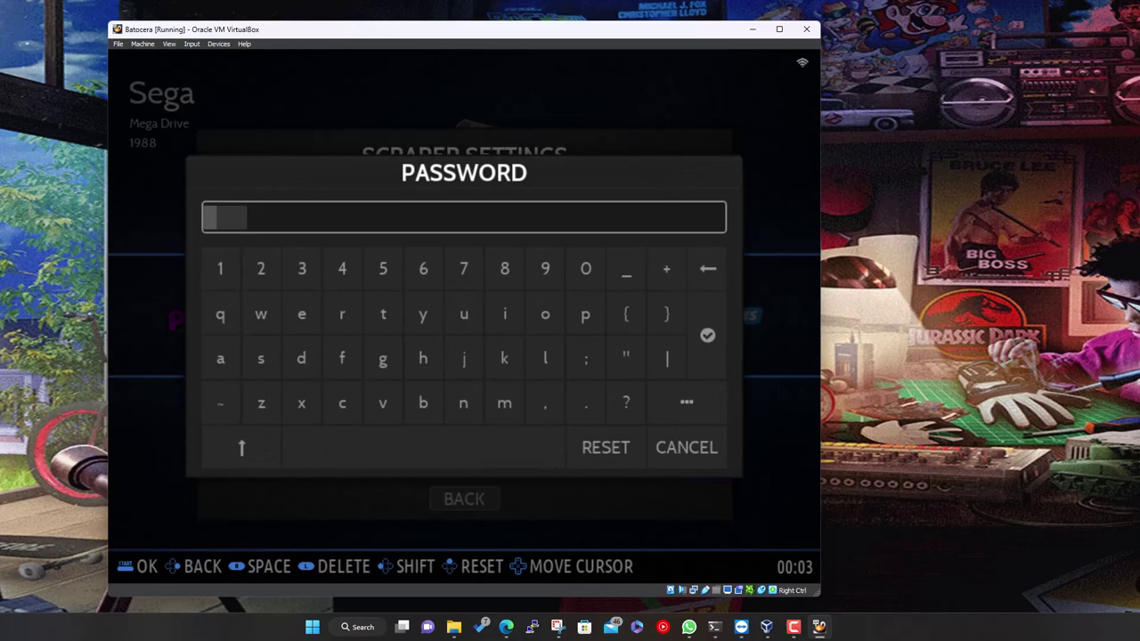
{"action": "type", "text": "word"}
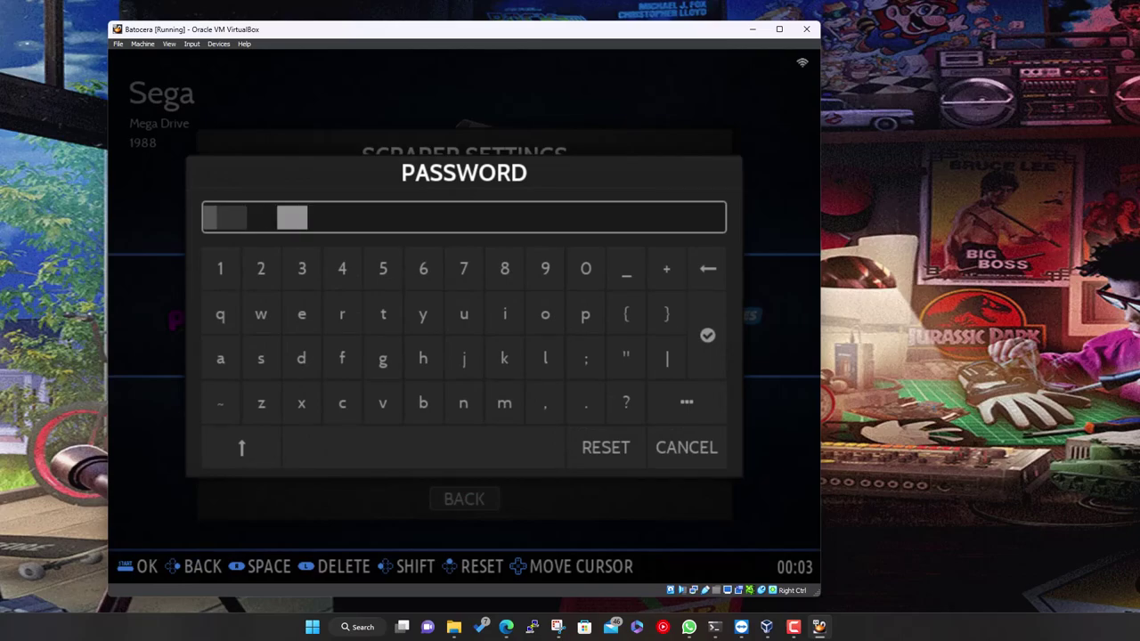
{"action": "key", "text": "Down"}
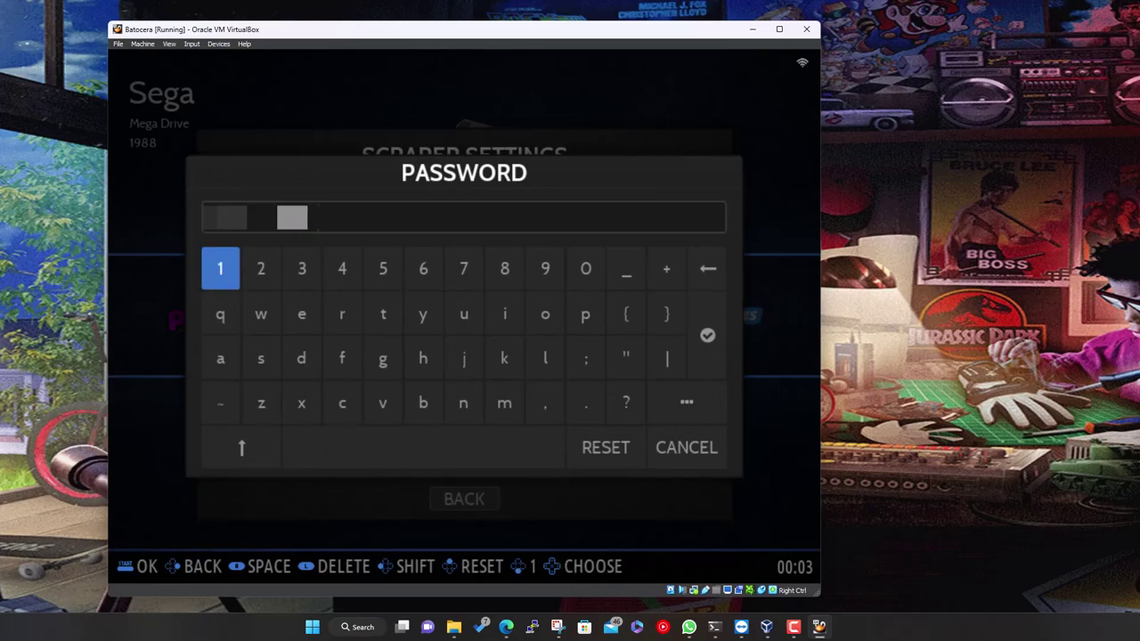
{"action": "key", "text": "Right"}
{"action": "key", "text": "Right"}
{"action": "key", "text": "Right"}
{"action": "key", "text": "Right"}
{"action": "key", "text": "Right"}
{"action": "key", "text": "Right"}
{"action": "key", "text": "Right"}
{"action": "key", "text": "Right"}
{"action": "key", "text": "Right"}
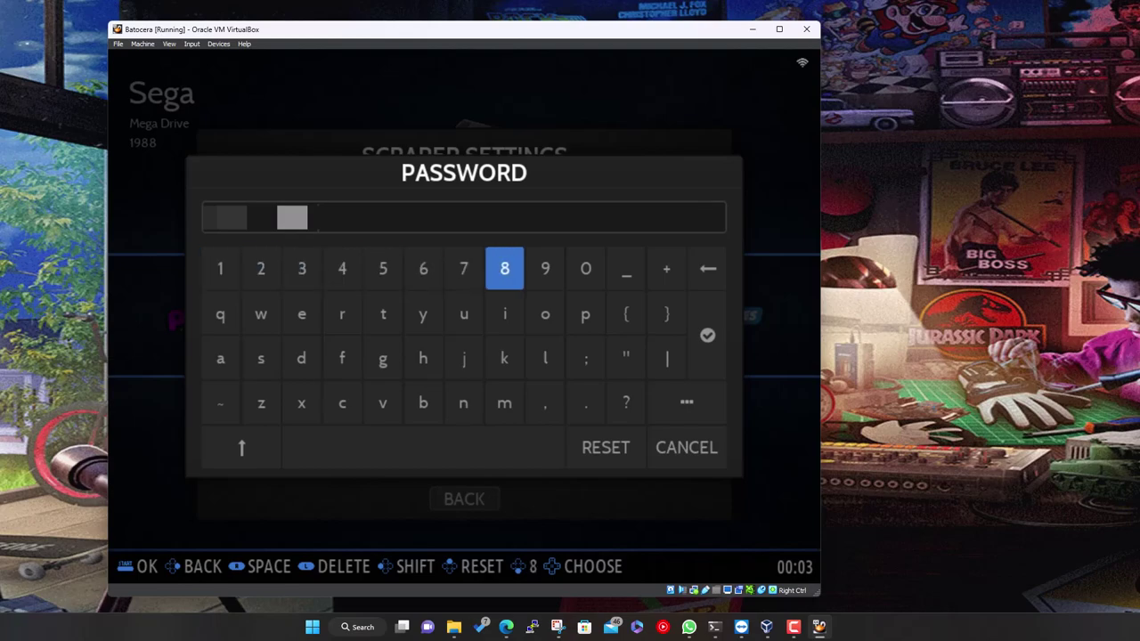
{"action": "key", "text": "Right"}
{"action": "key", "text": "Right"}
{"action": "key", "text": "Right"}
{"action": "key", "text": "Down"}
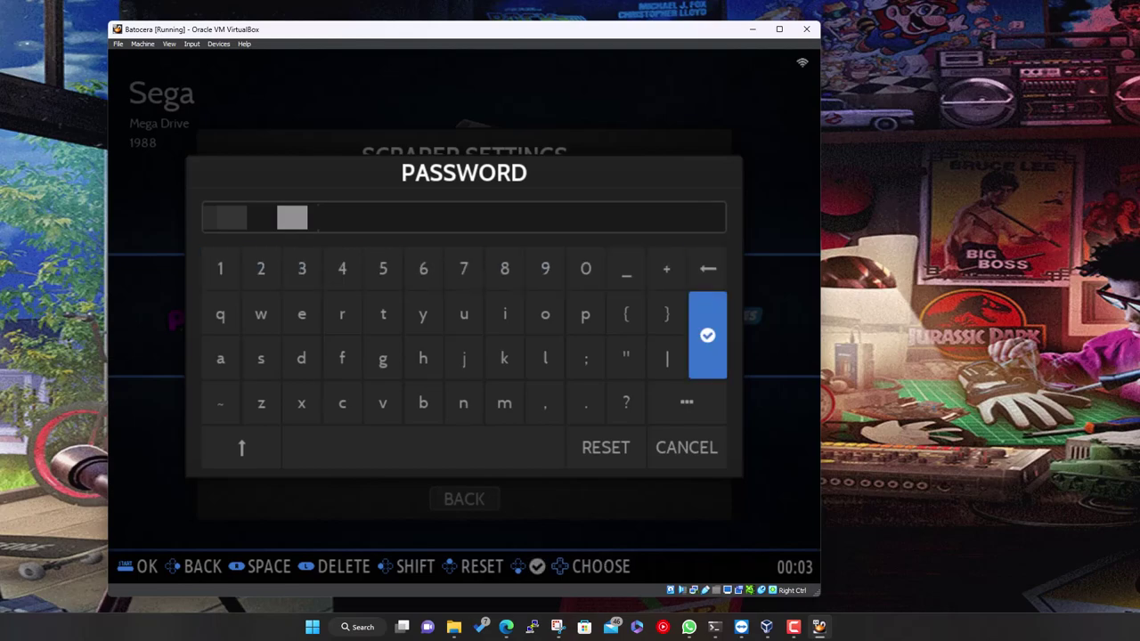
{"action": "key", "text": "Return"}
Leave Scraper Settings and return to the Scraper menu
{"action": "key", "text": "Down"}
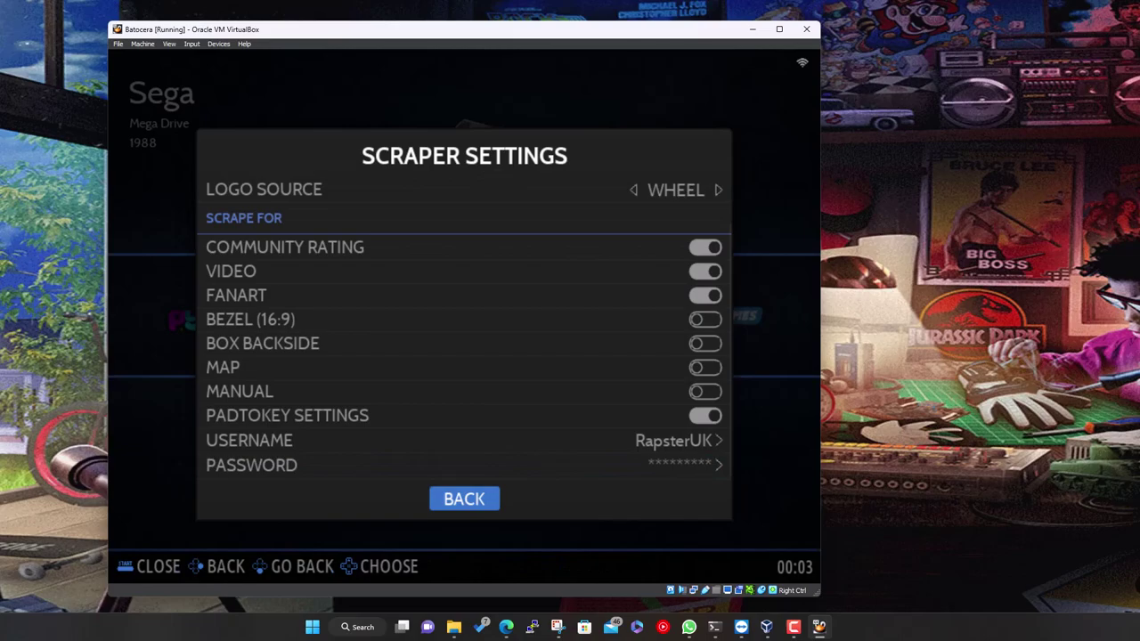
{"action": "key", "text": "Return"}
{"action": "key", "text": "Down"}
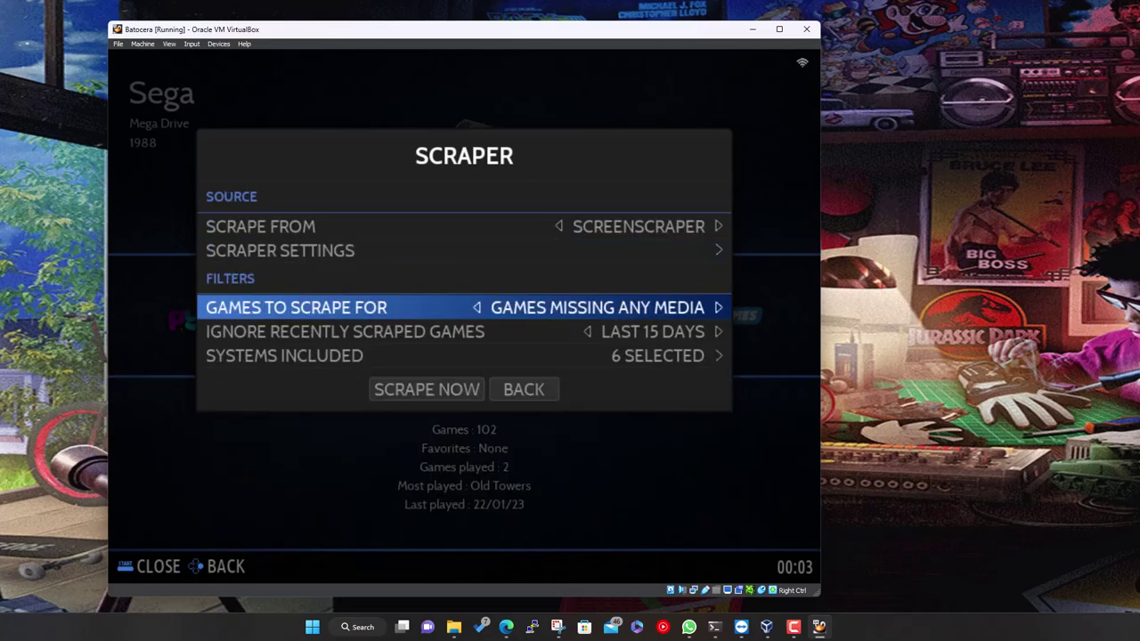
Set Games To Scrape For to All
{"action": "key", "text": "Return"}
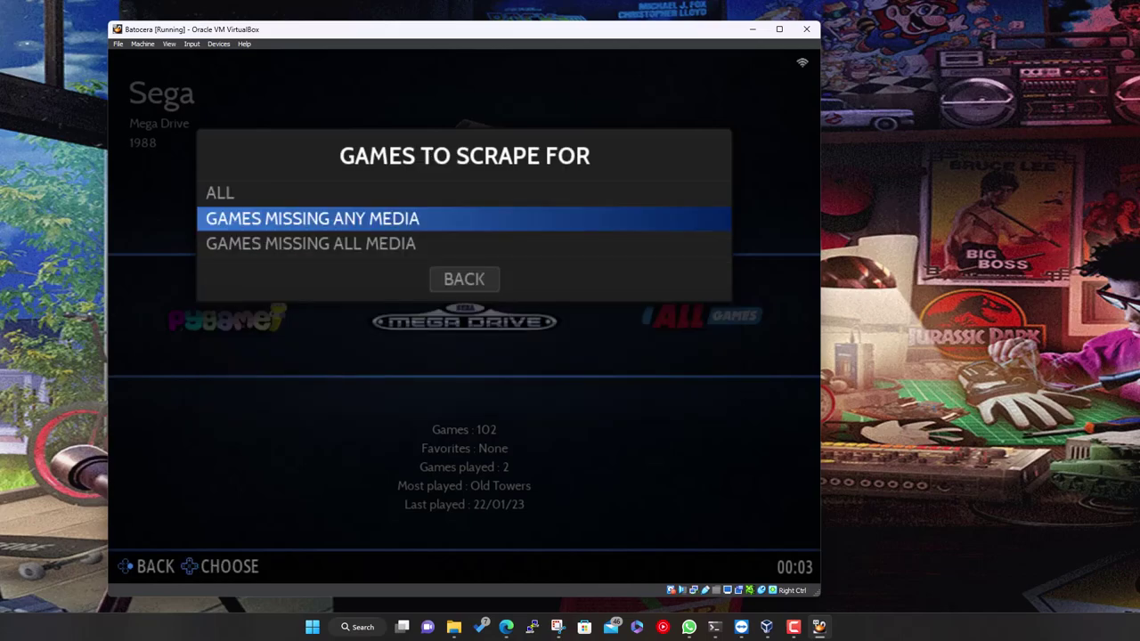
{"action": "key", "text": "Up"}
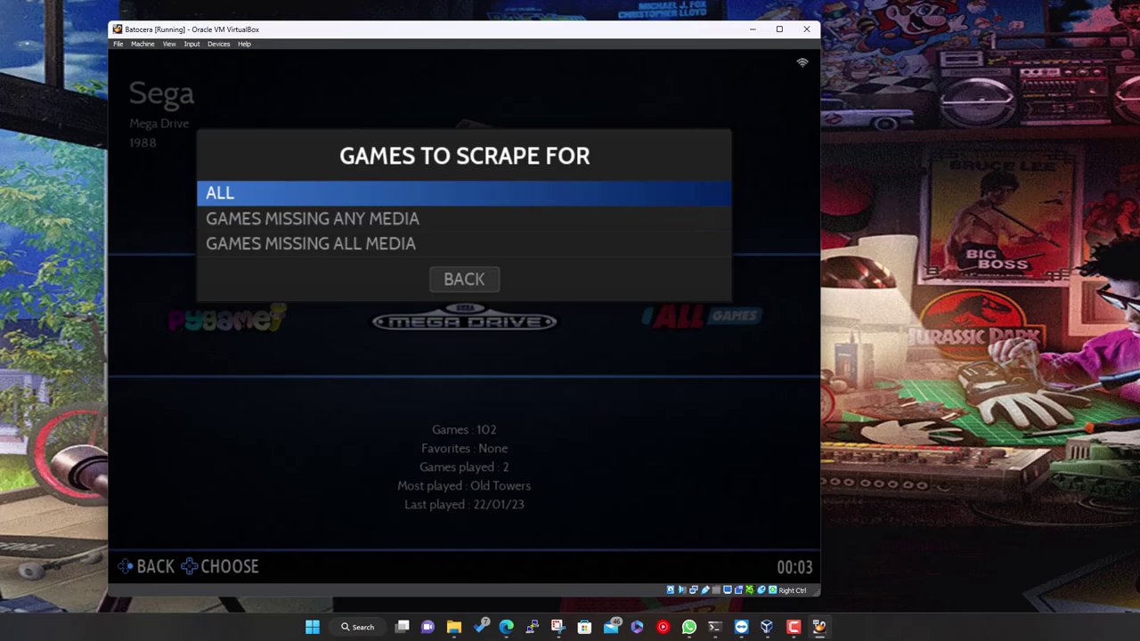
{"action": "key", "text": "Down"}
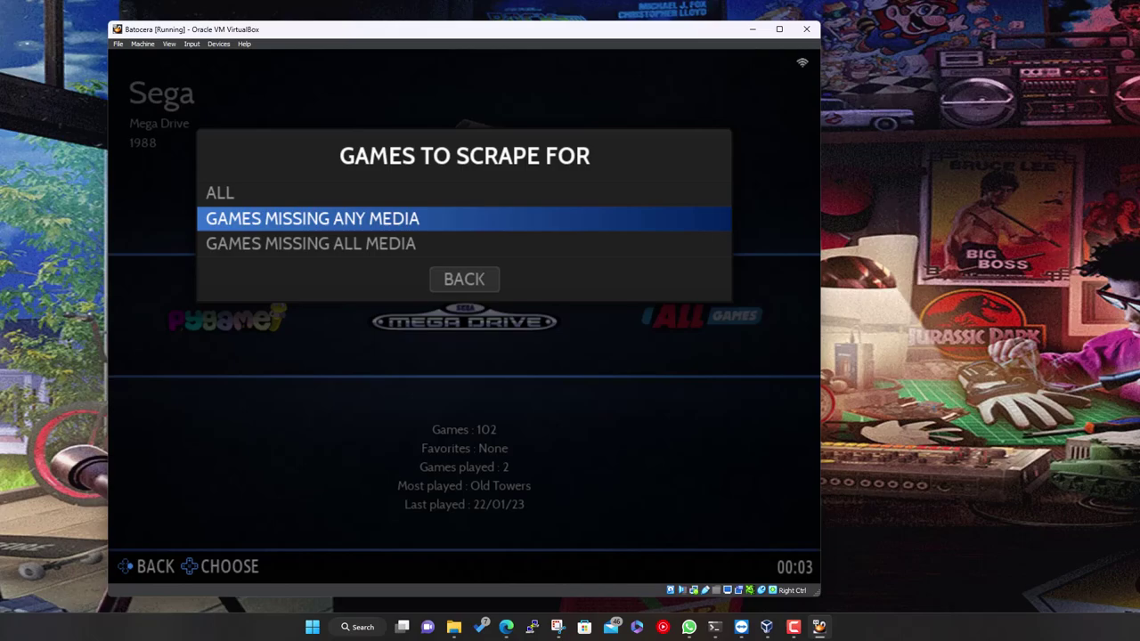
{"action": "key", "text": "Down"}
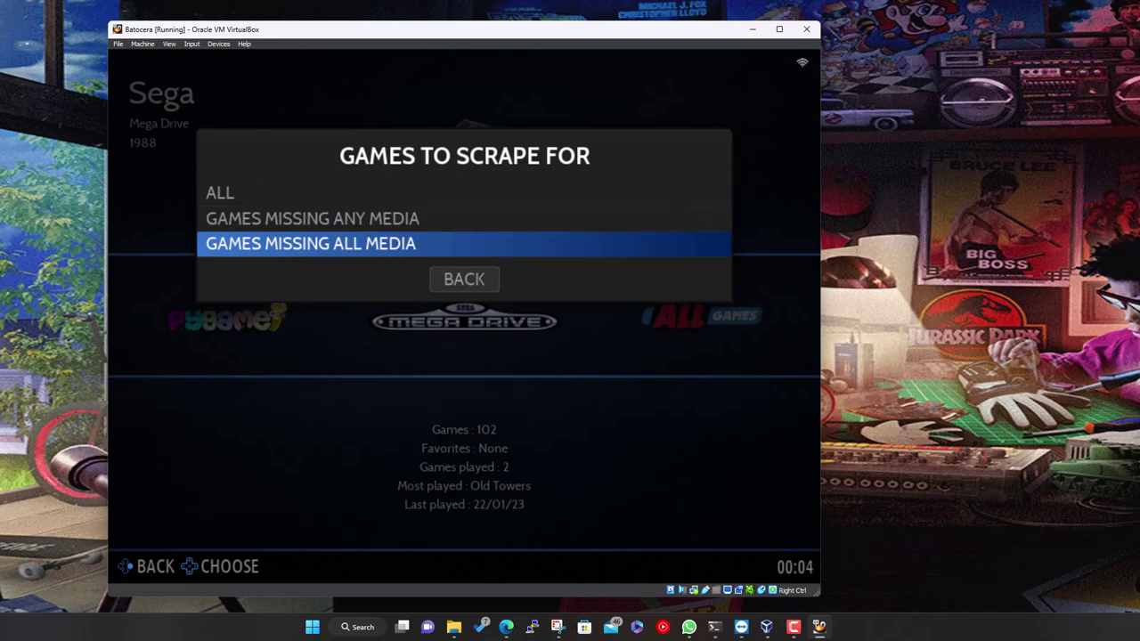
{"action": "key", "text": "Up"}
{"action": "key", "text": "Up"}
{"action": "key", "text": "Return"}
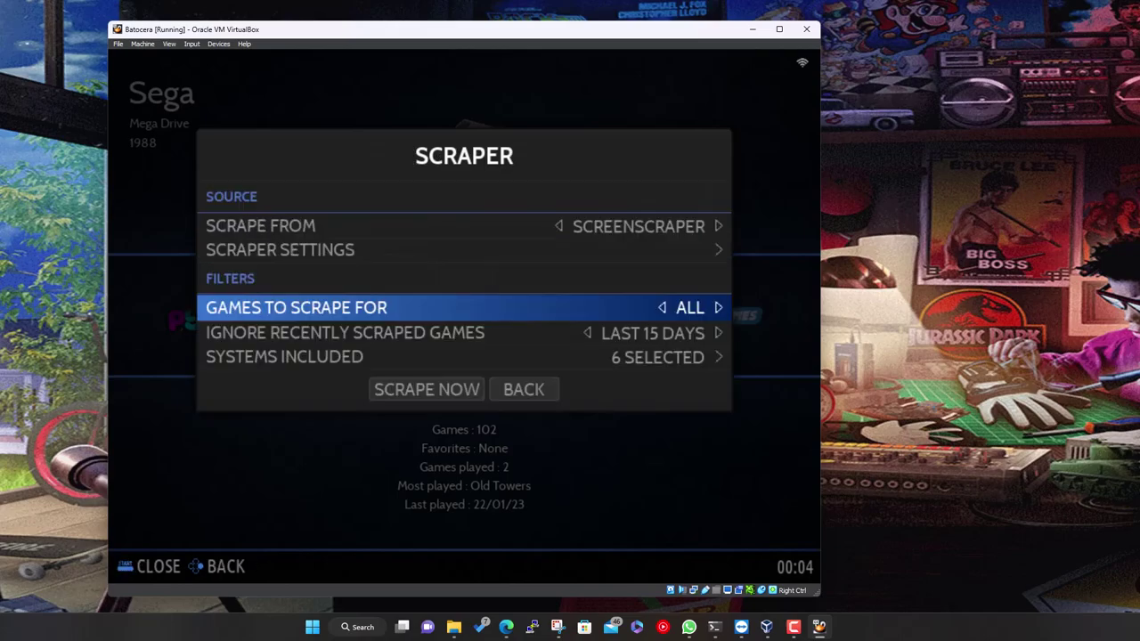
Set Ignore Recently Scraped Games to No
{"action": "key", "text": "Down"}
{"action": "key", "text": "Return"}
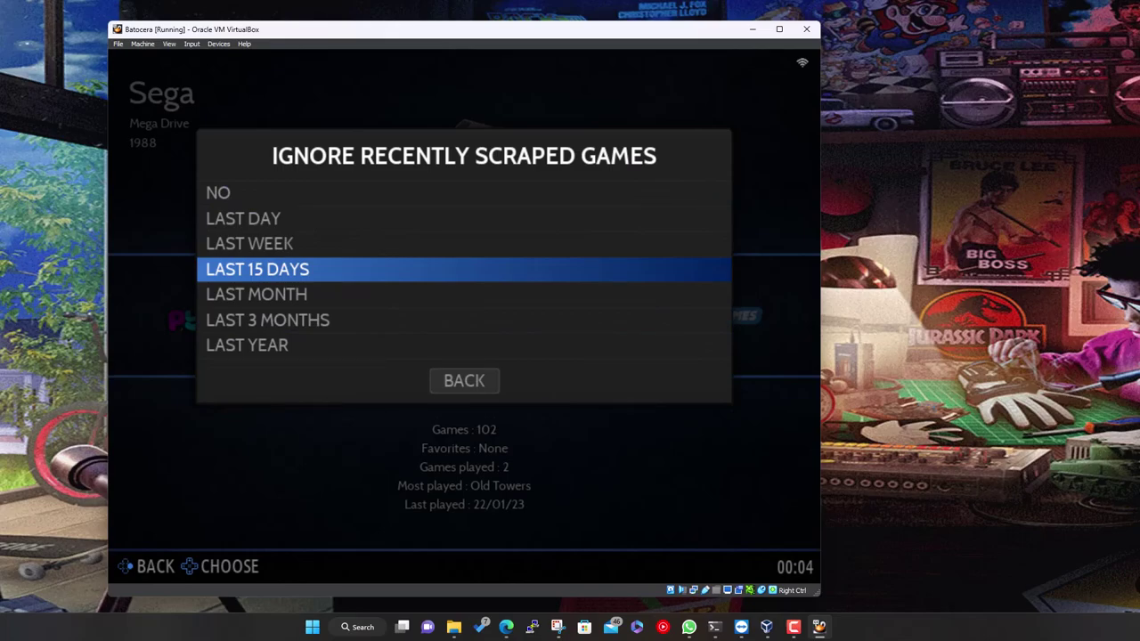
{"action": "key", "text": "Up"}
{"action": "key", "text": "Up"}
{"action": "key", "text": "Up"}
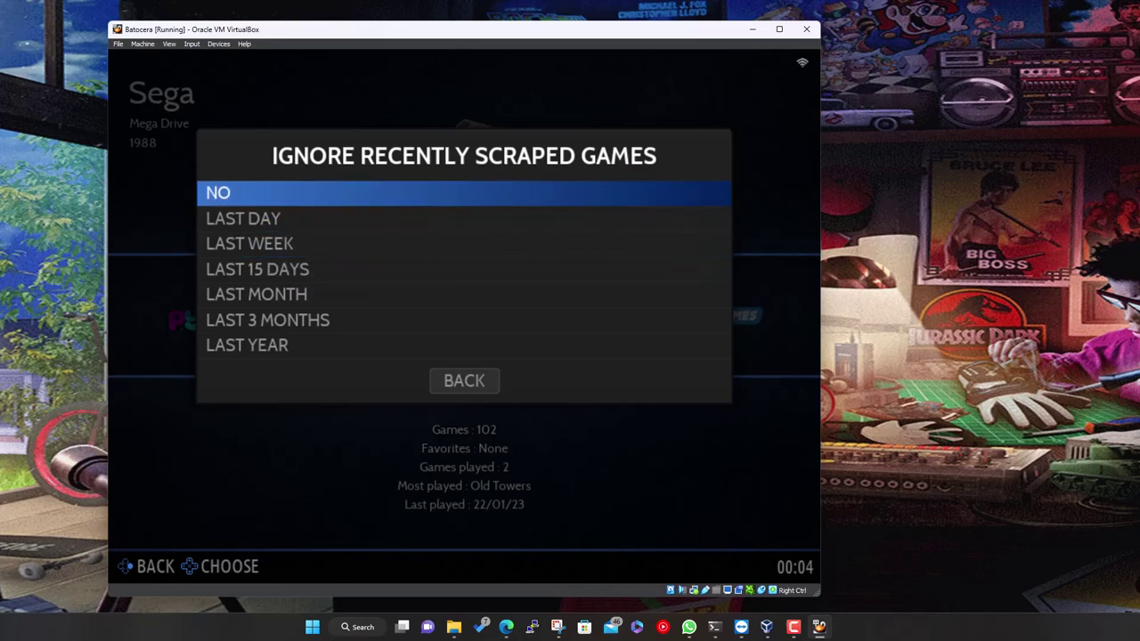
{"action": "key", "text": "Return"}
{"action": "key", "text": "Down"}
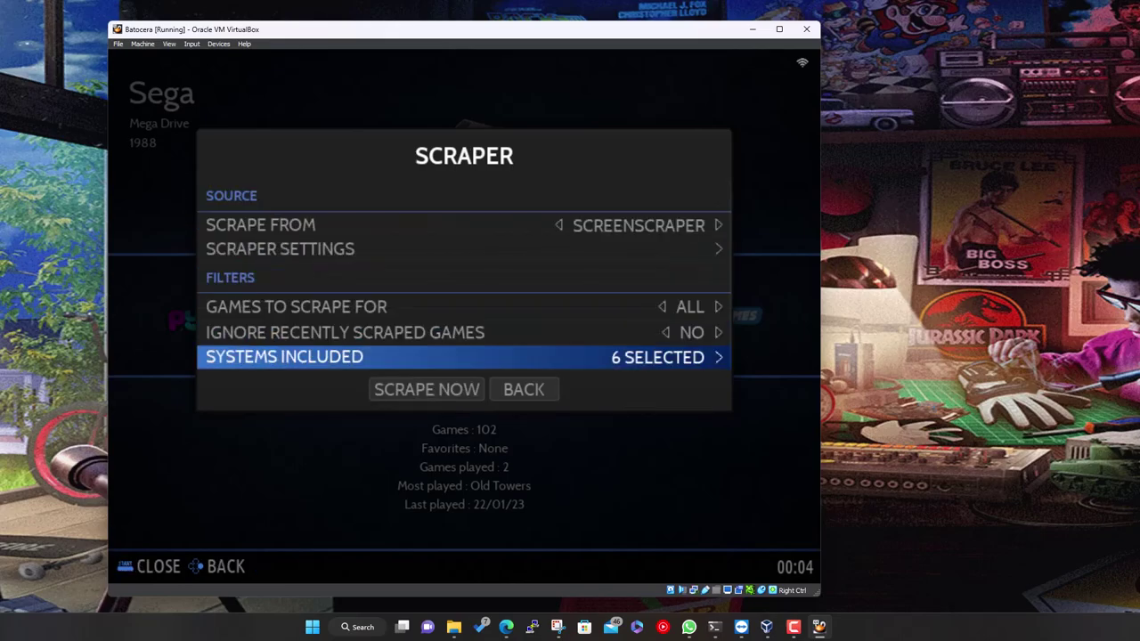
{"action": "key", "text": "Return"}
{"action": "key", "text": "Down"}
{"action": "key", "text": "Down"}
{"action": "key", "text": "Down"}
{"action": "key", "text": "Down"}
{"action": "key", "text": "Down"}
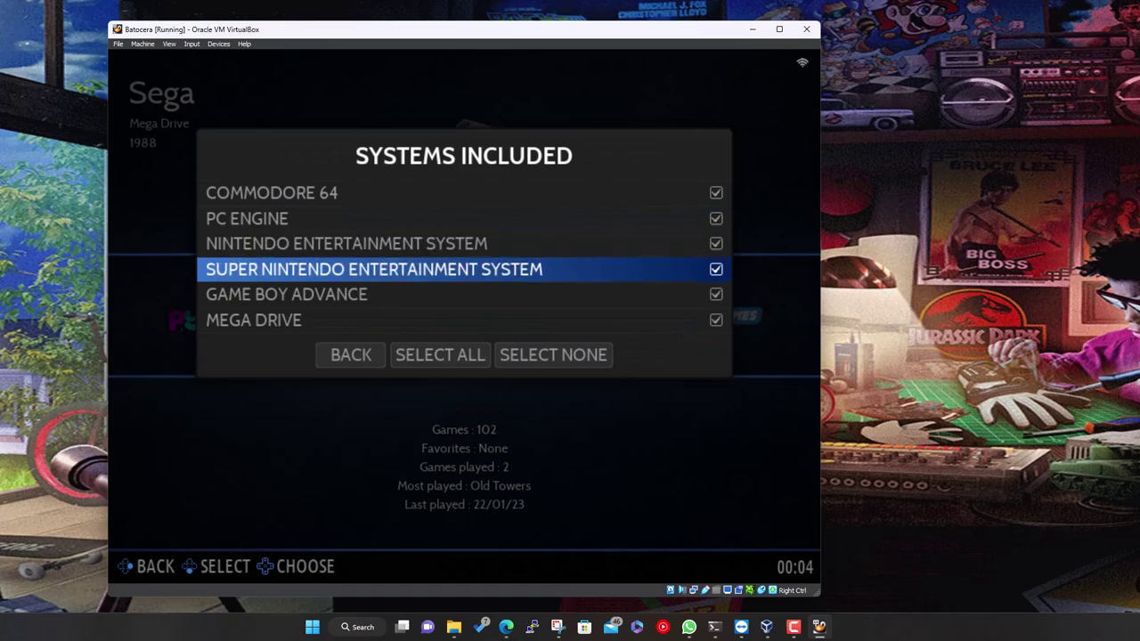
{"action": "key", "text": "Down"}
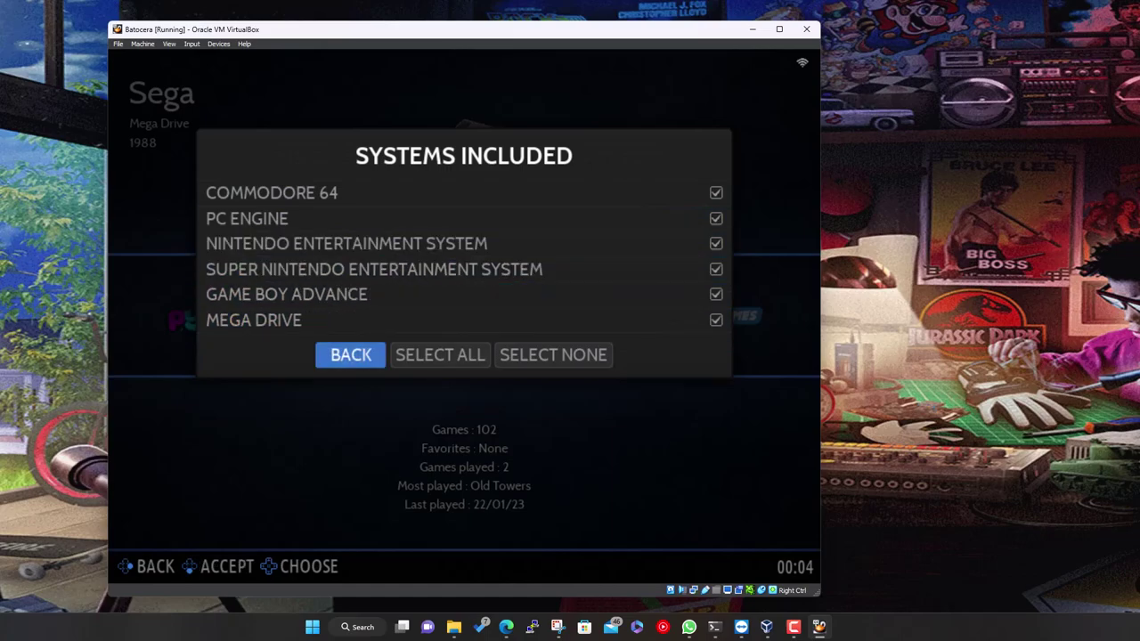
{"action": "key", "text": "Return"}
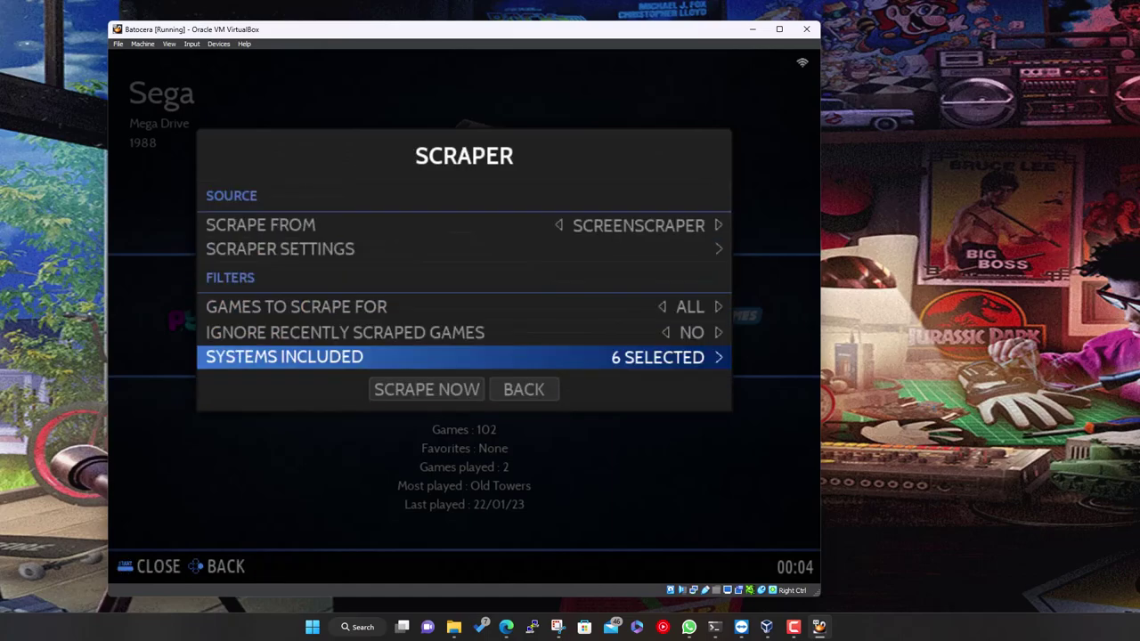
{"action": "key", "text": "Return"}
{"action": "key", "text": "Up"}
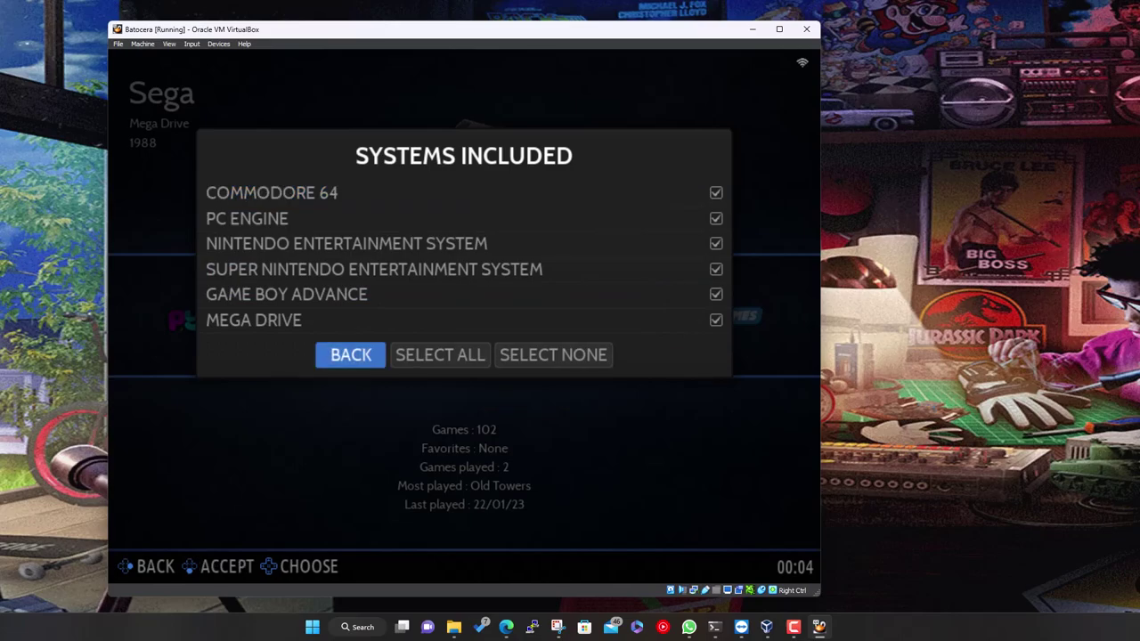
{"action": "key", "text": "Right"}
{"action": "key", "text": "Right"}
{"action": "key", "text": "Return"}
{"action": "key", "text": "Up"}
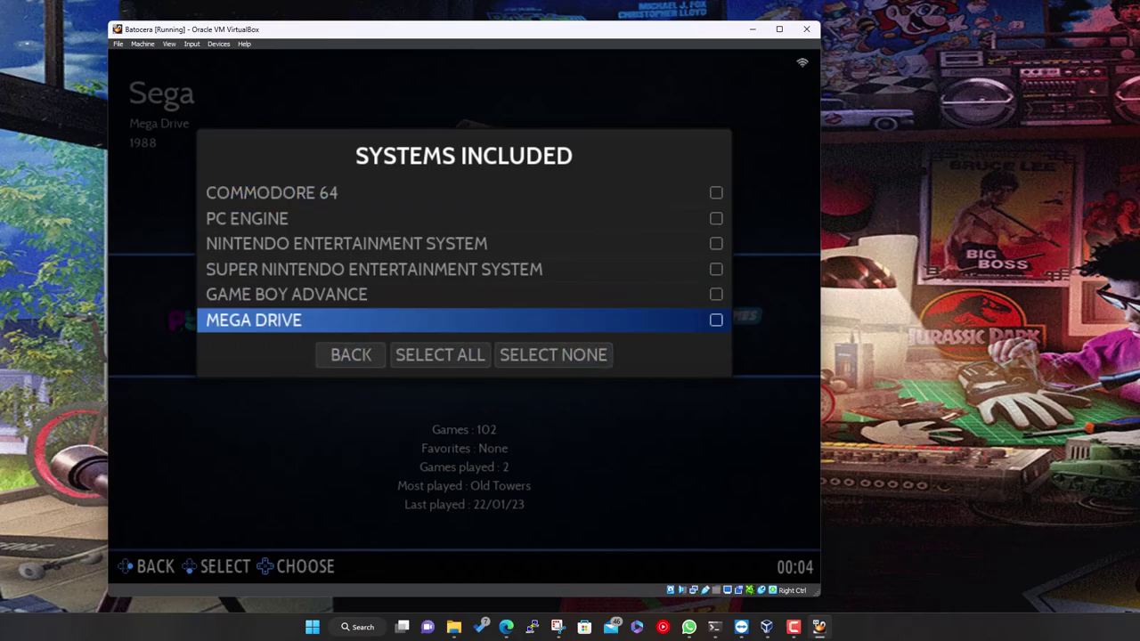
{"action": "key", "text": "Return"}
{"action": "key", "text": "Up"}
{"action": "key", "text": "Return"}
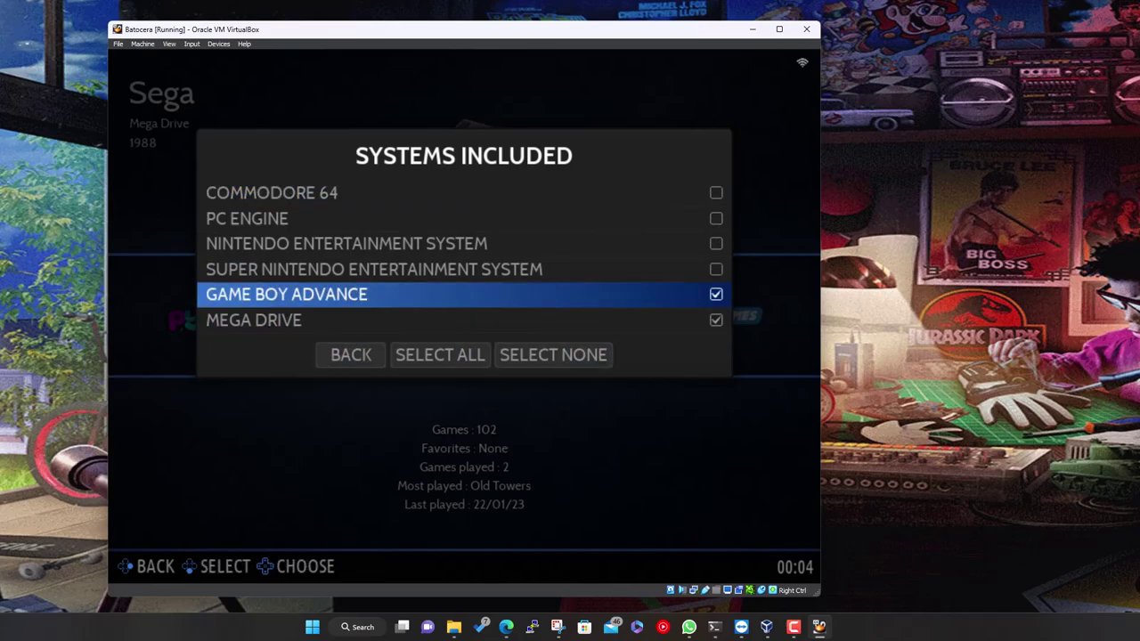
{"action": "key", "text": "Up"}
{"action": "key", "text": "Up"}
{"action": "key", "text": "Return"}
{"action": "key", "text": "Down"}
{"action": "key", "text": "Down"}
{"action": "key", "text": "Down"}
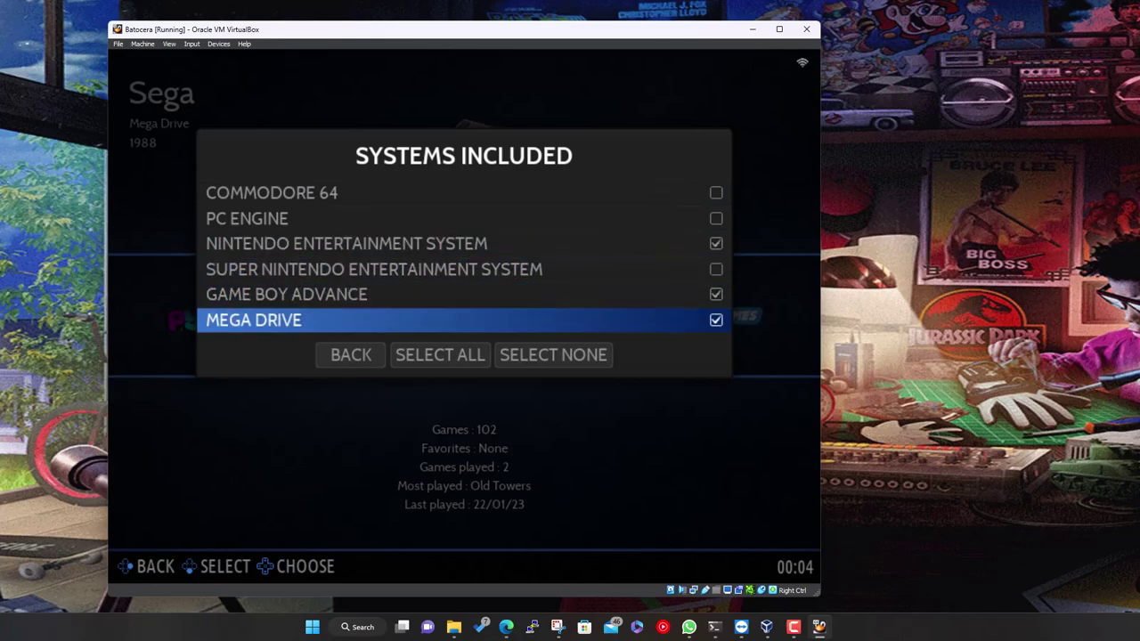
{"action": "key", "text": "Down"}
{"action": "key", "text": "Left"}
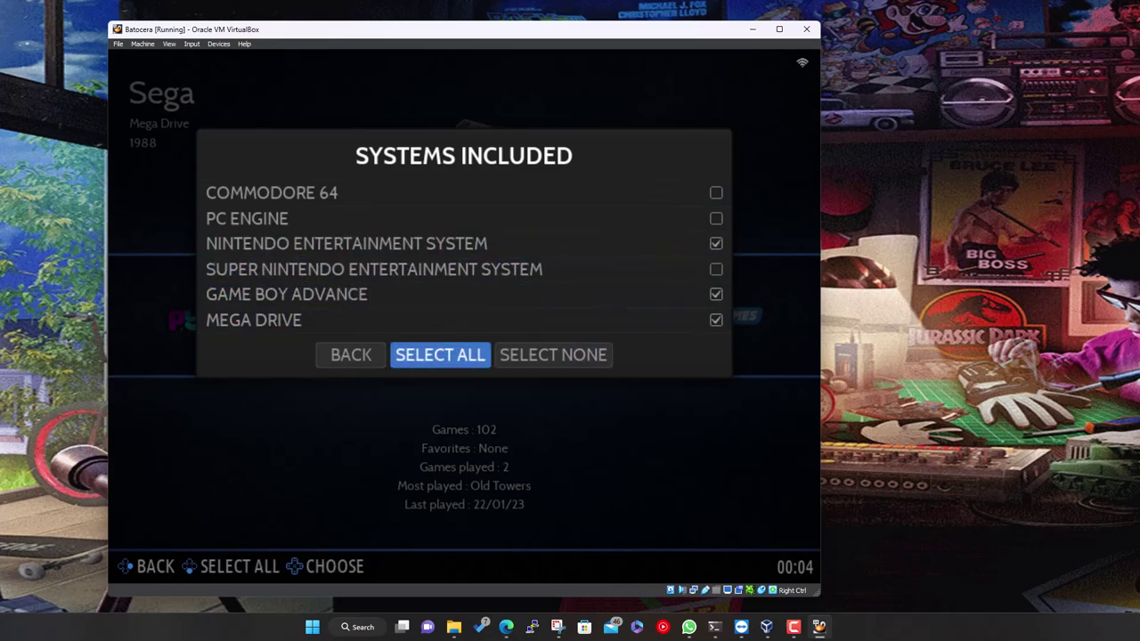
{"action": "key", "text": "Return"}
{"action": "key", "text": "Left"}
{"action": "key", "text": "Return"}
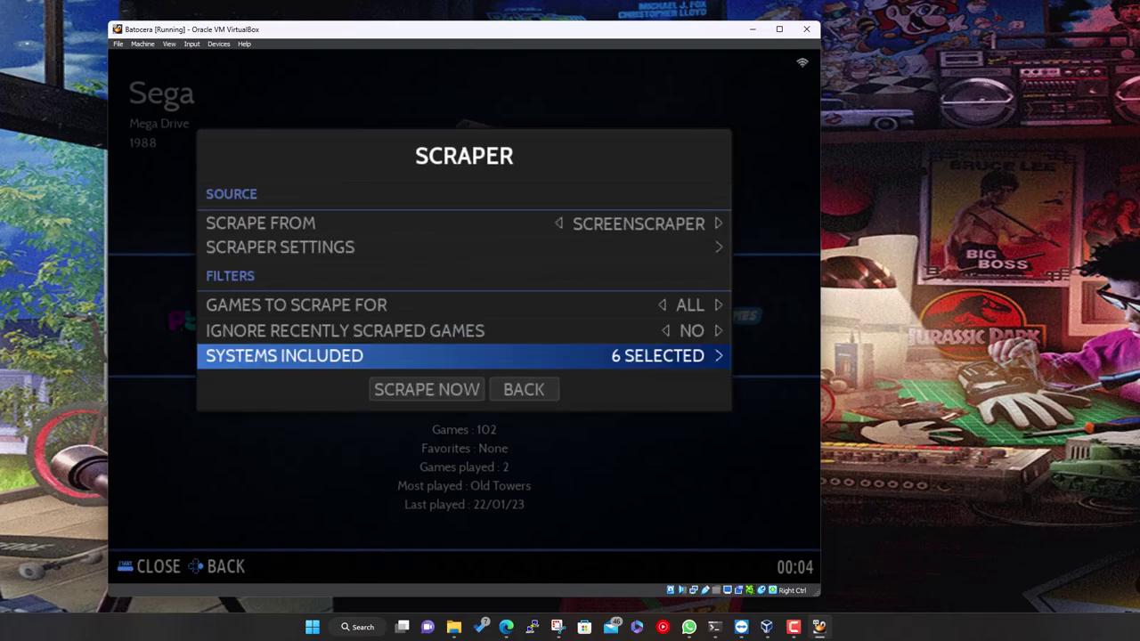
{"action": "key", "text": "Down"}
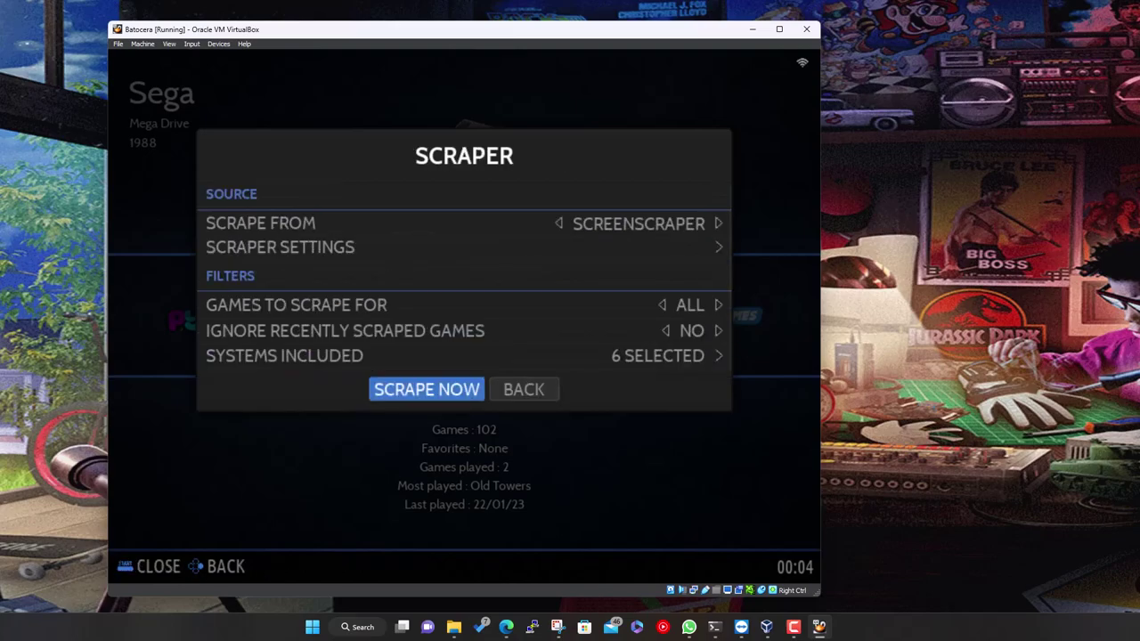
Run Scrape Now, dismiss the login error, and reopen Scraper Settings
{"action": "key", "text": "Return"}
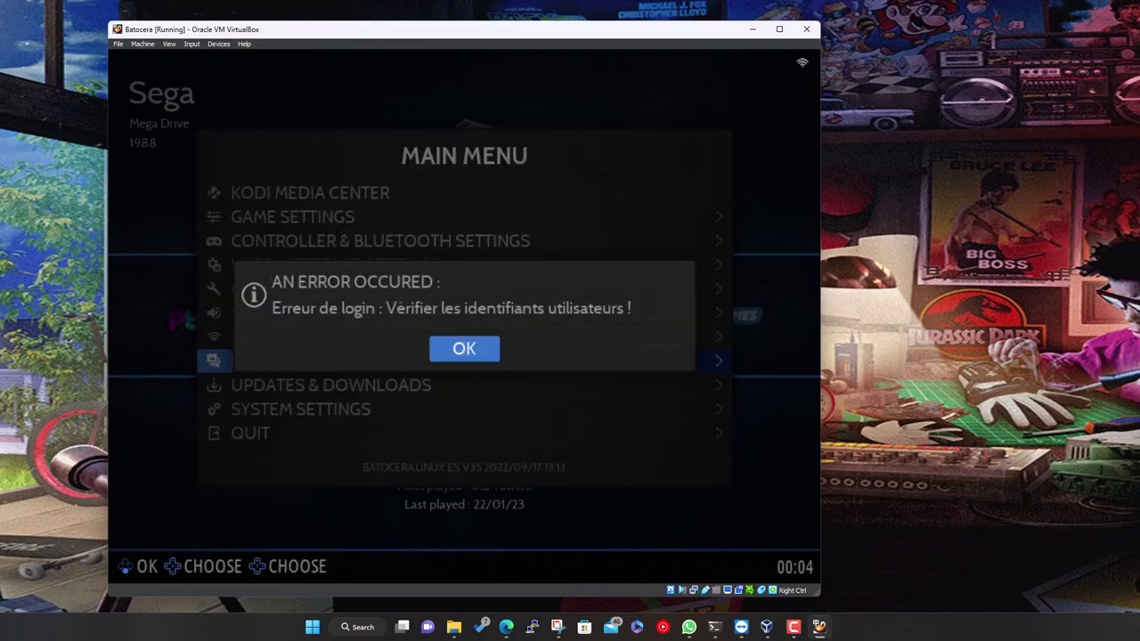
{"action": "key", "text": "Return"}
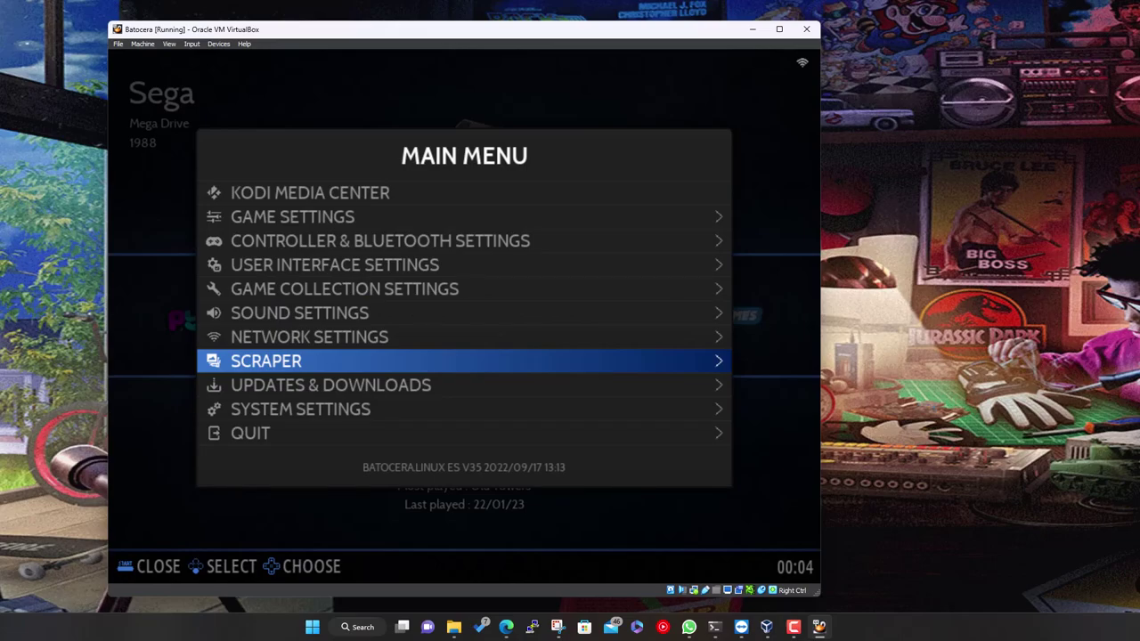
{"action": "key", "text": "Return"}
{"action": "key", "text": "Down"}
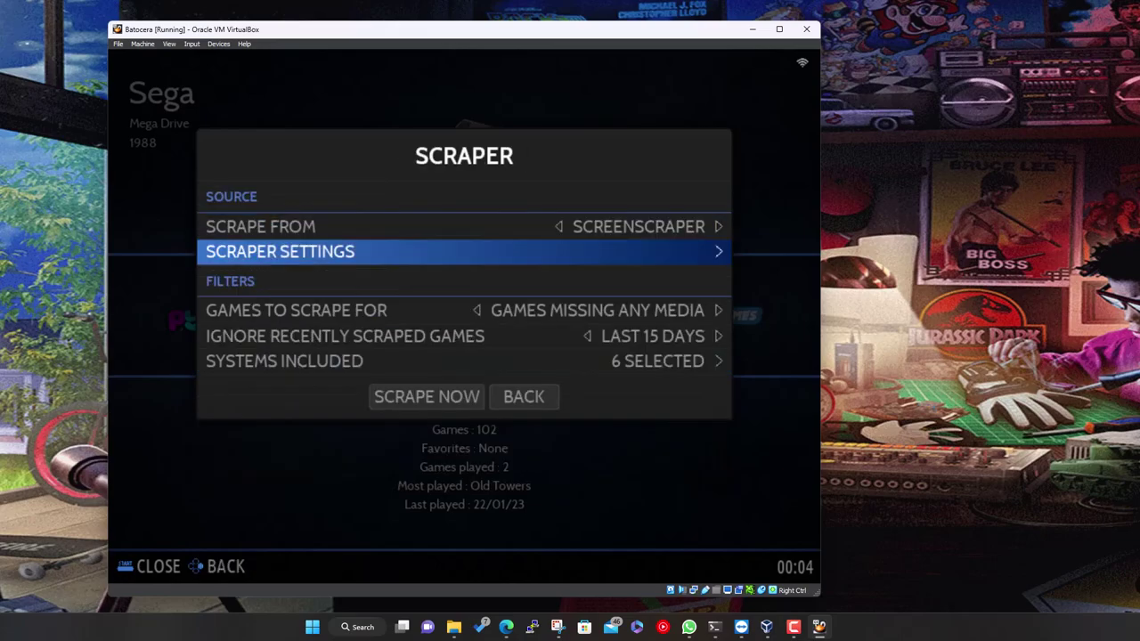
{"action": "key", "text": "Return"}
Re-enter the scraper account password, confirm it, and return to the Scraper menu
{"action": "key", "text": "Down"}
{"action": "key", "text": "Down"}
{"action": "key", "text": "Down"}
{"action": "key", "text": "Down"}
{"action": "key", "text": "Down"}
{"action": "key", "text": "Down"}
{"action": "key", "text": "Down"}
{"action": "key", "text": "Down"}
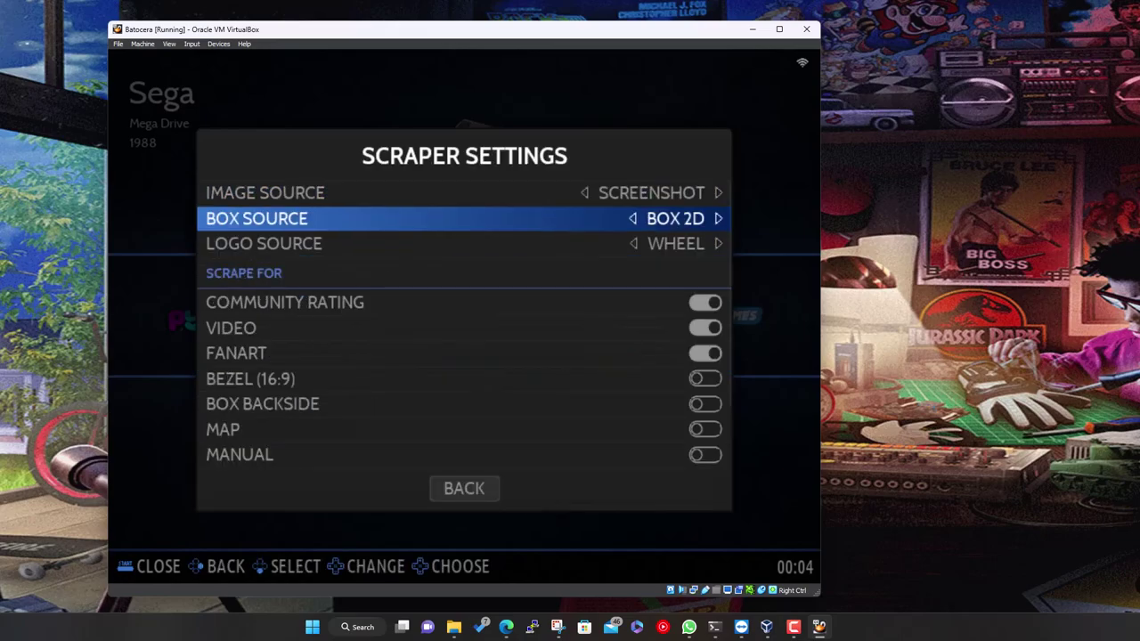
{"action": "key", "text": "Down"}
{"action": "key", "text": "Down"}
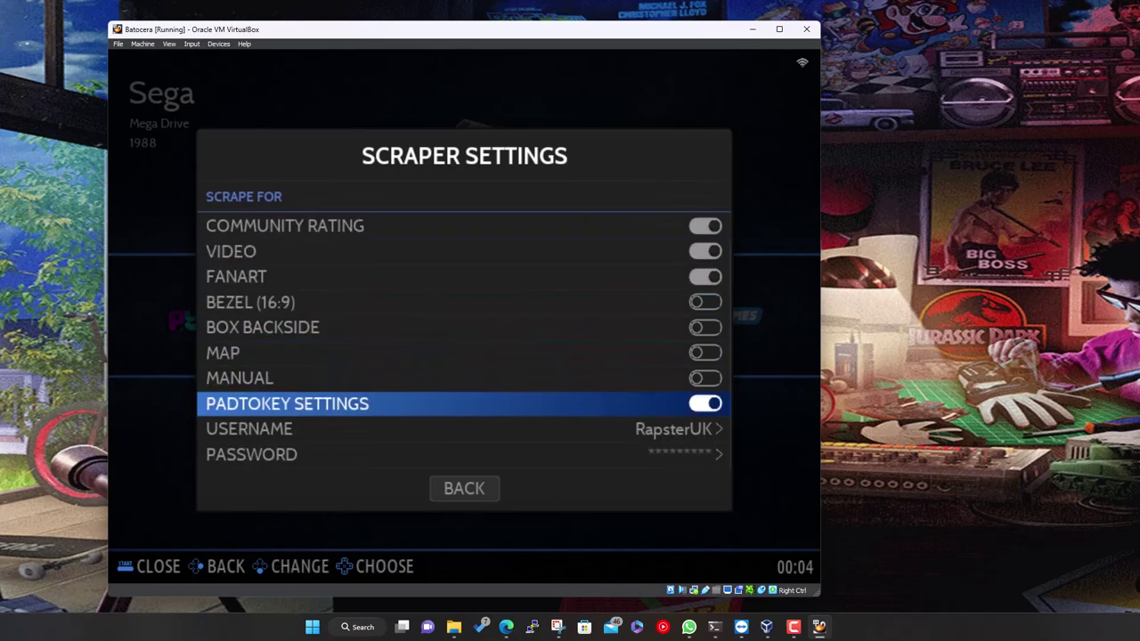
{"action": "key", "text": "Down"}
{"action": "key", "text": "Down"}
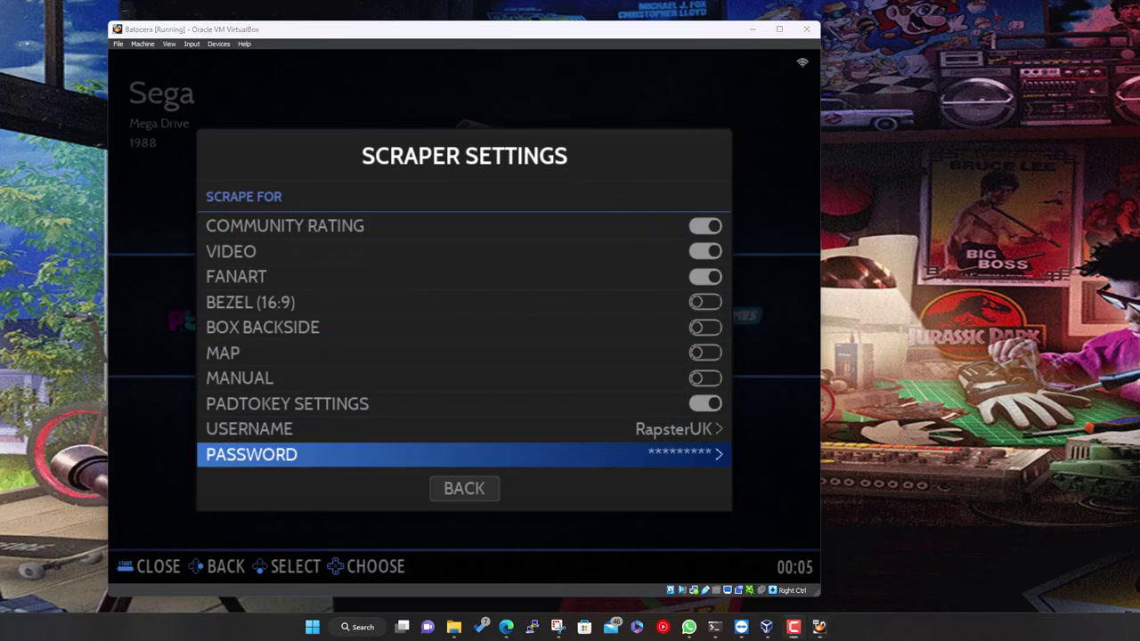
{"action": "left_click", "coordinate": [640, 428]}
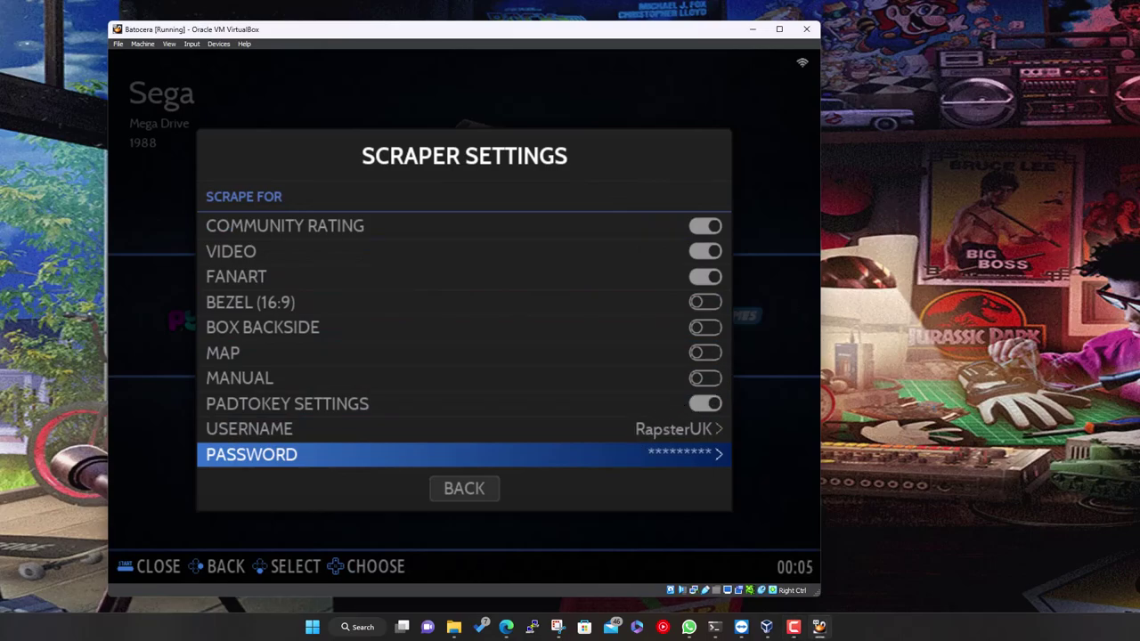
{"action": "key", "text": "Return"}
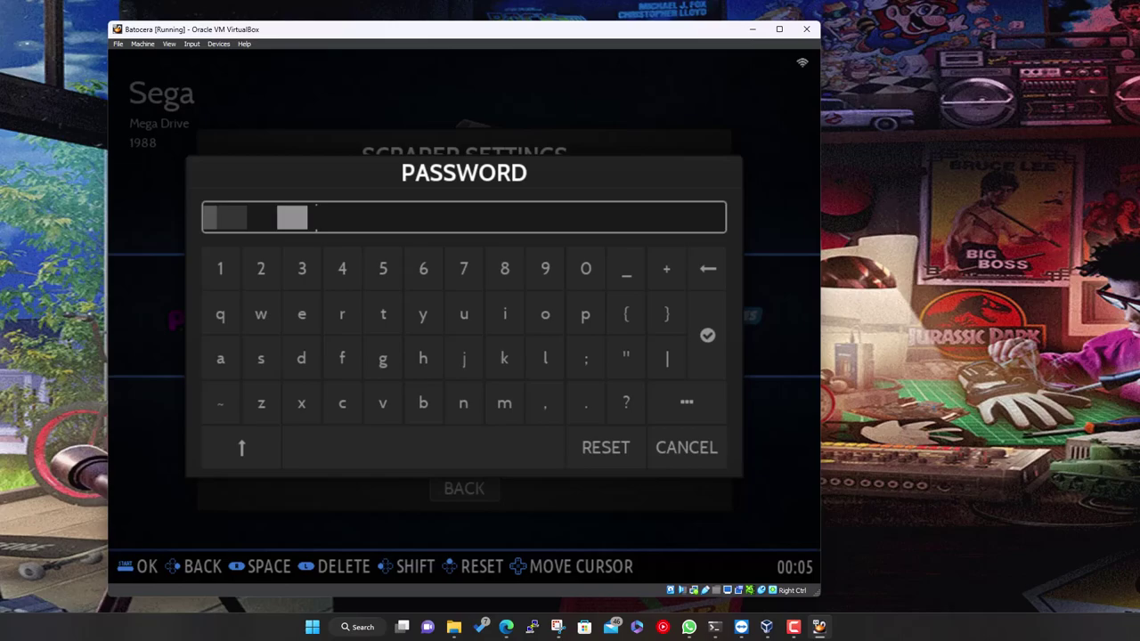
{"action": "key", "text": "Down"}
{"action": "key", "text": "Left"}
{"action": "key", "text": "Down"}
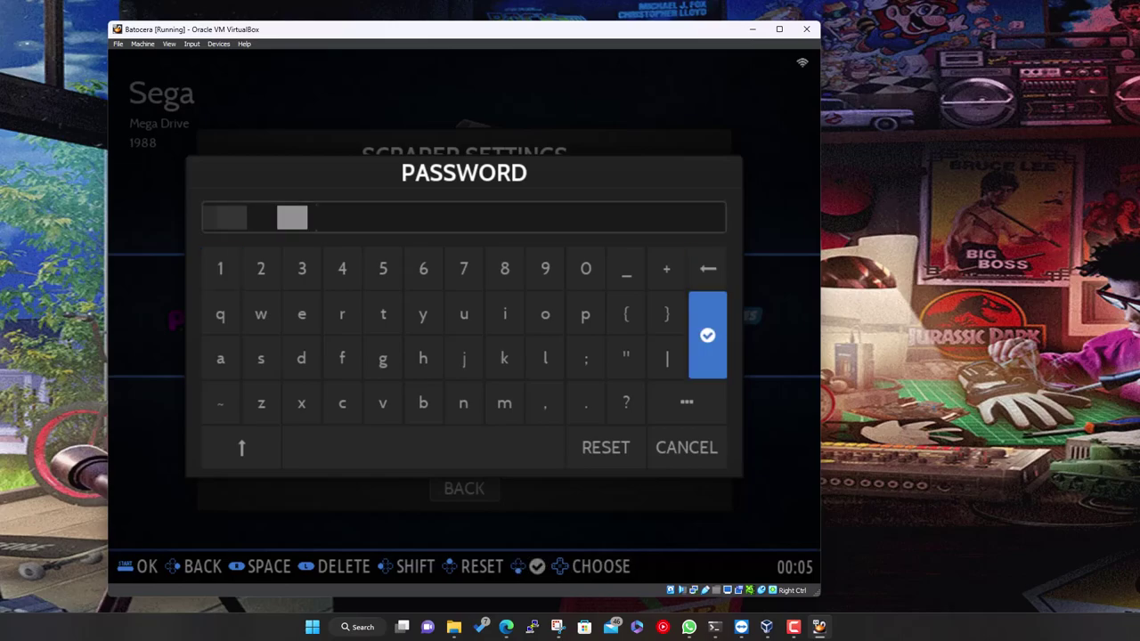
{"action": "key", "text": "Return"}
{"action": "key", "text": "Down"}
{"action": "key", "text": "Return"}
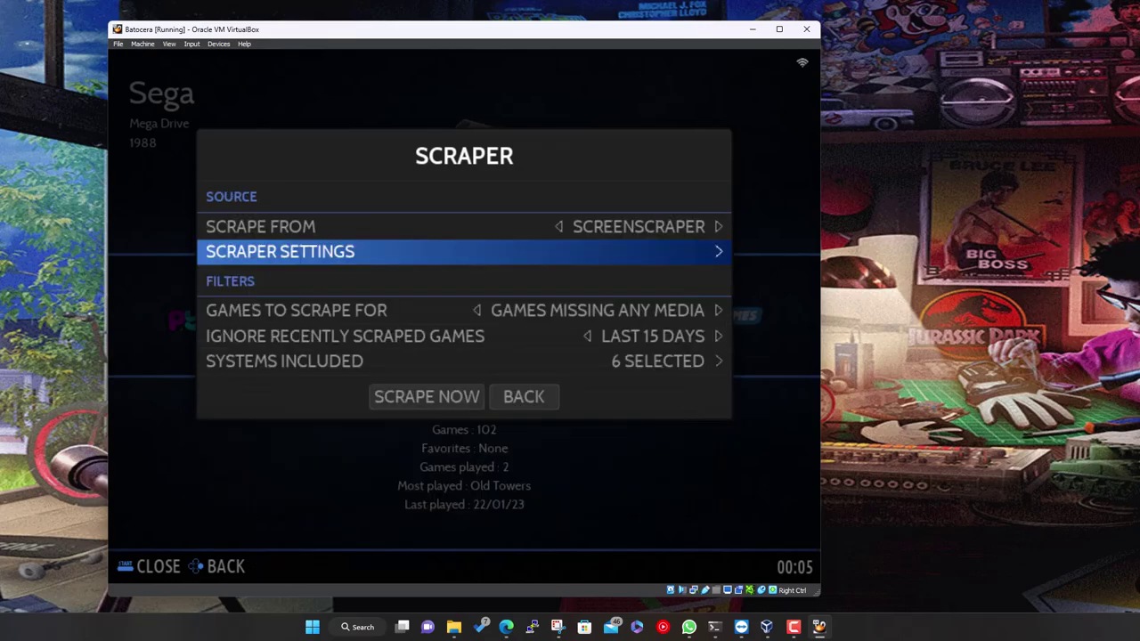
Set Games to Scrape For to ALL and Ignore Recently Scraped Games to NO
{"action": "key", "text": "Down"}
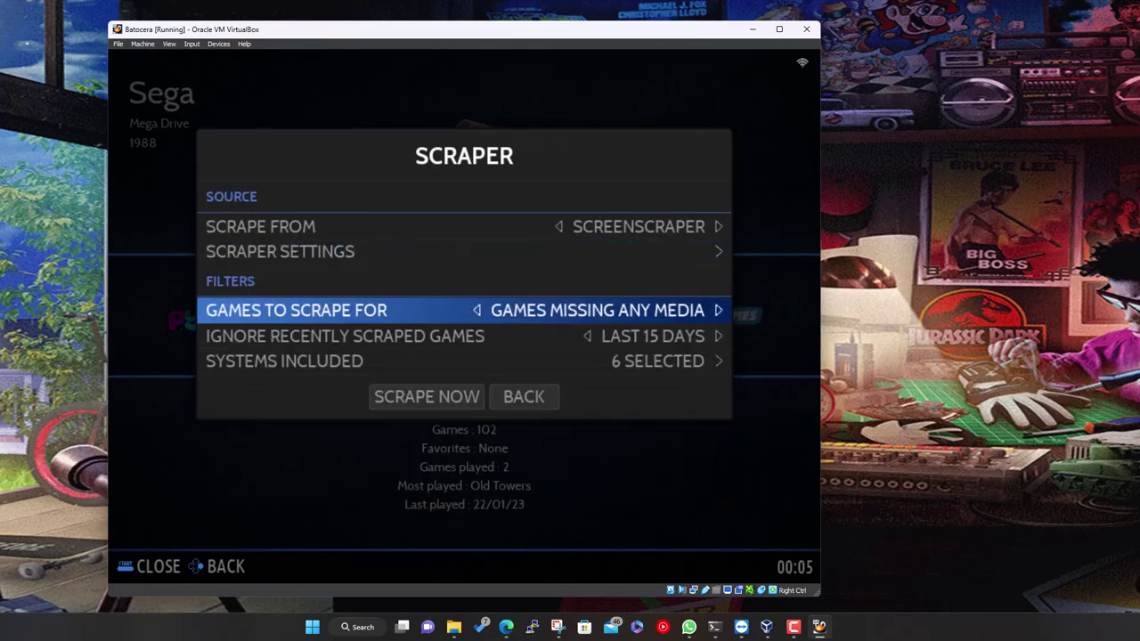
{"action": "key", "text": "Return"}
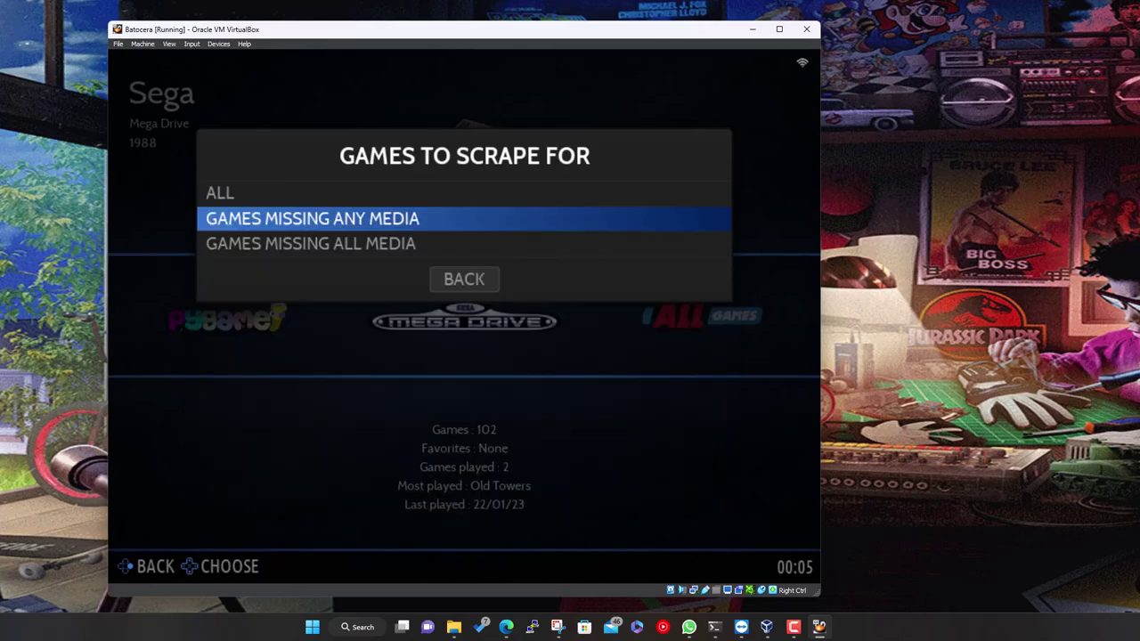
{"action": "key", "text": "Up"}
{"action": "key", "text": "Return"}
{"action": "key", "text": "Down"}
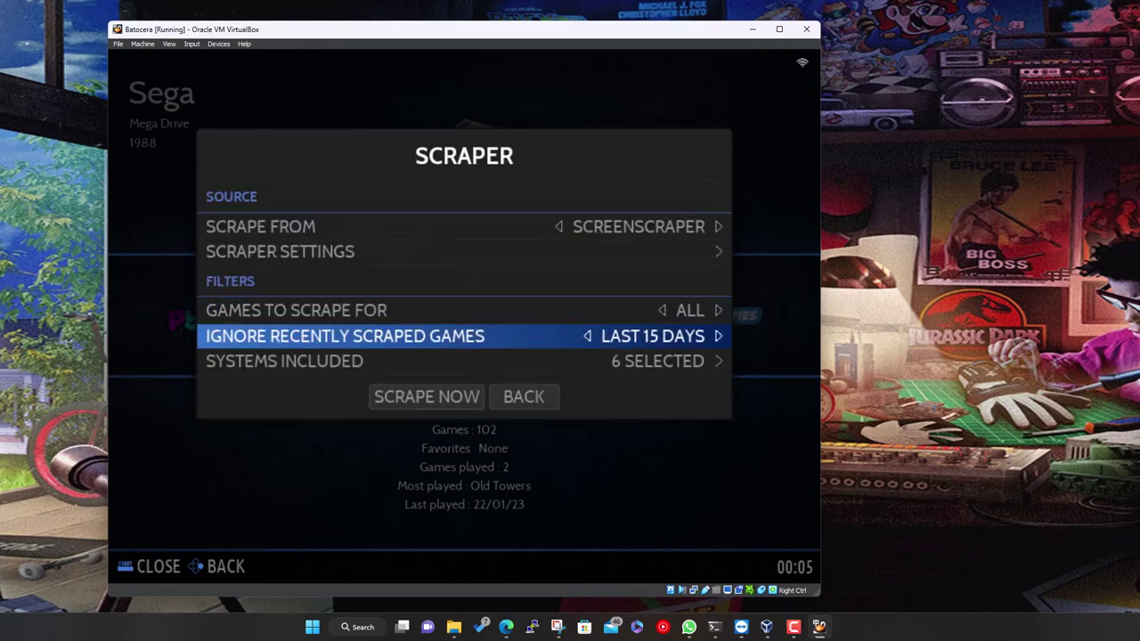
{"action": "key", "text": "Return"}
{"action": "key", "text": "Up"}
{"action": "key", "text": "Up"}
{"action": "key", "text": "Up"}
{"action": "key", "text": "Return"}
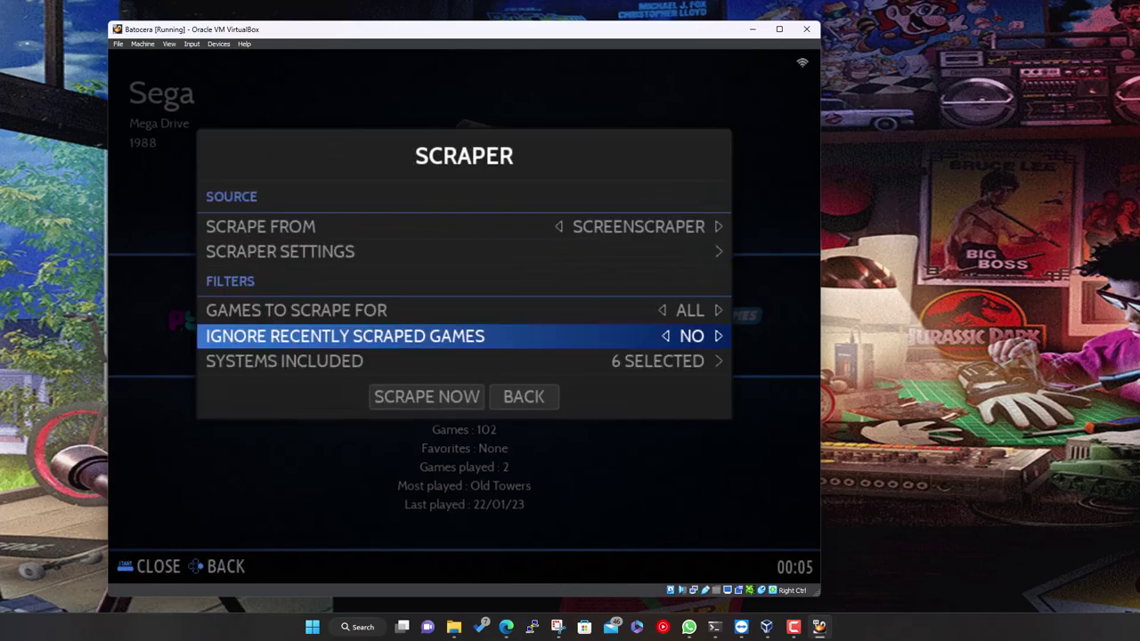
Keep the six included systems unchanged and start the scrape now
{"action": "key", "text": "Down"}
{"action": "key", "text": "Return"}
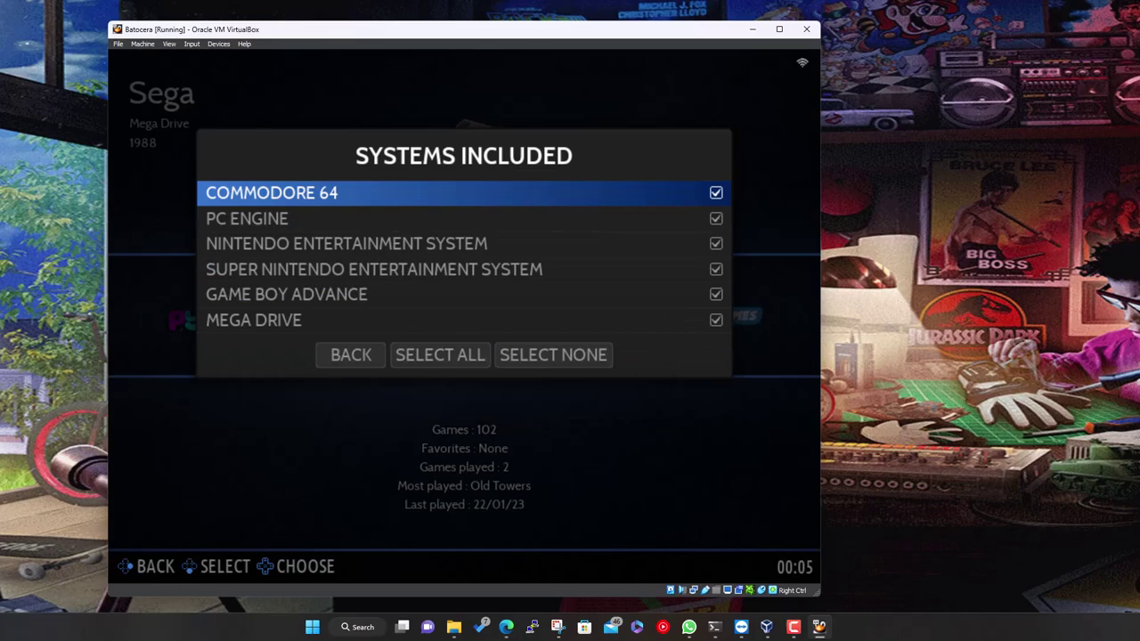
{"action": "key", "text": "Up"}
{"action": "key", "text": "Return"}
{"action": "key", "text": "Down"}
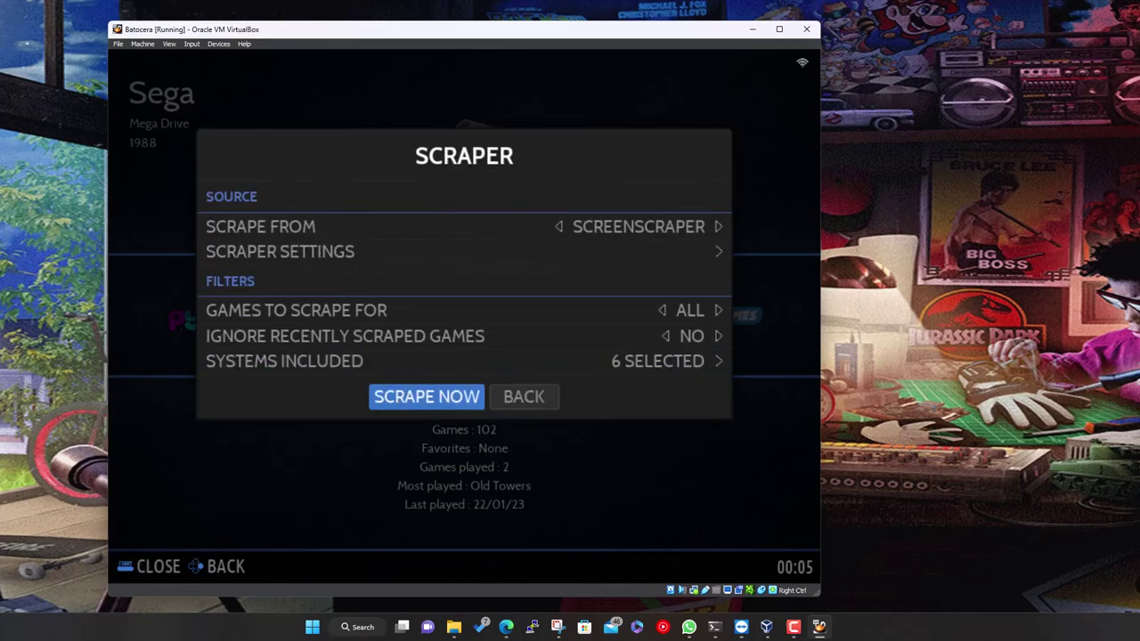
{"action": "key", "text": "Return"}
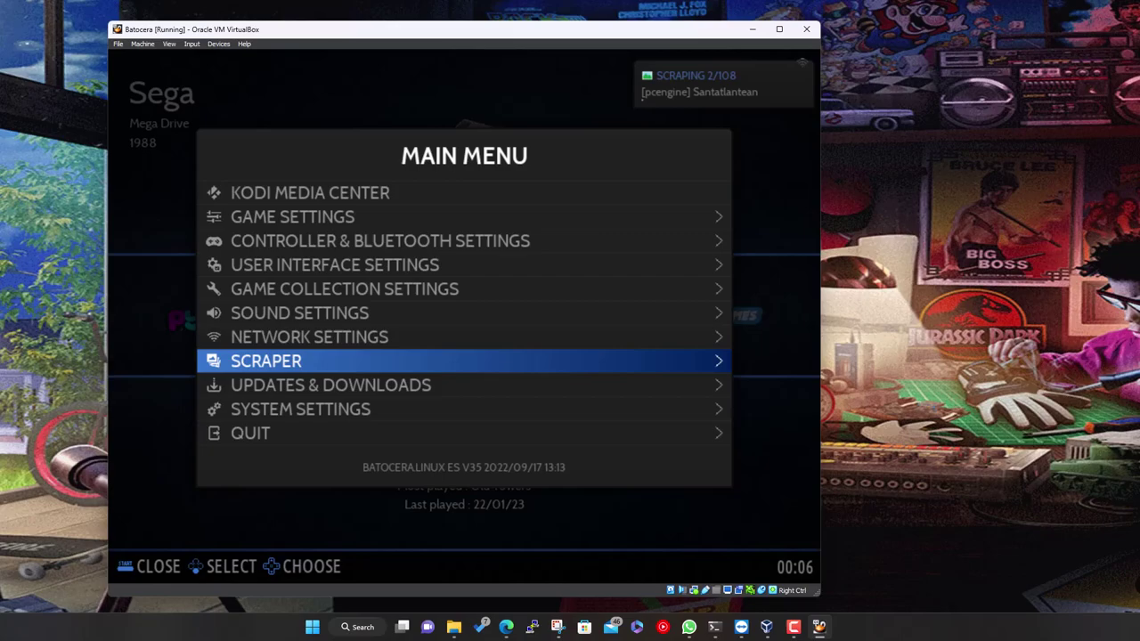
{"action": "key", "text": "Down"}
{"action": "key", "text": "Up"}
{"action": "key", "text": "Up"}
{"action": "key", "text": "Up"}
{"action": "key", "text": "Up"}
{"action": "key", "text": "Up"}
{"action": "key", "text": "Up"}
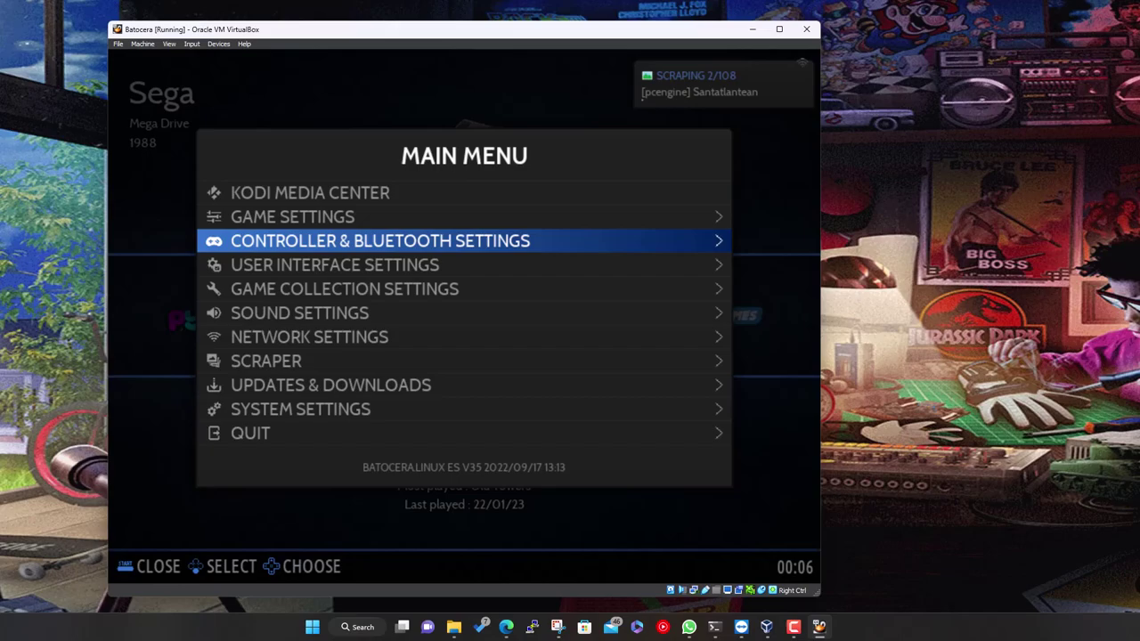
{"action": "key", "text": "Down"}
{"action": "key", "text": "Down"}
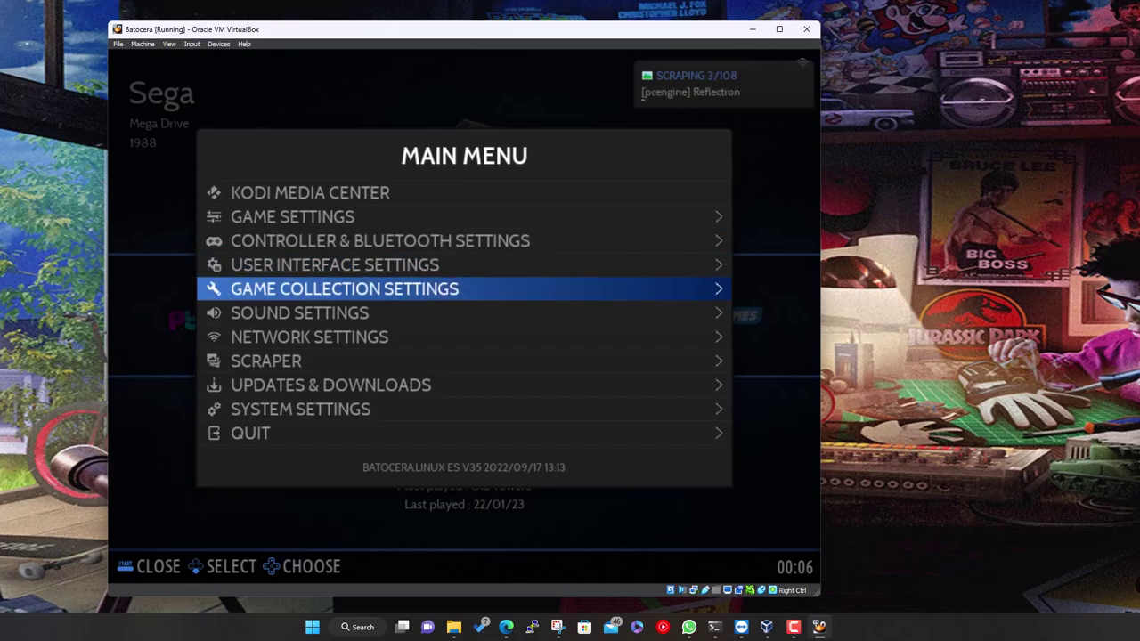
{"action": "key", "text": "Down"}
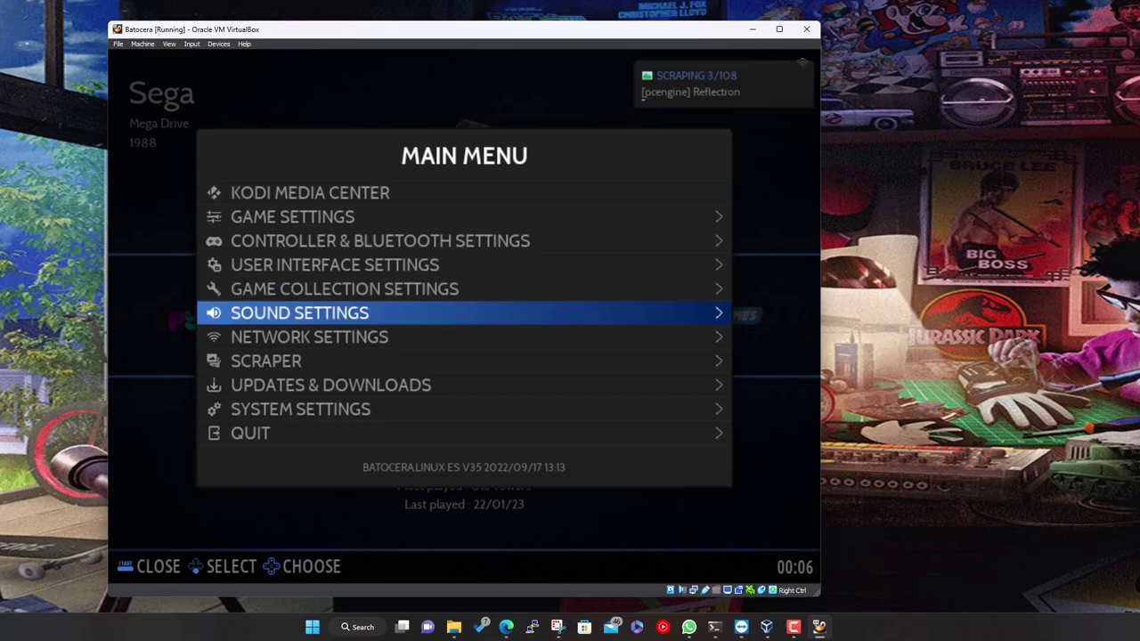
{"action": "key", "text": "Up"}
{"action": "key", "text": "Up"}
{"action": "key", "text": "Up"}
{"action": "key", "text": "Up"}
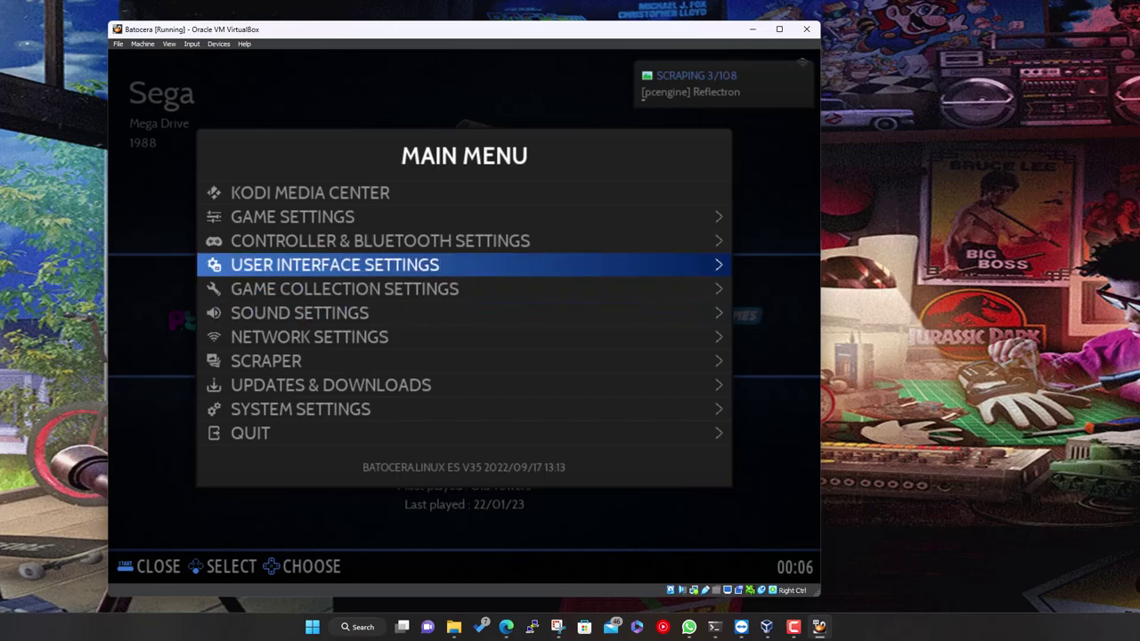
{"action": "key", "text": "Up"}
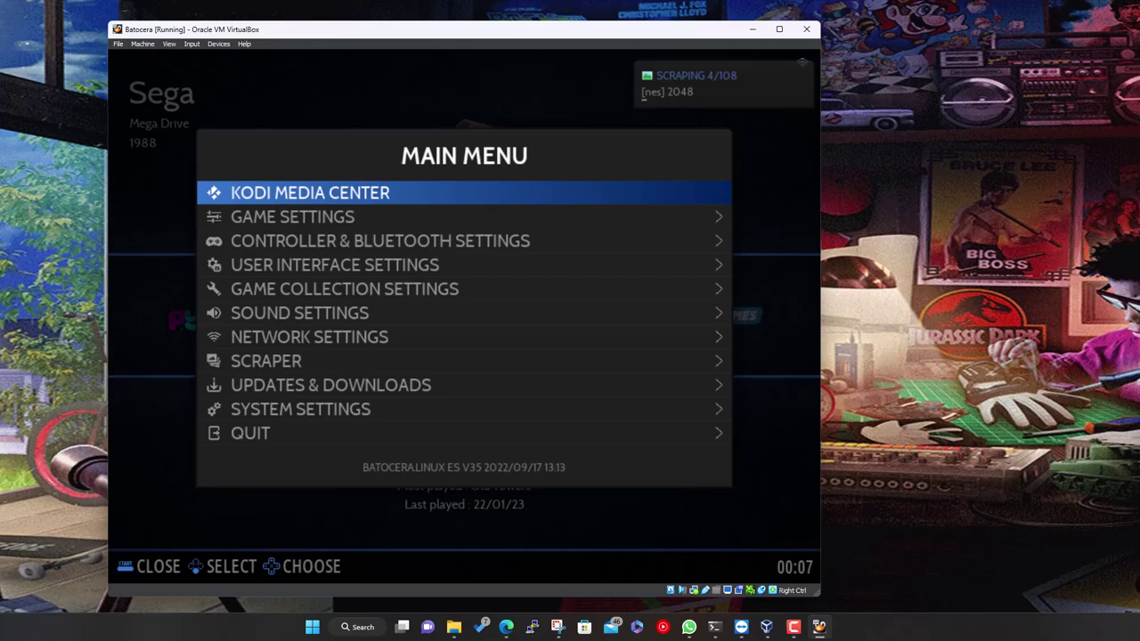
Open Game Settings and browse video mode, aspect ratio, rendering/shaders and decorations
{"action": "key", "text": "Down"}
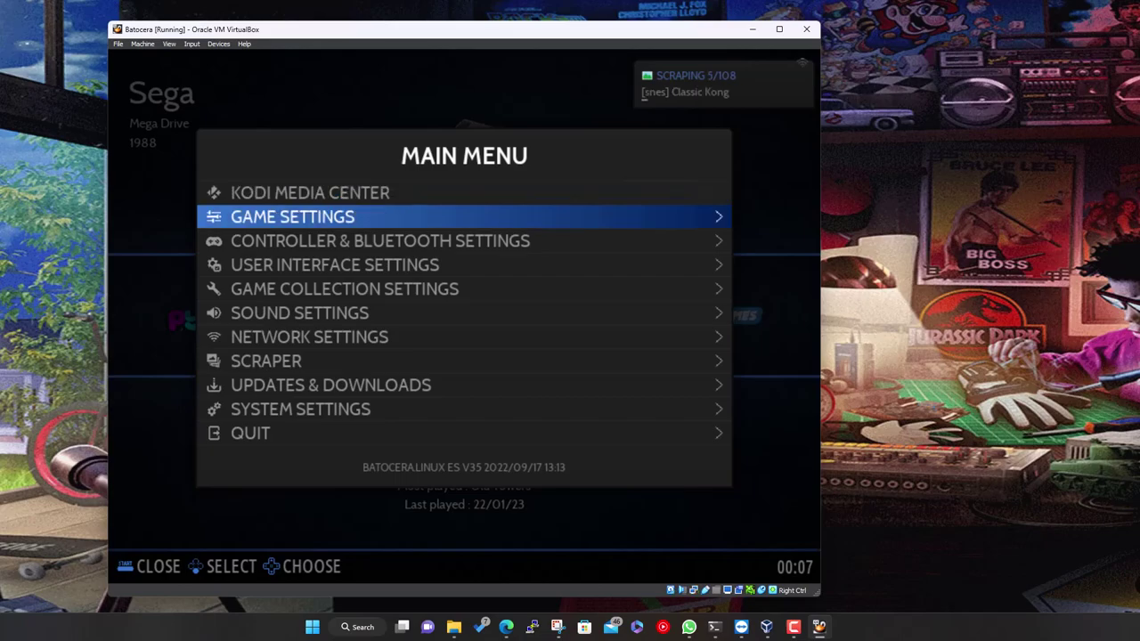
{"action": "key", "text": "Return"}
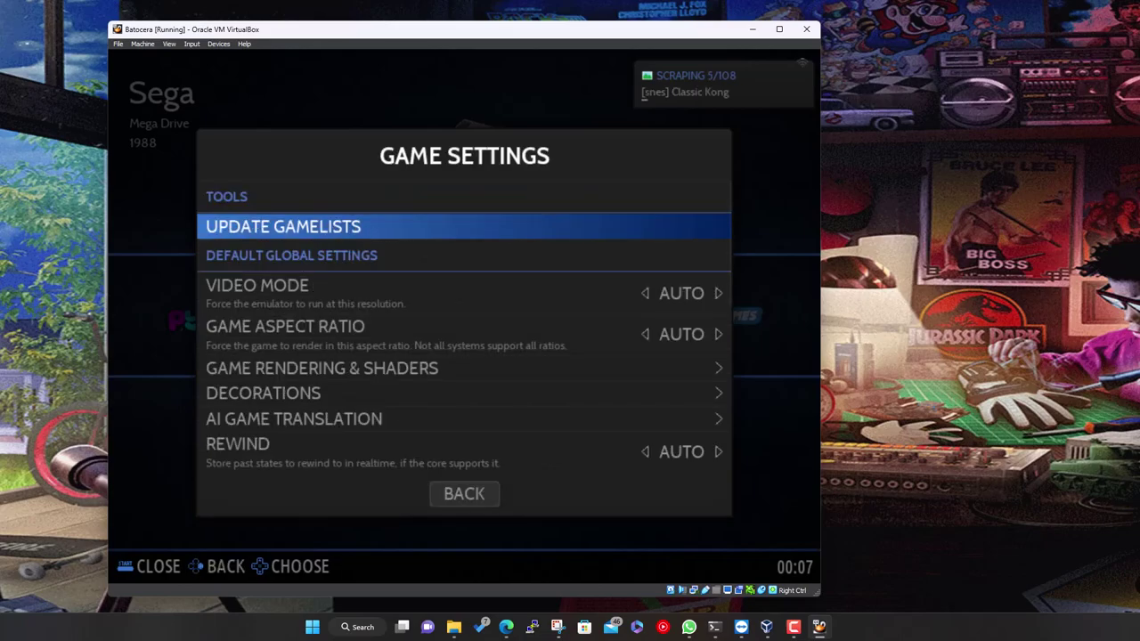
{"action": "key", "text": "Down"}
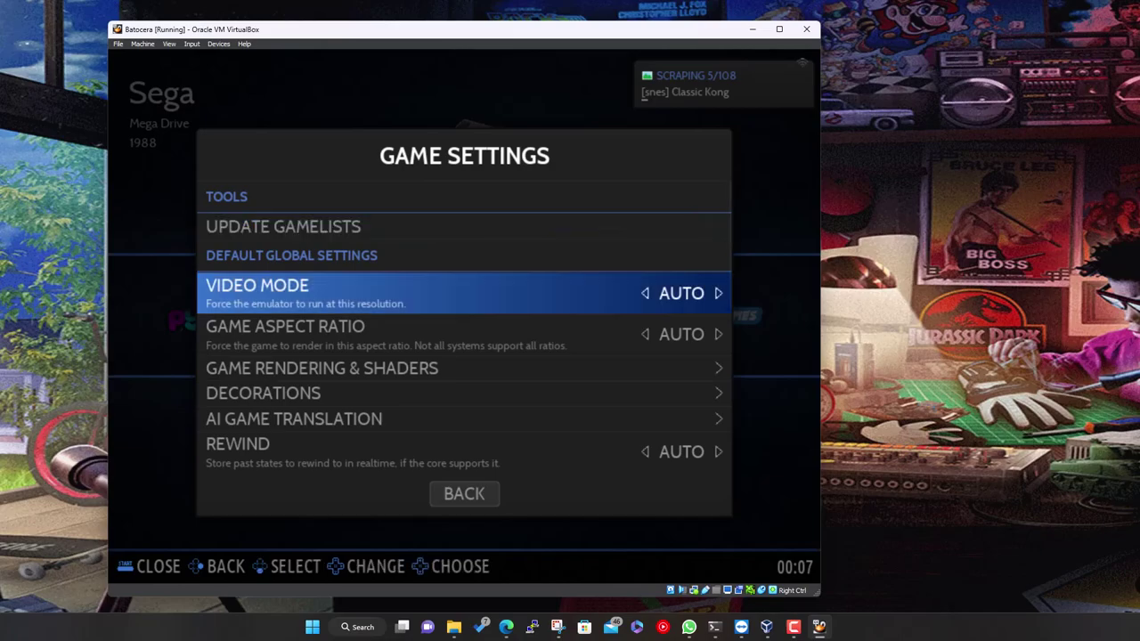
{"action": "key", "text": "Down"}
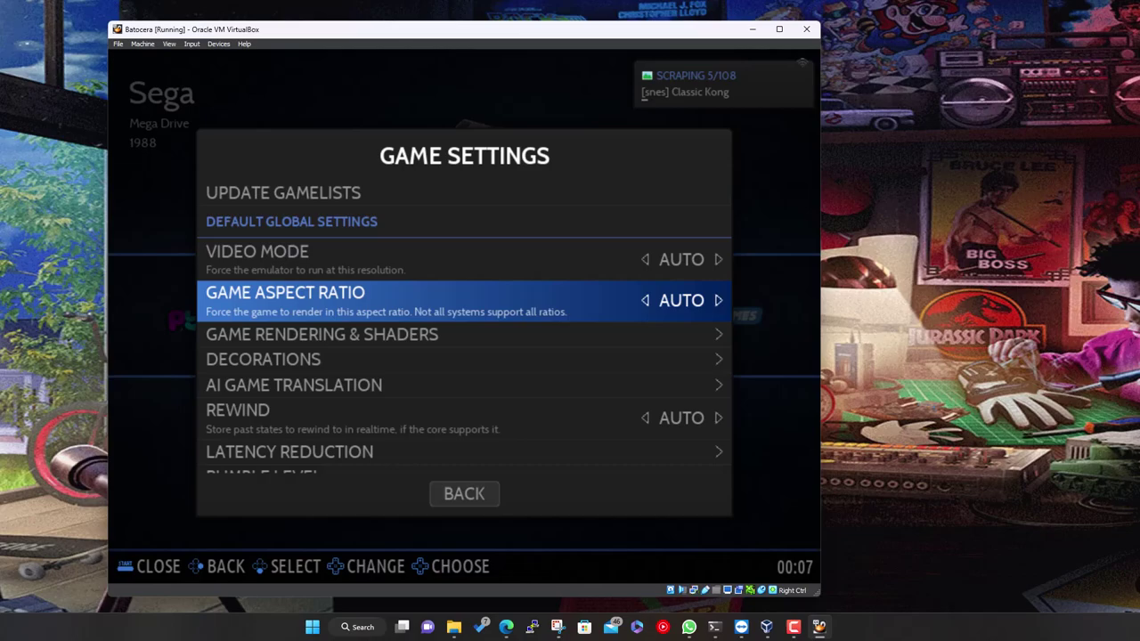
{"action": "key", "text": "Down"}
{"action": "key", "text": "Down"}
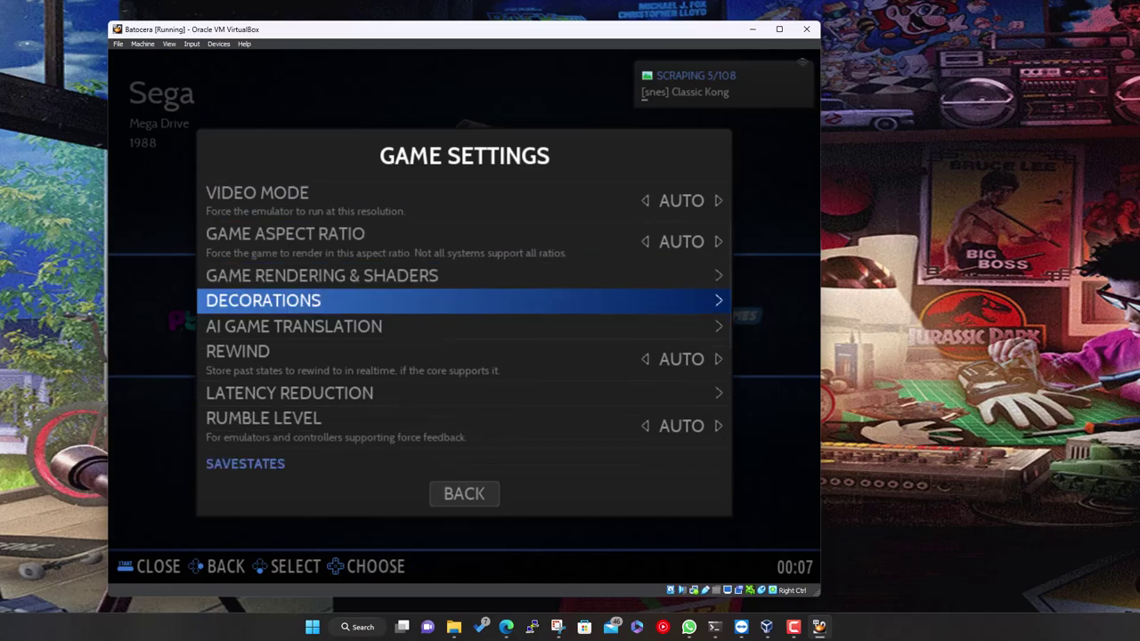
{"action": "key", "text": "Up"}
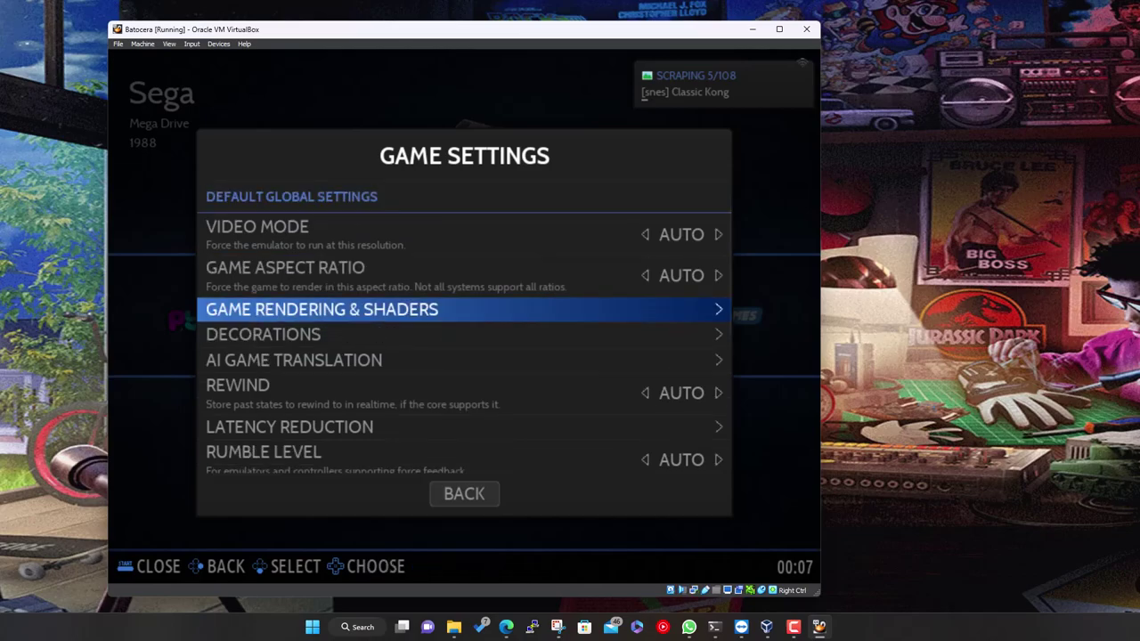
{"action": "key", "text": "Down"}
{"action": "key", "text": "Up"}
Browse past AI game translation and per-system advanced configuration to Missing BIOS Check
{"action": "key", "text": "Down"}
{"action": "key", "text": "Down"}
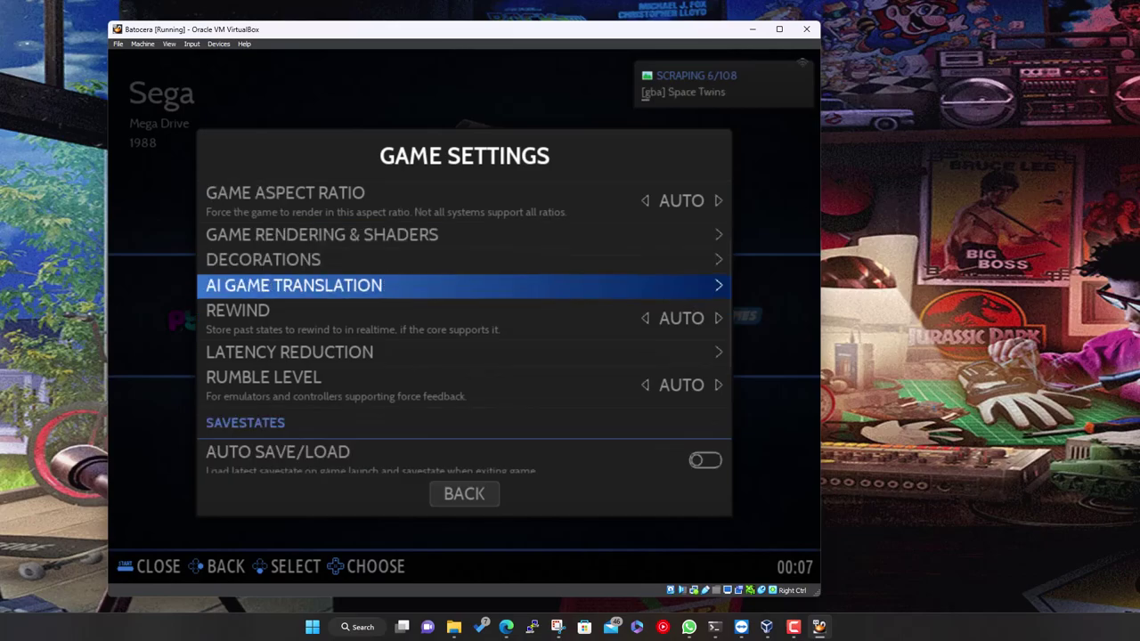
{"action": "key", "text": "Up"}
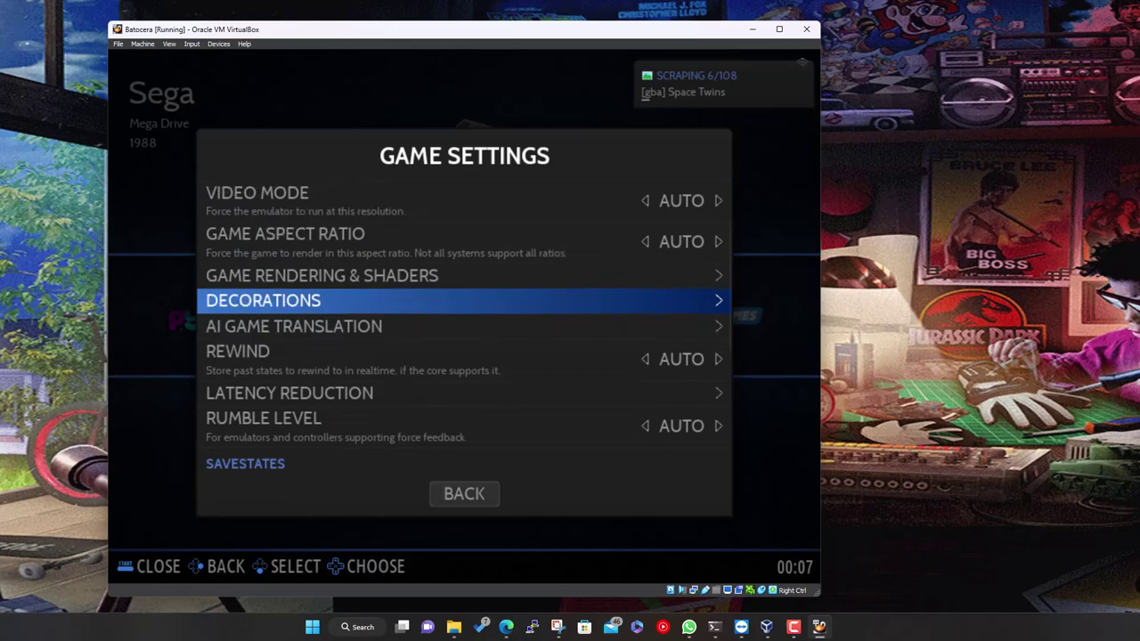
{"action": "key", "text": "Down"}
{"action": "key", "text": "Down"}
{"action": "key", "text": "Down"}
{"action": "key", "text": "Down"}
{"action": "key", "text": "Down"}
{"action": "key", "text": "Down"}
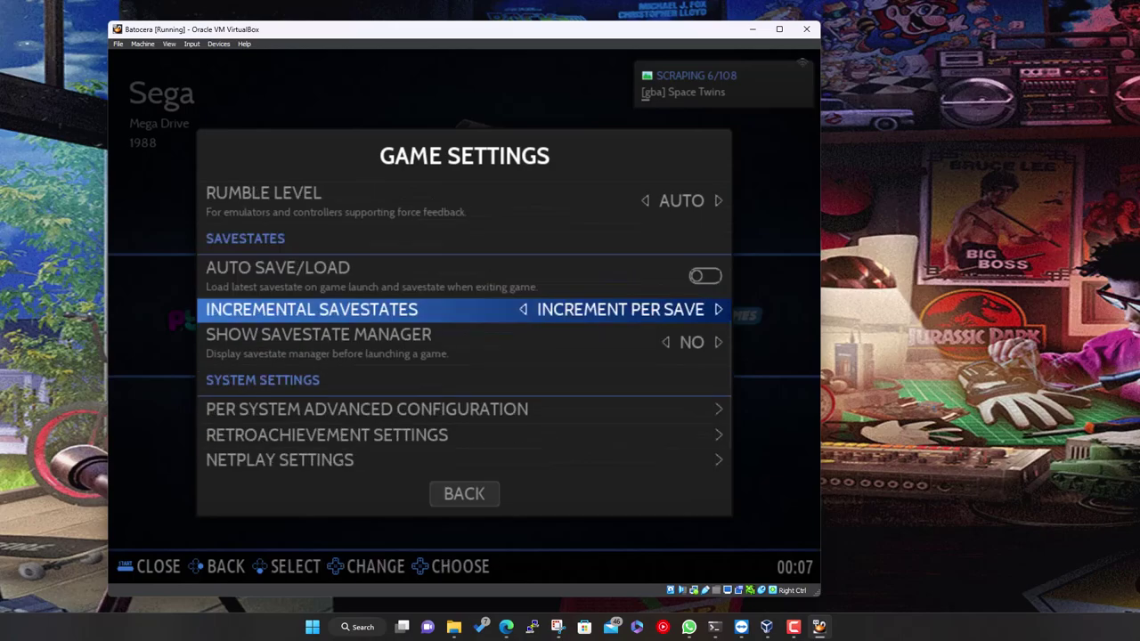
{"action": "key", "text": "Down"}
{"action": "key", "text": "Down"}
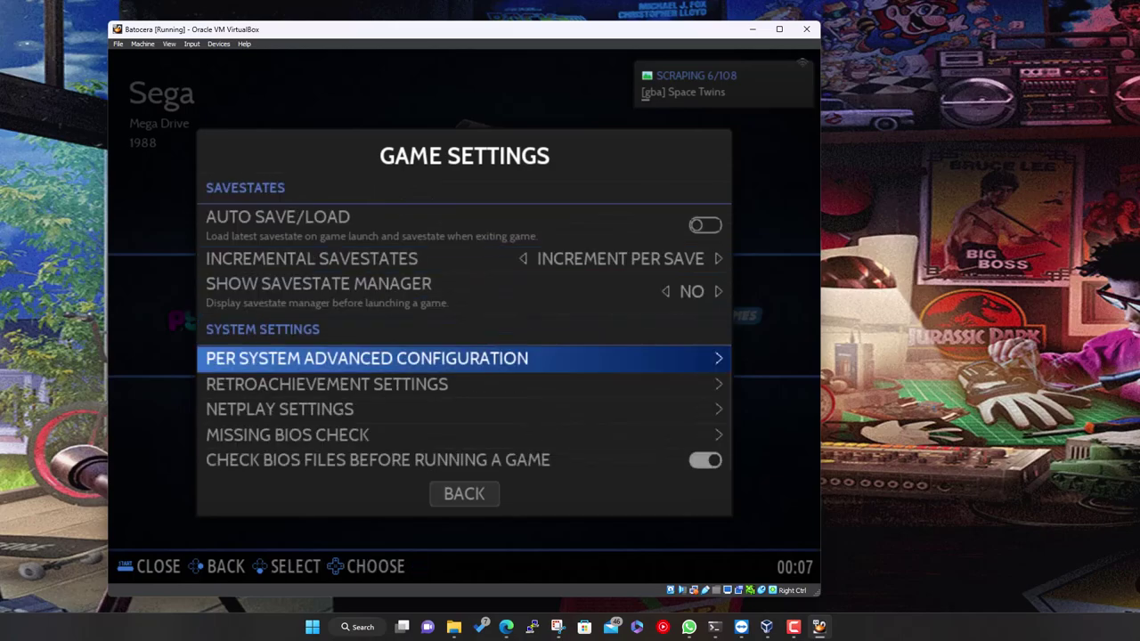
{"action": "key", "text": "Down"}
{"action": "key", "text": "Down"}
{"action": "key", "text": "Down"}
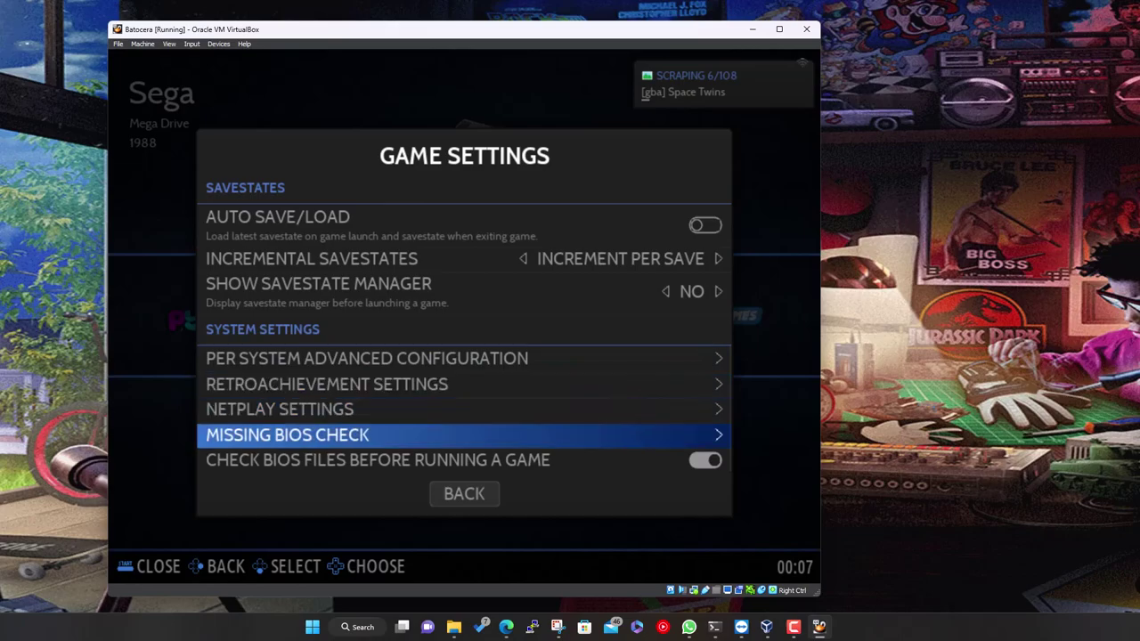
{"action": "key", "text": "Down"}
{"action": "key", "text": "Up"}
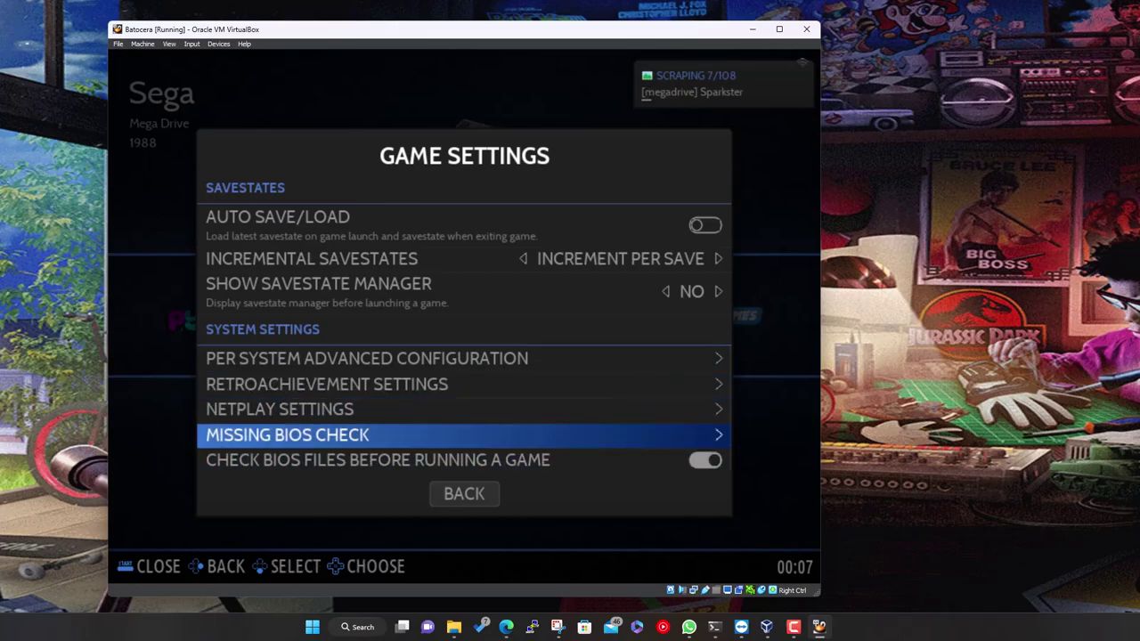
Open the Missing BIOS Check list and browse the missing 3do, adam and amiga files
{"action": "key", "text": "Return"}
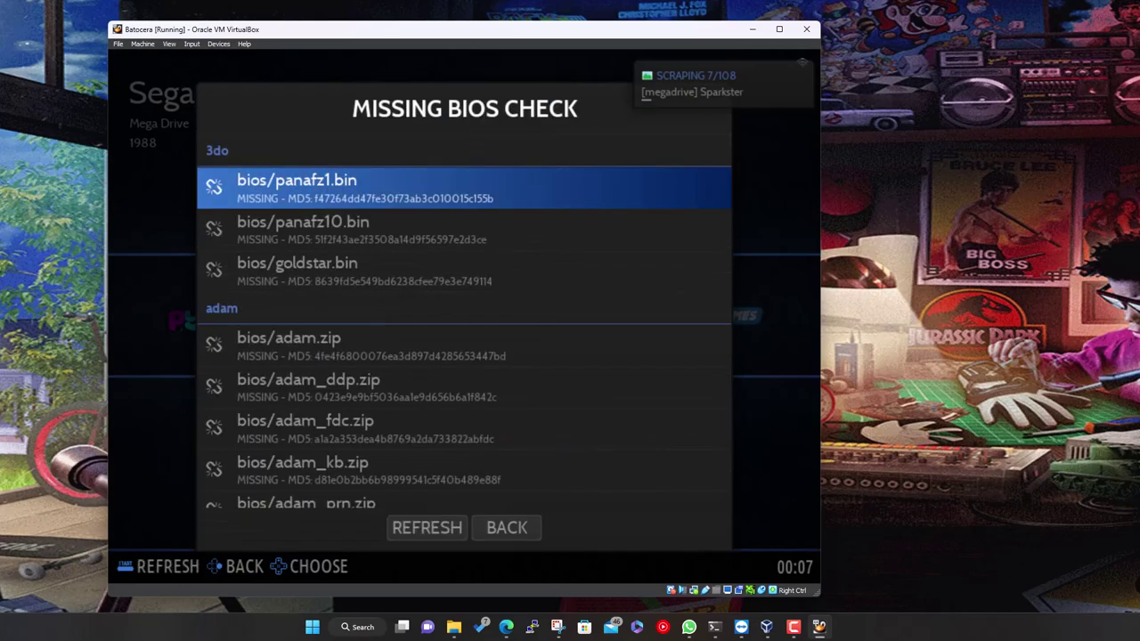
{"action": "key", "text": "Down"}
{"action": "key", "text": "Up"}
{"action": "key", "text": "Down"}
{"action": "key", "text": "Down"}
{"action": "key", "text": "Down"}
{"action": "key", "text": "Down"}
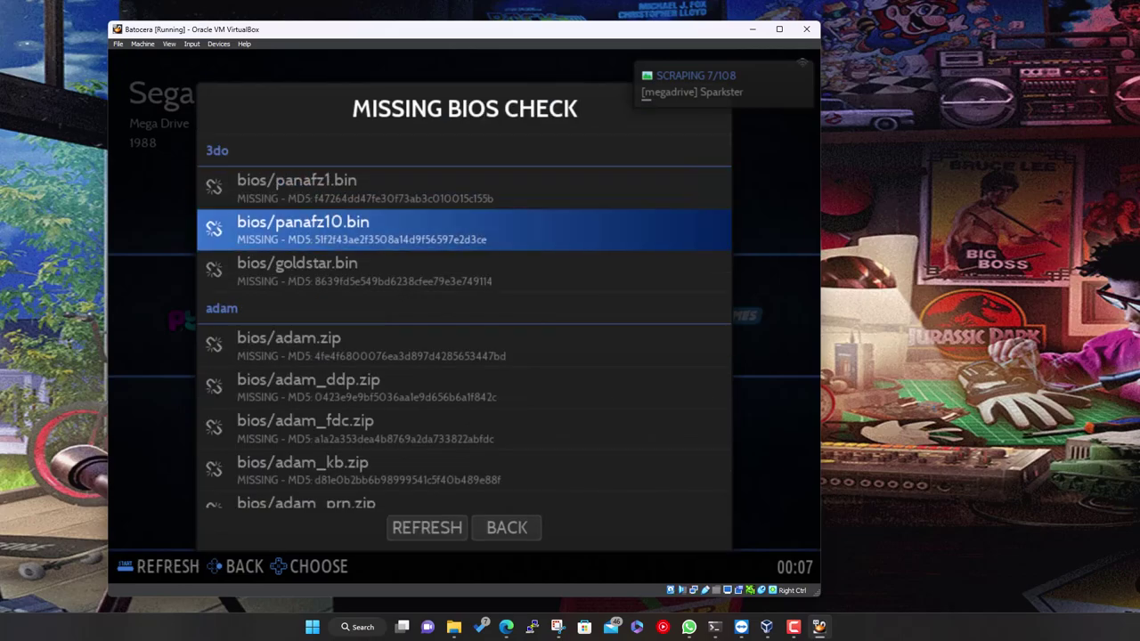
{"action": "key", "text": "Down"}
{"action": "key", "text": "Down"}
{"action": "key", "text": "Down"}
{"action": "key", "text": "Down"}
{"action": "key", "text": "Down"}
{"action": "key", "text": "Down"}
{"action": "key", "text": "Down"}
{"action": "key", "text": "Down"}
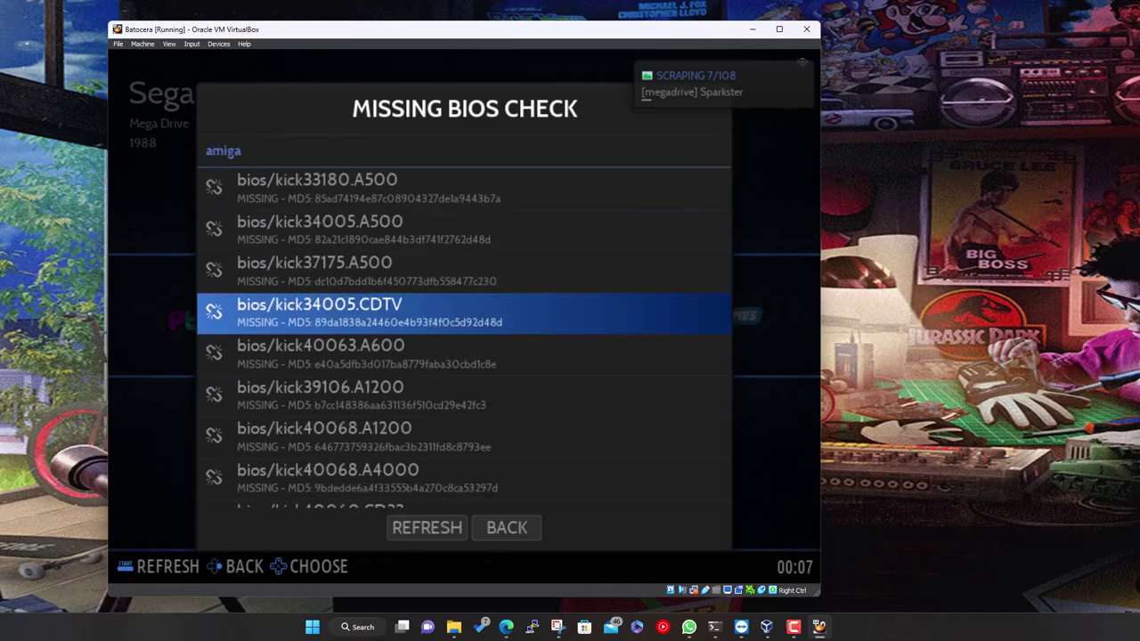
{"action": "key", "text": "Down"}
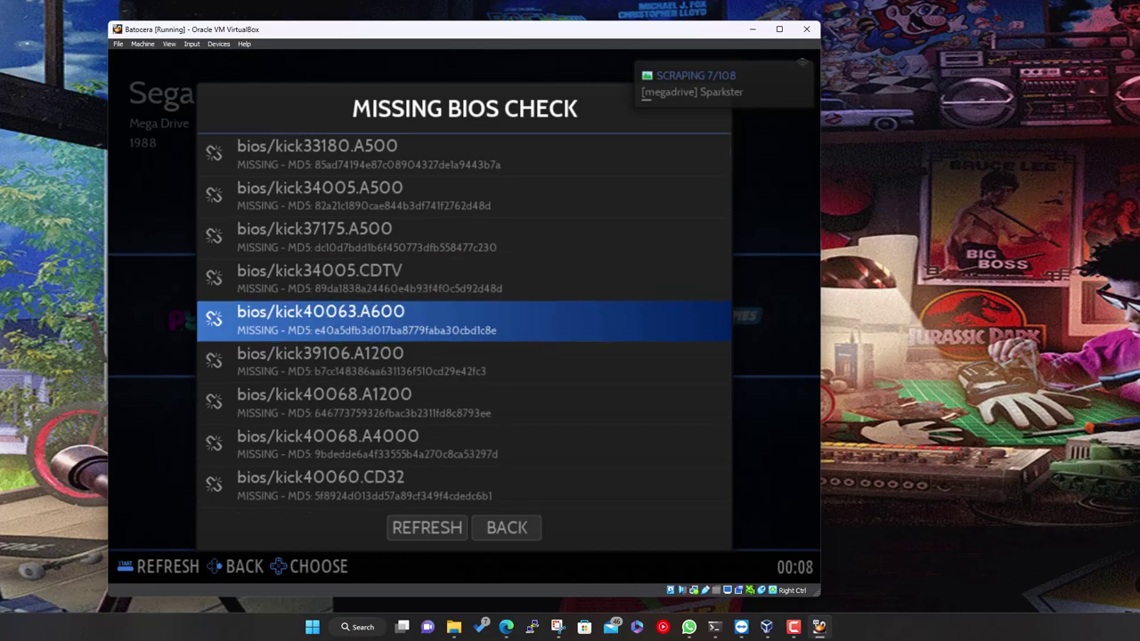
{"action": "key", "text": "Down"}
{"action": "key", "text": "Down"}
{"action": "key", "text": "Down"}
{"action": "key", "text": "Down"}
{"action": "key", "text": "Down"}
{"action": "key", "text": "Down"}
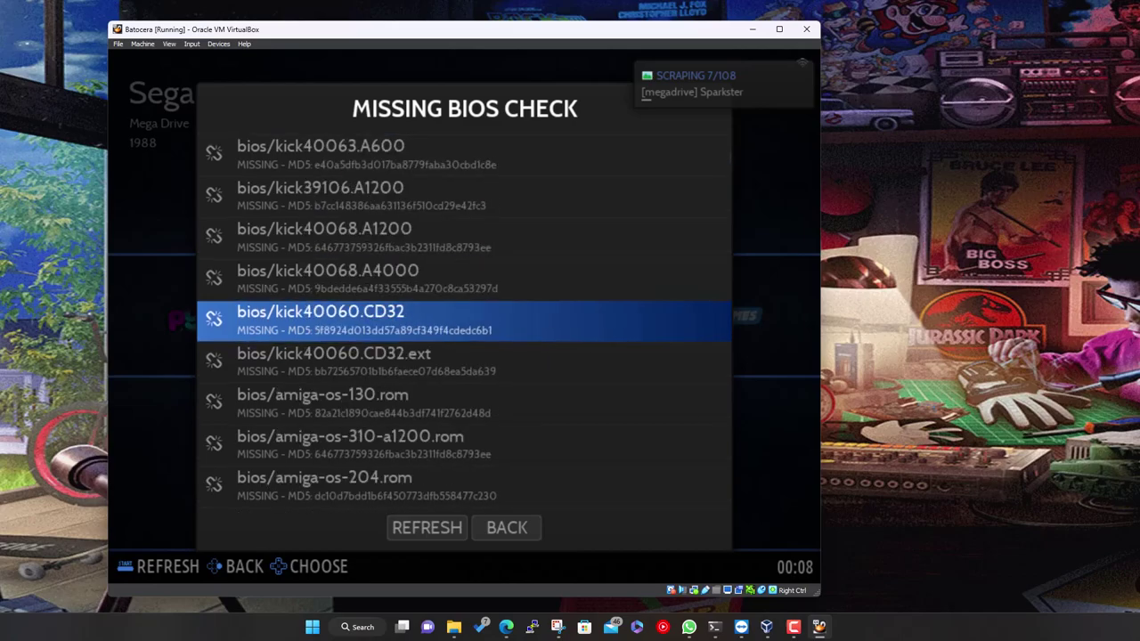
Continue through the apple2 and apple2gs entries and further down, then close the list
{"action": "key", "text": "Down"}
{"action": "key", "text": "Down"}
{"action": "key", "text": "Down"}
{"action": "key", "text": "Down"}
{"action": "key", "text": "Down"}
{"action": "key", "text": "Down"}
{"action": "key", "text": "Down"}
{"action": "key", "text": "Down"}
{"action": "key", "text": "Down"}
{"action": "key", "text": "Down"}
{"action": "key", "text": "Down"}
{"action": "key", "text": "Down"}
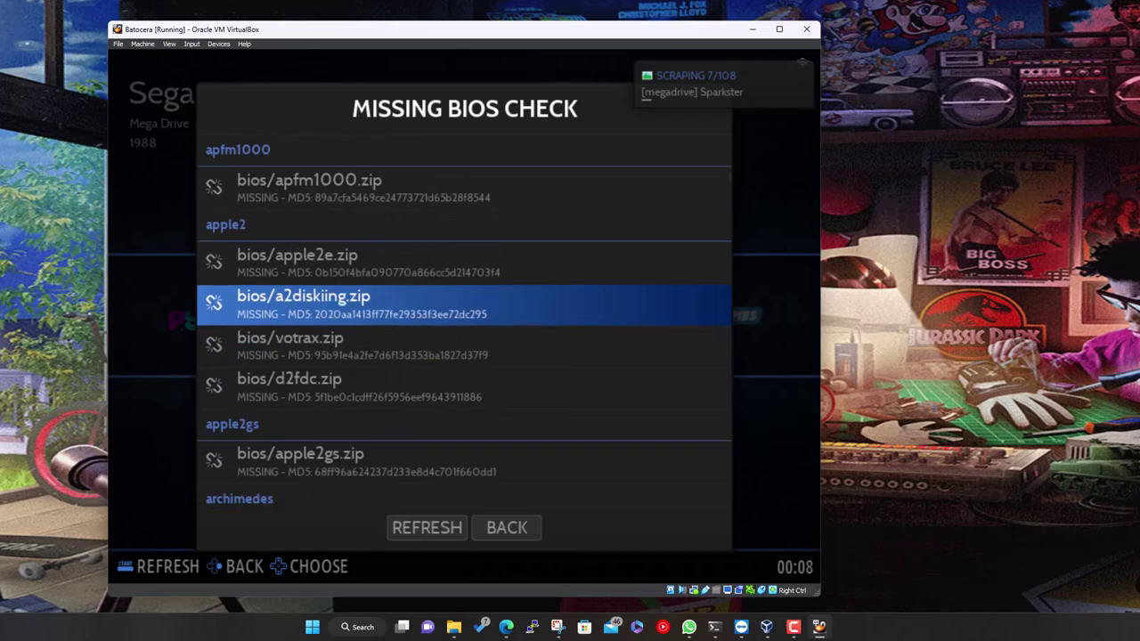
{"action": "key", "text": "Down"}
{"action": "key", "text": "Down"}
{"action": "key", "text": "Down"}
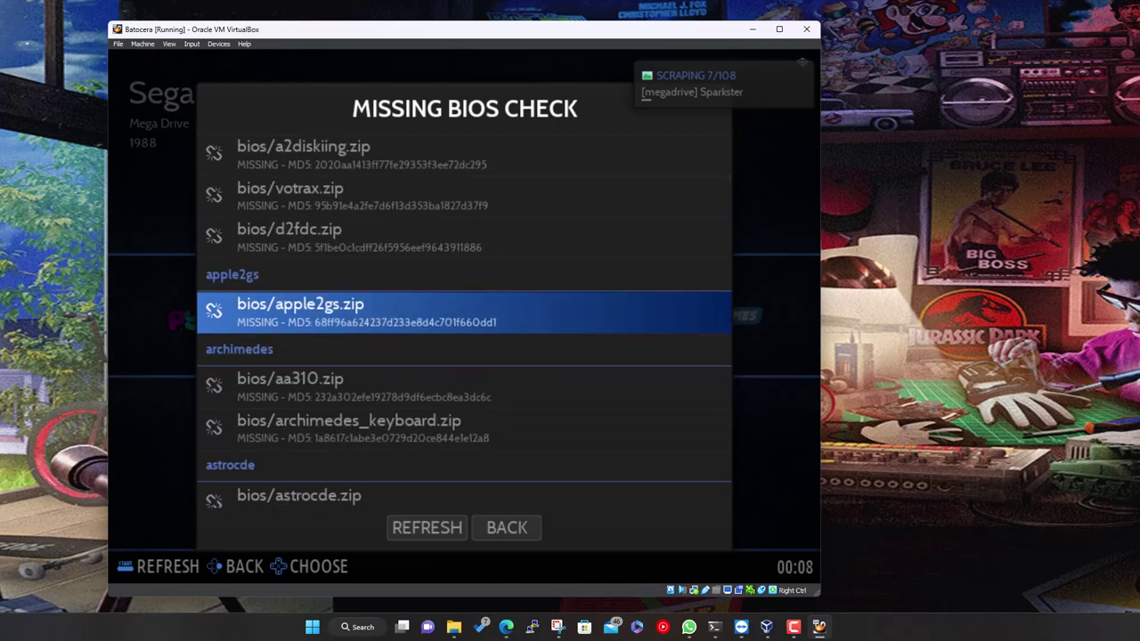
{"action": "key", "text": "Down"}
{"action": "key", "text": "Down"}
{"action": "key", "text": "Down"}
{"action": "key", "text": "Down"}
{"action": "key", "text": "Down"}
{"action": "key", "text": "Down"}
{"action": "key", "text": "Down"}
{"action": "key", "text": "Down"}
{"action": "key", "text": "Down"}
{"action": "key", "text": "Down"}
{"action": "key", "text": "Down"}
{"action": "key", "text": "Down"}
{"action": "key", "text": "Down"}
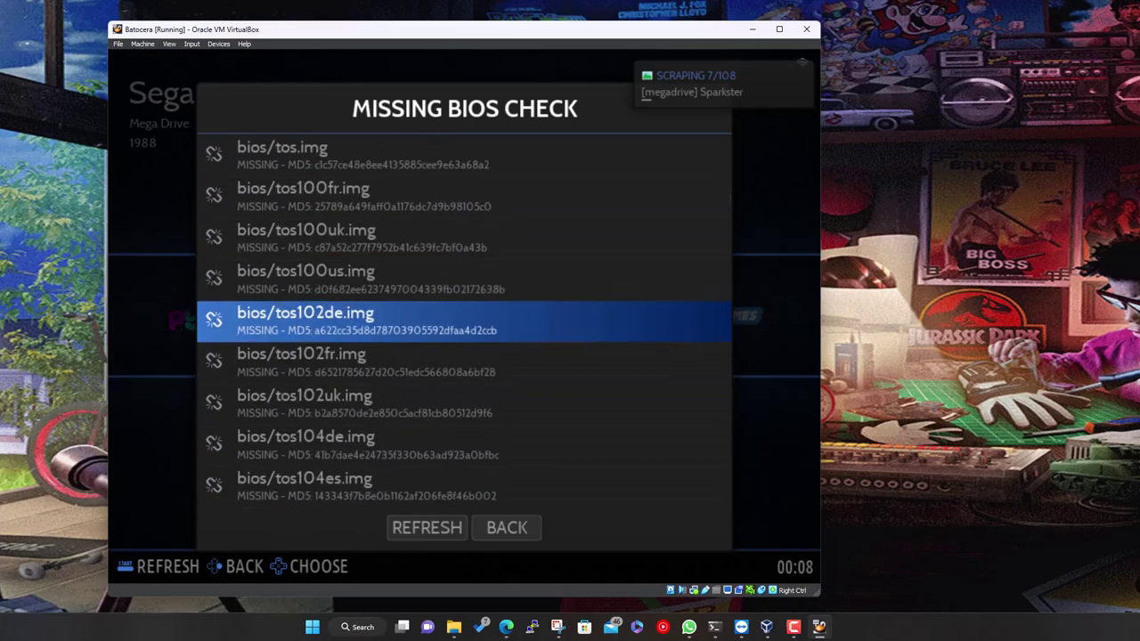
{"action": "key", "text": "Down"}
{"action": "key", "text": "Down"}
{"action": "key", "text": "Down"}
{"action": "key", "text": "Down"}
{"action": "key", "text": "Down"}
{"action": "key", "text": "Down"}
{"action": "key", "text": "Down"}
{"action": "key", "text": "Down"}
{"action": "key", "text": "Down"}
{"action": "key", "text": "Down"}
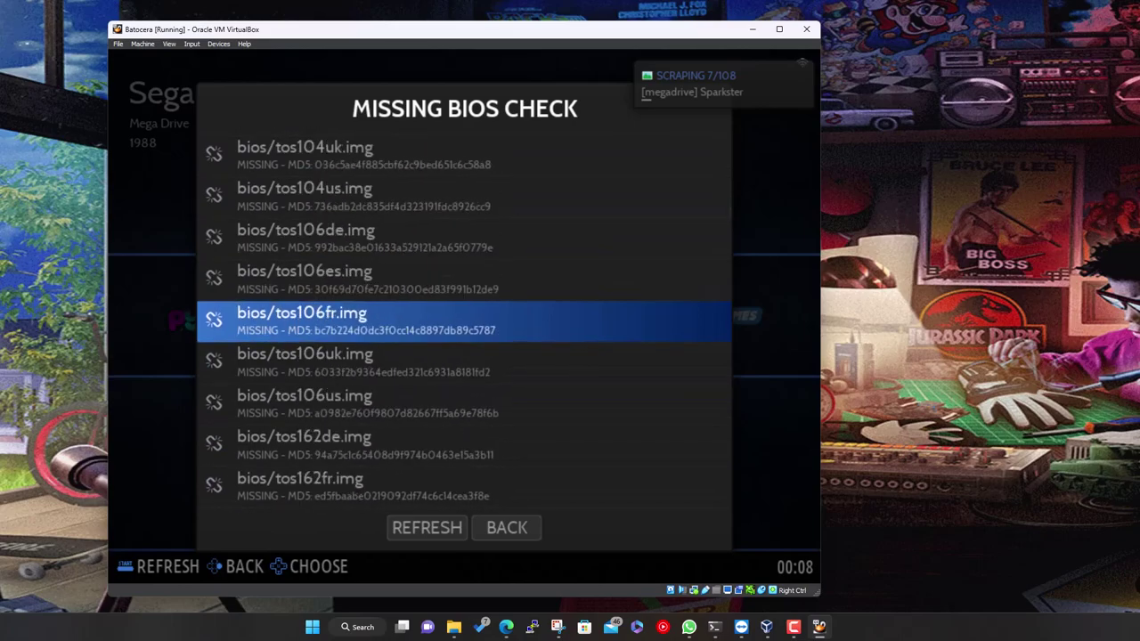
{"action": "key", "text": "Down"}
{"action": "key", "text": "Down"}
{"action": "key", "text": "Down"}
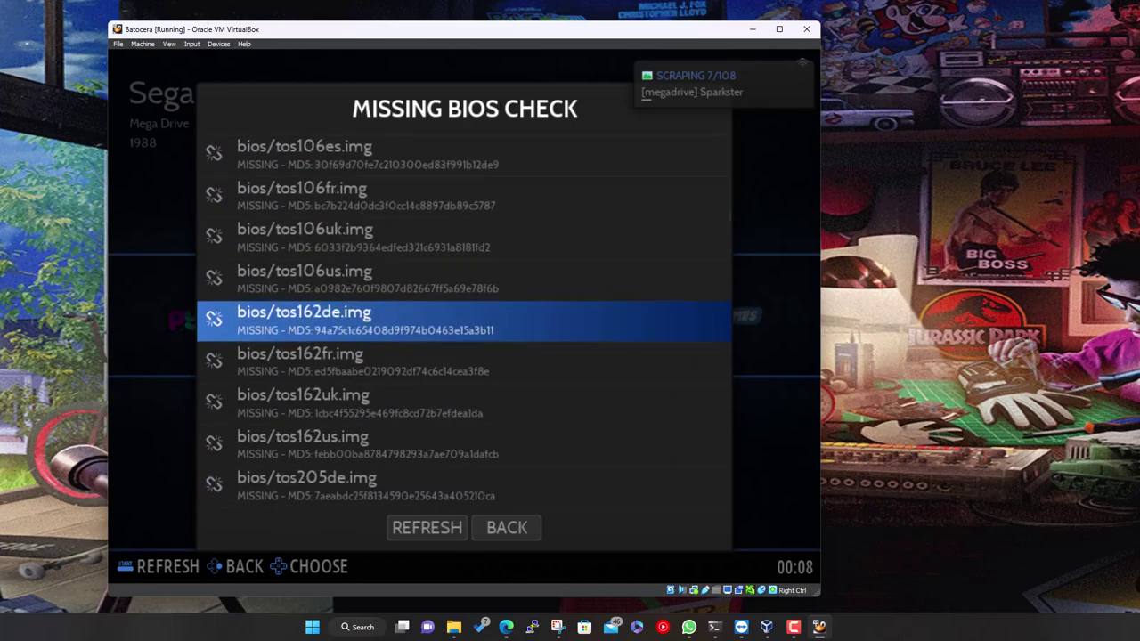
{"action": "key", "text": "BackSpace"}
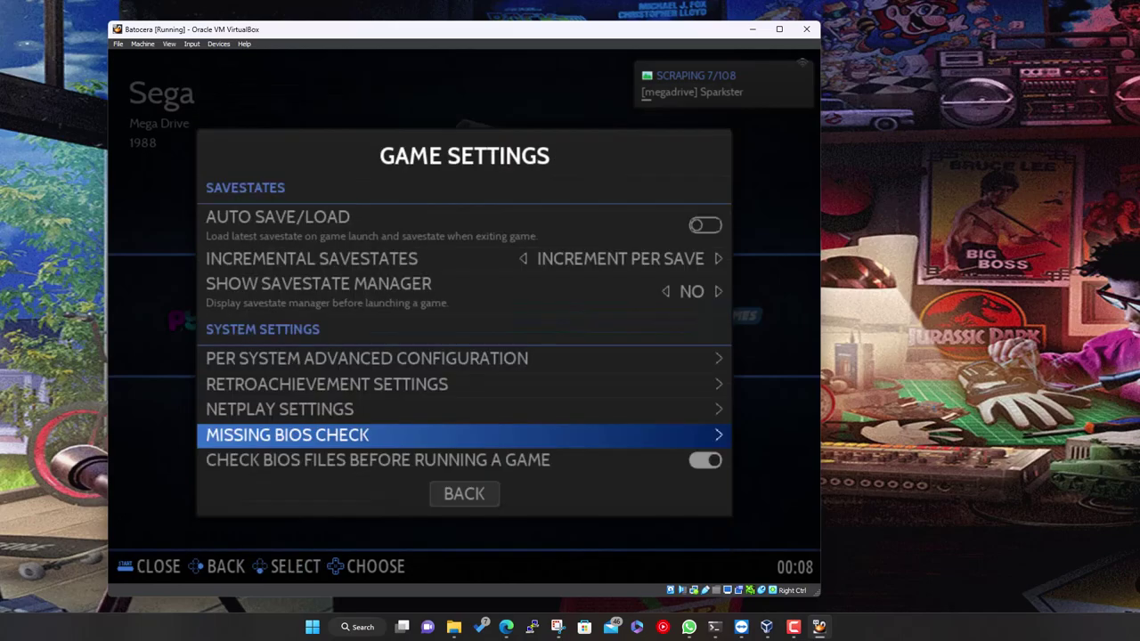
Return to the Main Menu and switch the theme set from ES-THEME-CARBON to ALEKFULL-ARTFLIX
{"action": "key", "text": "Down"}
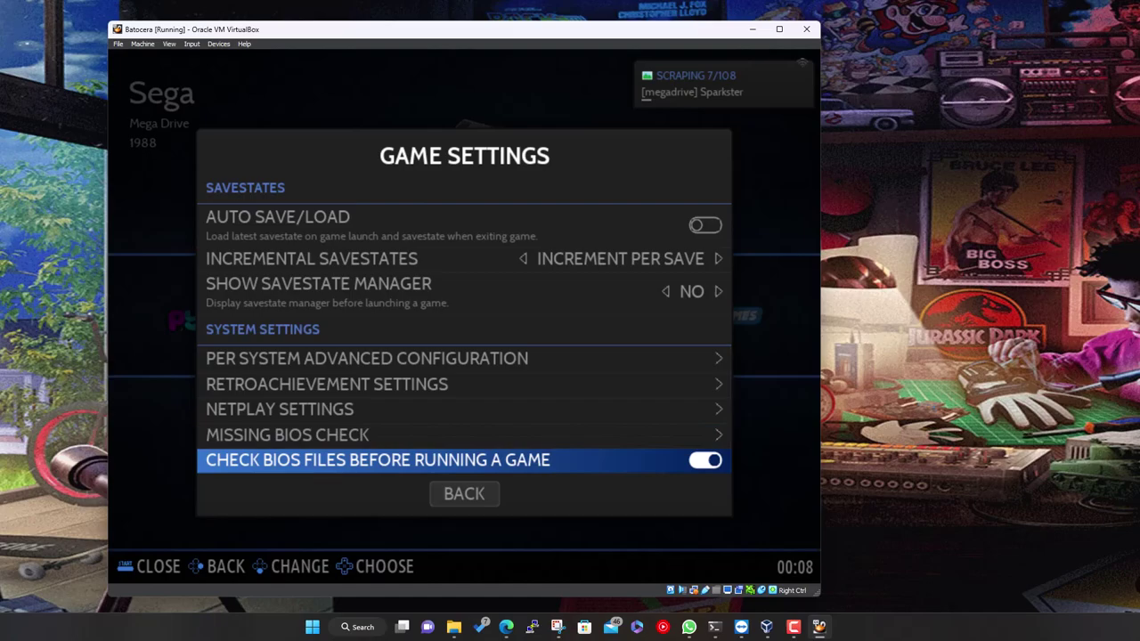
{"action": "key", "text": "Down"}
{"action": "key", "text": "Return"}
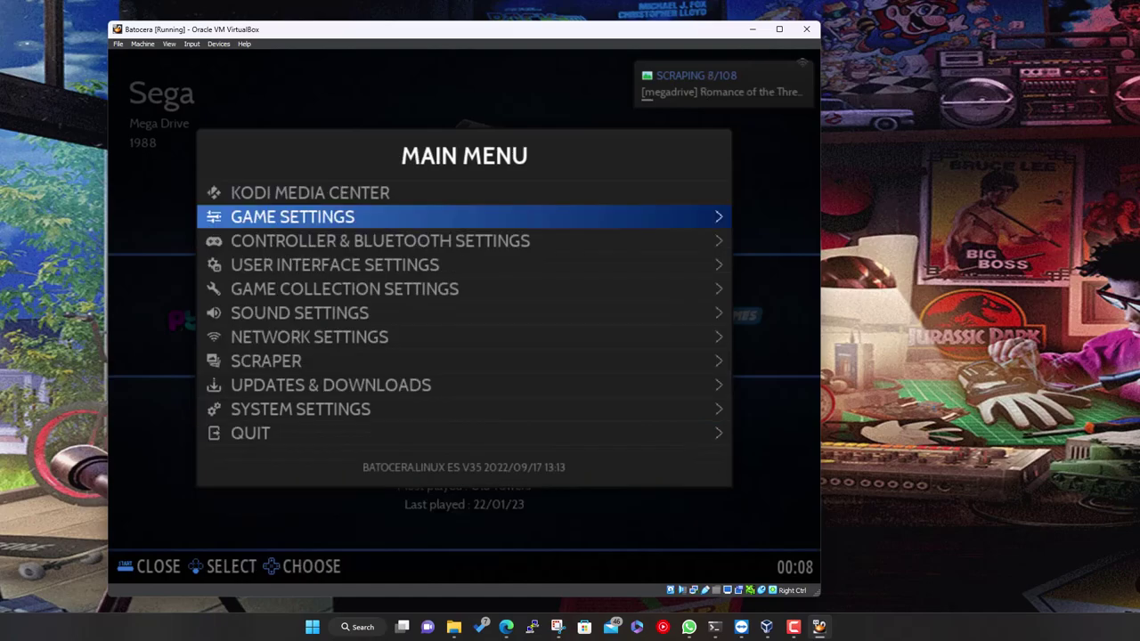
{"action": "key", "text": "Down"}
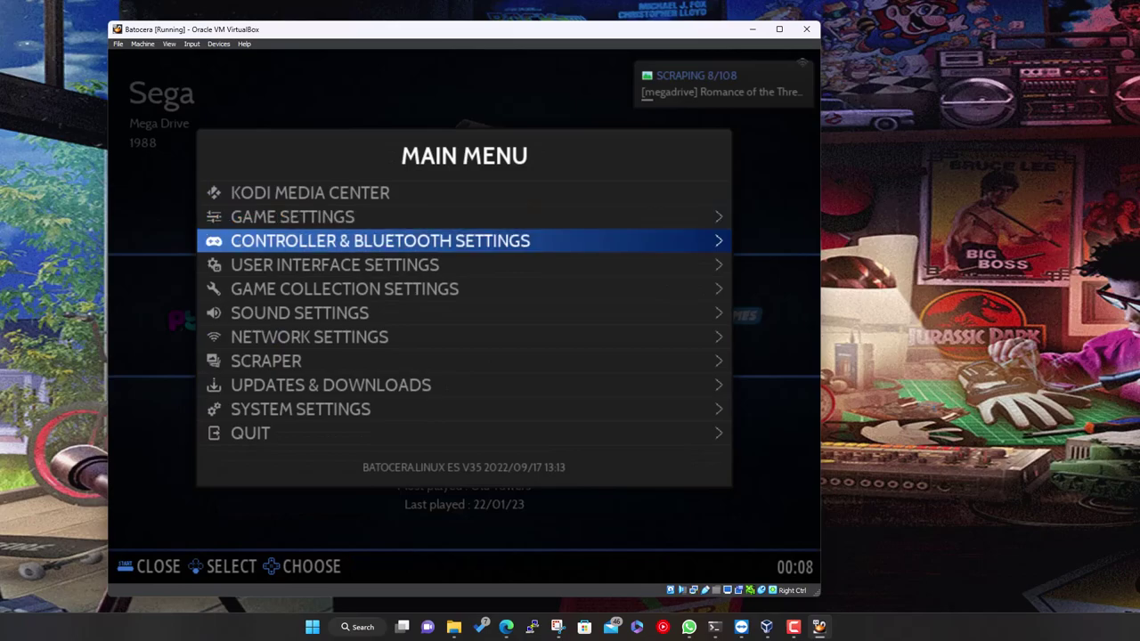
{"action": "key", "text": "Down"}
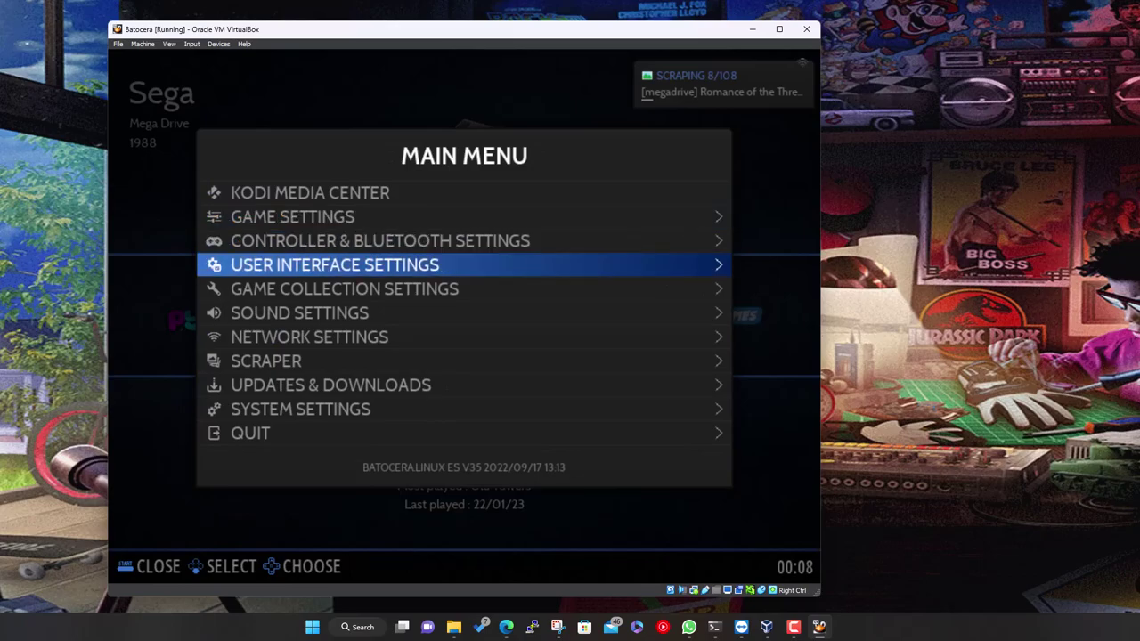
{"action": "key", "text": "Return"}
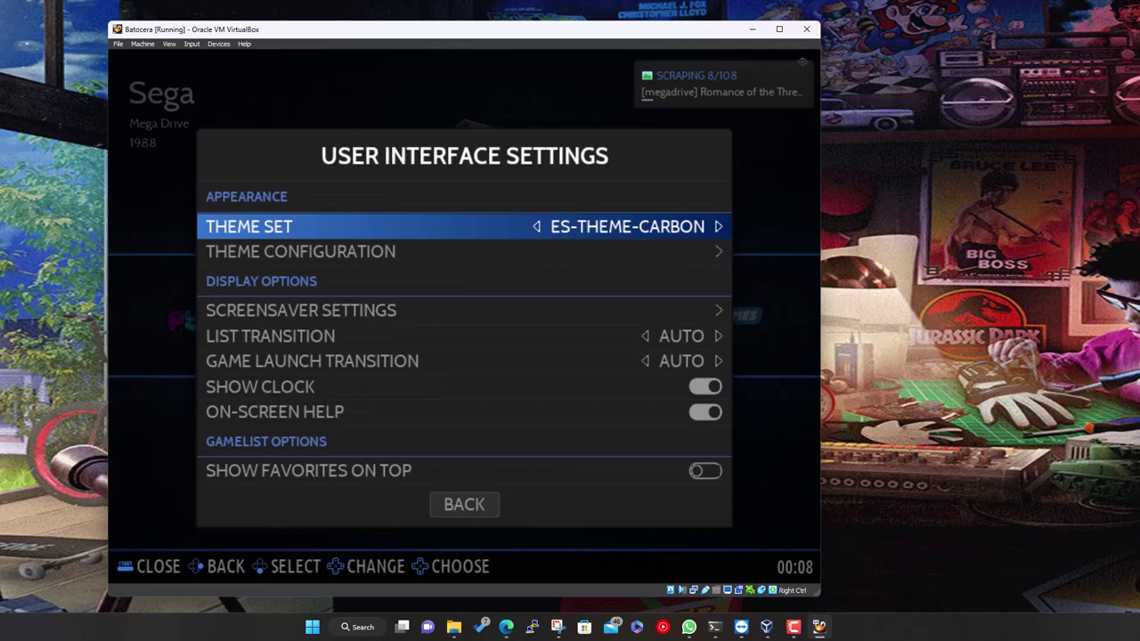
{"action": "key", "text": "Return"}
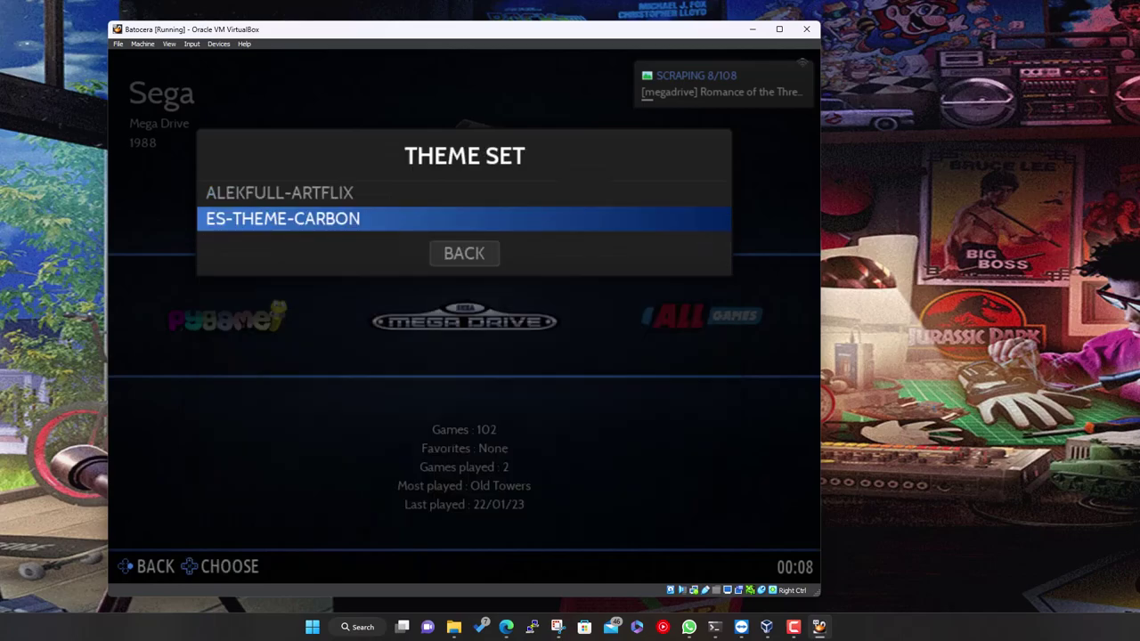
{"action": "key", "text": "Up"}
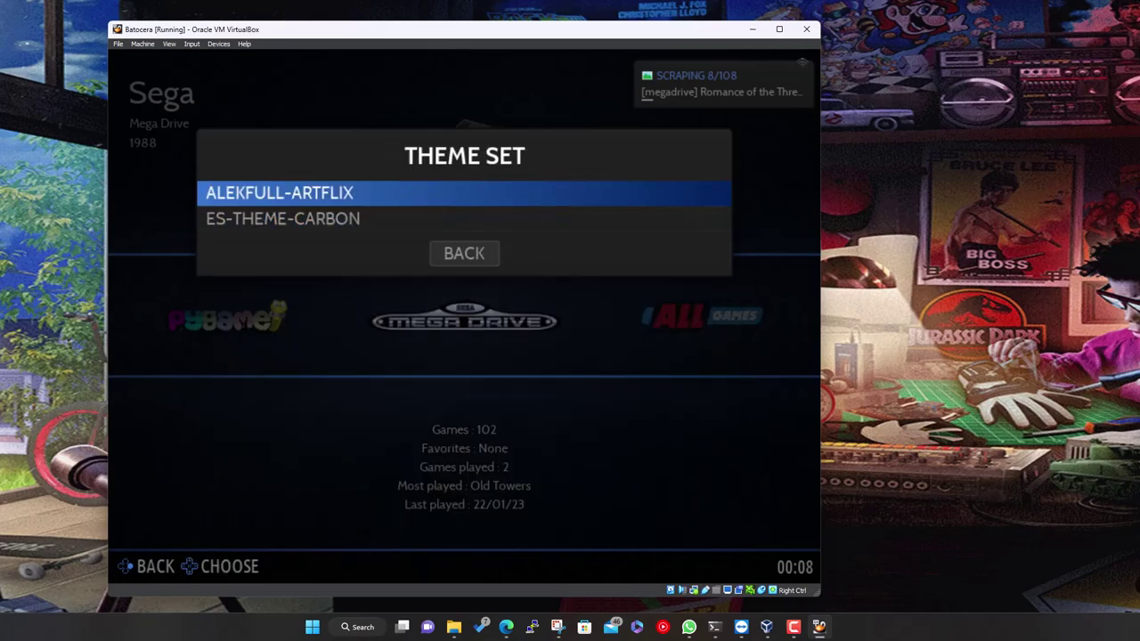
{"action": "key", "text": "Return"}
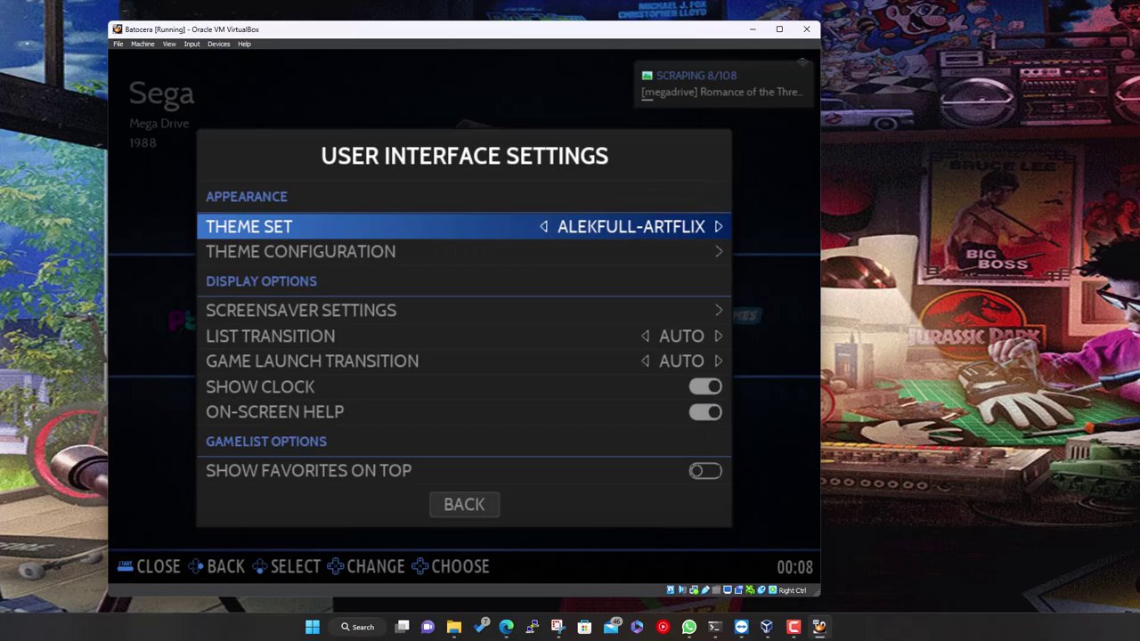
{"action": "key", "text": "Down"}
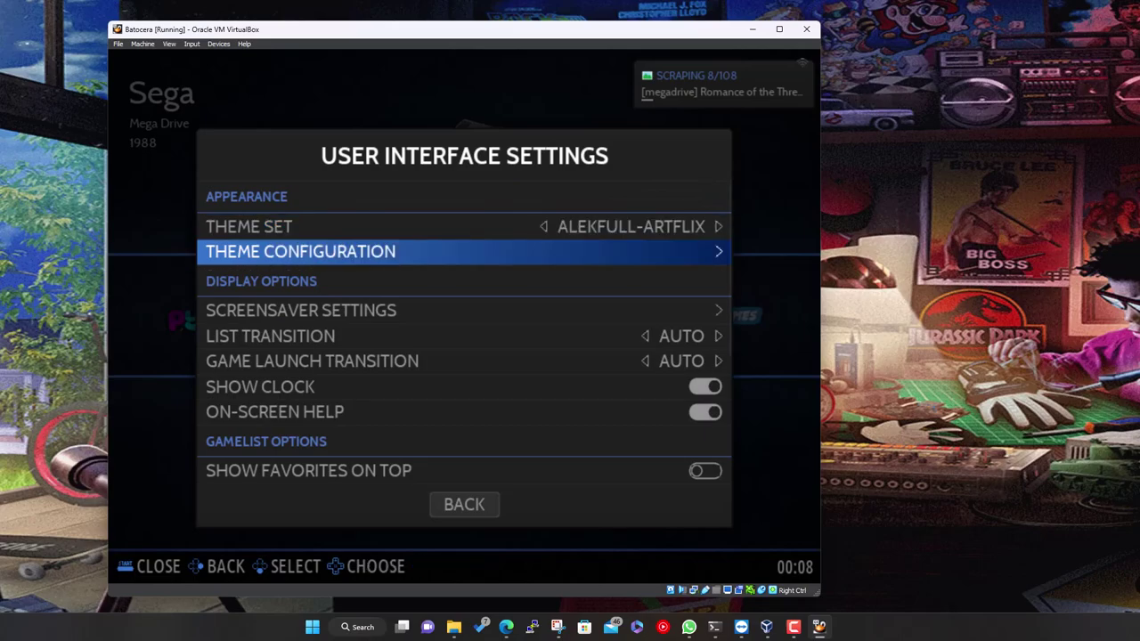
Exit settings so the Artflix theme loads, then browse and close the main menu
{"action": "key", "text": "BackSpace"}
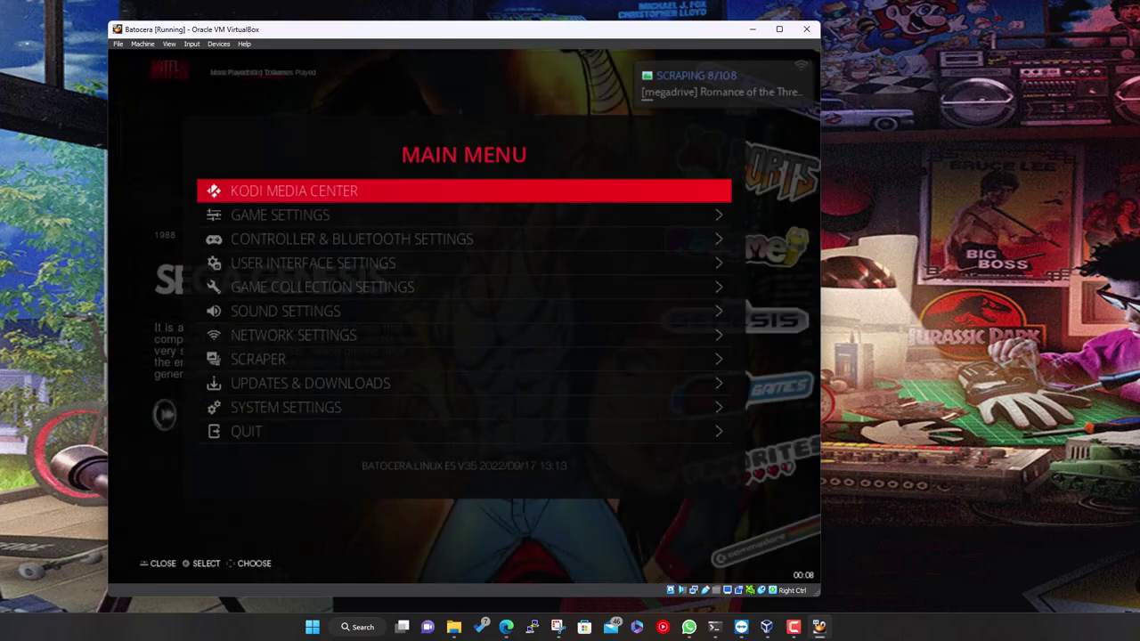
{"action": "key", "text": "Down"}
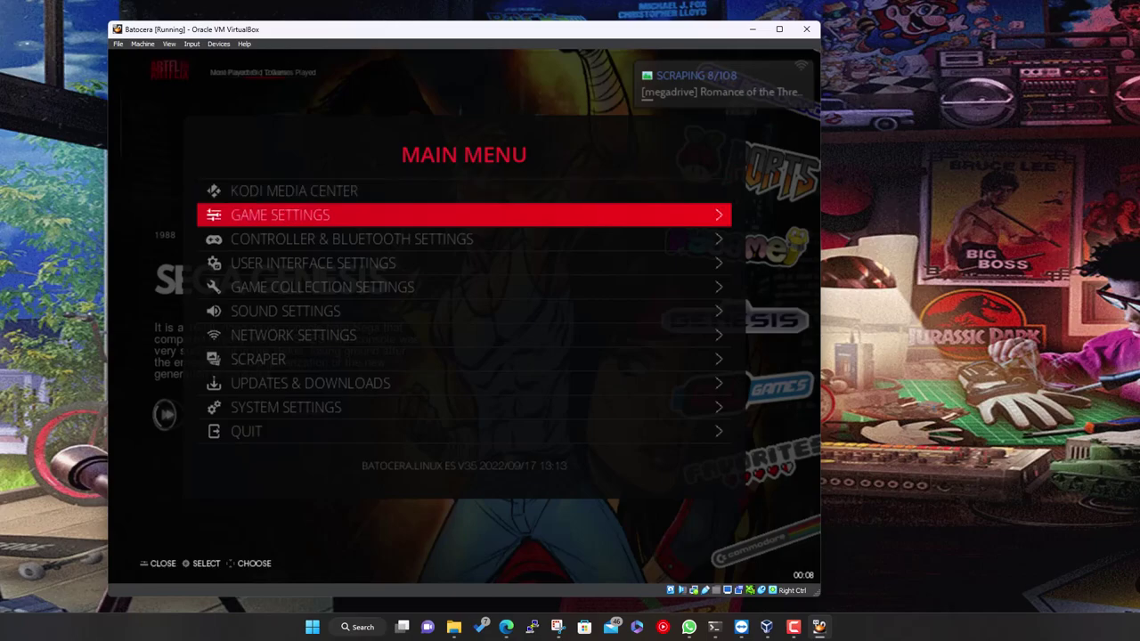
{"action": "key", "text": "Down"}
{"action": "key", "text": "Down"}
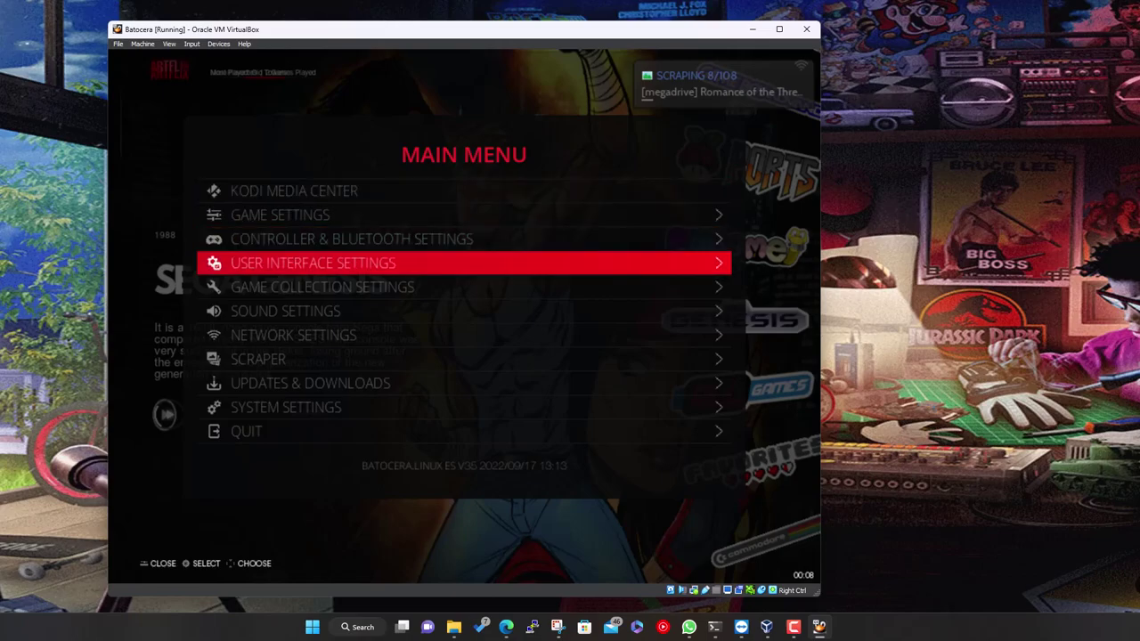
{"action": "key", "text": "Down"}
{"action": "key", "text": "Down"}
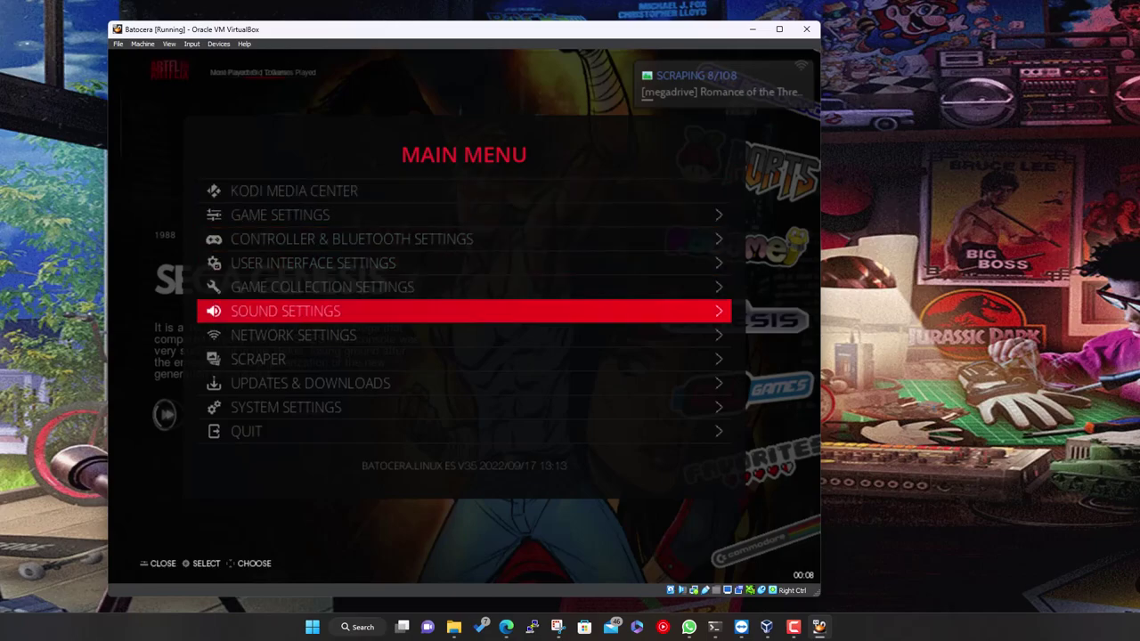
{"action": "key", "text": "Up"}
{"action": "key", "text": "Up"}
{"action": "key", "text": "Down"}
{"action": "key", "text": "Down"}
{"action": "key", "text": "Down"}
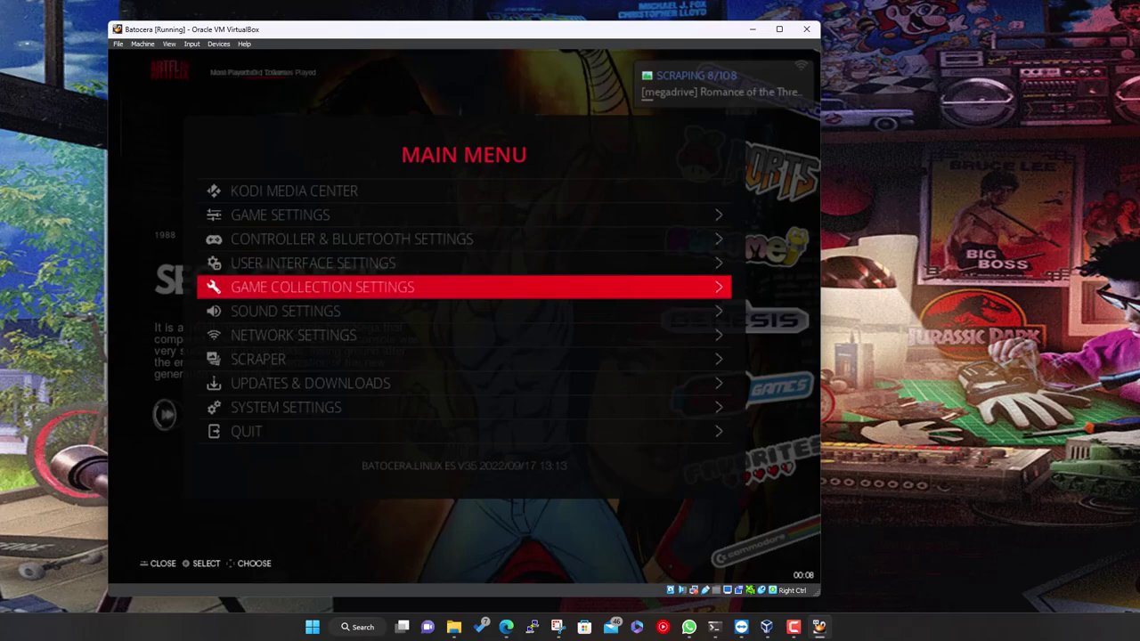
{"action": "key", "text": "Up"}
{"action": "key", "text": "Escape"}
Browse the Artflix carousel through C64, TurboGrafx-16, NES, SNES, GBA and Genesis, then reopen the menu
{"action": "key", "text": "Down"}
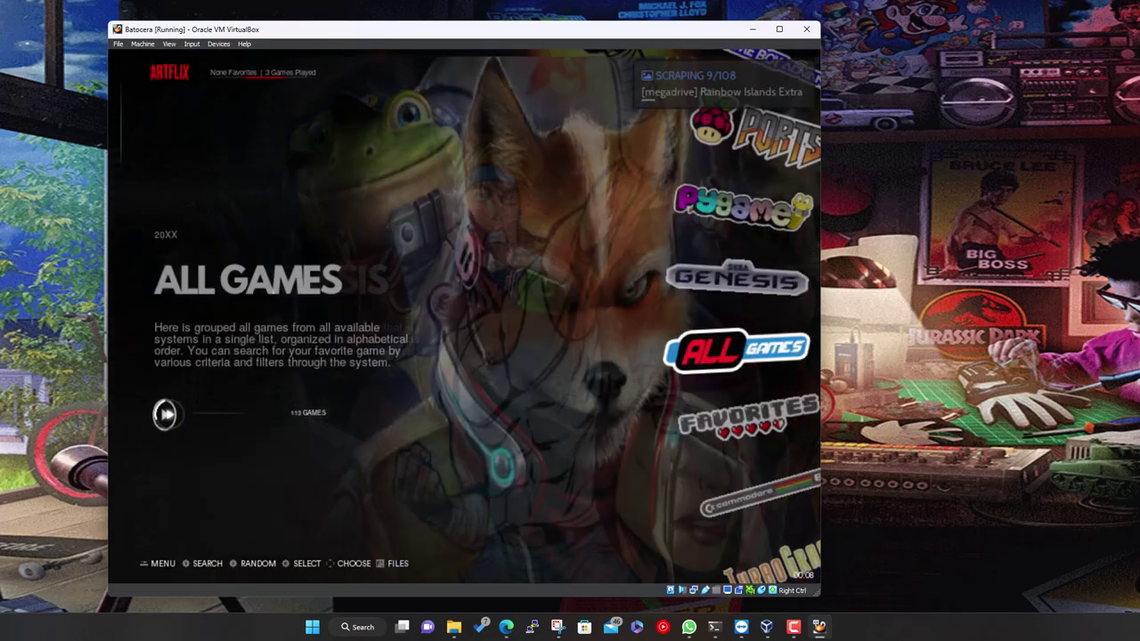
{"action": "key", "text": "Down"}
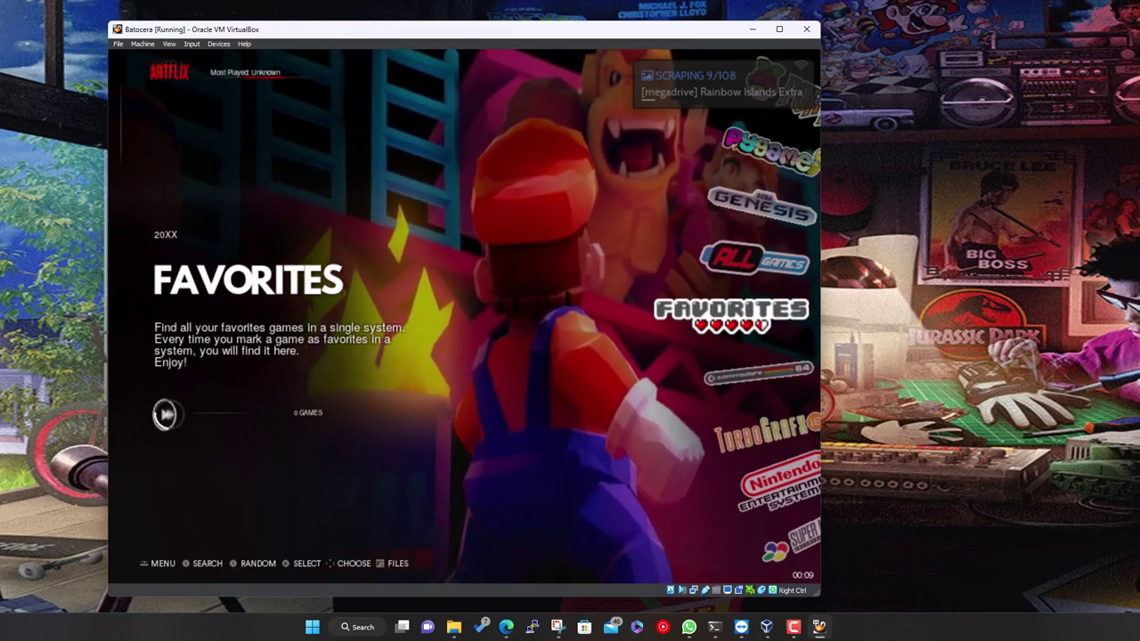
{"action": "key", "text": "Down"}
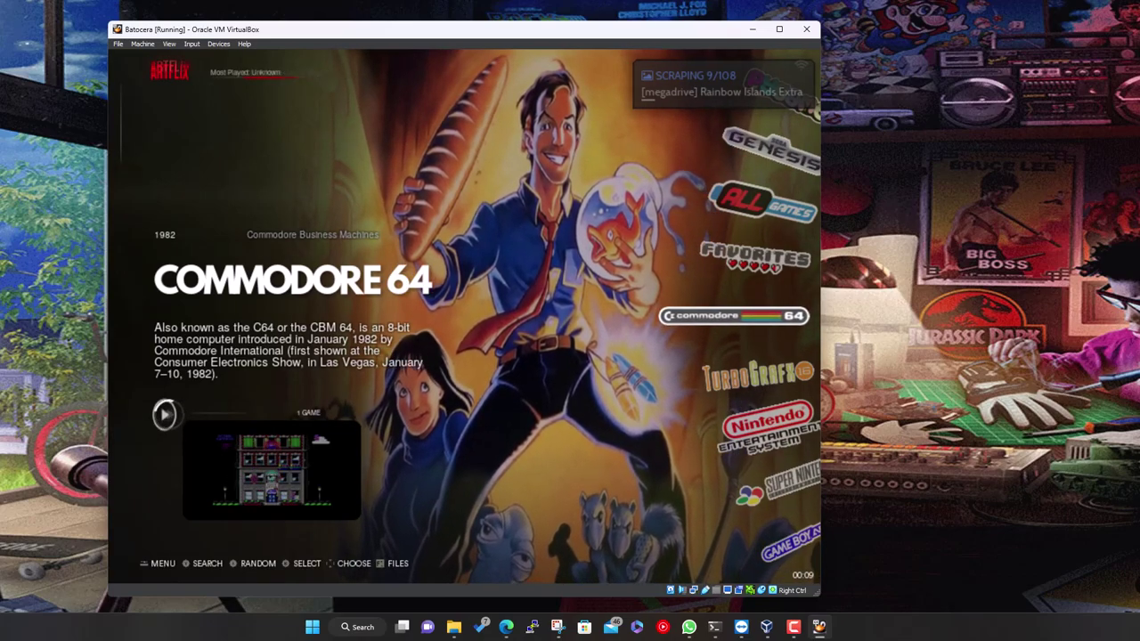
{"action": "key", "text": "Down"}
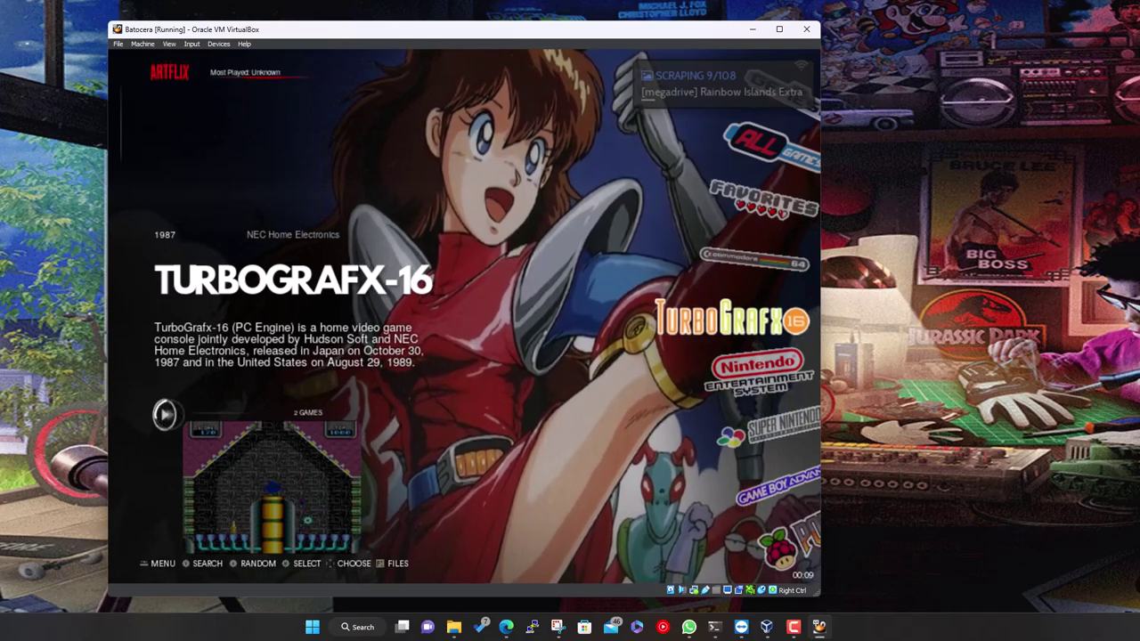
{"action": "key", "text": "Down"}
{"action": "key", "text": "Down"}
{"action": "key", "text": "Down"}
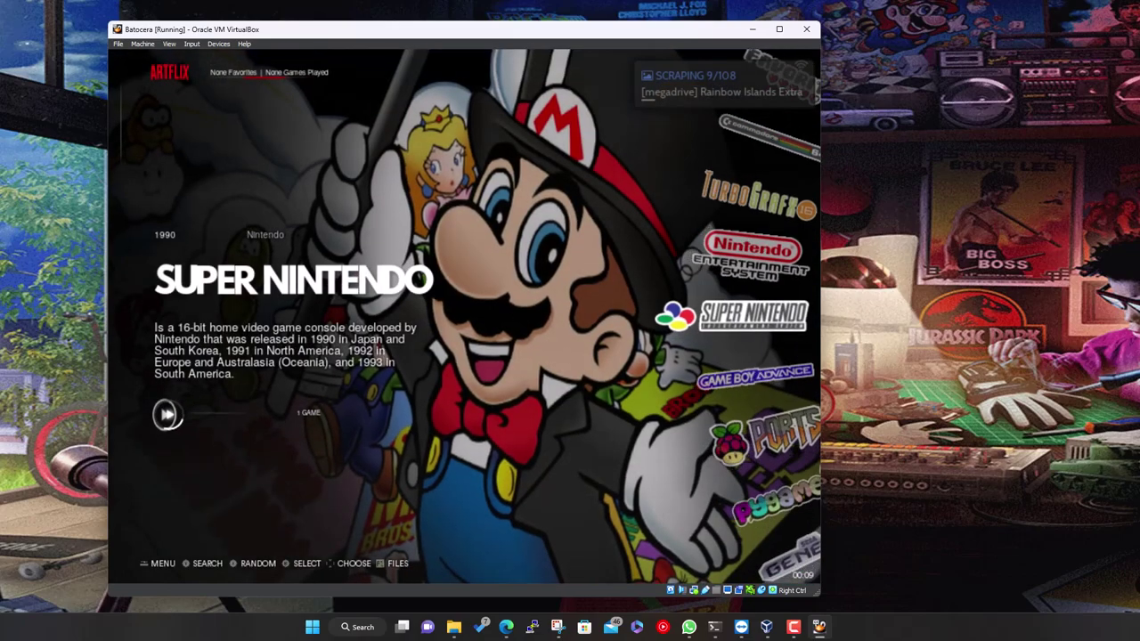
{"action": "key", "text": "Down"}
{"action": "key", "text": "Down"}
{"action": "key", "text": "Down"}
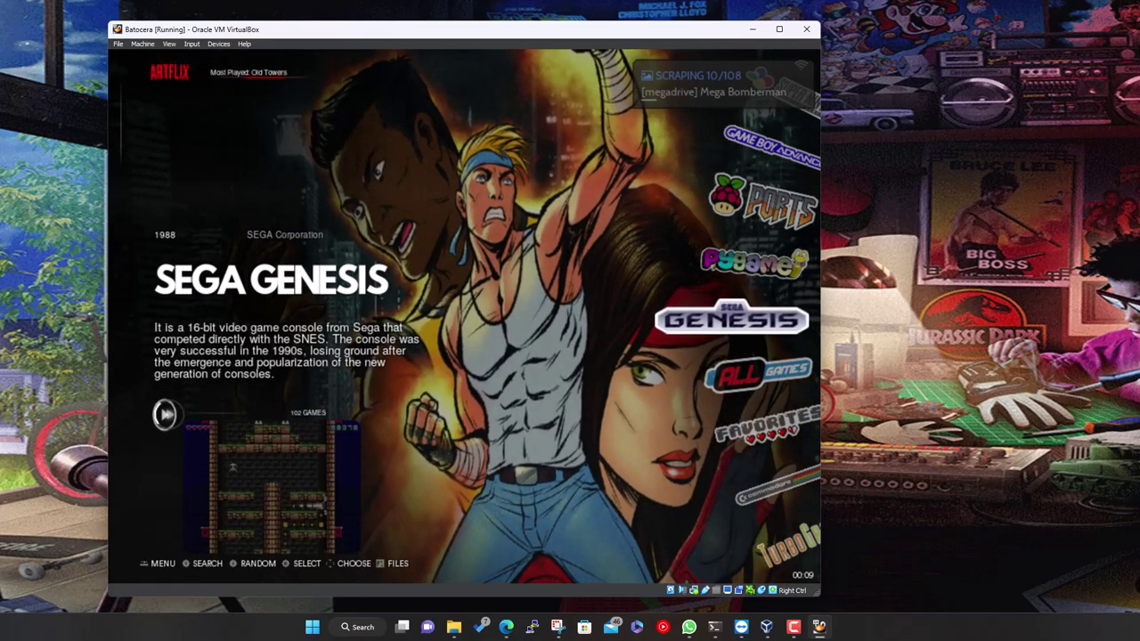
{"action": "key", "text": "Down"}
{"action": "key", "text": "Down"}
{"action": "key", "text": "Down"}
{"action": "key", "text": "Down"}
{"action": "key", "text": "Down"}
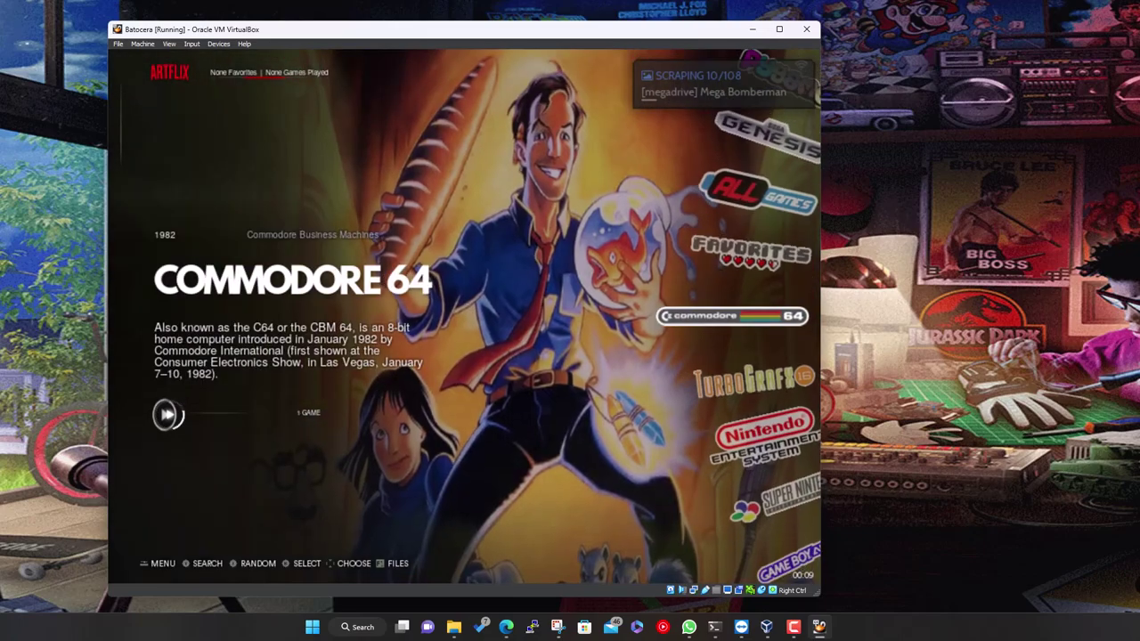
{"action": "key", "text": "Up"}
{"action": "key", "text": "Up"}
{"action": "key", "text": "Up"}
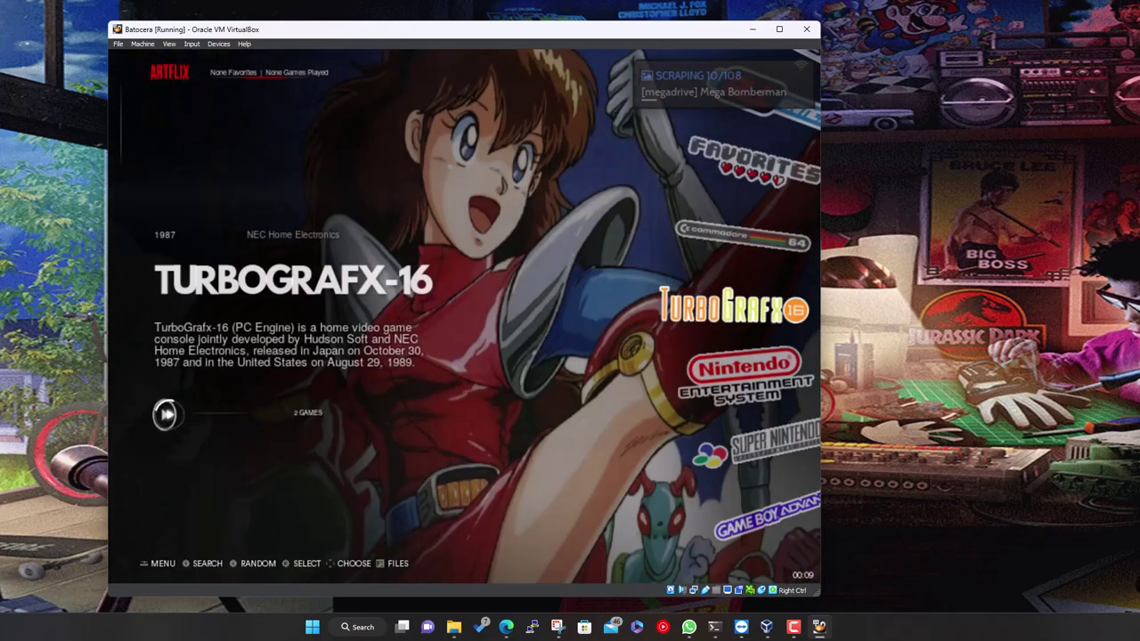
{"action": "key", "text": "Return"}
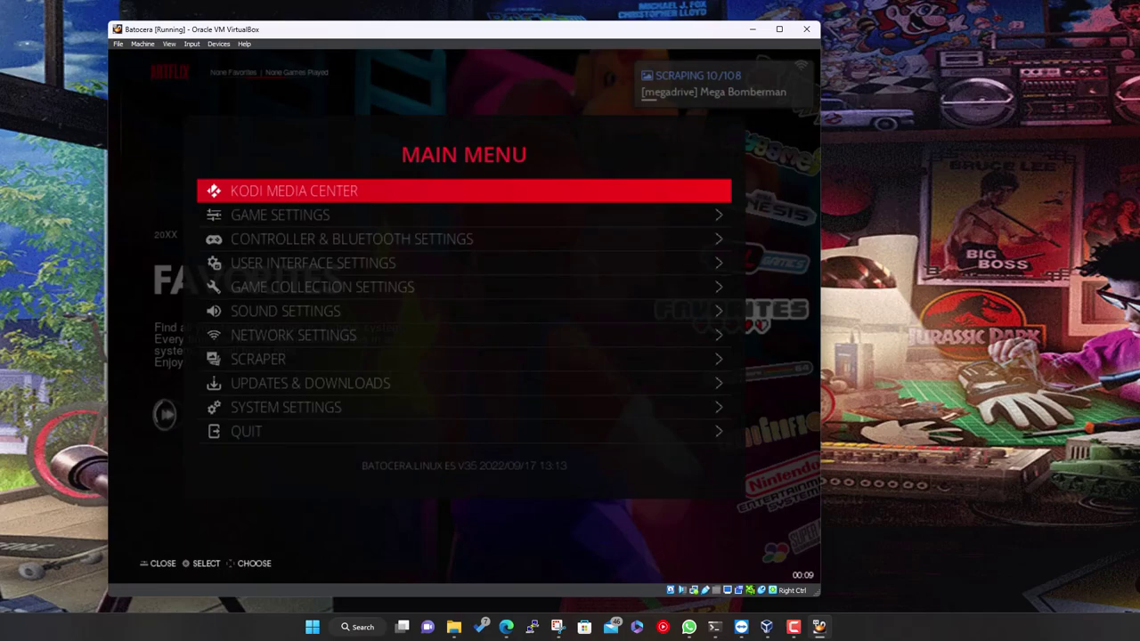
Go to User Interface Settings and open Theme Configuration
{"action": "key", "text": "Down"}
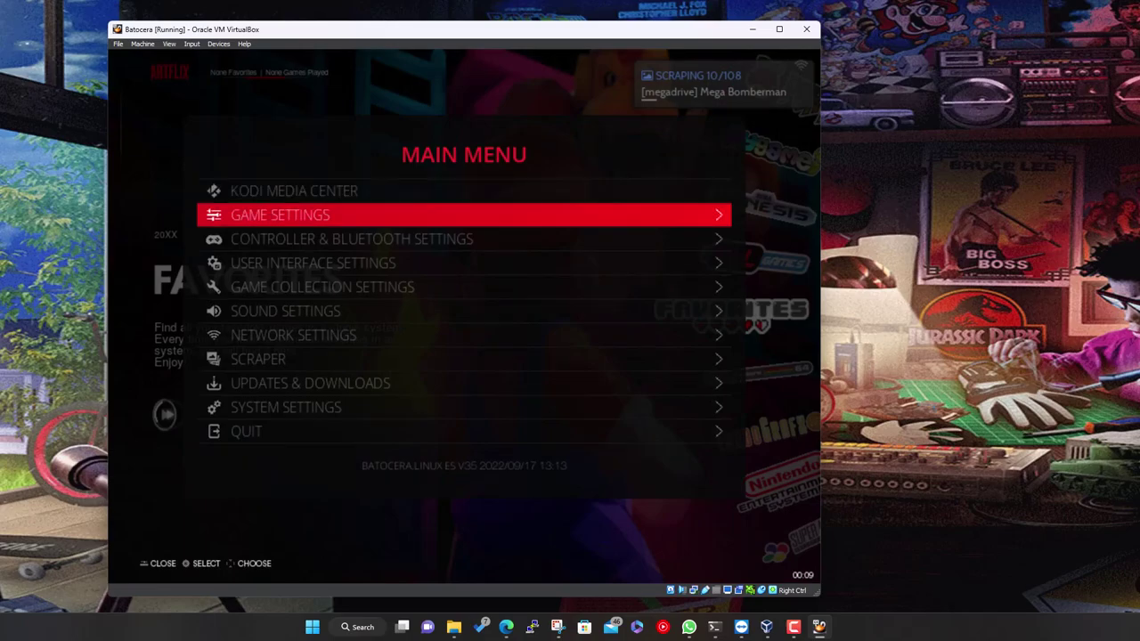
{"action": "key", "text": "Down"}
{"action": "key", "text": "Down"}
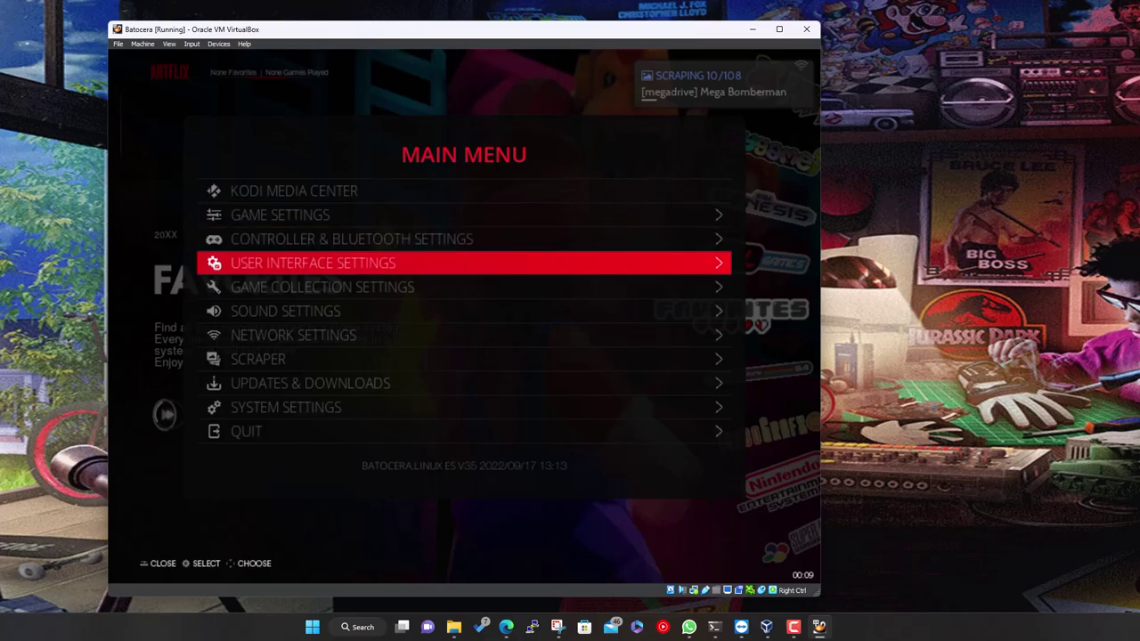
{"action": "key", "text": "Down"}
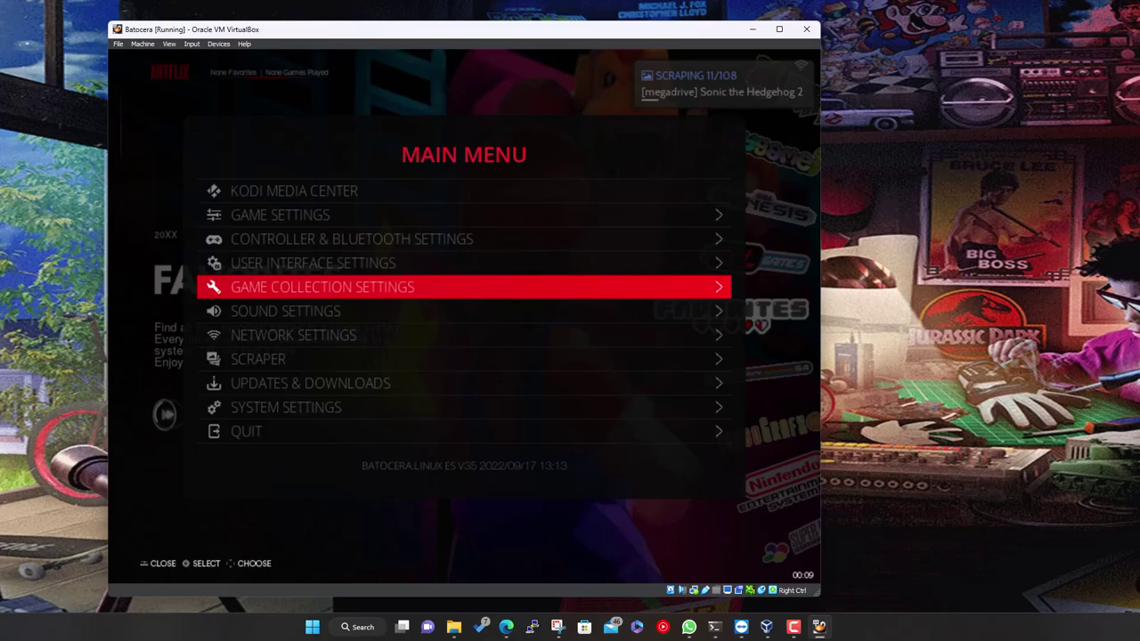
{"action": "key", "text": "Up"}
{"action": "key", "text": "Return"}
{"action": "key", "text": "Down"}
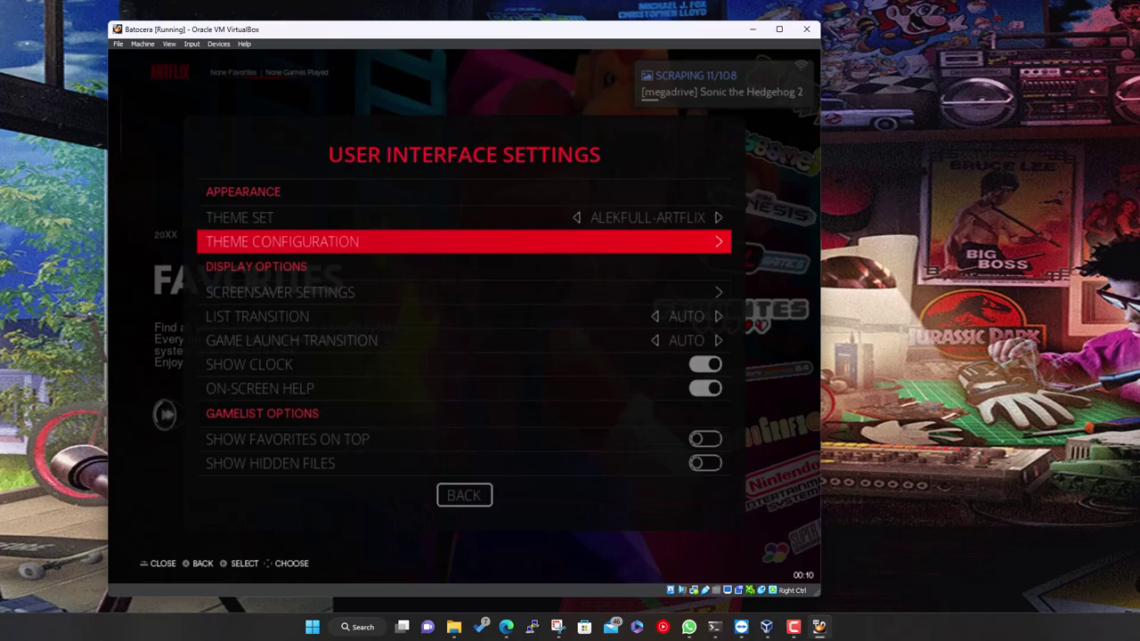
{"action": "key", "text": "Return"}
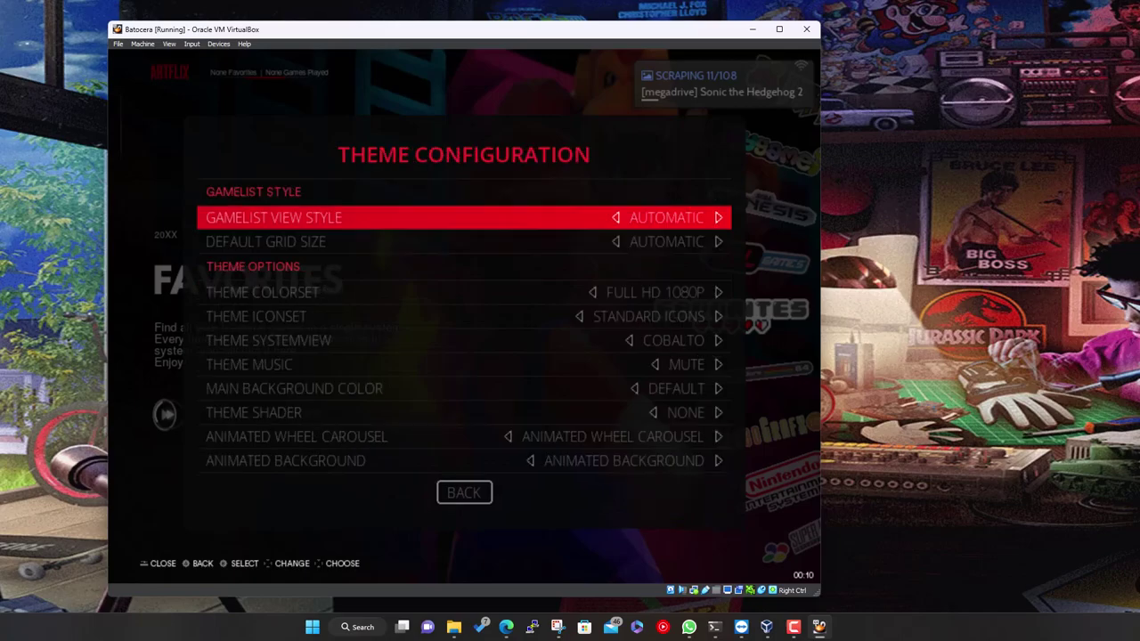
Review grid size, view style, colorset, iconset and animated background options, closing without changes
{"action": "key", "text": "Down"}
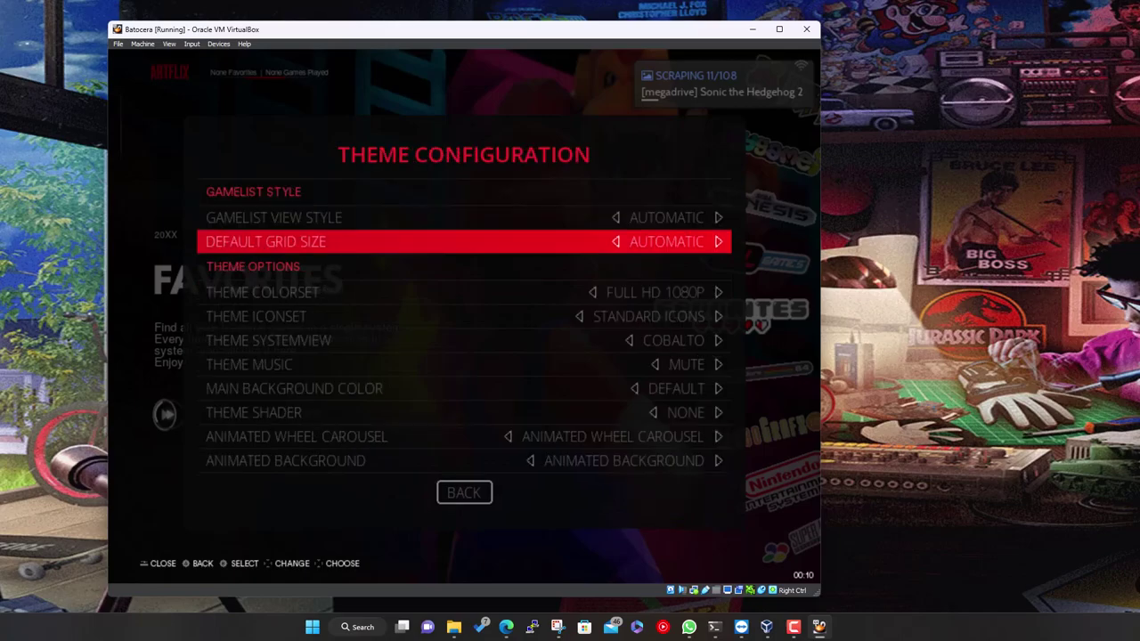
{"action": "key", "text": "Up"}
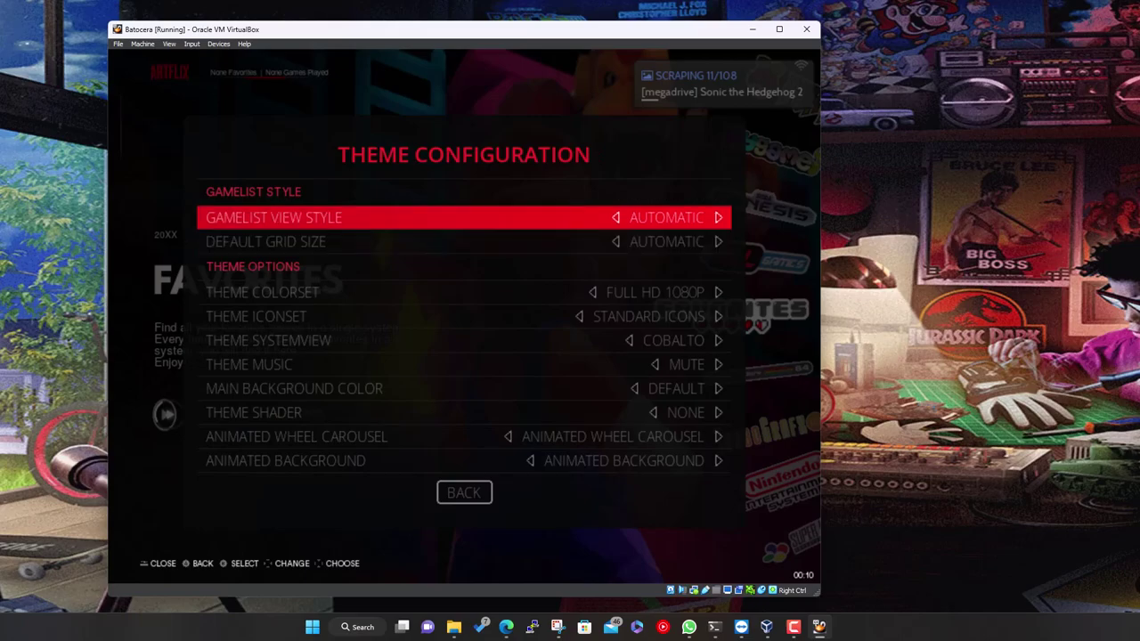
{"action": "key", "text": "Down"}
{"action": "key", "text": "Down"}
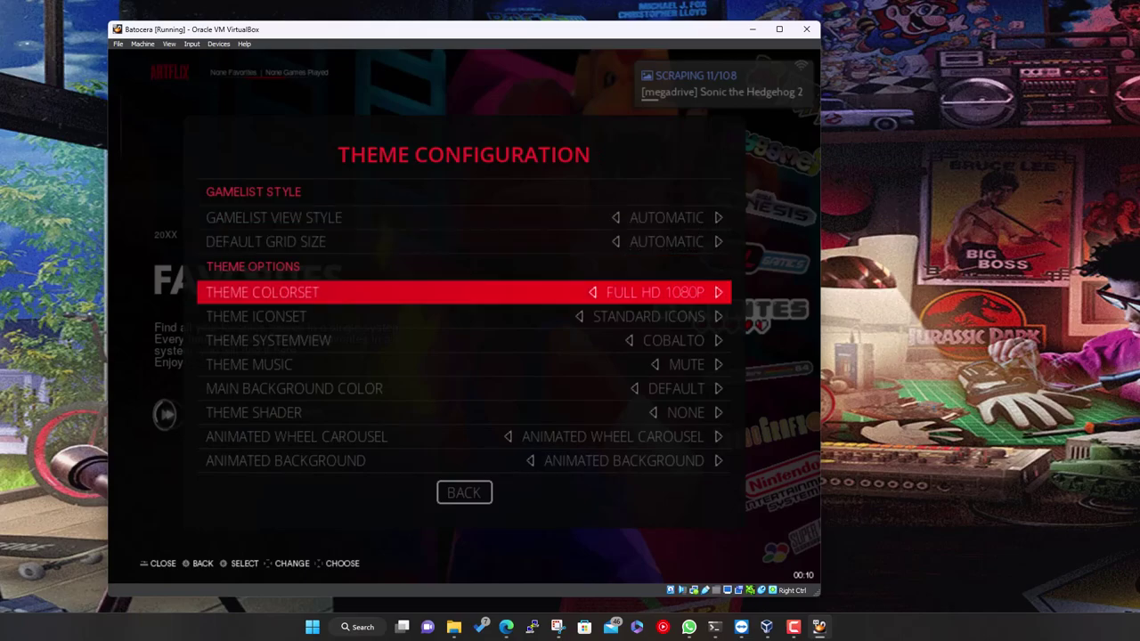
{"action": "key", "text": "Down"}
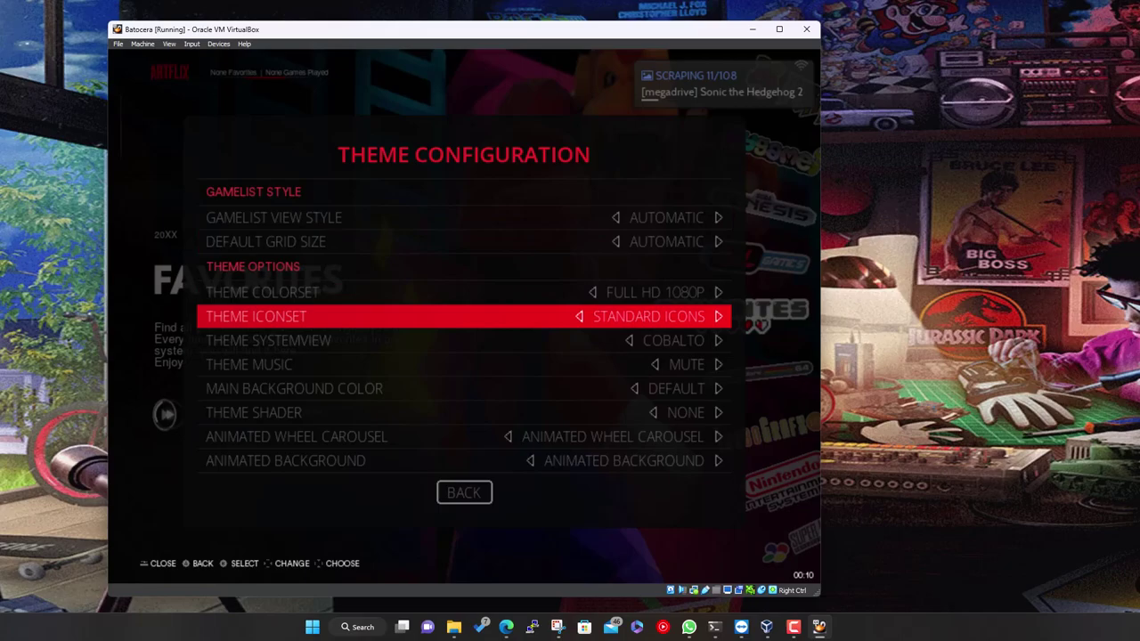
{"action": "key", "text": "Down"}
{"action": "key", "text": "Down"}
{"action": "key", "text": "Down"}
{"action": "key", "text": "Down"}
{"action": "key", "text": "Down"}
{"action": "key", "text": "Down"}
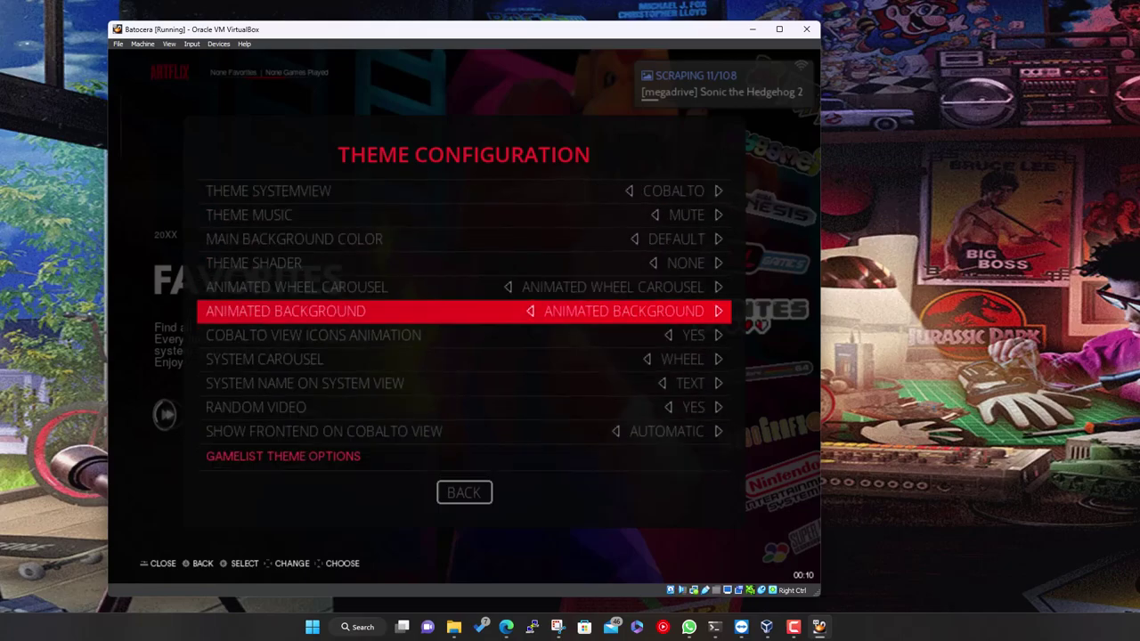
{"action": "key", "text": "Down"}
{"action": "key", "text": "Down"}
{"action": "key", "text": "Down"}
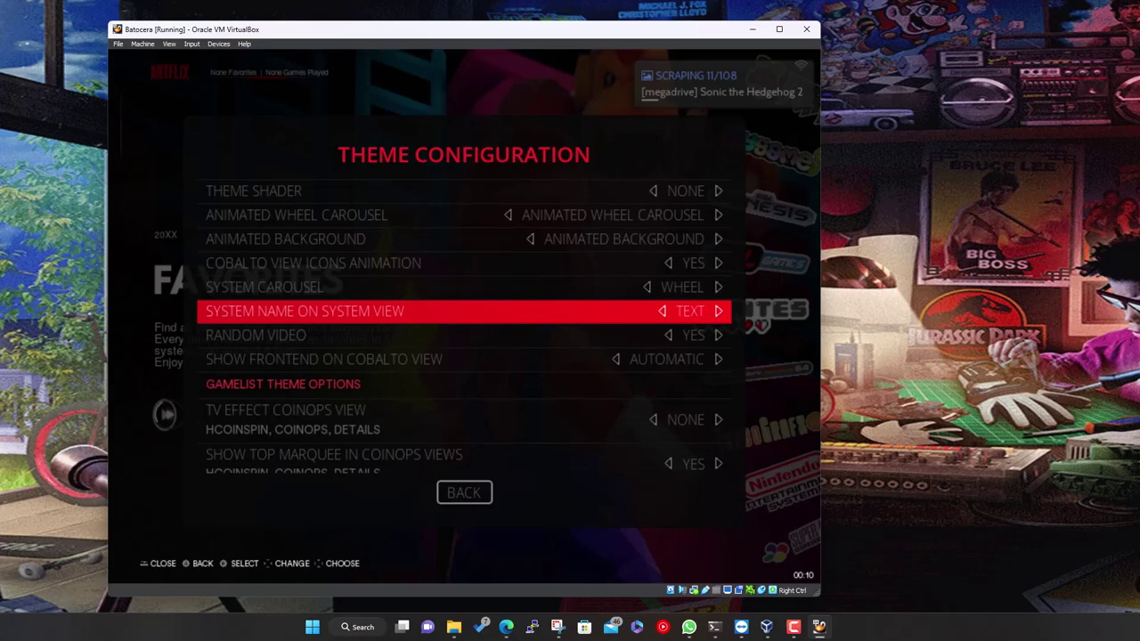
{"action": "key", "text": "Escape"}
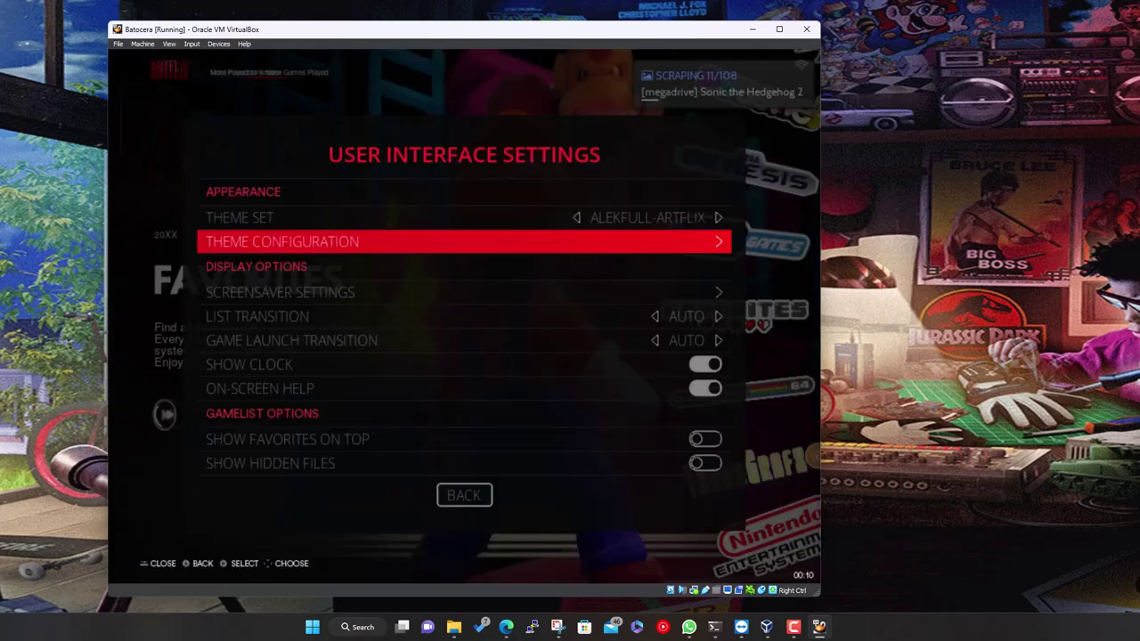
{"action": "key", "text": "Down"}
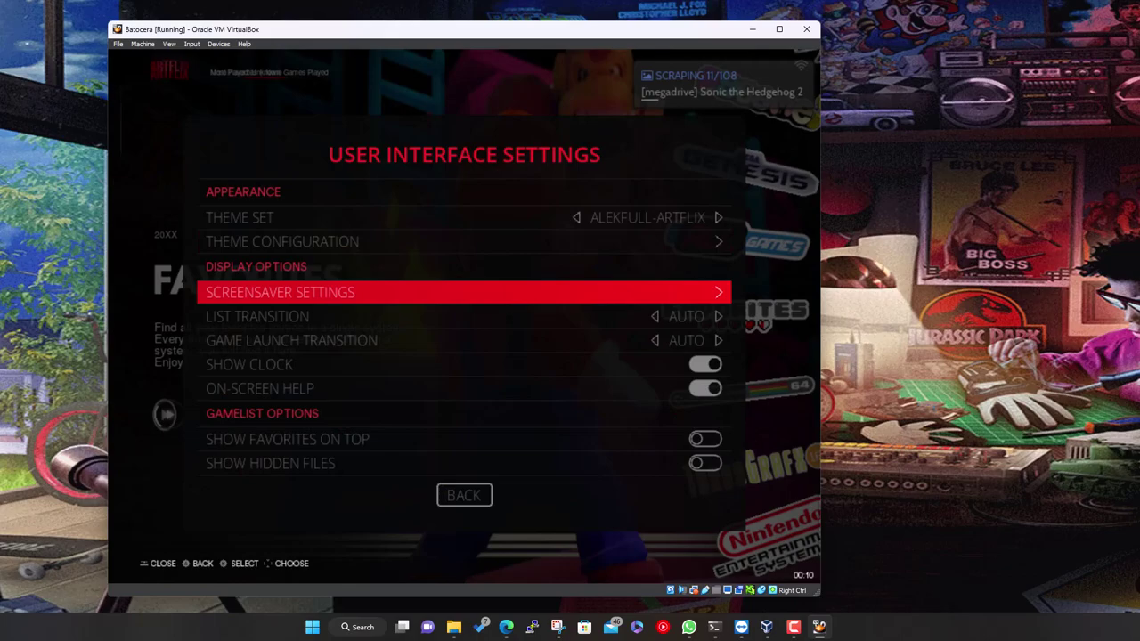
{"action": "key", "text": "Return"}
{"action": "key", "text": "Down"}
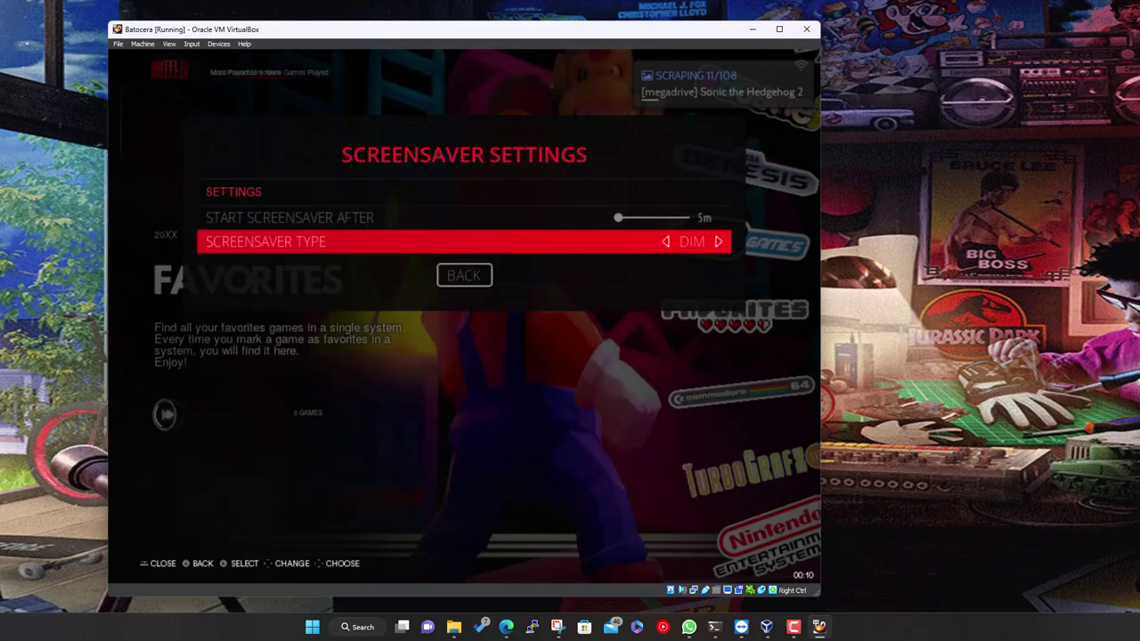
{"action": "key", "text": "Right"}
{"action": "key", "text": "Right"}
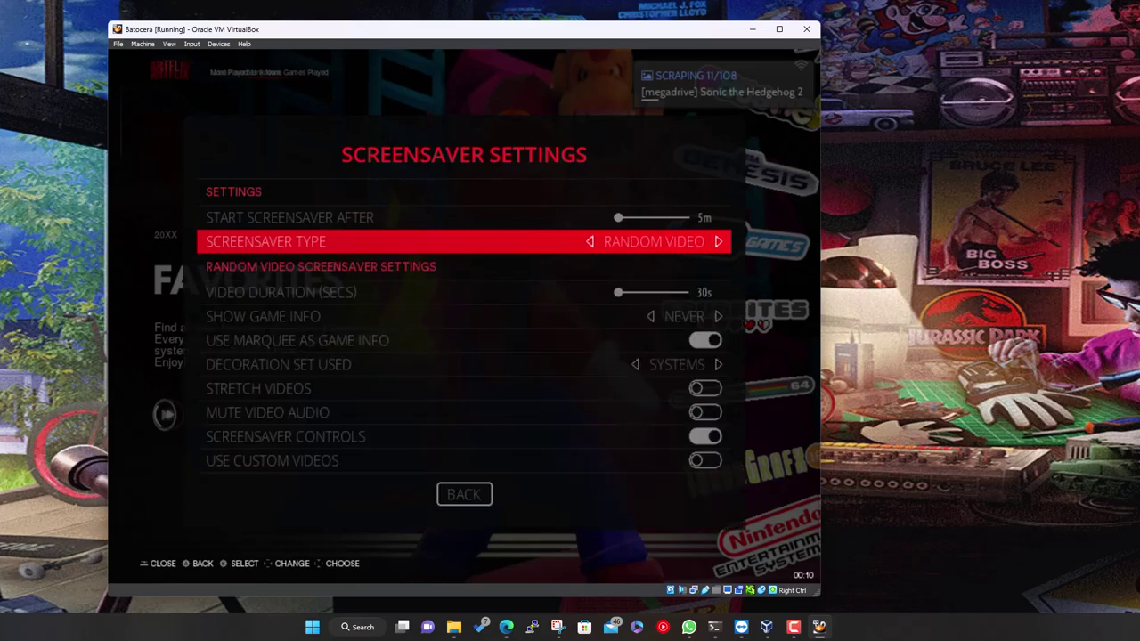
{"action": "key", "text": "Down"}
{"action": "key", "text": "Up"}
{"action": "key", "text": "Right"}
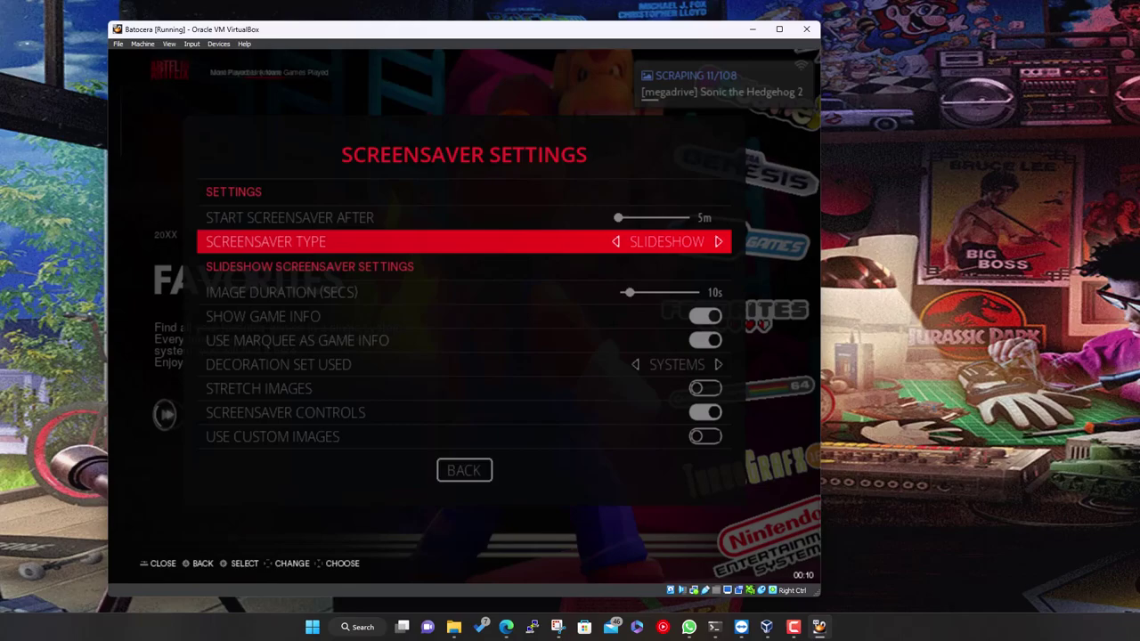
{"action": "key", "text": "Right"}
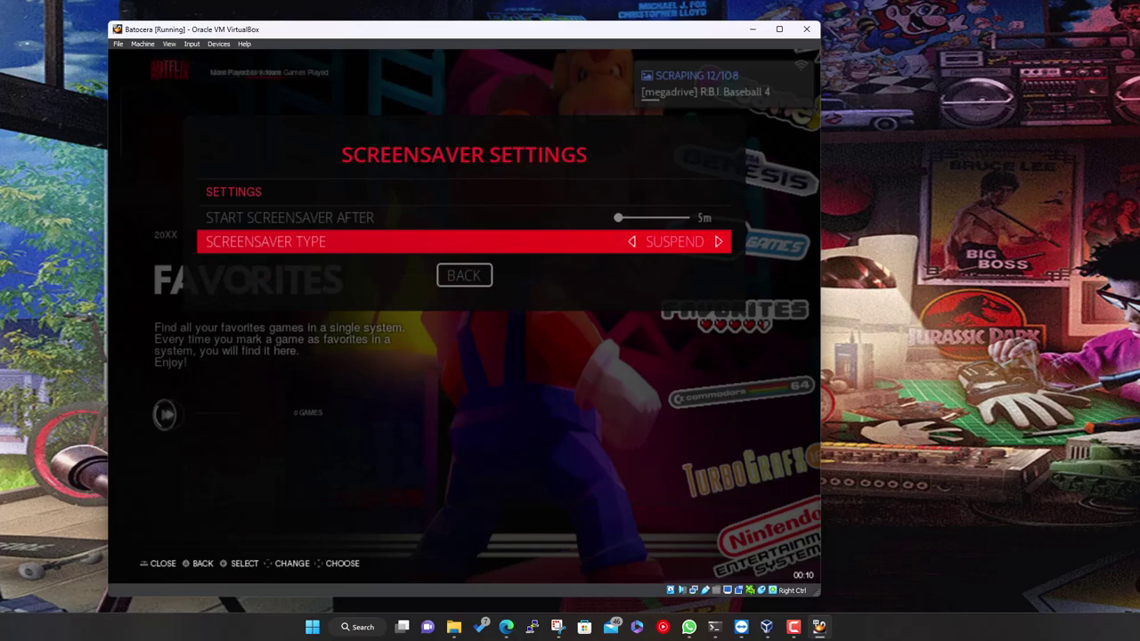
{"action": "key", "text": "Right"}
{"action": "key", "text": "Left"}
{"action": "key", "text": "Right"}
{"action": "key", "text": "Down"}
{"action": "key", "text": "Return"}
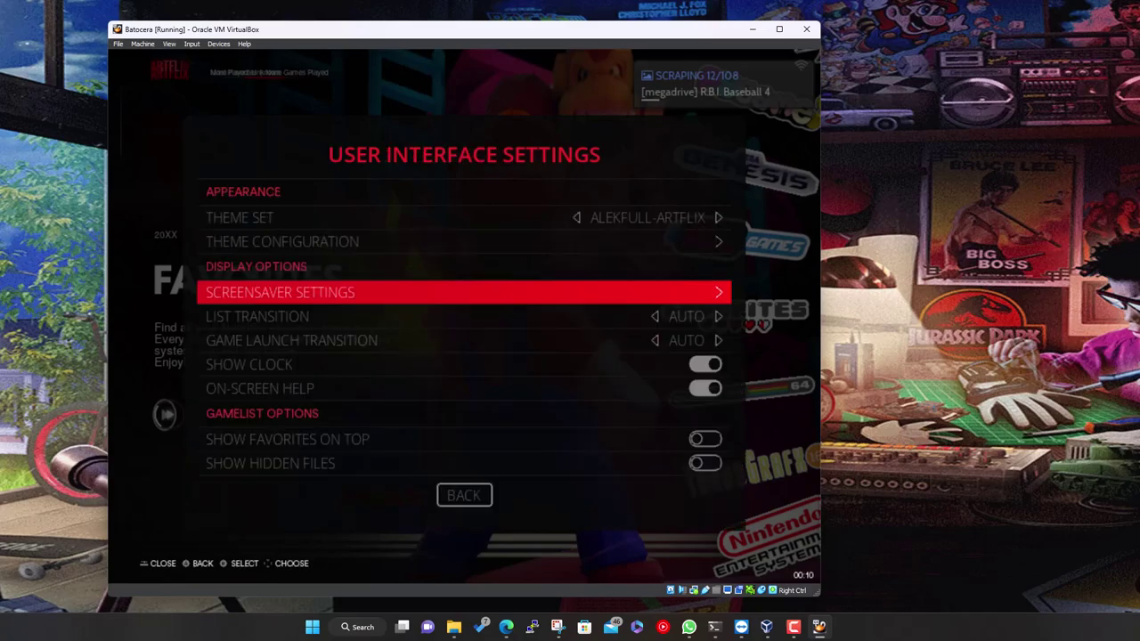
{"action": "key", "text": "Down"}
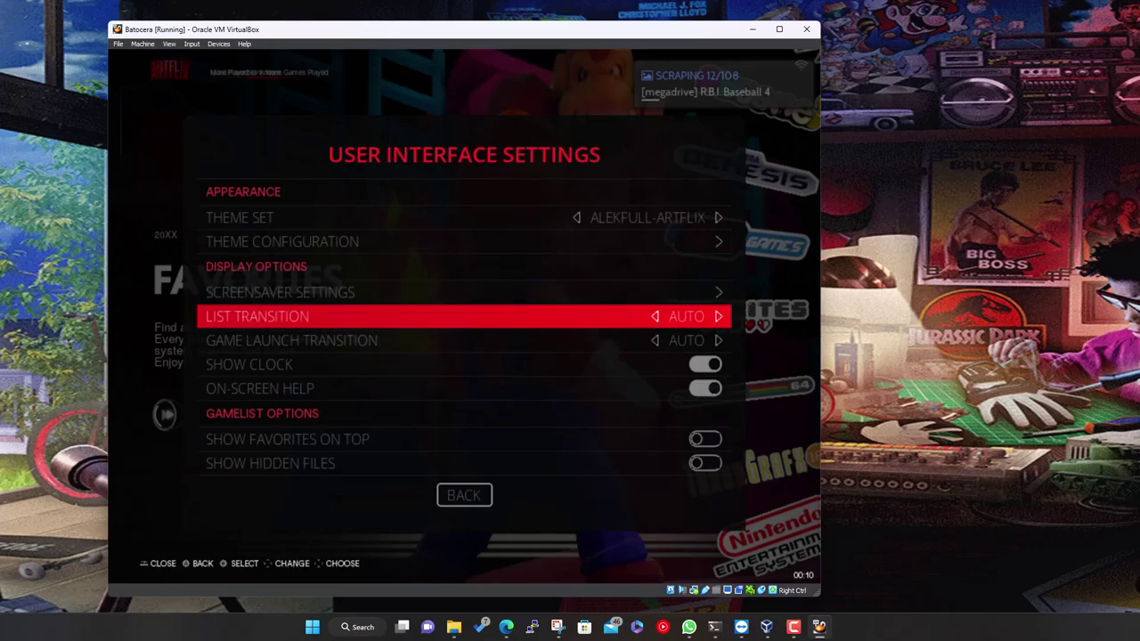
Check the Game Launch Transition choices, keeping AUTO
{"action": "key", "text": "Down"}
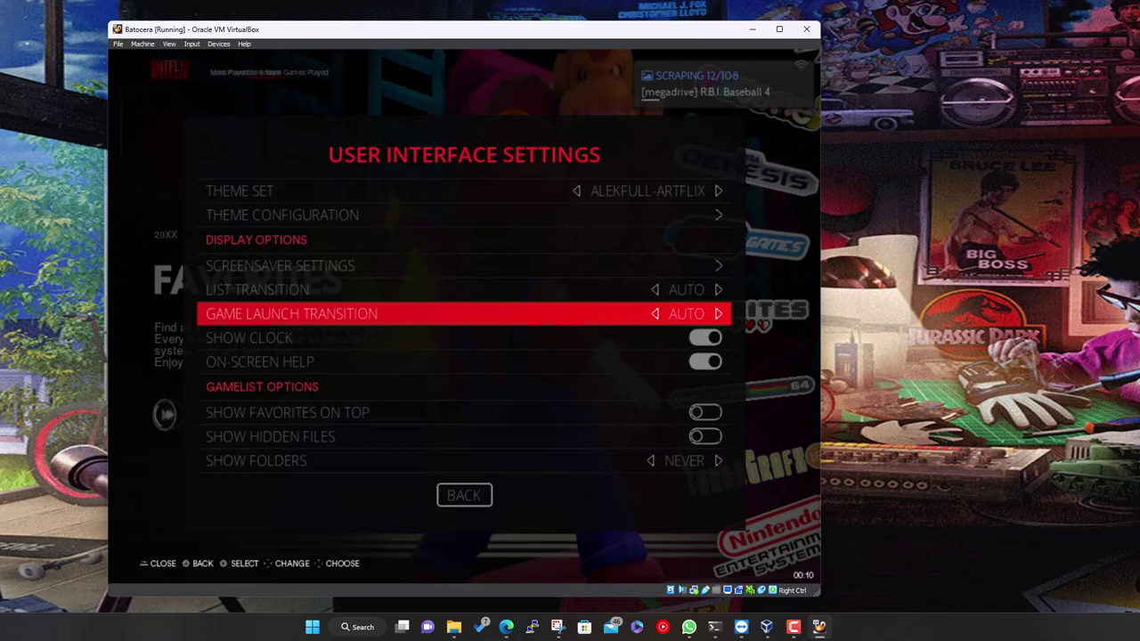
{"action": "key", "text": "Return"}
{"action": "key", "text": "Down"}
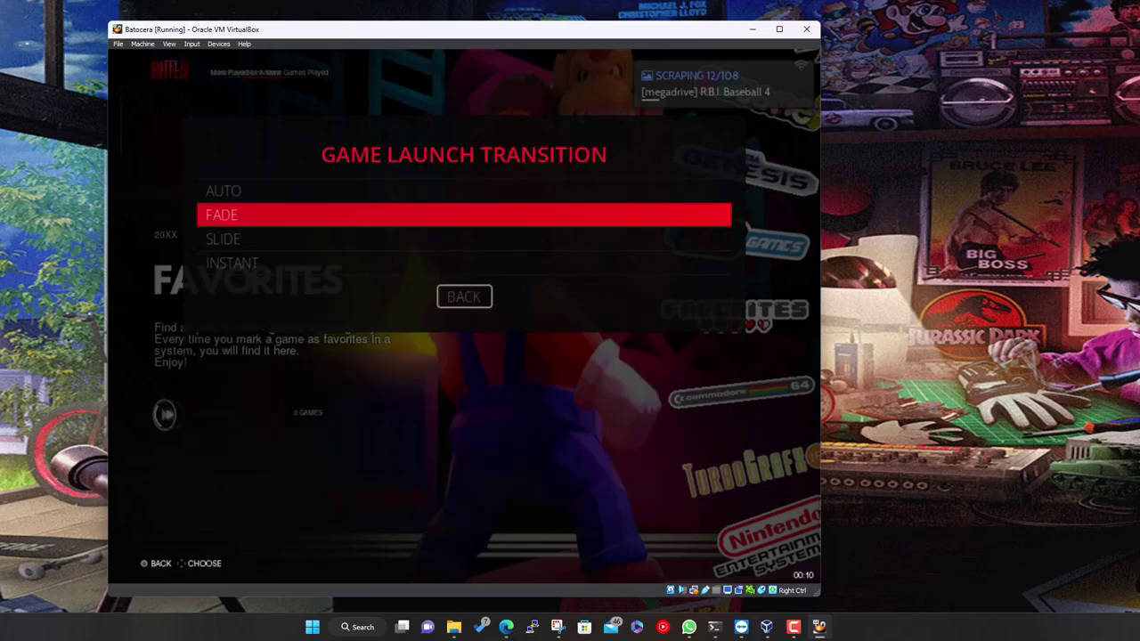
{"action": "key", "text": "Down"}
{"action": "key", "text": "Down"}
{"action": "key", "text": "Down"}
{"action": "key", "text": "Up"}
{"action": "key", "text": "Up"}
{"action": "key", "text": "Up"}
{"action": "key", "text": "Up"}
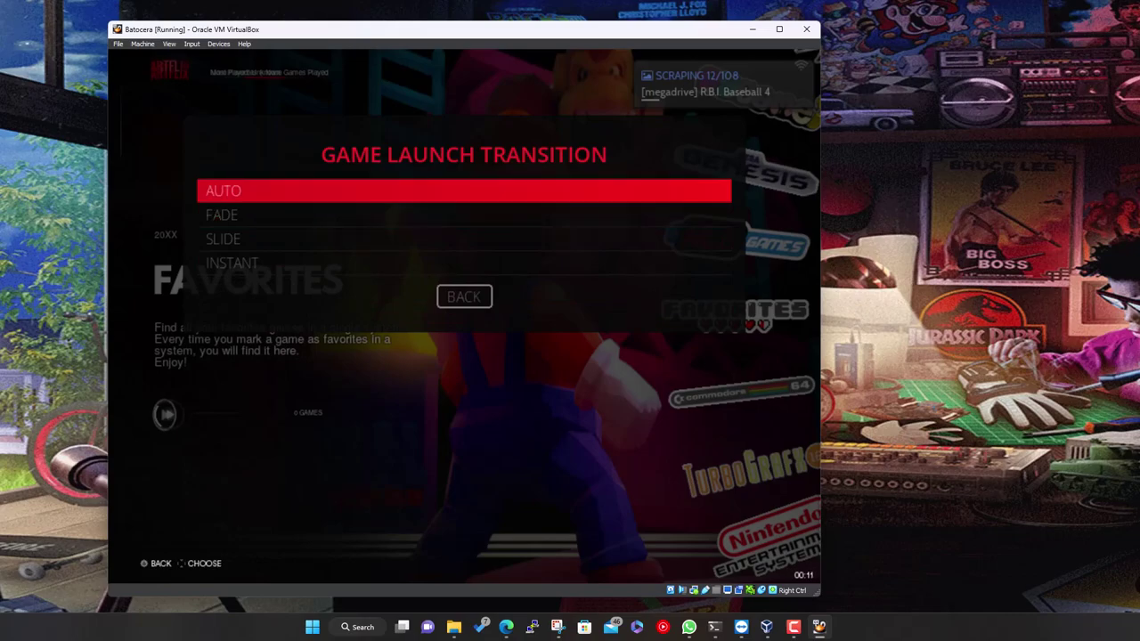
{"action": "key", "text": "Return"}
Turn Show Clock off, scroll the gamelist options, and return to the Main Menu
{"action": "key", "text": "Down"}
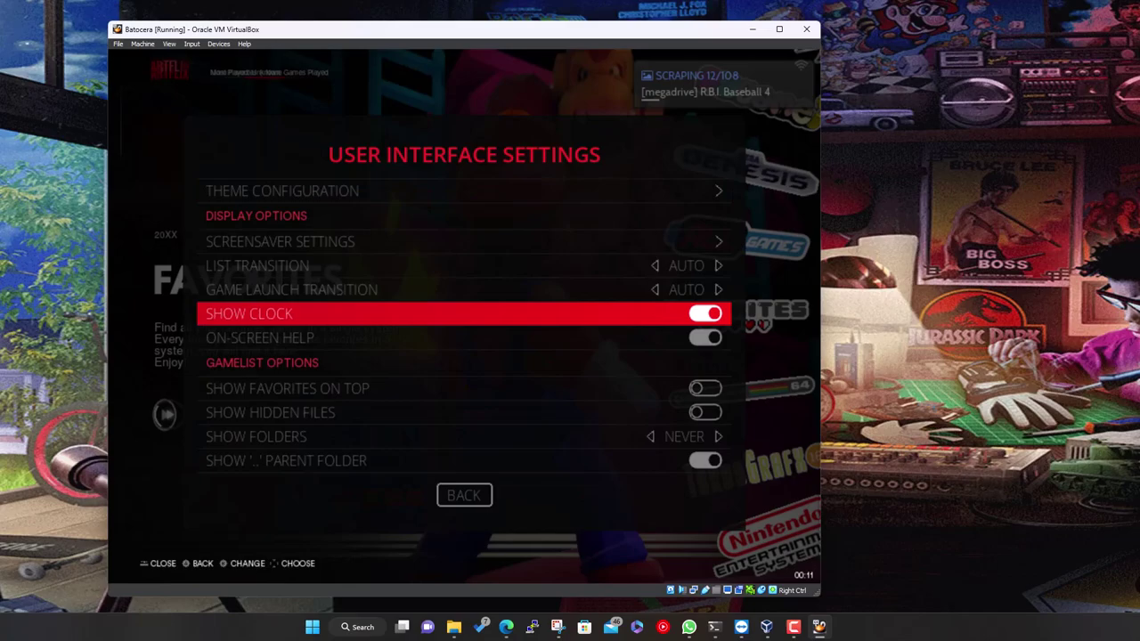
{"action": "key", "text": "Return"}
{"action": "key", "text": "Down"}
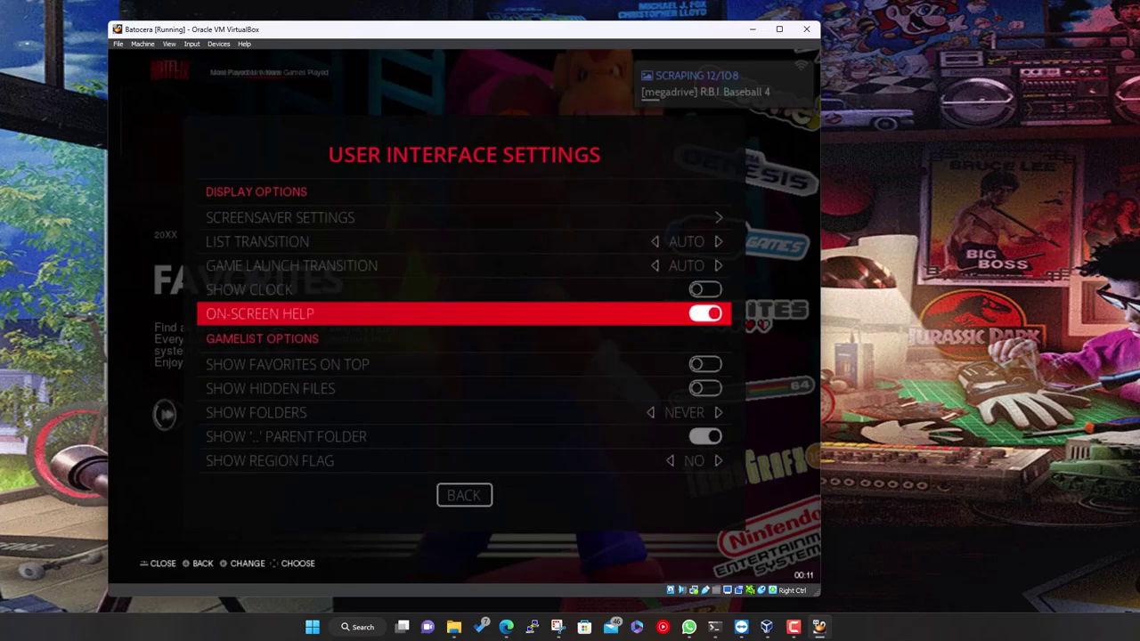
{"action": "key", "text": "Down"}
{"action": "key", "text": "Down"}
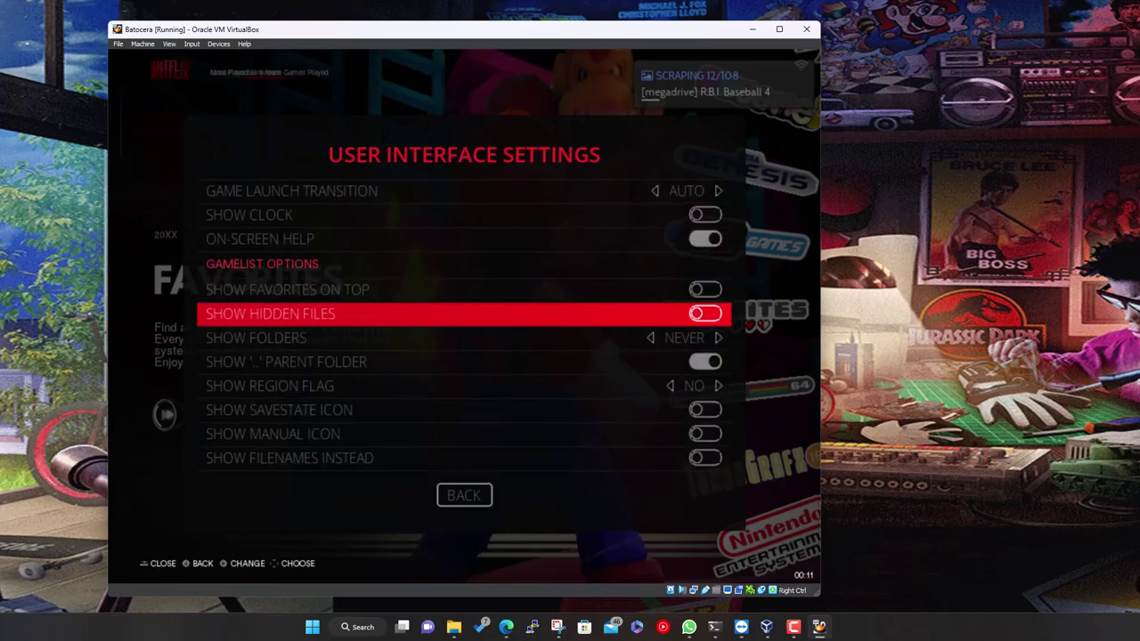
{"action": "key", "text": "Down"}
{"action": "key", "text": "Down"}
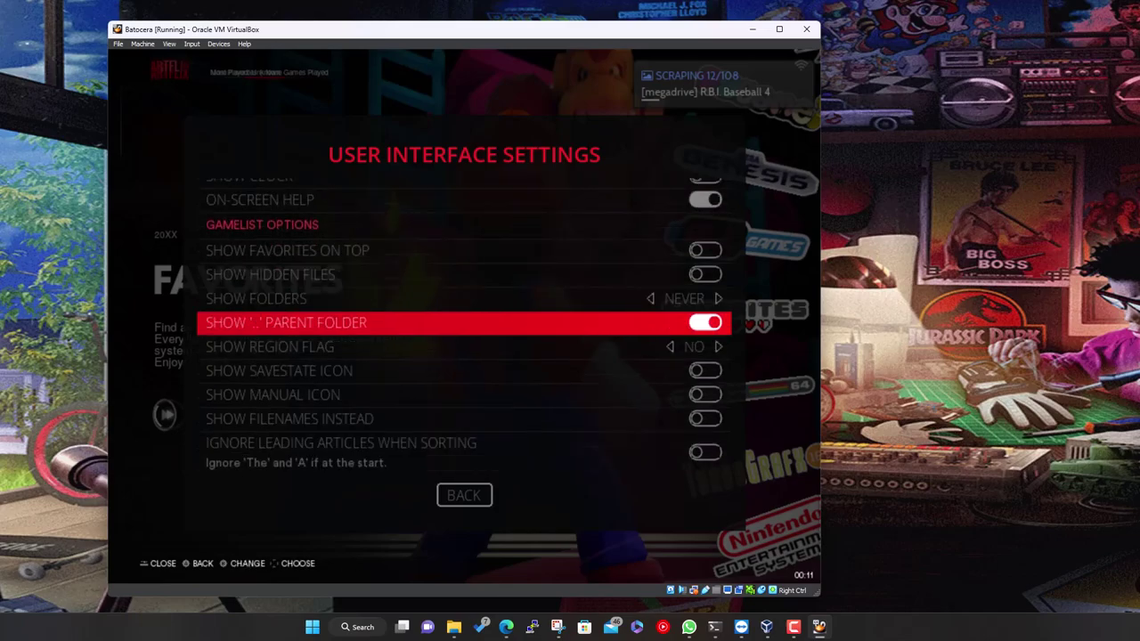
{"action": "key", "text": "Down"}
{"action": "key", "text": "Down"}
{"action": "key", "text": "Down"}
{"action": "key", "text": "Down"}
{"action": "key", "text": "Down"}
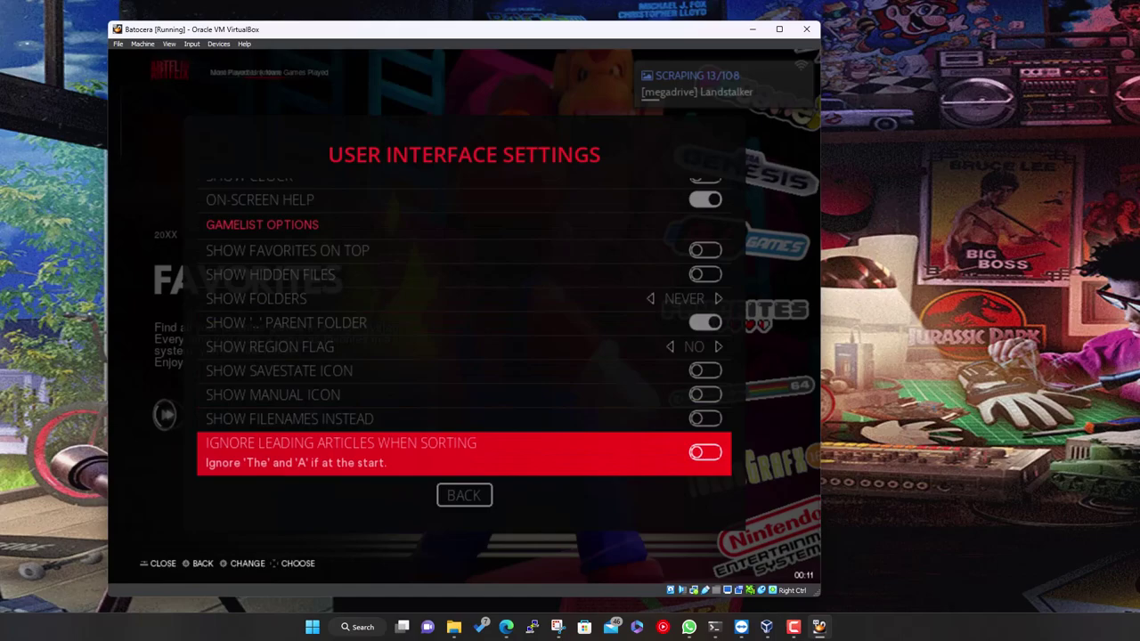
{"action": "key", "text": "Down"}
{"action": "key", "text": "Return"}
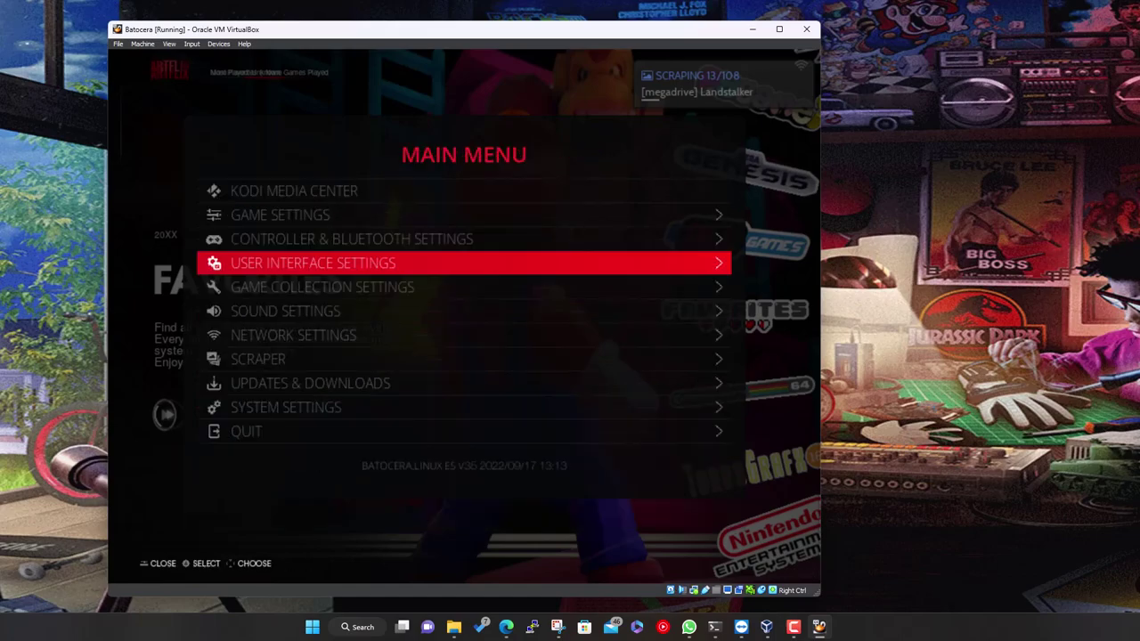
Try Game Collection Settings and dismiss the scraper-running warning
{"action": "key", "text": "Down"}
{"action": "key", "text": "Return"}
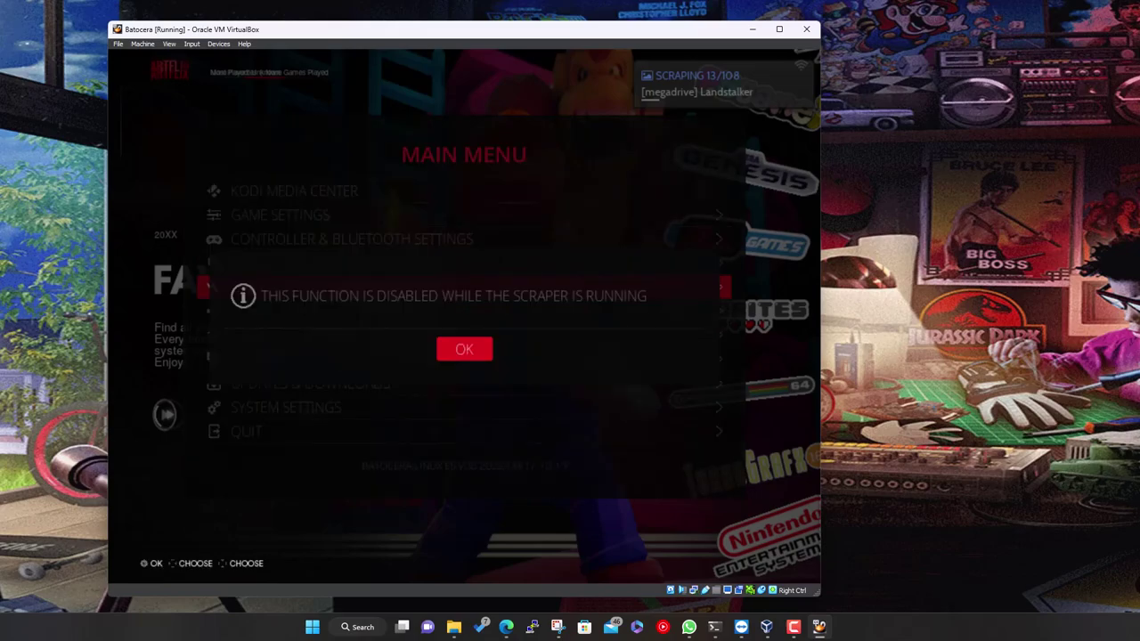
{"action": "key", "text": "Return"}
Open System Settings and browse the language and time zone settings up to Information
{"action": "key", "text": "Down"}
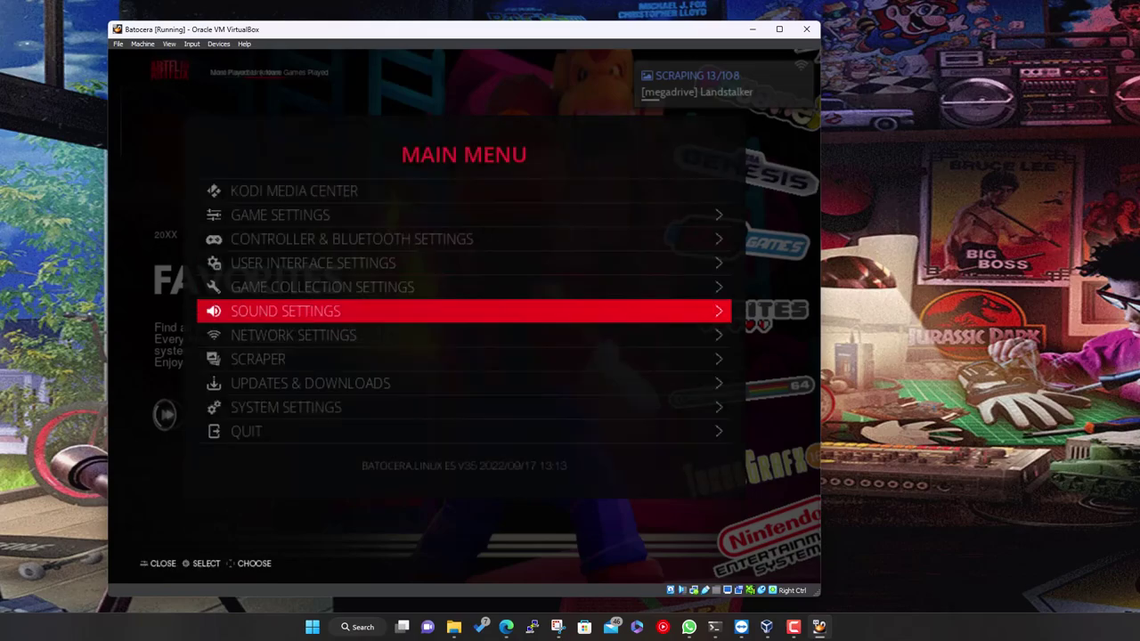
{"action": "key", "text": "Down"}
{"action": "key", "text": "Down"}
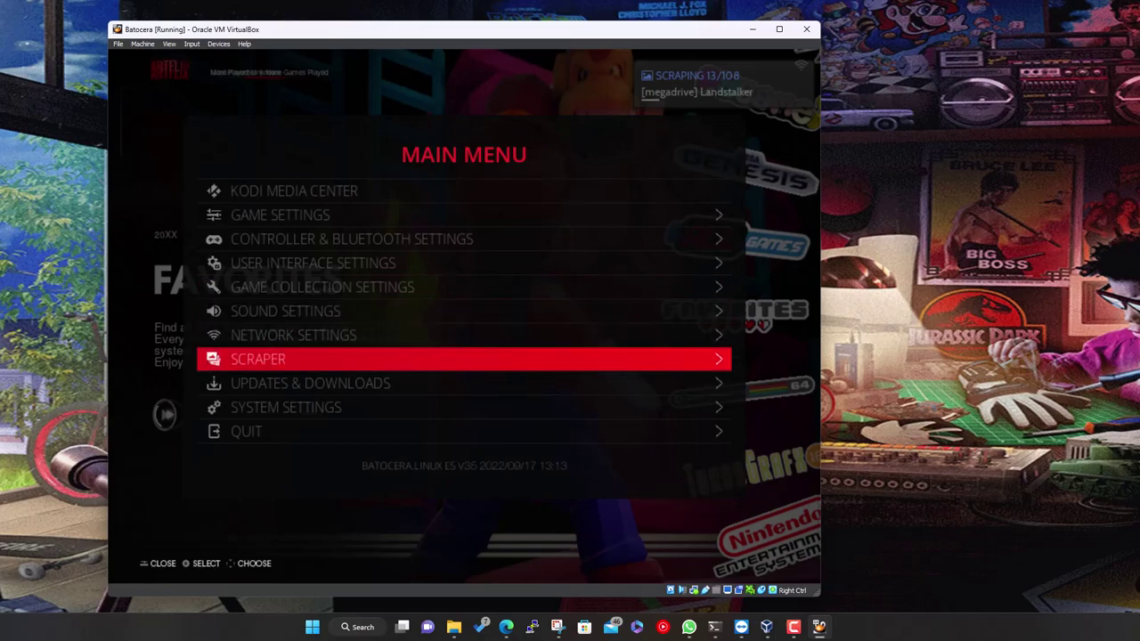
{"action": "key", "text": "Down"}
{"action": "key", "text": "Down"}
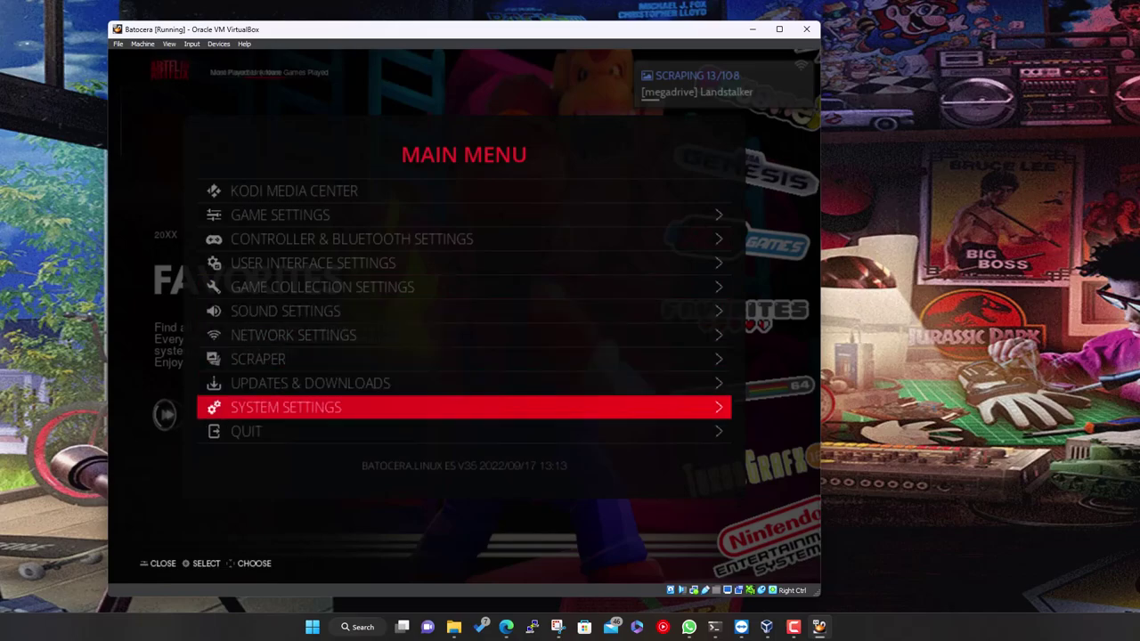
{"action": "key", "text": "Return"}
{"action": "key", "text": "Down"}
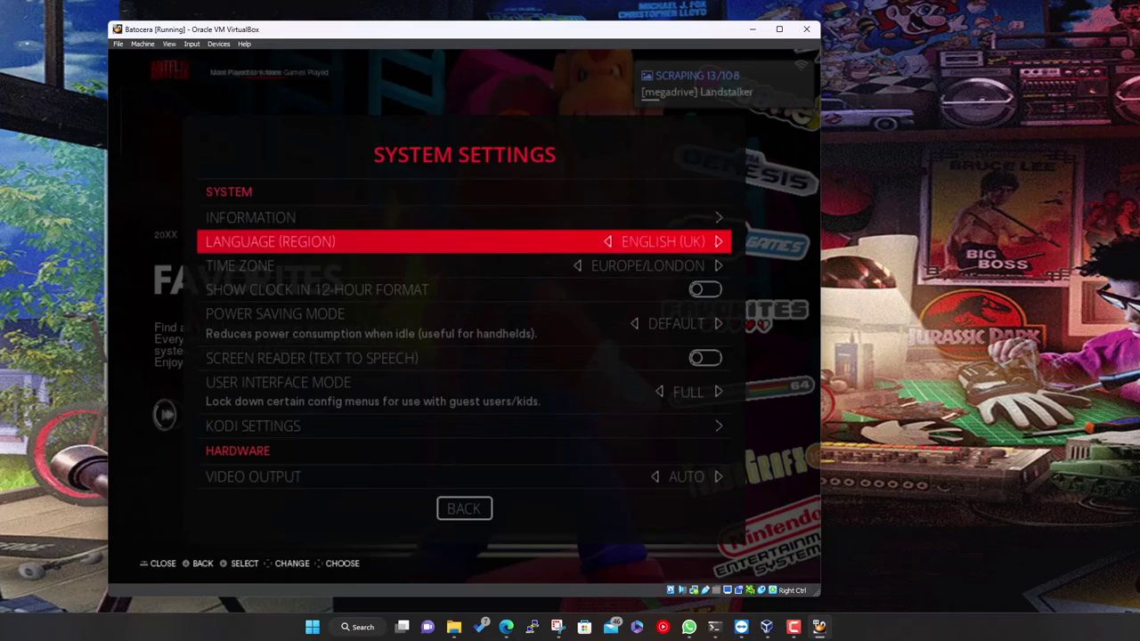
{"action": "key", "text": "Down"}
{"action": "key", "text": "Up"}
{"action": "key", "text": "Down"}
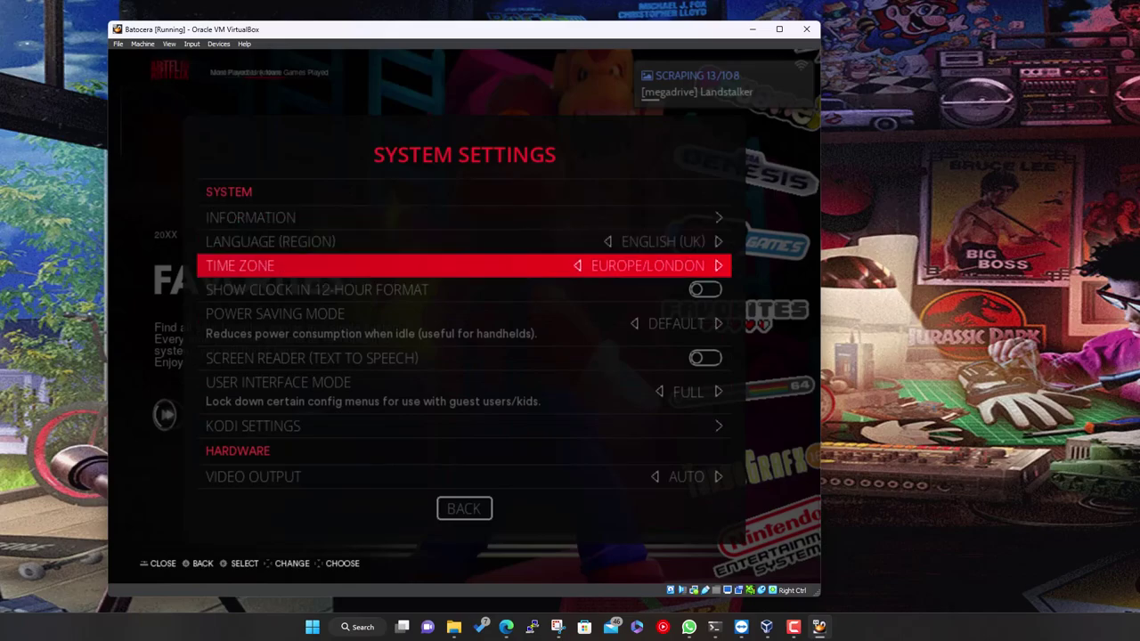
{"action": "key", "text": "Down"}
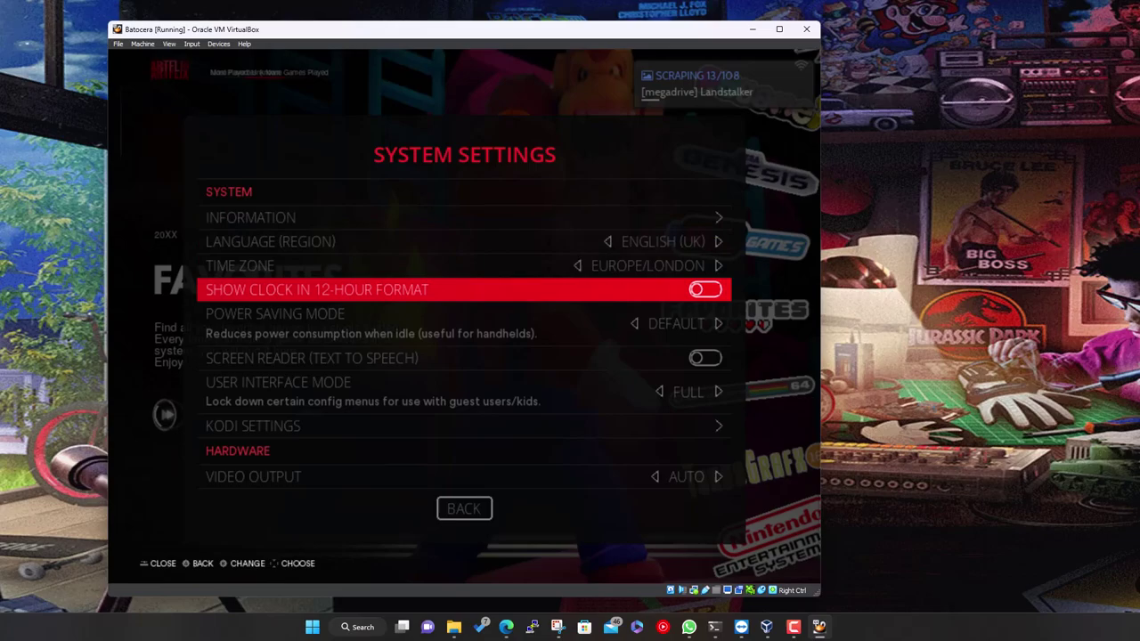
{"action": "key", "text": "Up"}
{"action": "key", "text": "Up"}
{"action": "key", "text": "Up"}
Open System Information and review disk usage, format, architecture, Linux version, memory and CPU details
{"action": "key", "text": "Return"}
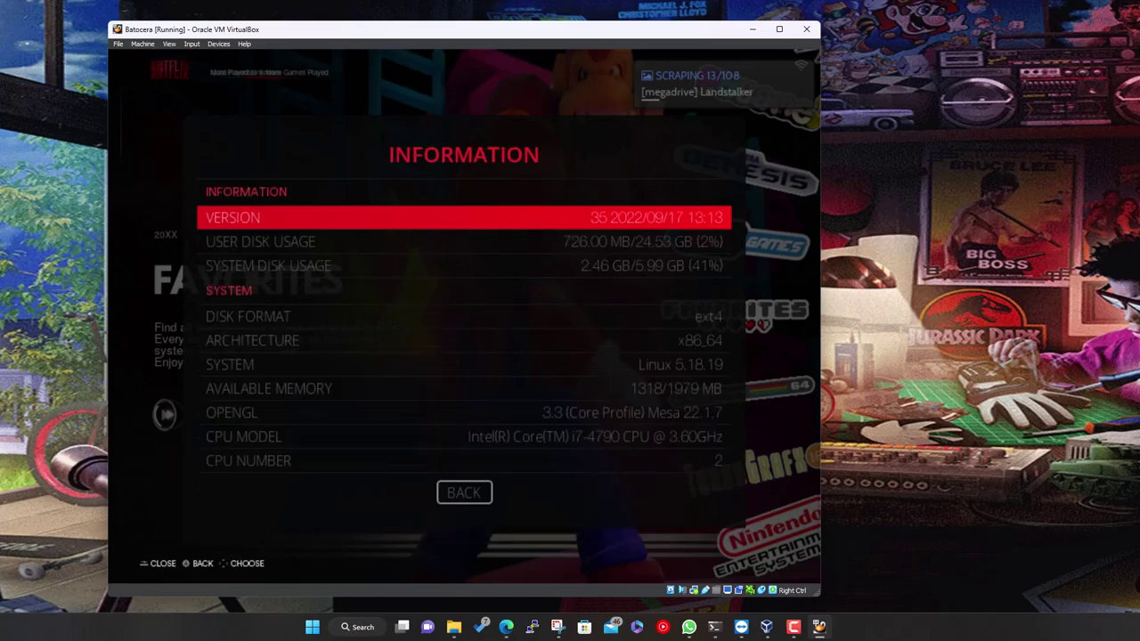
{"action": "key", "text": "Down"}
{"action": "key", "text": "Down"}
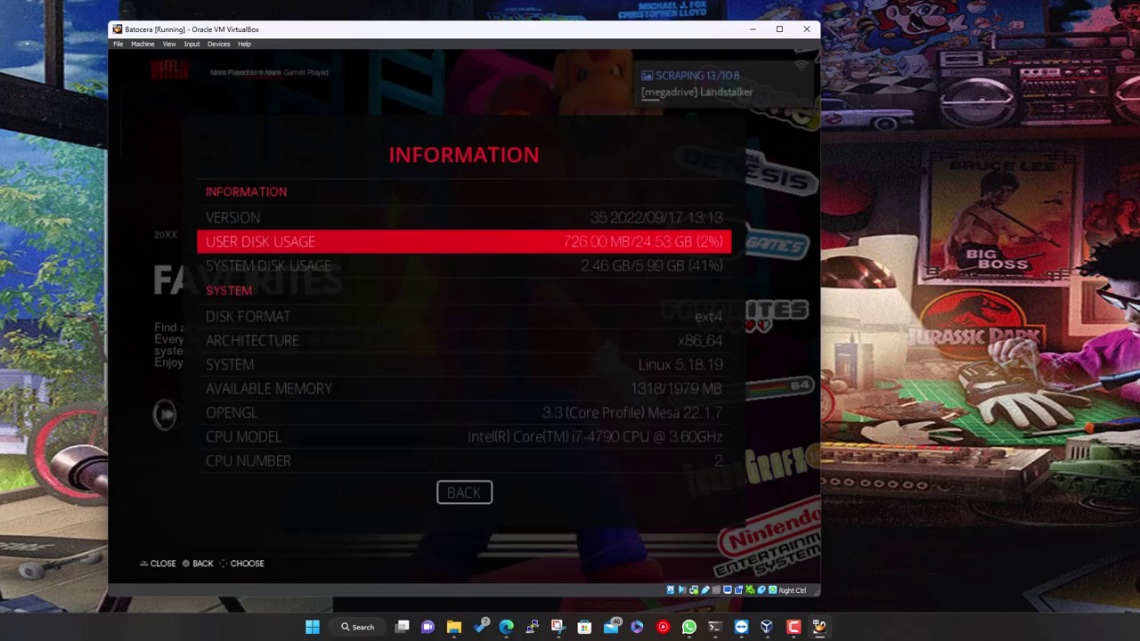
{"action": "key", "text": "Down"}
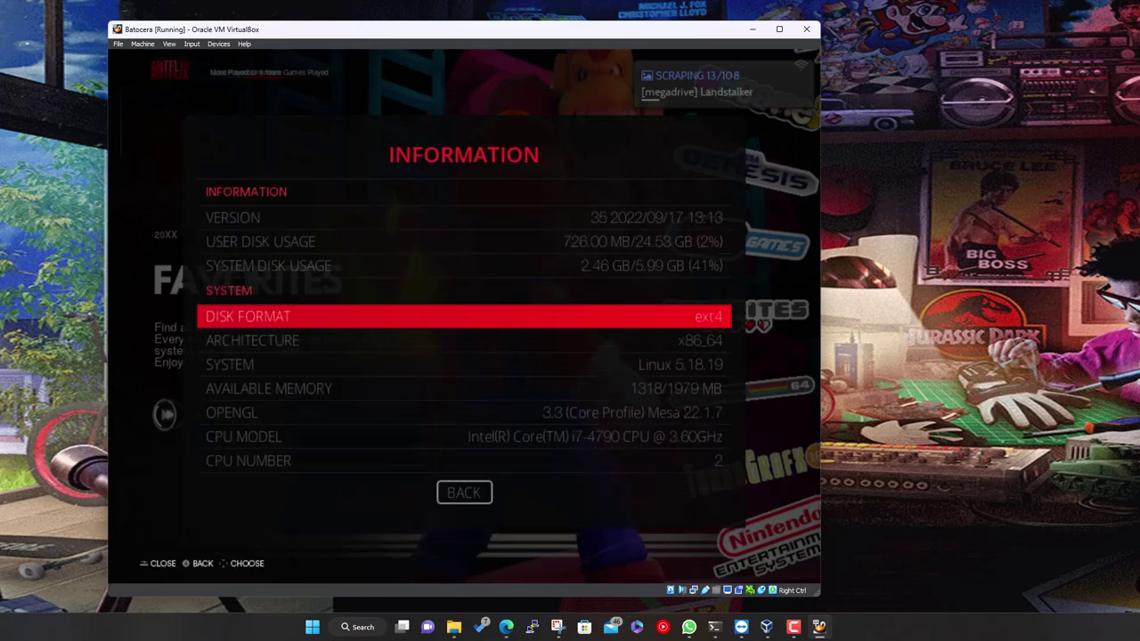
{"action": "key", "text": "Down"}
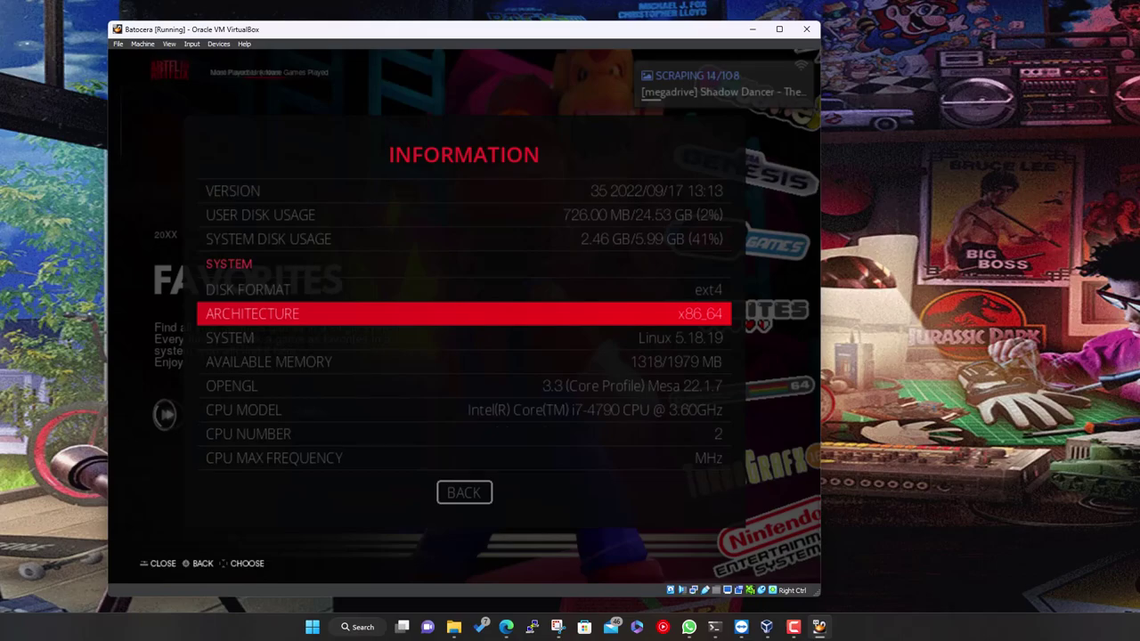
{"action": "key", "text": "Down"}
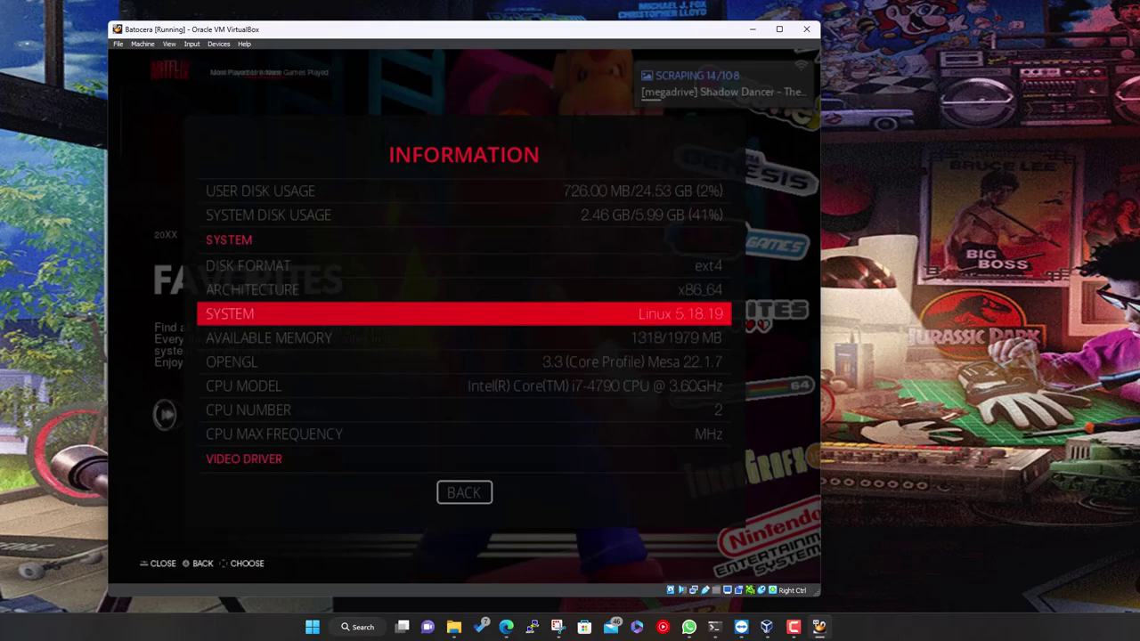
{"action": "key", "text": "Down"}
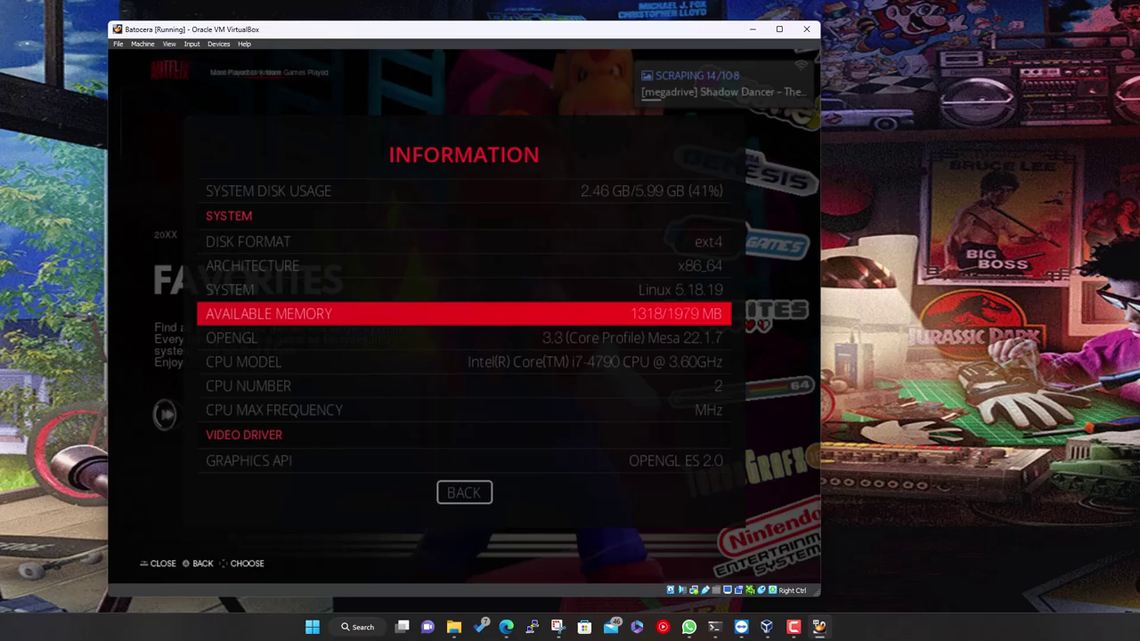
{"action": "key", "text": "Down"}
{"action": "key", "text": "Down"}
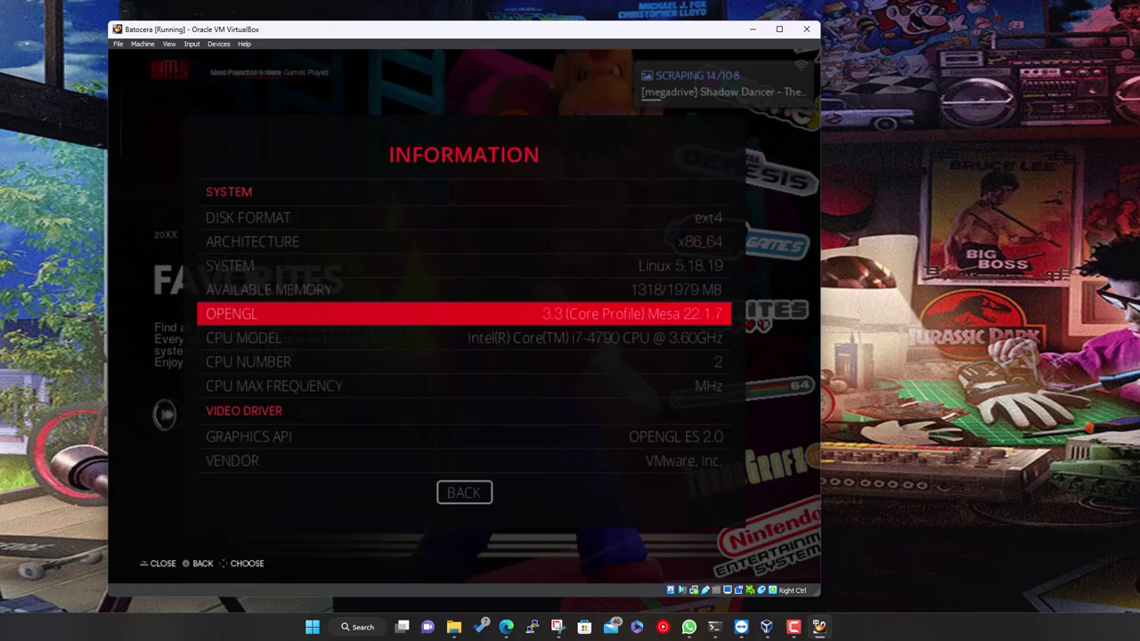
{"action": "key", "text": "Down"}
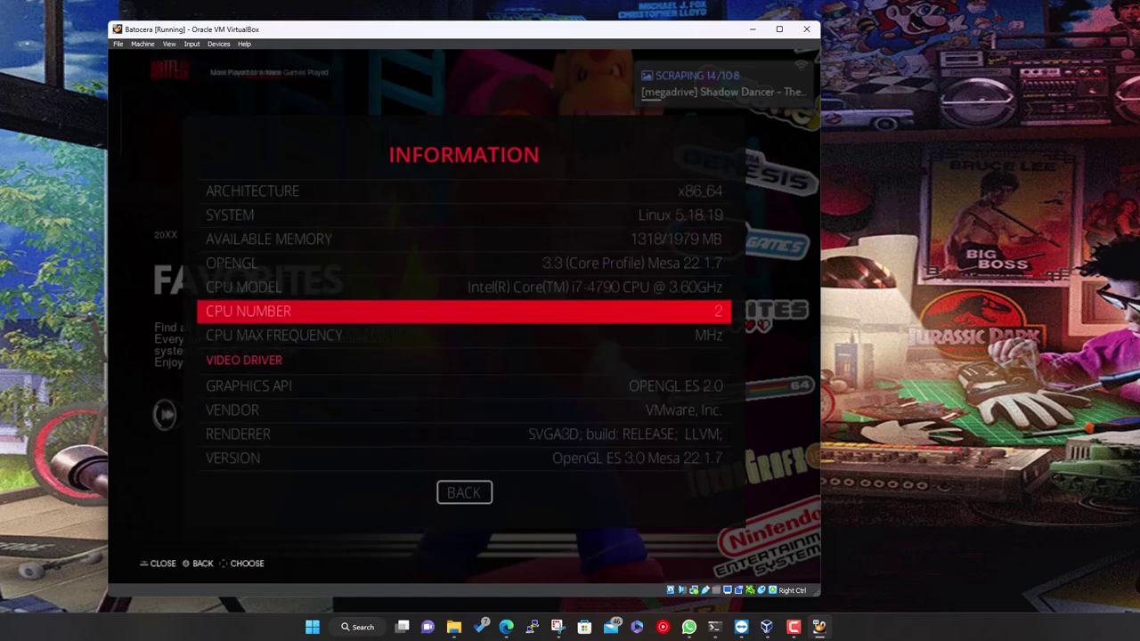
Check the graphics vendor and renderer details, then close Information back to System Settings
{"action": "key", "text": "Down"}
{"action": "key", "text": "Down"}
{"action": "key", "text": "Down"}
{"action": "key", "text": "Down"}
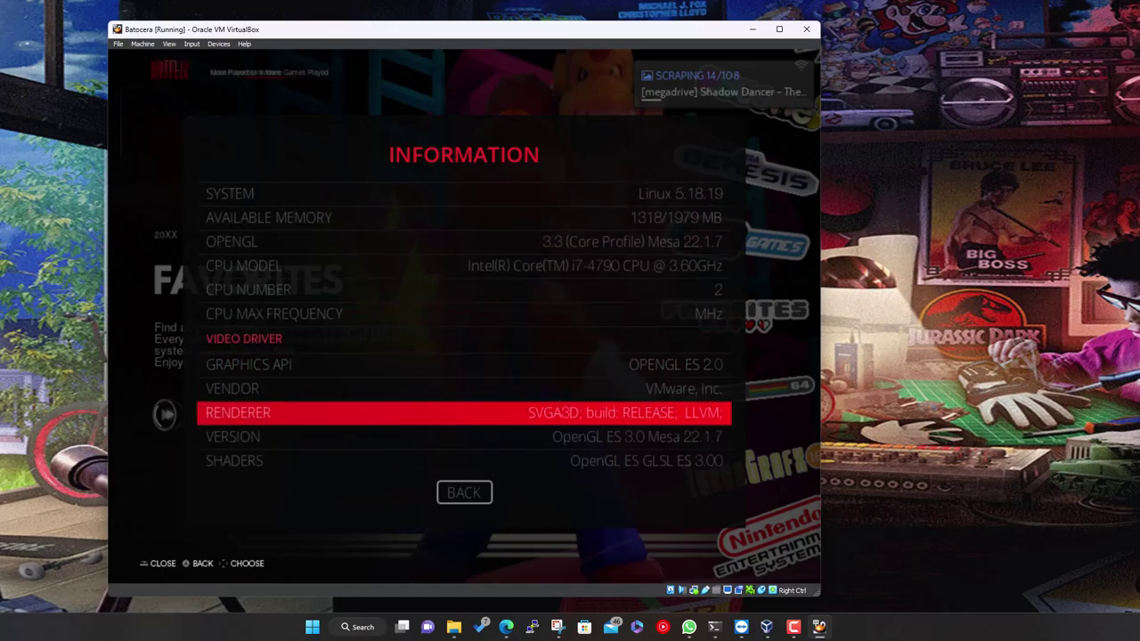
{"action": "key", "text": "Up"}
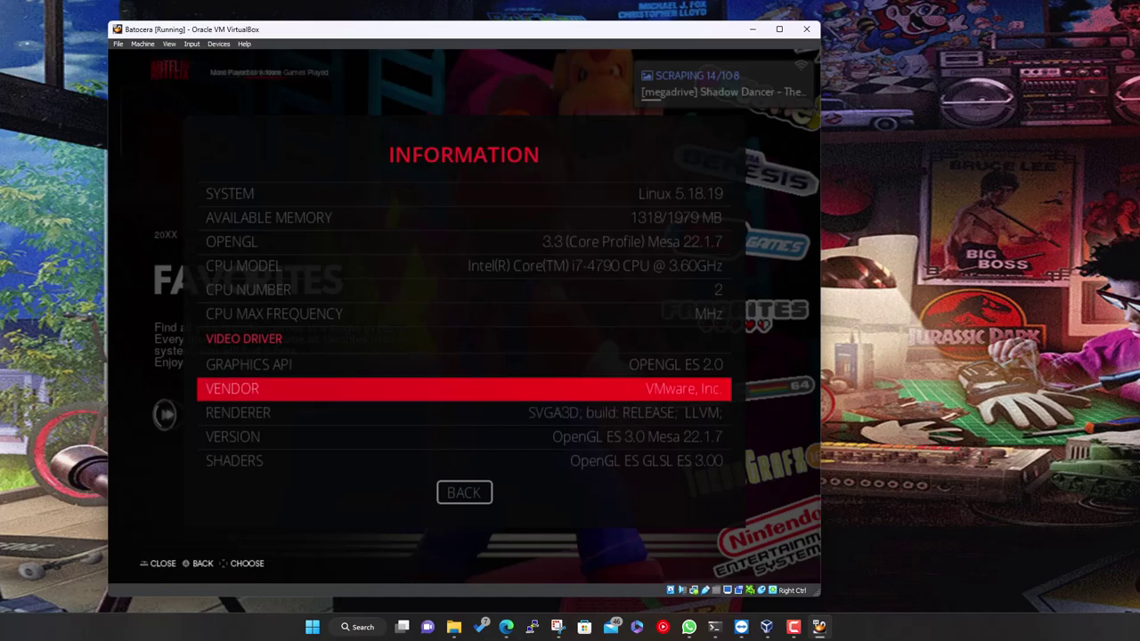
{"action": "key", "text": "Down"}
{"action": "key", "text": "Up"}
{"action": "key", "text": "Up"}
{"action": "key", "text": "Up"}
{"action": "key", "text": "Up"}
{"action": "key", "text": "Up"}
{"action": "key", "text": "Up"}
{"action": "key", "text": "Up"}
{"action": "key", "text": "Up"}
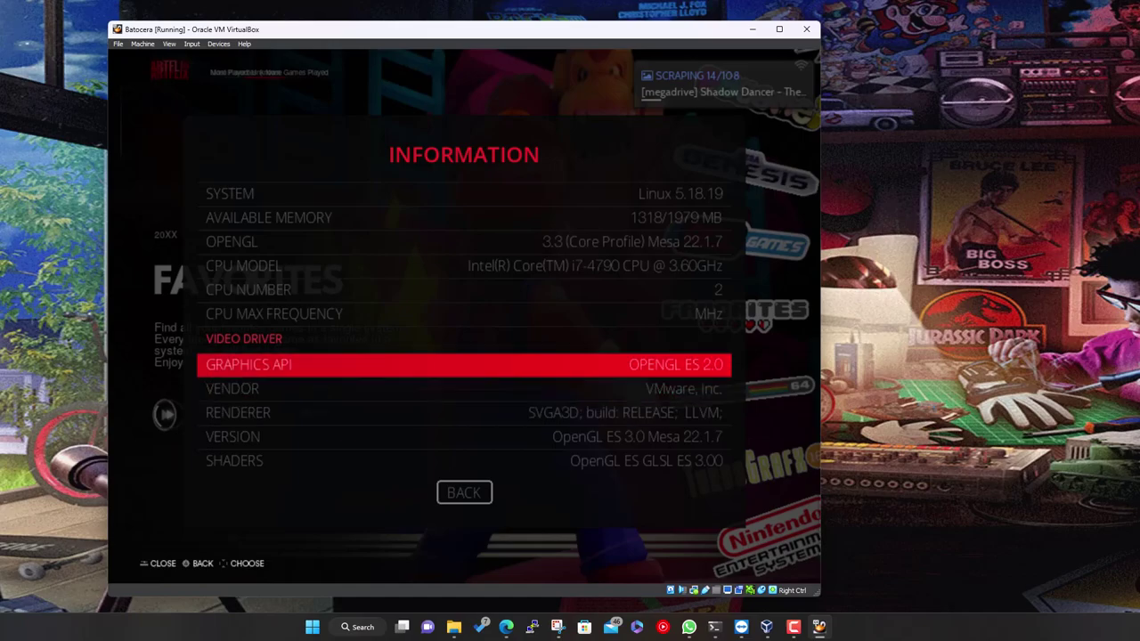
{"action": "key", "text": "Up"}
{"action": "key", "text": "Up"}
{"action": "key", "text": "Up"}
{"action": "key", "text": "Up"}
{"action": "key", "text": "Up"}
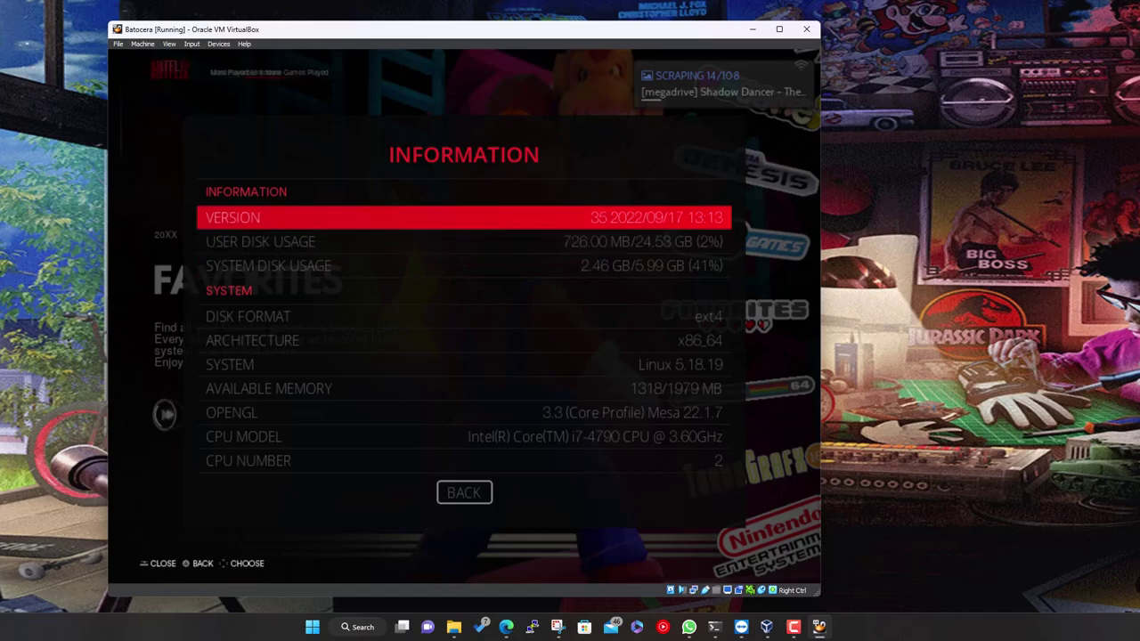
{"action": "key", "text": "Up"}
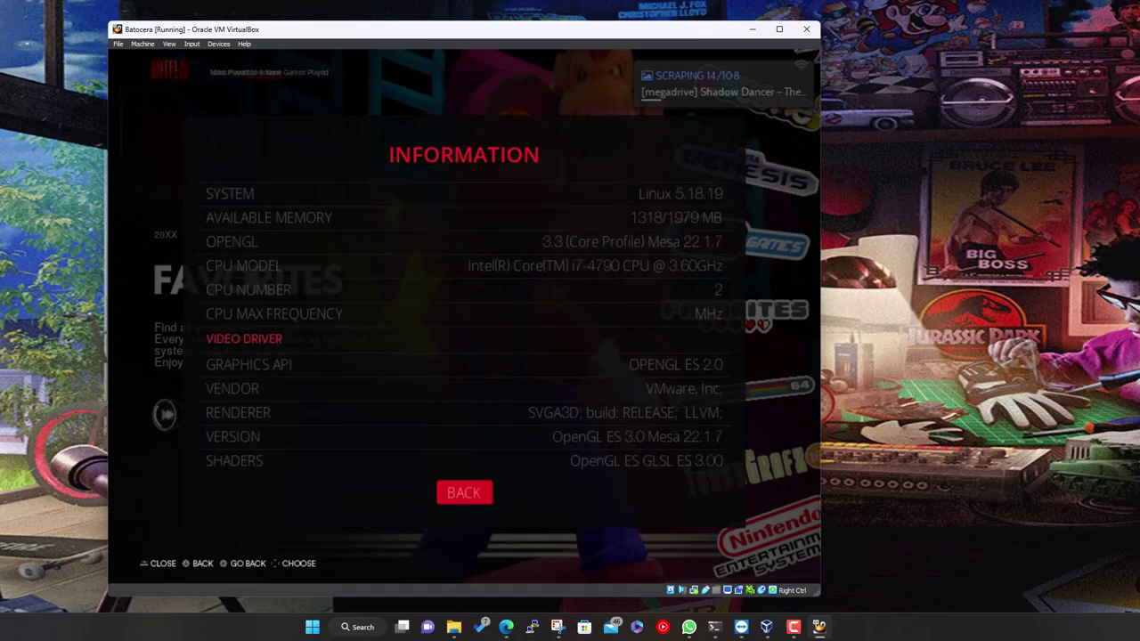
{"action": "key", "text": "Return"}
{"action": "key", "text": "Down"}
{"action": "key", "text": "Down"}
{"action": "key", "text": "Down"}
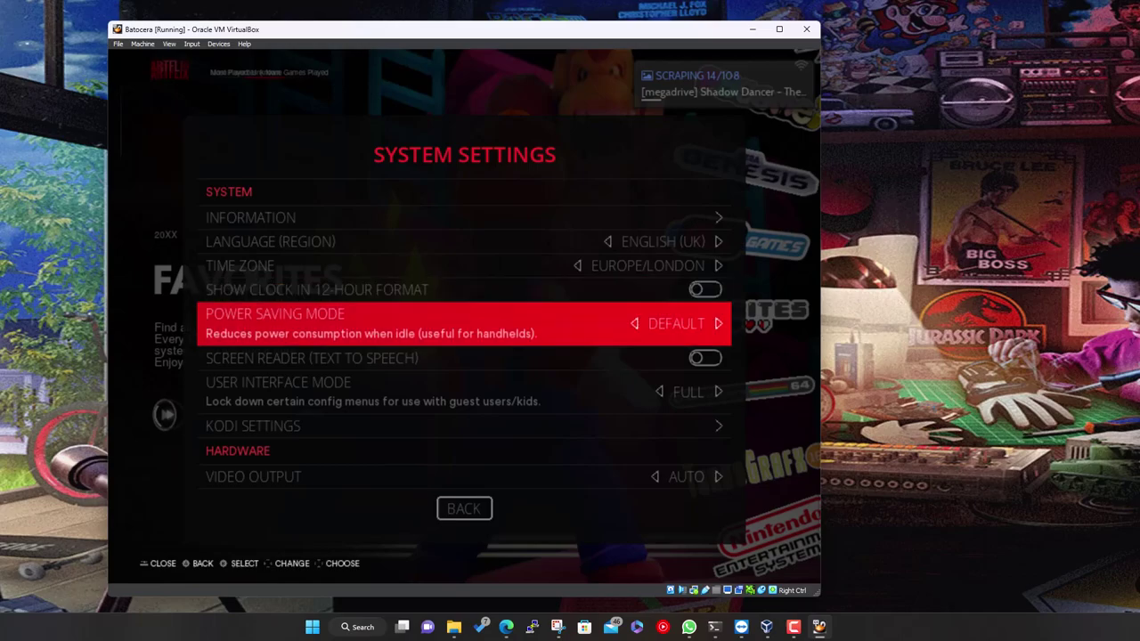
Browse the screen reader, video output, audio output and audio profile settings
{"action": "key", "text": "Down"}
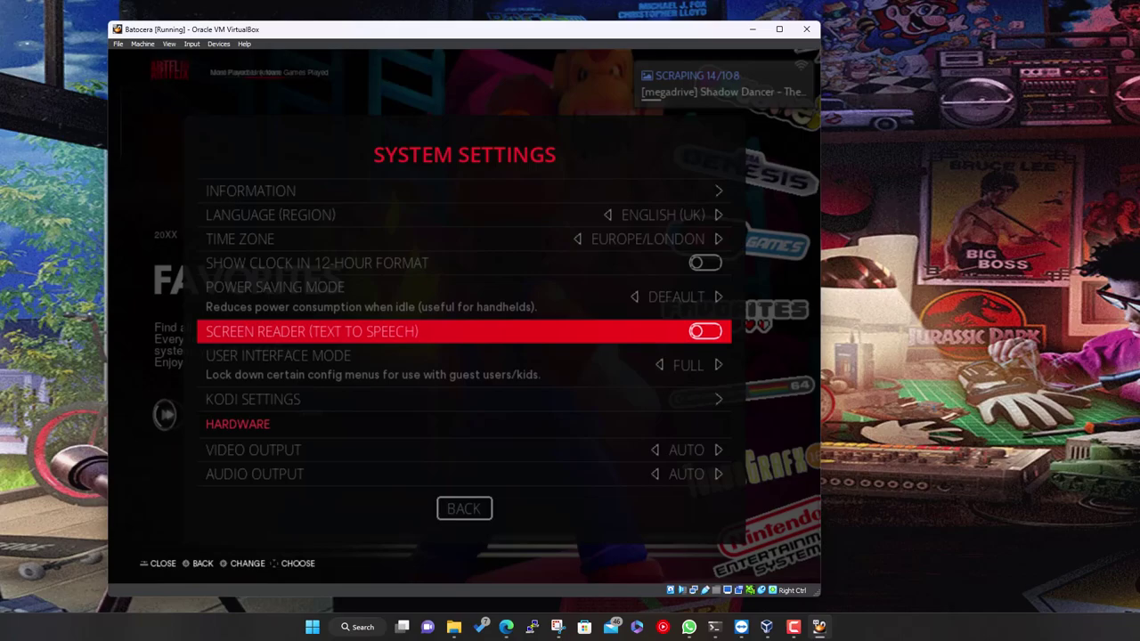
{"action": "key", "text": "Down"}
{"action": "key", "text": "Down"}
{"action": "key", "text": "Down"}
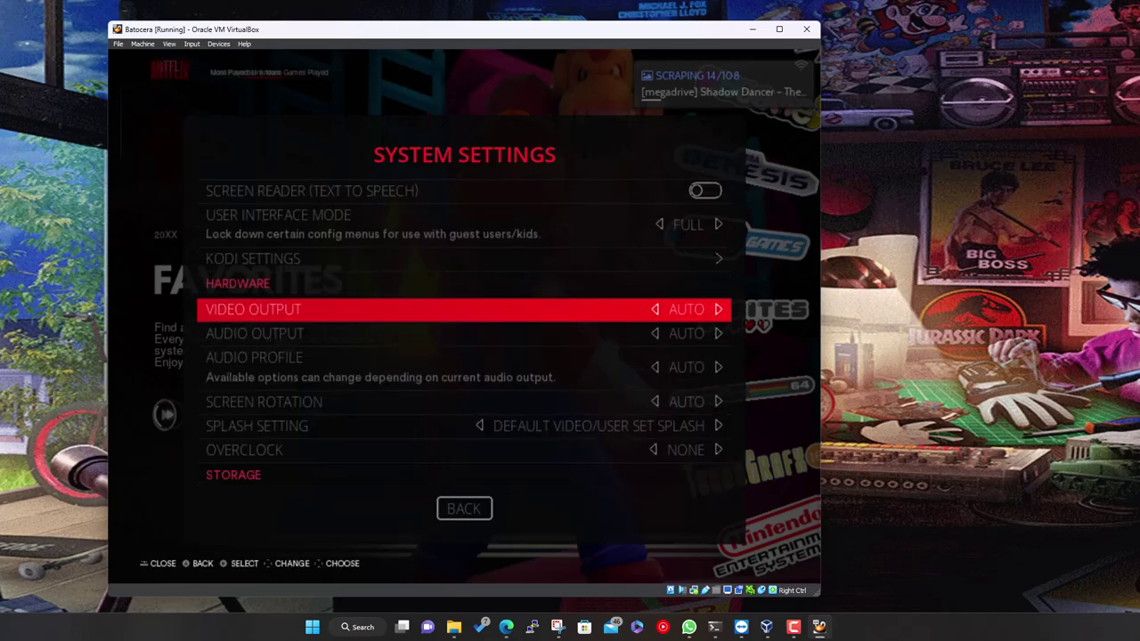
{"action": "key", "text": "Up"}
{"action": "key", "text": "Down"}
{"action": "key", "text": "Down"}
{"action": "key", "text": "Down"}
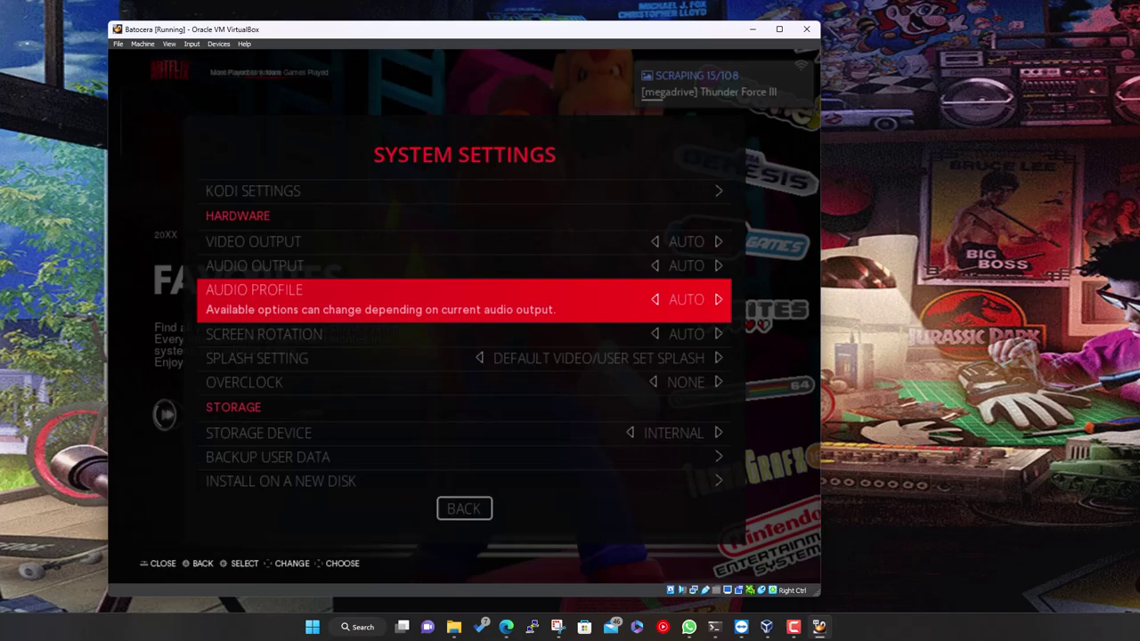
{"action": "key", "text": "Up"}
{"action": "key", "text": "Up"}
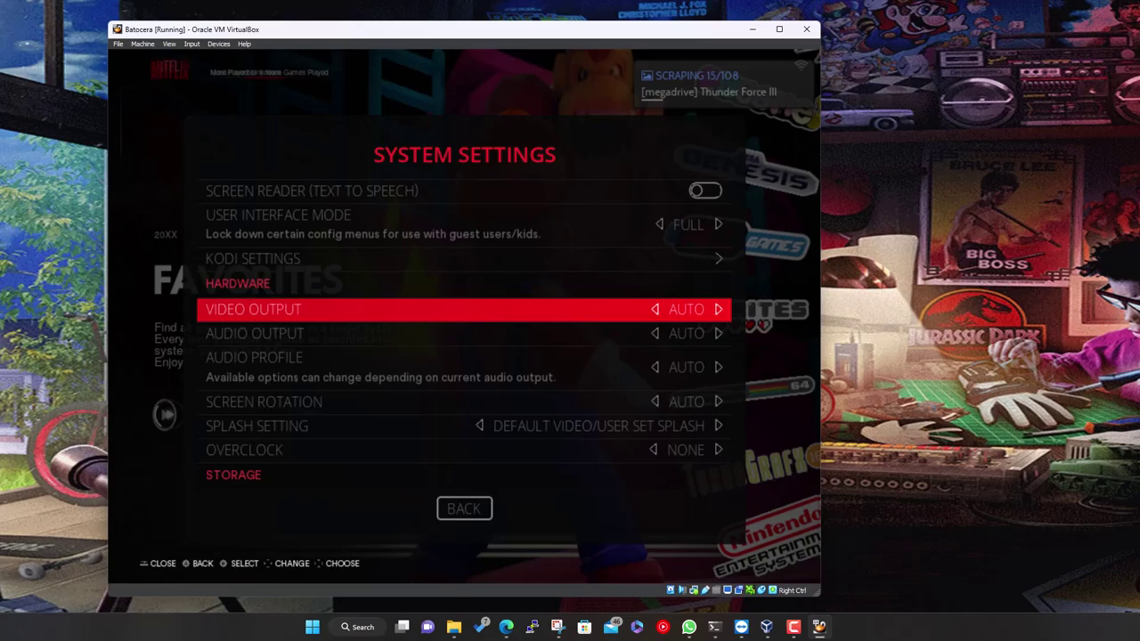
{"action": "key", "text": "Down"}
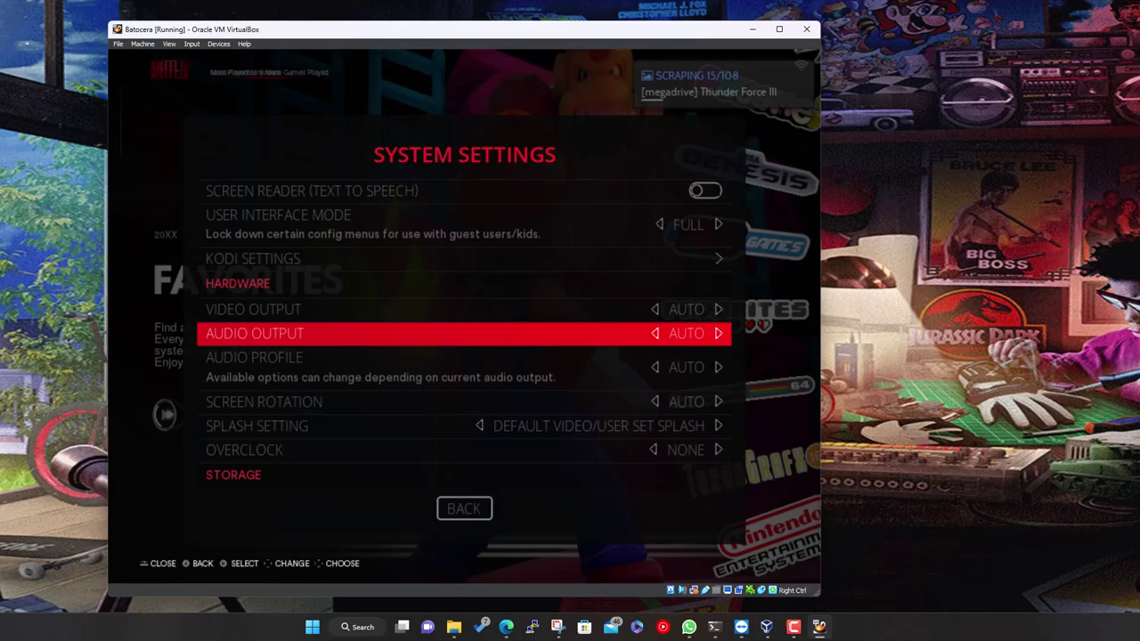
{"action": "key", "text": "Down"}
{"action": "key", "text": "Up"}
{"action": "key", "text": "Down"}
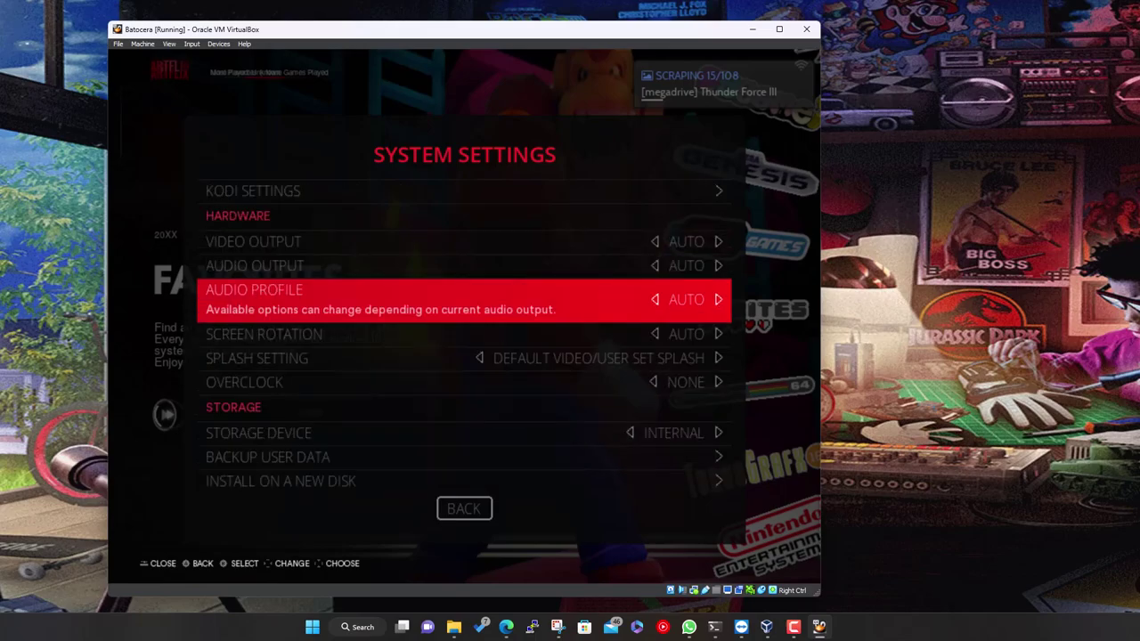
Move past screen rotation and overclock to open the Storage Device choices (Internal, Any External)
{"action": "key", "text": "Down"}
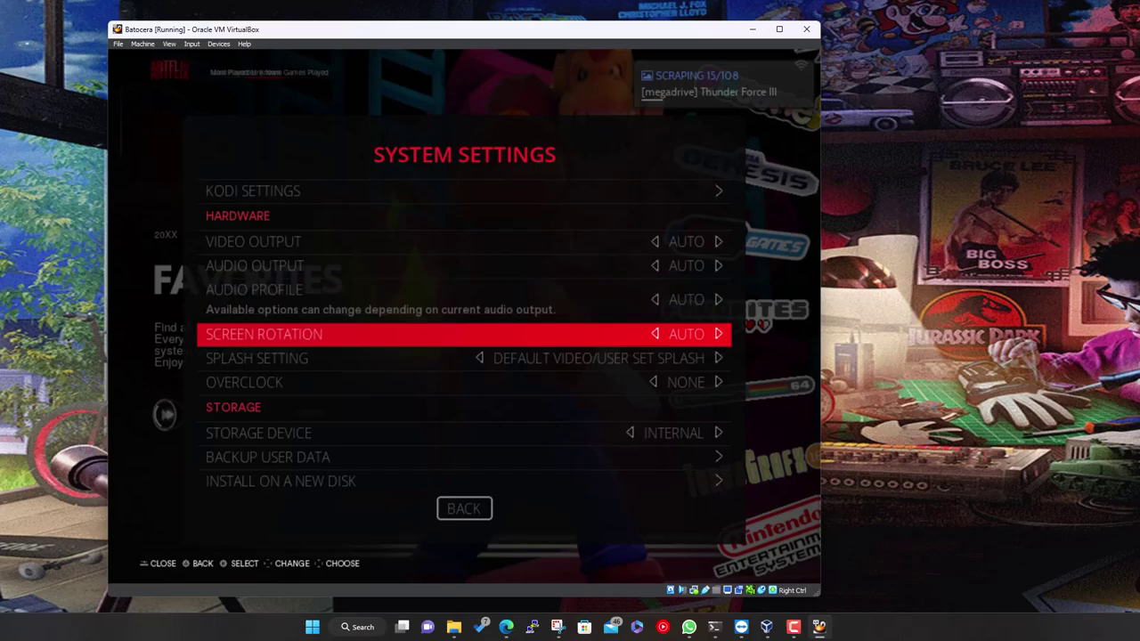
{"action": "key", "text": "Down"}
{"action": "key", "text": "Down"}
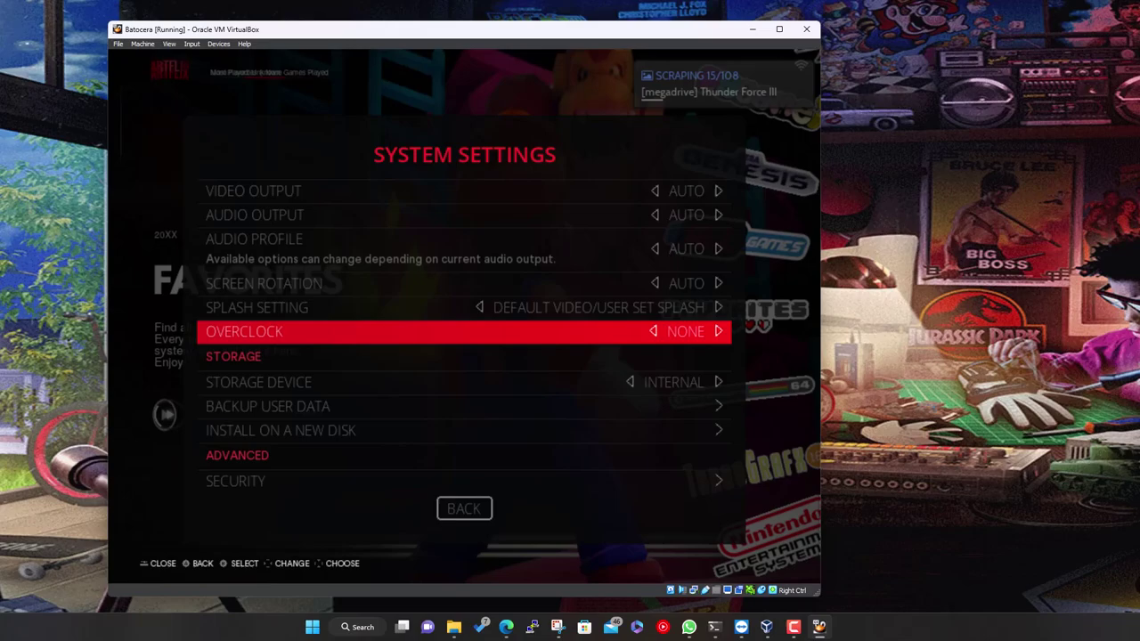
{"action": "key", "text": "Down"}
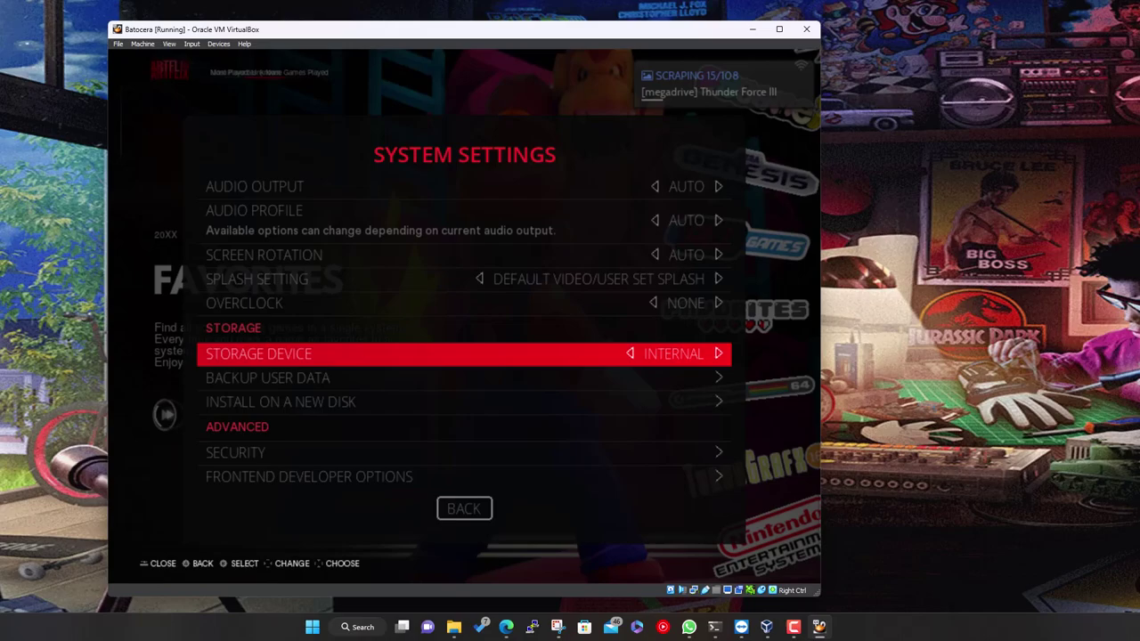
{"action": "key", "text": "Return"}
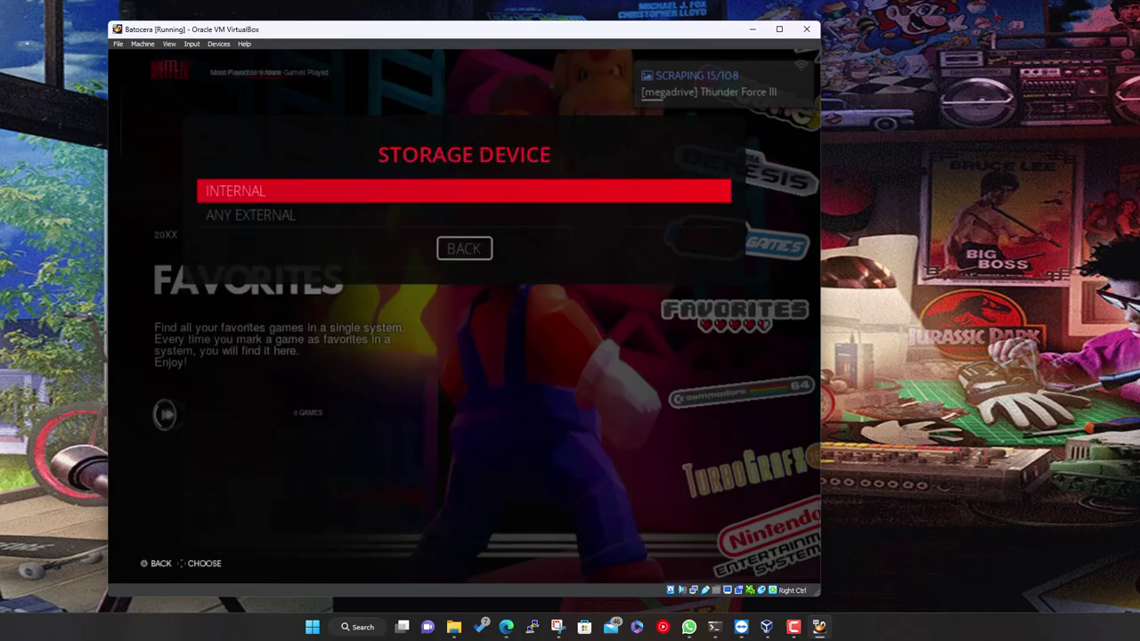
{"action": "key", "text": "Down"}
{"action": "key", "text": "Up"}
{"action": "key", "text": "Return"}
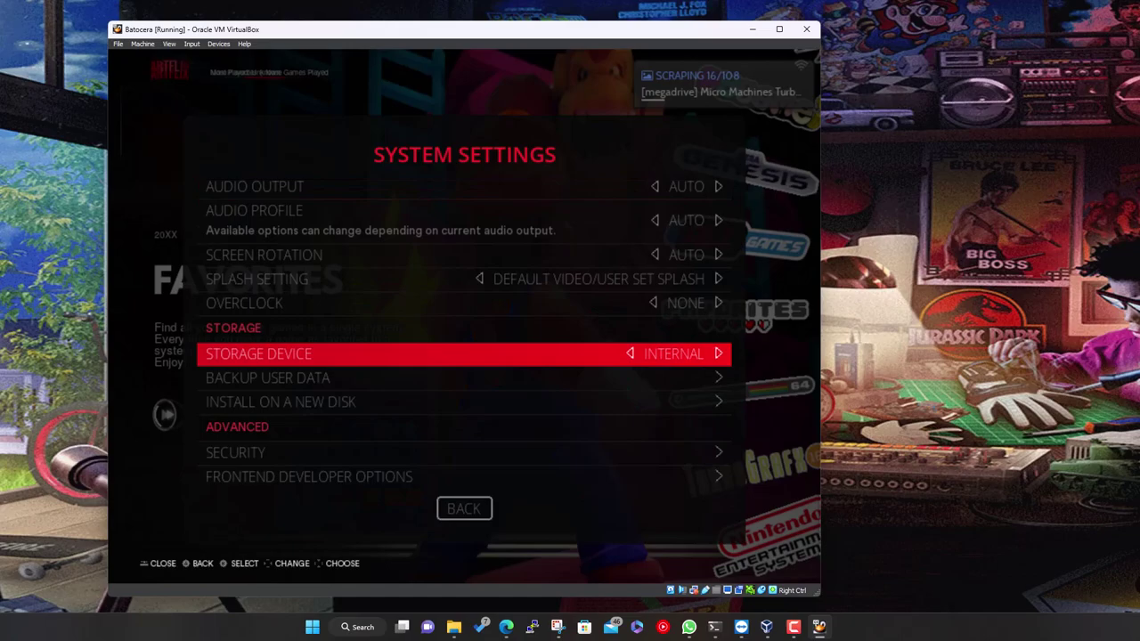
{"action": "key", "text": "Down"}
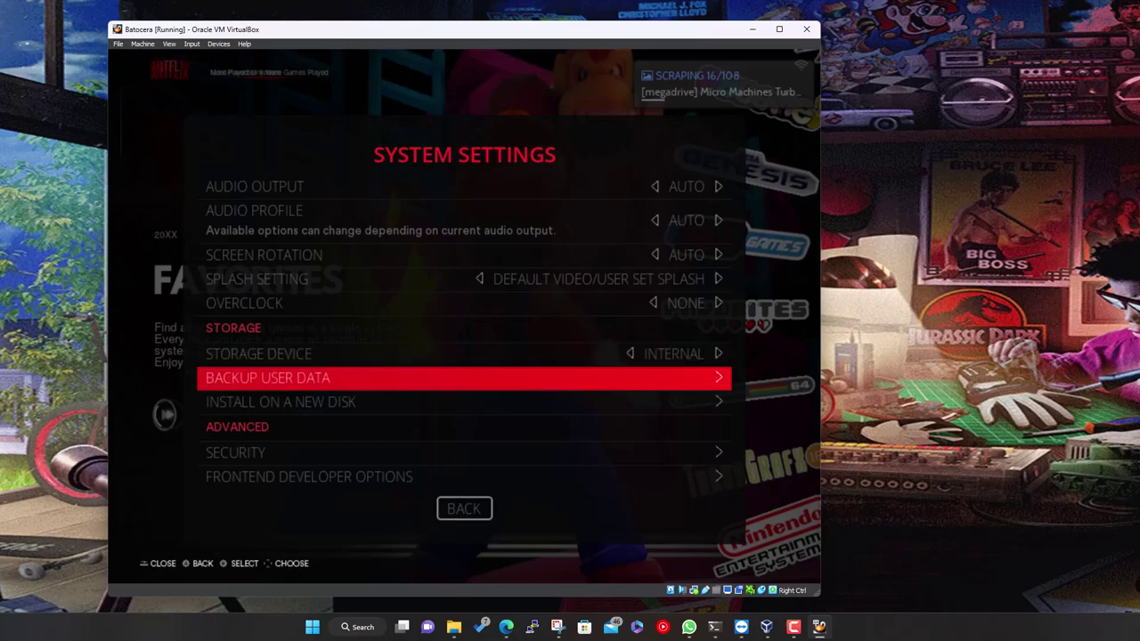
{"action": "key", "text": "Return"}
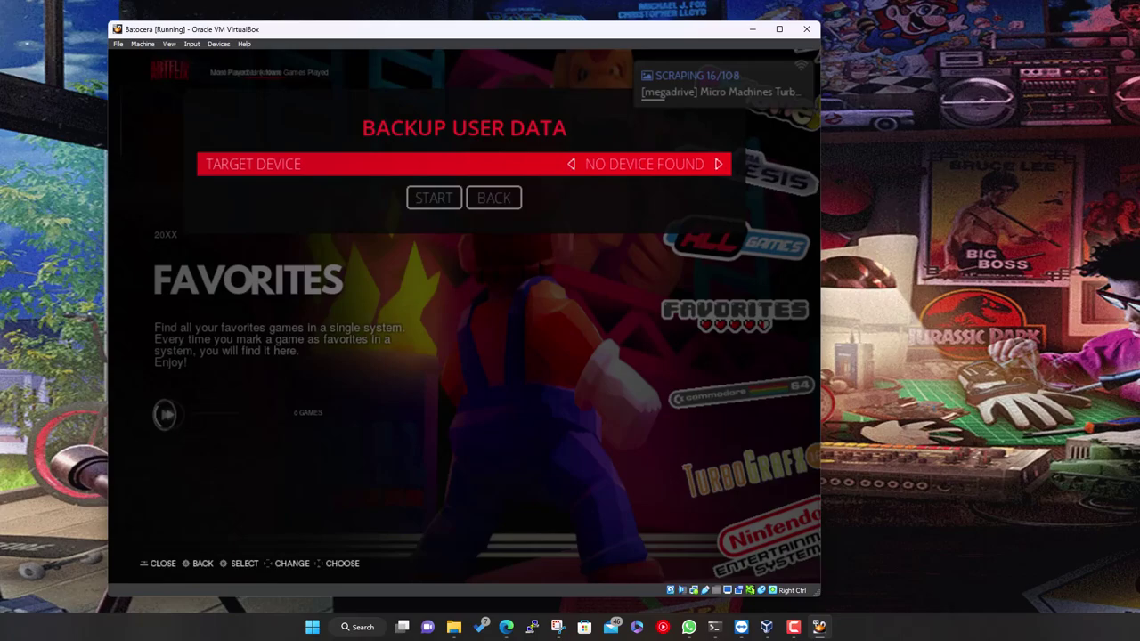
{"action": "key", "text": "Down"}
{"action": "key", "text": "Right"}
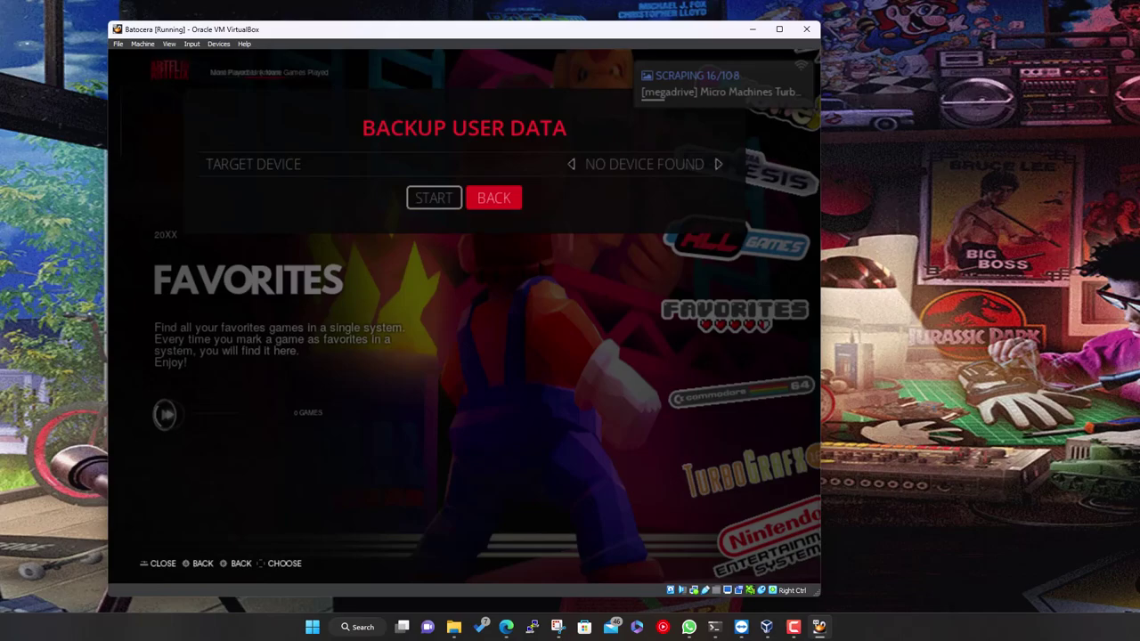
{"action": "key", "text": "Return"}
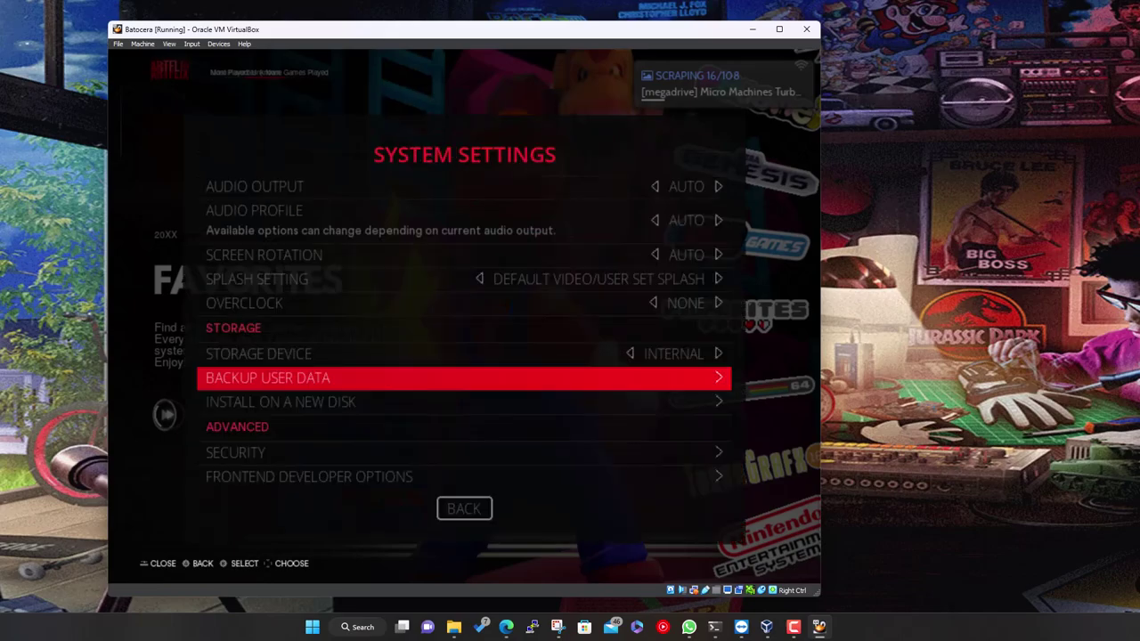
{"action": "key", "text": "Down"}
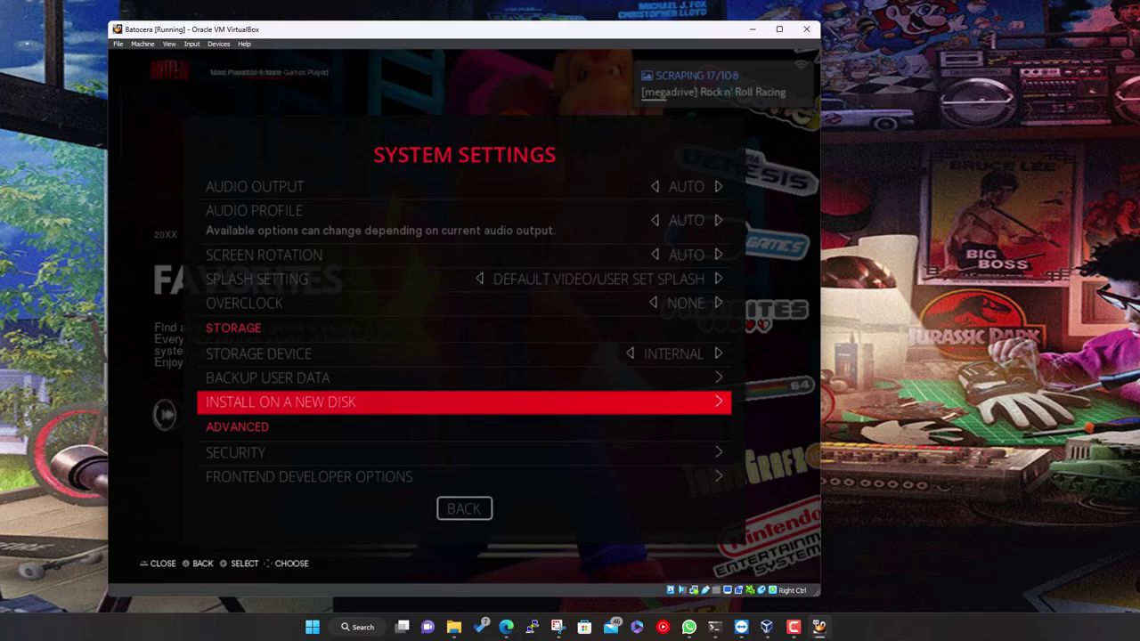
{"action": "key", "text": "Return"}
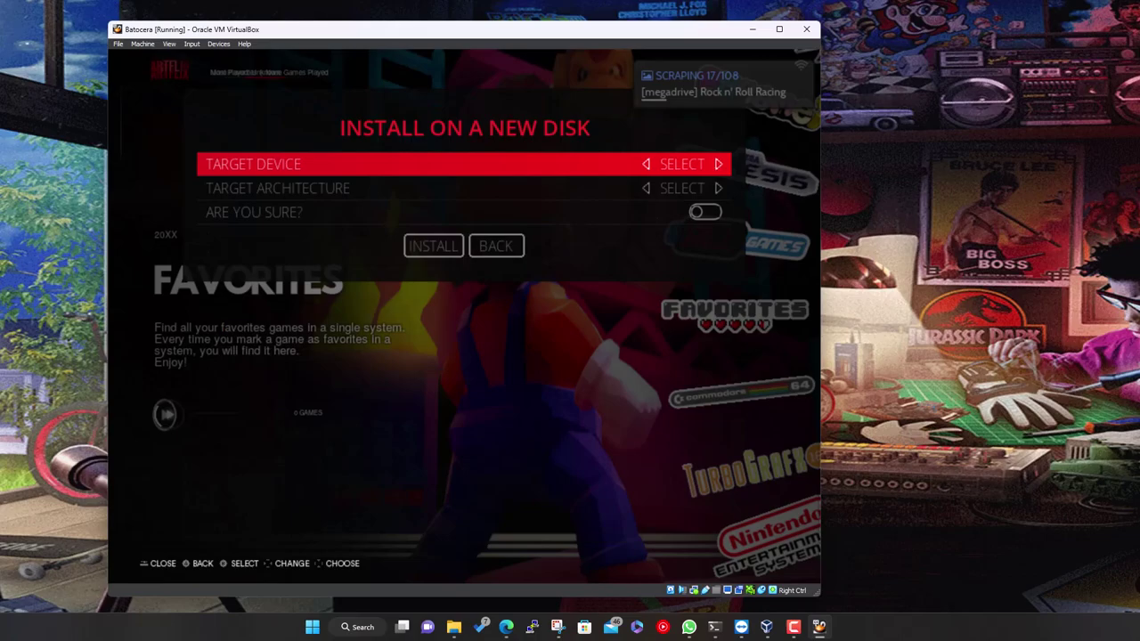
{"action": "key", "text": "Return"}
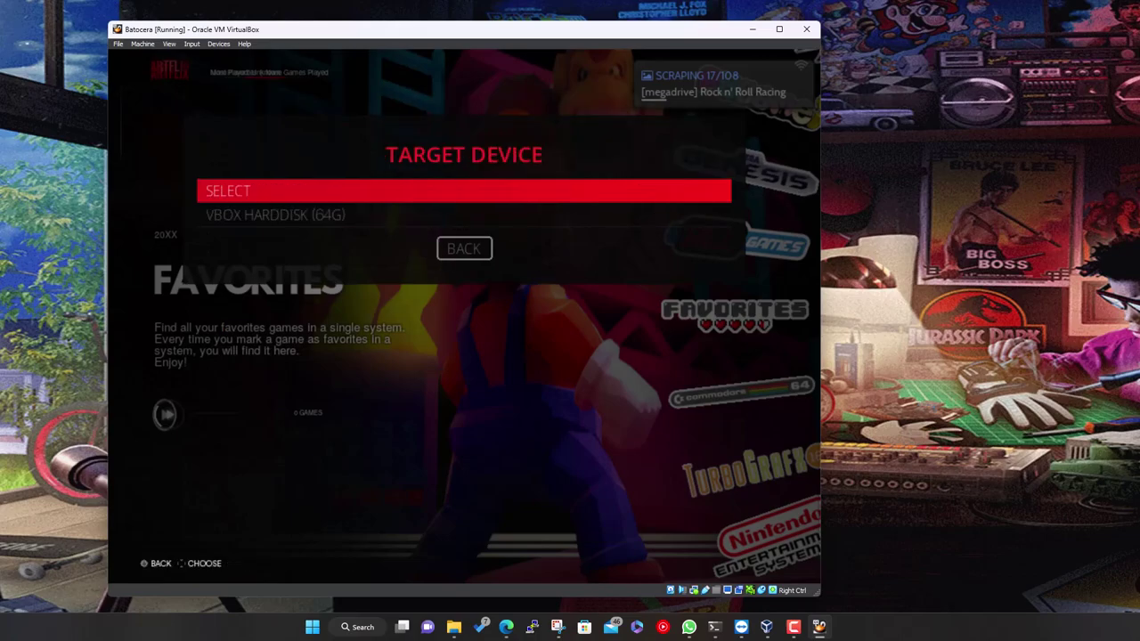
{"action": "key", "text": "Down"}
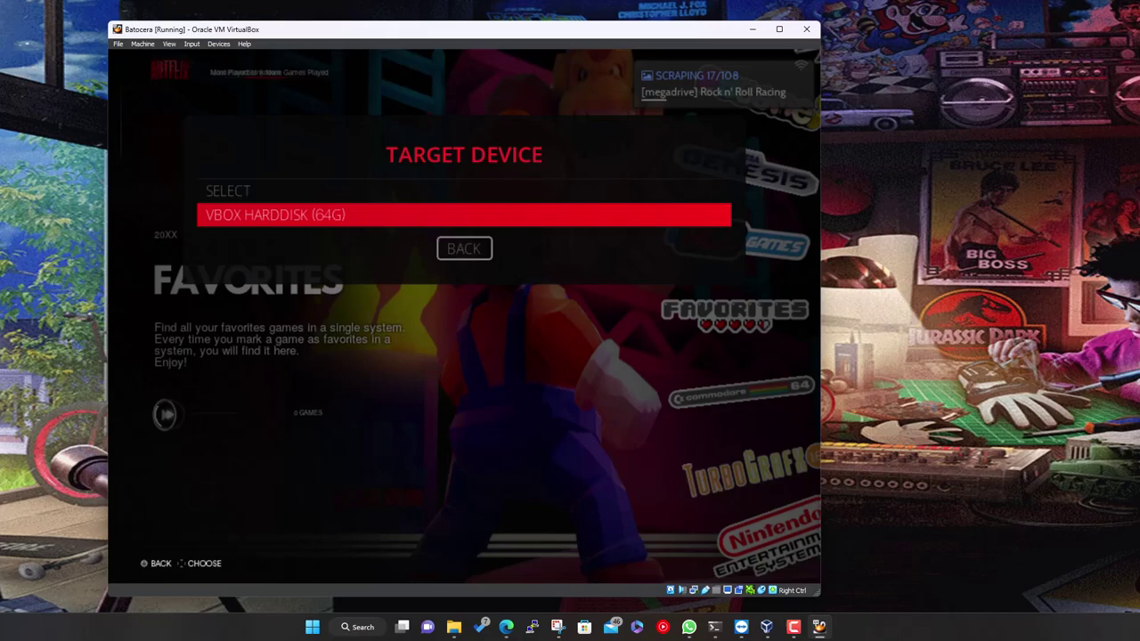
{"action": "key", "text": "Up"}
{"action": "key", "text": "Down"}
{"action": "key", "text": "Return"}
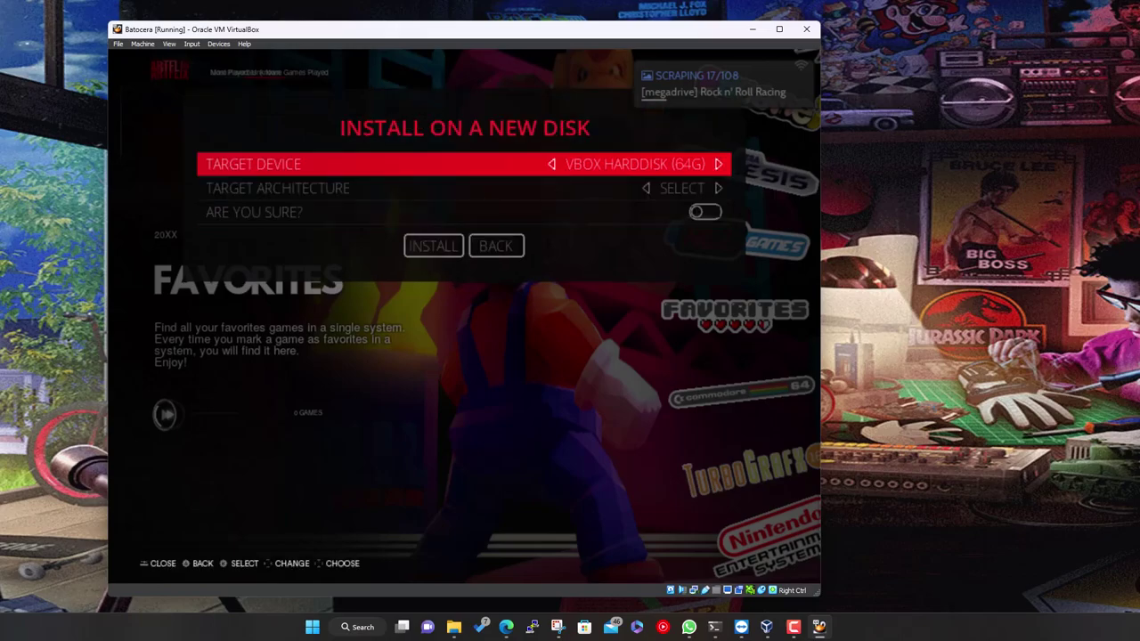
{"action": "key", "text": "Down"}
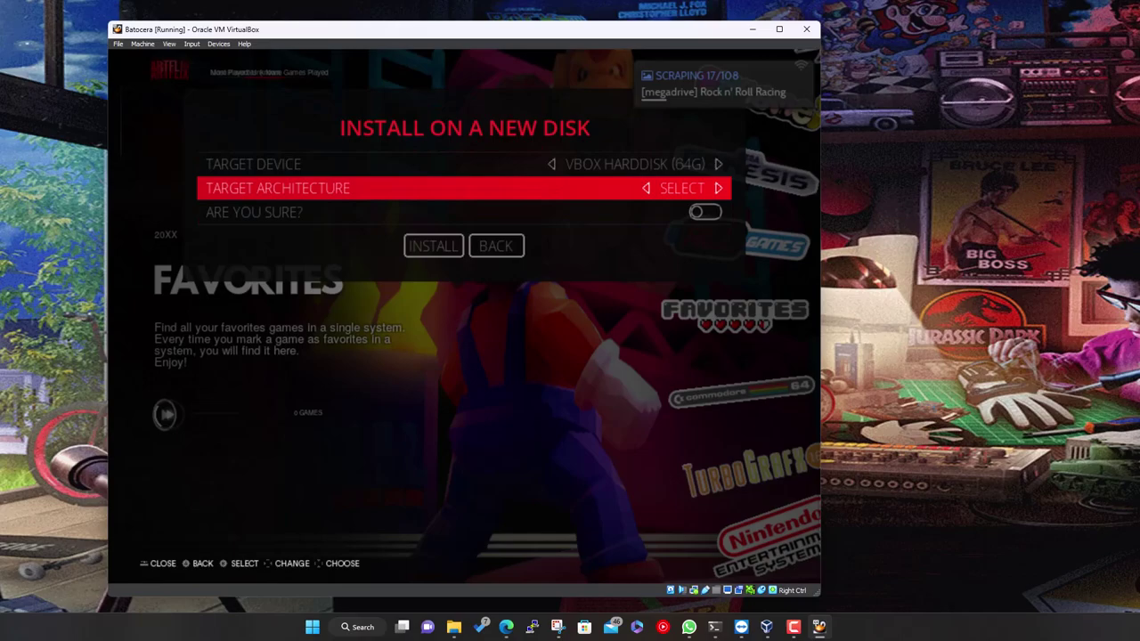
{"action": "key", "text": "Right"}
{"action": "key", "text": "Right"}
{"action": "key", "text": "Left"}
{"action": "key", "text": "Left"}
{"action": "key", "text": "Left"}
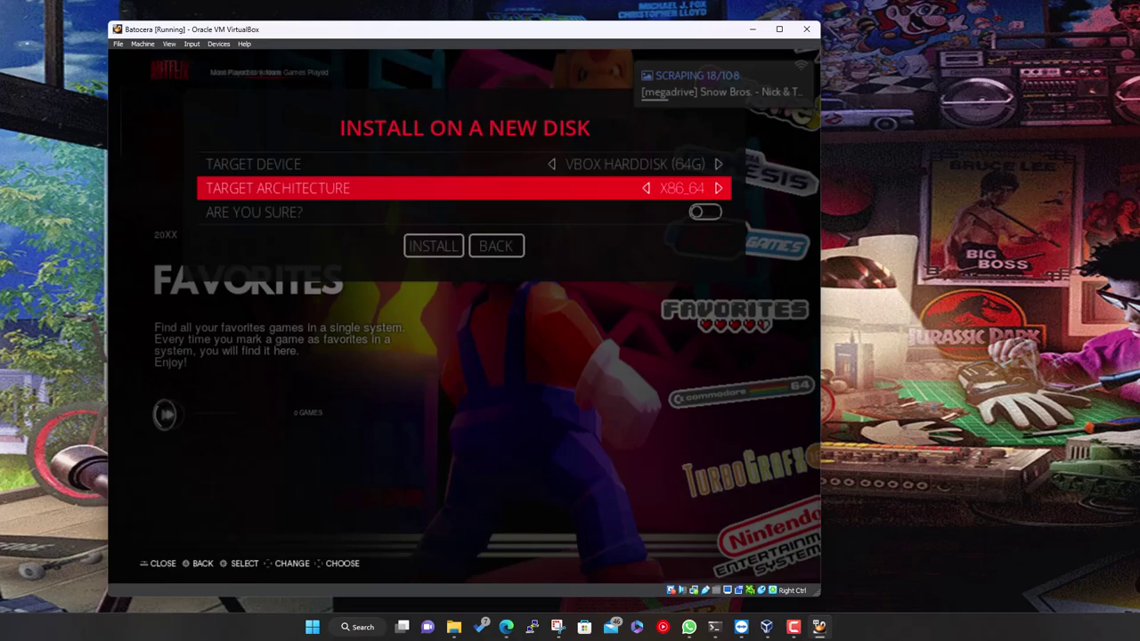
{"action": "key", "text": "Down"}
{"action": "key", "text": "Return"}
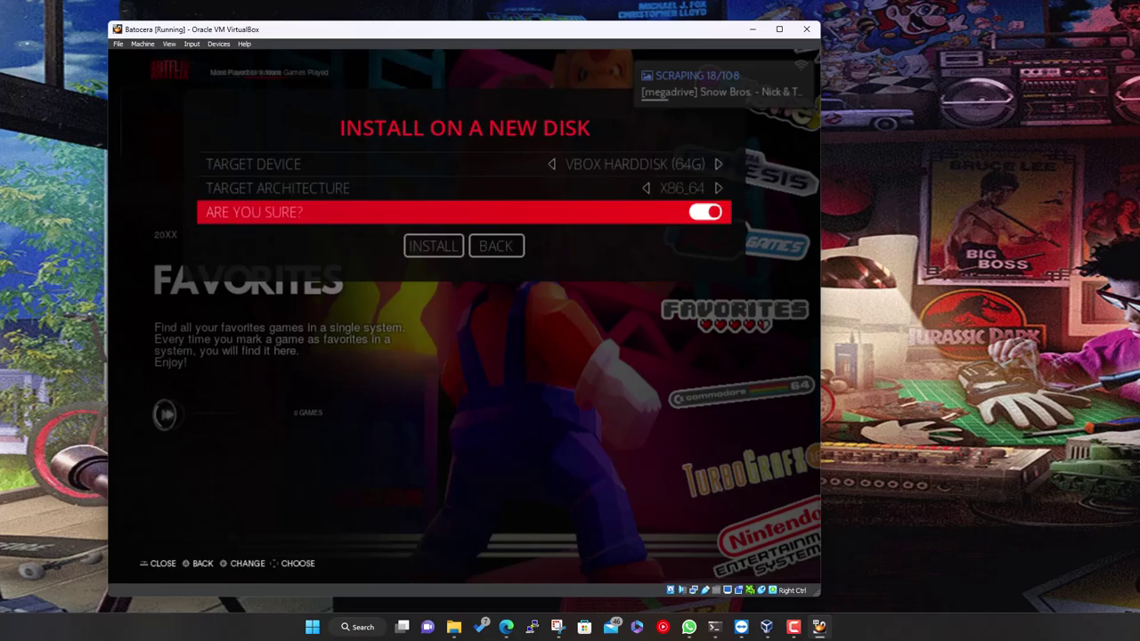
{"action": "key", "text": "Down"}
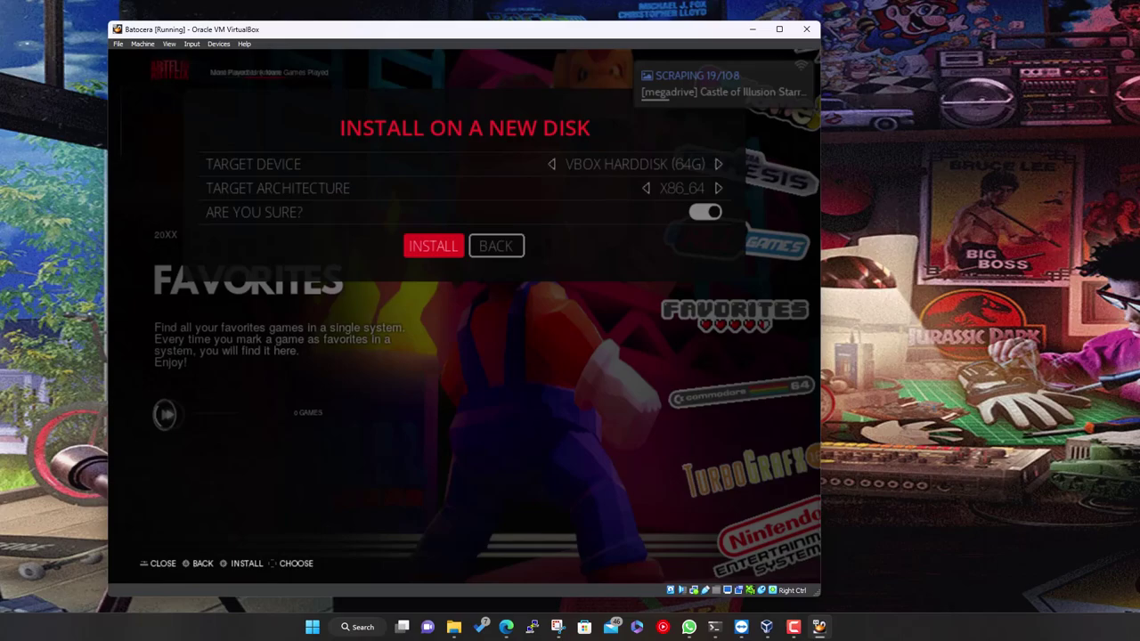
{"action": "key", "text": "Right"}
{"action": "key", "text": "Return"}
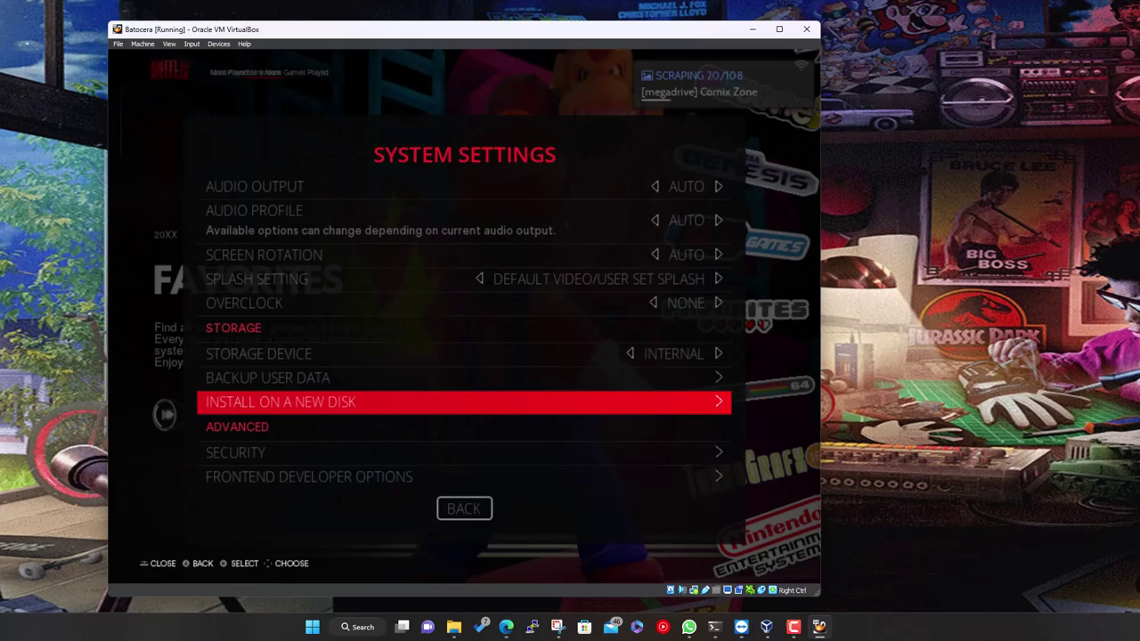
{"action": "key", "text": "Down"}
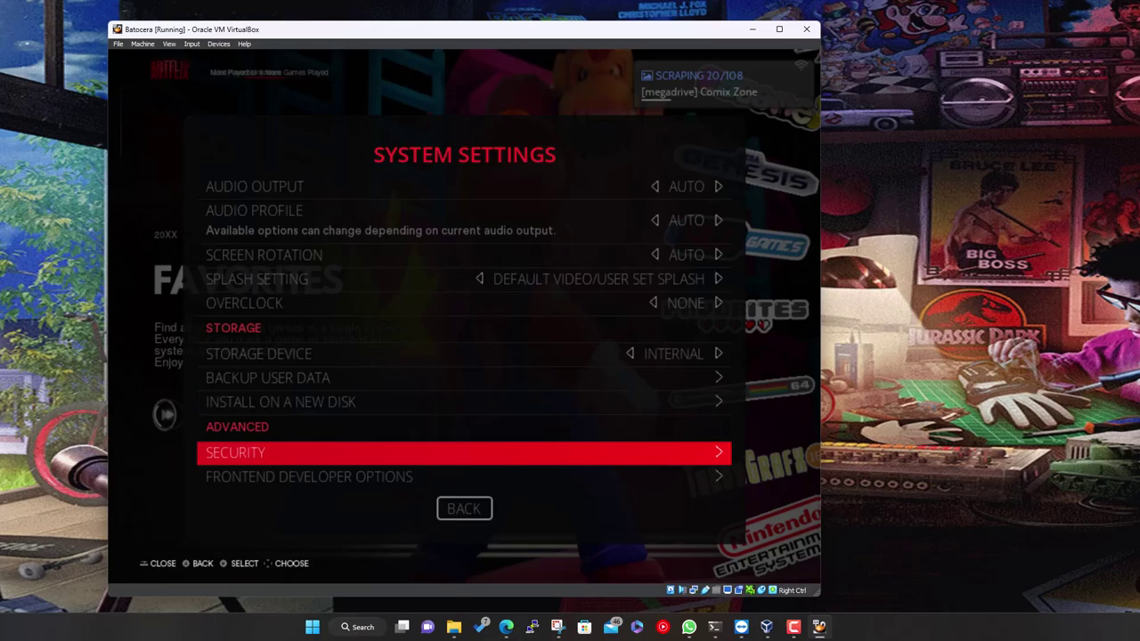
{"action": "key", "text": "Return"}
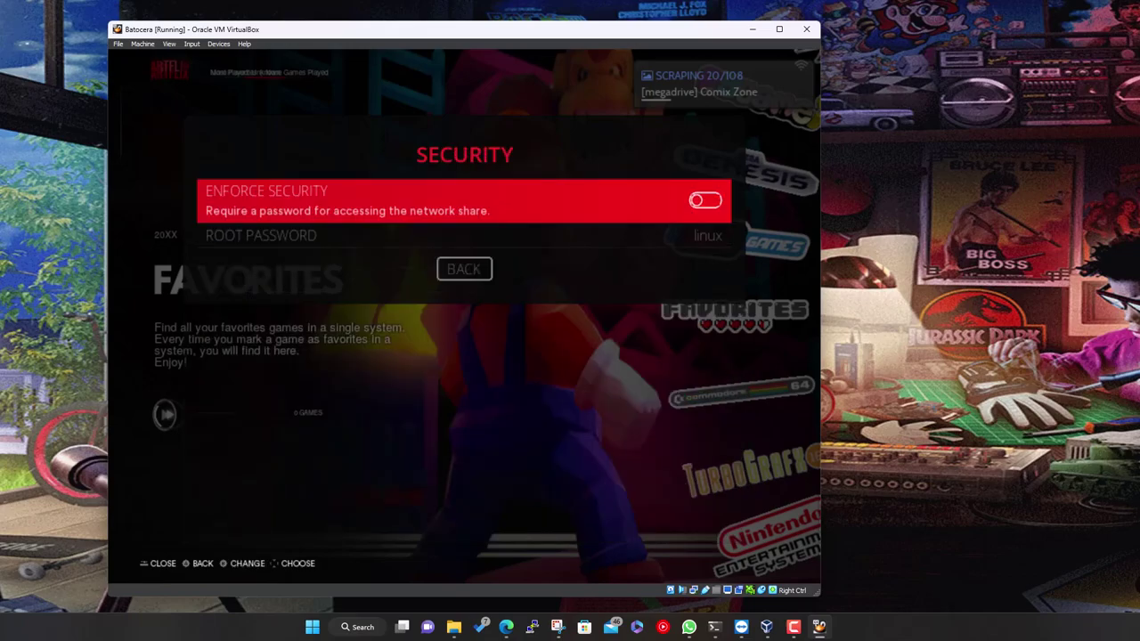
{"action": "key", "text": "Down"}
{"action": "key", "text": "Up"}
{"action": "key", "text": "Down"}
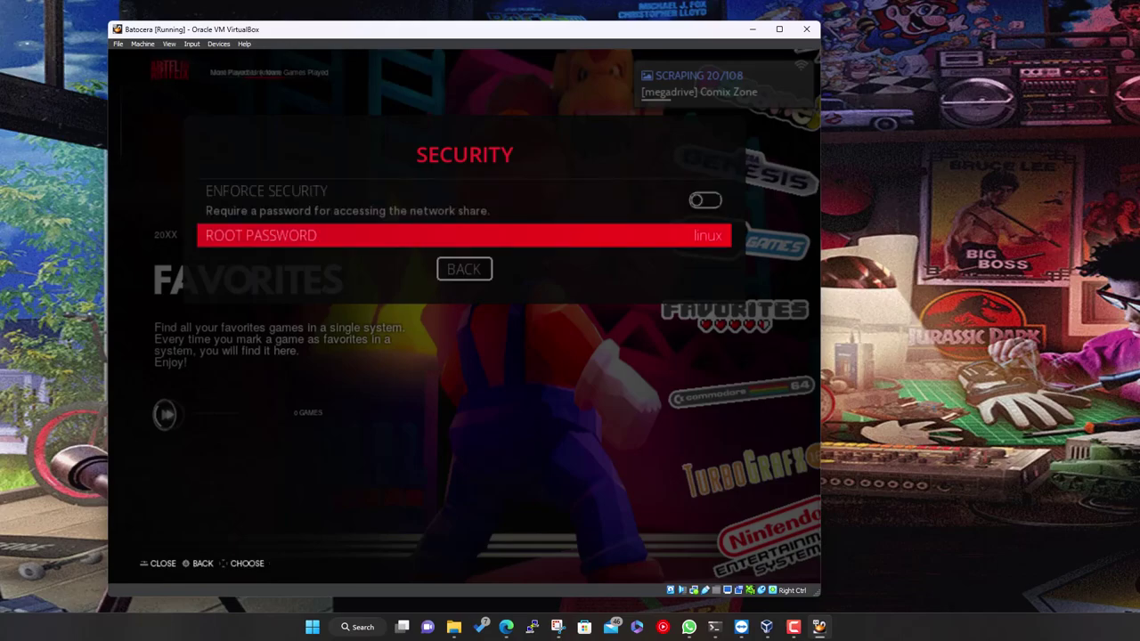
{"action": "key", "text": "Up"}
{"action": "key", "text": "Down"}
{"action": "key", "text": "Down"}
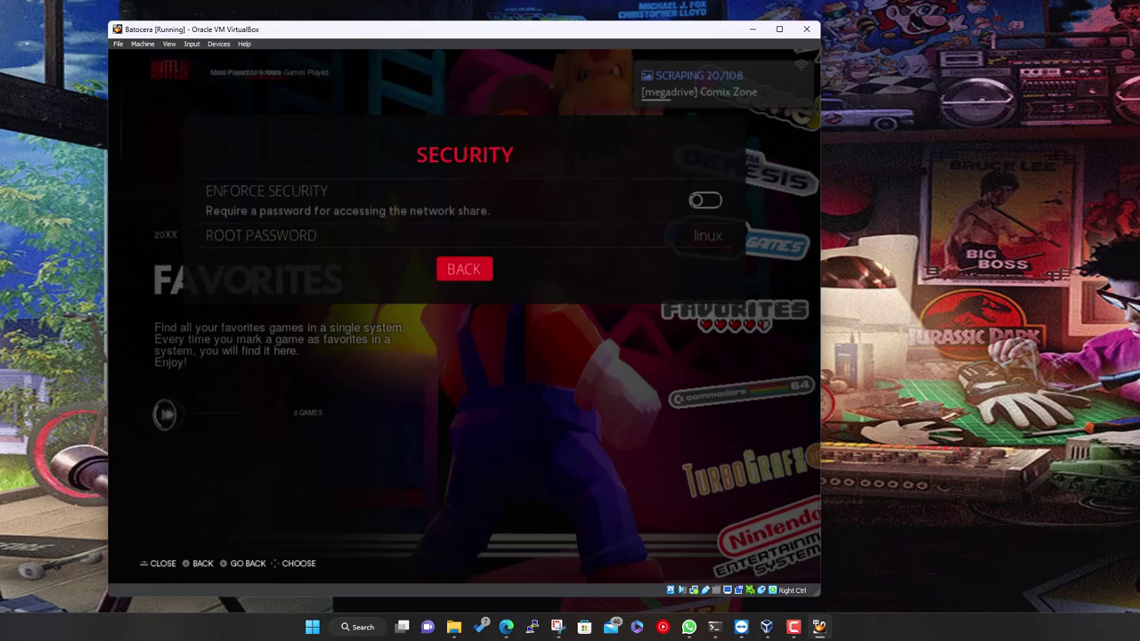
{"action": "key", "text": "Return"}
{"action": "key", "text": "Down"}
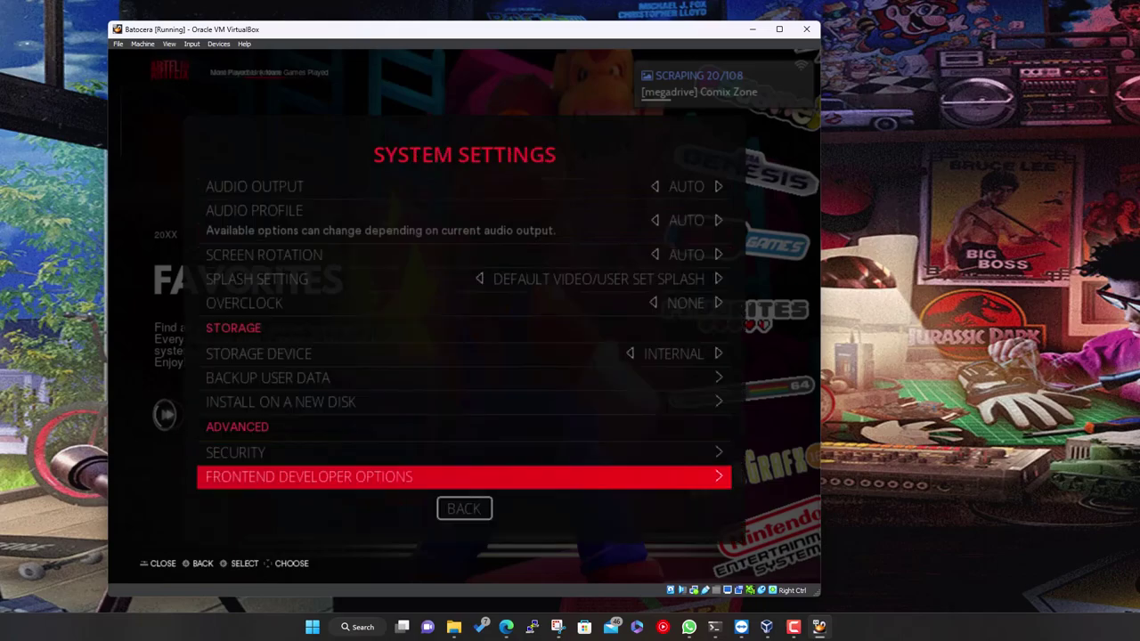
Browse the developer video options: VRAM Limit 256Mb, VSync on, Overscan, and Public Web API Access
{"action": "key", "text": "Return"}
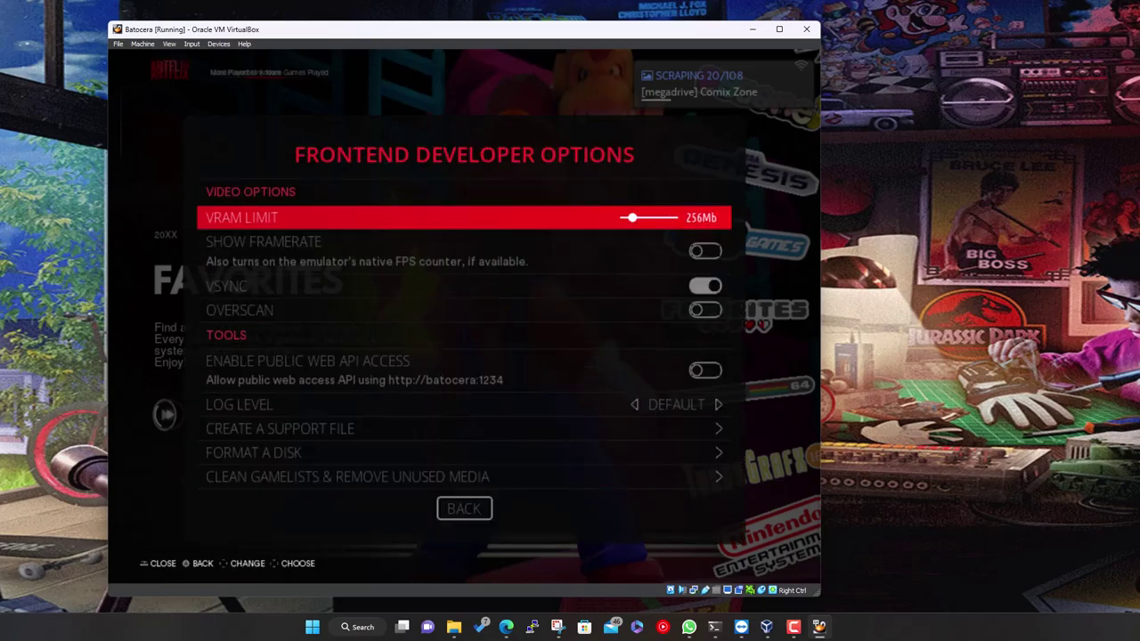
{"action": "key", "text": "Down"}
{"action": "key", "text": "Down"}
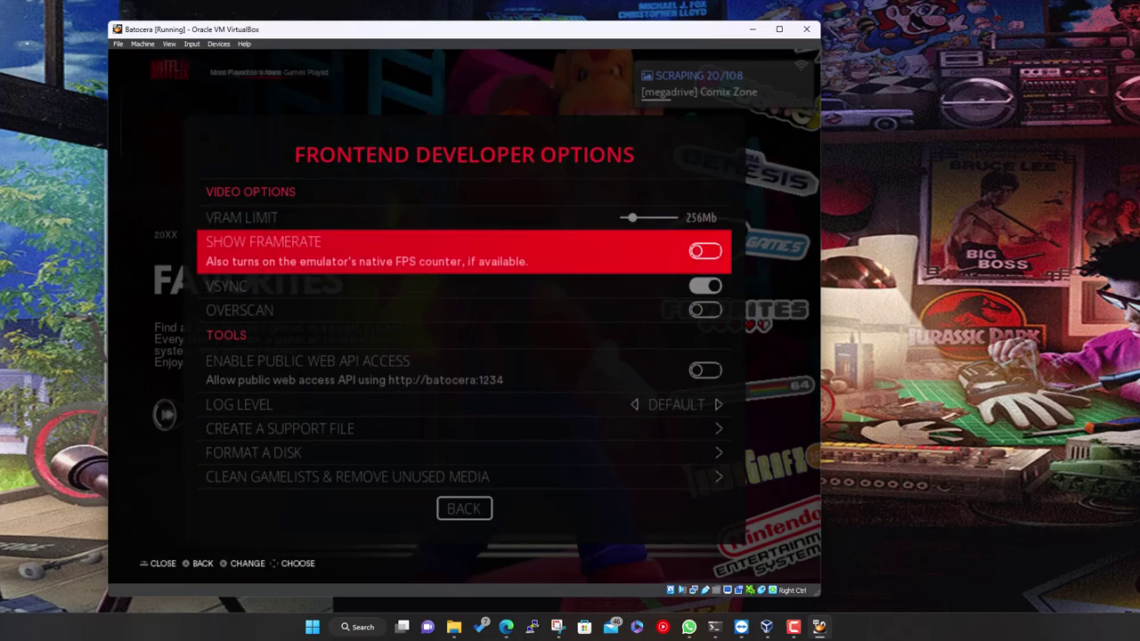
{"action": "key", "text": "Up"}
{"action": "key", "text": "Up"}
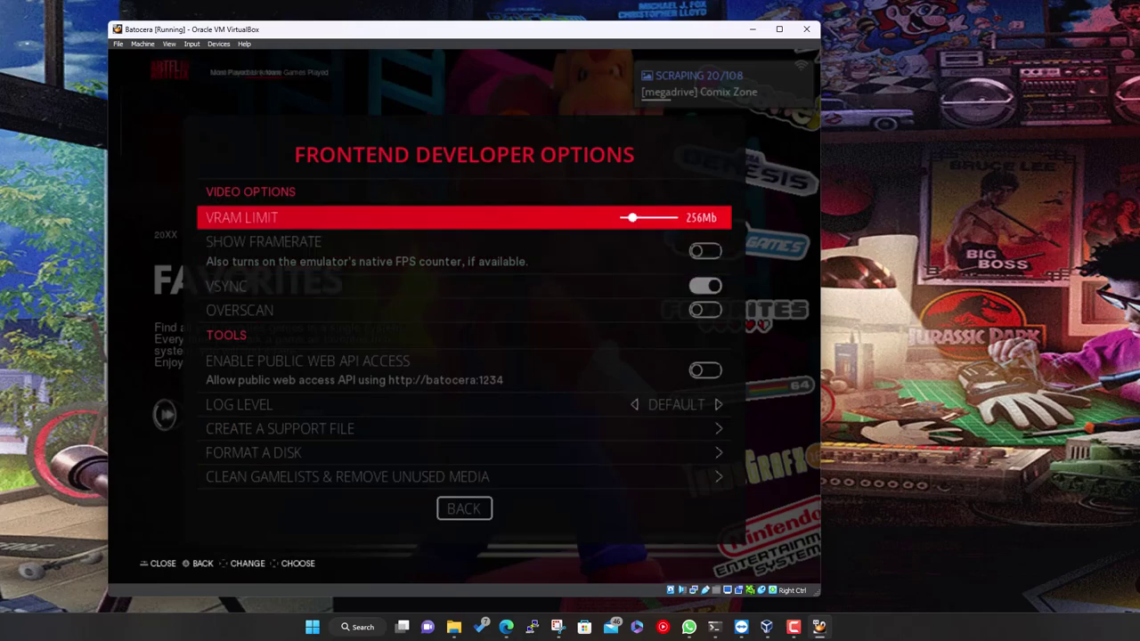
{"action": "key", "text": "Down"}
{"action": "key", "text": "Down"}
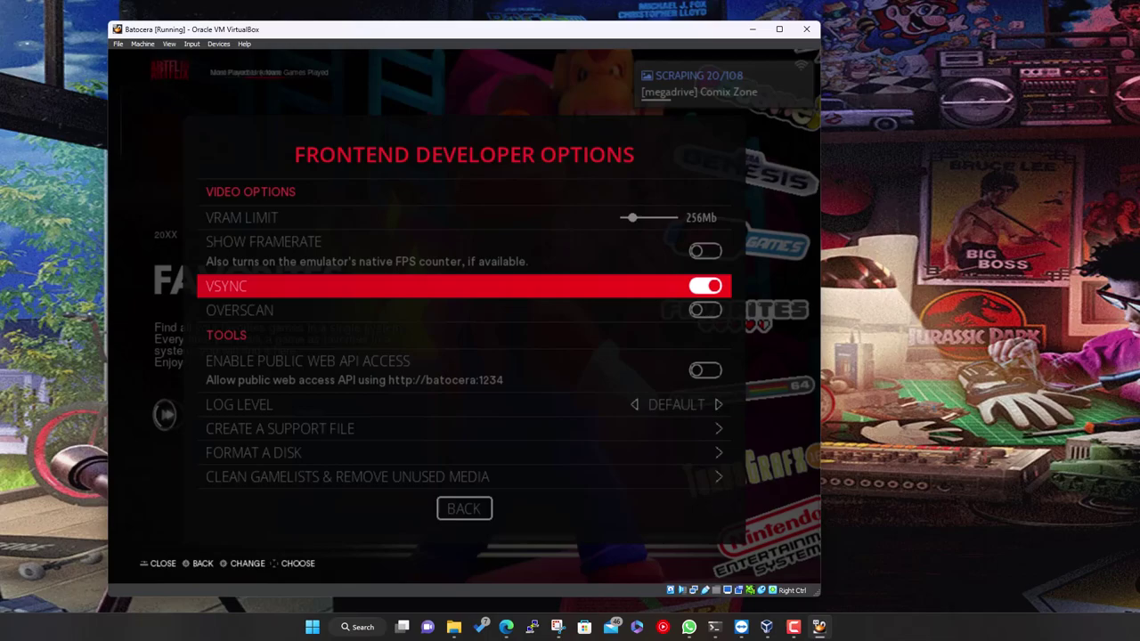
{"action": "key", "text": "Down"}
{"action": "key", "text": "Down"}
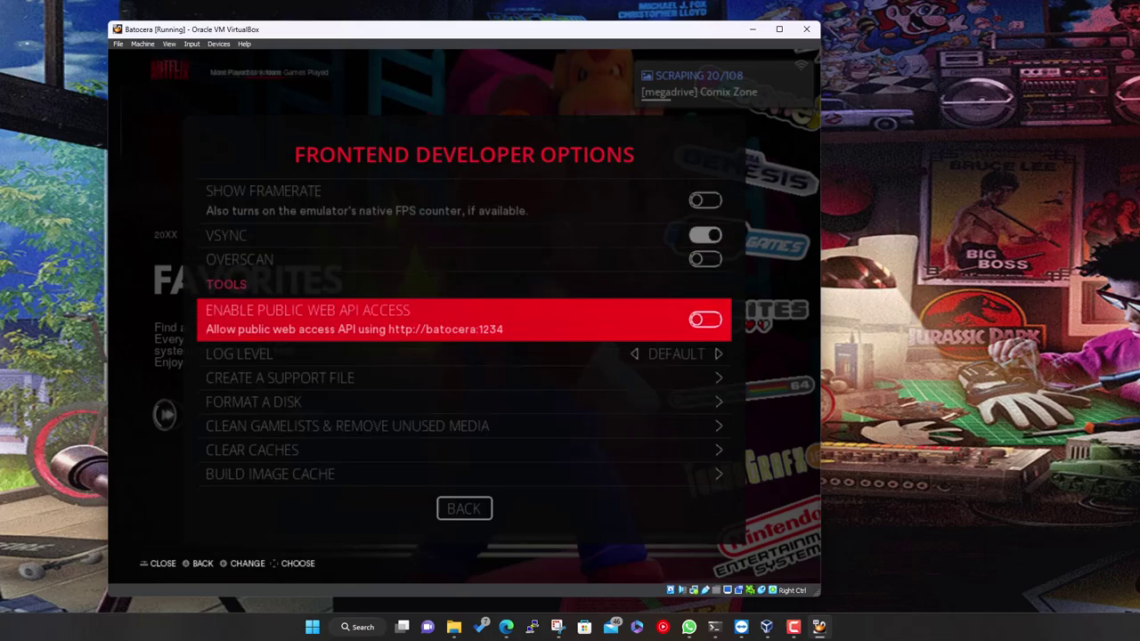
{"action": "key", "text": "Up"}
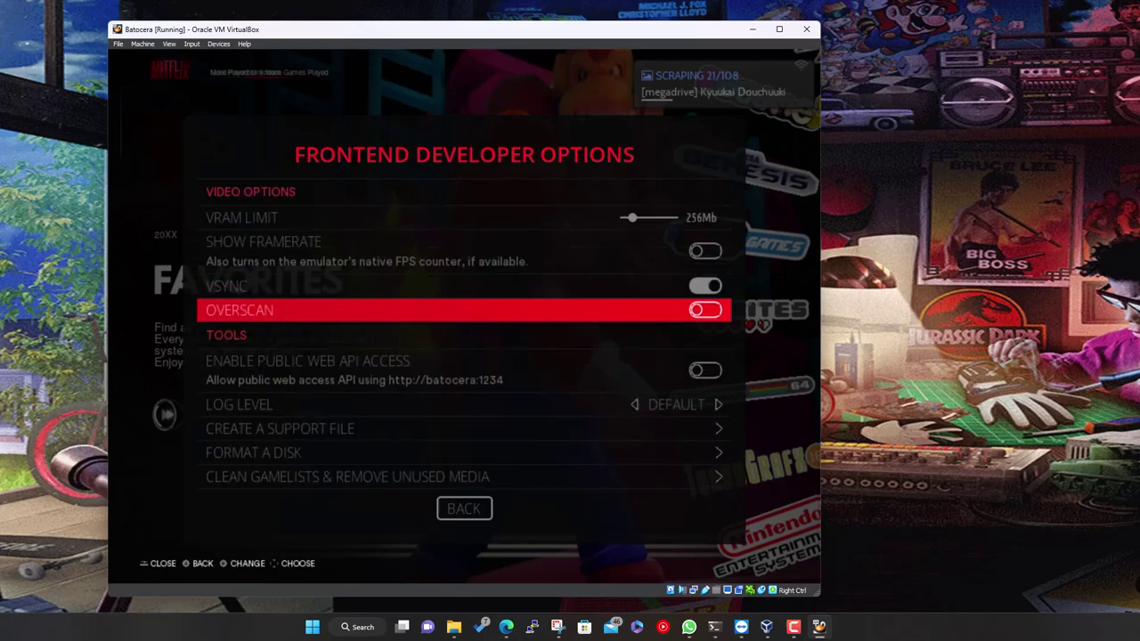
{"action": "key", "text": "Down"}
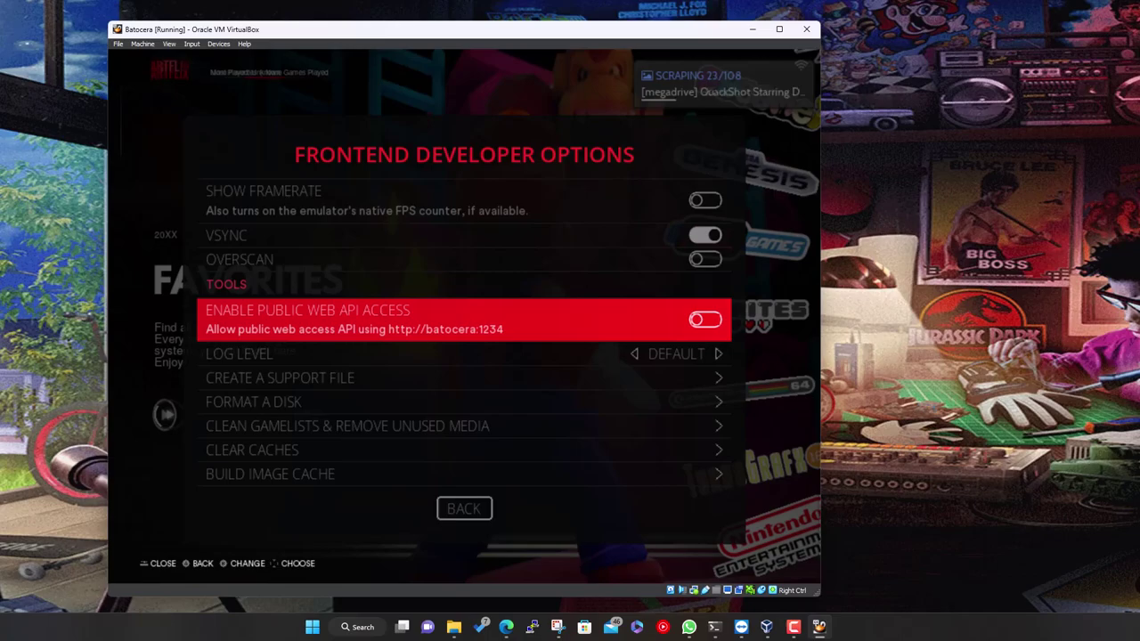
Move down Frontend Developer Options toward Clean Gamelists & Remove Unused Media
{"action": "key", "text": "Down"}
{"action": "key", "text": "Down"}
{"action": "key", "text": "Down"}
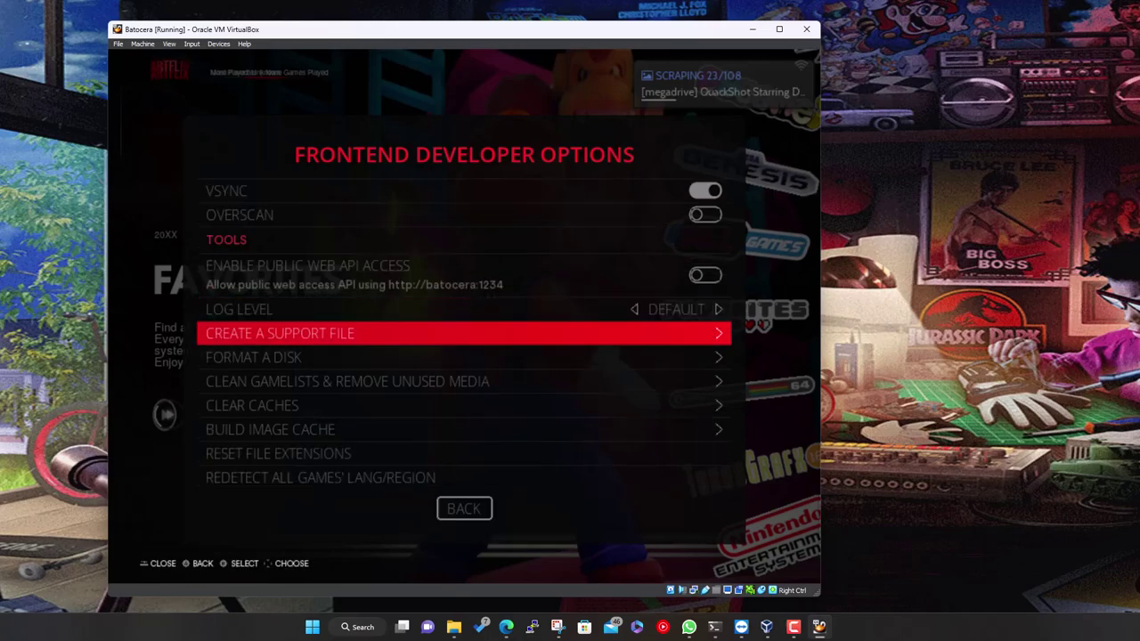
{"action": "key", "text": "Down"}
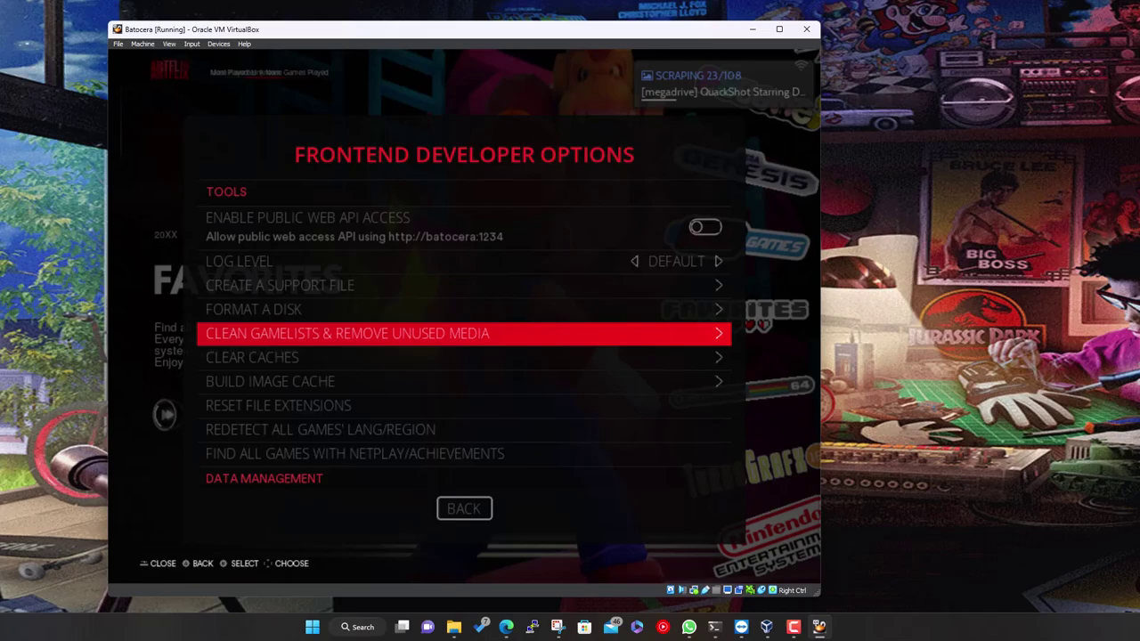
Answer NO to the clean-gamelists confirmation, then move down past Clear Caches to Build Image Cache
{"action": "key", "text": "Return"}
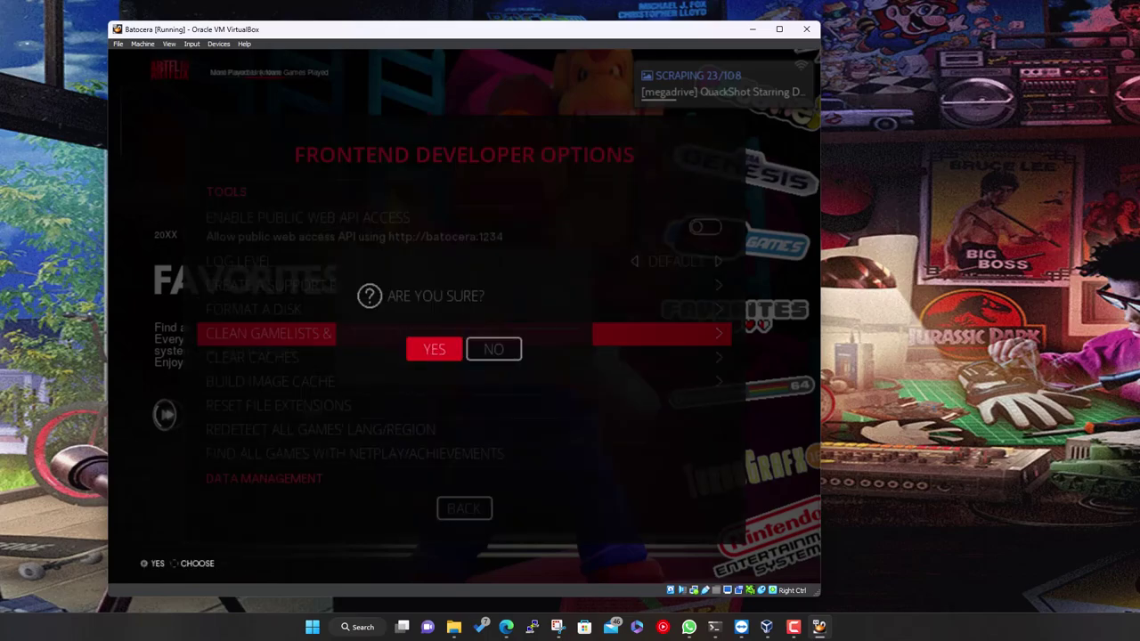
{"action": "key", "text": "Right"}
{"action": "key", "text": "Return"}
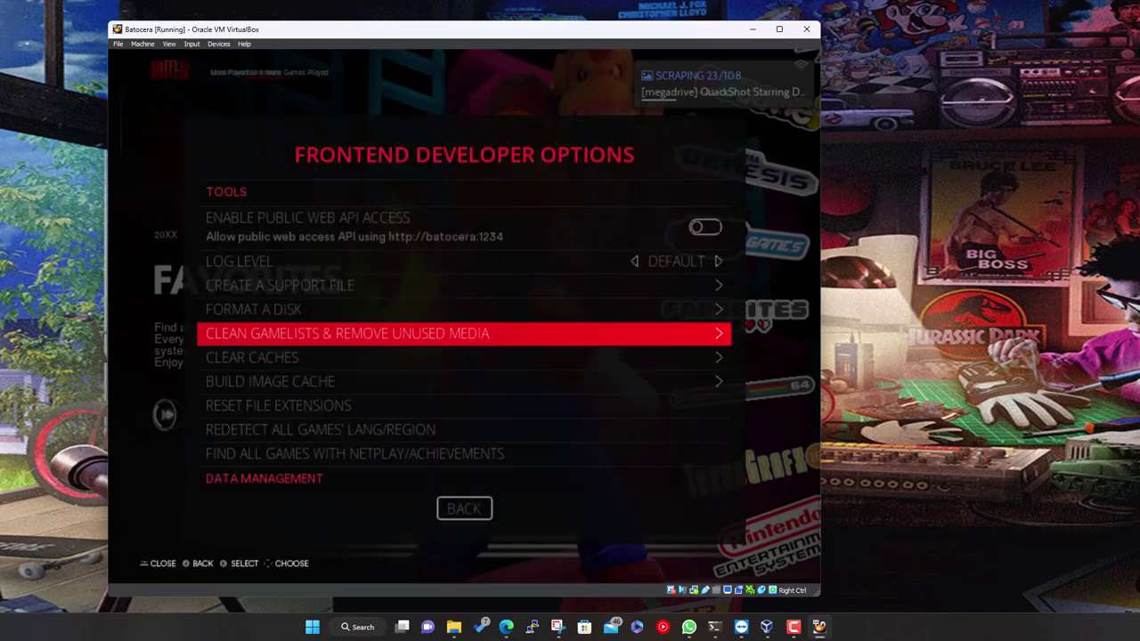
{"action": "key", "text": "Down"}
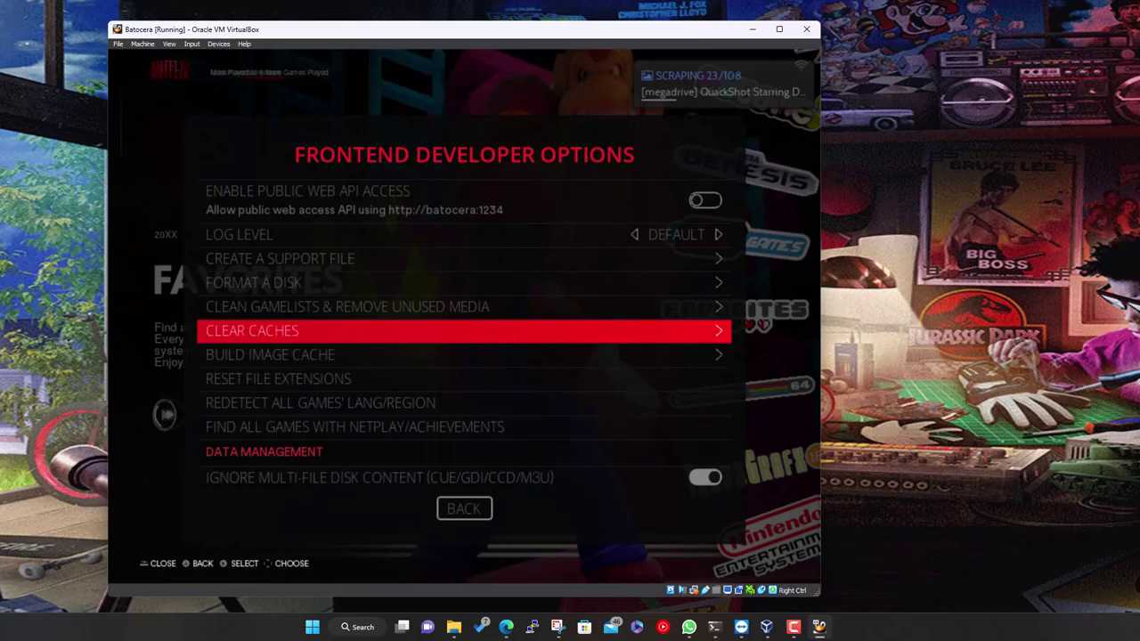
{"action": "key", "text": "Down"}
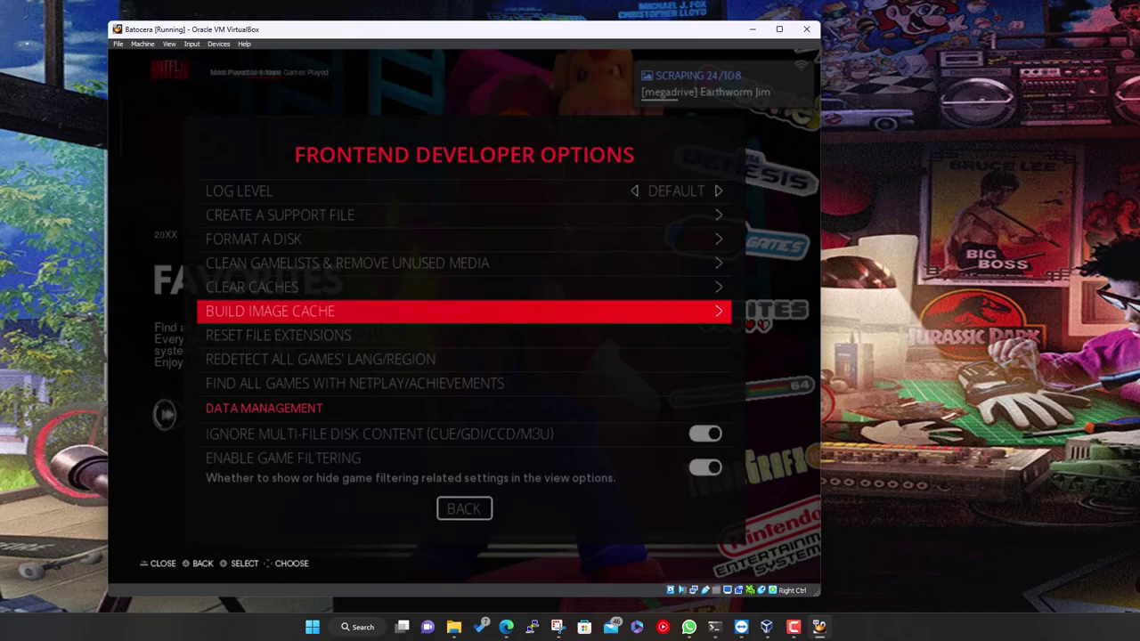
{"action": "key", "text": "Down"}
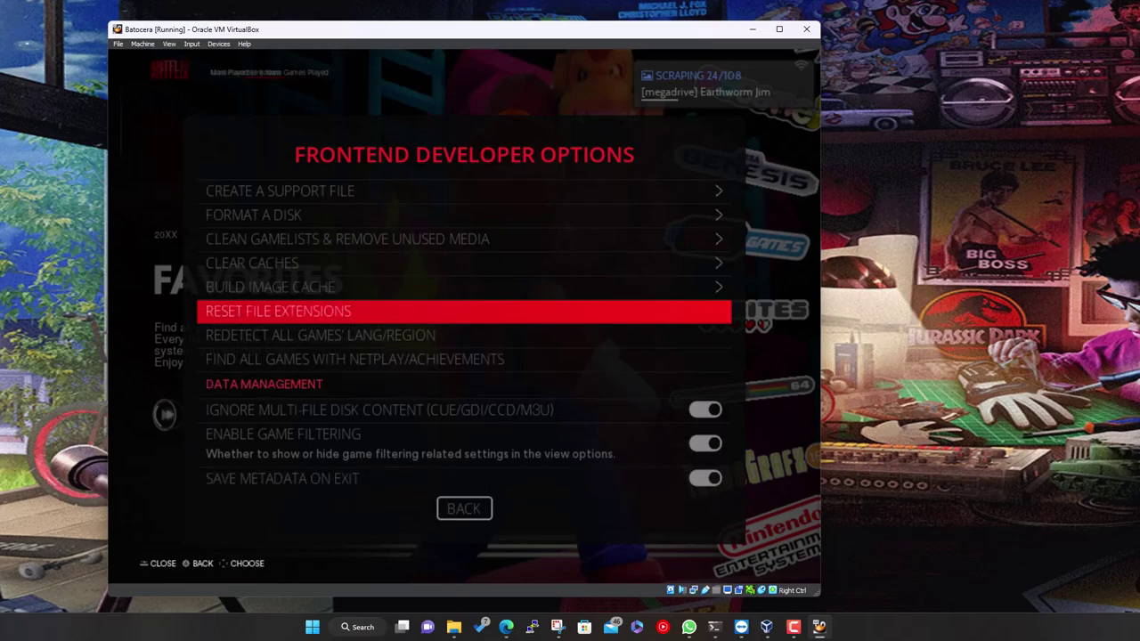
{"action": "key", "text": "Down"}
{"action": "key", "text": "Down"}
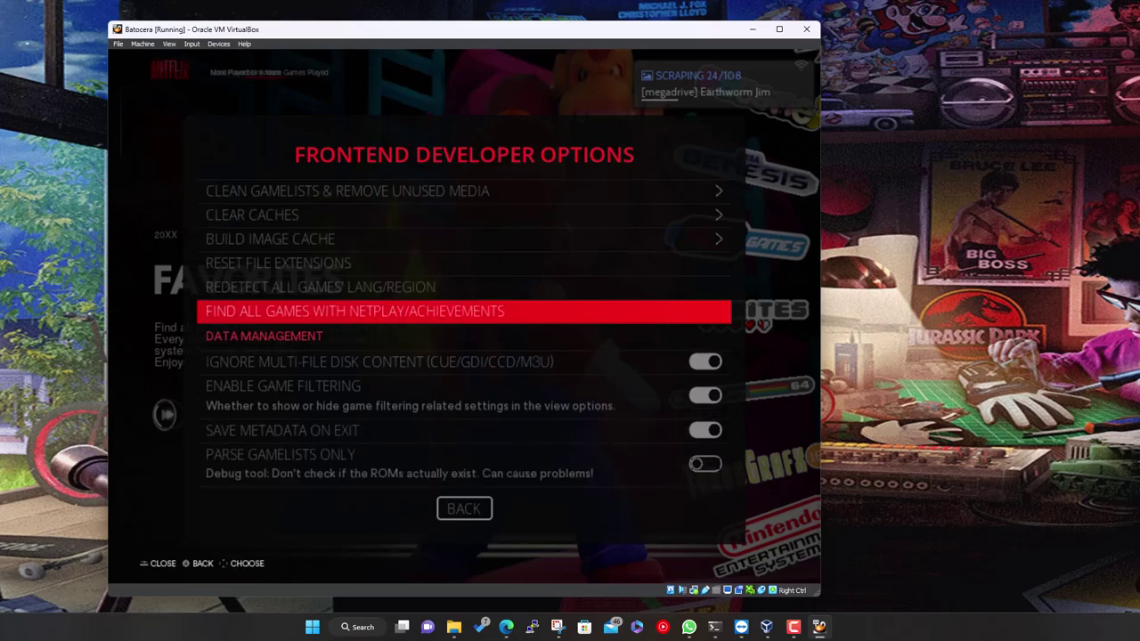
{"action": "key", "text": "Down"}
{"action": "key", "text": "Down"}
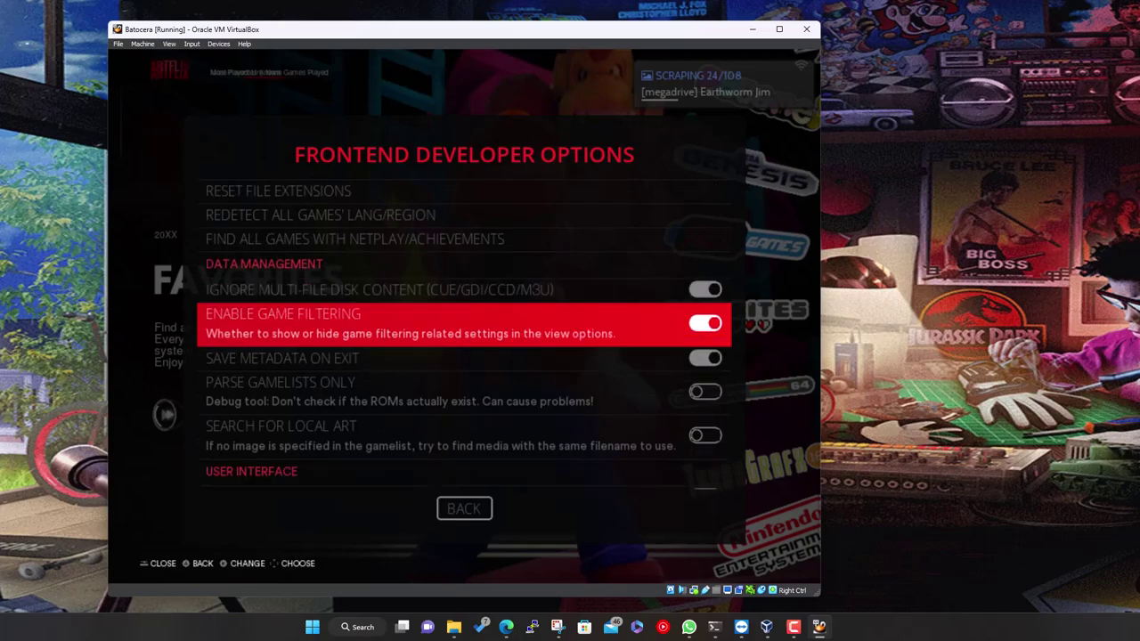
{"action": "key", "text": "Down"}
{"action": "key", "text": "Down"}
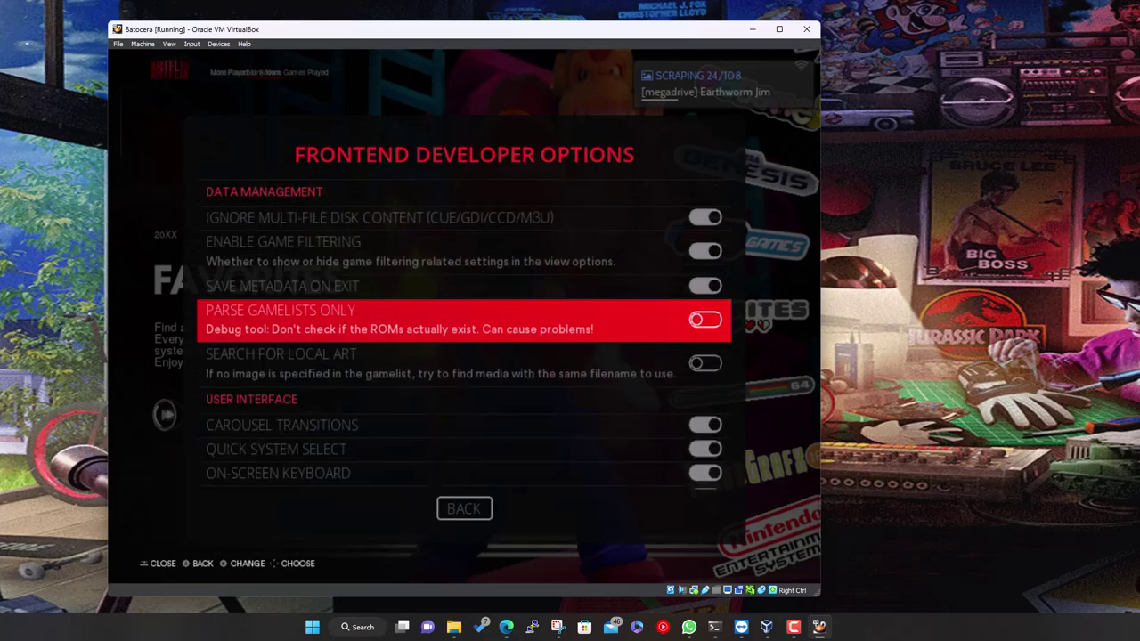
{"action": "key", "text": "Down"}
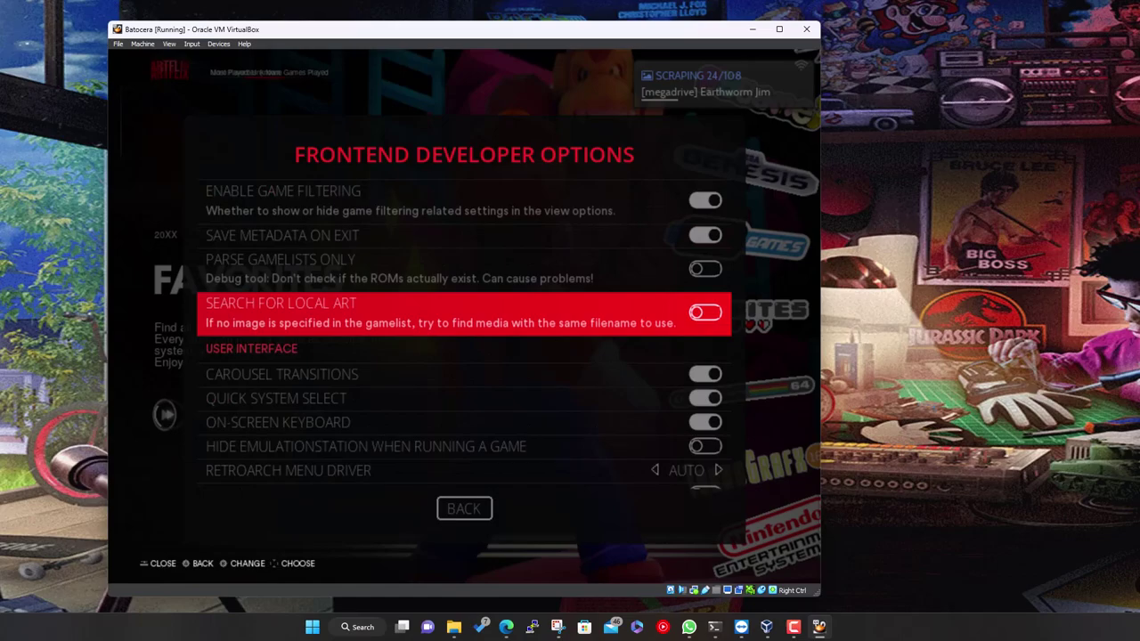
{"action": "key", "text": "Up"}
{"action": "key", "text": "Down"}
{"action": "key", "text": "Down"}
{"action": "key", "text": "Down"}
{"action": "key", "text": "Down"}
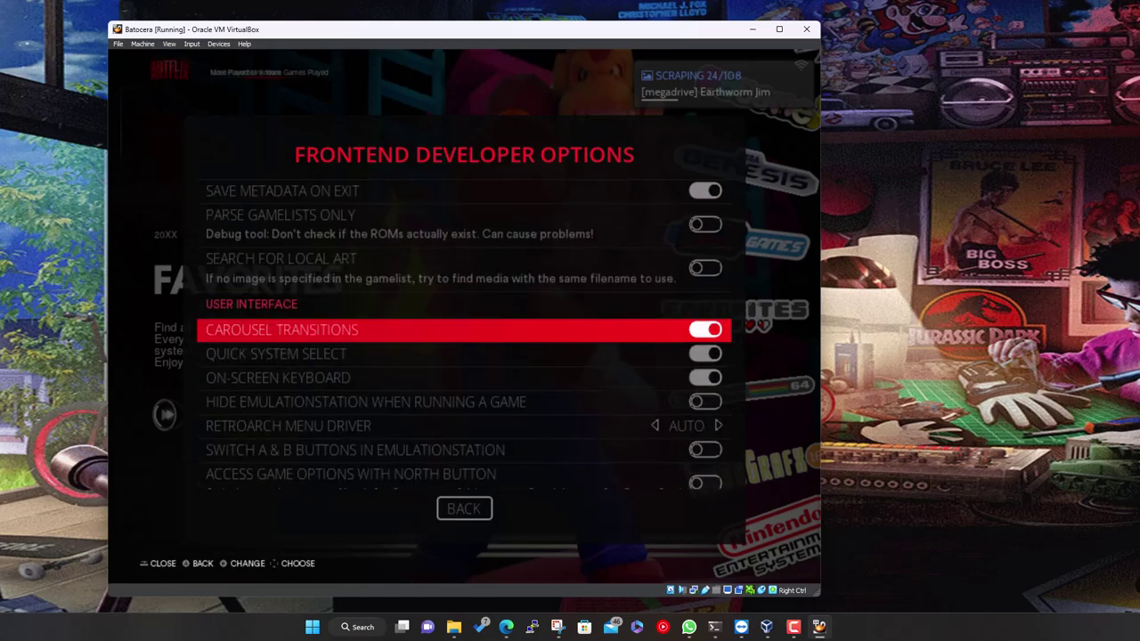
{"action": "key", "text": "Down"}
{"action": "key", "text": "Down"}
{"action": "key", "text": "Down"}
{"action": "key", "text": "Down"}
{"action": "key", "text": "Down"}
{"action": "key", "text": "Down"}
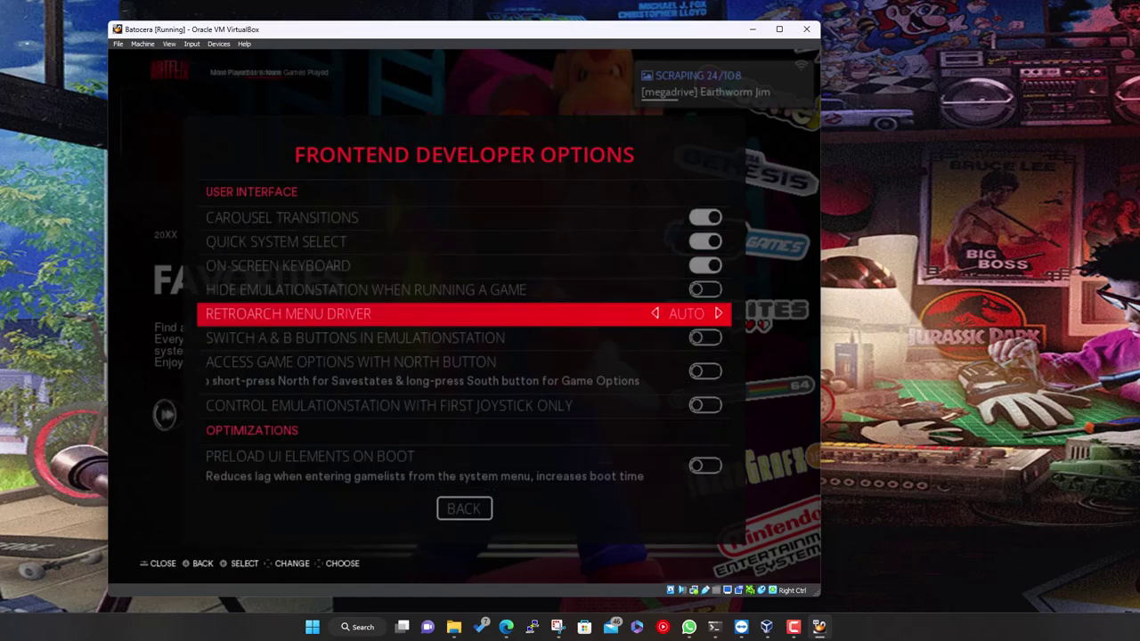
Review the Optimizations toggles, from threaded loading to the preload-on-boot options, without changing any
{"action": "key", "text": "Down"}
{"action": "key", "text": "Down"}
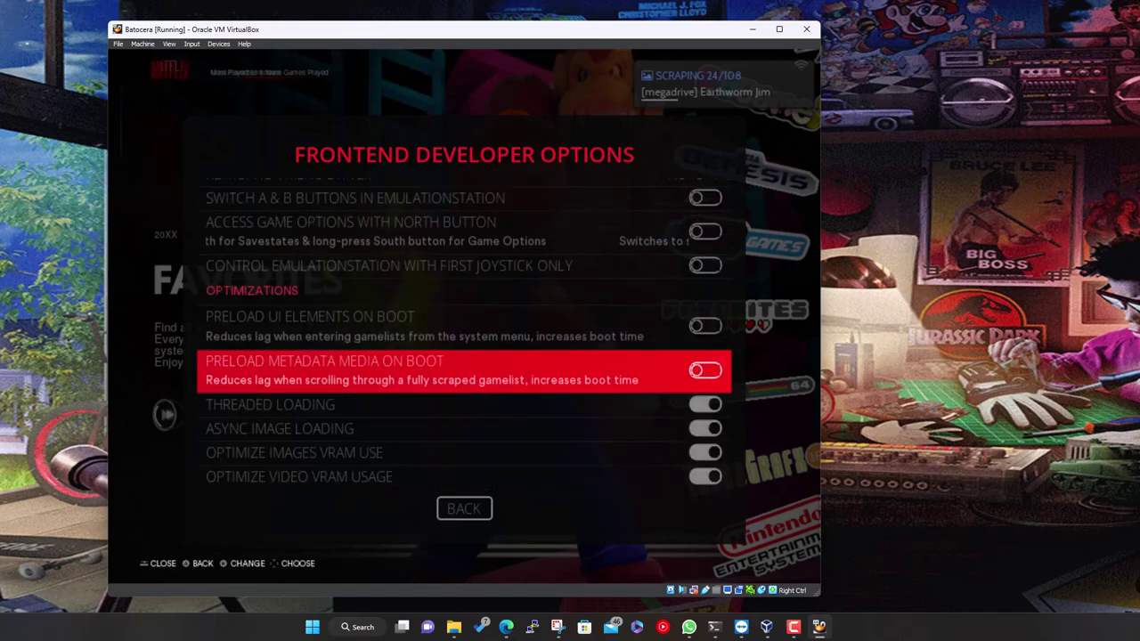
{"action": "key", "text": "Down"}
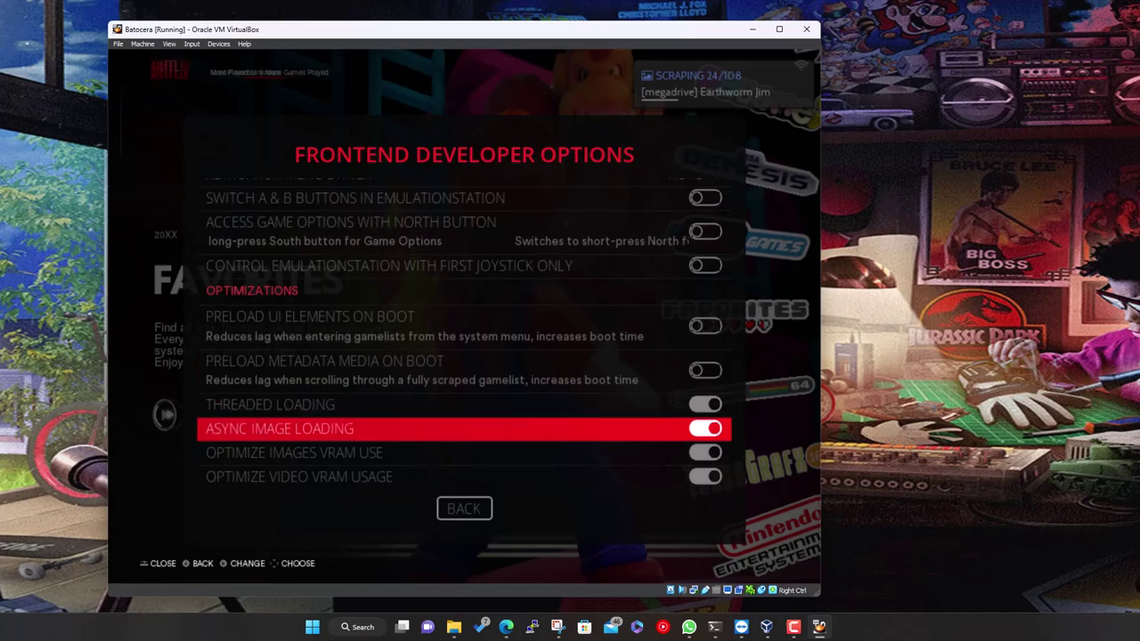
{"action": "key", "text": "Down"}
{"action": "key", "text": "Down"}
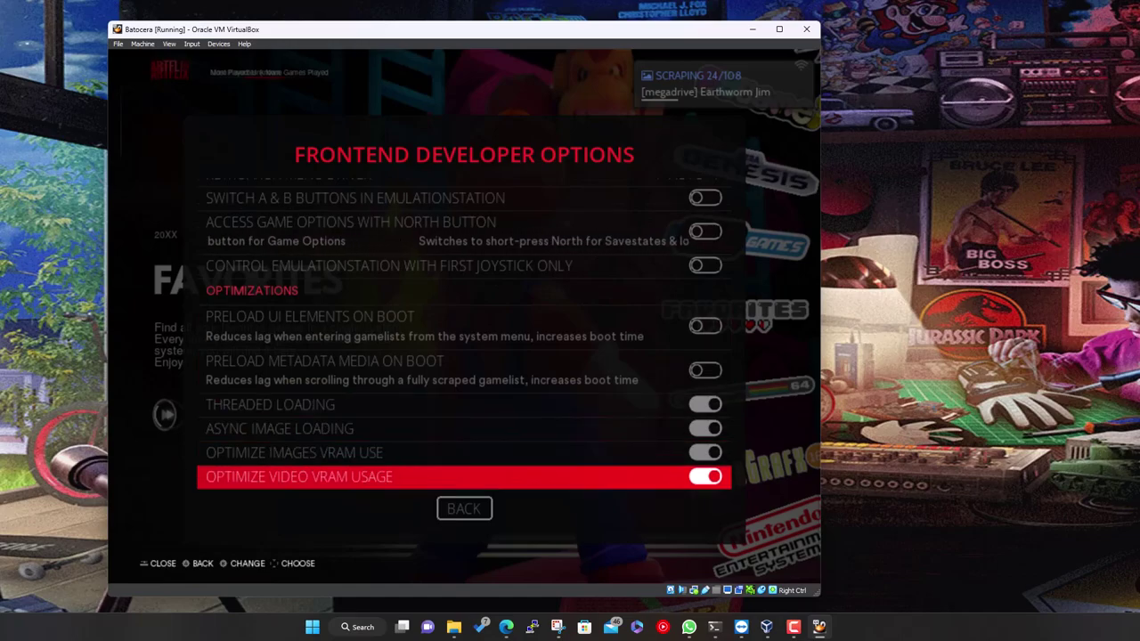
{"action": "key", "text": "Up"}
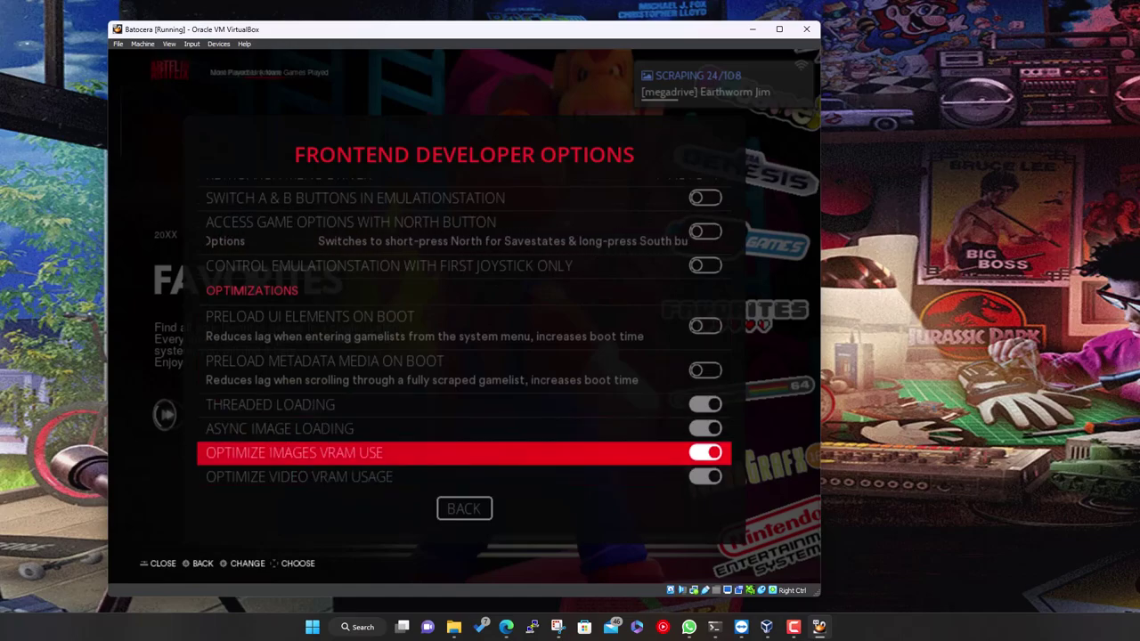
{"action": "key", "text": "Up"}
{"action": "key", "text": "Up"}
{"action": "key", "text": "Up"}
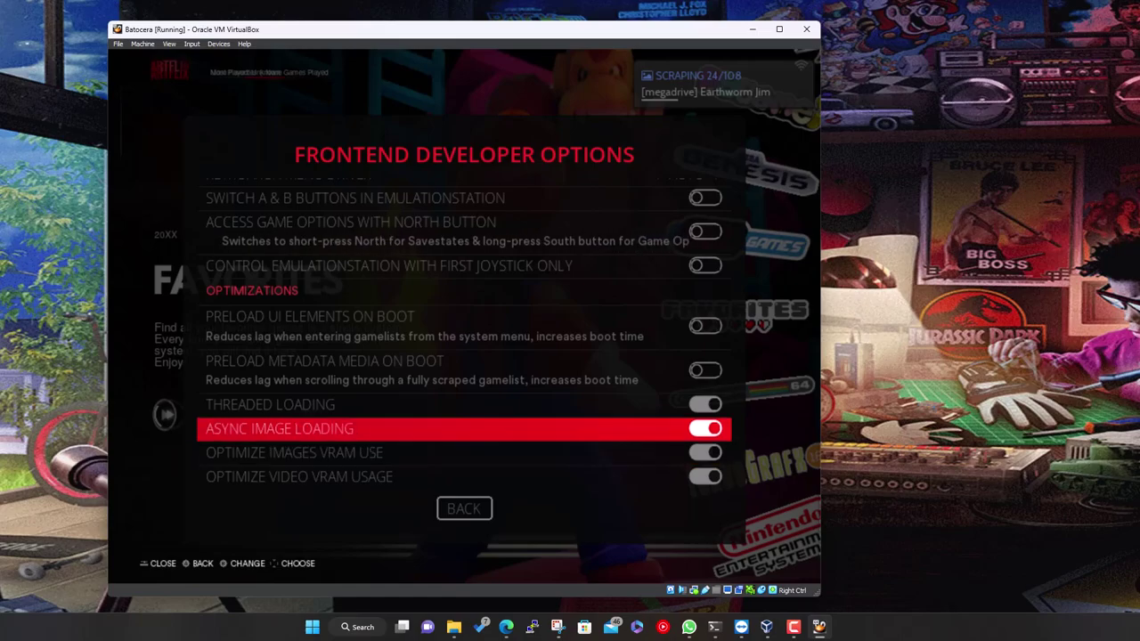
{"action": "key", "text": "Up"}
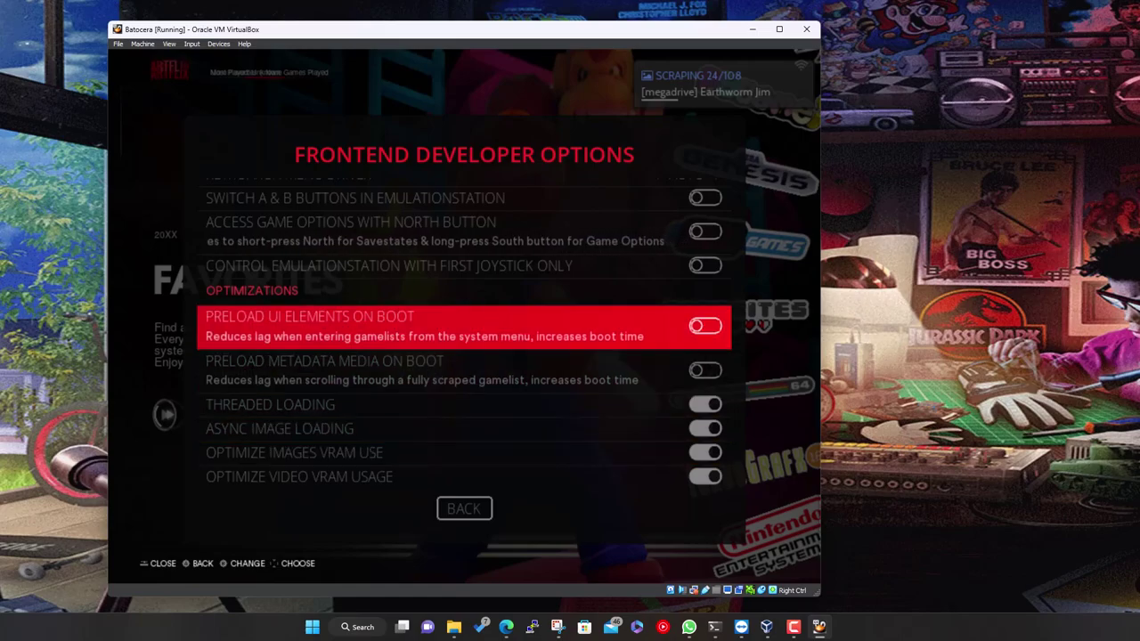
{"action": "key", "text": "Down"}
{"action": "key", "text": "Up"}
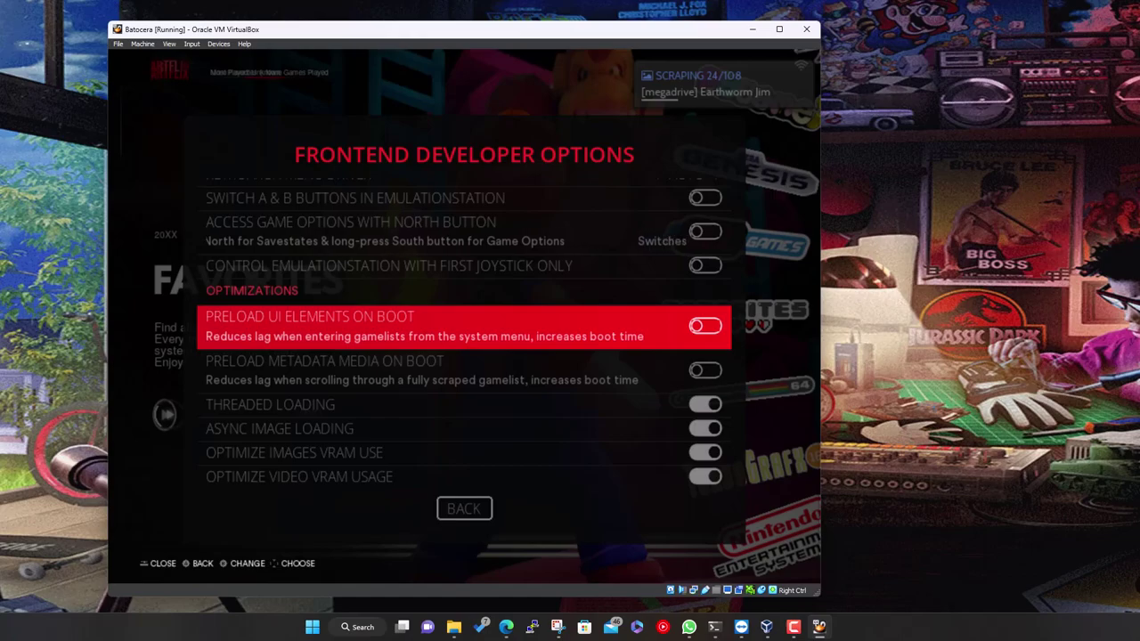
{"action": "key", "text": "Down"}
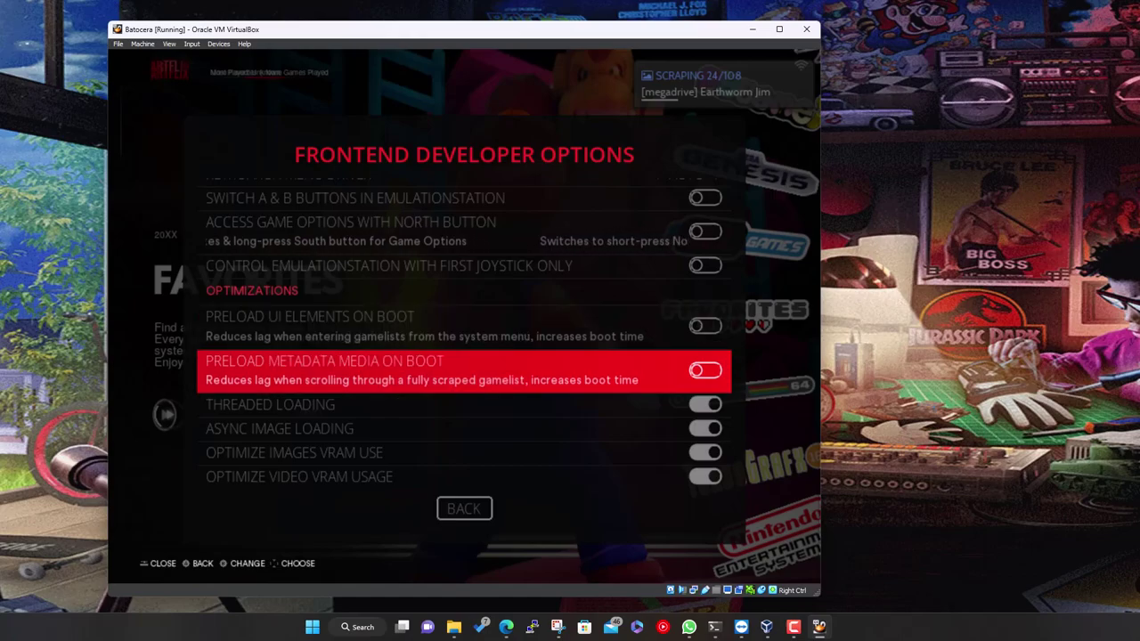
{"action": "key", "text": "Up"}
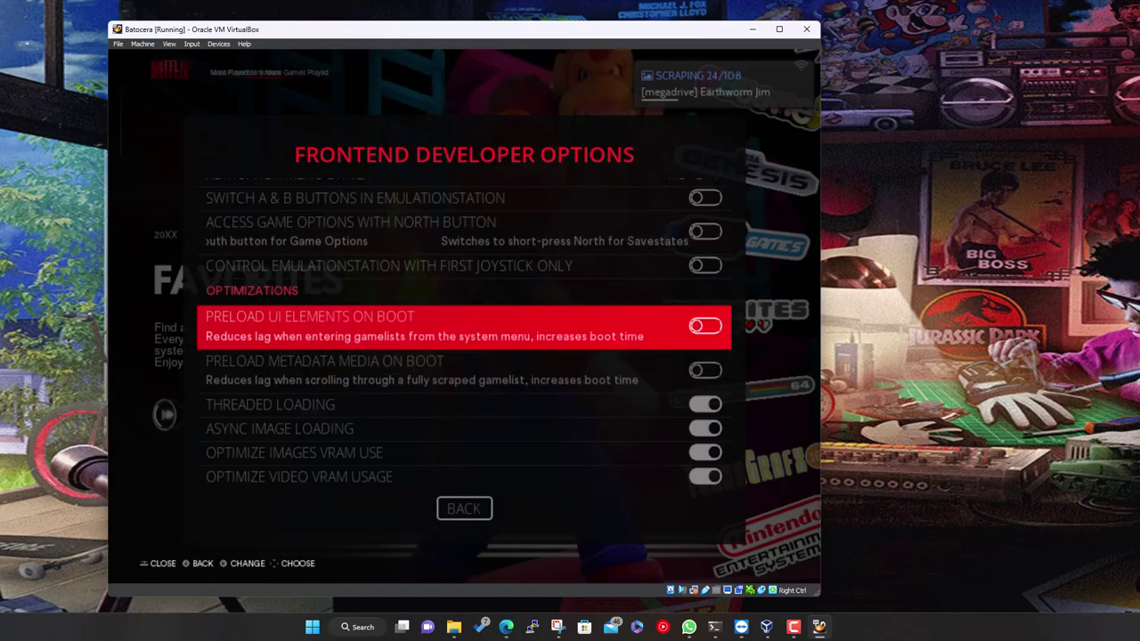
{"action": "key", "text": "Down"}
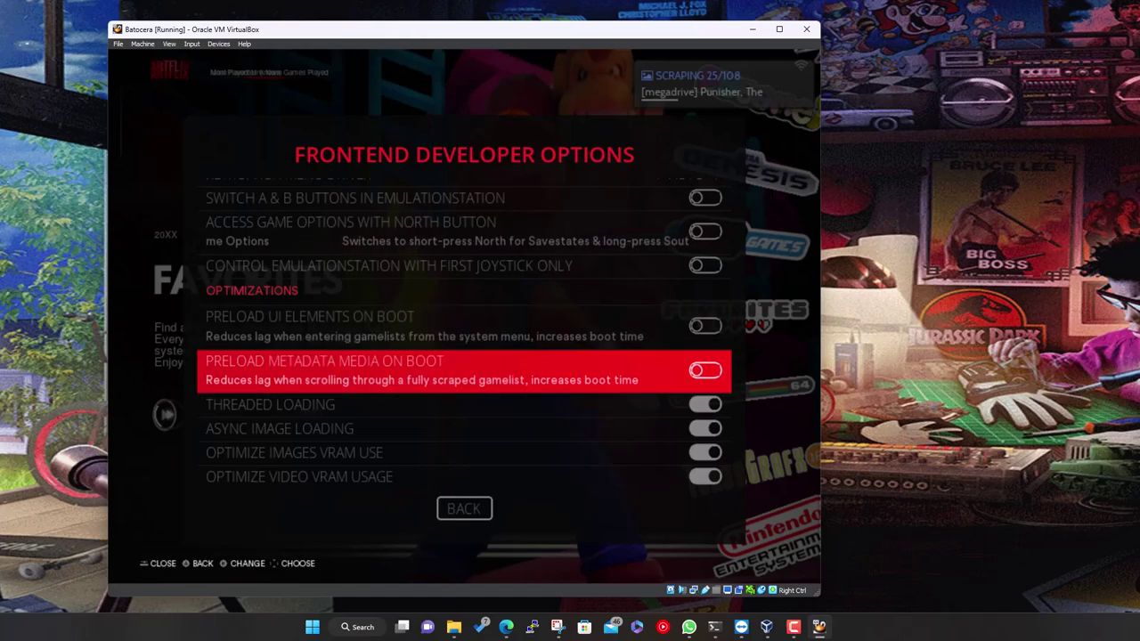
{"action": "key", "text": "Up"}
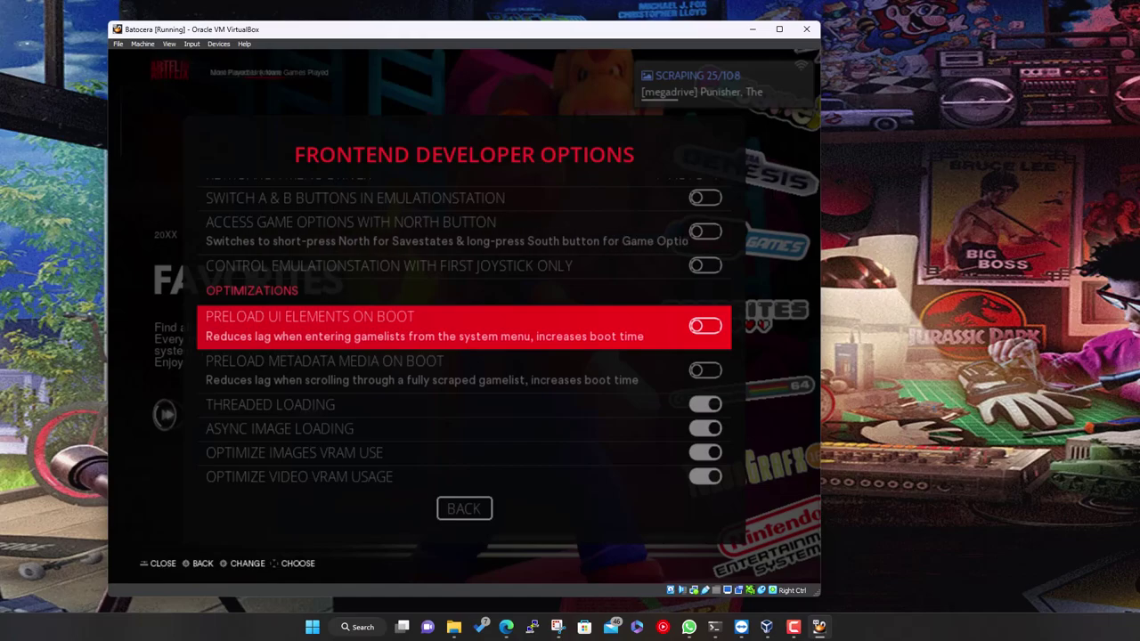
{"action": "key", "text": "Down"}
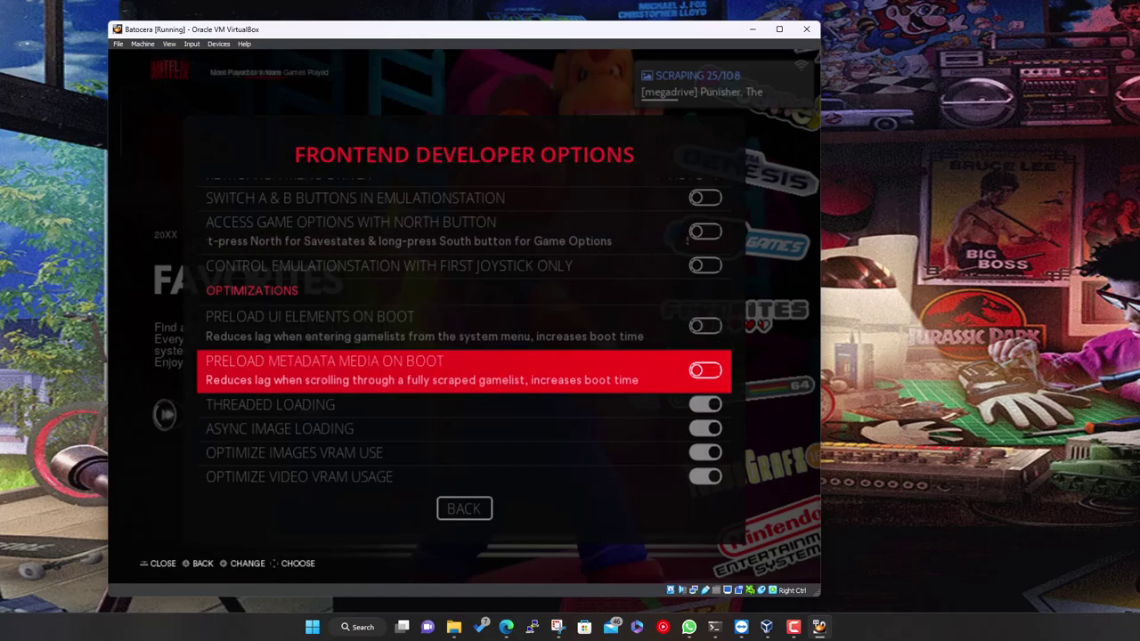
{"action": "key", "text": "Up"}
{"action": "key", "text": "Down"}
{"action": "key", "text": "Up"}
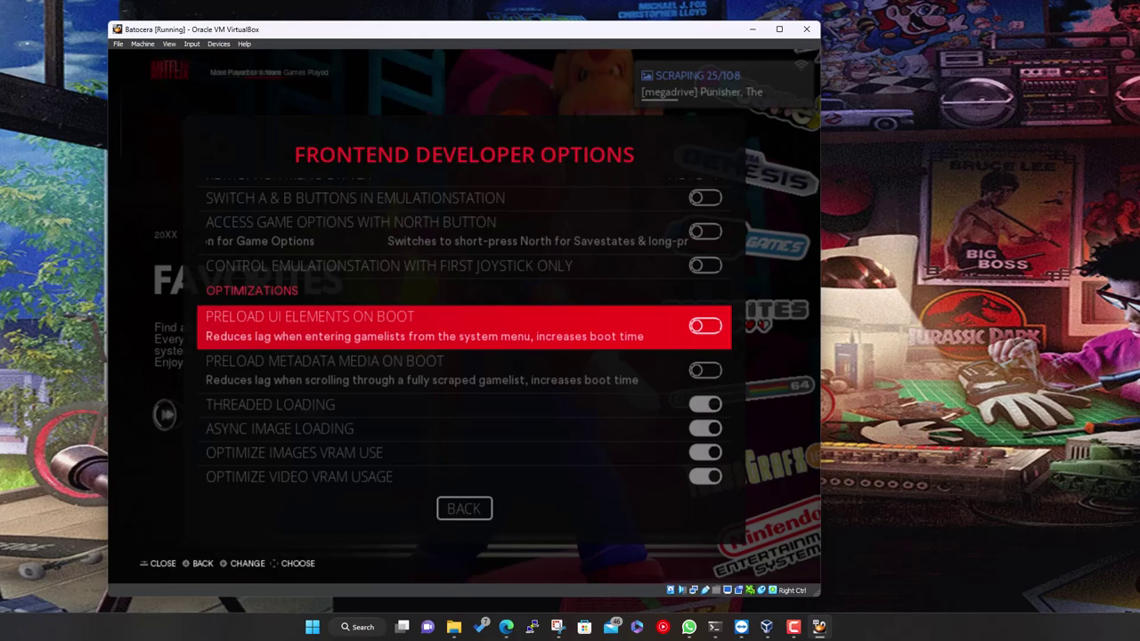
Back out of Developer Options and System Settings, then browse the Main Menu entries
{"action": "key", "text": "Escape"}
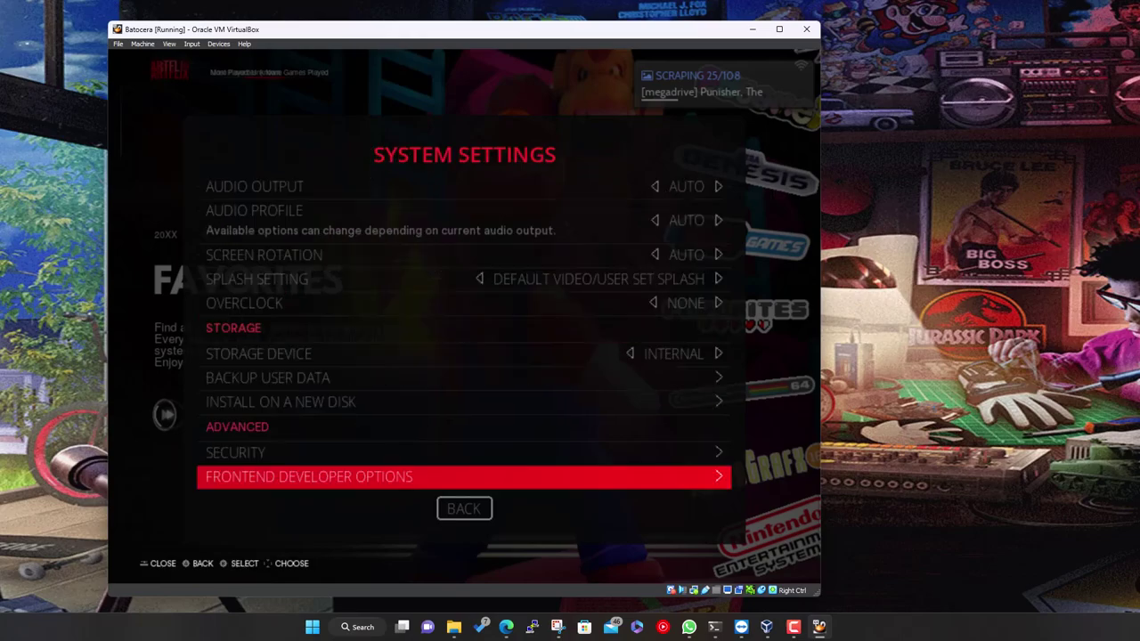
{"action": "key", "text": "Escape"}
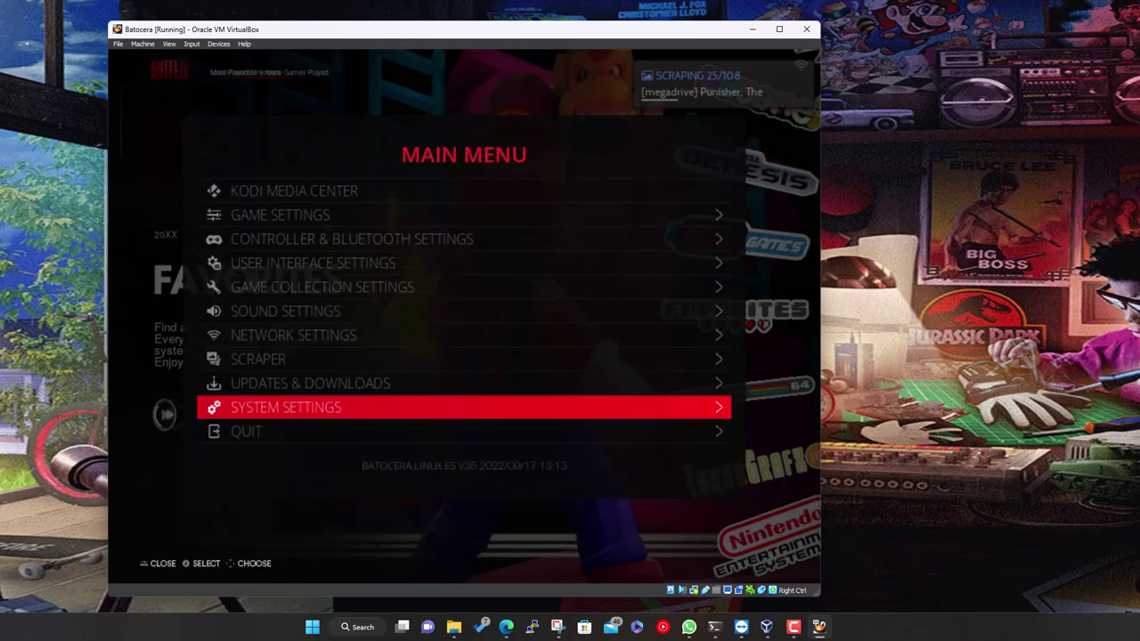
{"action": "key", "text": "Up"}
{"action": "key", "text": "Up"}
{"action": "key", "text": "Up"}
{"action": "key", "text": "Up"}
{"action": "key", "text": "Up"}
{"action": "key", "text": "Up"}
{"action": "key", "text": "Up"}
{"action": "key", "text": "Up"}
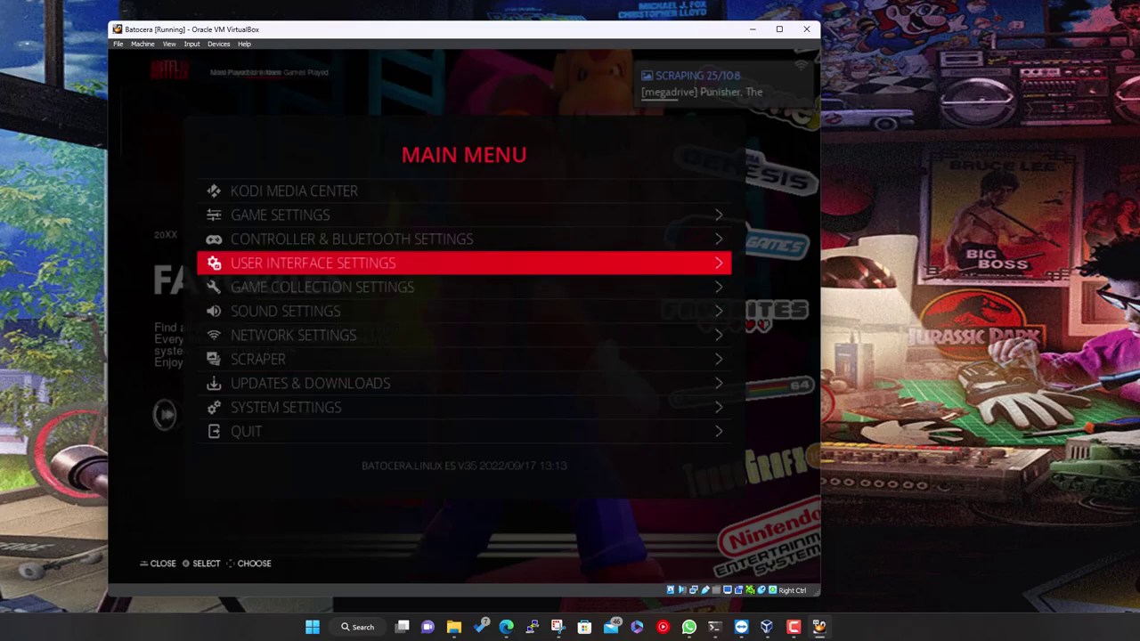
{"action": "key", "text": "Down"}
{"action": "key", "text": "Down"}
{"action": "key", "text": "Down"}
{"action": "key", "text": "Down"}
{"action": "key", "text": "Down"}
{"action": "key", "text": "Down"}
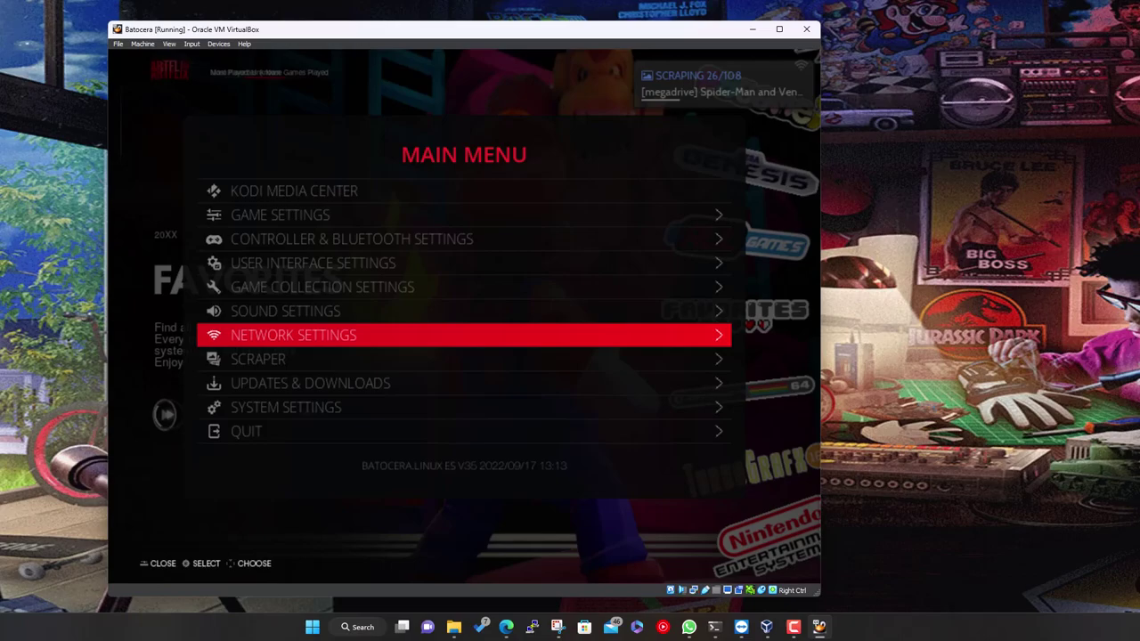
{"action": "key", "text": "Up"}
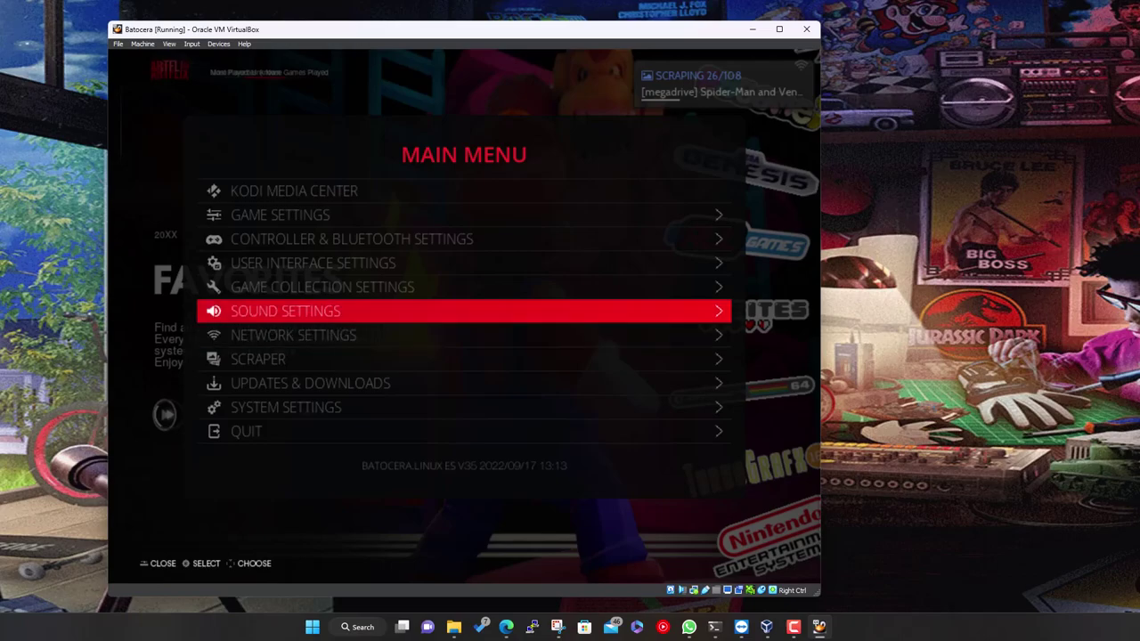
{"action": "key", "text": "Up"}
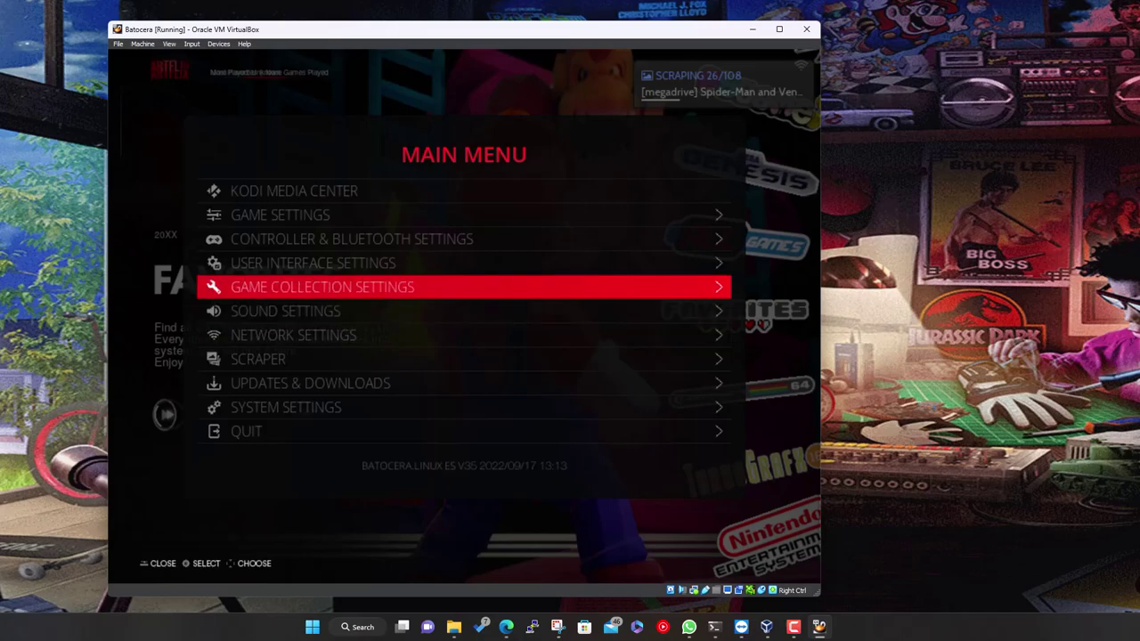
{"action": "key", "text": "Up"}
{"action": "key", "text": "Down"}
{"action": "key", "text": "Down"}
{"action": "key", "text": "Down"}
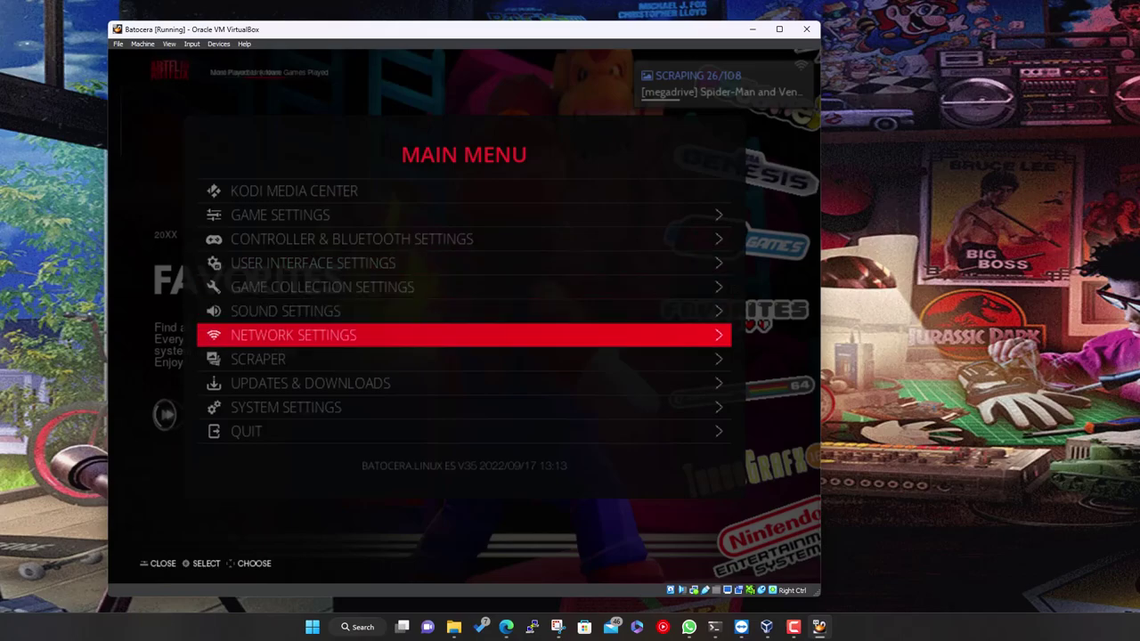
Install the megadrive bezel pack from The Bezel Project under Updates & Downloads
{"action": "key", "text": "Down"}
{"action": "key", "text": "Down"}
{"action": "key", "text": "Return"}
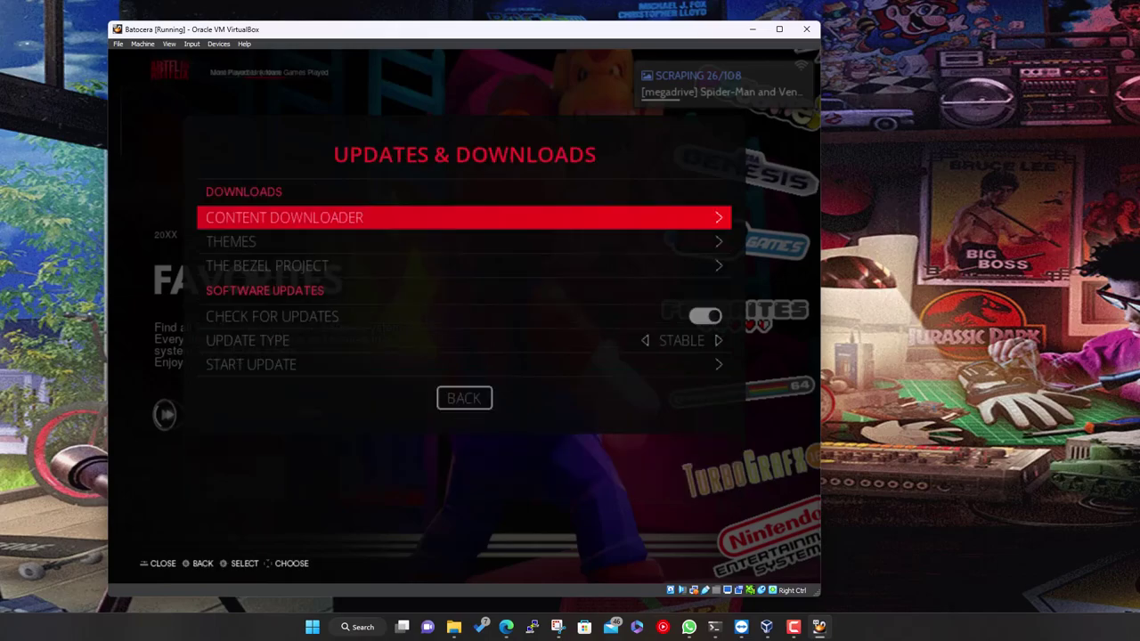
{"action": "key", "text": "Down"}
{"action": "key", "text": "Return"}
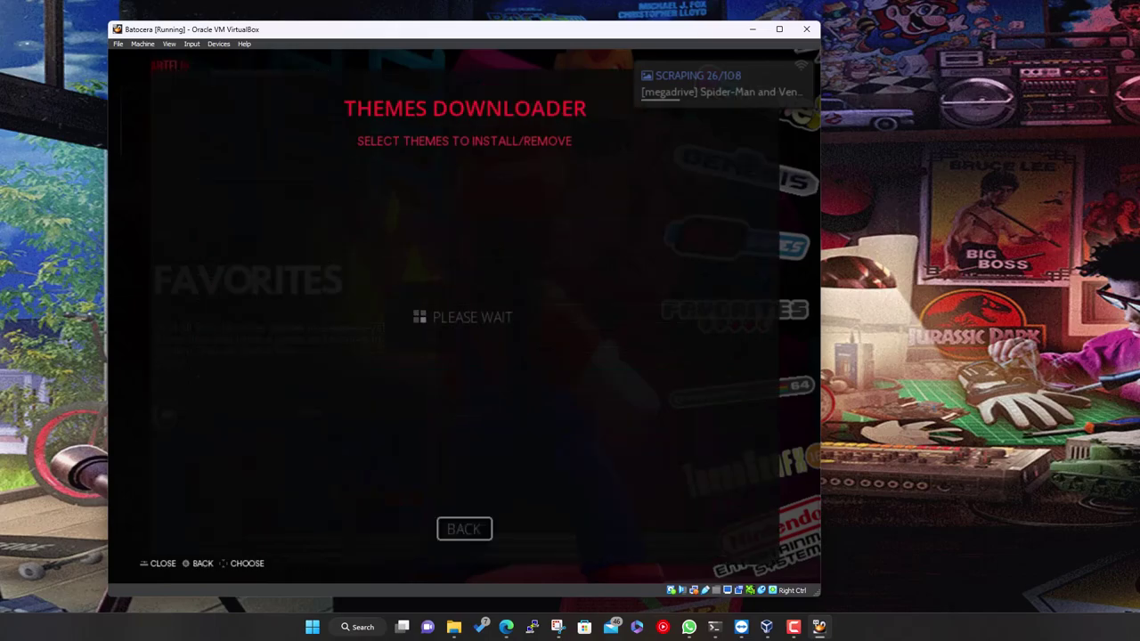
{"action": "key", "text": "Escape"}
{"action": "key", "text": "Down"}
{"action": "key", "text": "Return"}
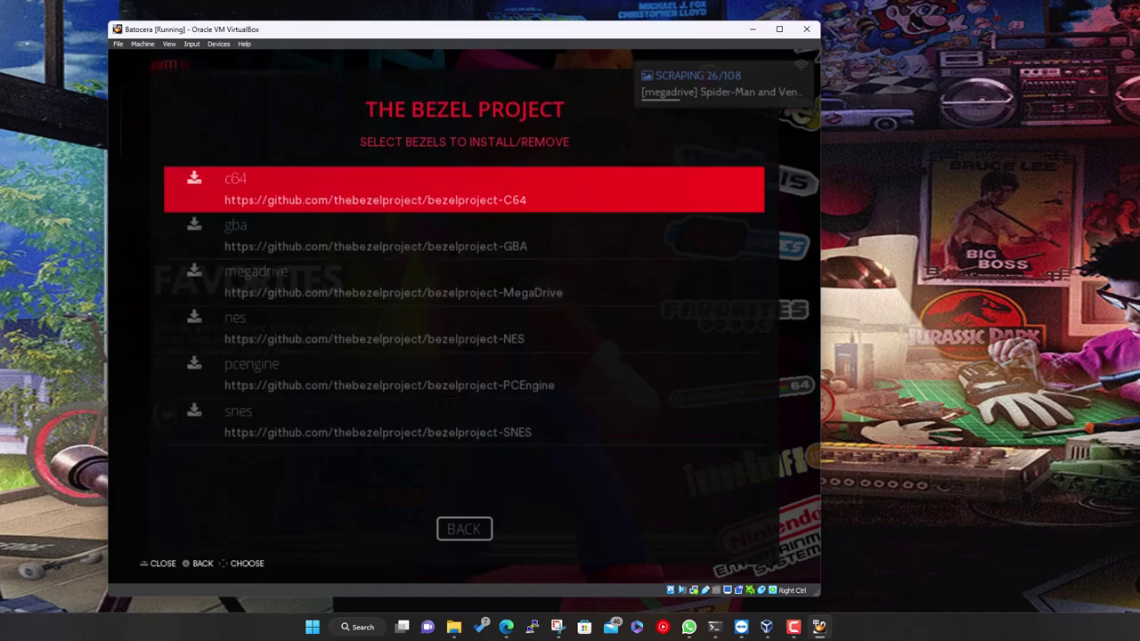
{"action": "key", "text": "Down"}
{"action": "key", "text": "Down"}
{"action": "key", "text": "Return"}
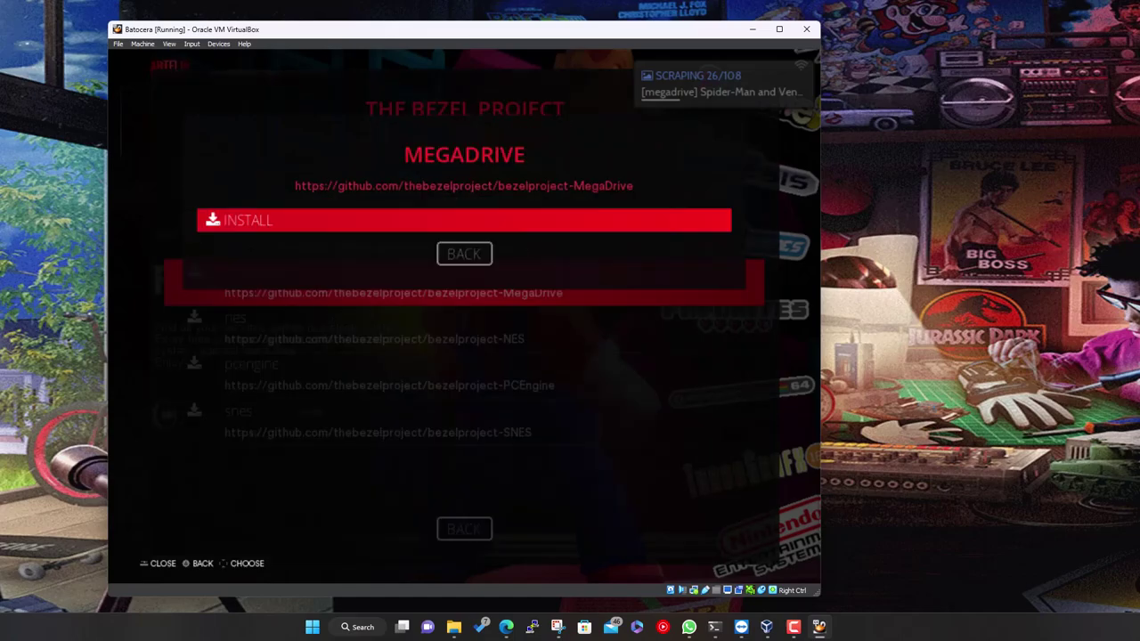
{"action": "key", "text": "Return"}
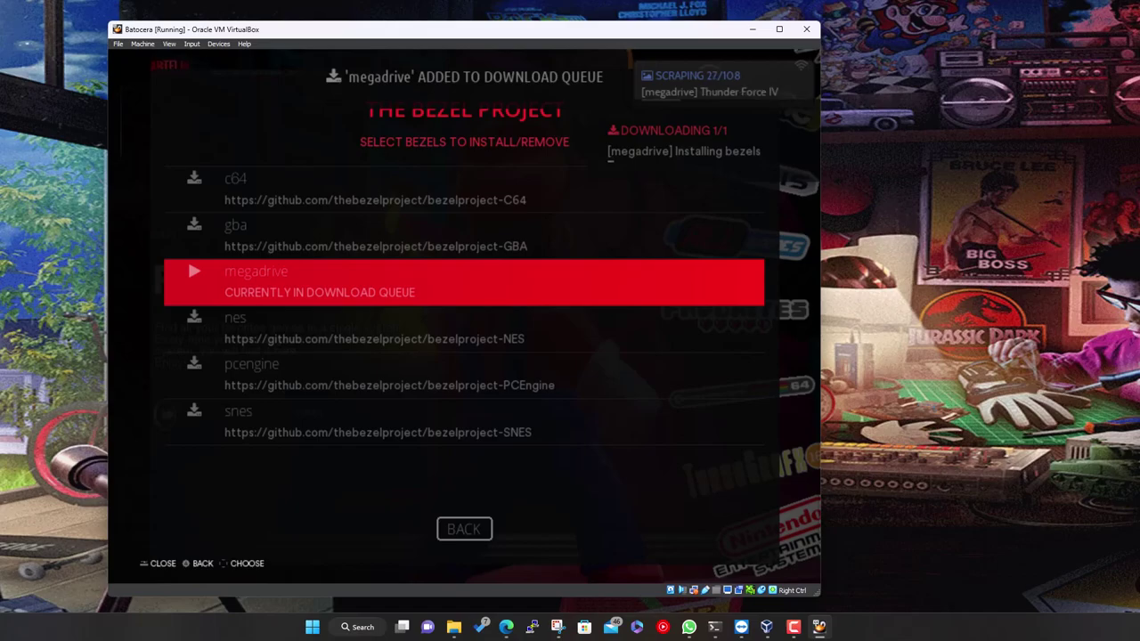
{"action": "key", "text": "BackSpace"}
{"action": "key", "text": "BackSpace"}
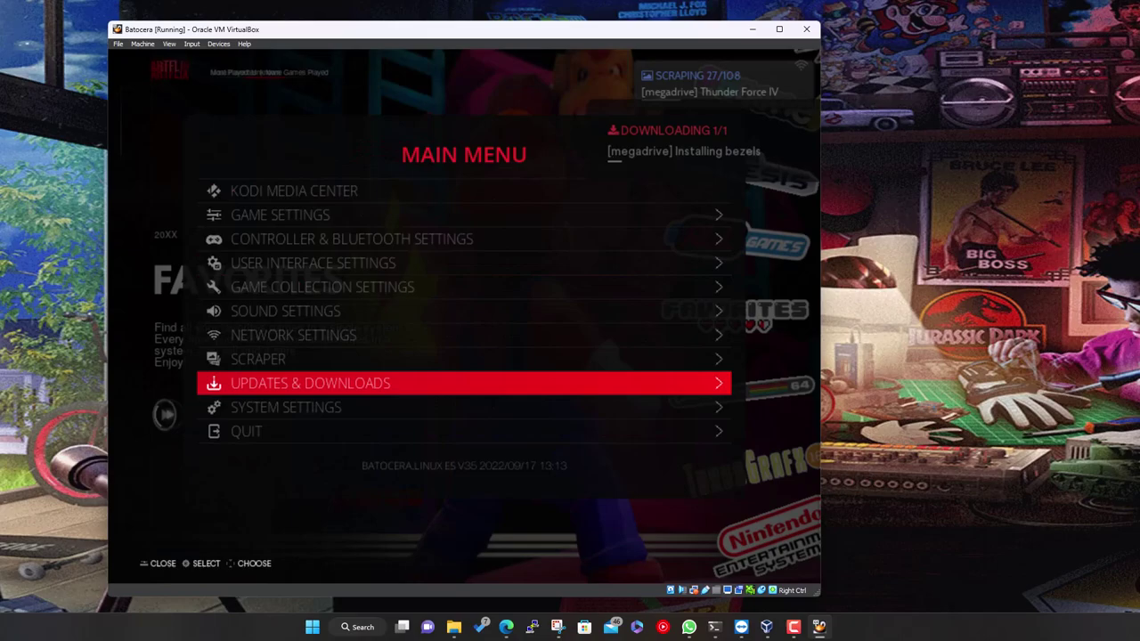
Close the Main Menu, open Sega Genesis and browse down to Castle of Illusion
{"action": "key", "text": "BackSpace"}
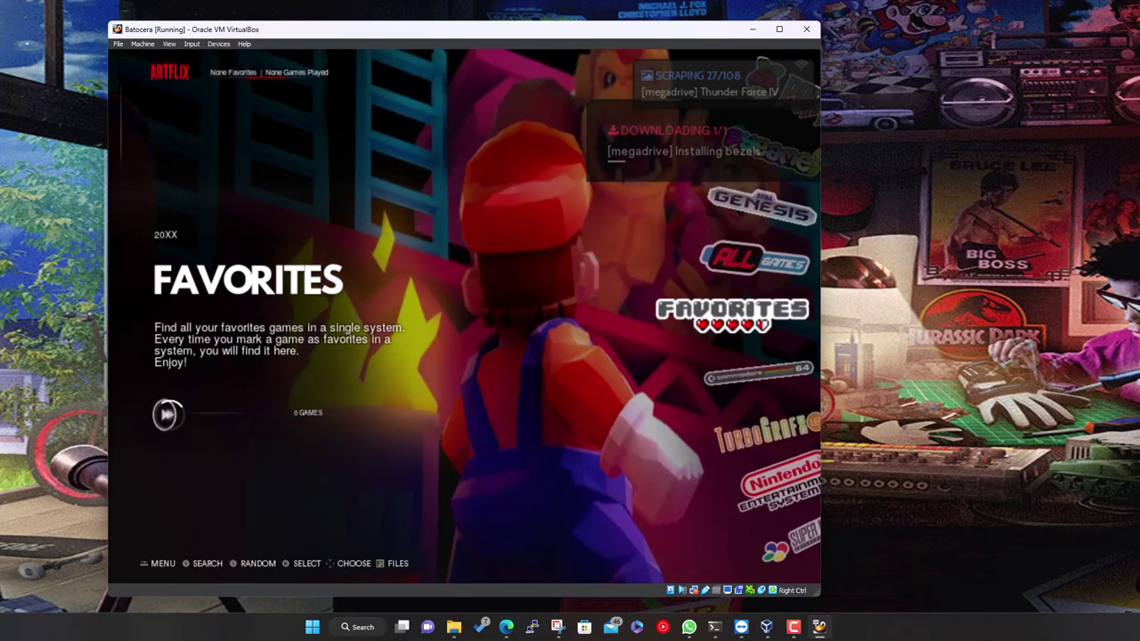
{"action": "key", "text": "Down"}
{"action": "key", "text": "Down"}
{"action": "key", "text": "Down"}
{"action": "key", "text": "Down"}
{"action": "key", "text": "Down"}
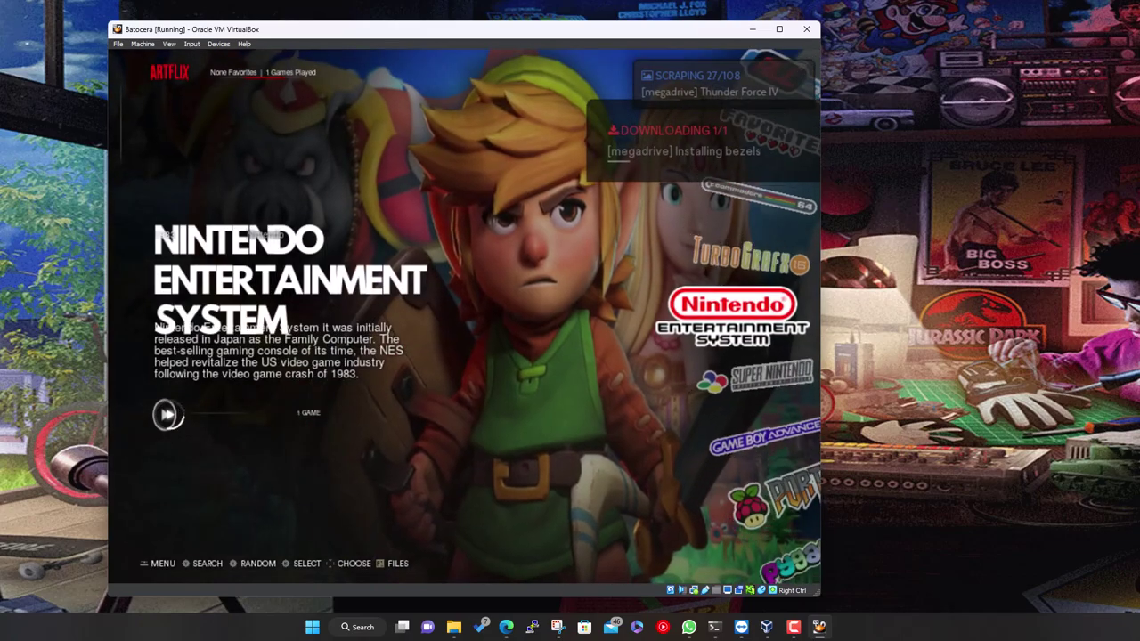
{"action": "key", "text": "Down"}
{"action": "key", "text": "Down"}
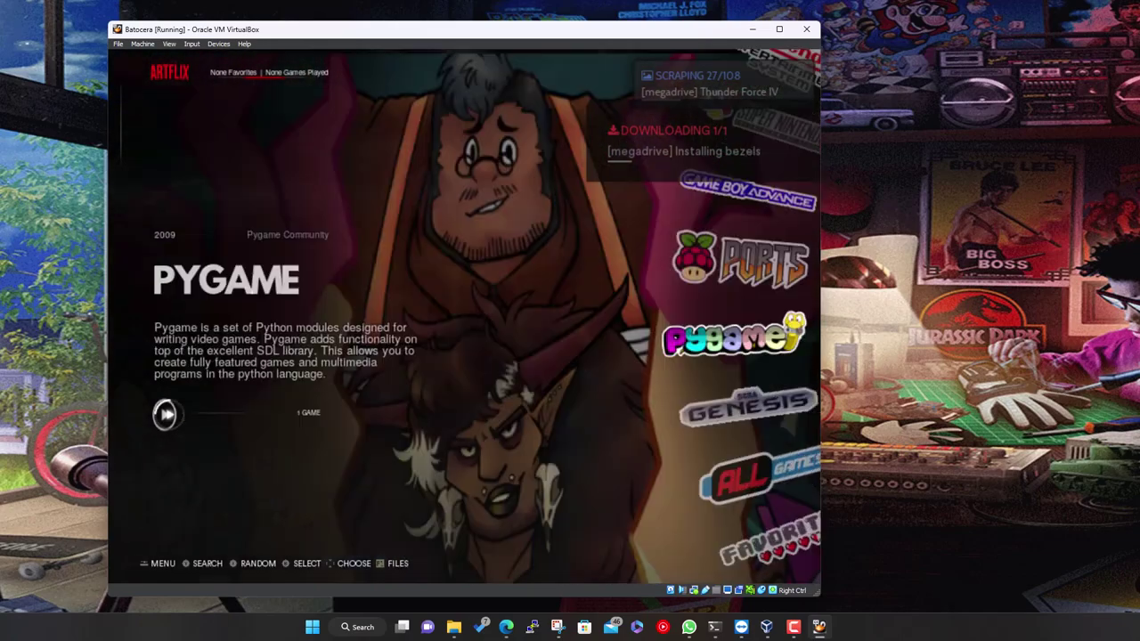
{"action": "key", "text": "Down"}
{"action": "key", "text": "Return"}
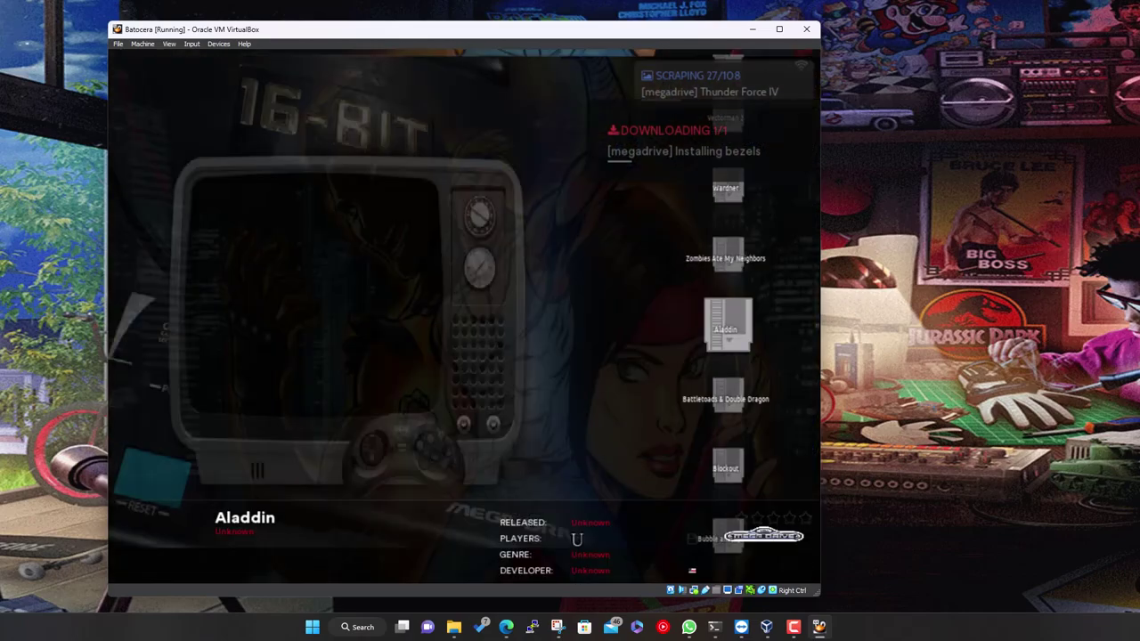
{"action": "key", "text": "Down"}
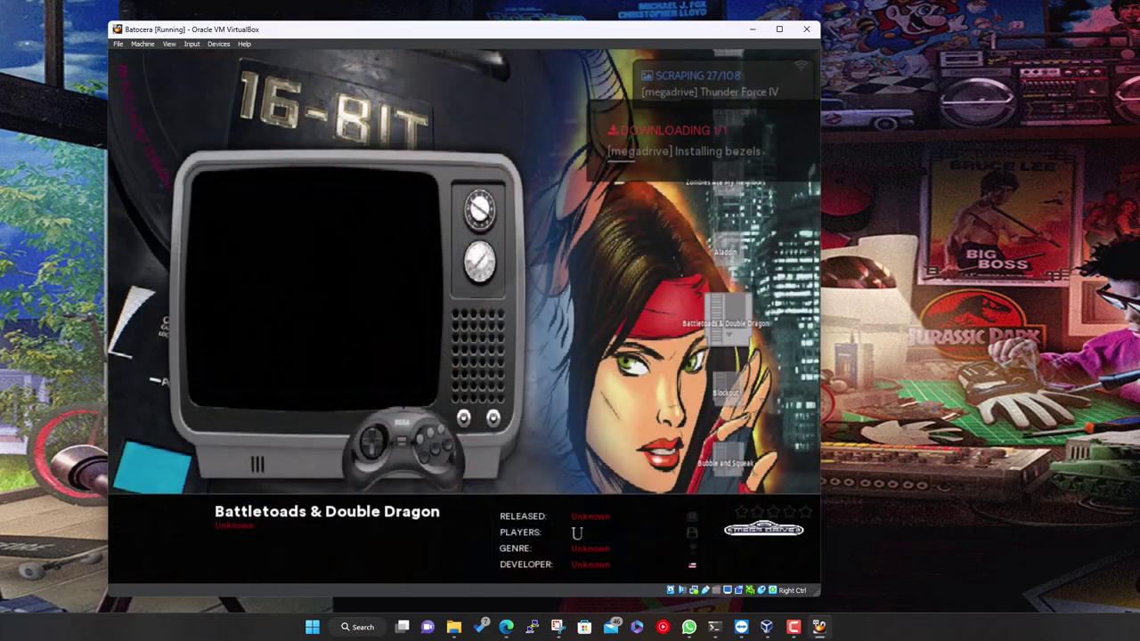
{"action": "key", "text": "Down"}
{"action": "key", "text": "Down"}
{"action": "key", "text": "Down"}
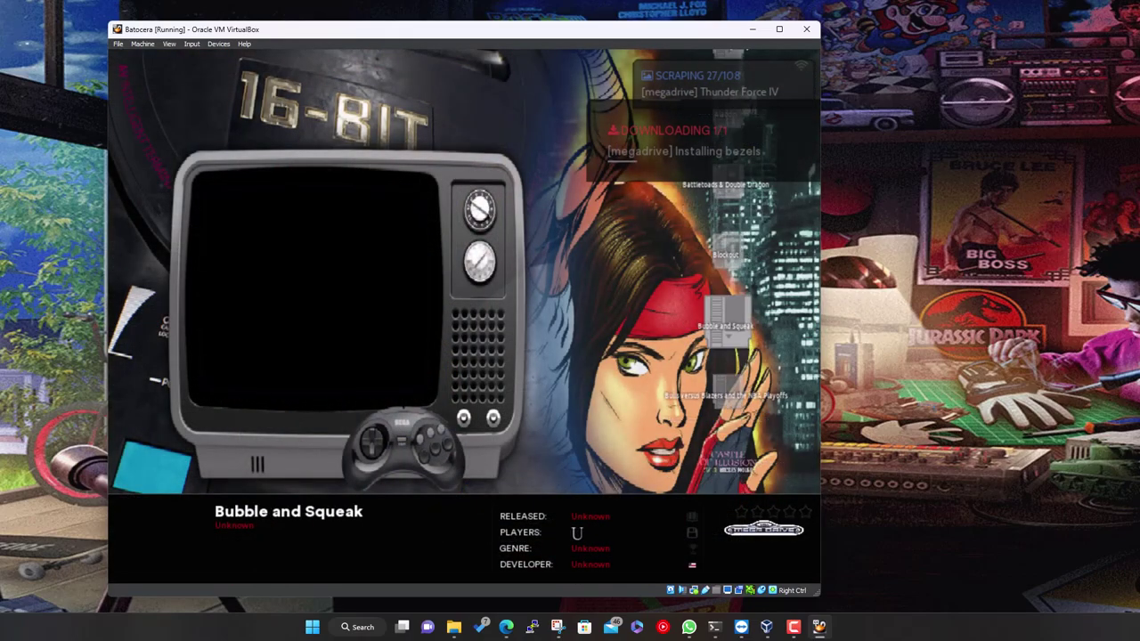
{"action": "key", "text": "Down"}
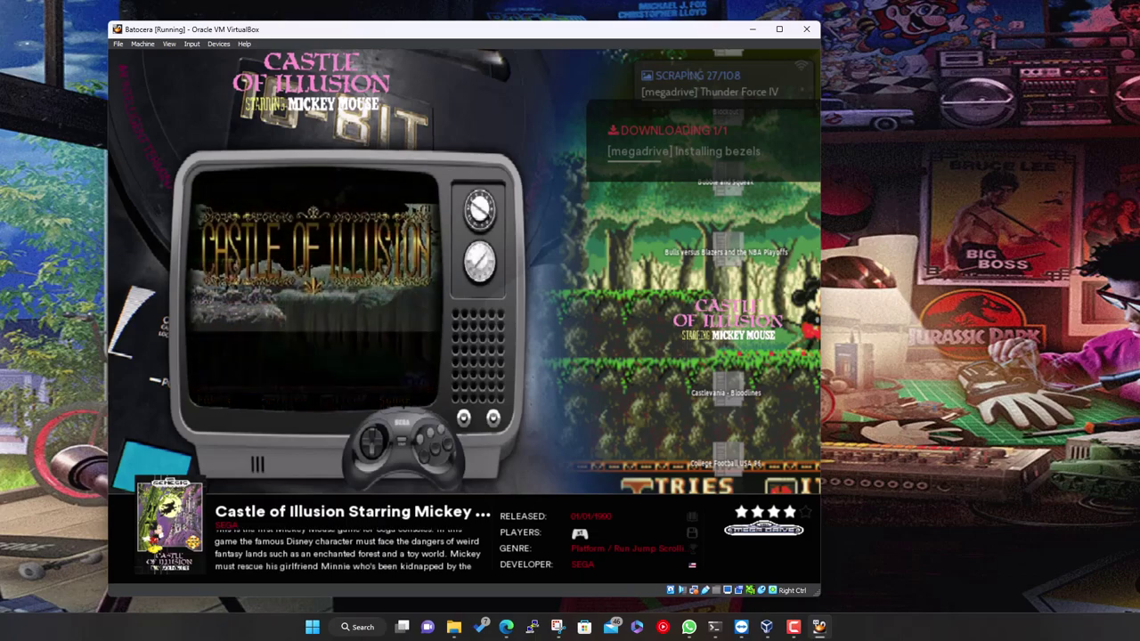
Browse the Genesis list from Castlevania - Bloodlines to Earthworm Jim 2, then return to the carousel
{"action": "key", "text": "Down"}
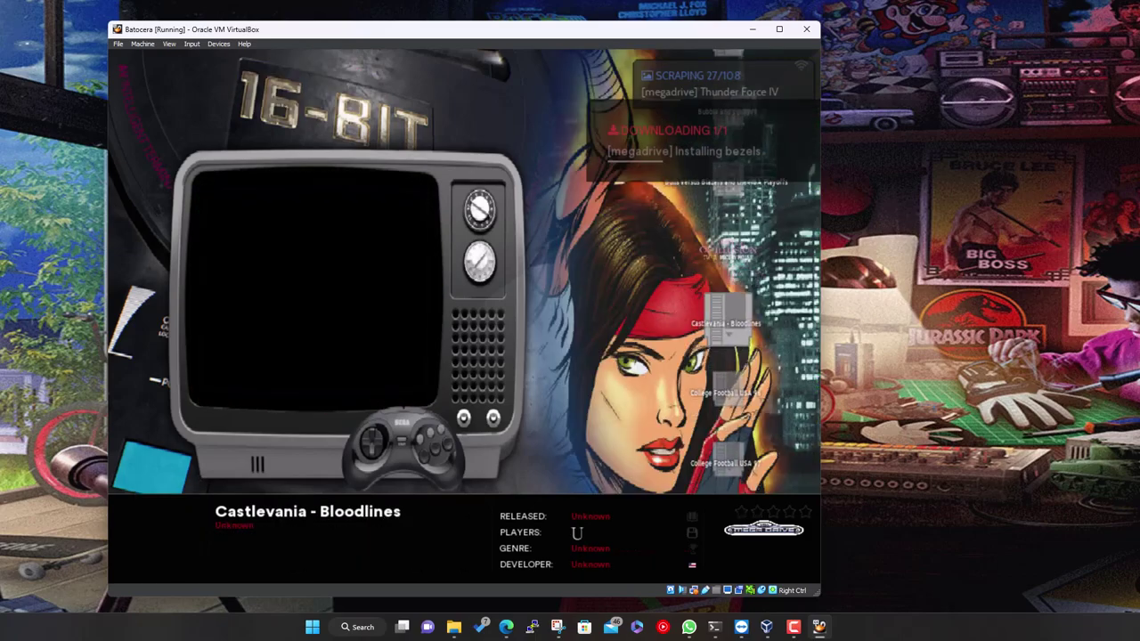
{"action": "key", "text": "Down"}
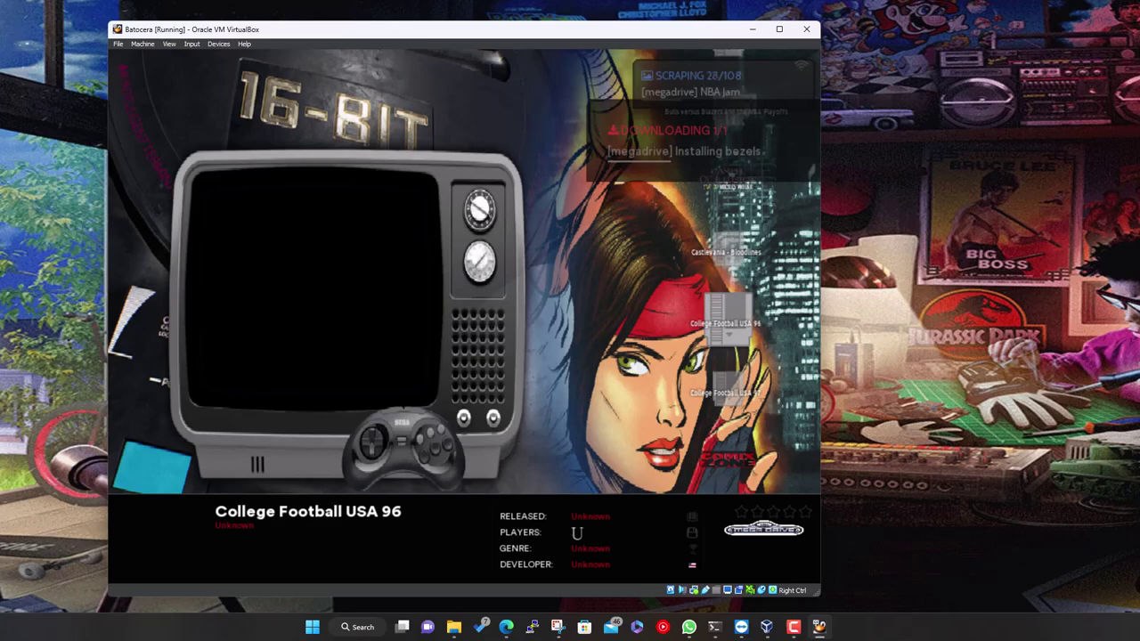
{"action": "key", "text": "Down"}
{"action": "key", "text": "Down"}
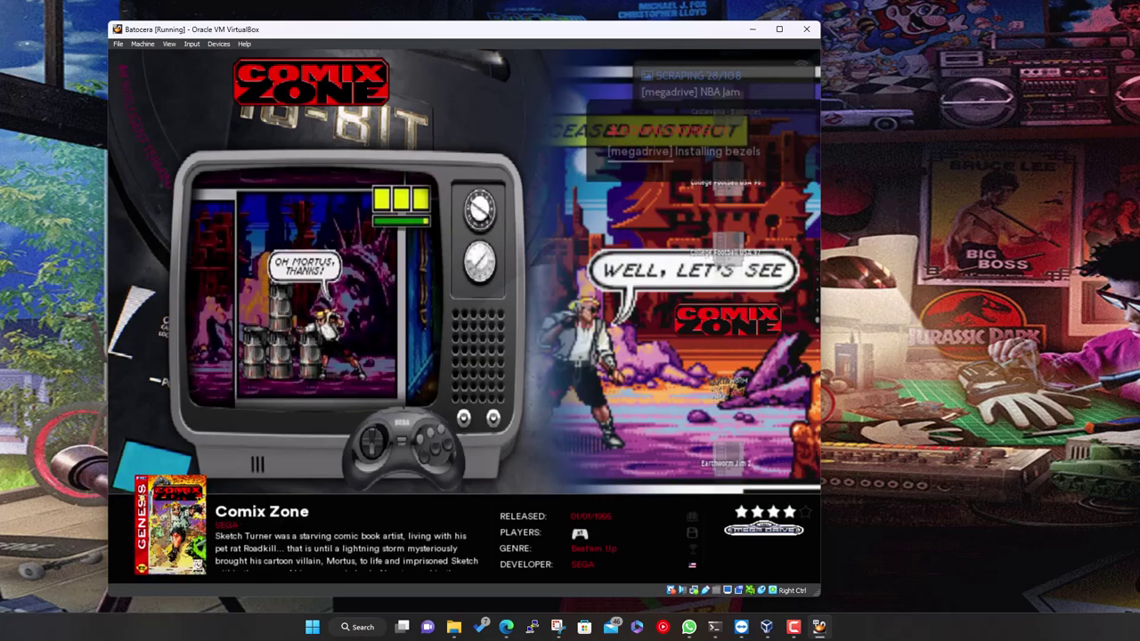
{"action": "key", "text": "Down"}
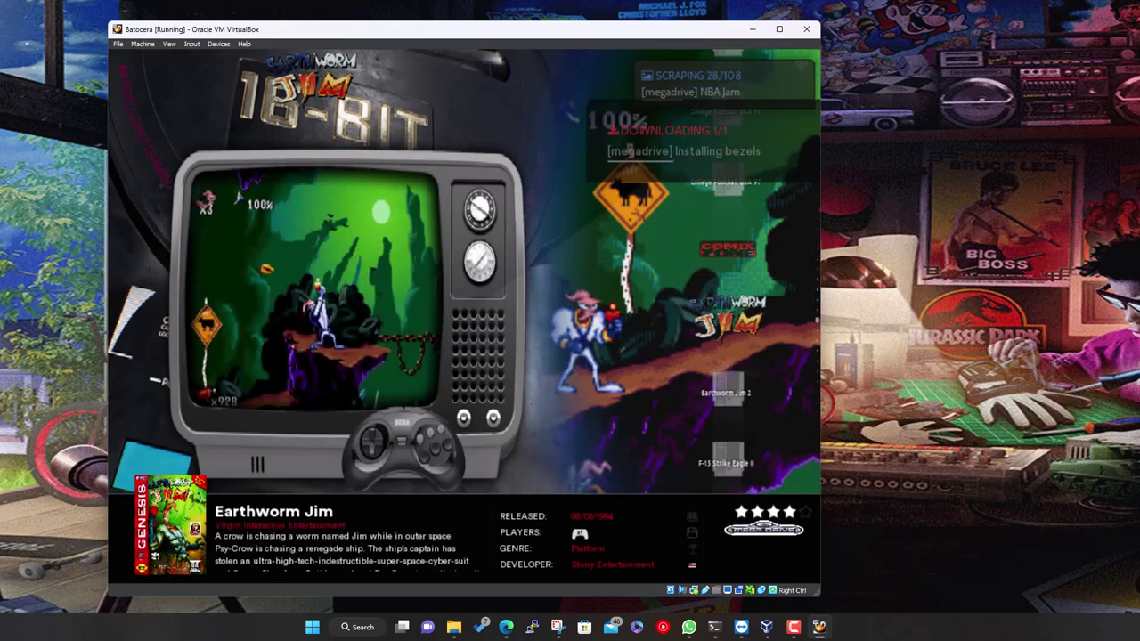
{"action": "key", "text": "Down"}
{"action": "key", "text": "Up"}
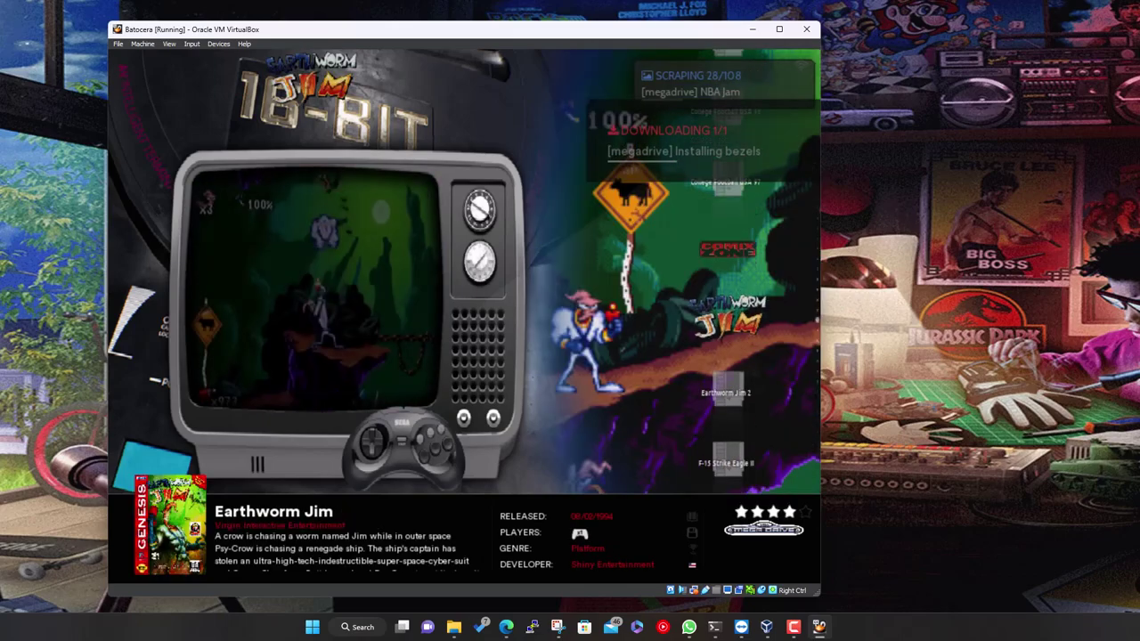
{"action": "key", "text": "Up"}
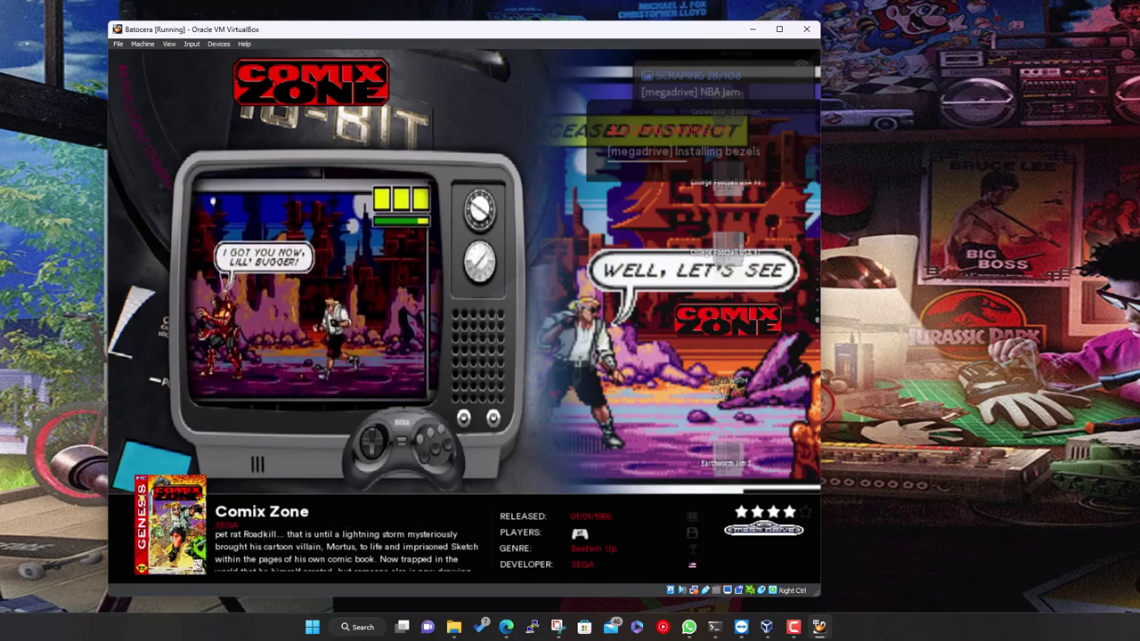
{"action": "key", "text": "Down"}
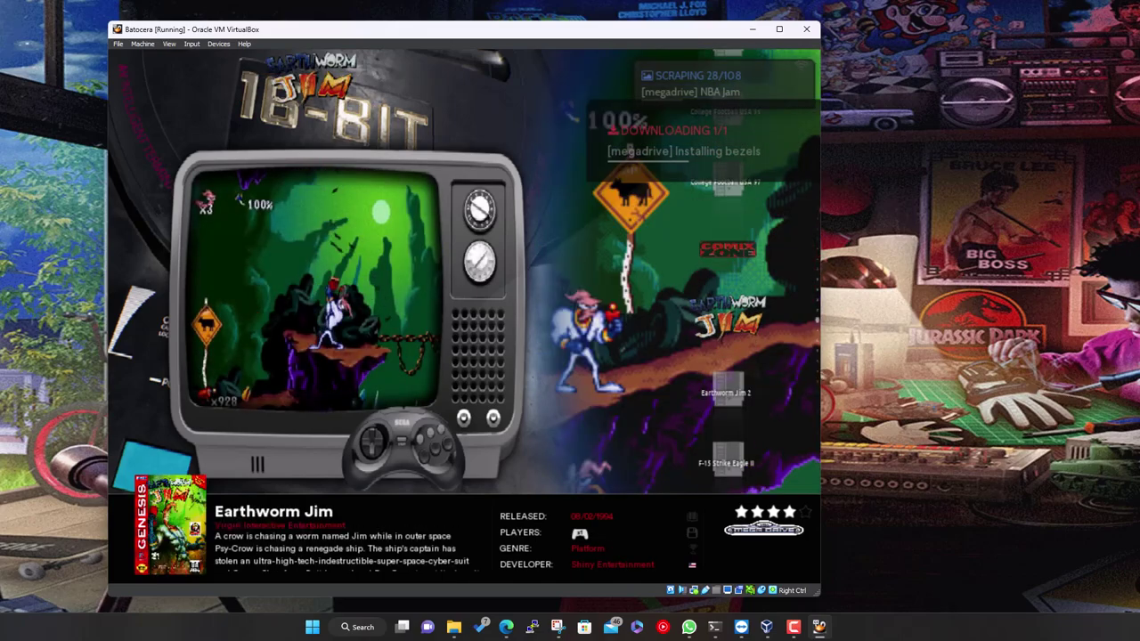
{"action": "key", "text": "Up"}
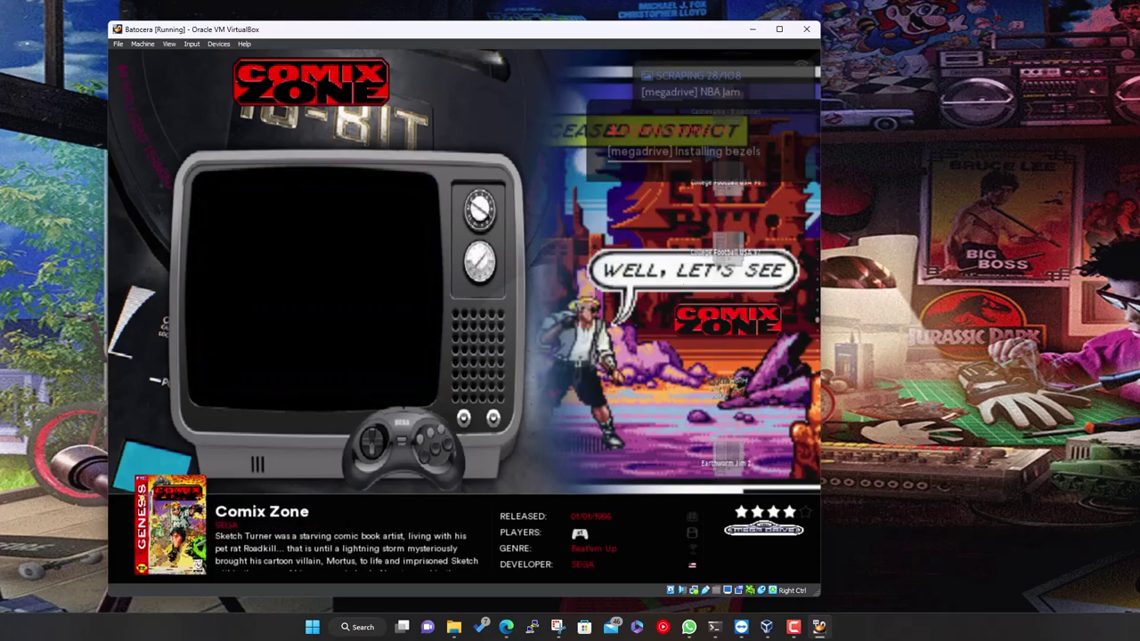
{"action": "key", "text": "Up"}
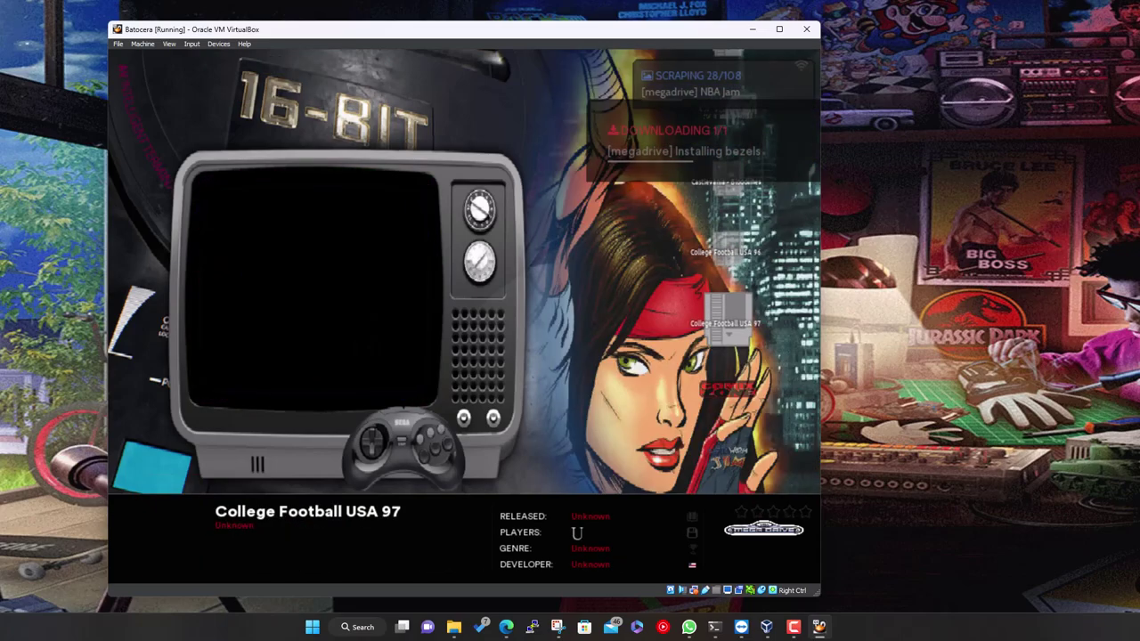
{"action": "key", "text": "Escape"}
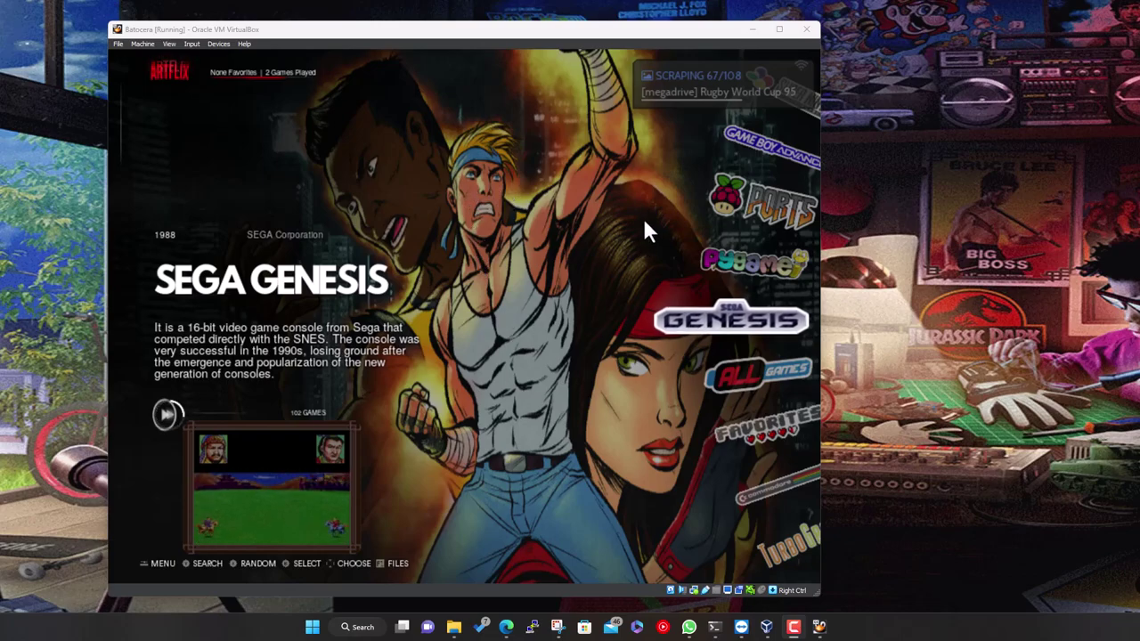
Open the Sega Genesis game list and browse down to Micro Machines 2
{"action": "key", "text": "Down"}
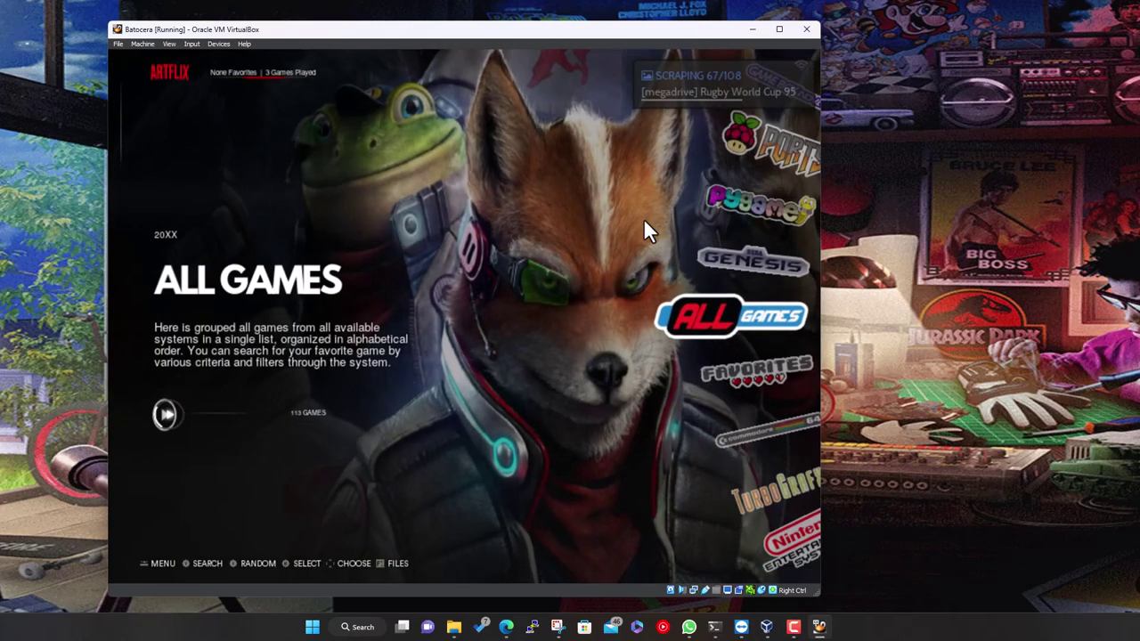
{"action": "key", "text": "Up"}
{"action": "key", "text": "Return"}
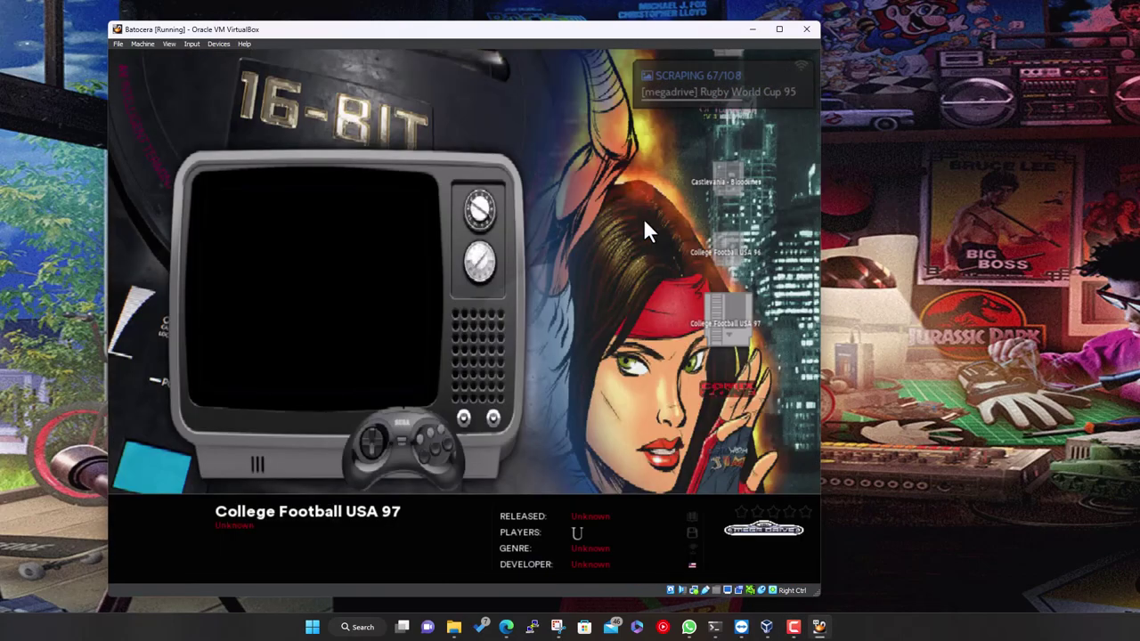
{"action": "key", "text": "Down"}
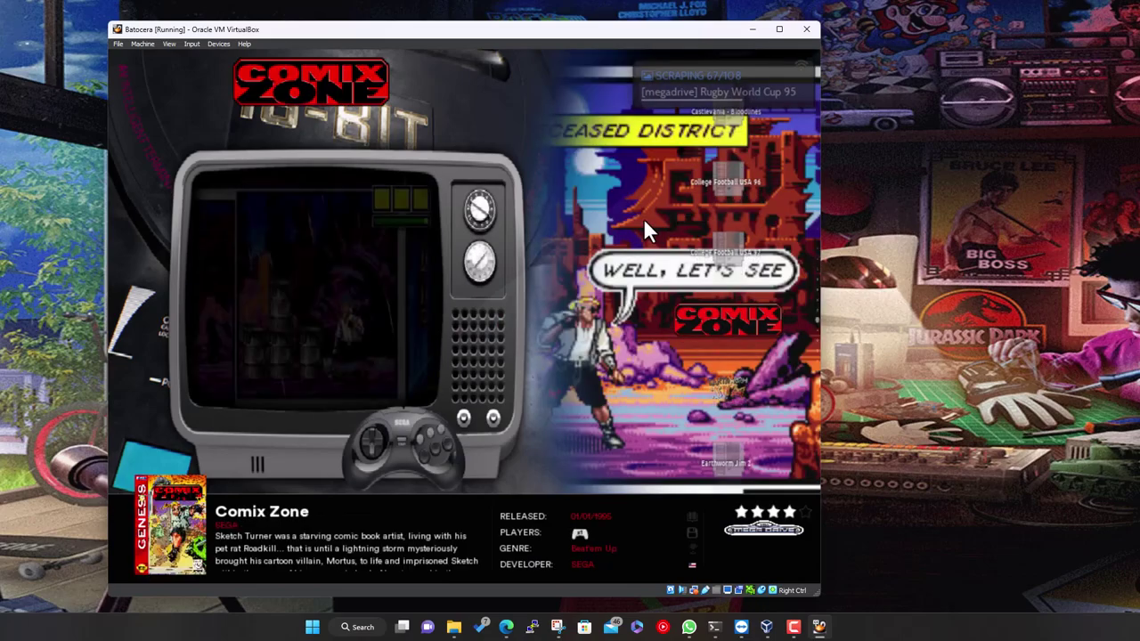
{"action": "key", "text": "Down"}
{"action": "key", "text": "Down"}
{"action": "key", "text": "Down"}
{"action": "key", "text": "Down"}
{"action": "key", "text": "Down"}
{"action": "key", "text": "Down"}
{"action": "key", "text": "Down"}
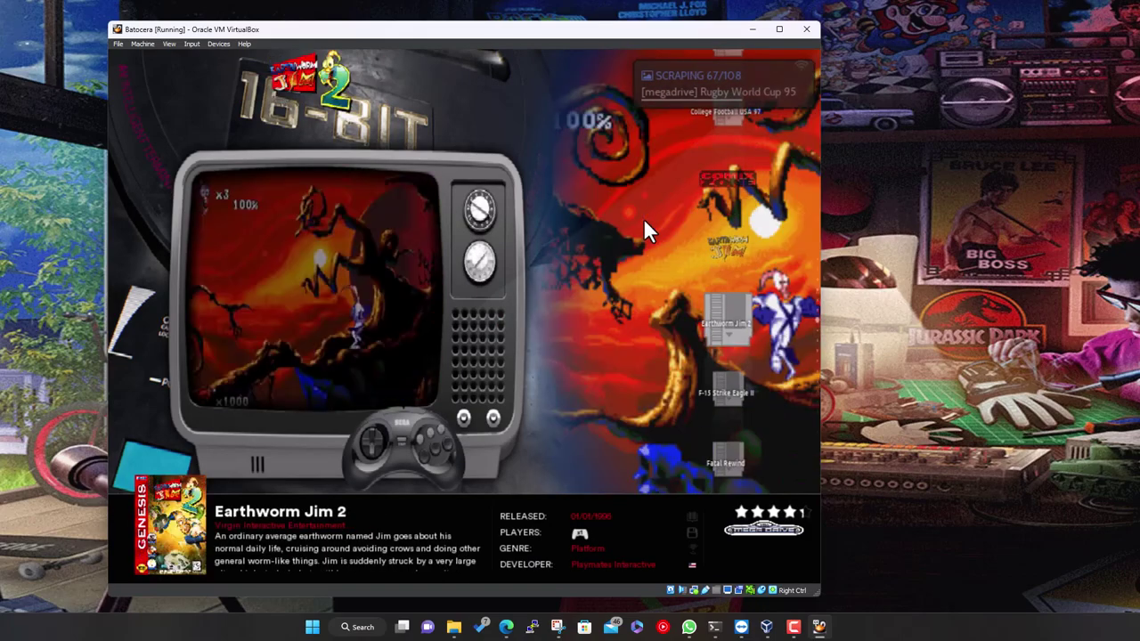
{"action": "key", "text": "Down"}
{"action": "key", "text": "Down"}
{"action": "key", "text": "Down"}
{"action": "key", "text": "Down"}
{"action": "key", "text": "Down"}
{"action": "key", "text": "Down"}
{"action": "key", "text": "Down"}
{"action": "key", "text": "Down"}
{"action": "key", "text": "Down"}
{"action": "key", "text": "Down"}
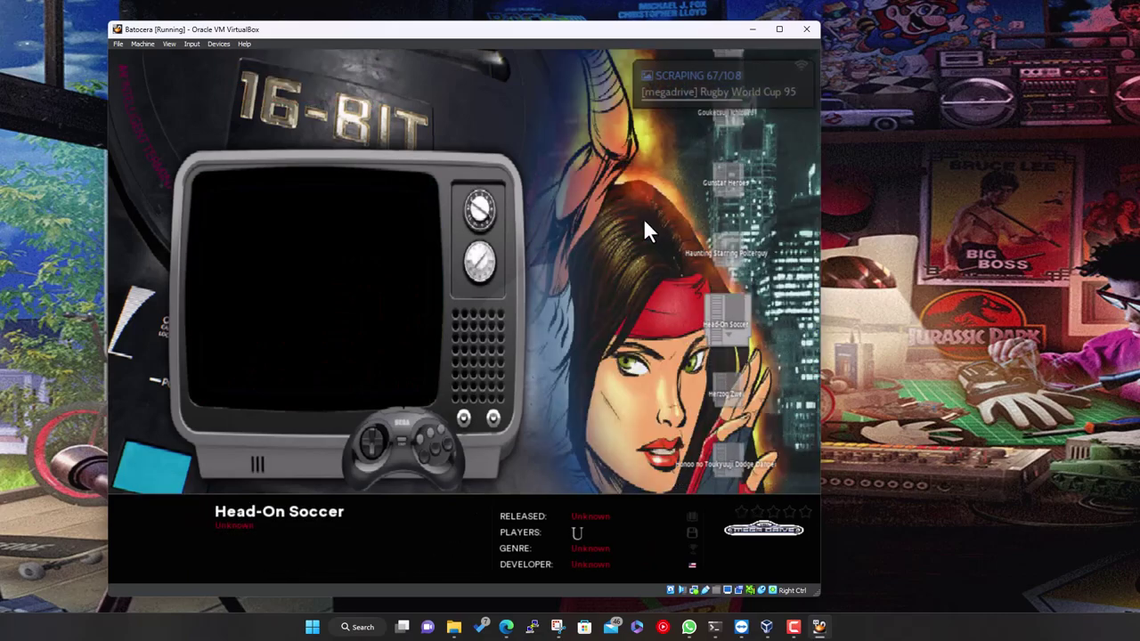
{"action": "key", "text": "Down"}
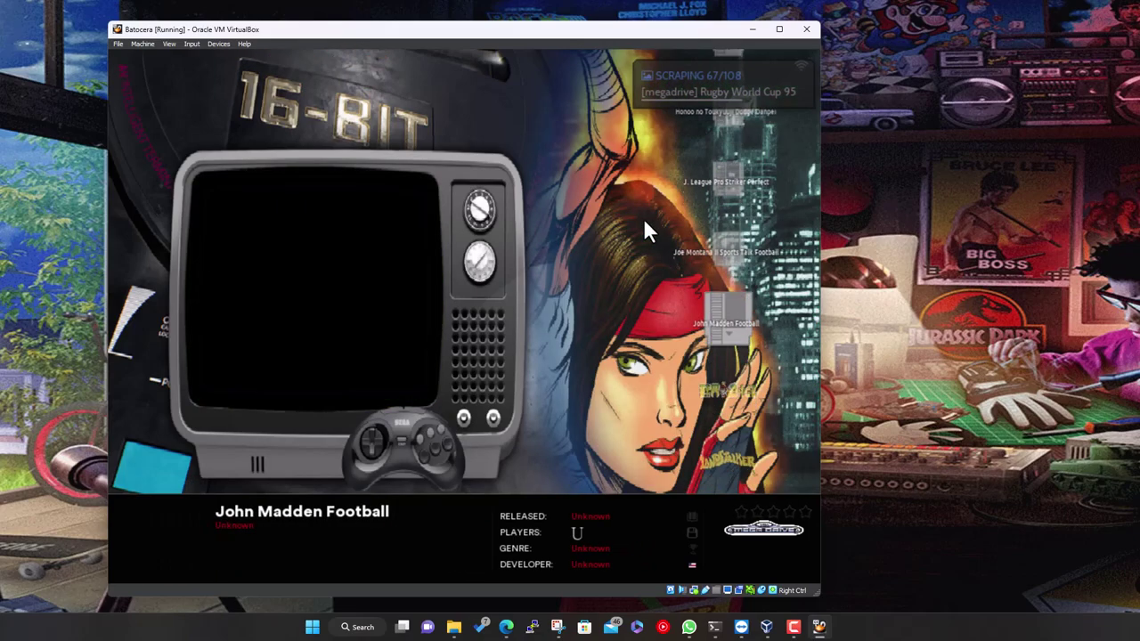
{"action": "key", "text": "Down"}
{"action": "key", "text": "Down"}
{"action": "key", "text": "Down"}
{"action": "key", "text": "Down"}
{"action": "key", "text": "Down"}
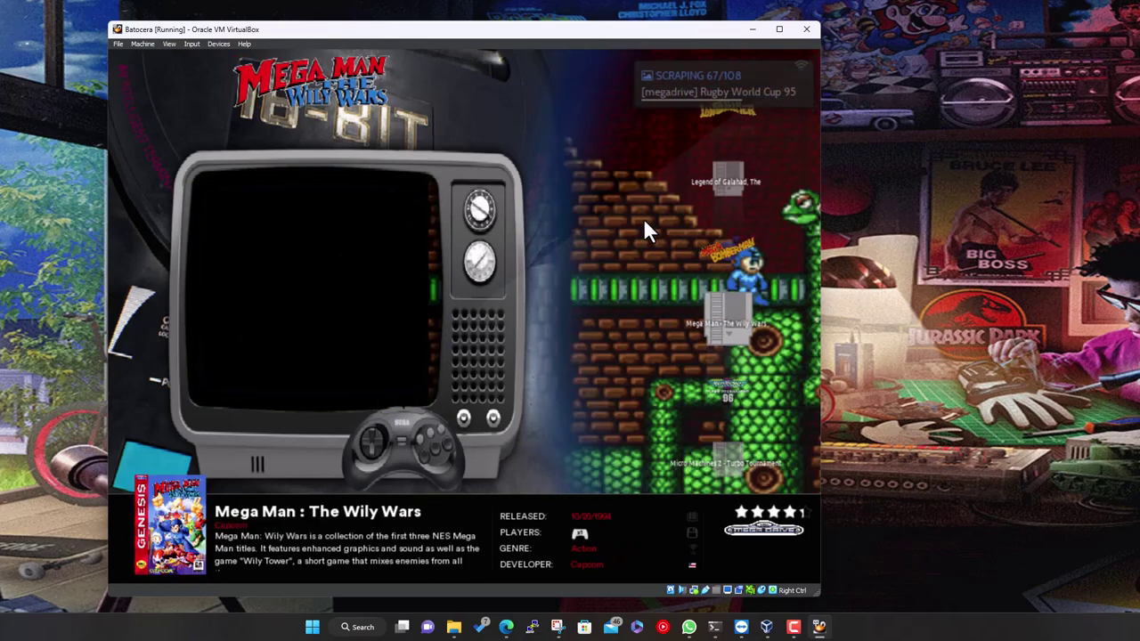
{"action": "key", "text": "Down"}
{"action": "key", "text": "Down"}
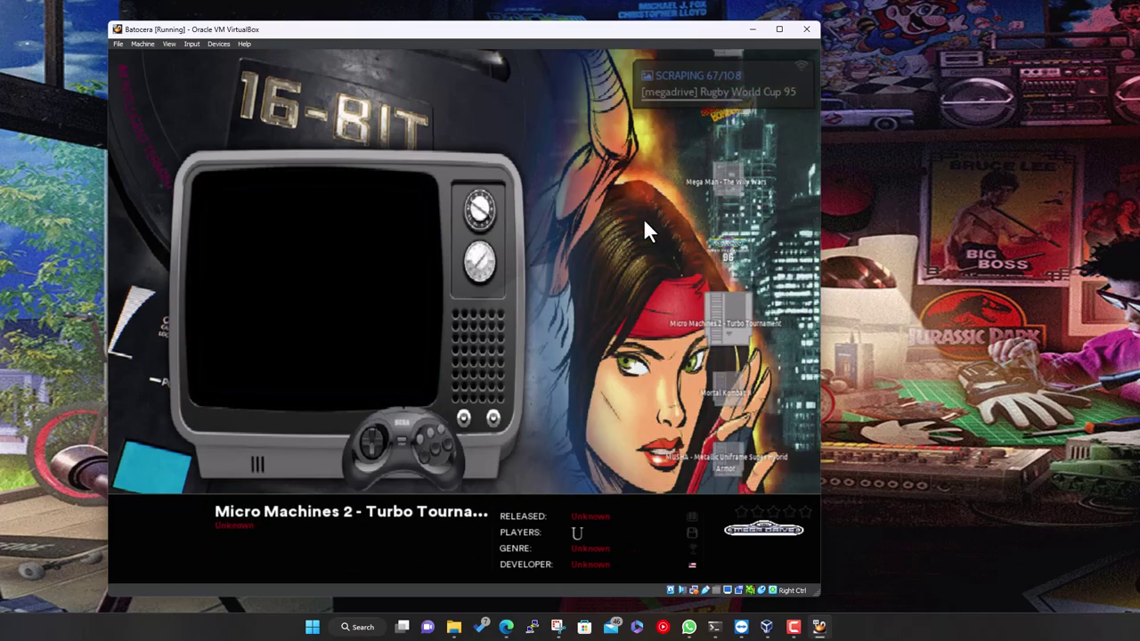
{"action": "key", "text": "Down"}
{"action": "key", "text": "Down"}
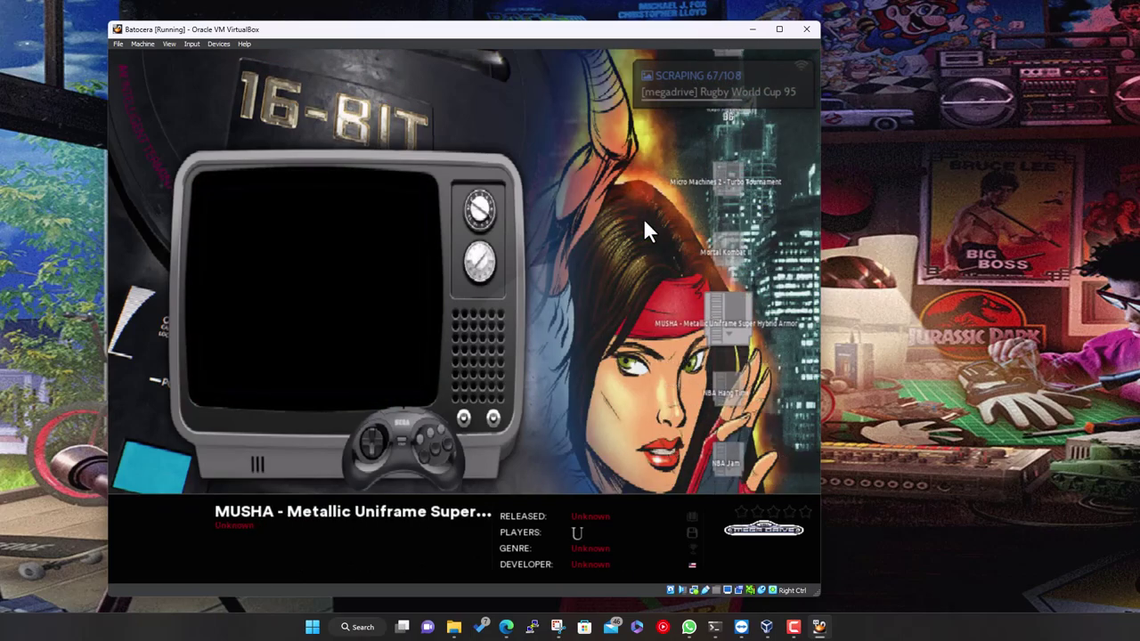
Scroll back up to Aladdin and launch it
{"action": "key", "text": "Up"}
{"action": "key", "text": "Up"}
{"action": "key", "text": "Up"}
{"action": "key", "text": "Up"}
{"action": "key", "text": "Up"}
{"action": "key", "text": "Up"}
{"action": "key", "text": "Up"}
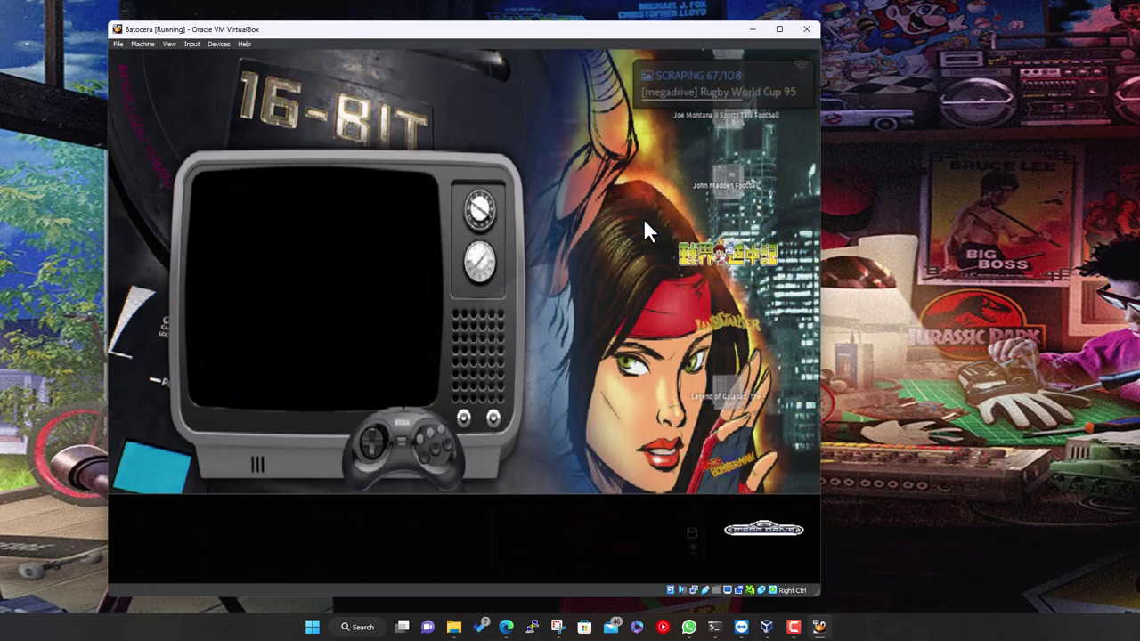
{"action": "key", "text": "Up"}
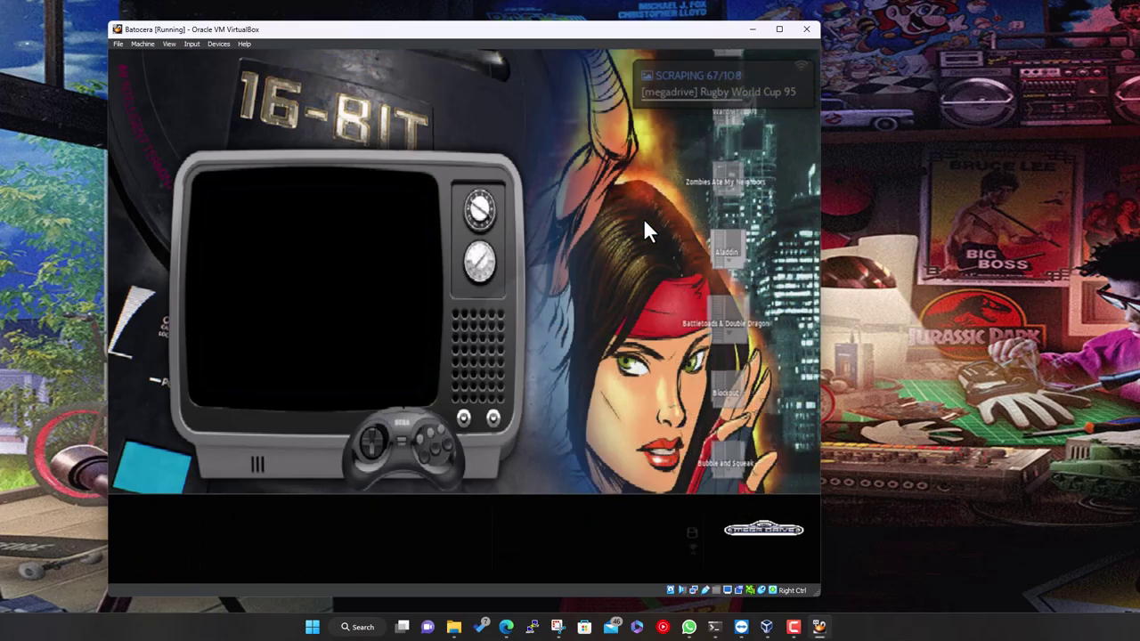
{"action": "key", "text": "Up"}
{"action": "key", "text": "Up"}
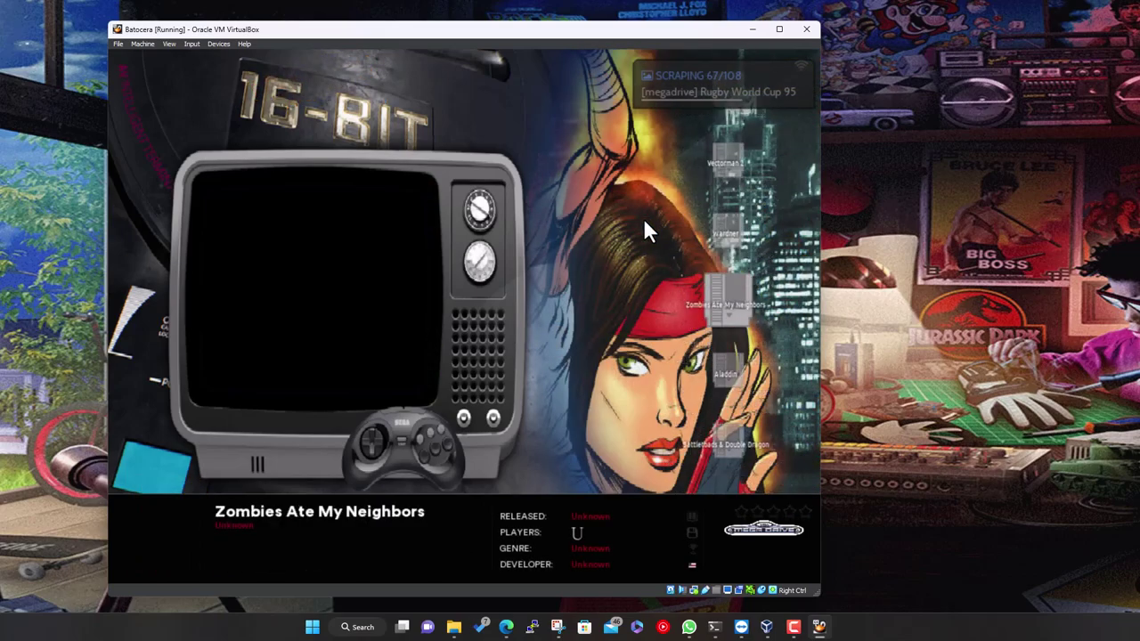
{"action": "key", "text": "Up"}
{"action": "key", "text": "Up"}
{"action": "key", "text": "Down"}
{"action": "key", "text": "Down"}
{"action": "key", "text": "Down"}
{"action": "key", "text": "Down"}
{"action": "key", "text": "Down"}
{"action": "key", "text": "Down"}
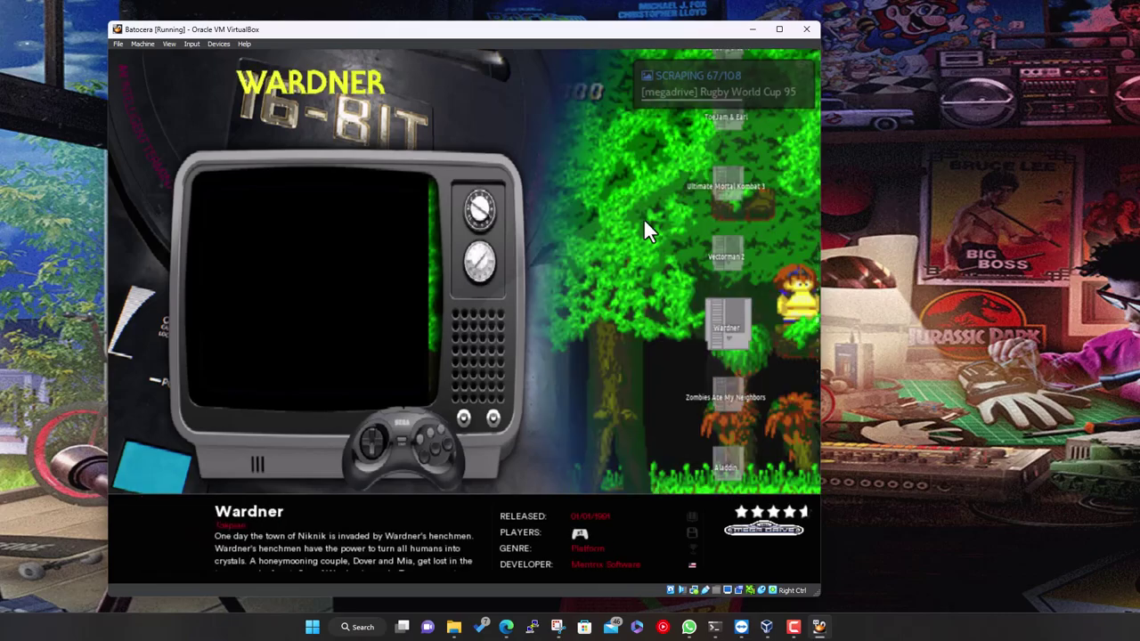
{"action": "key", "text": "Up"}
{"action": "key", "text": "Up"}
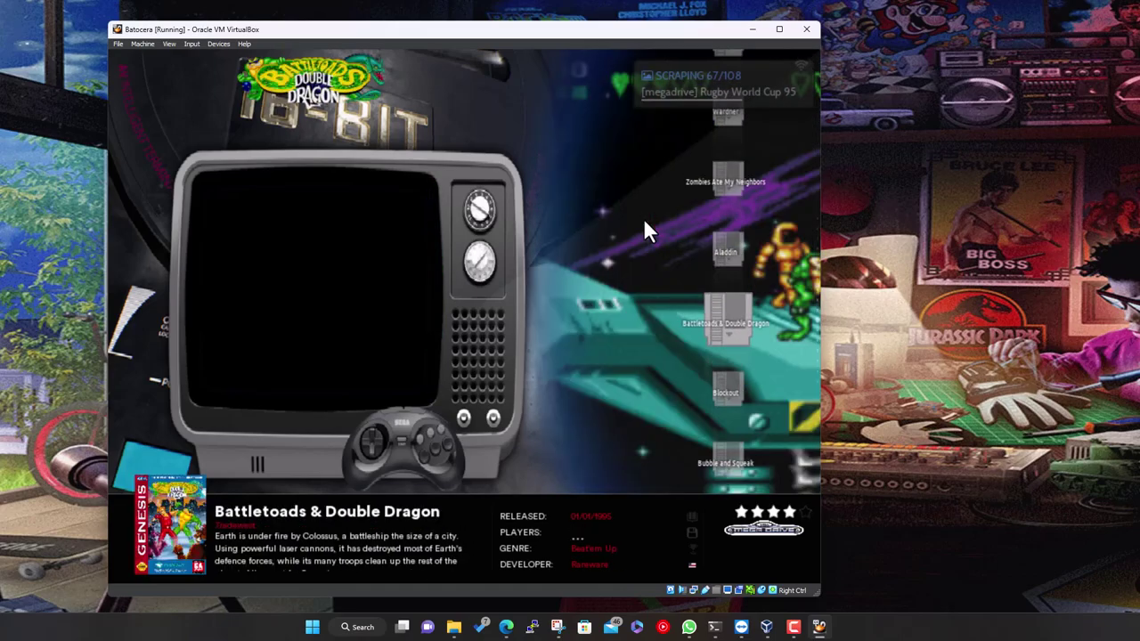
{"action": "key", "text": "Up"}
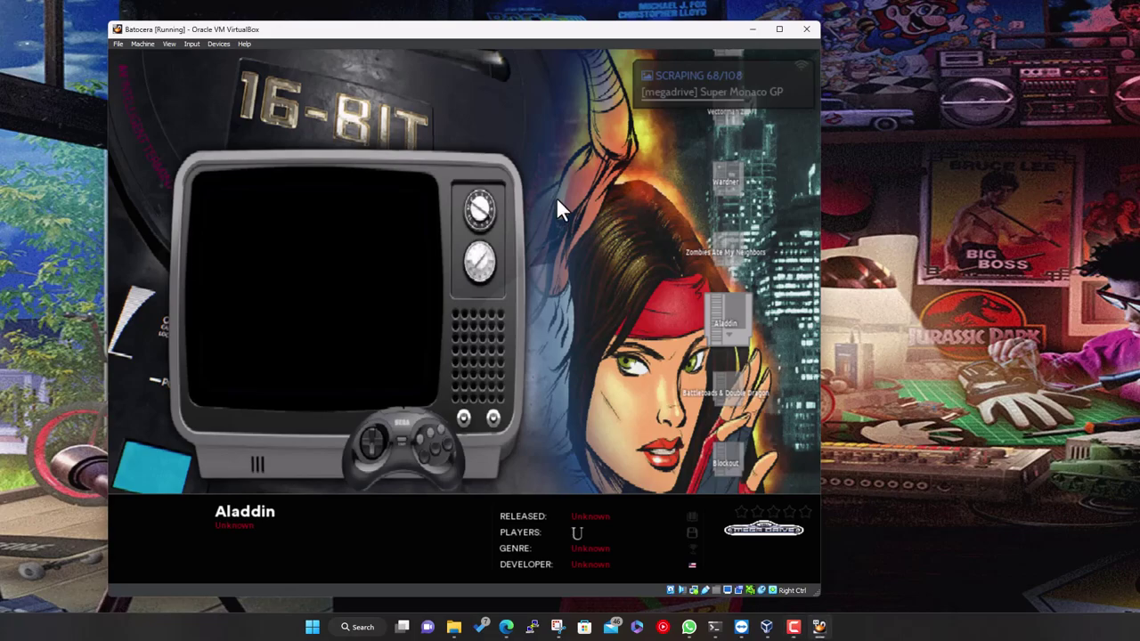
{"action": "key", "text": "Down"}
{"action": "key", "text": "Up"}
{"action": "key", "text": "Return"}
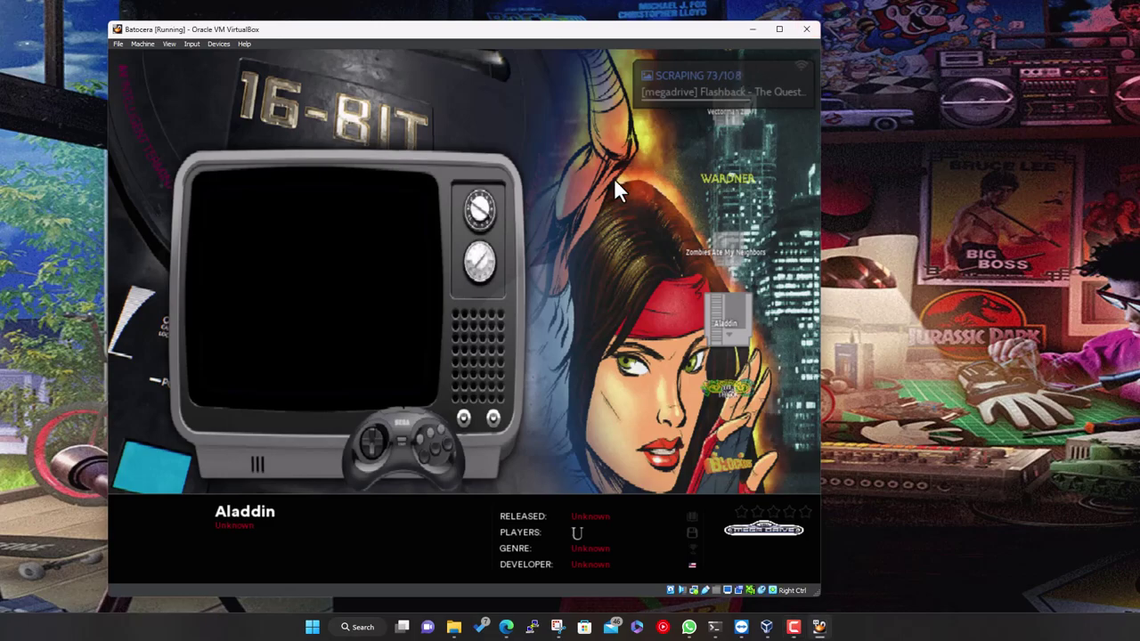
Open the decorations options in Game Settings and show the full decoration set list
{"action": "key", "text": "BackSpace"}
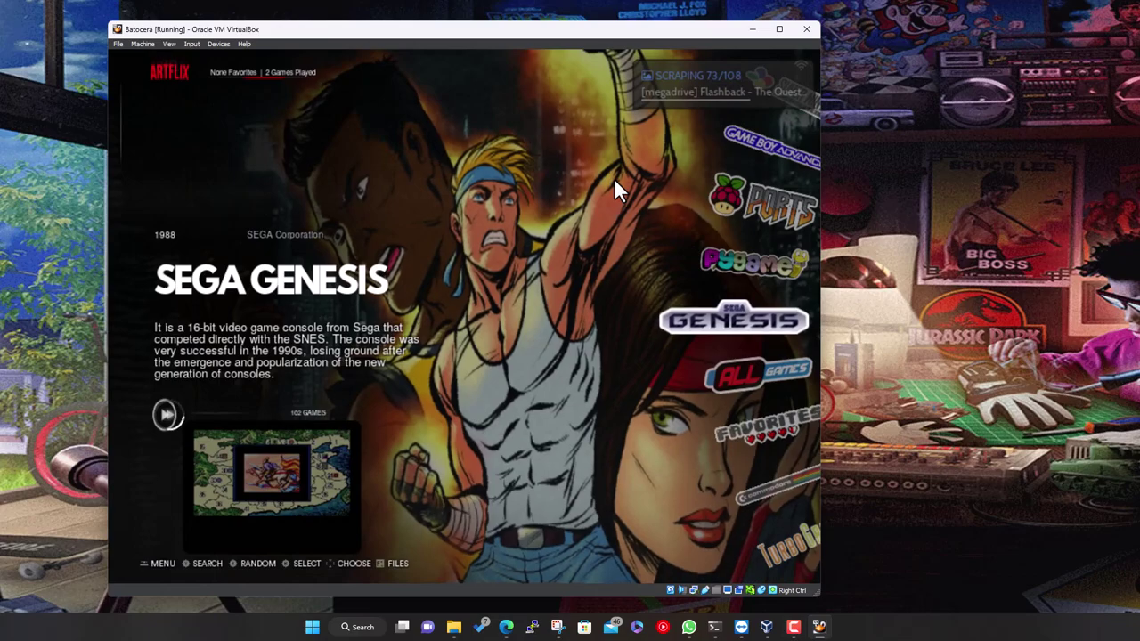
{"action": "key", "text": "Return"}
{"action": "key", "text": "Down"}
{"action": "key", "text": "Down"}
{"action": "key", "text": "Down"}
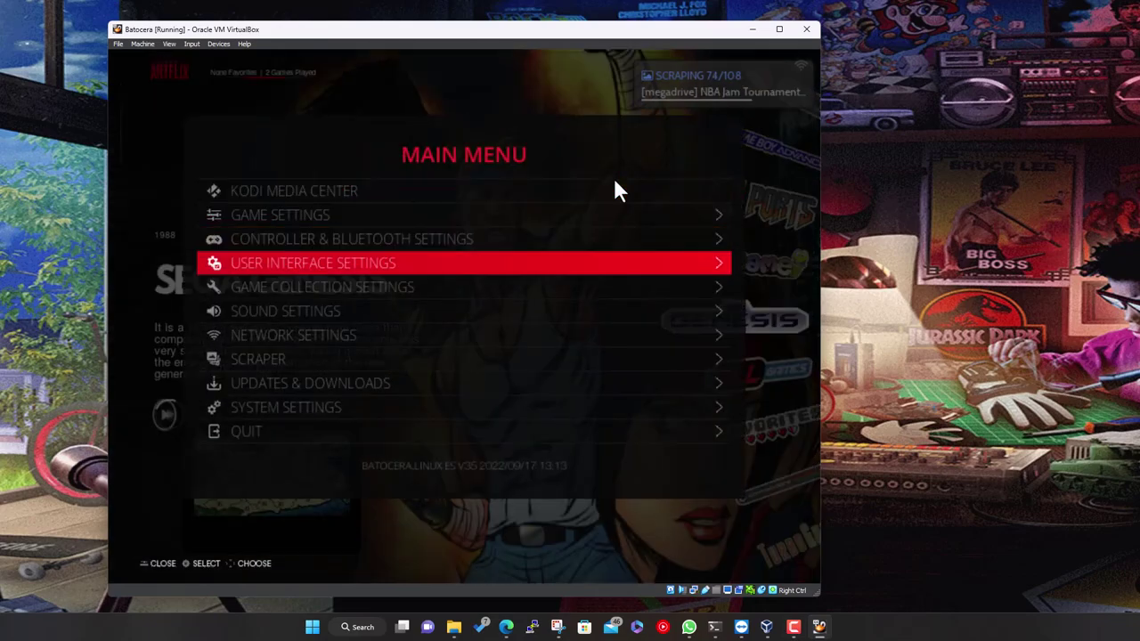
{"action": "key", "text": "Up"}
{"action": "key", "text": "Up"}
{"action": "key", "text": "Return"}
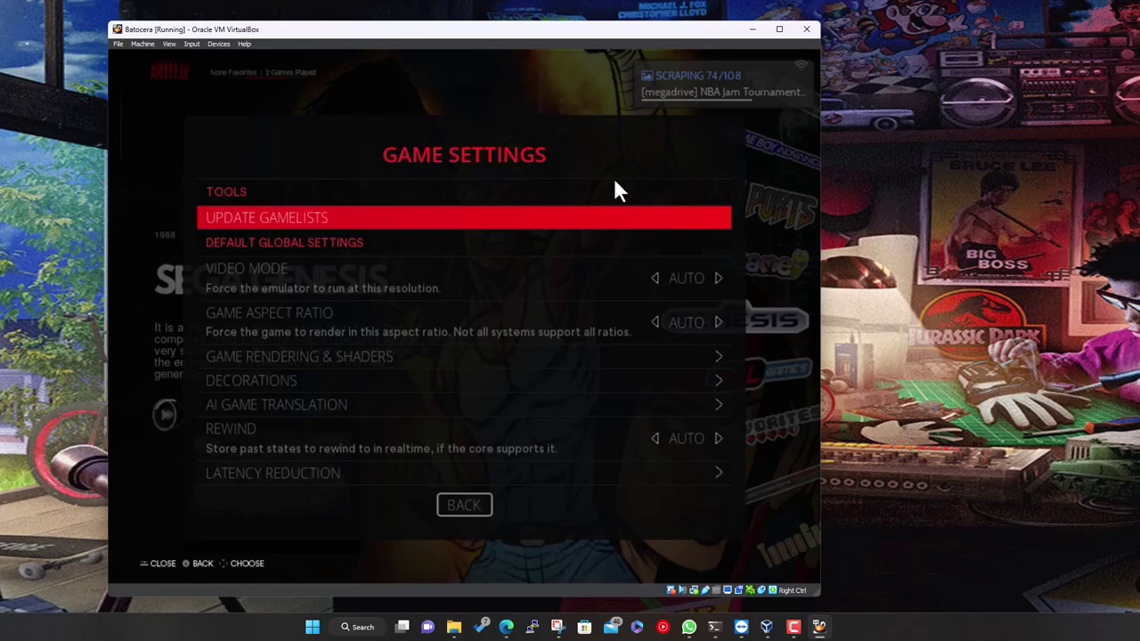
{"action": "key", "text": "Down"}
{"action": "key", "text": "Down"}
{"action": "key", "text": "Down"}
{"action": "key", "text": "Down"}
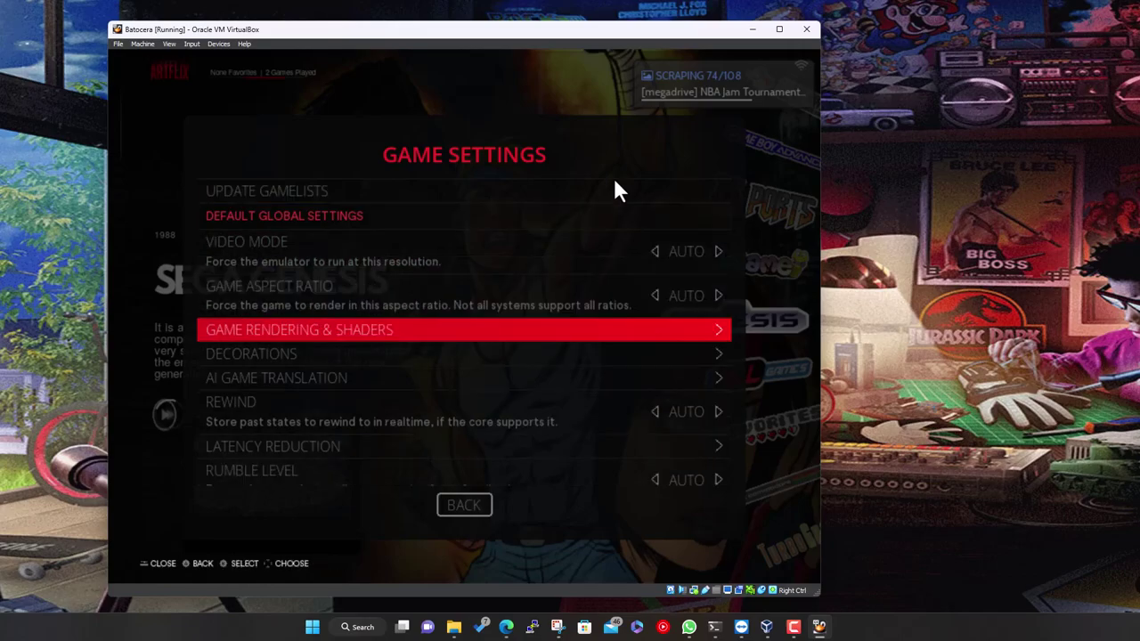
{"action": "key", "text": "Return"}
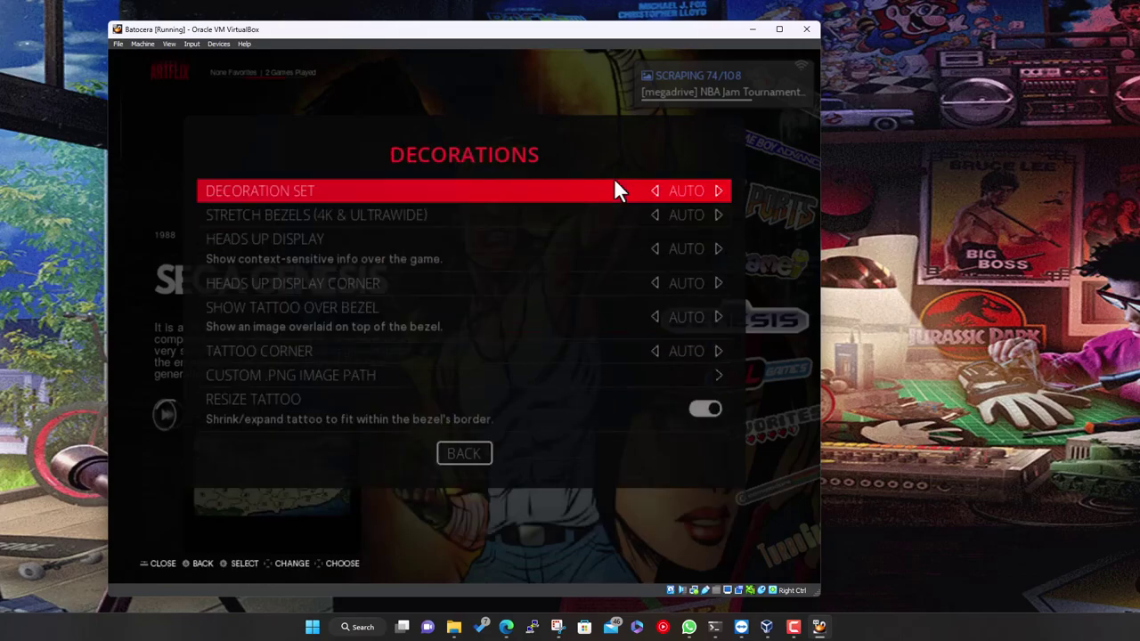
{"action": "key", "text": "Right"}
{"action": "key", "text": "Right"}
{"action": "key", "text": "Return"}
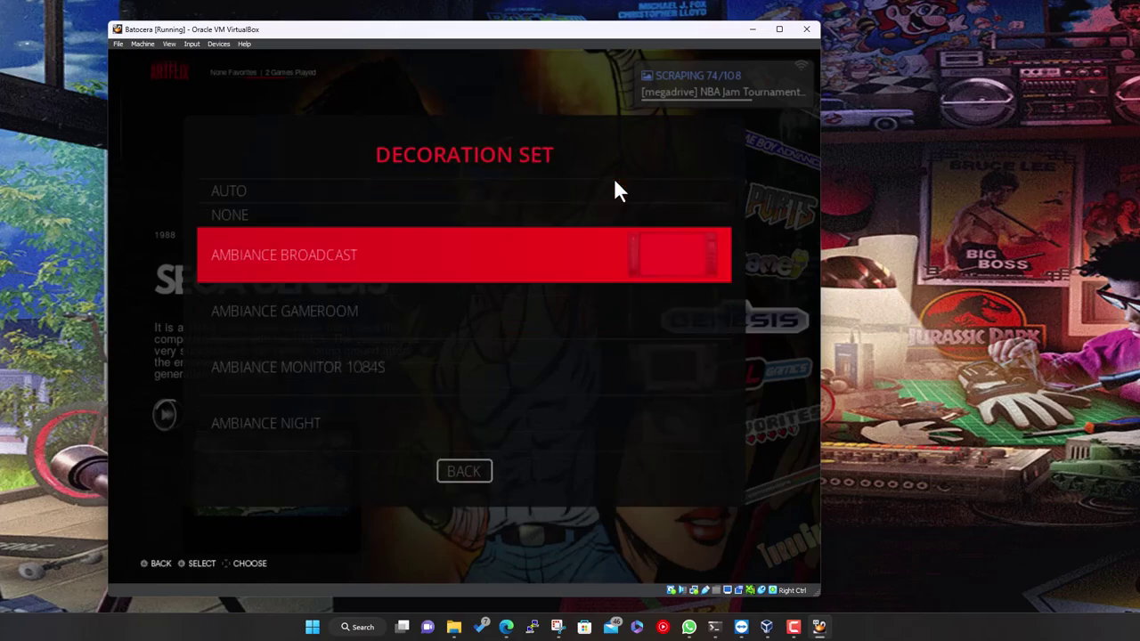
Set the global decoration set to THEBEZELPROJECT and back out of the menus
{"action": "key", "text": "Down"}
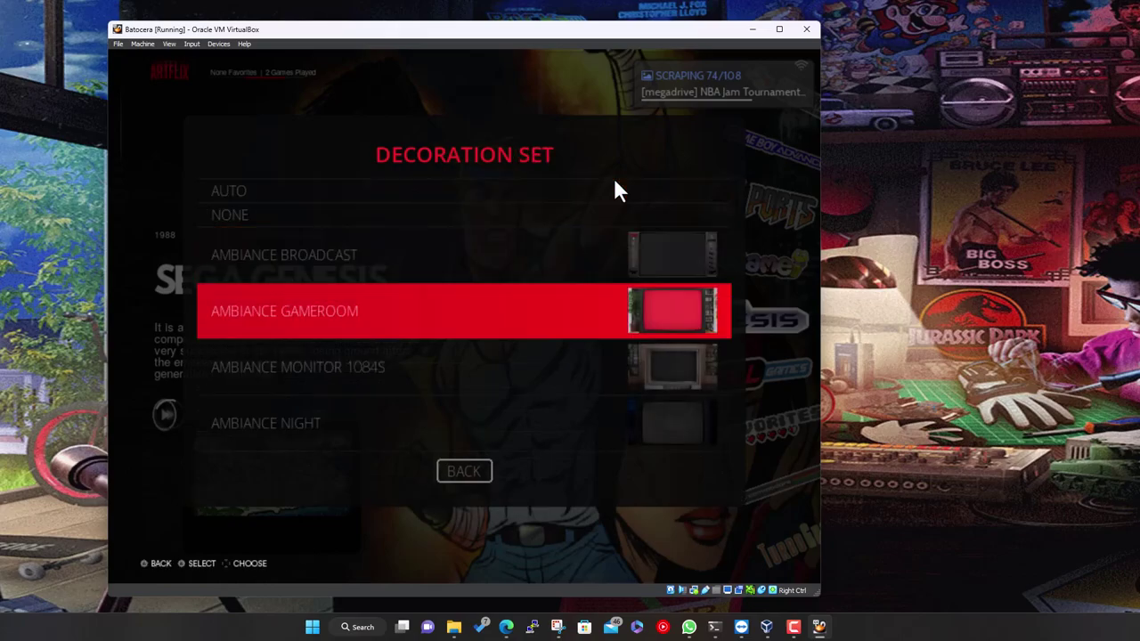
{"action": "key", "text": "Down"}
{"action": "key", "text": "Down"}
{"action": "key", "text": "Down"}
{"action": "key", "text": "Down"}
{"action": "key", "text": "Down"}
{"action": "key", "text": "Down"}
{"action": "key", "text": "Down"}
{"action": "key", "text": "Down"}
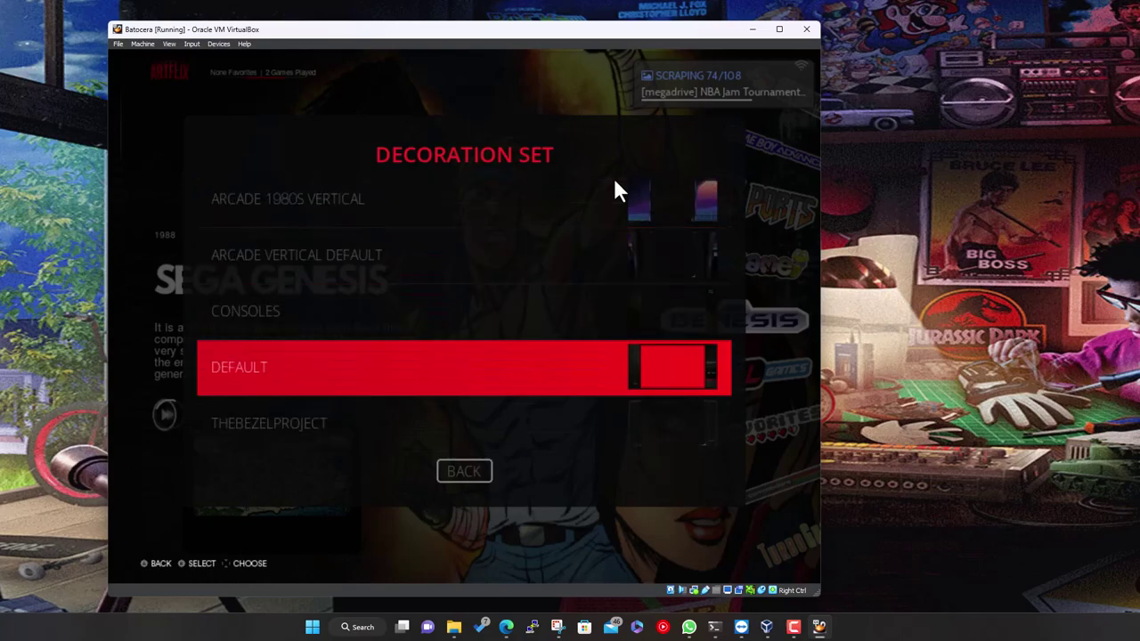
{"action": "key", "text": "Down"}
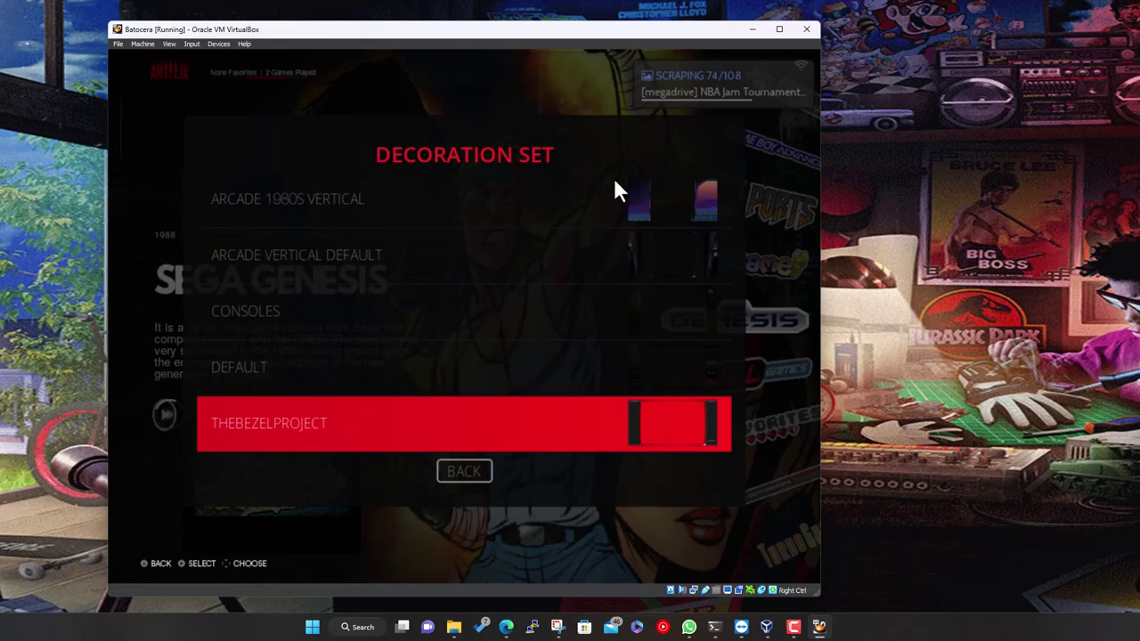
{"action": "key", "text": "Up"}
{"action": "key", "text": "Up"}
{"action": "key", "text": "Down"}
{"action": "key", "text": "Down"}
{"action": "key", "text": "Return"}
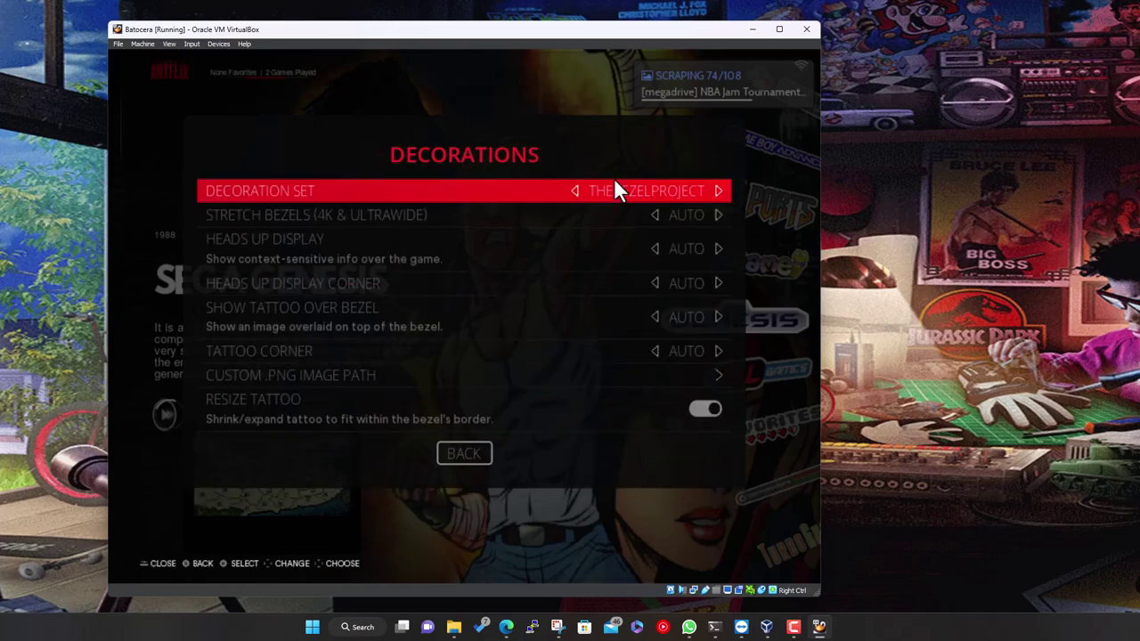
{"action": "key", "text": "Down"}
{"action": "key", "text": "Down"}
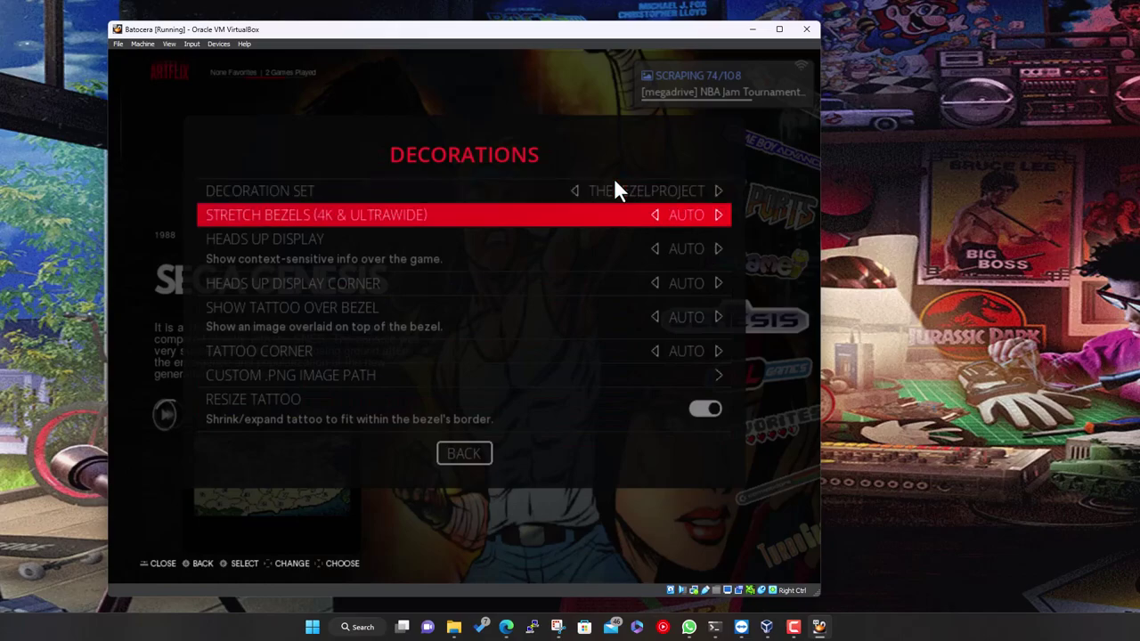
{"action": "key", "text": "Escape"}
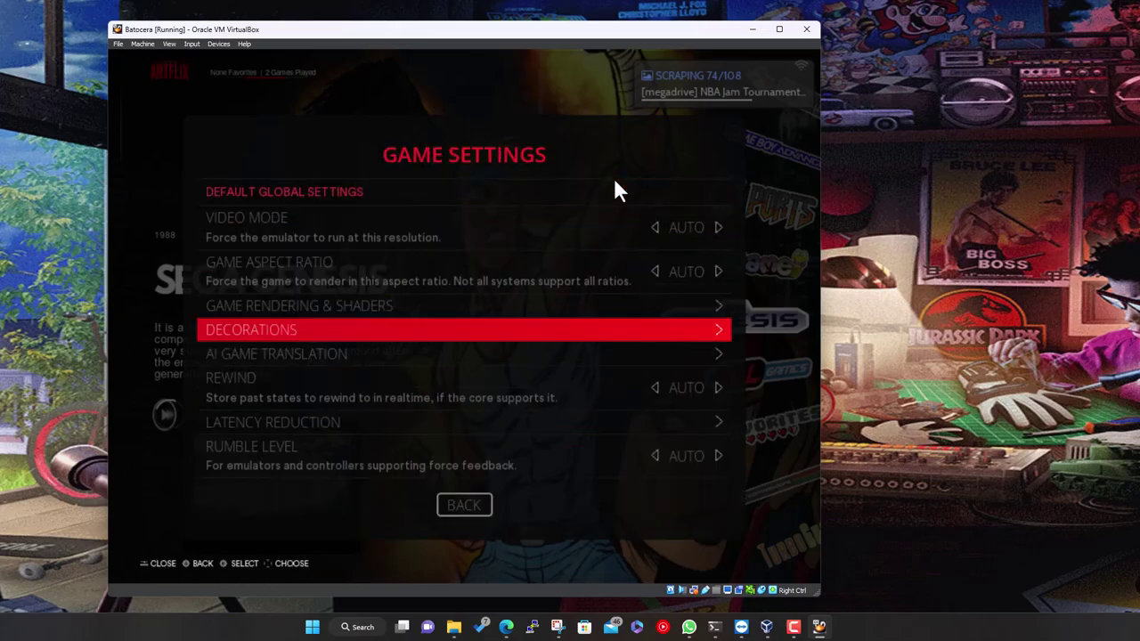
{"action": "key", "text": "Escape"}
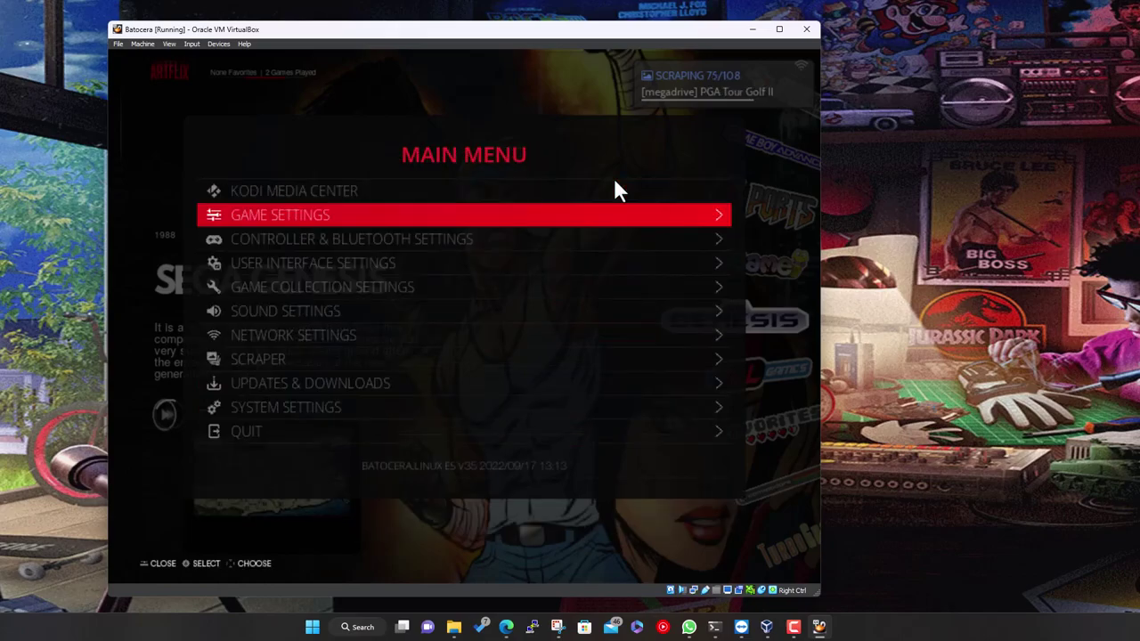
{"action": "key", "text": "Escape"}
Launch Aladdin from the Sega Genesis list, let it reach the title screen, then quit
{"action": "key", "text": "Return"}
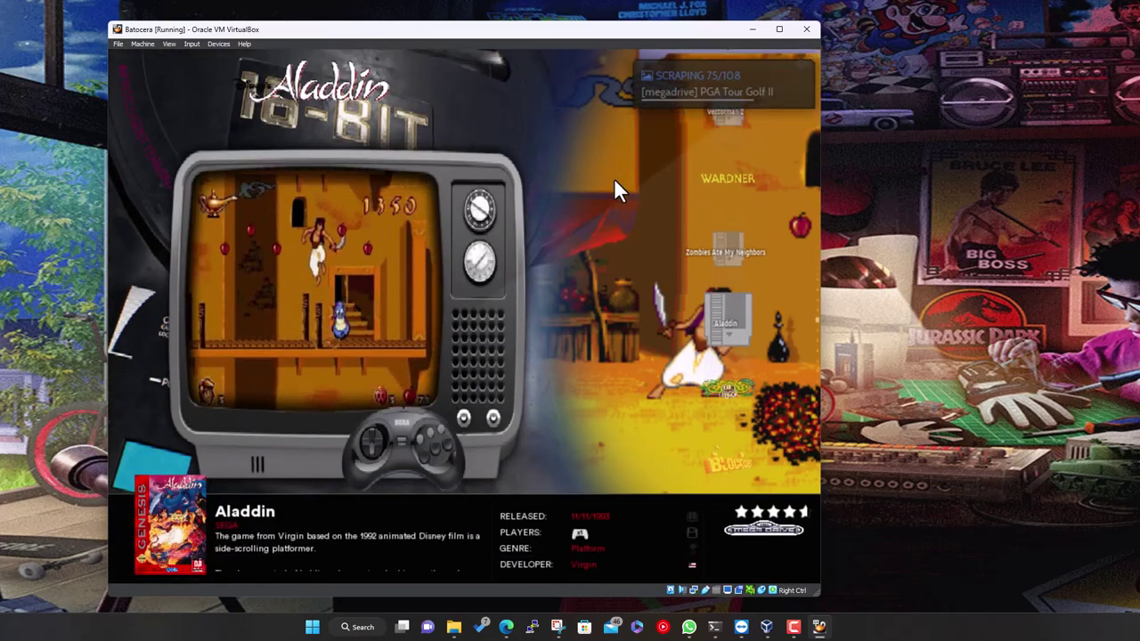
{"action": "key", "text": "Return"}
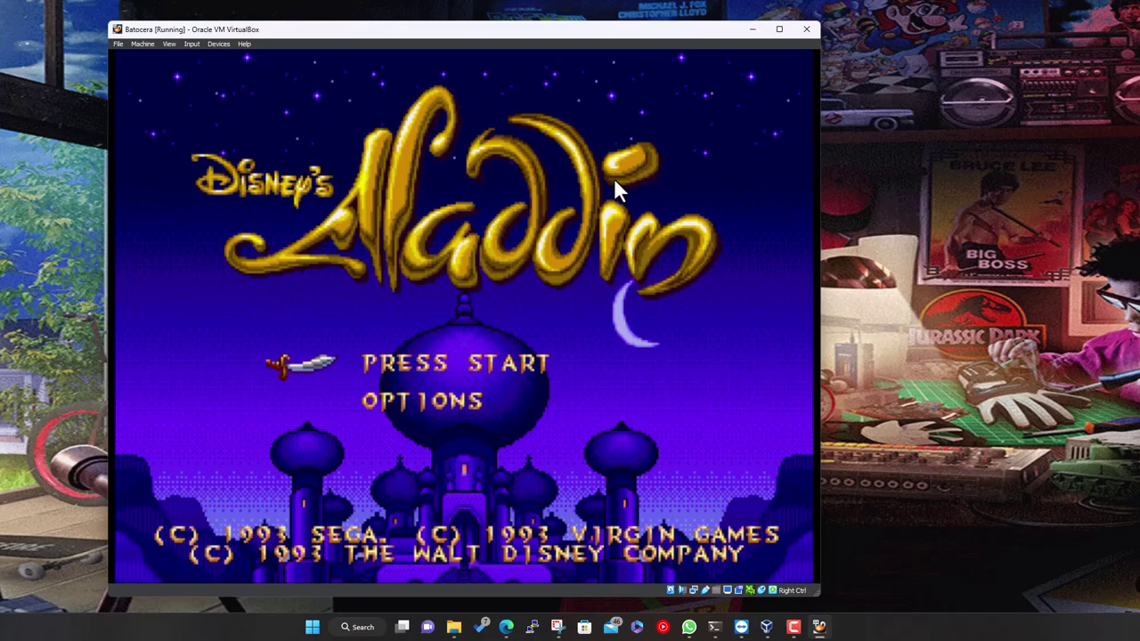
{"action": "key", "text": "Escape"}
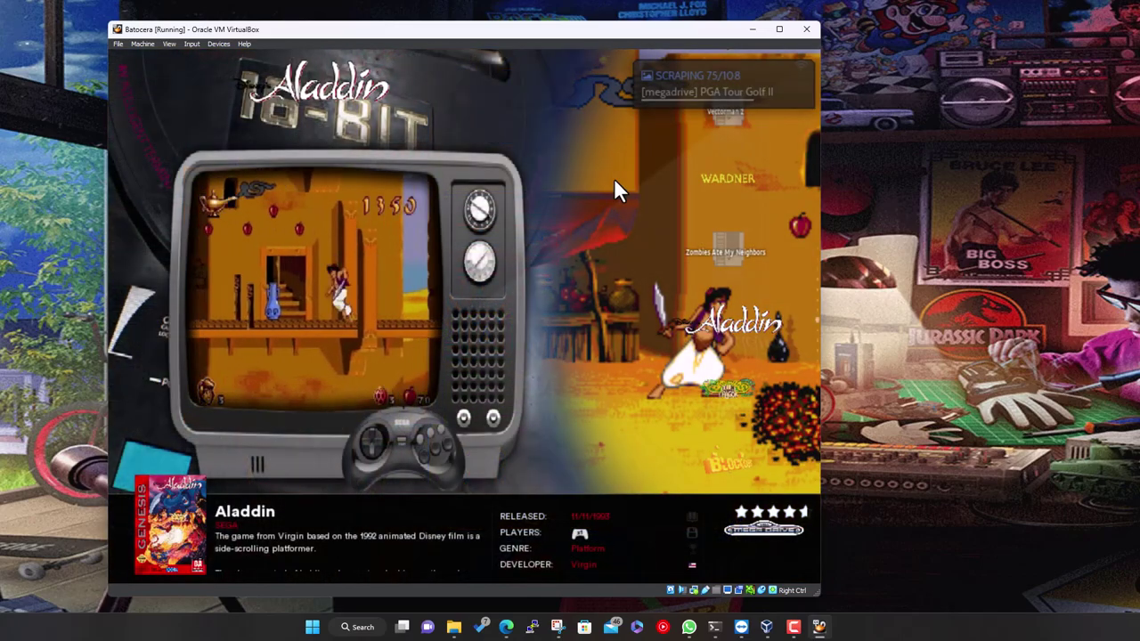
{"action": "key", "text": "BackSpace"}
In Game Settings, set the video mode to 1280x720 59.86 Hz and leave aspect ratio on AUTO
{"action": "key", "text": "Return"}
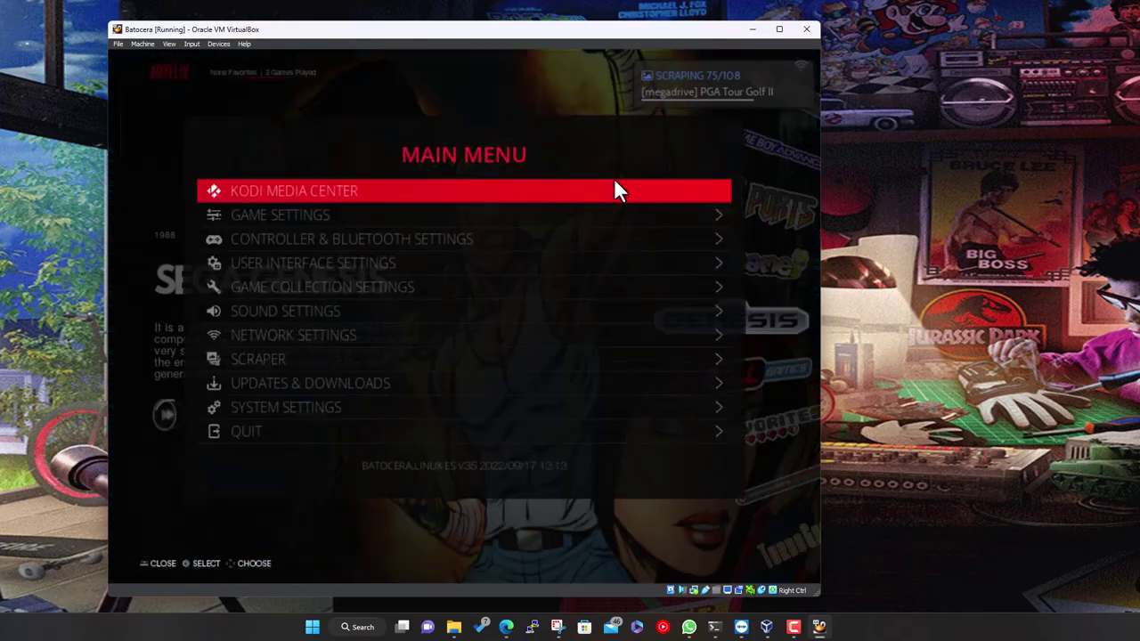
{"action": "key", "text": "Down"}
{"action": "key", "text": "Return"}
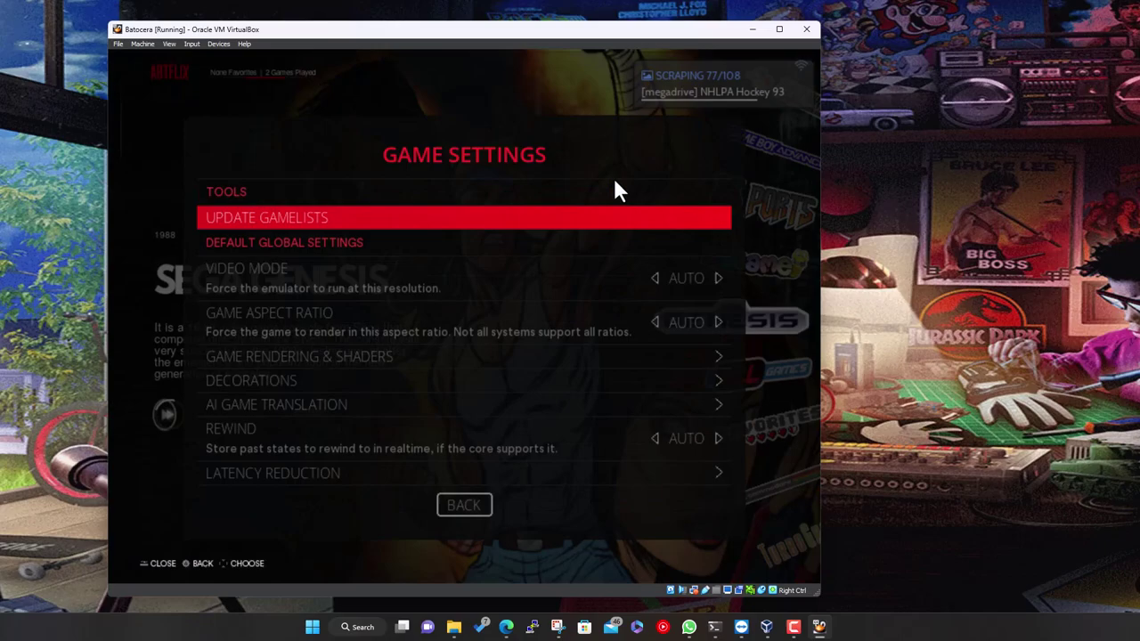
{"action": "key", "text": "Down"}
{"action": "key", "text": "Right"}
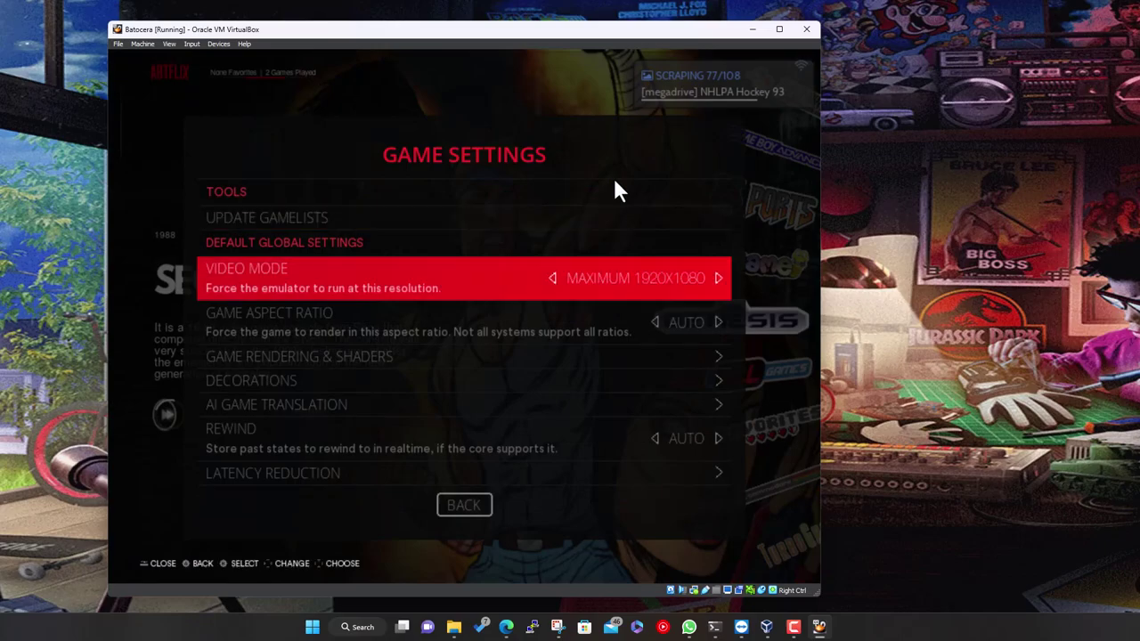
{"action": "key", "text": "Left"}
{"action": "key", "text": "Left"}
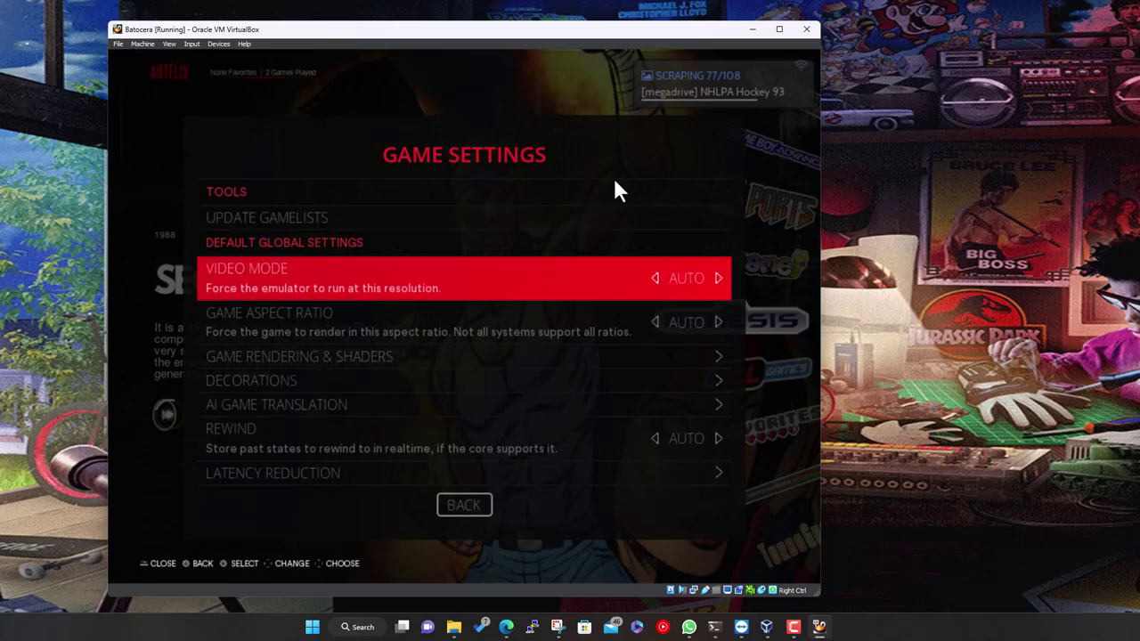
{"action": "key", "text": "Left"}
{"action": "key", "text": "Left"}
{"action": "key", "text": "Left"}
{"action": "key", "text": "Left"}
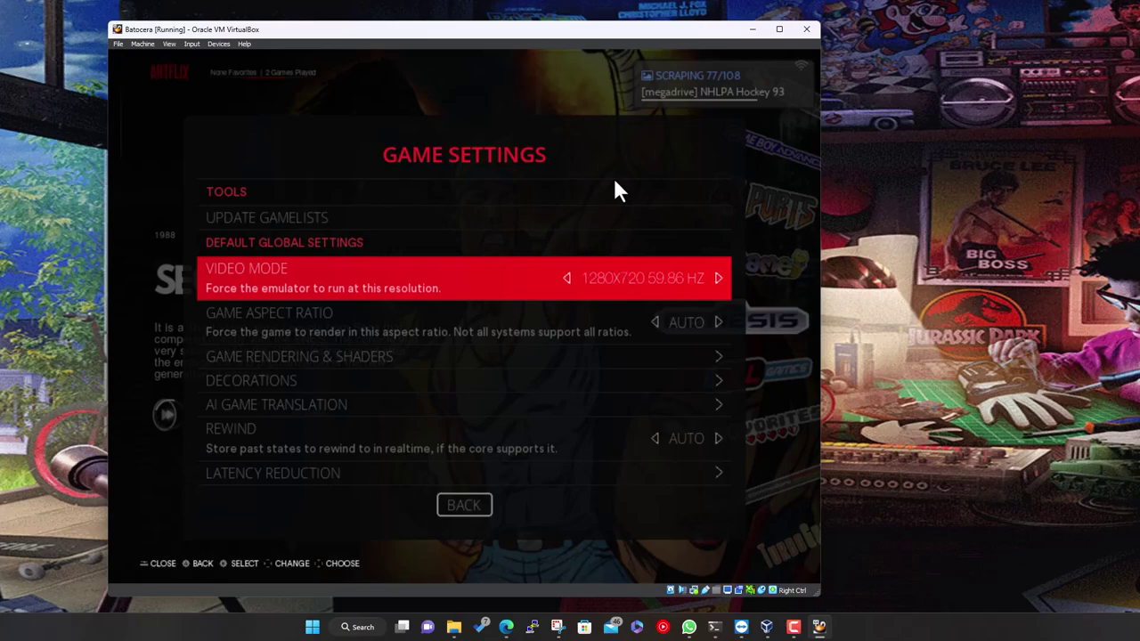
{"action": "key", "text": "Left"}
{"action": "key", "text": "Left"}
{"action": "key", "text": "Down"}
{"action": "key", "text": "Right"}
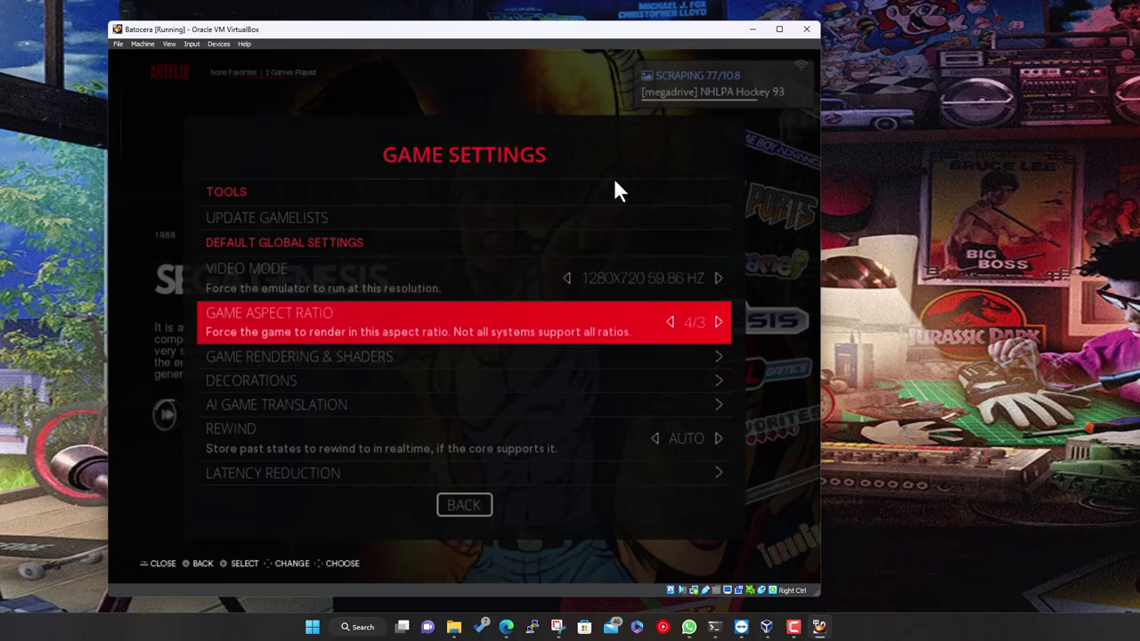
{"action": "key", "text": "Left"}
Check the remaining game settings down to the BIOS check, then exit and launch Aladdin
{"action": "key", "text": "Down"}
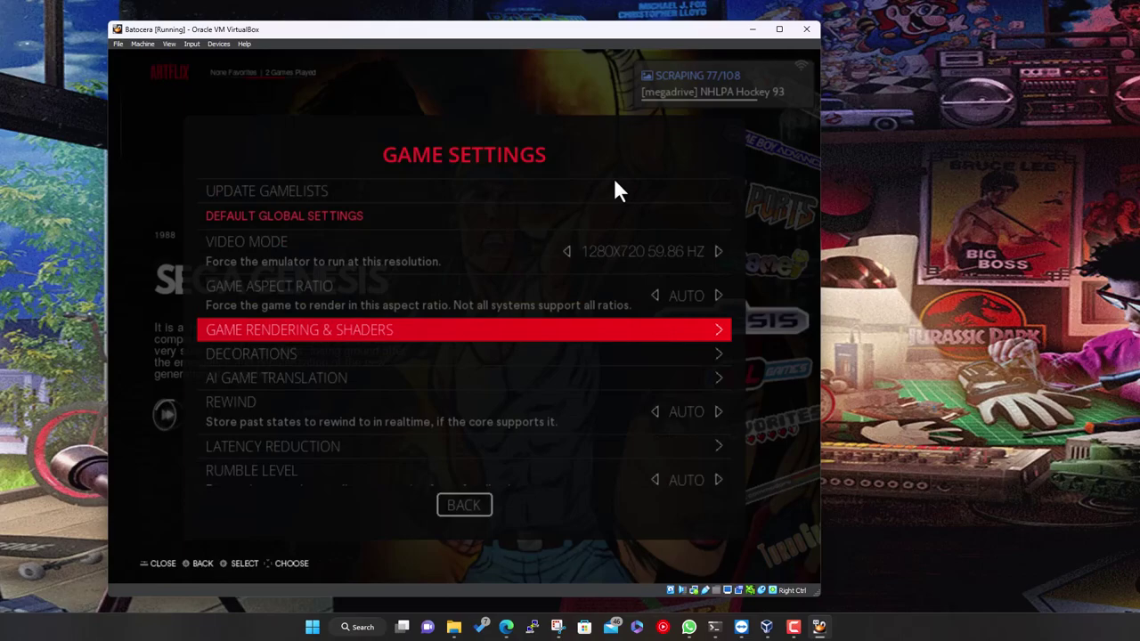
{"action": "key", "text": "Down"}
{"action": "key", "text": "Down"}
{"action": "key", "text": "Down"}
{"action": "key", "text": "Down"}
{"action": "key", "text": "Down"}
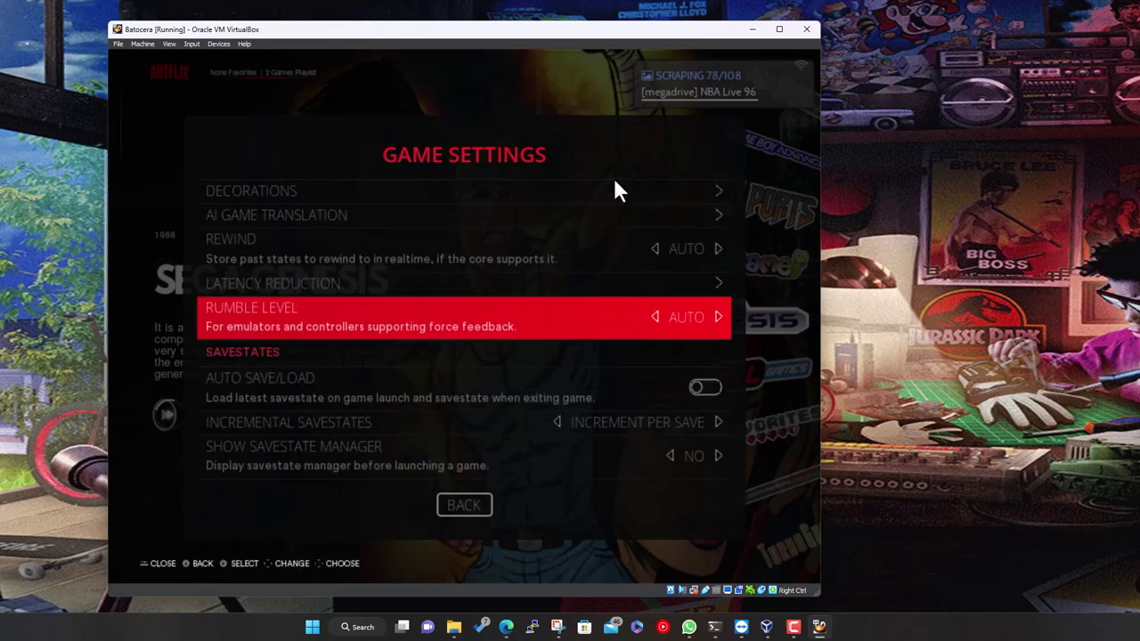
{"action": "key", "text": "Down"}
{"action": "key", "text": "Down"}
{"action": "key", "text": "Down"}
{"action": "key", "text": "Down"}
{"action": "key", "text": "Down"}
{"action": "key", "text": "Down"}
{"action": "key", "text": "Down"}
{"action": "key", "text": "Down"}
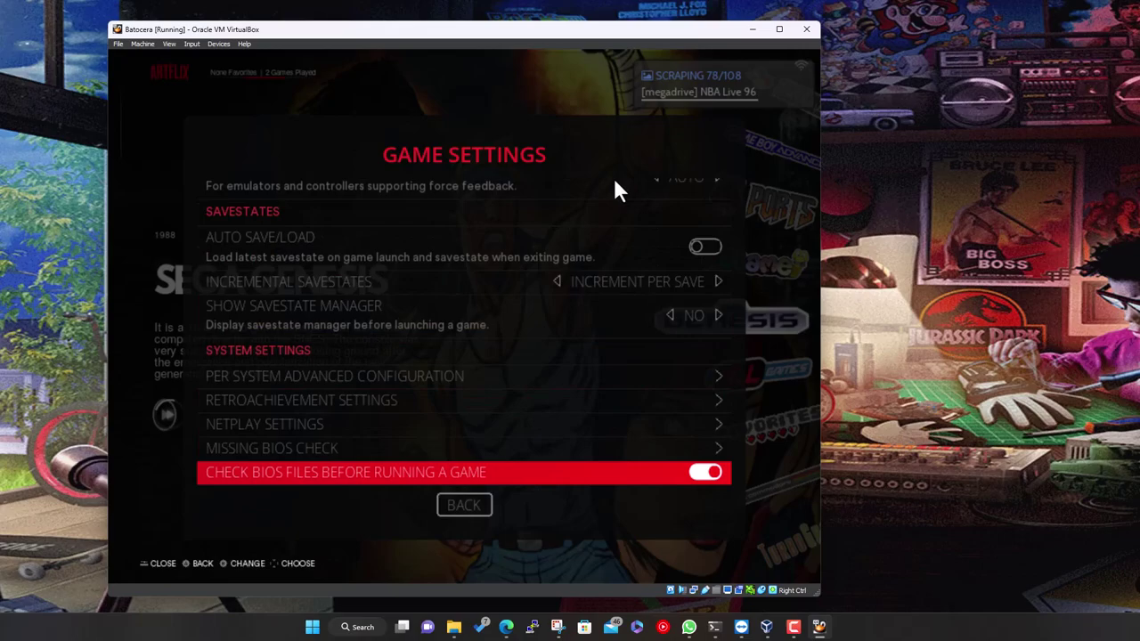
{"action": "key", "text": "Escape"}
{"action": "key", "text": "Escape"}
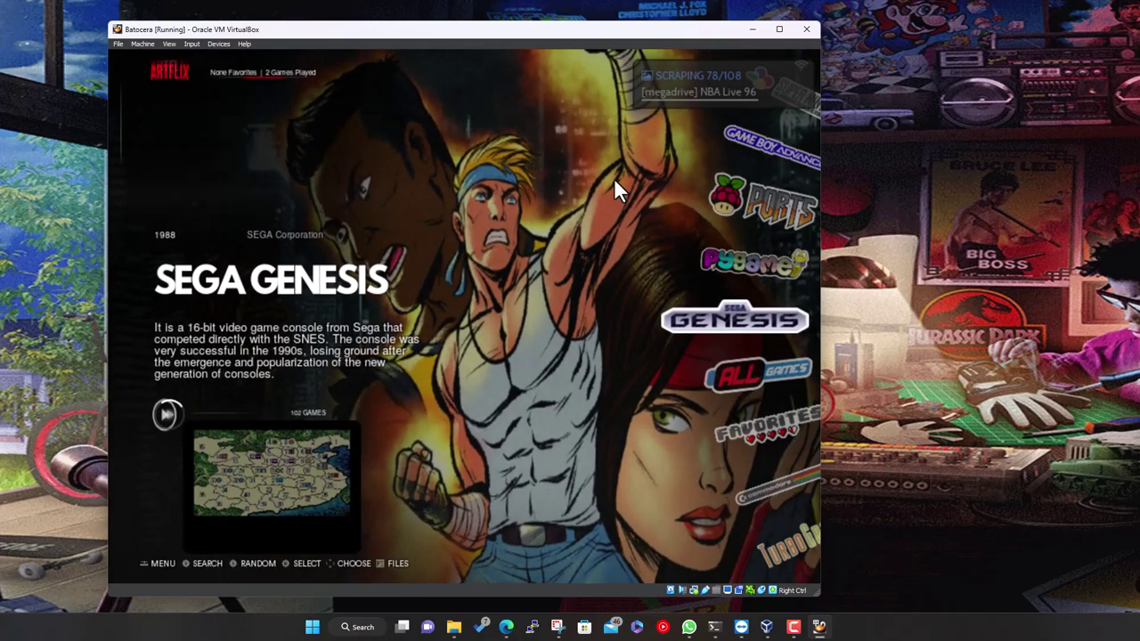
{"action": "key", "text": "Return"}
{"action": "key", "text": "Return"}
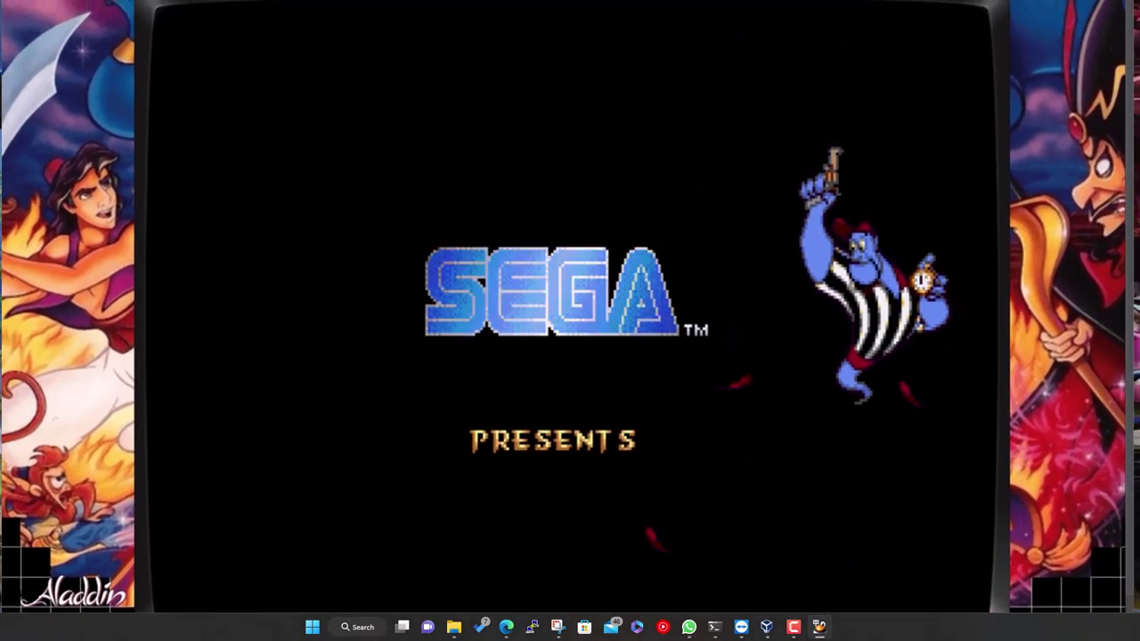
Nudge the VirtualBox emulator window slightly to the right while Aladdin runs
{"action": "left_click_drag", "start_coordinate": [870, 3], "coordinate": [884, 3]}
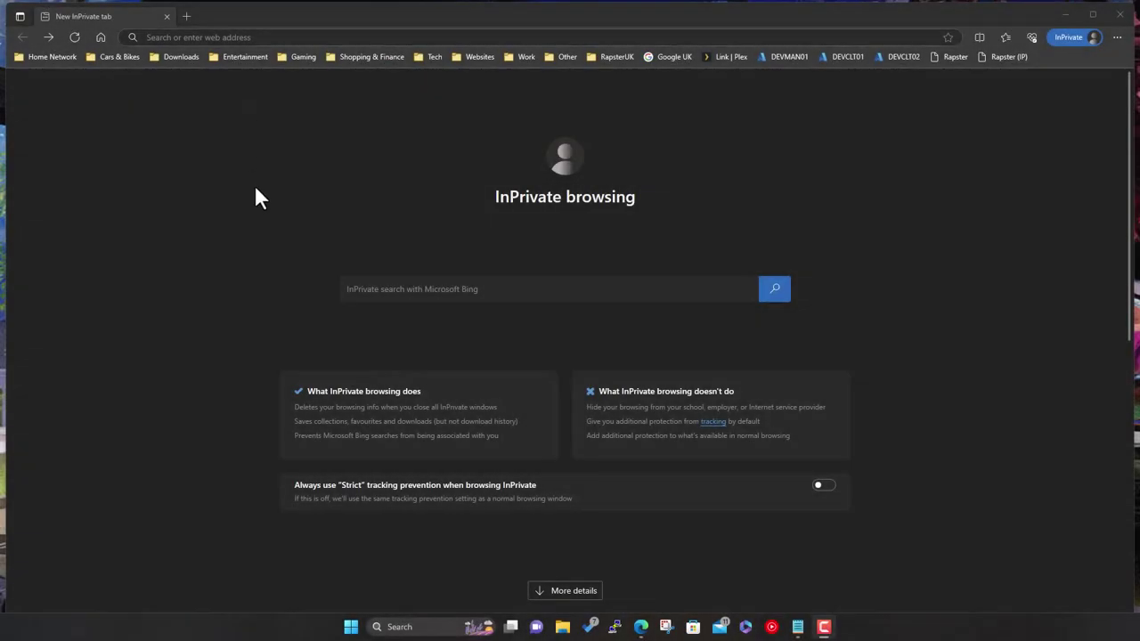
Paste the MegaUp address into Edge to load the megadrive.zip (638.01 MB) page
{"action": "left_click", "coordinate": [273, 37]}
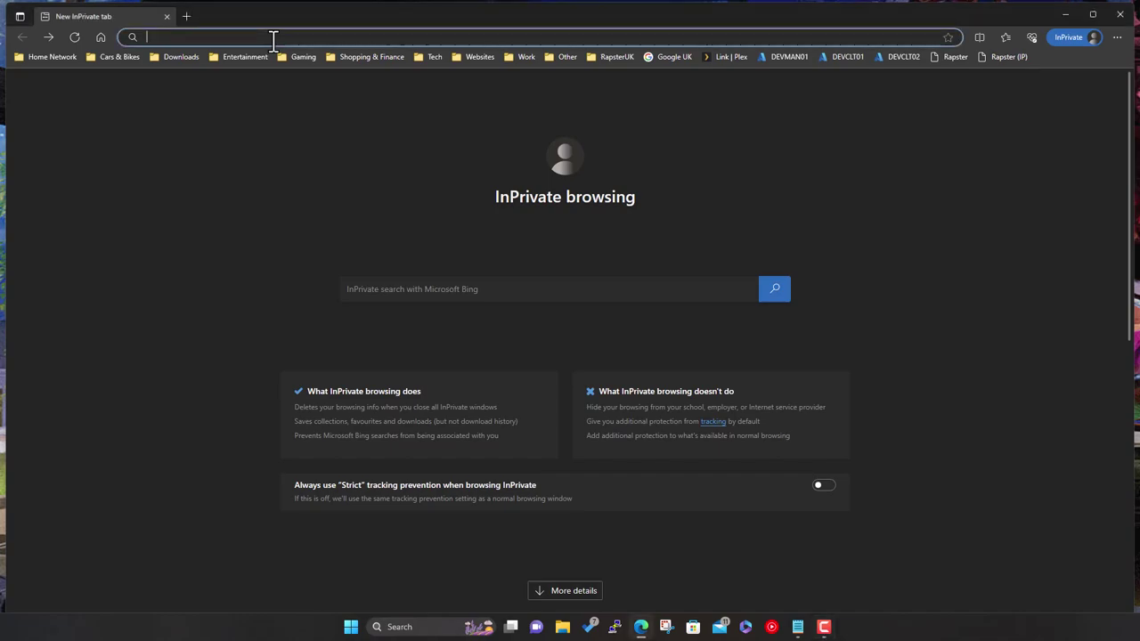
{"action": "type", "text": "https://megaup.net/1Veed/megadrive.zip"}
{"action": "key", "text": "Return"}
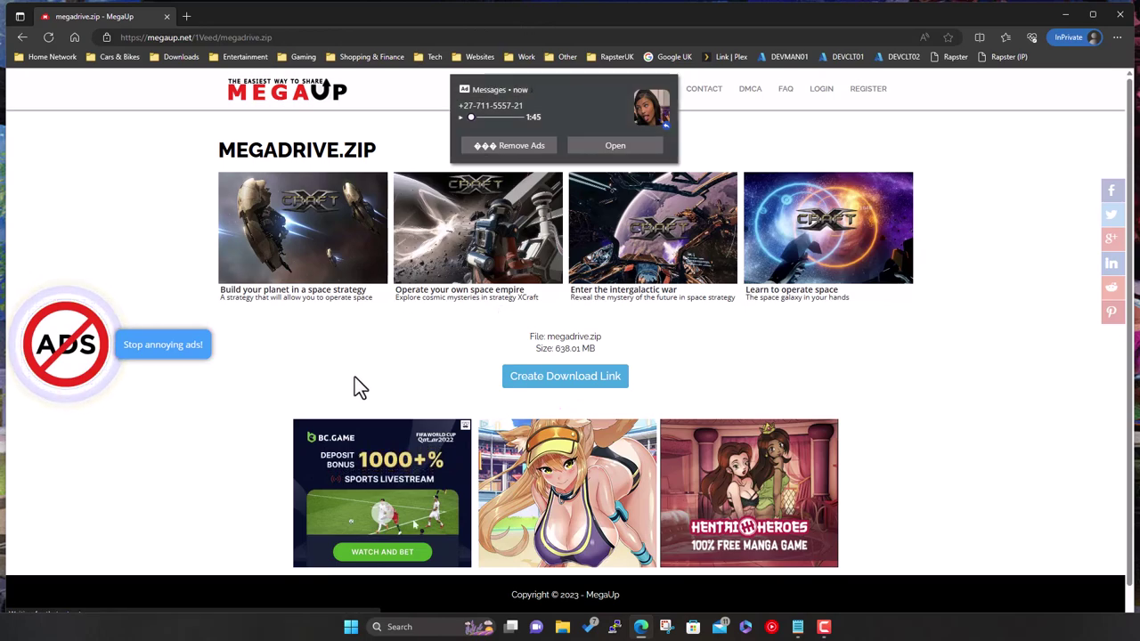
{"action": "scroll", "coordinate": [899, 478], "scroll_direction": "down", "scroll_amount": 1}
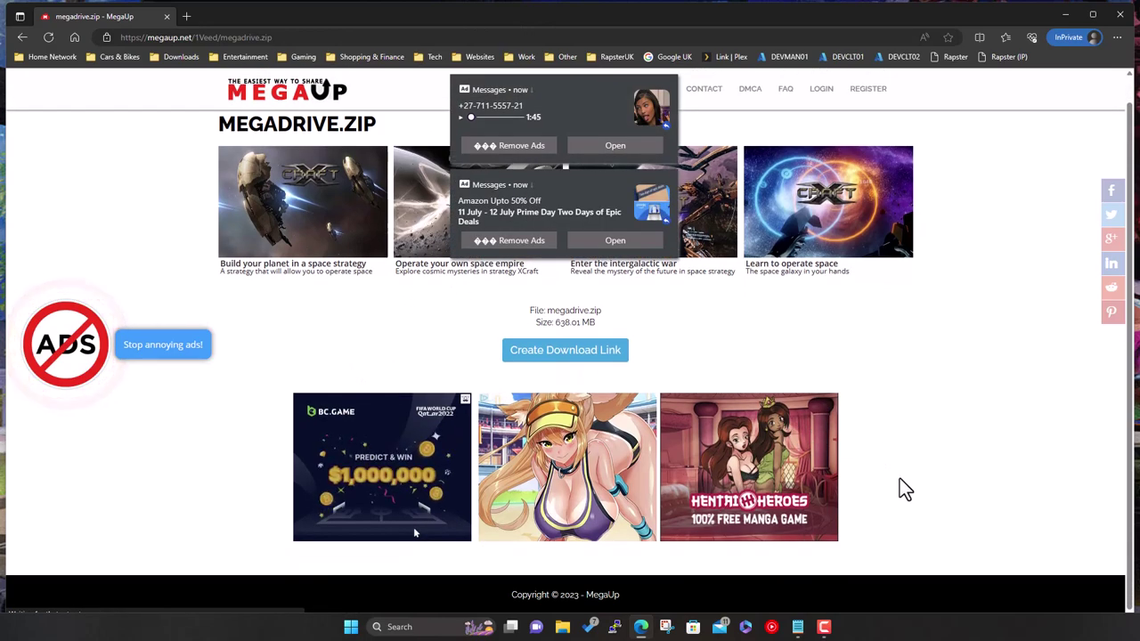
{"action": "scroll", "coordinate": [900, 479], "scroll_direction": "up", "scroll_amount": 1}
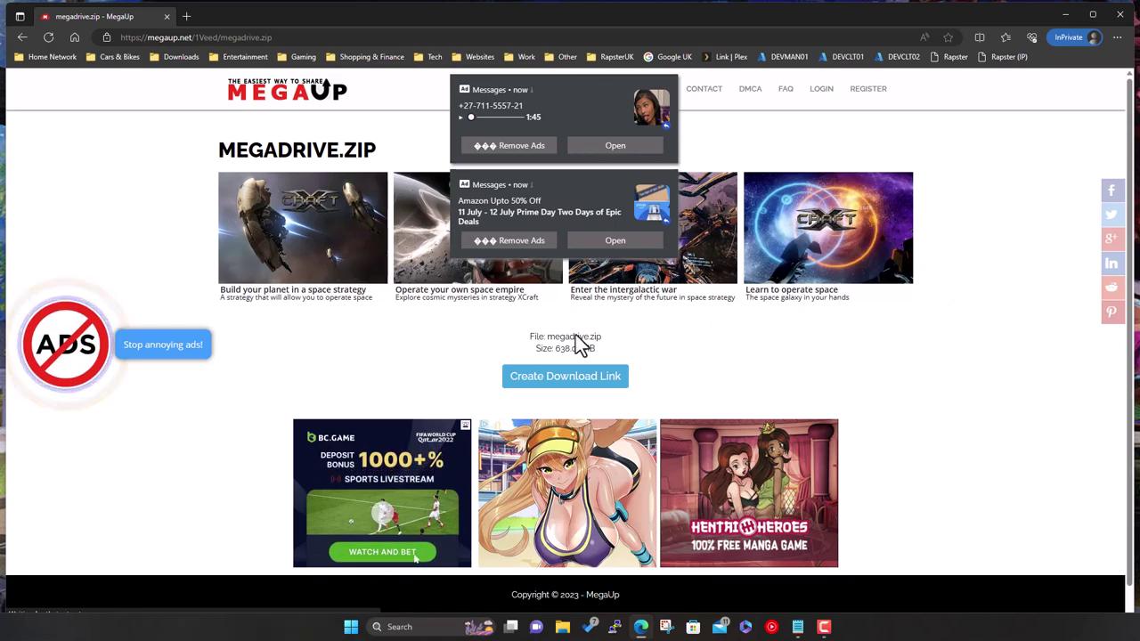
Request a download link for megadrive.zip and close the 'Link is locked' tab
{"action": "left_click", "coordinate": [561, 378]}
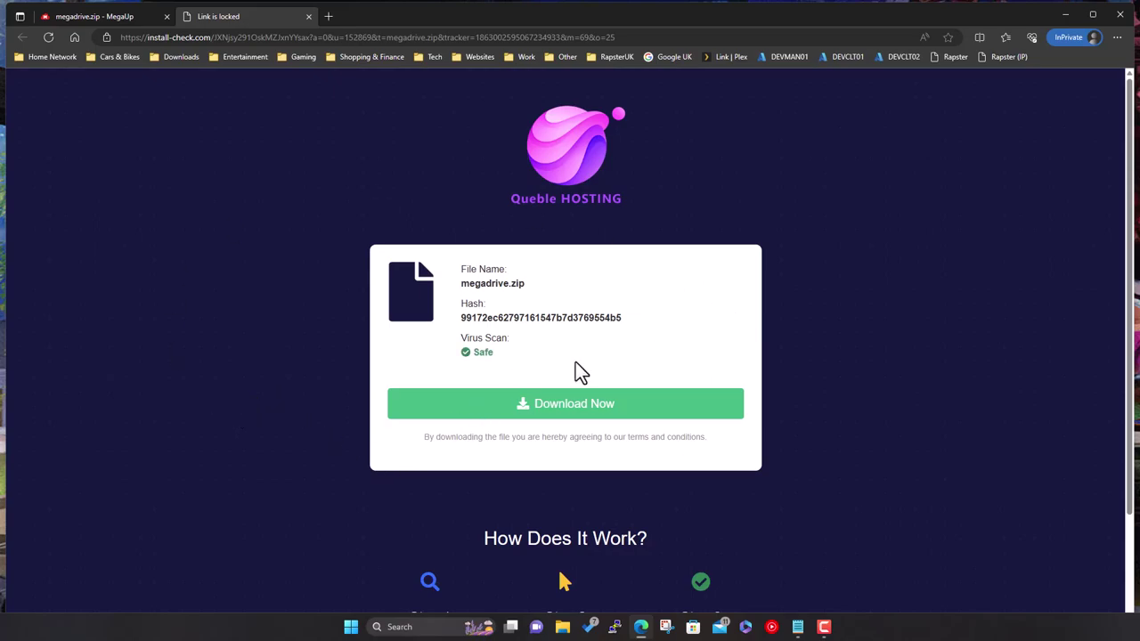
{"action": "scroll", "coordinate": [612, 389], "scroll_direction": "down", "scroll_amount": 1}
{"action": "scroll", "coordinate": [608, 379], "scroll_direction": "down", "scroll_amount": 1}
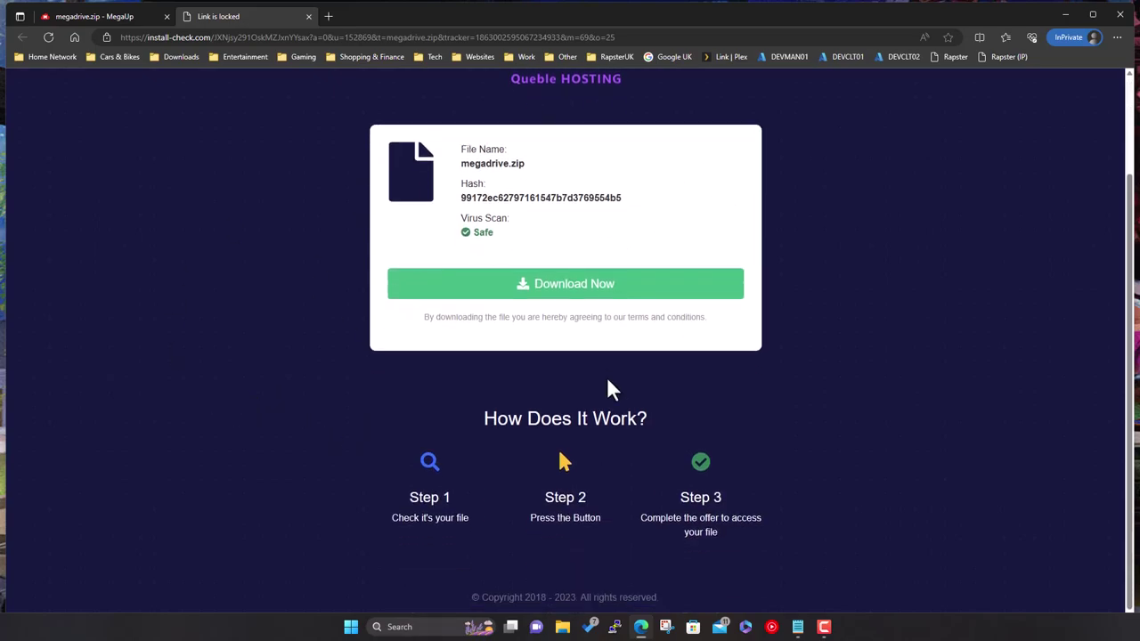
{"action": "scroll", "coordinate": [608, 392], "scroll_direction": "up", "scroll_amount": 2}
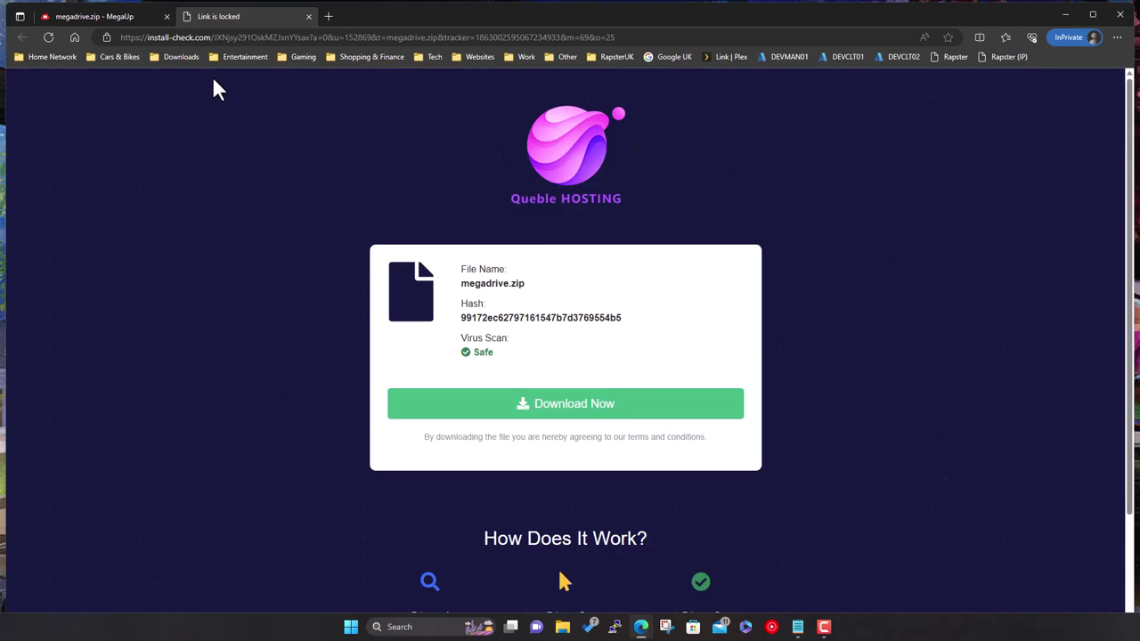
{"action": "left_click", "coordinate": [308, 16]}
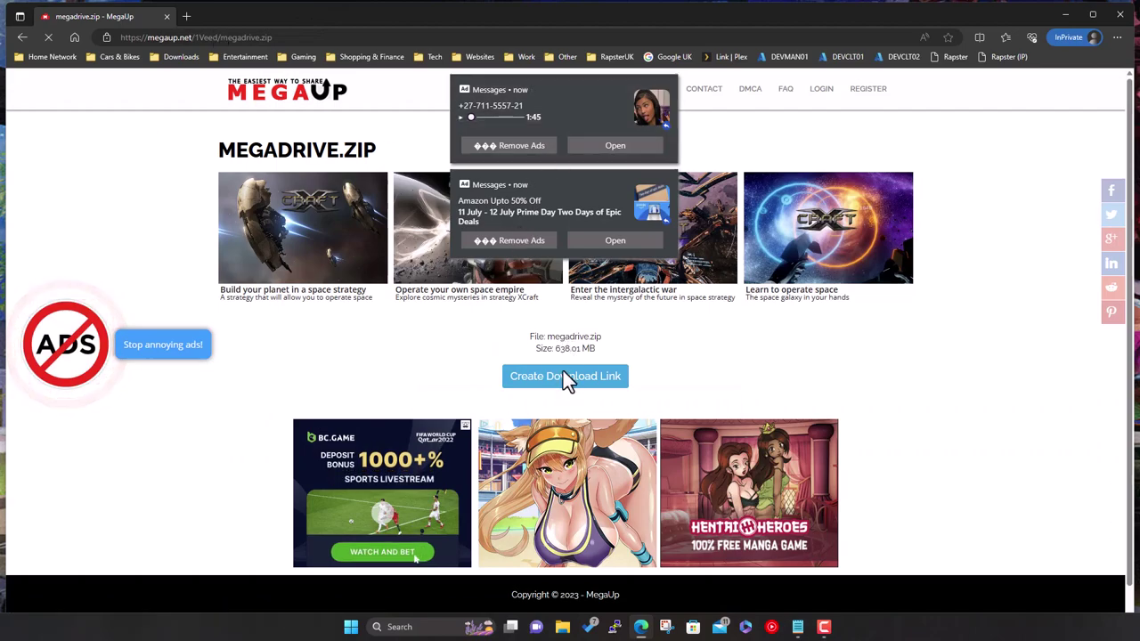
Retry the megadrive.zip download link, closing the robot-check tab and Travel Republic advert popup
{"action": "left_click", "coordinate": [563, 372]}
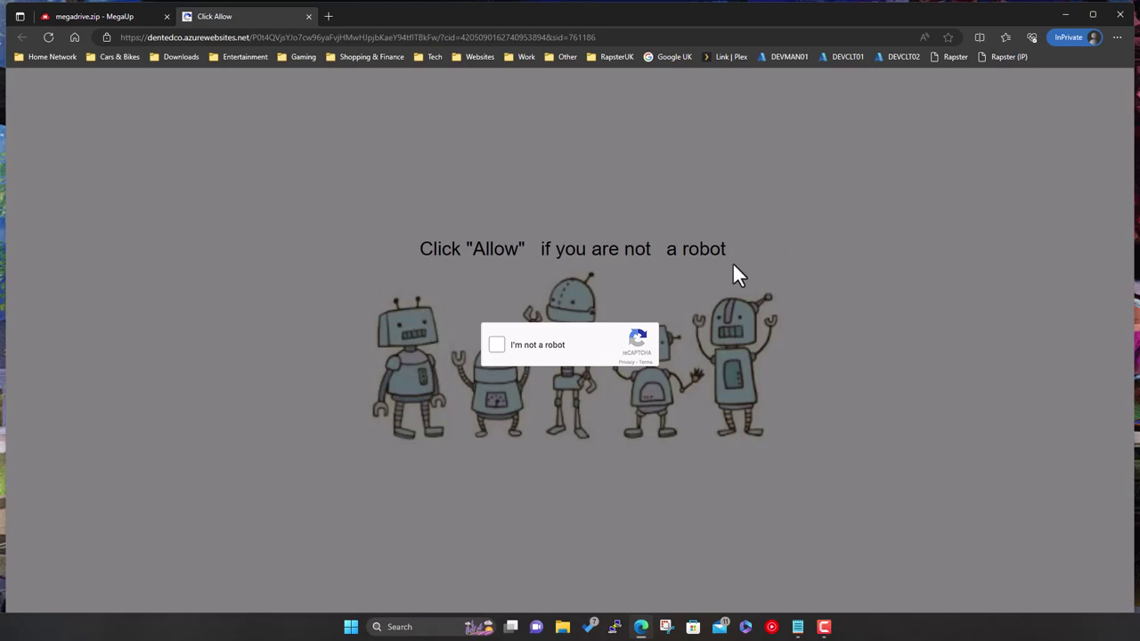
{"action": "left_click", "coordinate": [309, 16]}
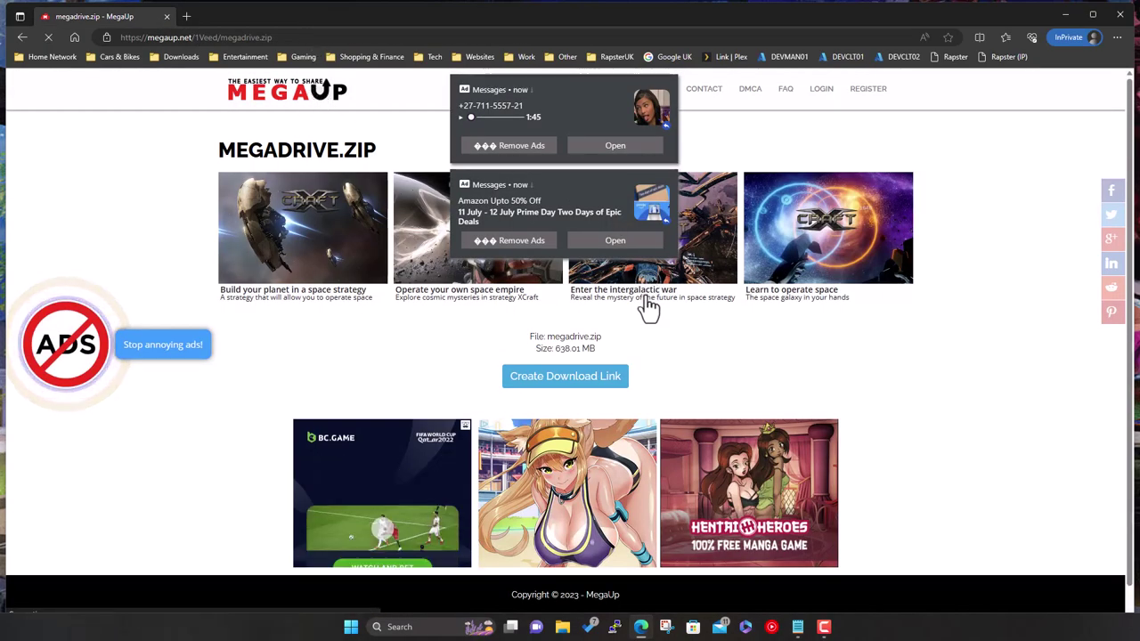
{"action": "left_click", "coordinate": [581, 378]}
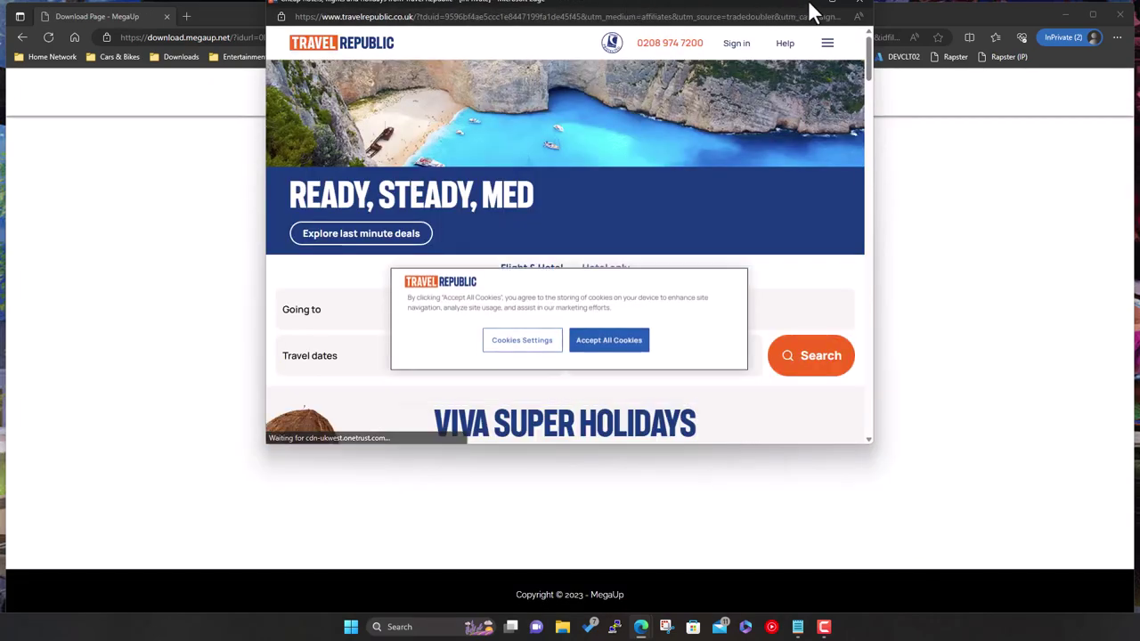
{"action": "left_click", "coordinate": [860, 7]}
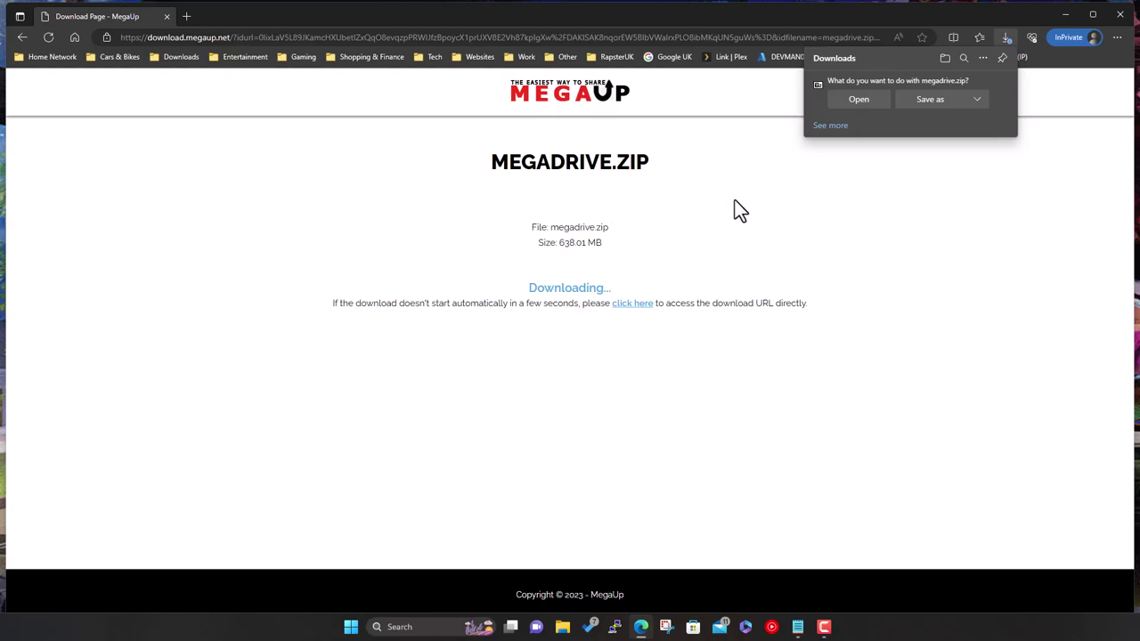
Save megadrive.zip into the Temp folder on OS (C:) through the Save As dialog
{"action": "left_click", "coordinate": [919, 114]}
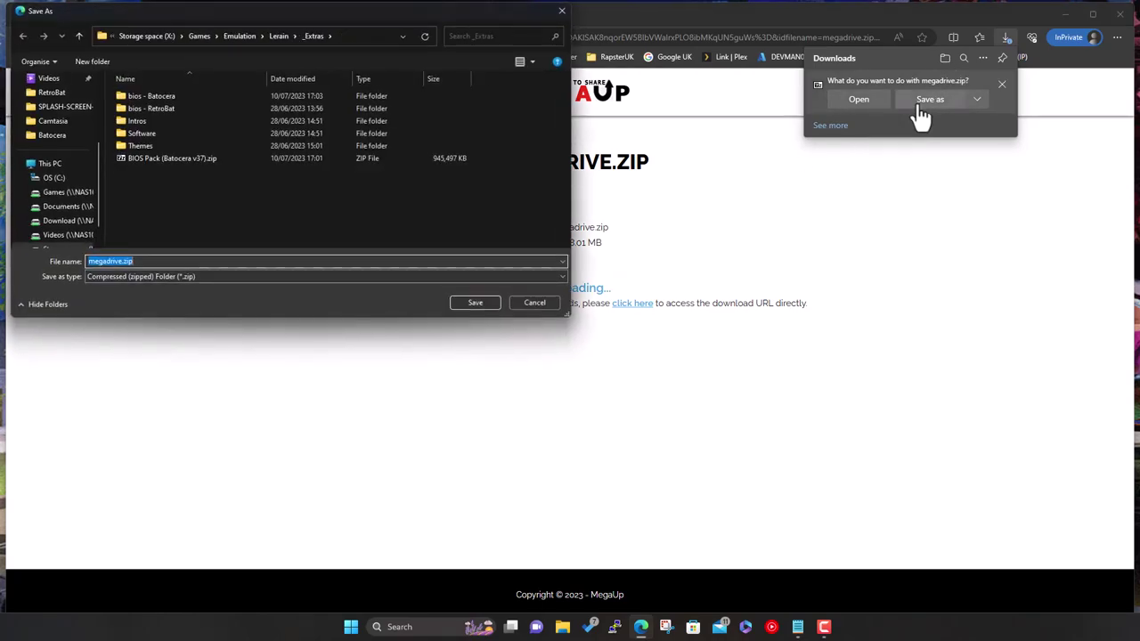
{"action": "left_click", "coordinate": [54, 178]}
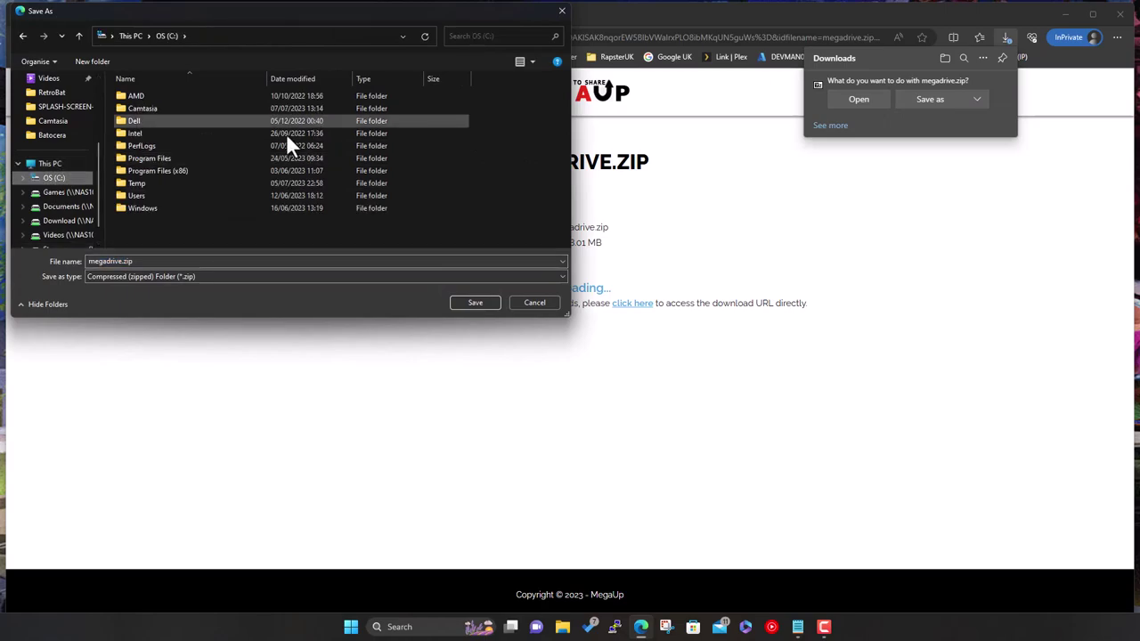
{"action": "double_click", "coordinate": [136, 182]}
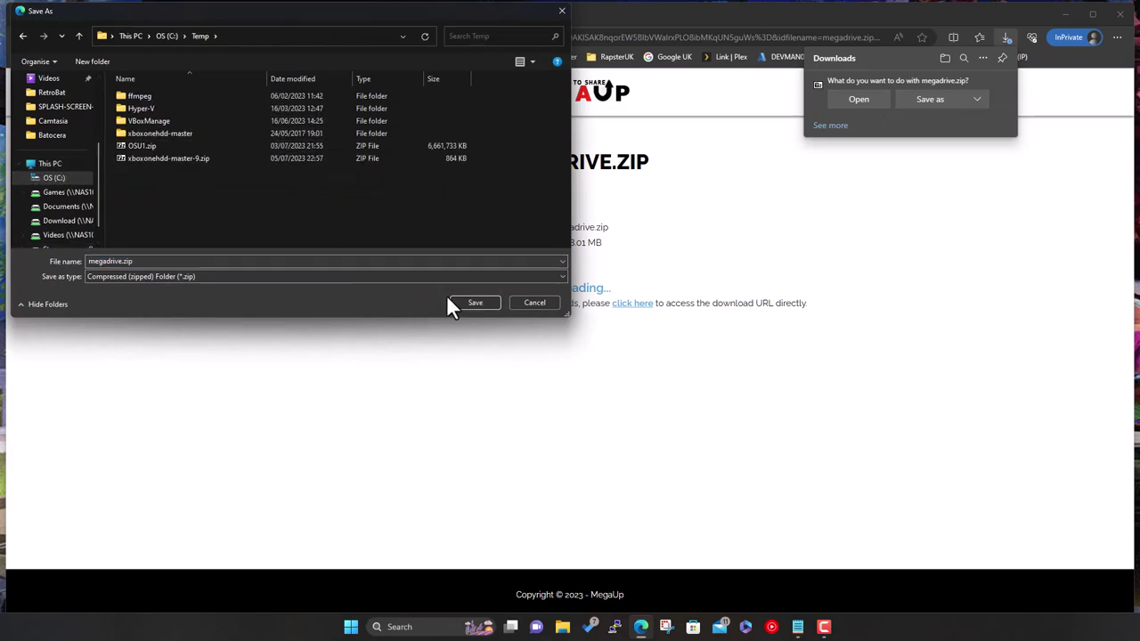
{"action": "left_click", "coordinate": [452, 302]}
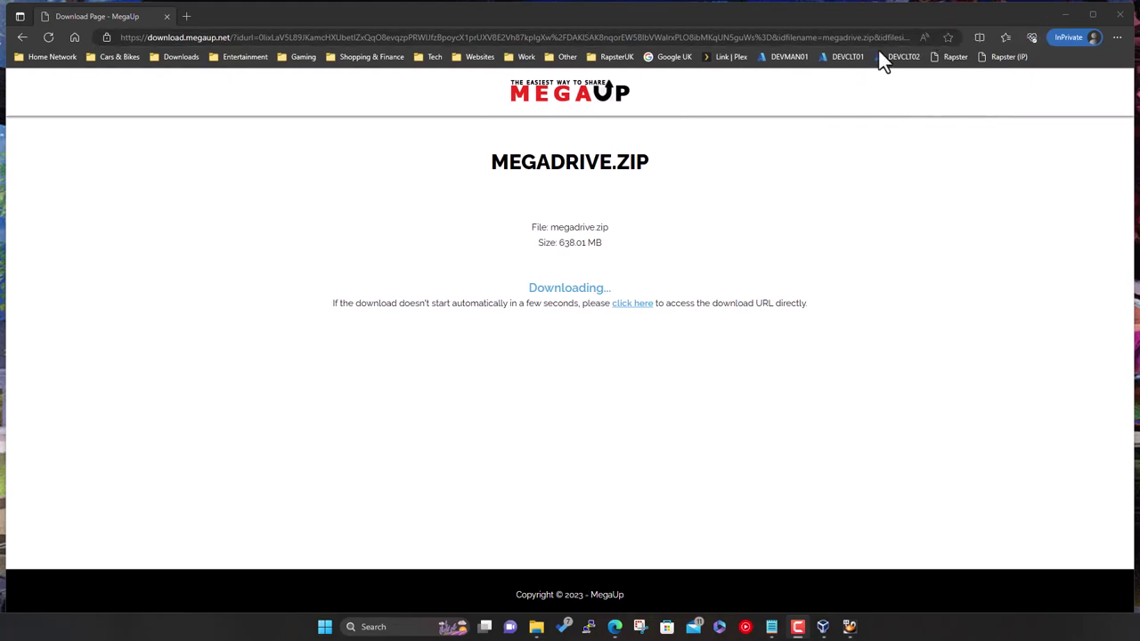
Close Edge, dismiss the Network Error message, and bring the C:\Temp window forward
{"action": "left_click", "coordinate": [1118, 16]}
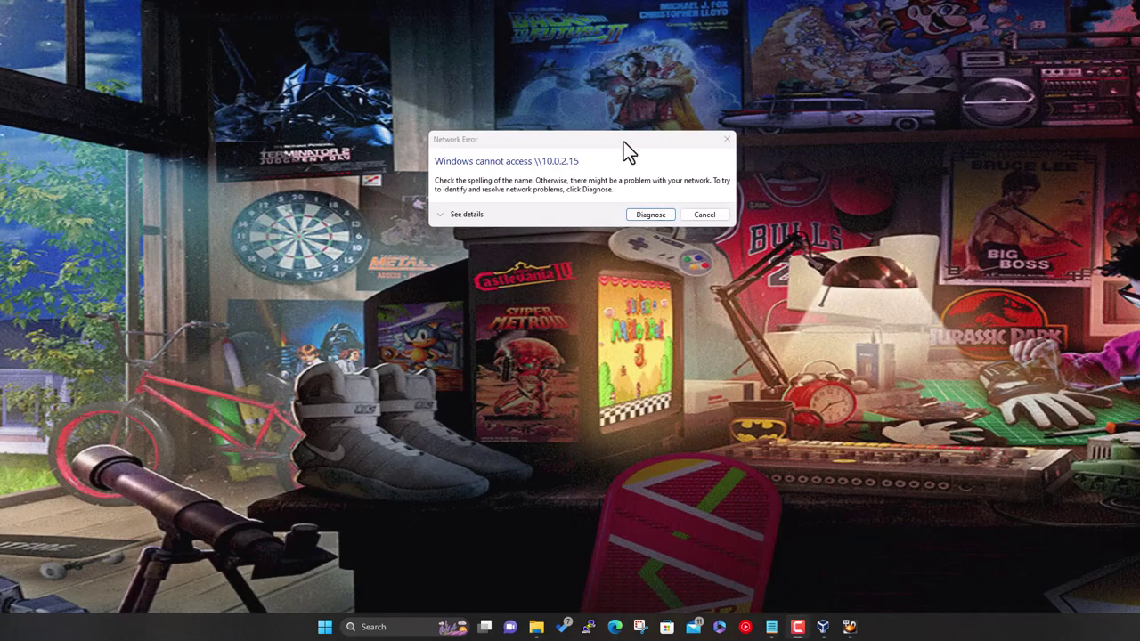
{"action": "left_click", "coordinate": [704, 216]}
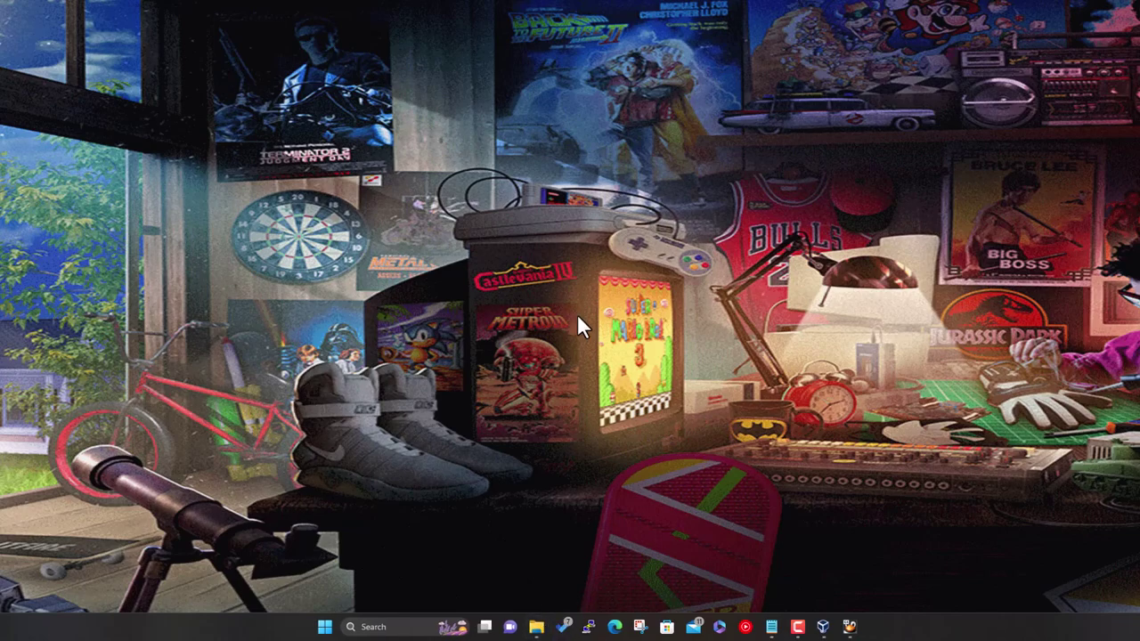
{"action": "mouse_move", "coordinate": [539, 626]}
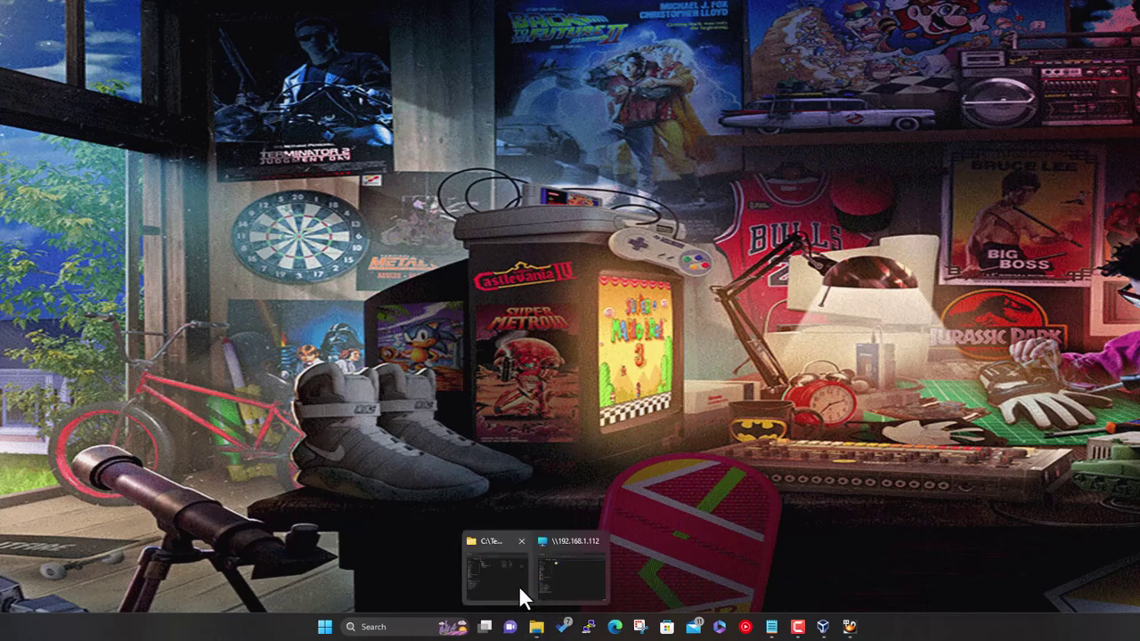
{"action": "left_click", "coordinate": [519, 585]}
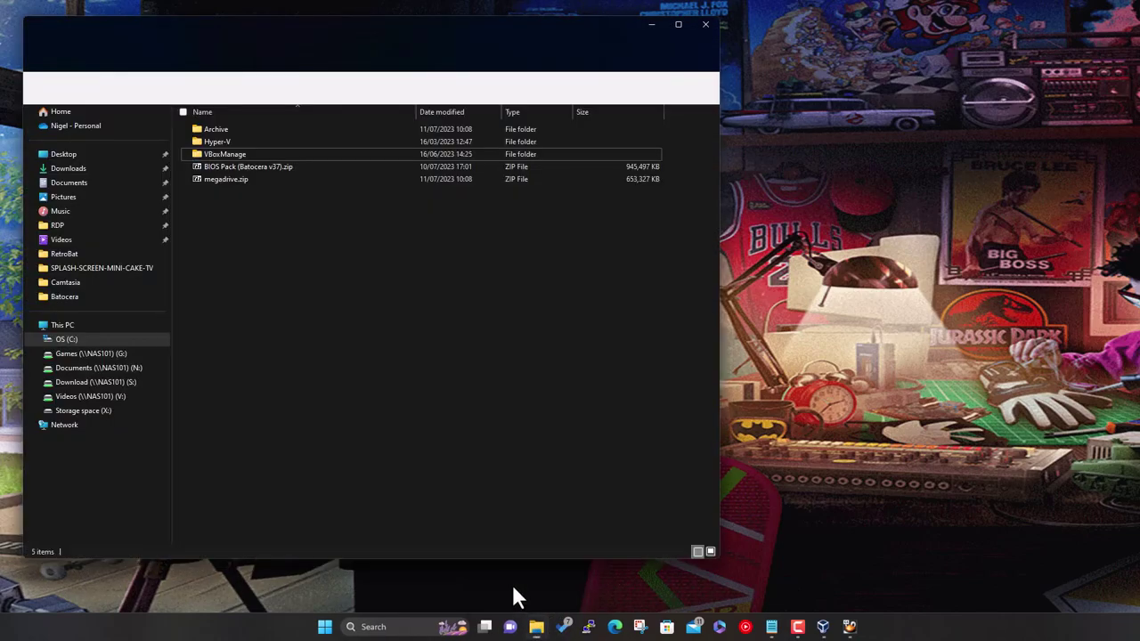
Open megadrive.zip's megadrive folder in 7-Zip and switch to the 192.168.1.112 window
{"action": "left_click", "coordinate": [235, 182]}
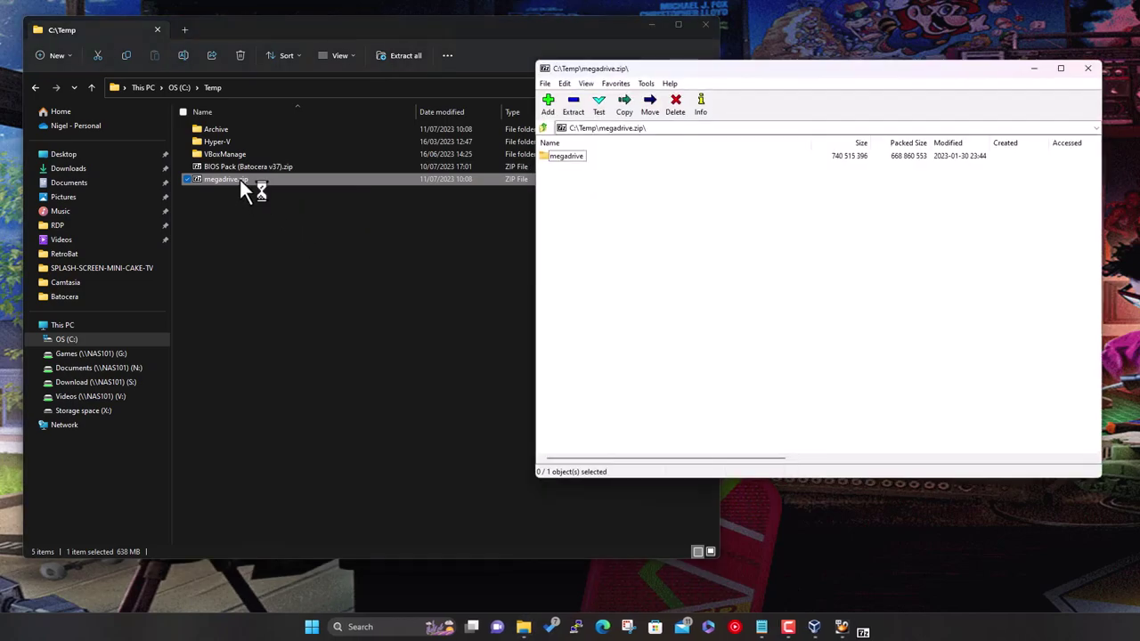
{"action": "double_click", "coordinate": [578, 155]}
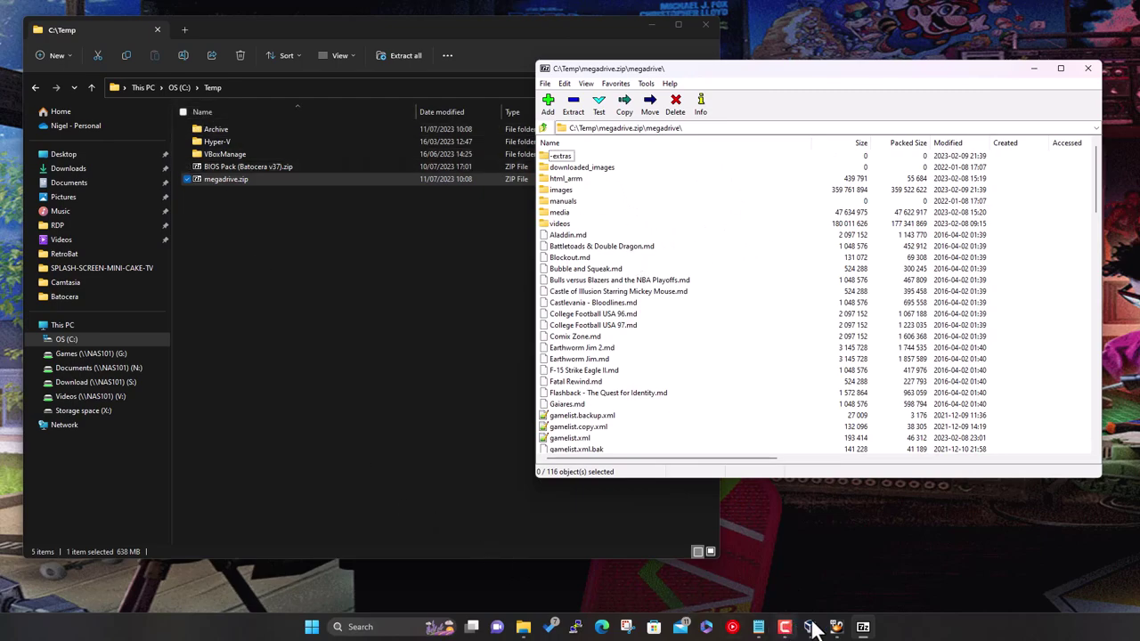
{"action": "mouse_move", "coordinate": [530, 631]}
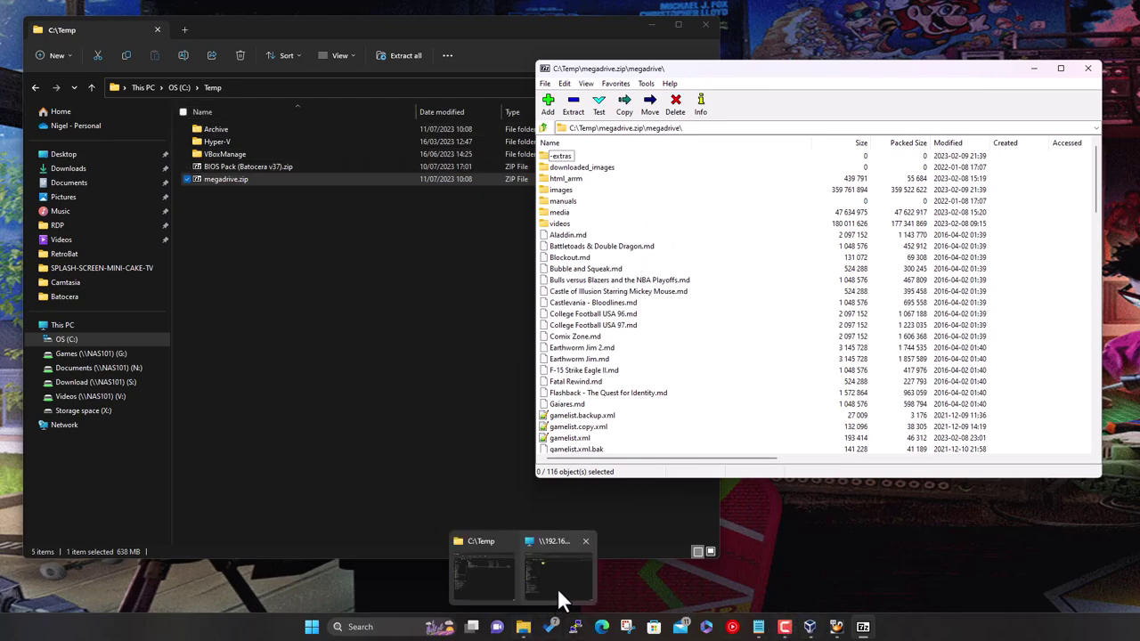
{"action": "left_click", "coordinate": [558, 582]}
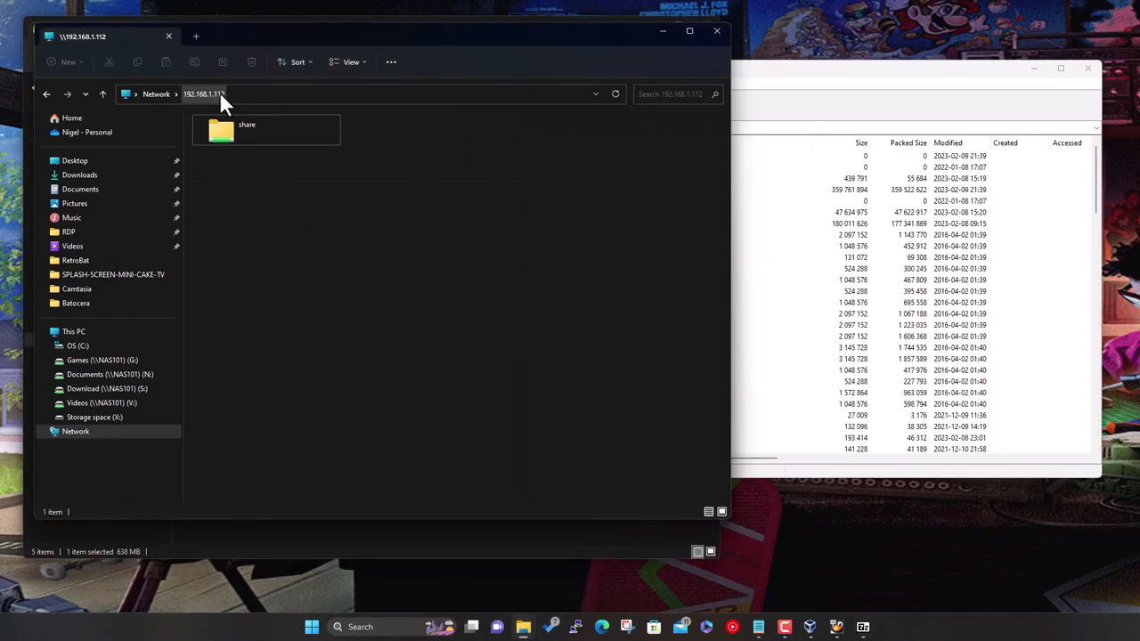
Navigate the network share in Explorer to share > roms > megadrive
{"action": "double_click", "coordinate": [256, 133]}
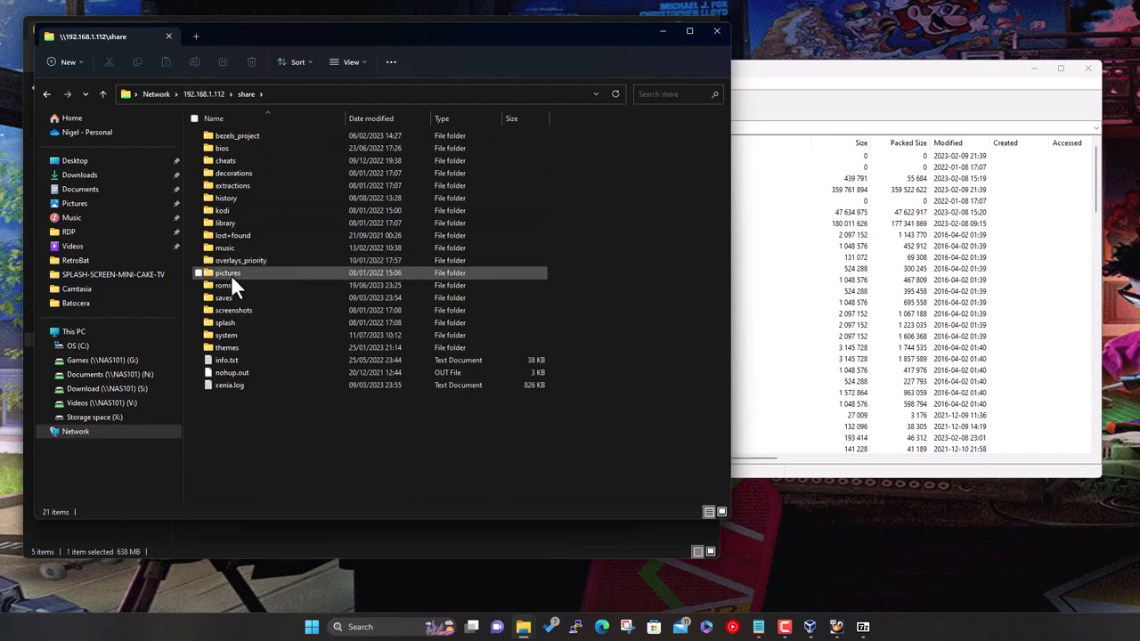
{"action": "double_click", "coordinate": [228, 285]}
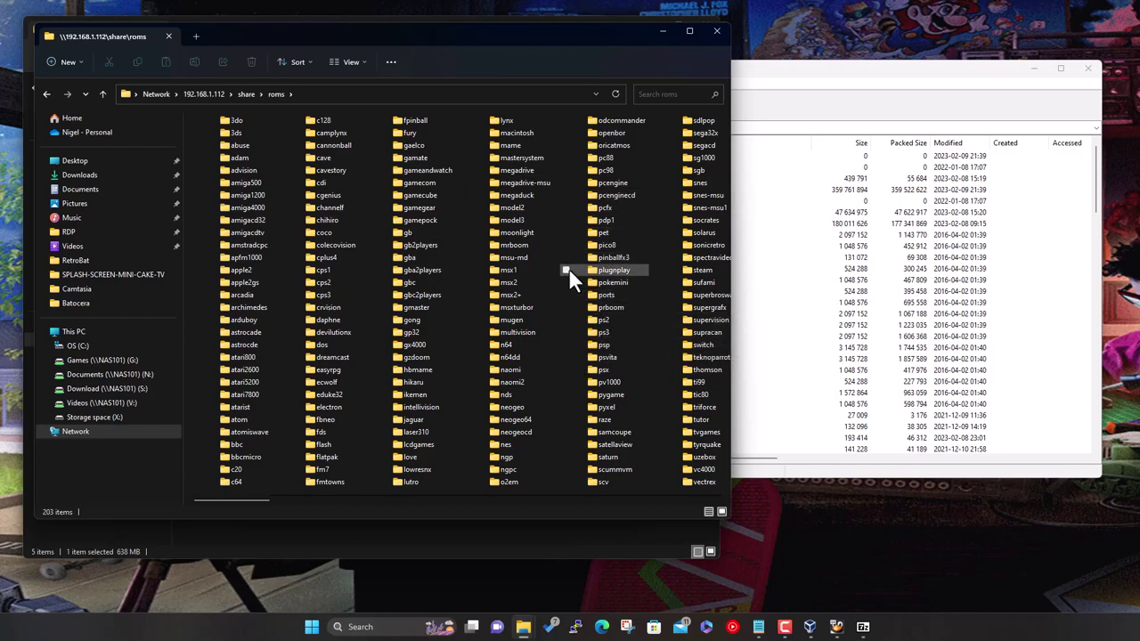
{"action": "left_click", "coordinate": [513, 165]}
{"action": "double_click", "coordinate": [513, 165]}
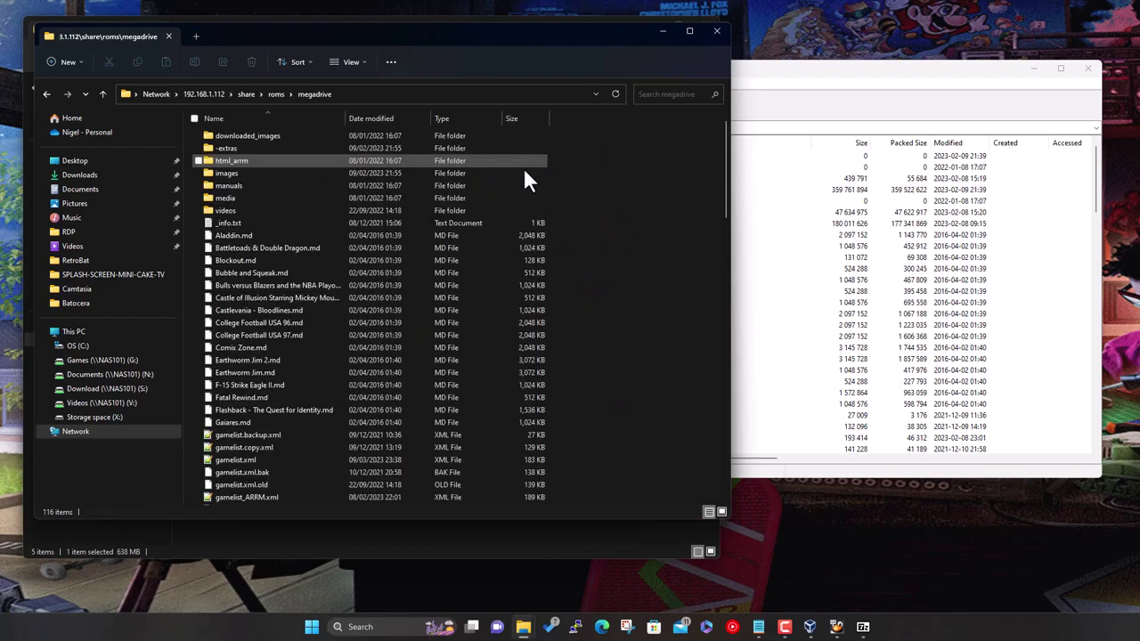
Select all 116 items in 7-Zip's megadrive folder and drag them into Explorer's megadrive folder
{"action": "left_click", "coordinate": [873, 71]}
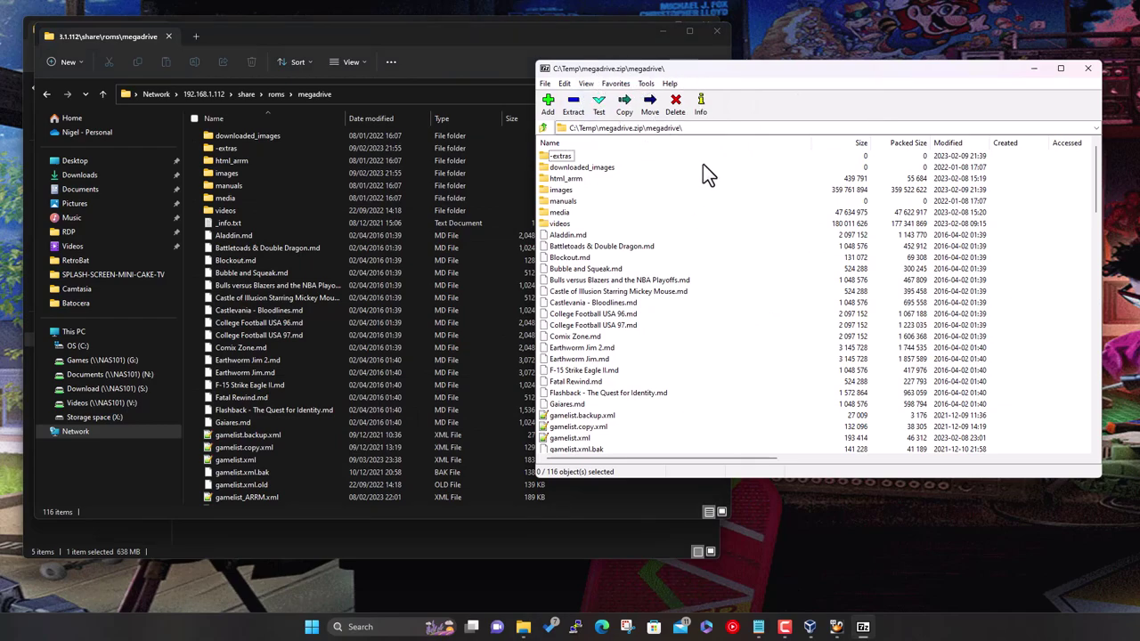
{"action": "left_click", "coordinate": [632, 280]}
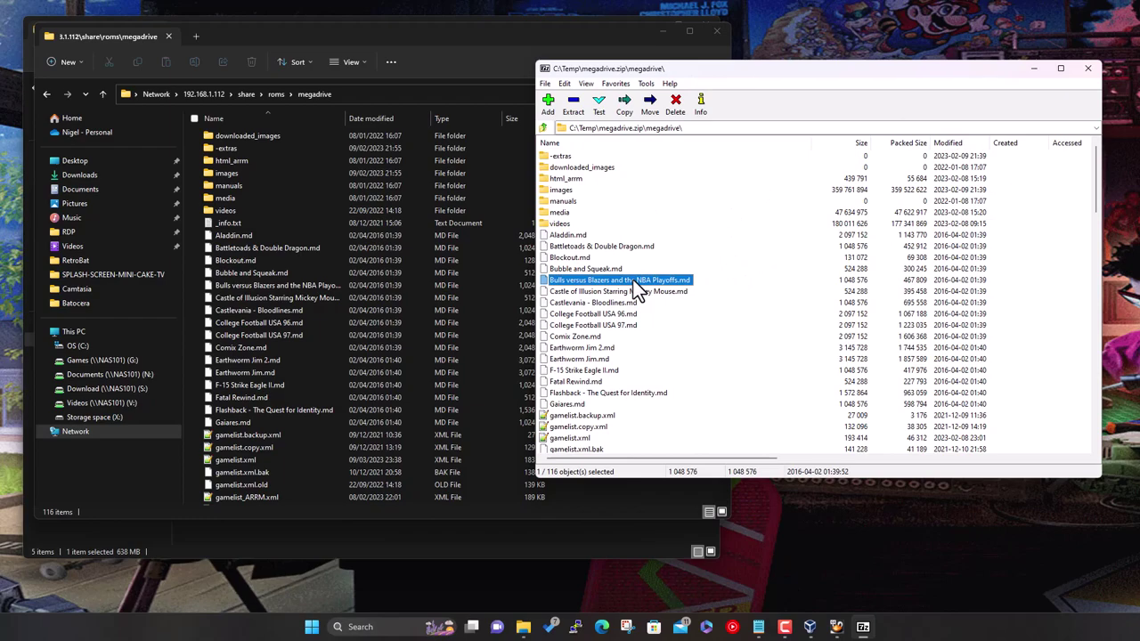
{"action": "key", "text": "ctrl+a"}
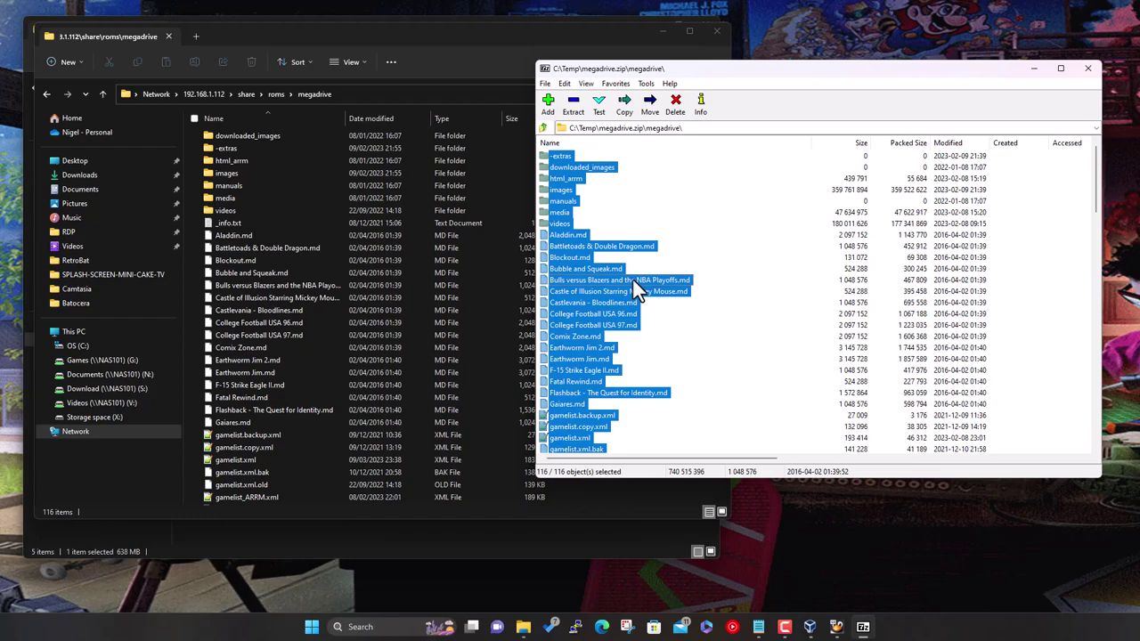
{"action": "left_click", "coordinate": [567, 83]}
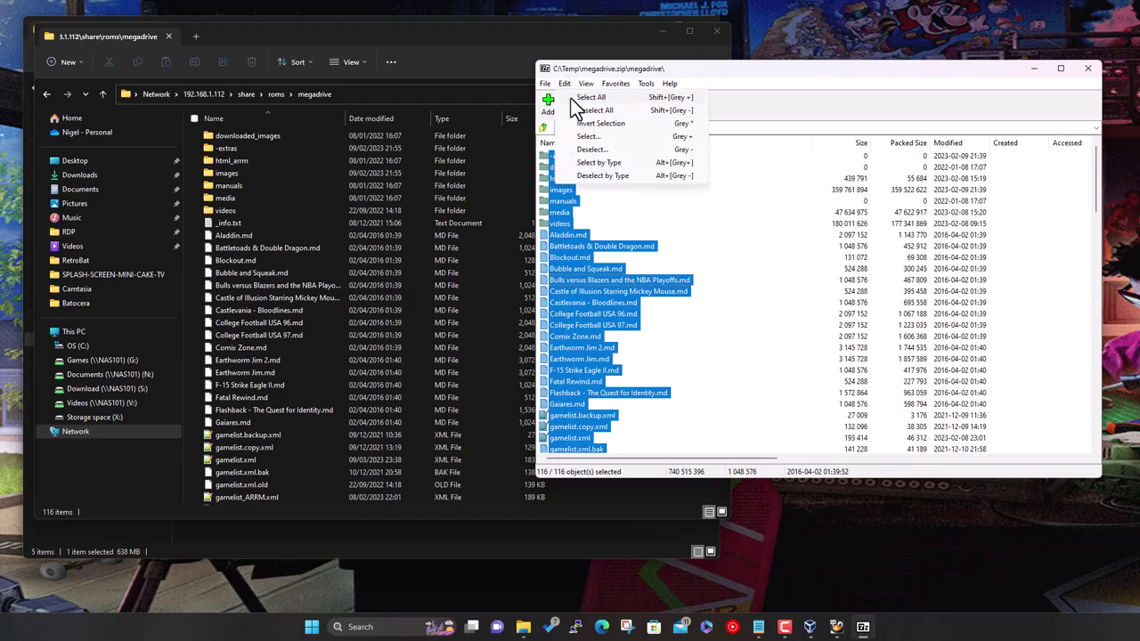
{"action": "mouse_move", "coordinate": [669, 84]}
{"action": "left_click", "coordinate": [768, 72]}
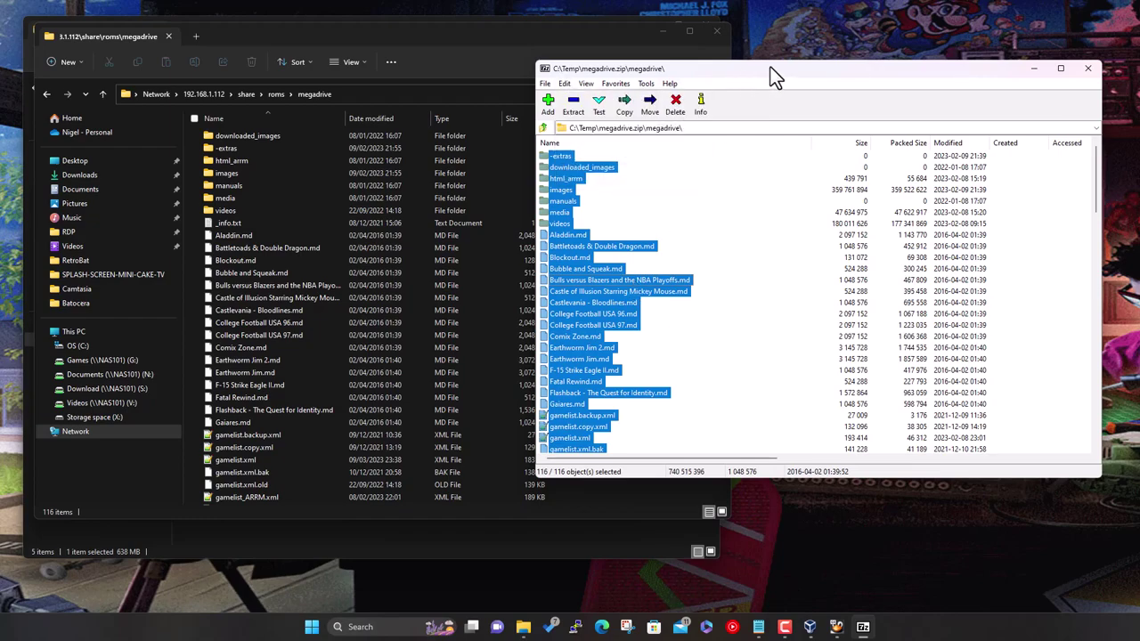
{"action": "left_click_drag", "start_coordinate": [604, 295], "coordinate": [350, 292]}
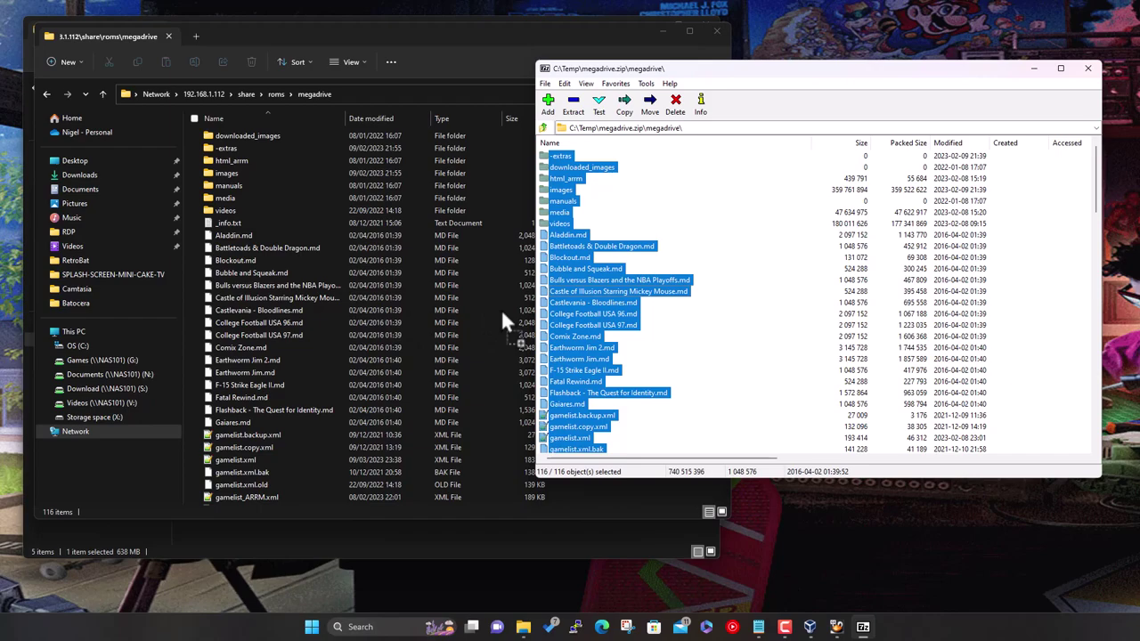
{"action": "left_click_drag", "start_coordinate": [502, 314], "coordinate": [561, 296]}
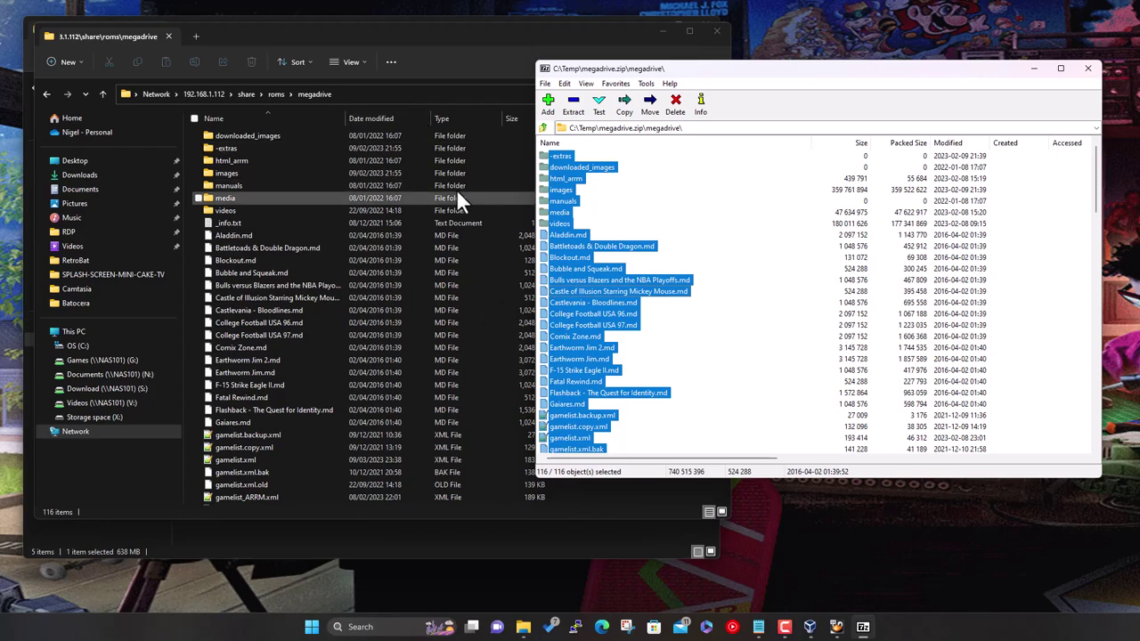
Close the megadrive.zip archive and open the network share's bios folder
{"action": "left_click", "coordinate": [1085, 69]}
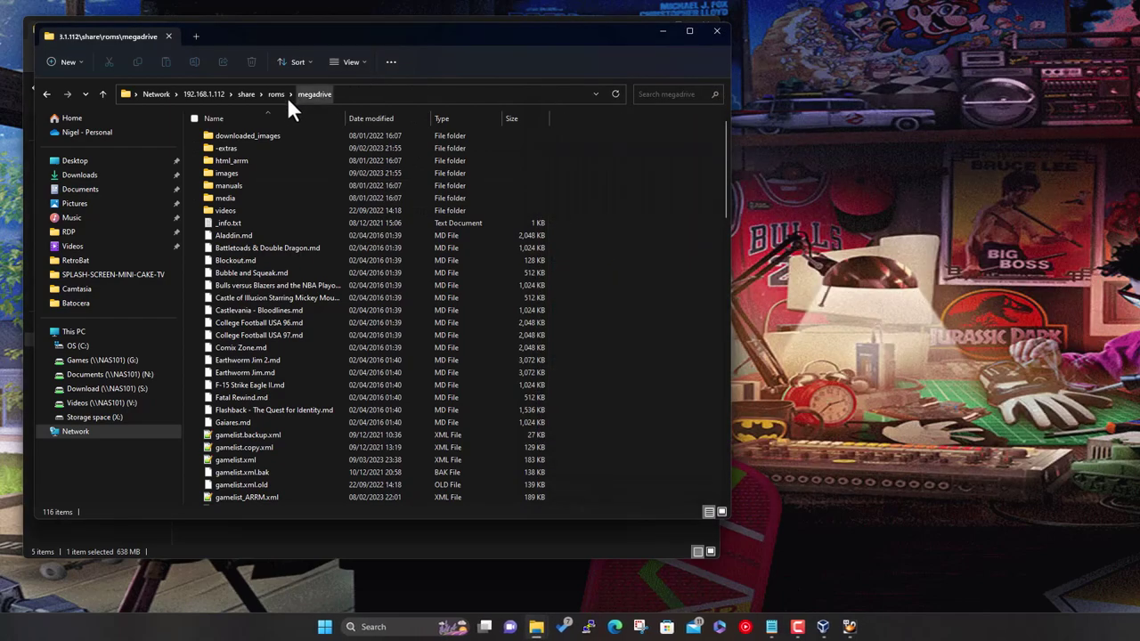
{"action": "left_click", "coordinate": [246, 94]}
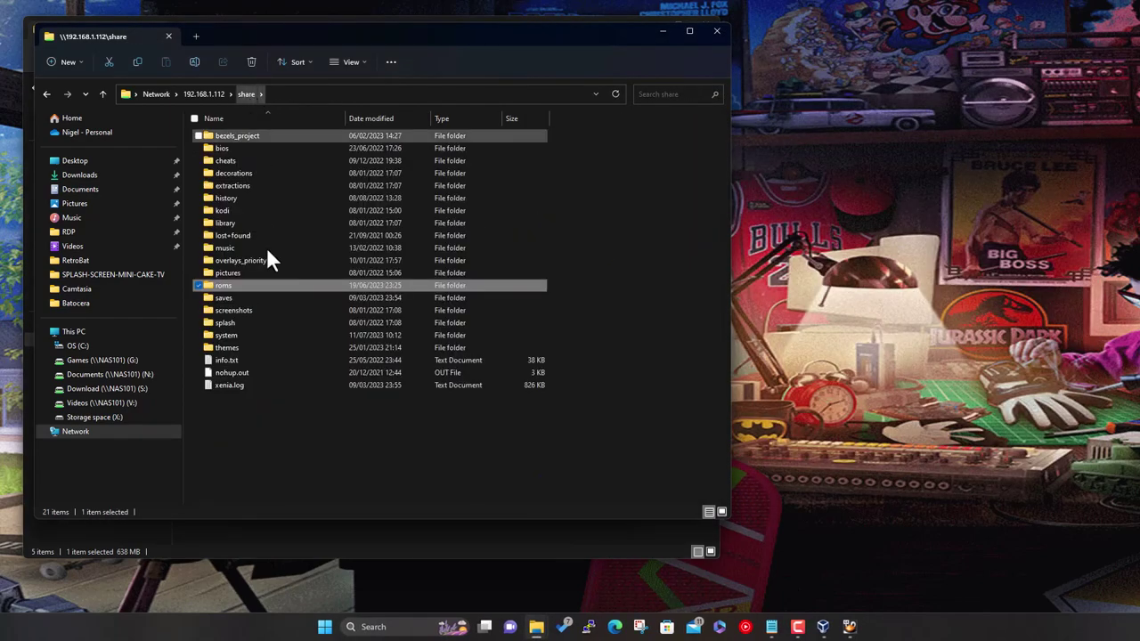
{"action": "left_click", "coordinate": [223, 147]}
{"action": "double_click", "coordinate": [223, 147]}
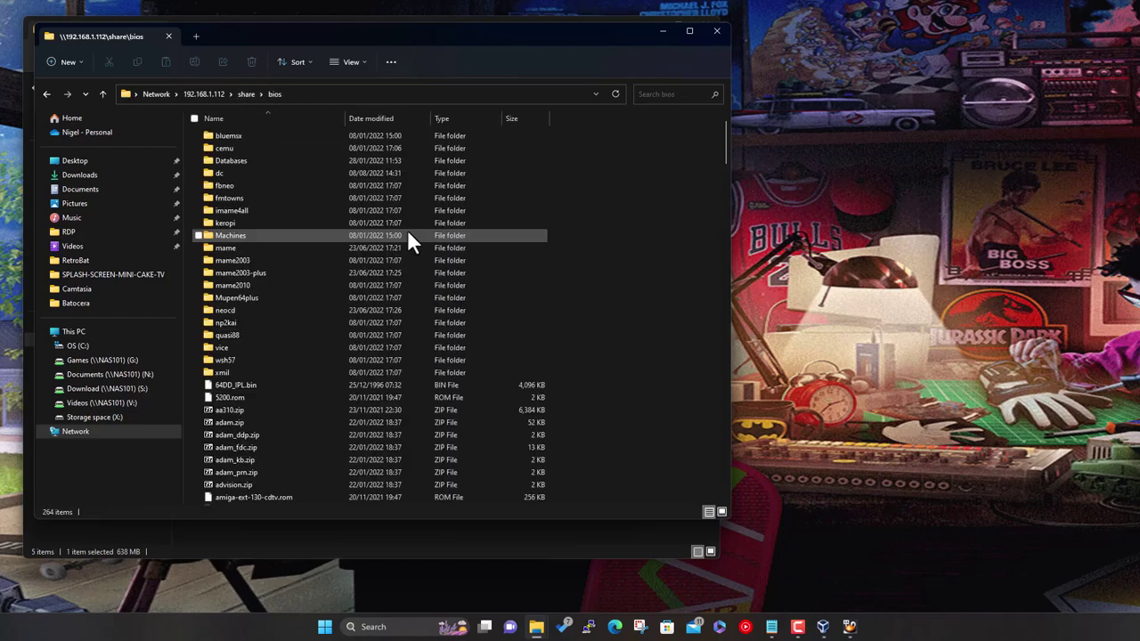
Open BIOS Pack (Batocera v37).zip from C:\Temp and place it beside the bios window
{"action": "mouse_move", "coordinate": [545, 630]}
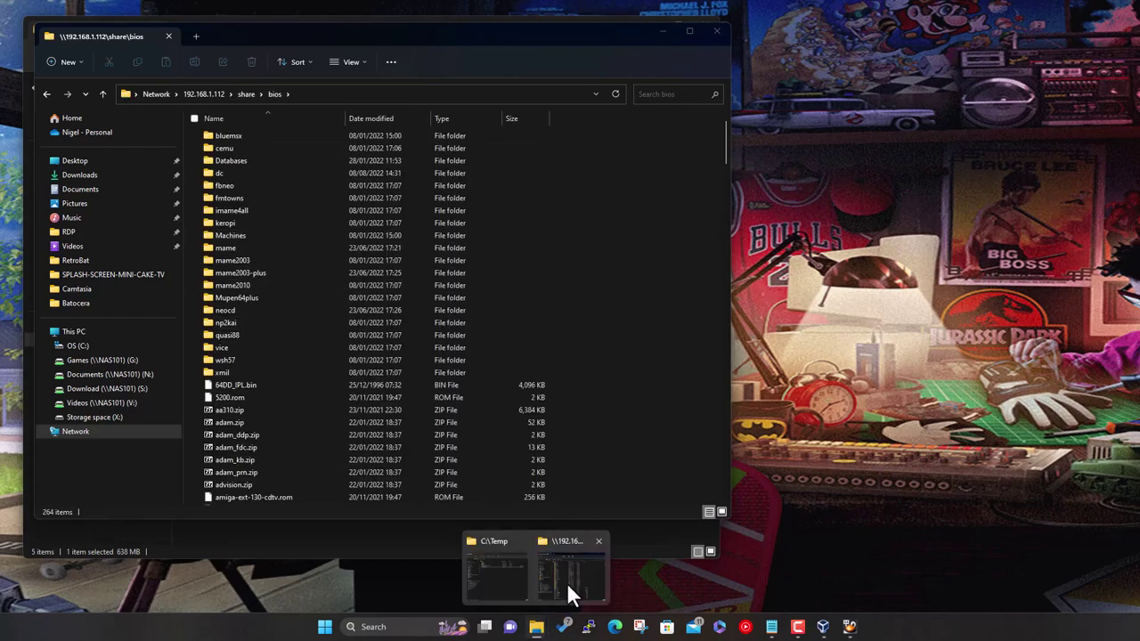
{"action": "left_click_drag", "start_coordinate": [461, 31], "coordinate": [800, 36]}
{"action": "double_click", "coordinate": [242, 167]}
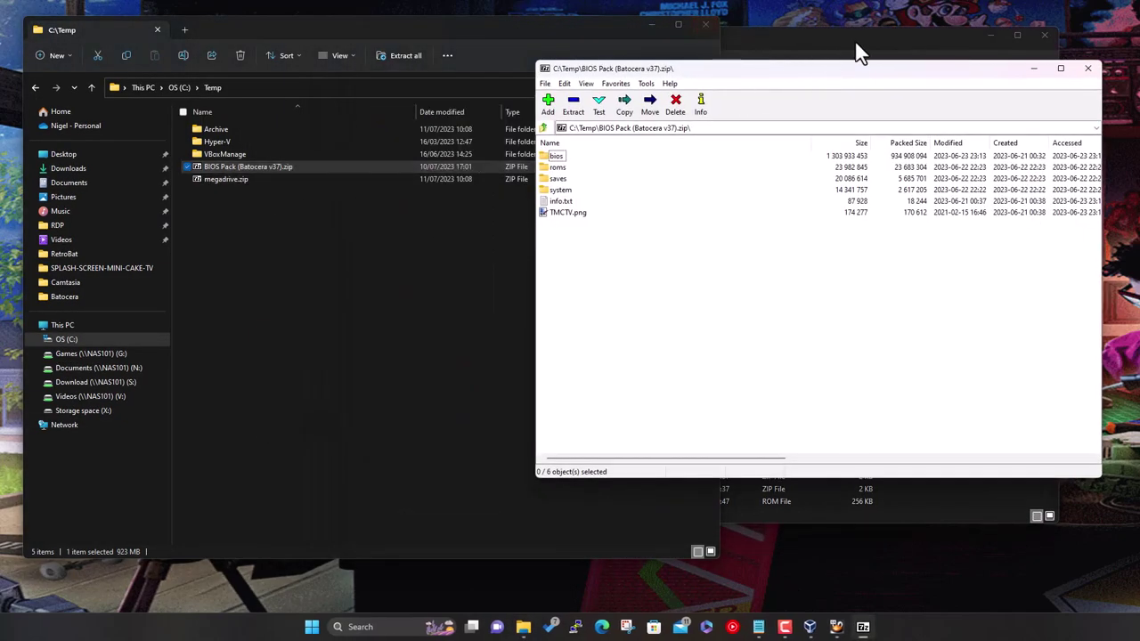
{"action": "left_click_drag", "start_coordinate": [842, 43], "coordinate": [506, 14]}
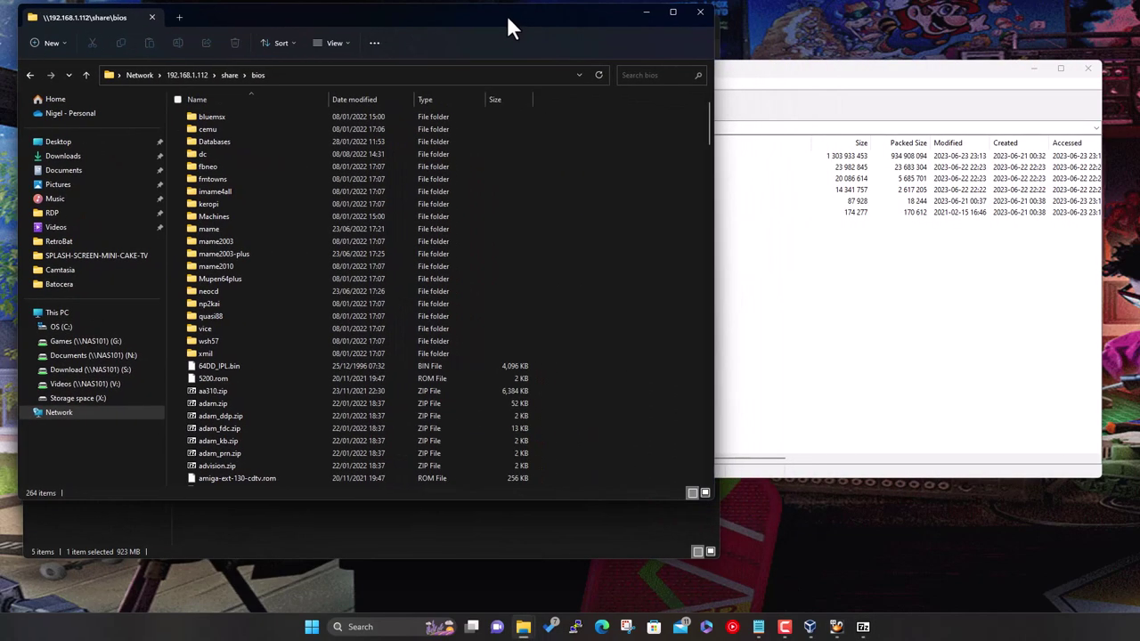
{"action": "left_click_drag", "start_coordinate": [830, 74], "coordinate": [884, 75]}
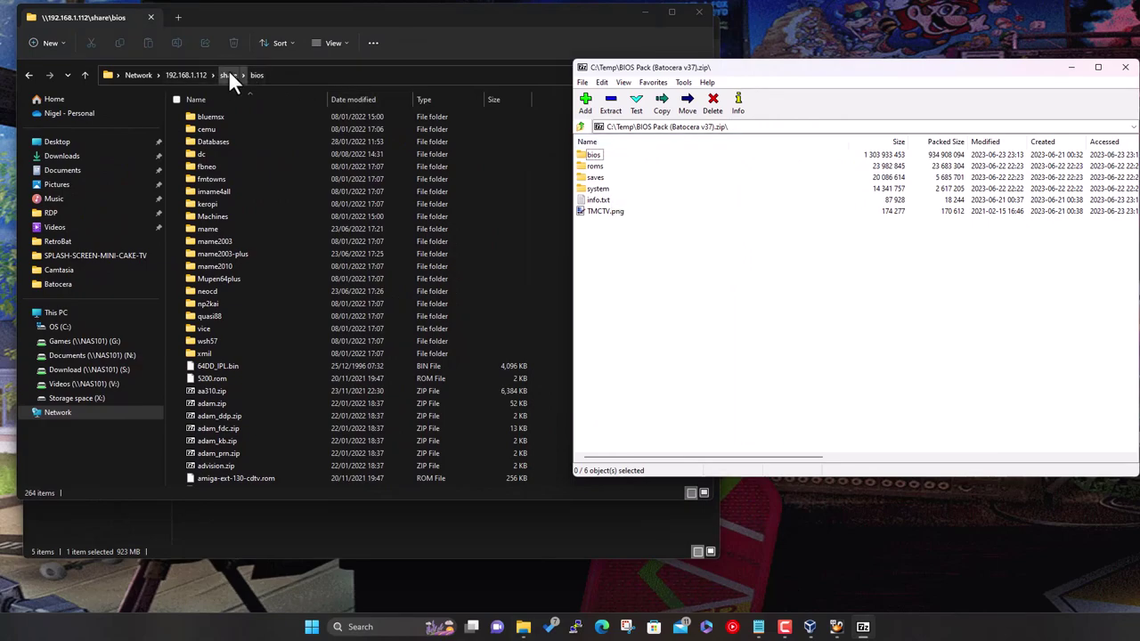
Explore the archive's system > configs > cemu > graphicPacks > downloadedGraphicPacks folders, then return to root
{"action": "double_click", "coordinate": [596, 190]}
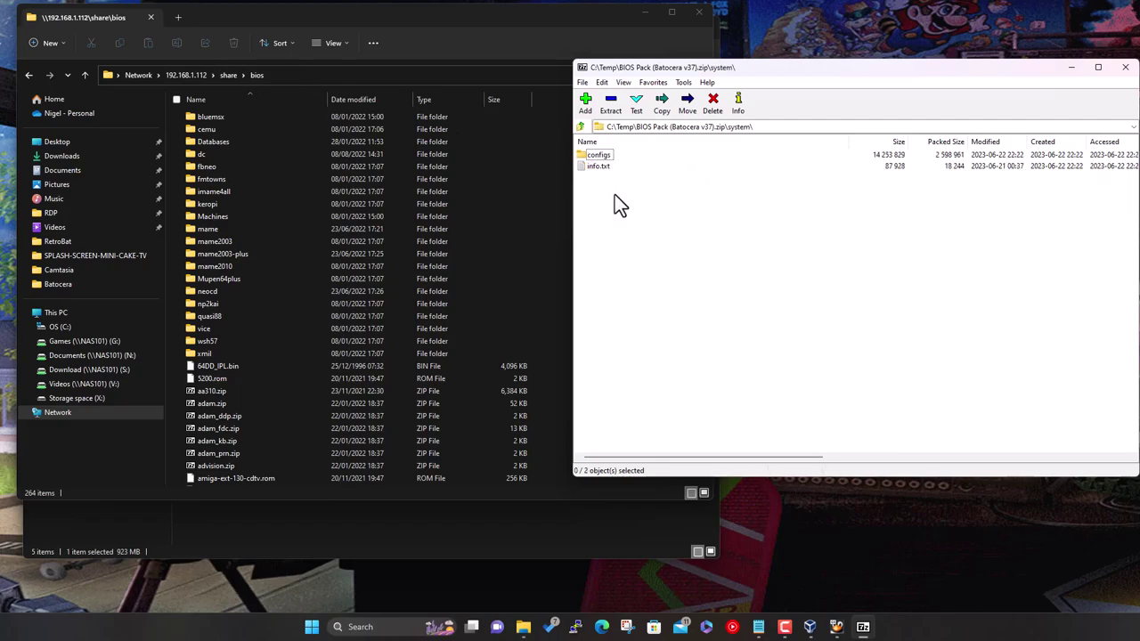
{"action": "double_click", "coordinate": [601, 155]}
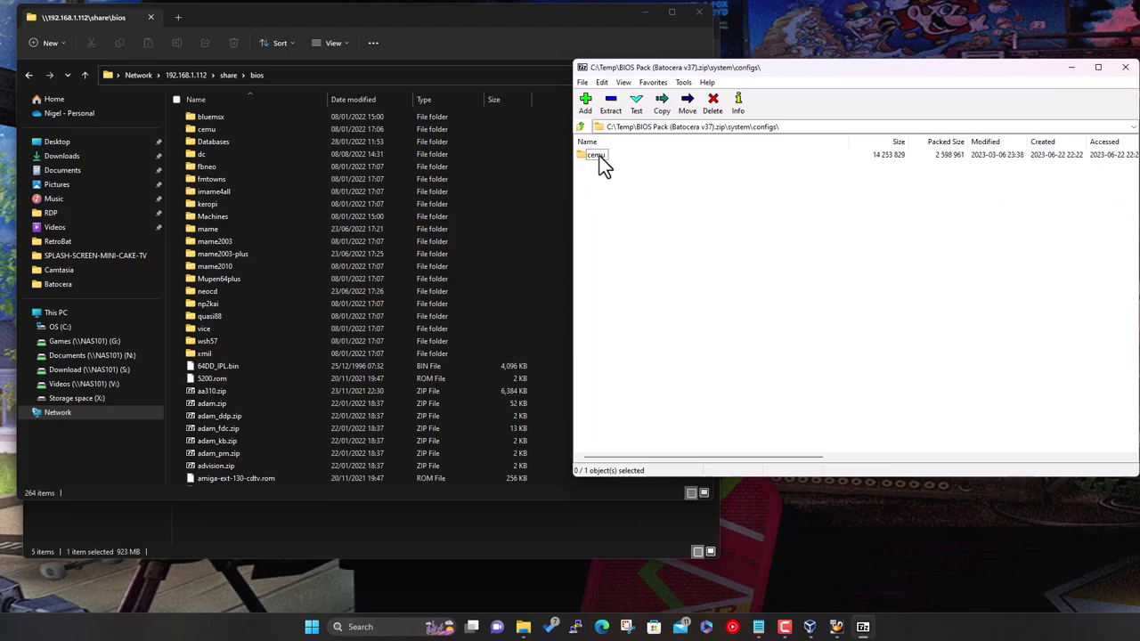
{"action": "double_click", "coordinate": [597, 156]}
{"action": "double_click", "coordinate": [613, 159]}
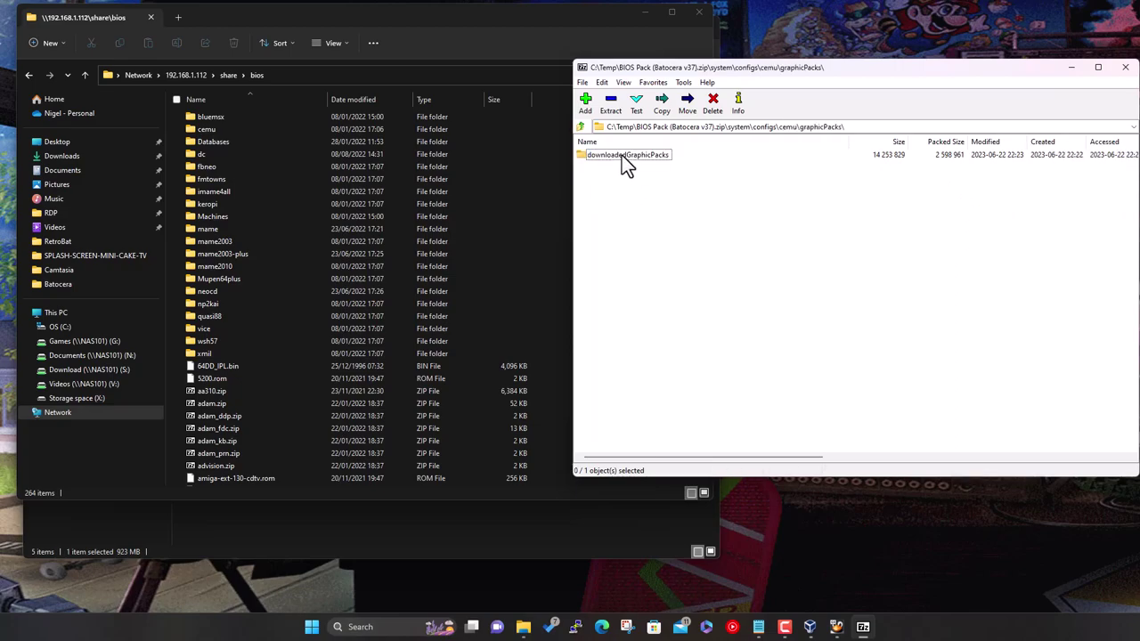
{"action": "double_click", "coordinate": [622, 155]}
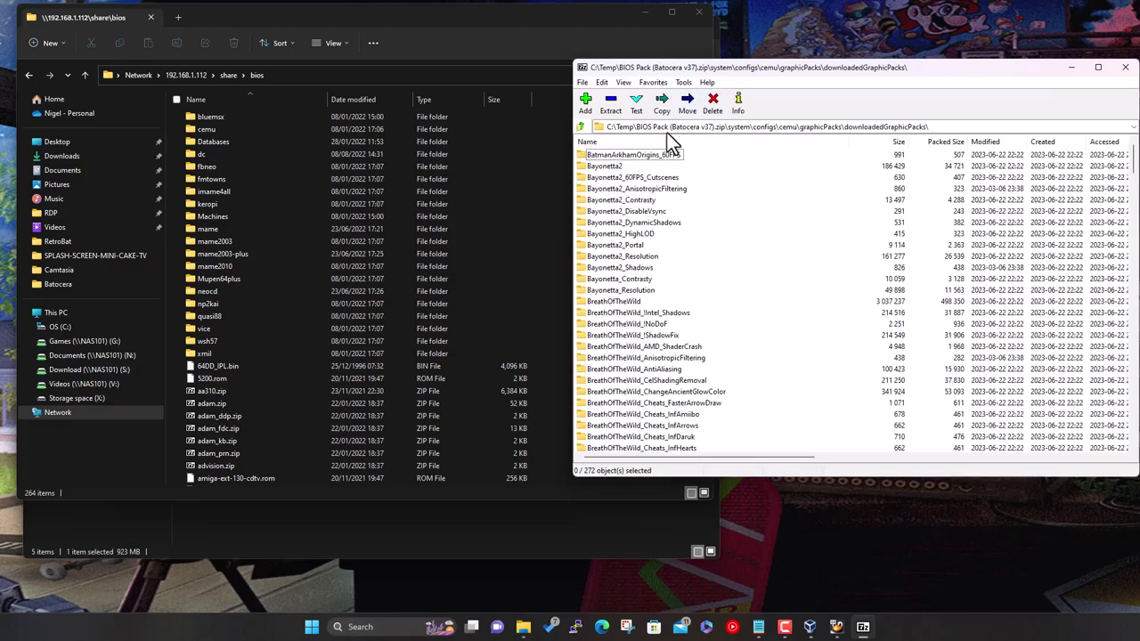
{"action": "left_click", "coordinate": [579, 126]}
{"action": "left_click", "coordinate": [579, 126]}
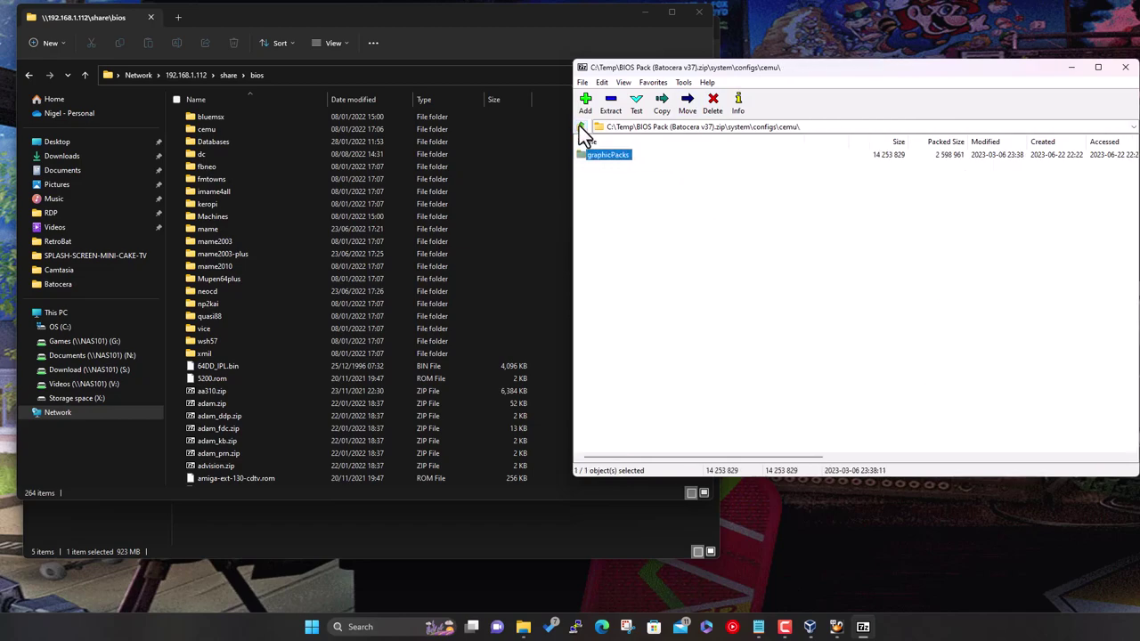
{"action": "left_click", "coordinate": [579, 125]}
{"action": "left_click", "coordinate": [579, 125]}
{"action": "left_click", "coordinate": [579, 125]}
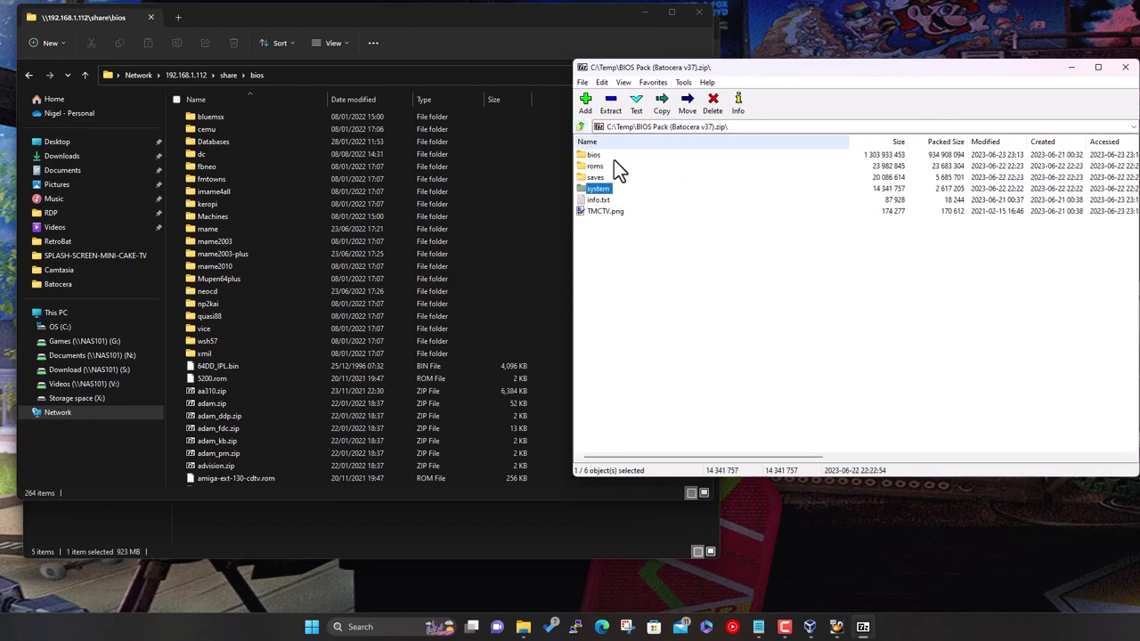
Inspect the archive's bios and roms/neogeo folders, return to root, and select all six items
{"action": "double_click", "coordinate": [610, 154]}
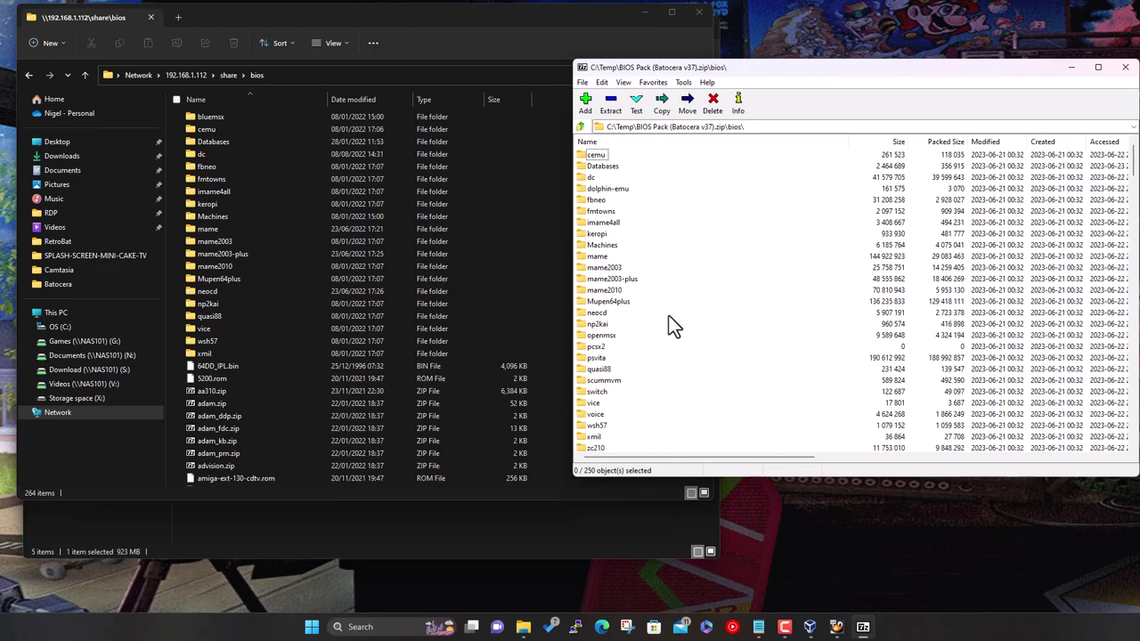
{"action": "scroll", "coordinate": [673, 322], "scroll_direction": "down", "scroll_amount": 20}
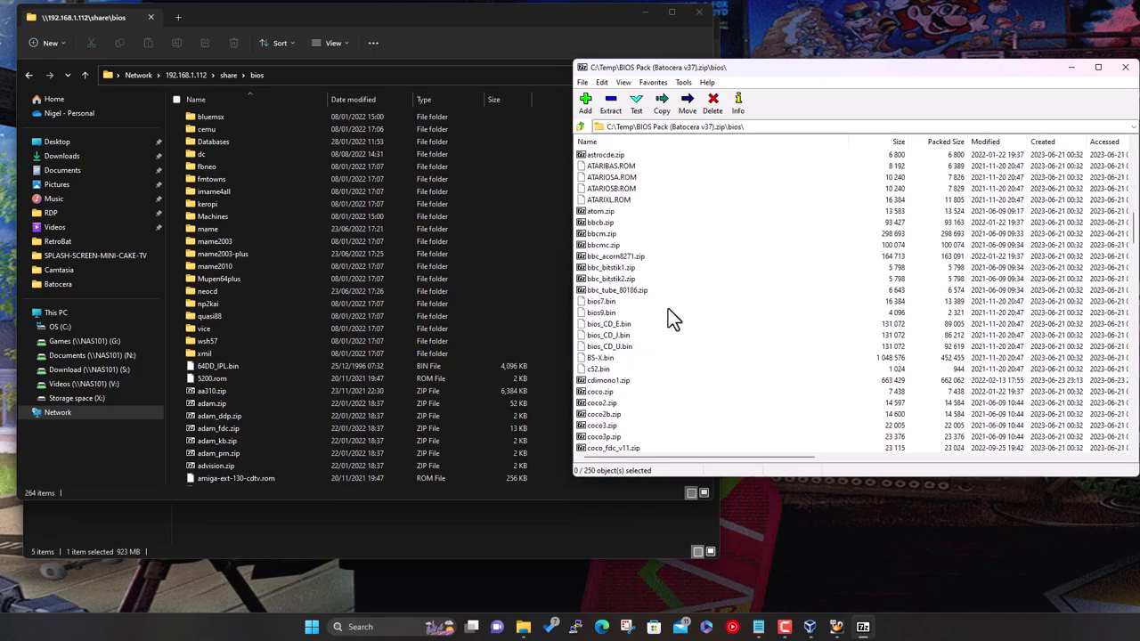
{"action": "scroll", "coordinate": [672, 314], "scroll_direction": "up", "scroll_amount": 20}
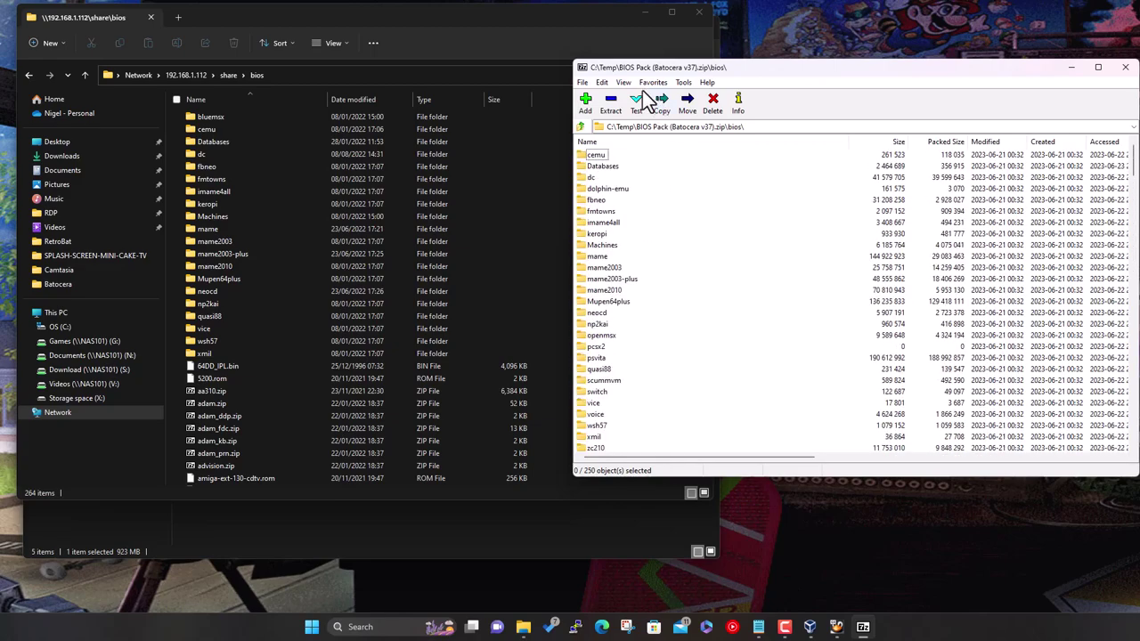
{"action": "left_click", "coordinate": [579, 126]}
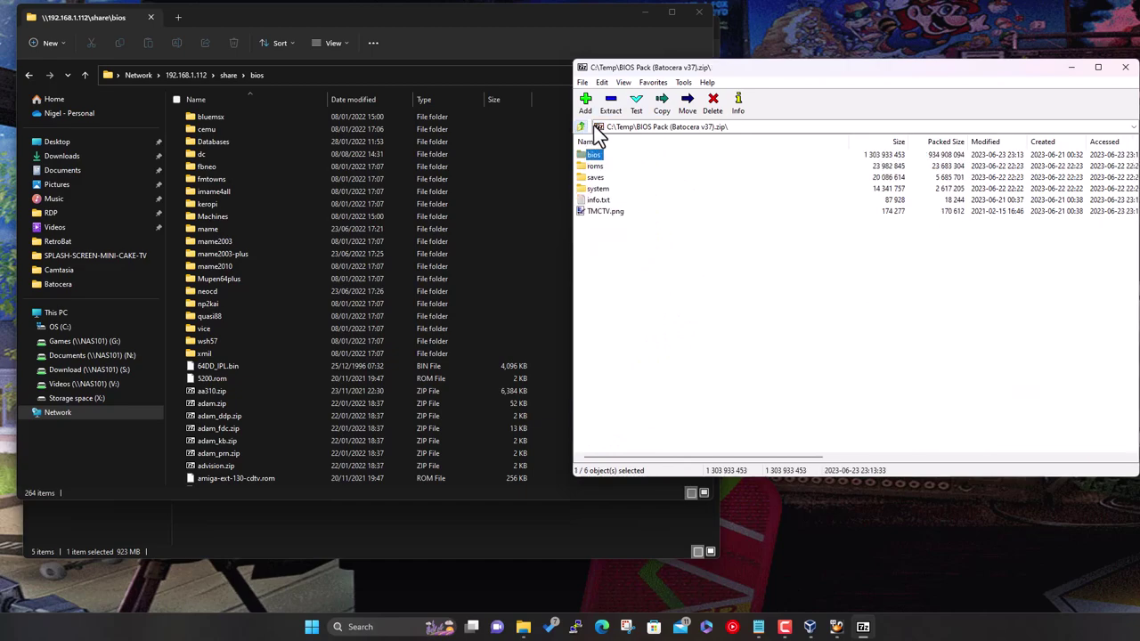
{"action": "double_click", "coordinate": [600, 170]}
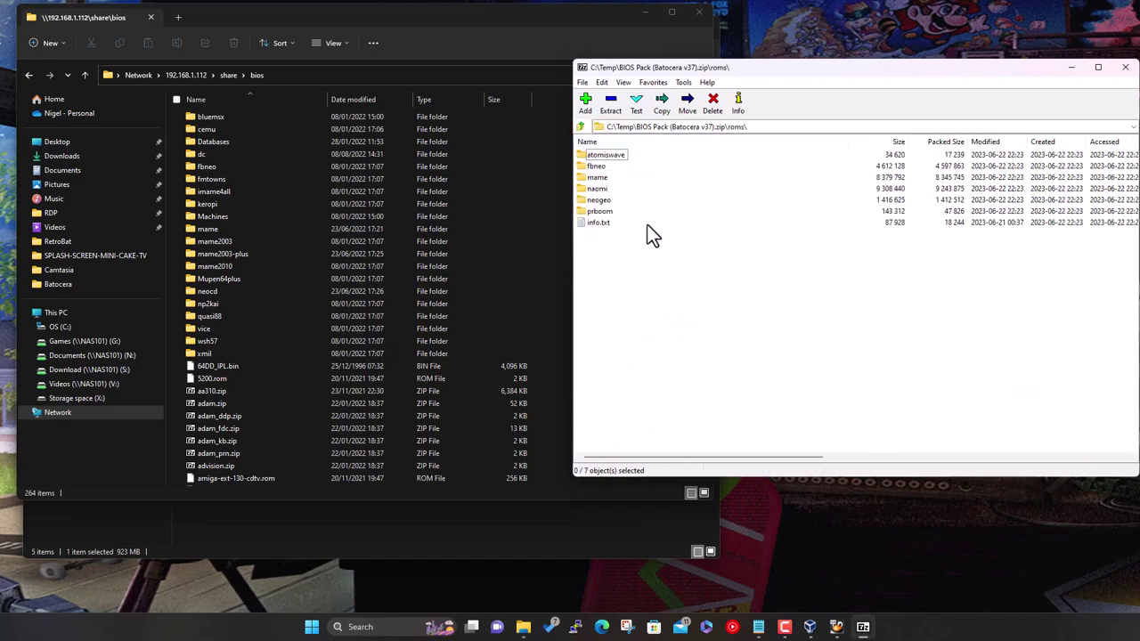
{"action": "double_click", "coordinate": [598, 200]}
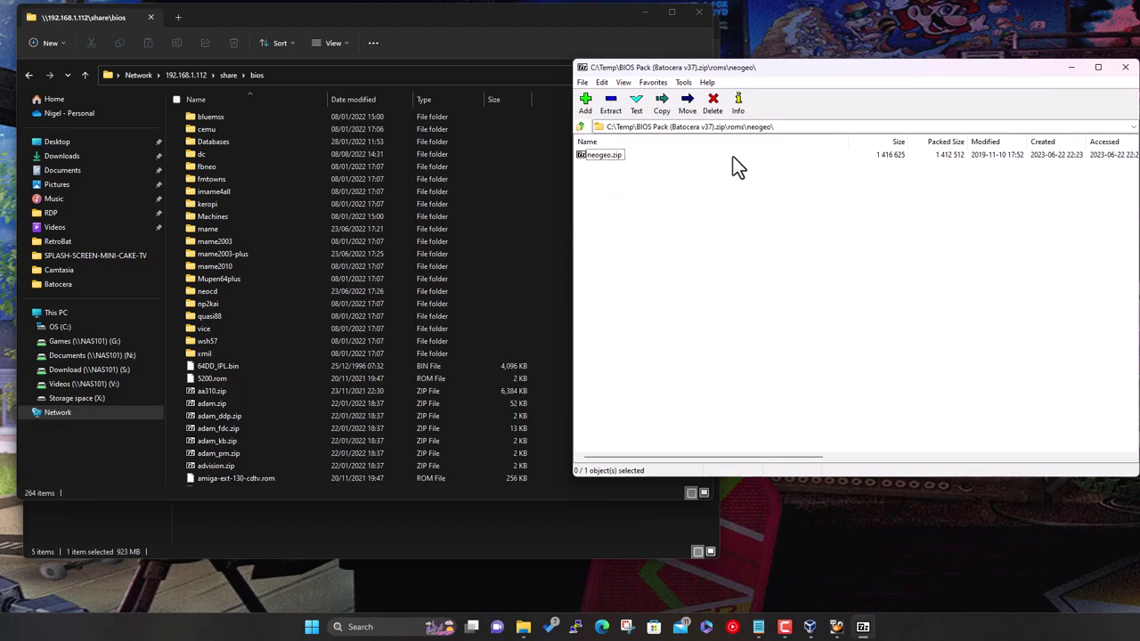
{"action": "left_click", "coordinate": [580, 126]}
{"action": "left_click", "coordinate": [579, 126]}
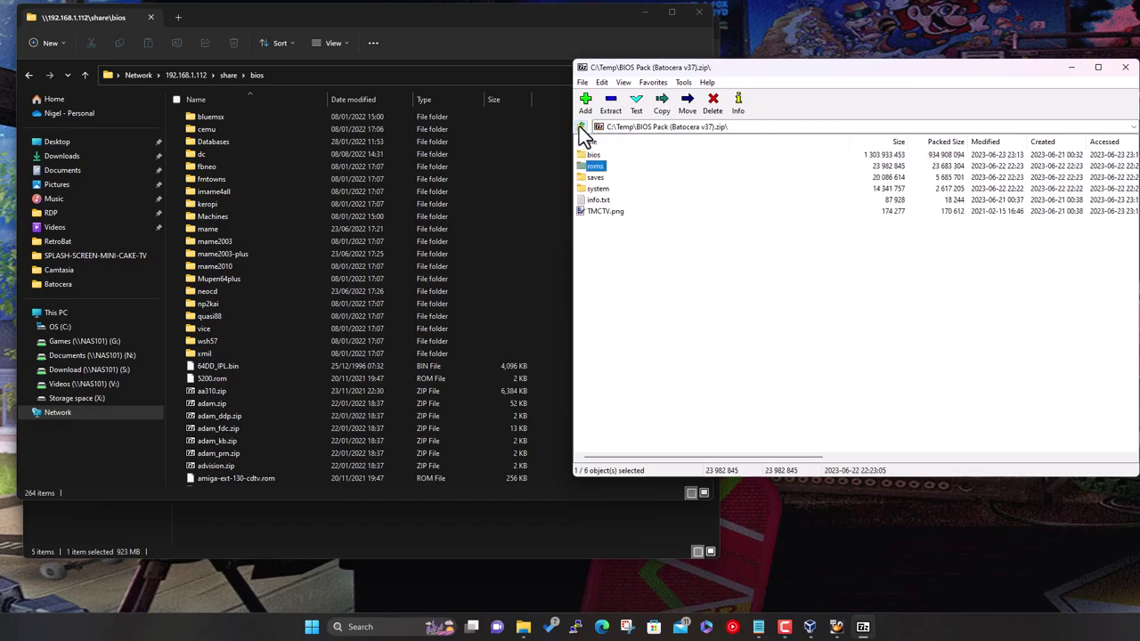
{"action": "left_click", "coordinate": [679, 275]}
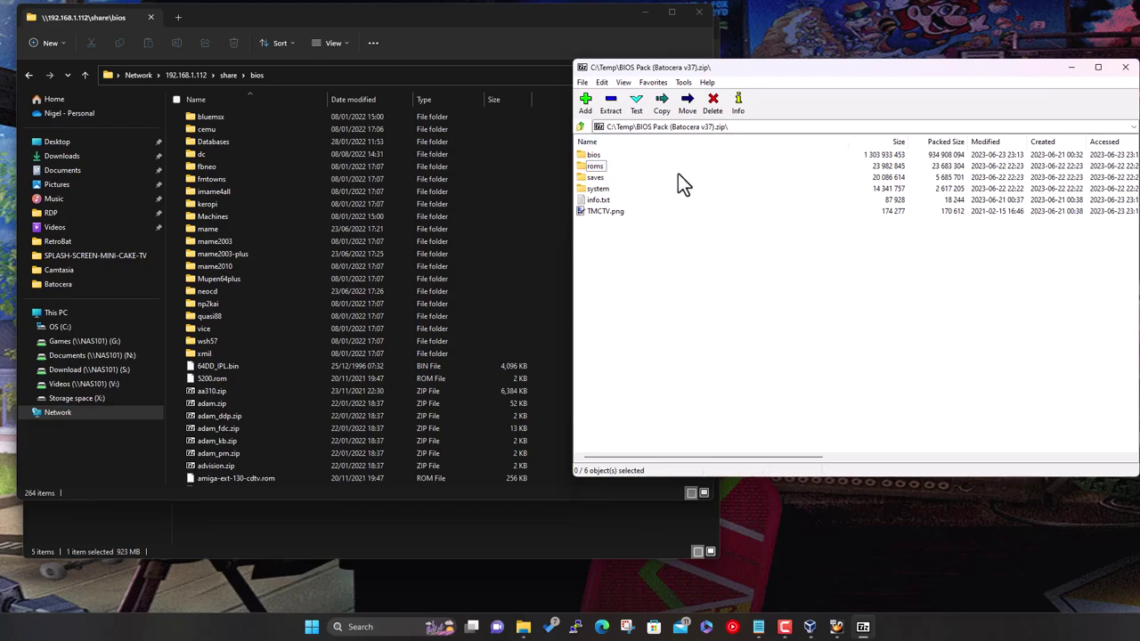
{"action": "key", "text": "ctrl+a"}
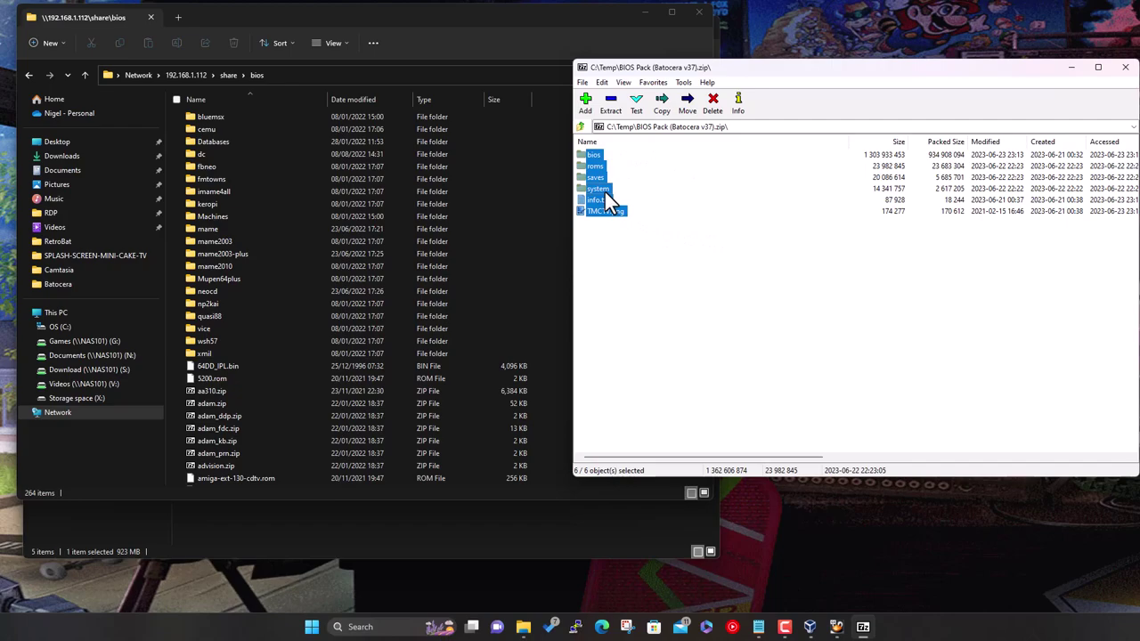
Drag the BIOS pack's six items into the share's top folder, copying 4,370 items (1.26 GB)
{"action": "mouse_move", "coordinate": [605, 192]}
{"action": "left_mouse_down"}
{"action": "mouse_move", "coordinate": [524, 194]}
{"action": "mouse_move", "coordinate": [605, 183]}
{"action": "left_mouse_up"}
{"action": "left_click", "coordinate": [230, 75]}
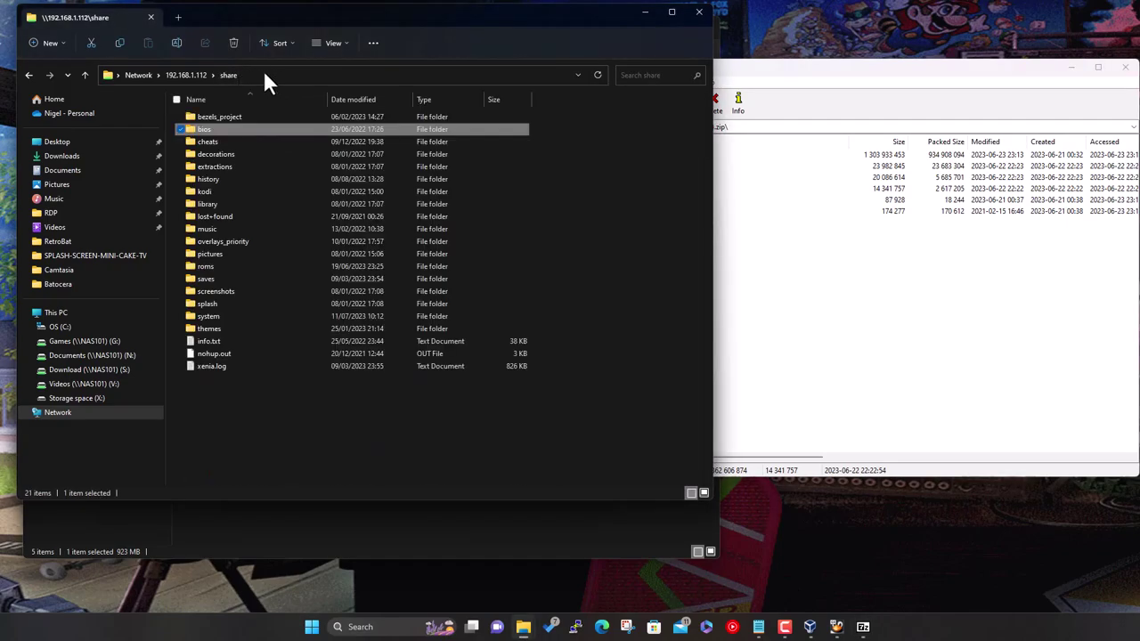
{"action": "left_click", "coordinate": [230, 414]}
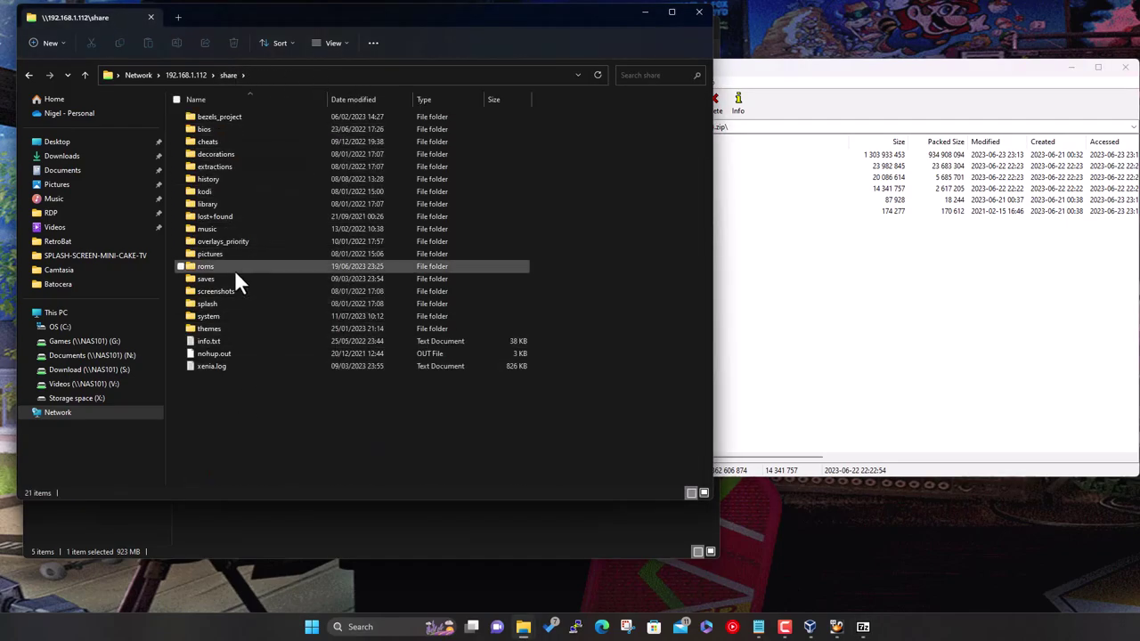
{"action": "left_click", "coordinate": [725, 259]}
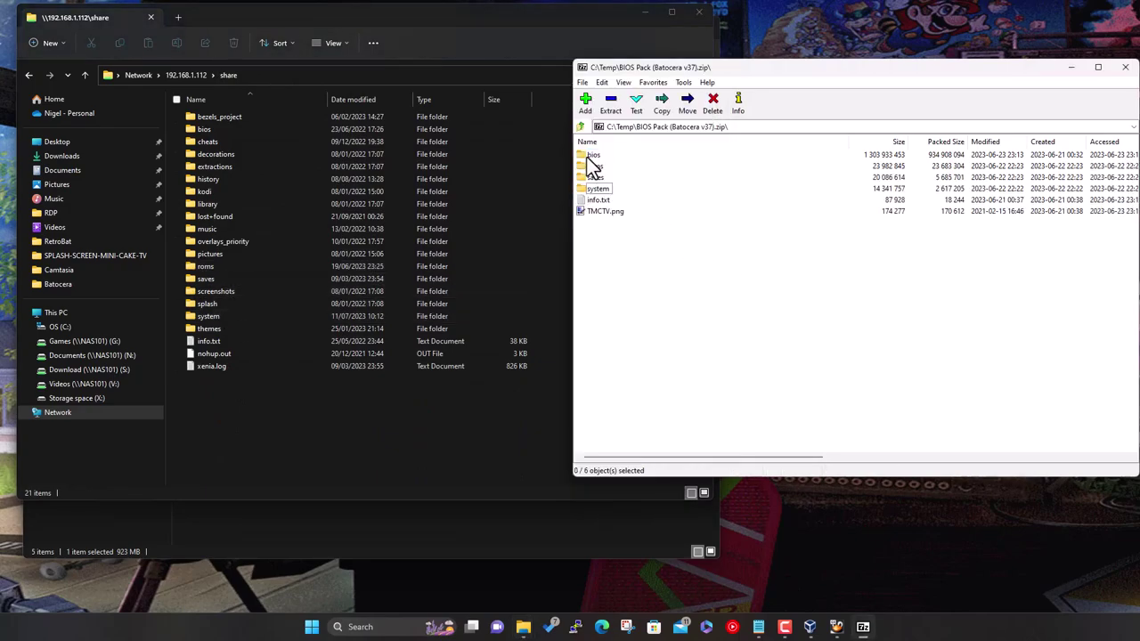
{"action": "left_click_drag", "start_coordinate": [632, 285], "coordinate": [378, 413]}
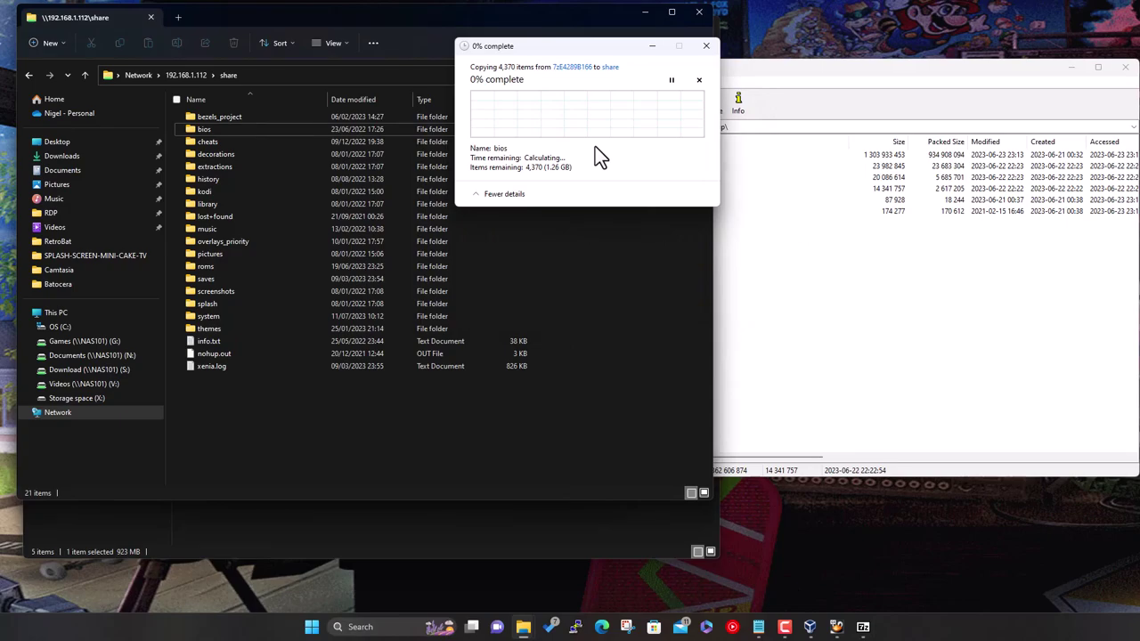
Move the copy progress dialog aside until the prompt about 1332 same-named files appears
{"action": "left_click_drag", "start_coordinate": [593, 46], "coordinate": [779, 225]}
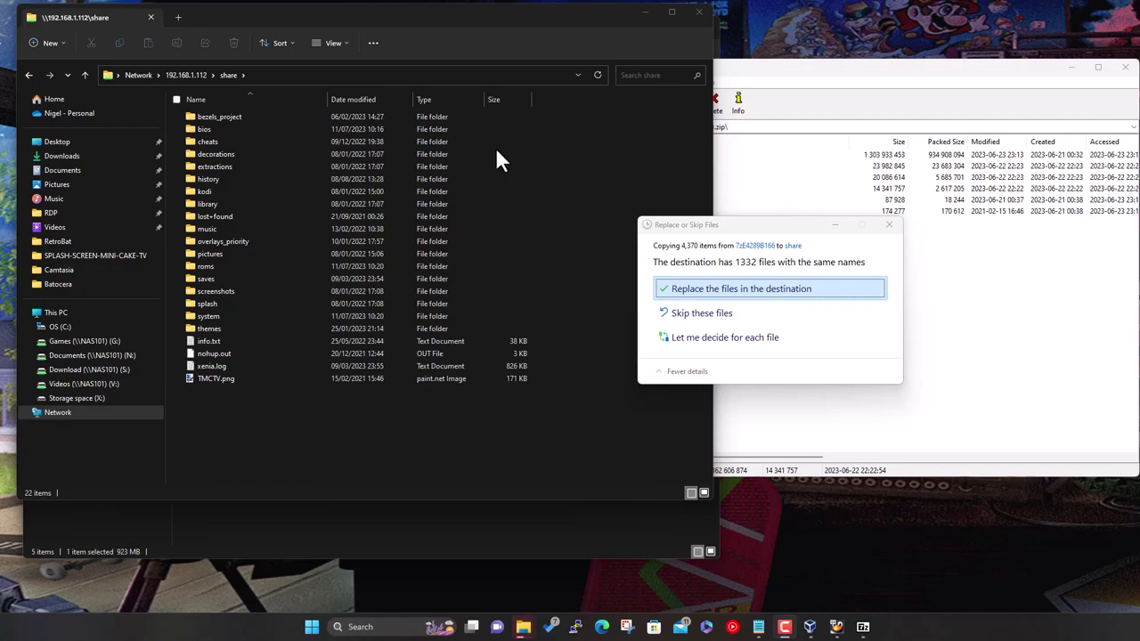
Replace the 1332 same-named files in the share, then clear the selection and close 7-Zip
{"action": "left_click", "coordinate": [757, 286]}
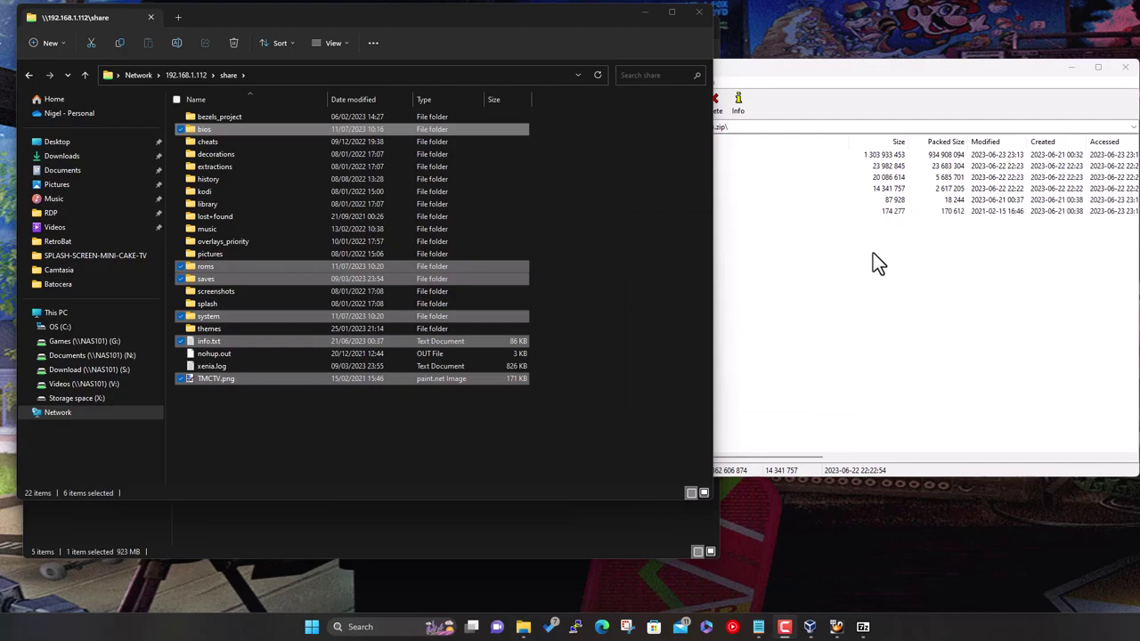
{"action": "left_click", "coordinate": [648, 426]}
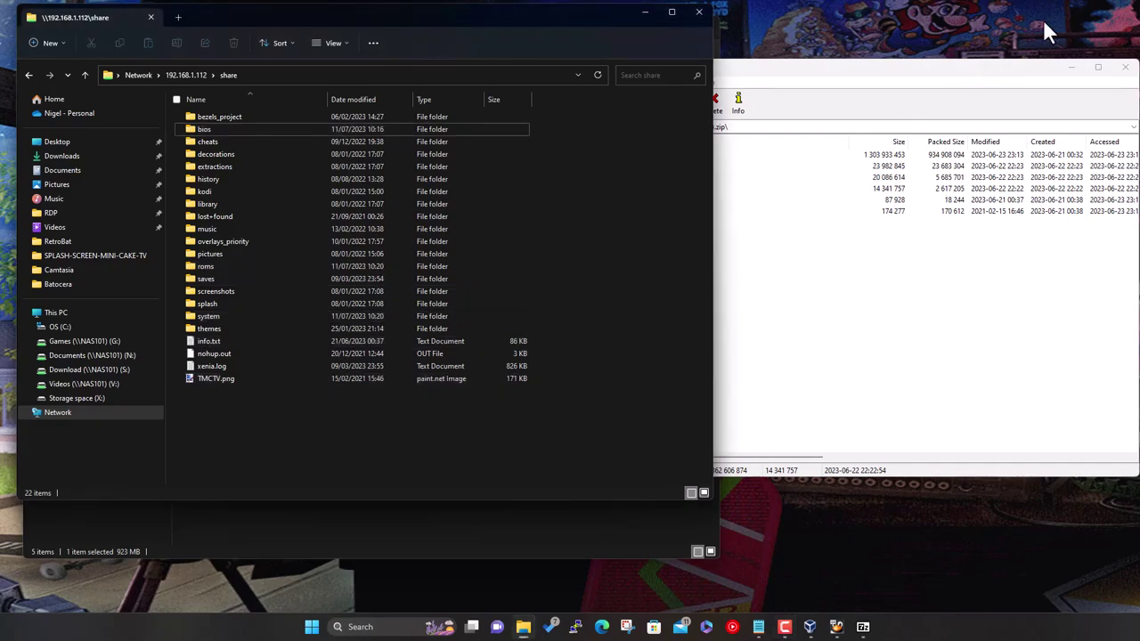
{"action": "left_click", "coordinate": [1125, 67]}
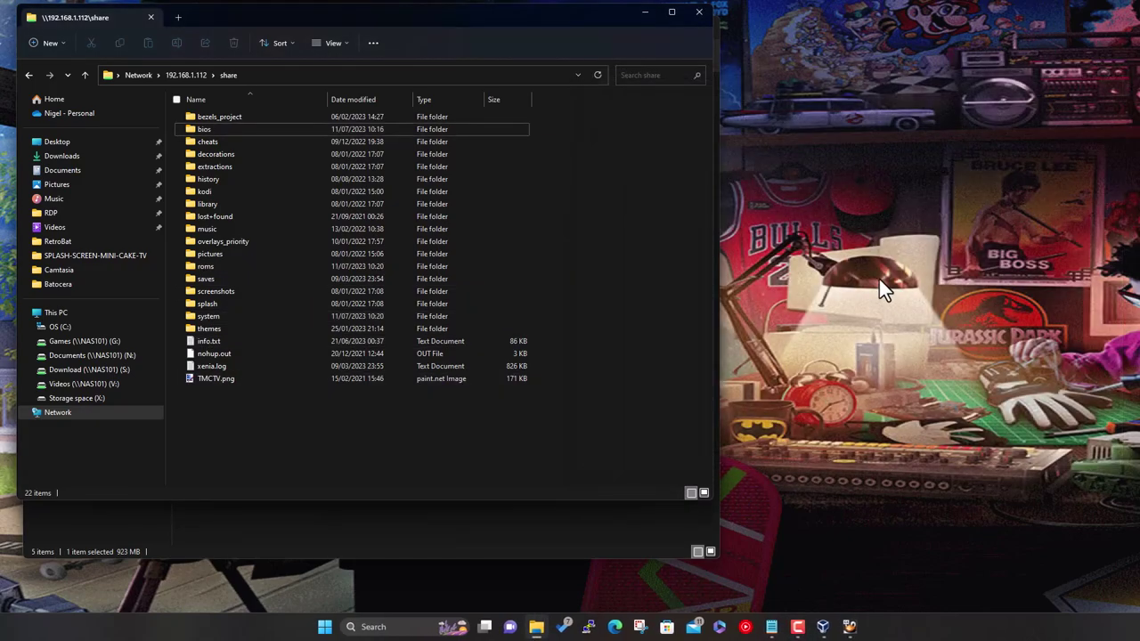